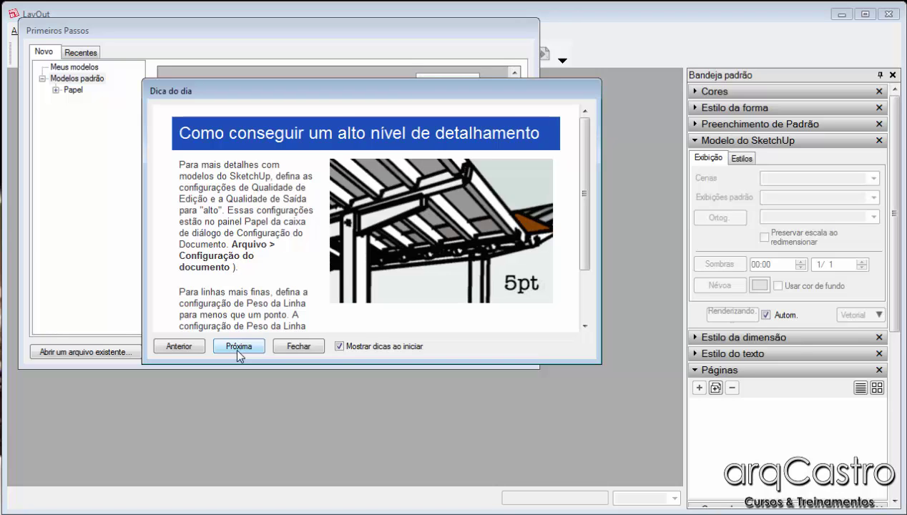
Close the tip of the day and look through the default paper templates and the recent files
{"action": "left_click", "coordinate": [304, 347]}
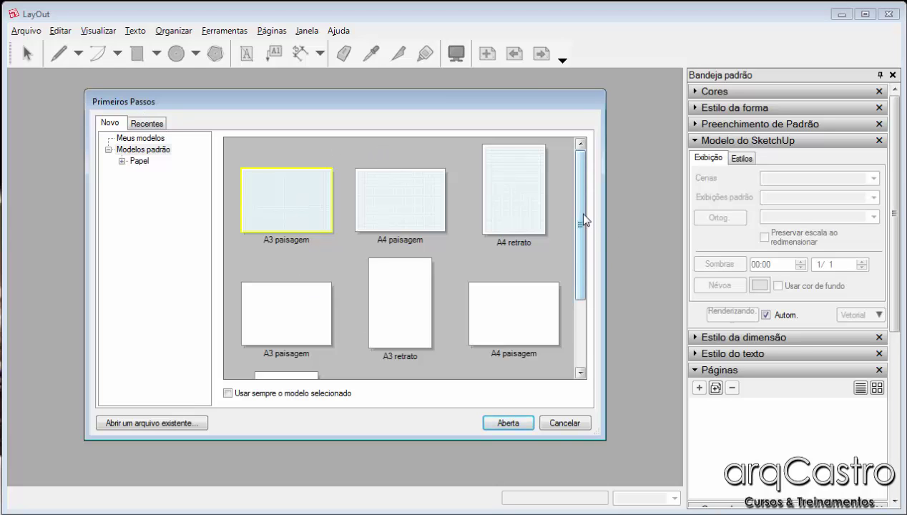
{"action": "mouse_move", "coordinate": [577, 212]}
{"action": "left_mouse_down"}
{"action": "mouse_move", "coordinate": [578, 285]}
{"action": "mouse_move", "coordinate": [572, 205]}
{"action": "left_mouse_up"}
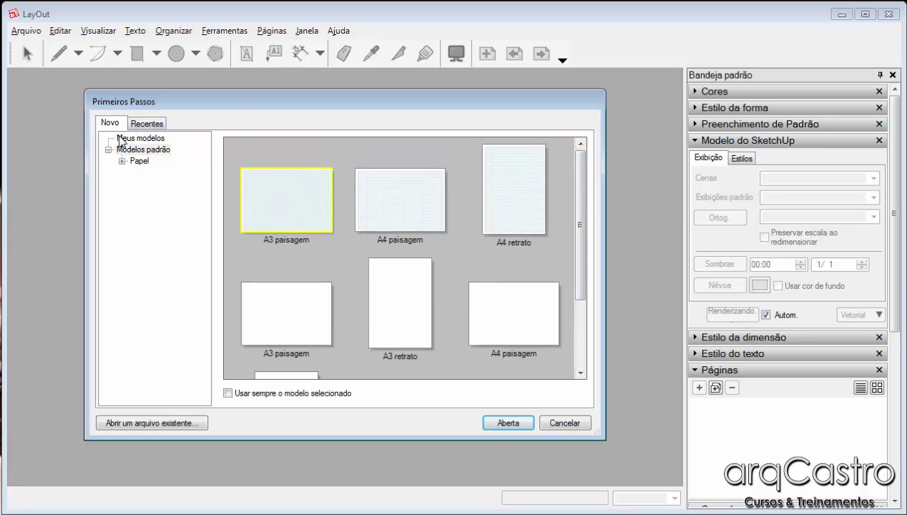
{"action": "left_click", "coordinate": [121, 161]}
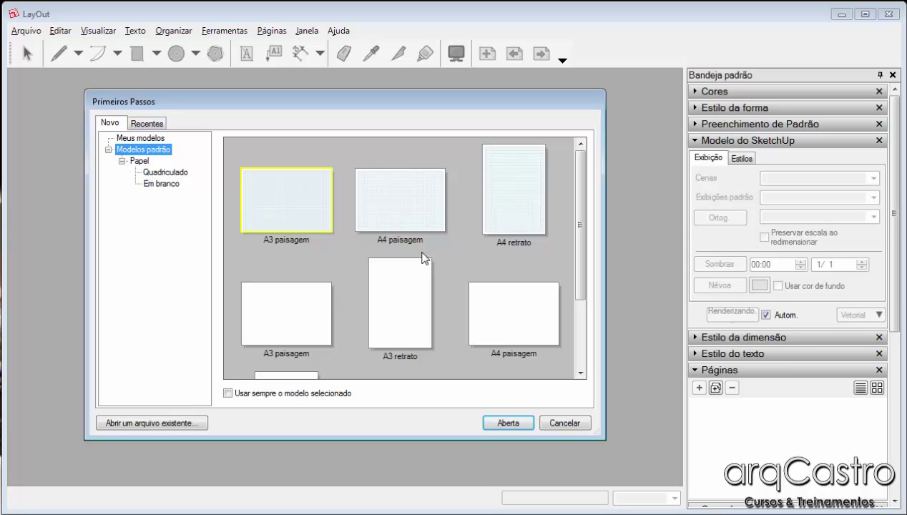
{"action": "left_click_drag", "start_coordinate": [579, 222], "coordinate": [590, 310]}
{"action": "scroll", "coordinate": [575, 286], "scroll_direction": "up", "scroll_amount": 3}
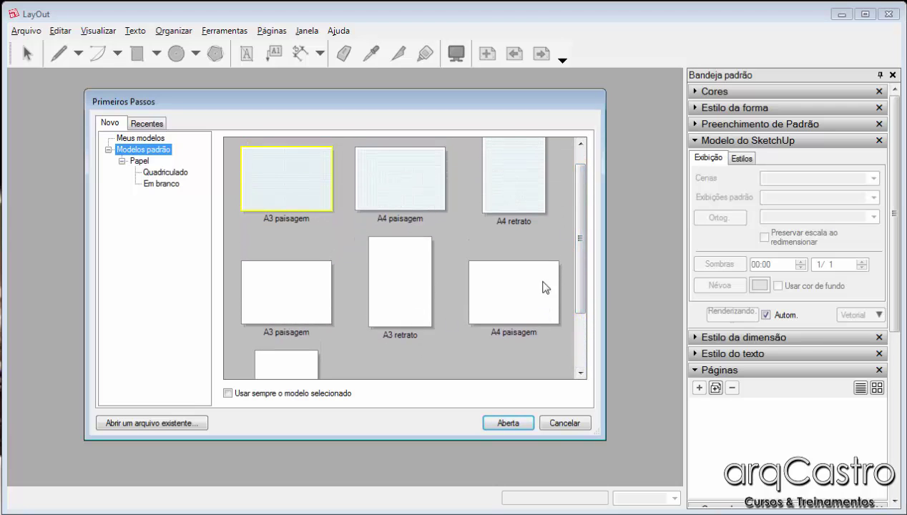
{"action": "scroll", "coordinate": [577, 244], "scroll_direction": "down", "scroll_amount": 1}
{"action": "left_click_drag", "start_coordinate": [577, 247], "coordinate": [575, 197]}
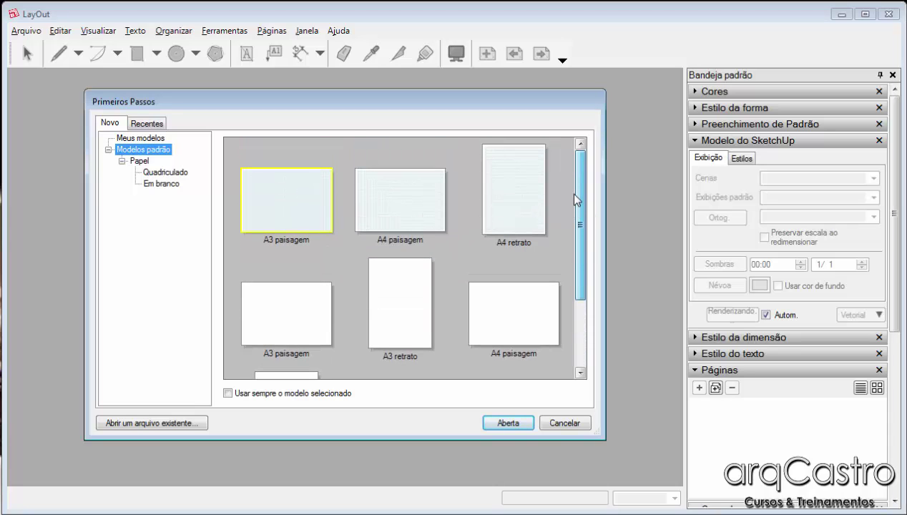
{"action": "left_click", "coordinate": [148, 124]}
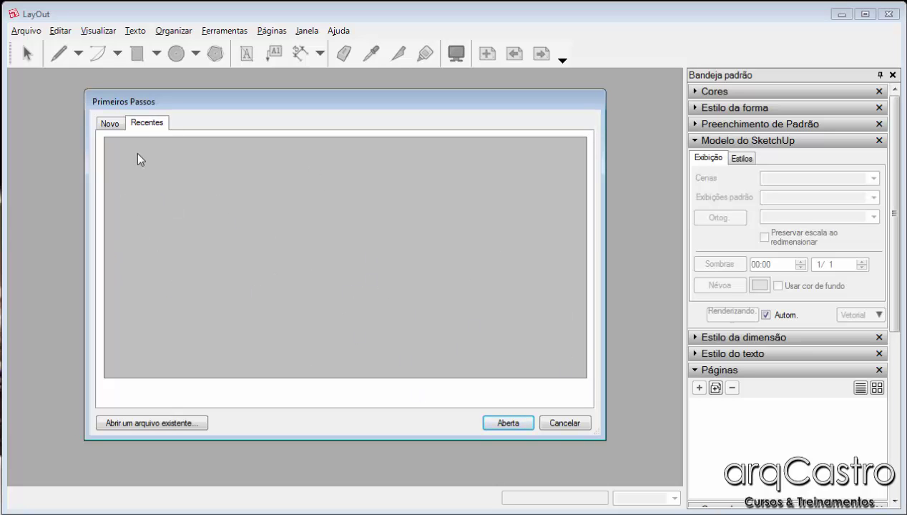
{"action": "left_click", "coordinate": [112, 125]}
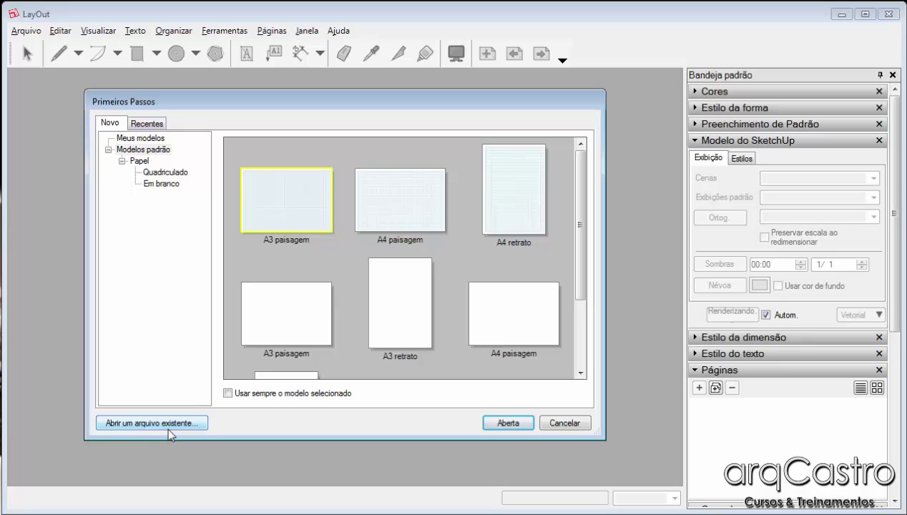
Create a new document from the blank A3 landscape template (A3 paisagem)
{"action": "left_click", "coordinate": [330, 321]}
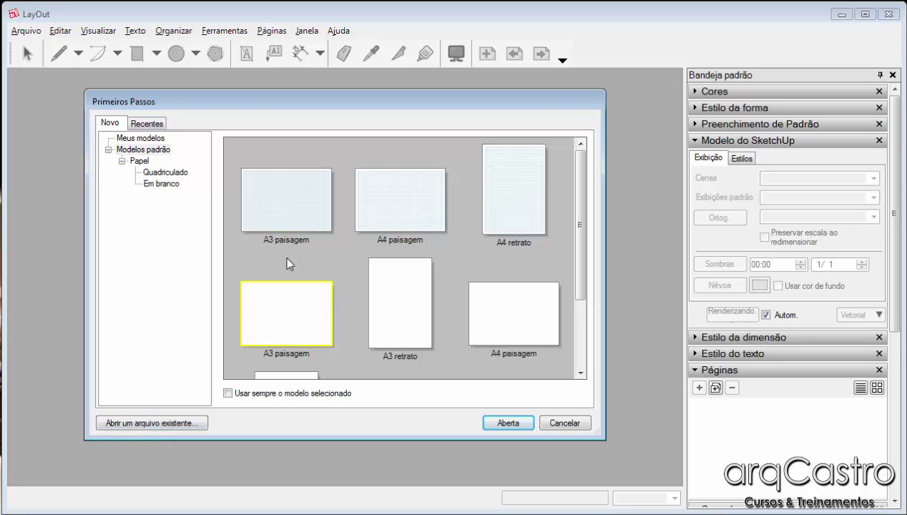
{"action": "left_click", "coordinate": [526, 426]}
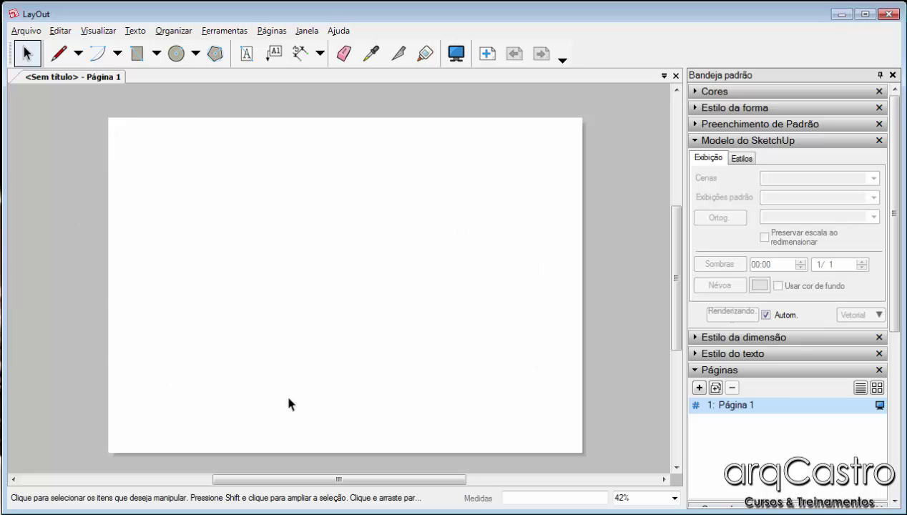
Review the available file, view, text, arrangement, drawing, page and help commands, plus the line tool variants
{"action": "left_click", "coordinate": [29, 33]}
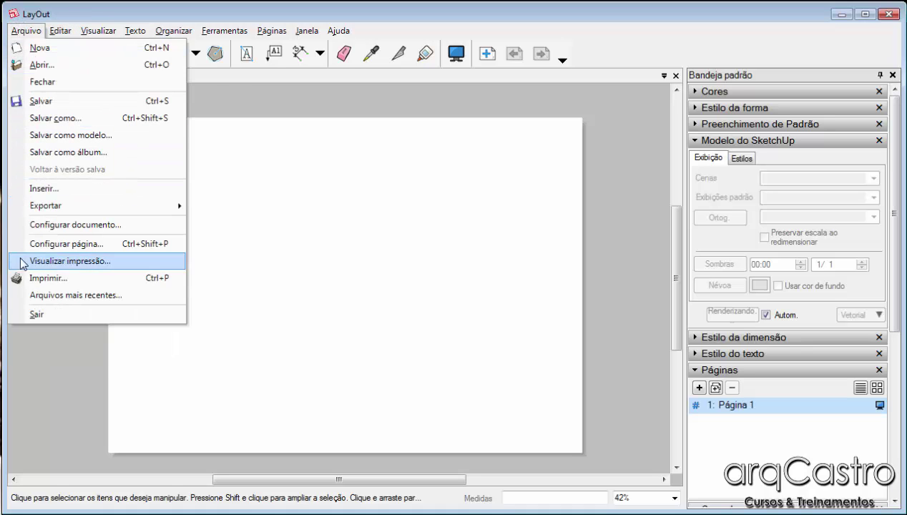
{"action": "mouse_move", "coordinate": [44, 209]}
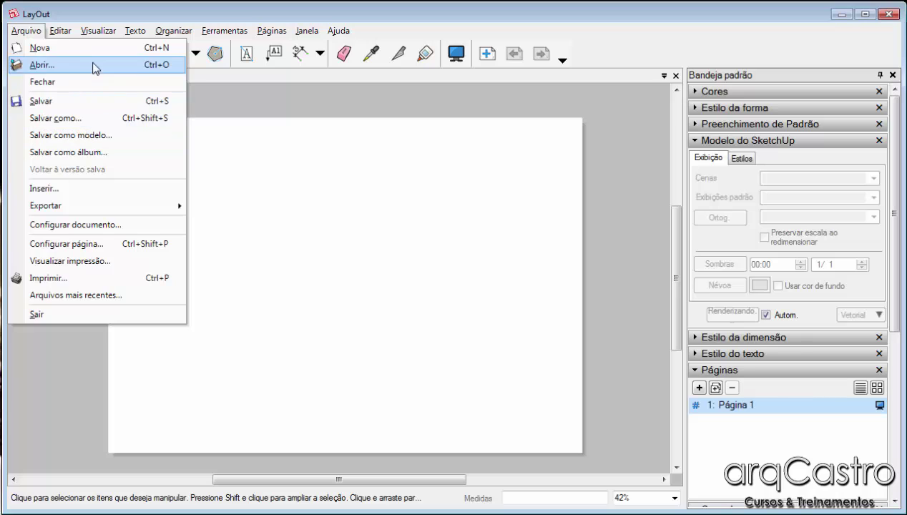
{"action": "mouse_move", "coordinate": [64, 36]}
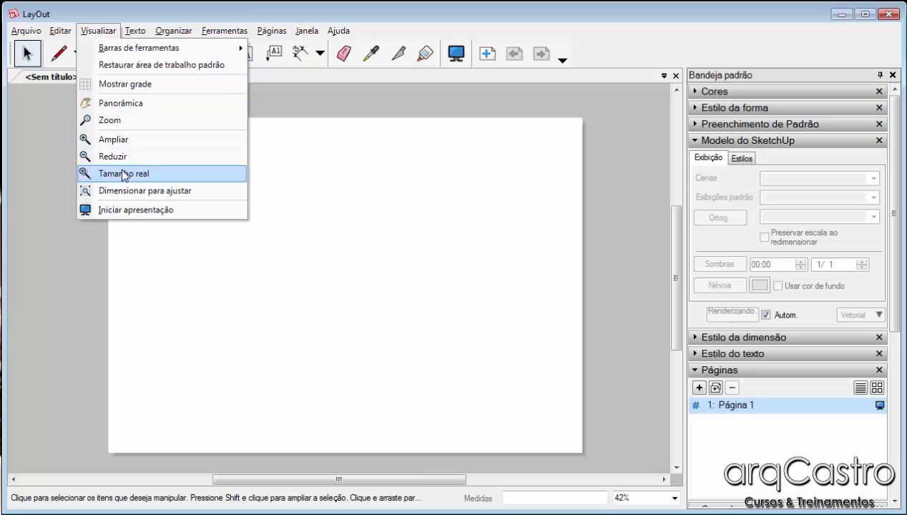
{"action": "mouse_move", "coordinate": [129, 40]}
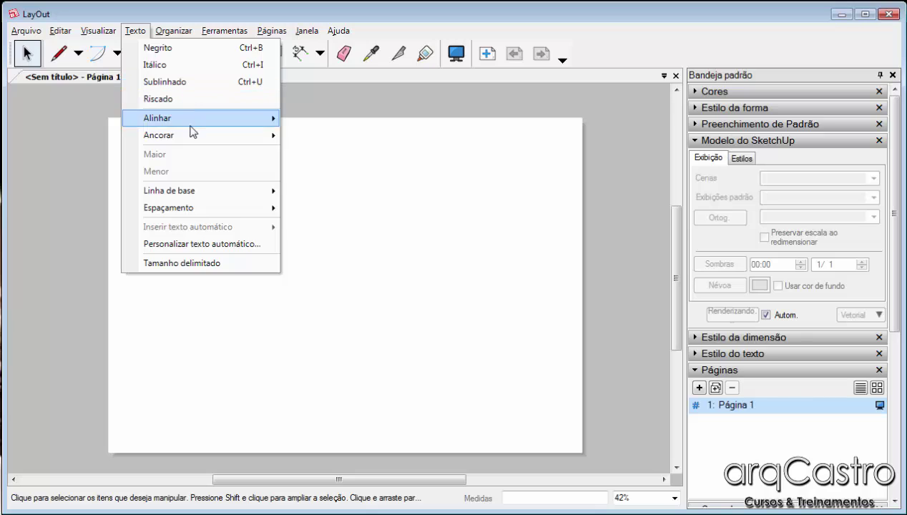
{"action": "mouse_move", "coordinate": [197, 140]}
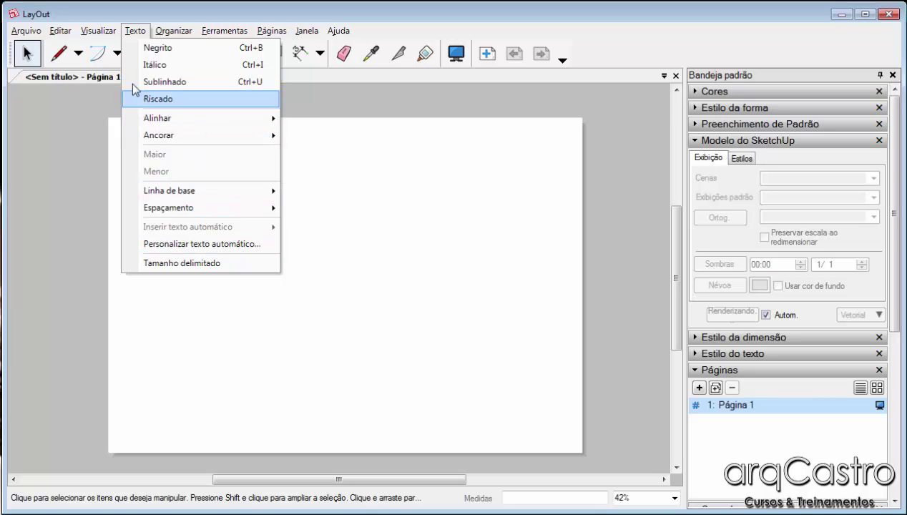
{"action": "mouse_move", "coordinate": [156, 34]}
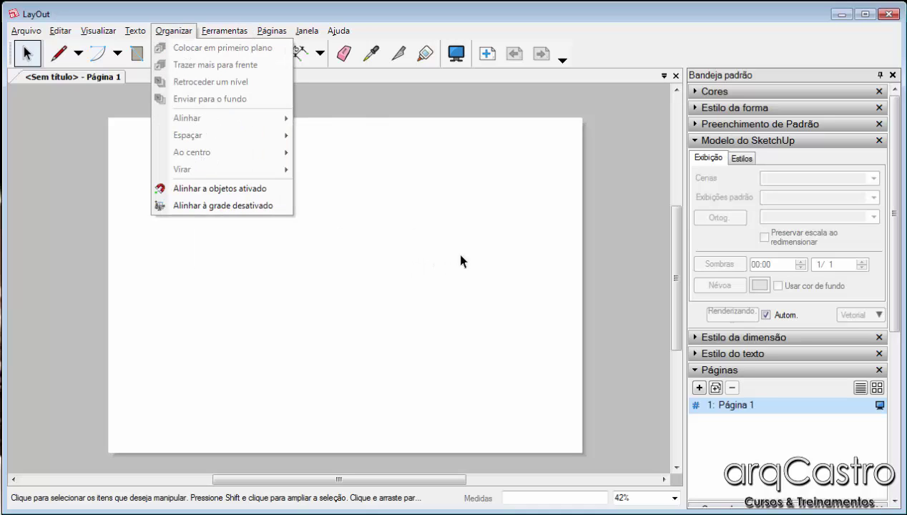
{"action": "mouse_move", "coordinate": [224, 34]}
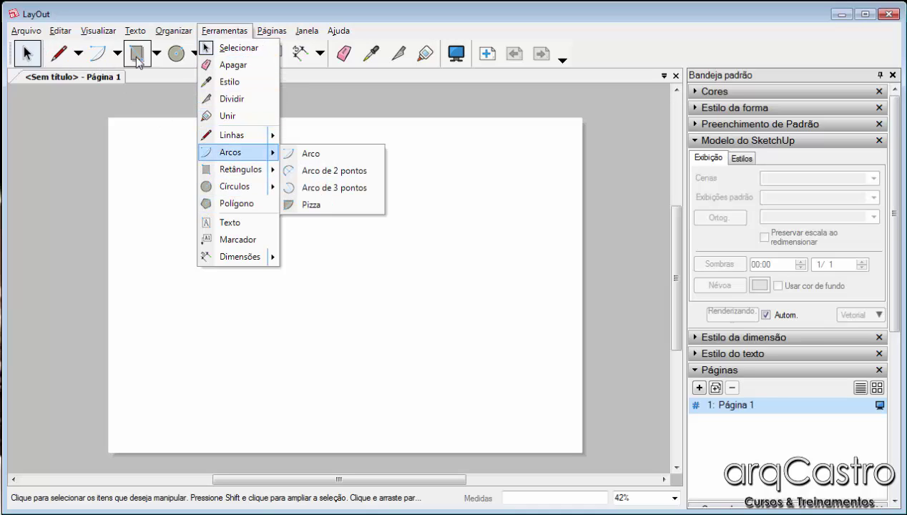
{"action": "mouse_move", "coordinate": [261, 35]}
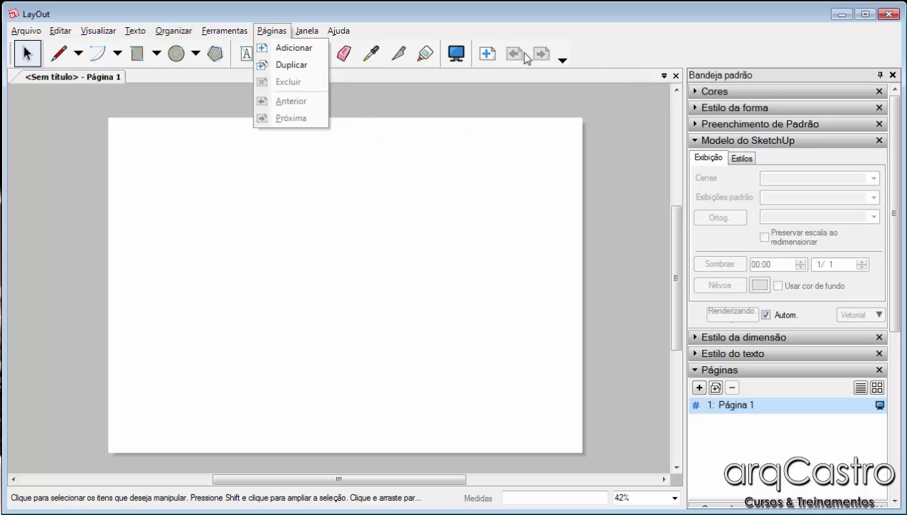
{"action": "mouse_move", "coordinate": [312, 38]}
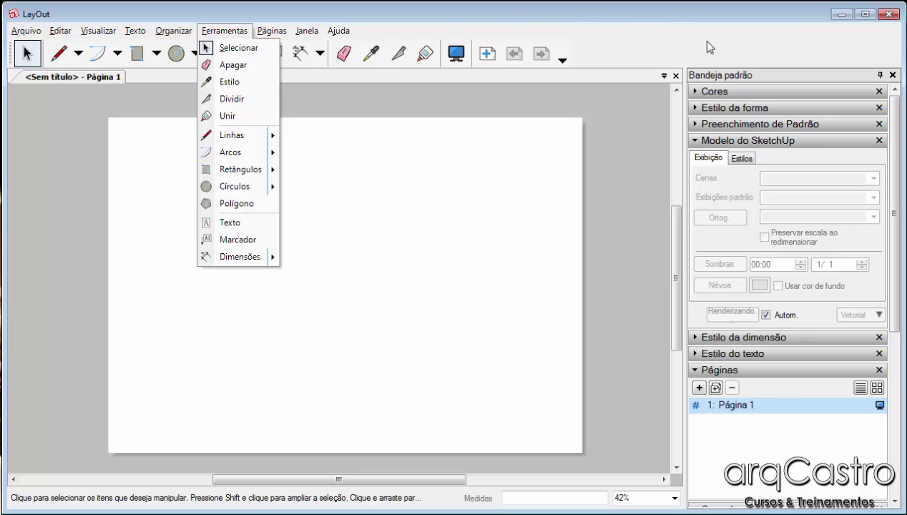
{"action": "mouse_move", "coordinate": [340, 34]}
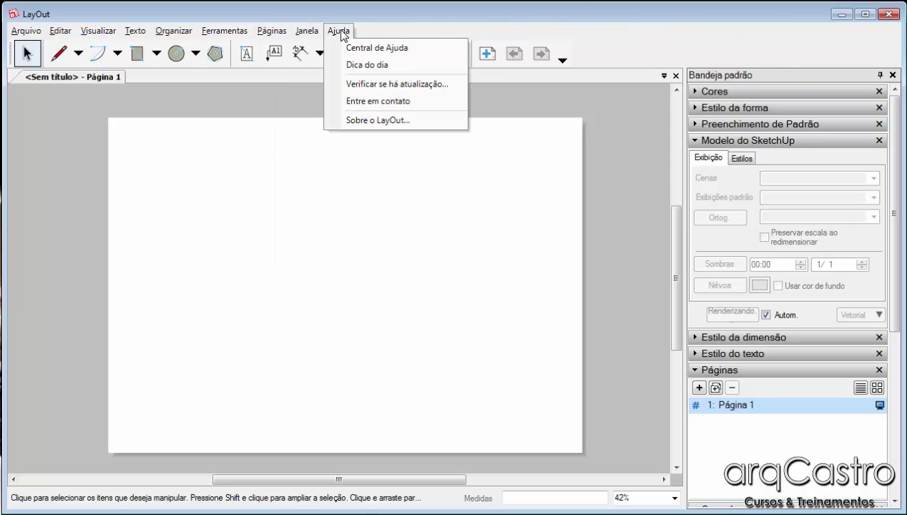
{"action": "left_click", "coordinate": [644, 44]}
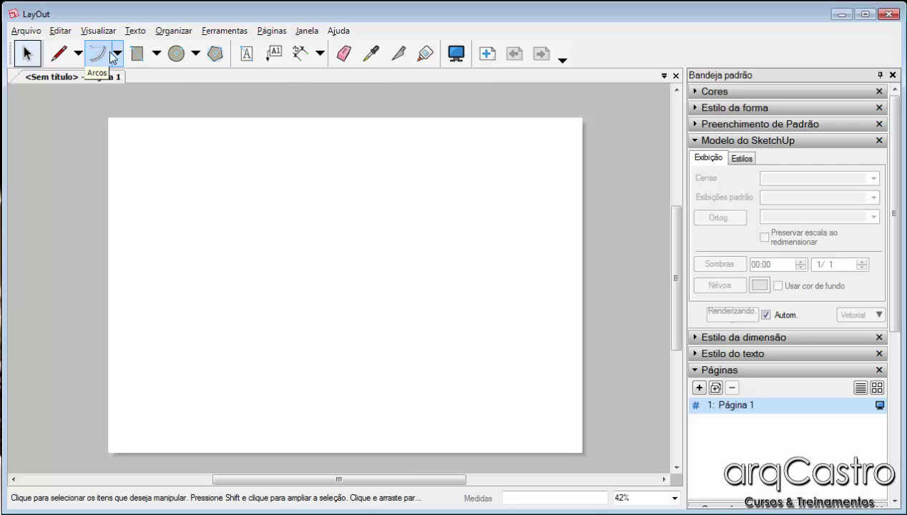
{"action": "left_click", "coordinate": [78, 53]}
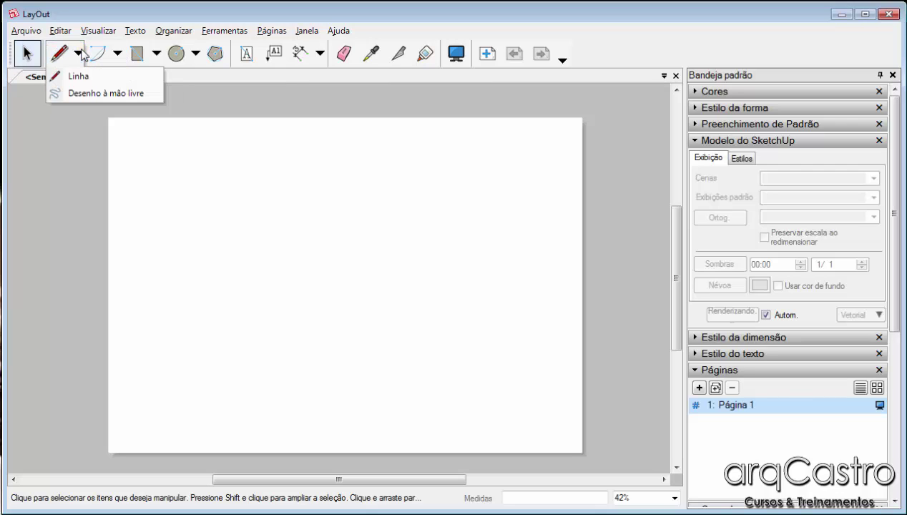
{"action": "left_click", "coordinate": [28, 52]}
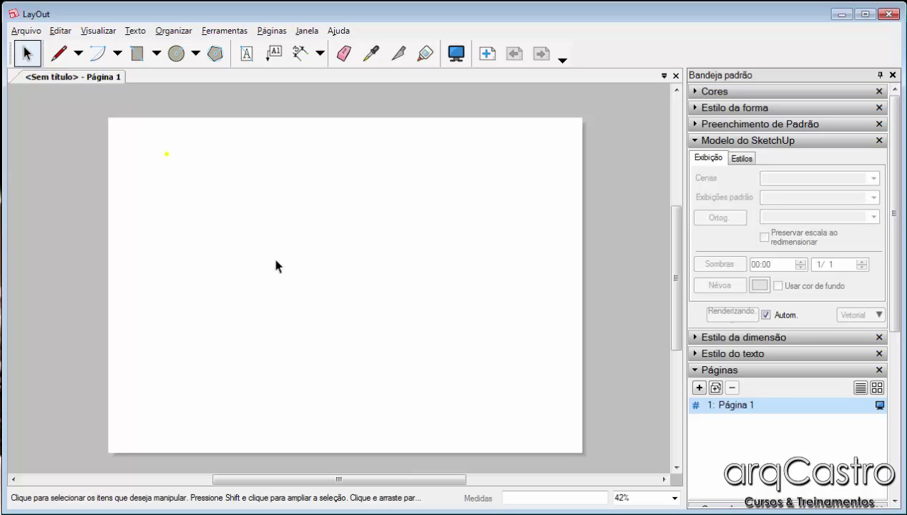
Draw a closed rectangle about 65.5 mm high in the upper-left area of the page with the Line tool
{"action": "left_click", "coordinate": [77, 53]}
{"action": "left_click", "coordinate": [78, 77]}
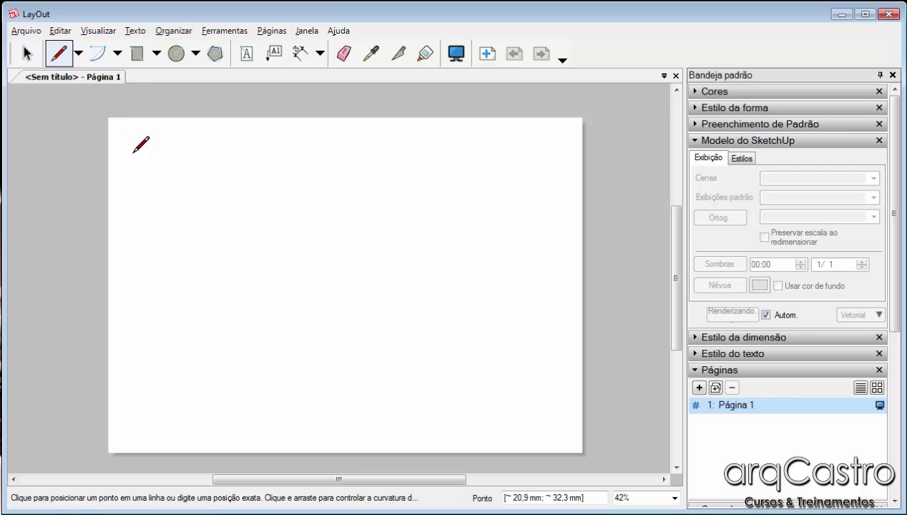
{"action": "left_click", "coordinate": [146, 253]}
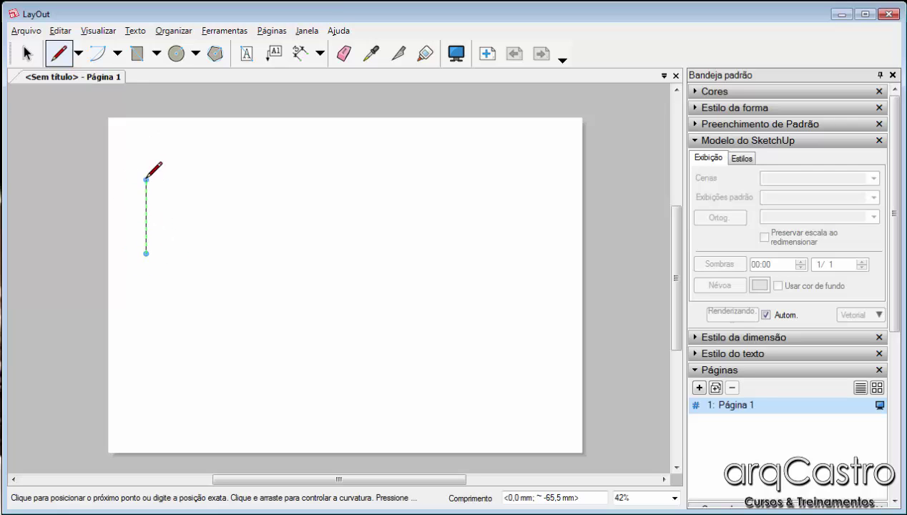
{"action": "left_click", "coordinate": [146, 180]}
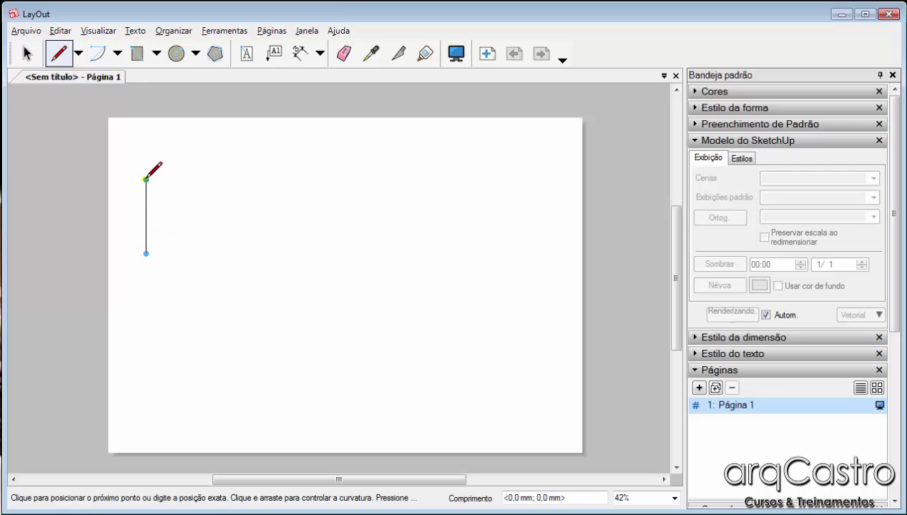
{"action": "left_click", "coordinate": [252, 179]}
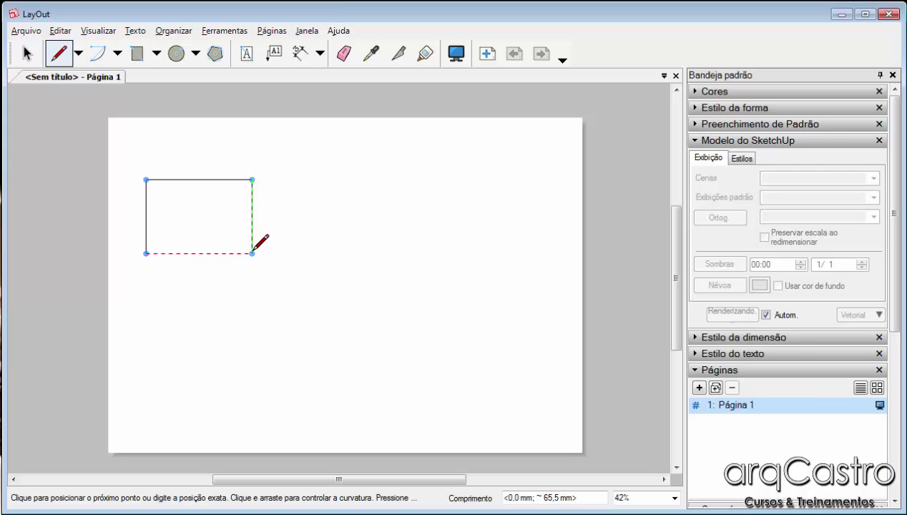
{"action": "left_click", "coordinate": [252, 253]}
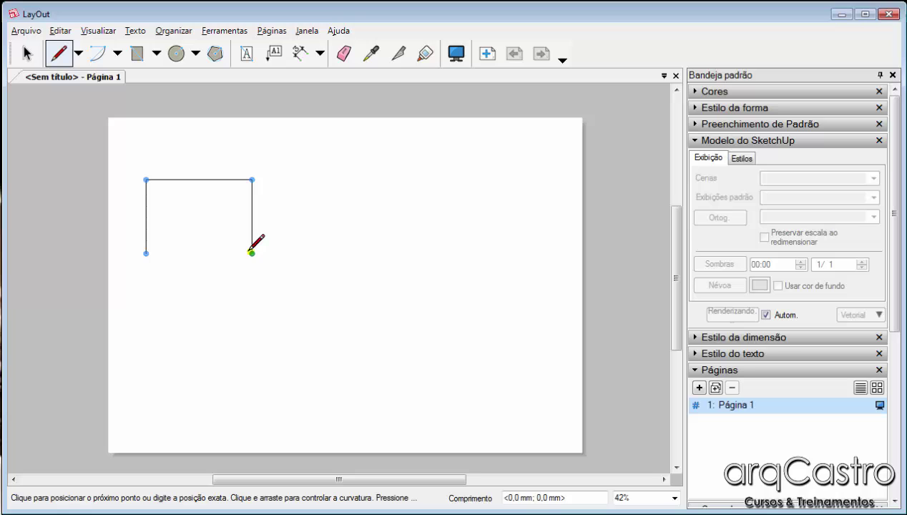
{"action": "left_click", "coordinate": [146, 253]}
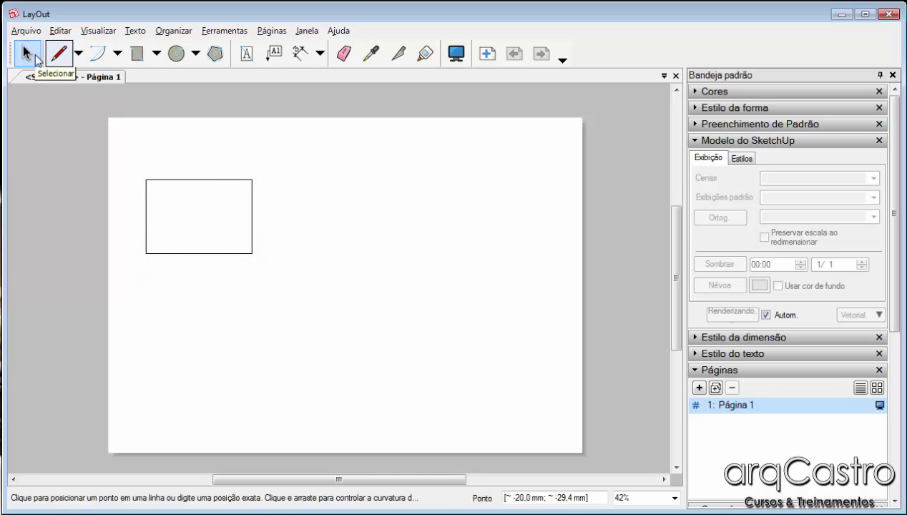
Resize the rectangle with its handles, enlarging it and reducing its width, and delete it from the page
{"action": "left_click", "coordinate": [27, 54]}
{"action": "left_click", "coordinate": [171, 197]}
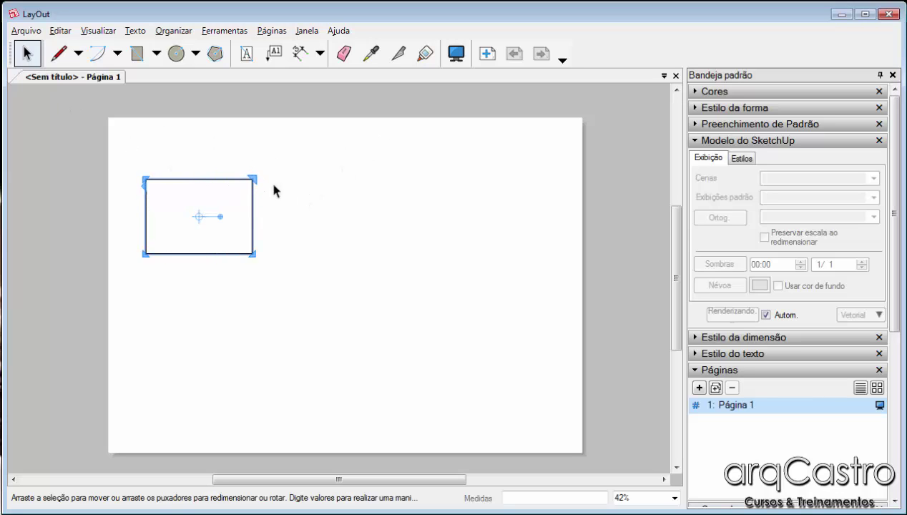
{"action": "left_click_drag", "start_coordinate": [252, 254], "coordinate": [464, 401]}
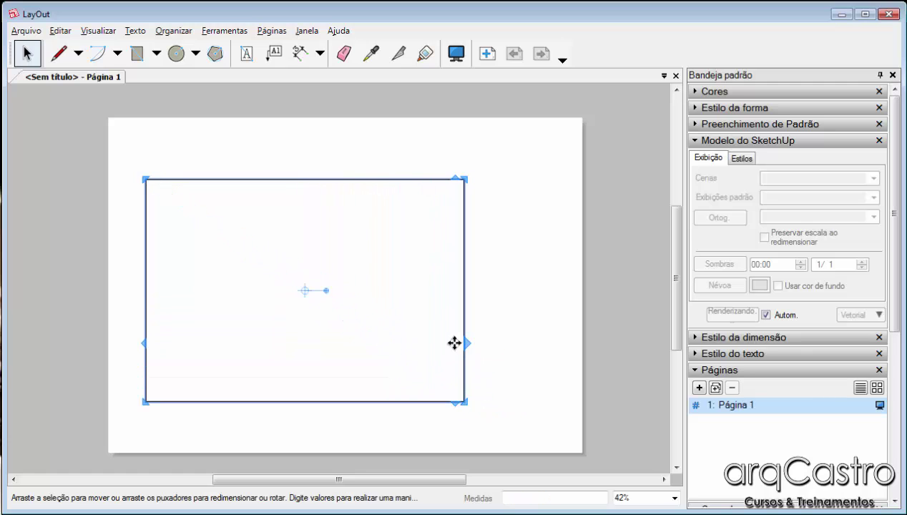
{"action": "left_click_drag", "start_coordinate": [466, 337], "coordinate": [398, 338]}
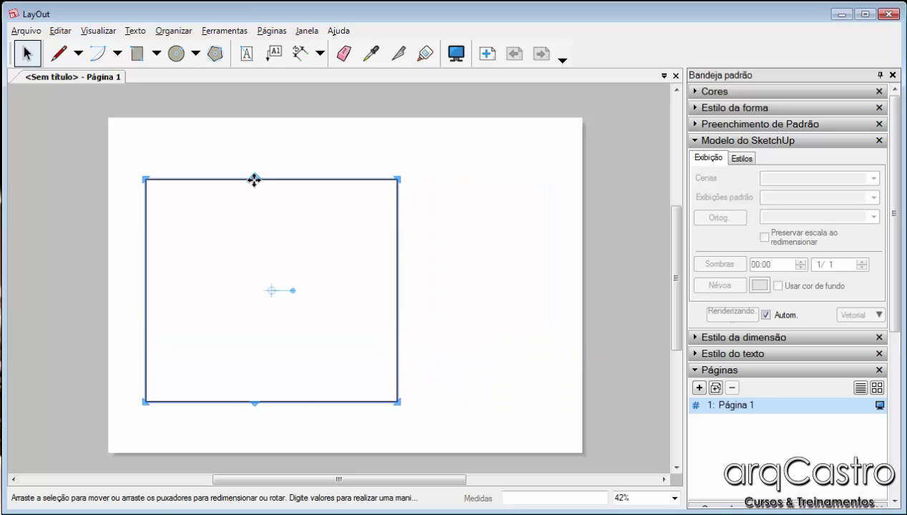
{"action": "mouse_move", "coordinate": [253, 179]}
{"action": "left_mouse_down"}
{"action": "mouse_move", "coordinate": [251, 136]}
{"action": "mouse_move", "coordinate": [251, 177]}
{"action": "left_mouse_up"}
{"action": "left_click", "coordinate": [255, 129]}
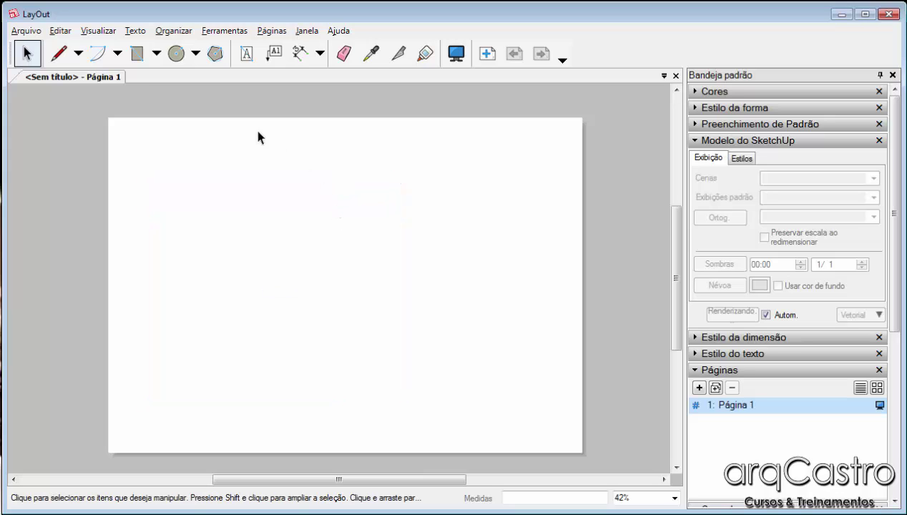
Draw a closed wavy outline across the middle of the page with the Freehand tool (Desenho à mão livre)
{"action": "left_click", "coordinate": [78, 53]}
{"action": "left_click", "coordinate": [89, 93]}
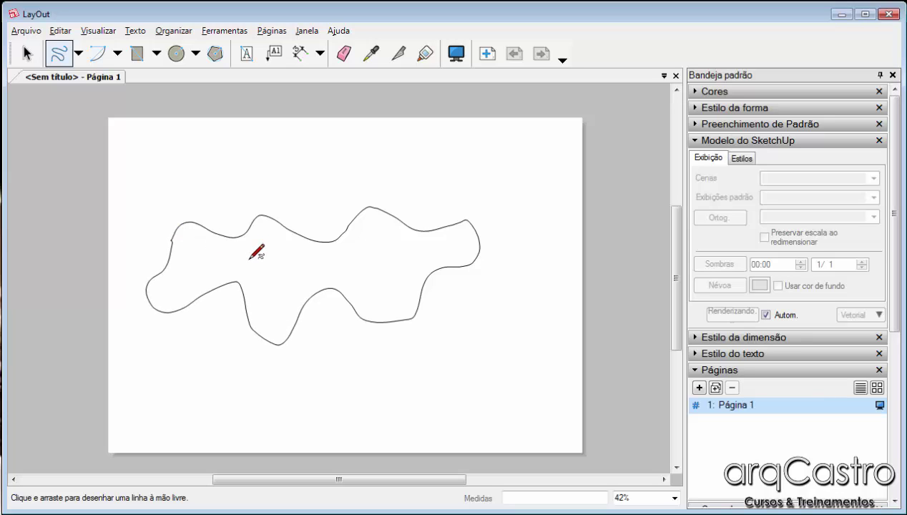
{"action": "left_click", "coordinate": [28, 54]}
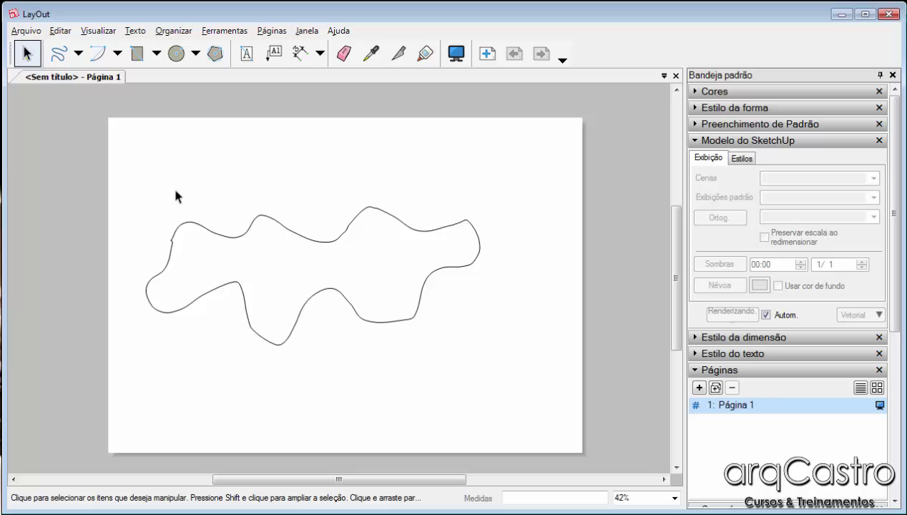
{"action": "left_click", "coordinate": [199, 230]}
{"action": "left_click", "coordinate": [209, 148]}
Draw a rounded freehand loop overlapping the upper part of the wavy outline, and delete both freehand shapes from the page
{"action": "left_click", "coordinate": [59, 54]}
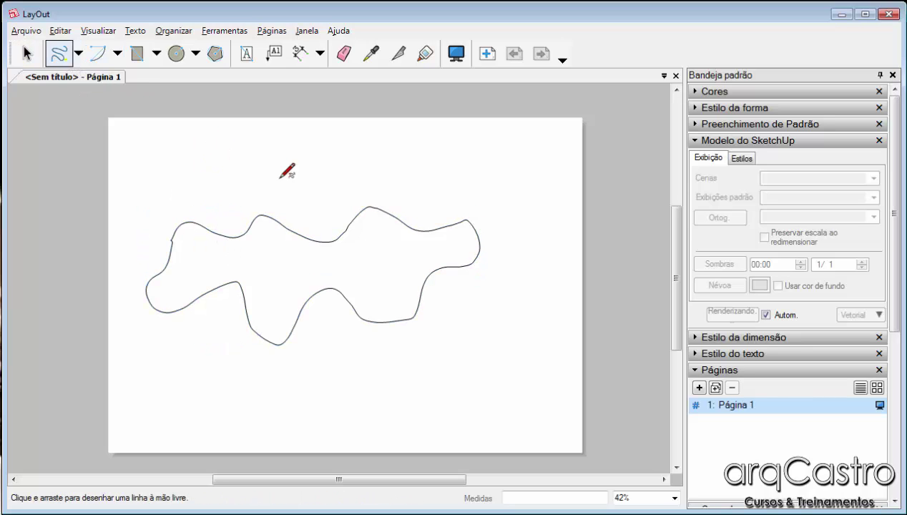
{"action": "left_click_drag", "start_coordinate": [280, 180], "coordinate": [319, 241]}
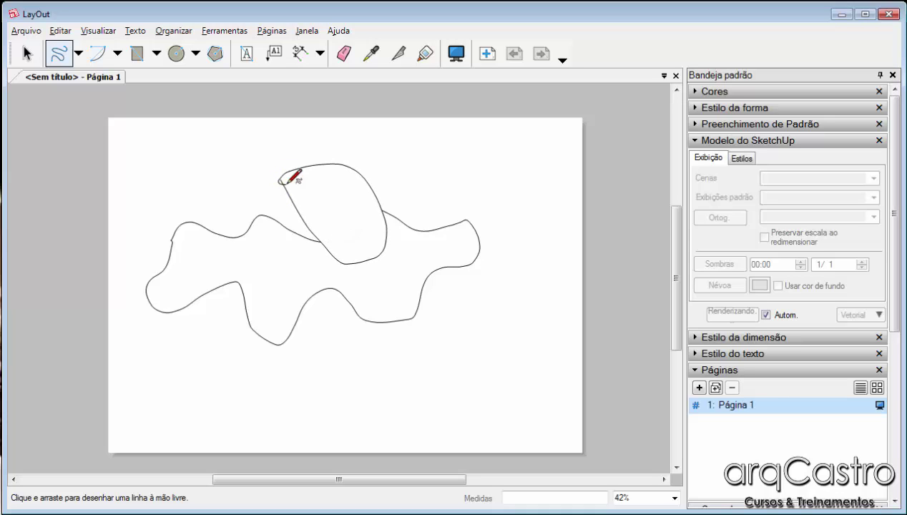
{"action": "left_click", "coordinate": [27, 53]}
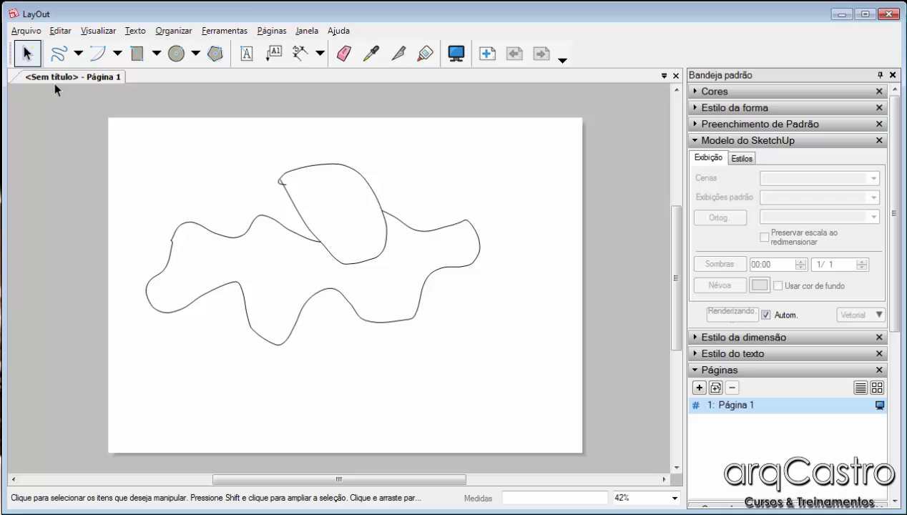
{"action": "left_click", "coordinate": [349, 226]}
{"action": "key", "text": "Delete"}
{"action": "left_click", "coordinate": [350, 282]}
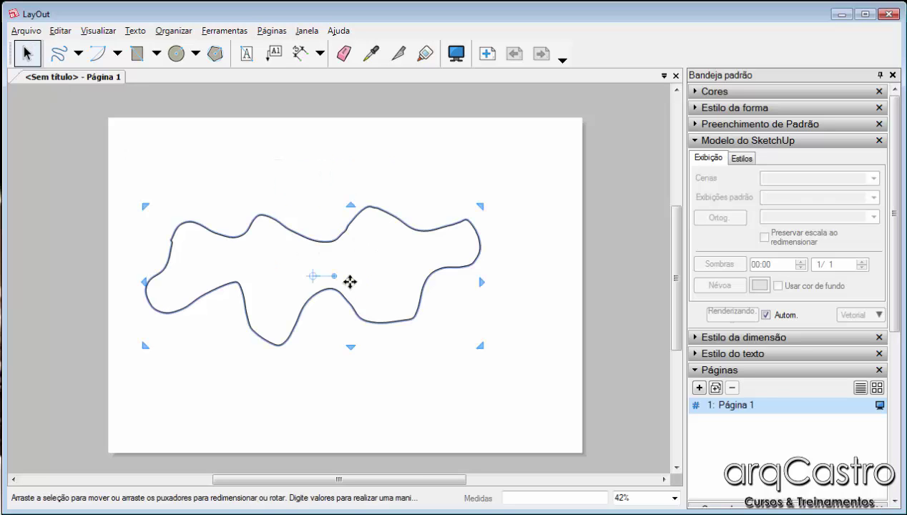
{"action": "key", "text": "Delete"}
Draw a quarter-circle arc with a radius of about 106 mm near the middle of the page using the Arc tool (Arco)
{"action": "left_click", "coordinate": [115, 55]}
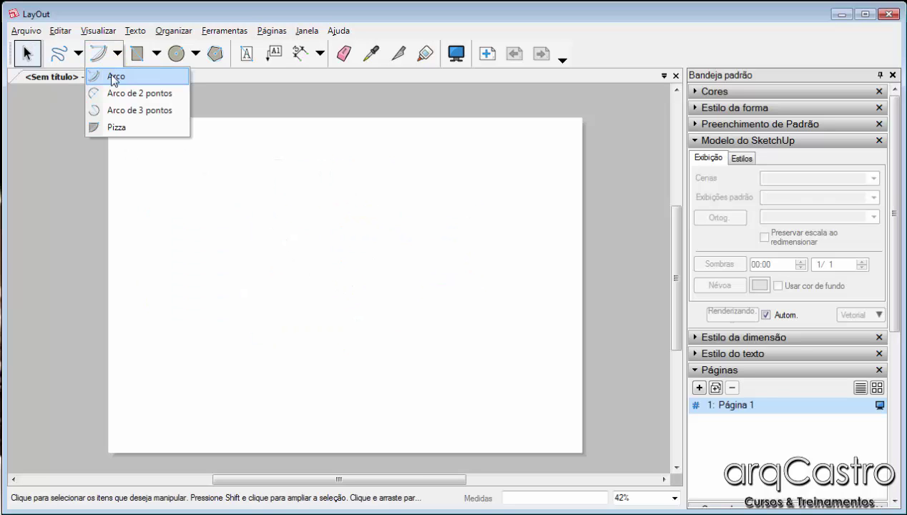
{"action": "left_click", "coordinate": [116, 75]}
{"action": "left_click", "coordinate": [240, 222]}
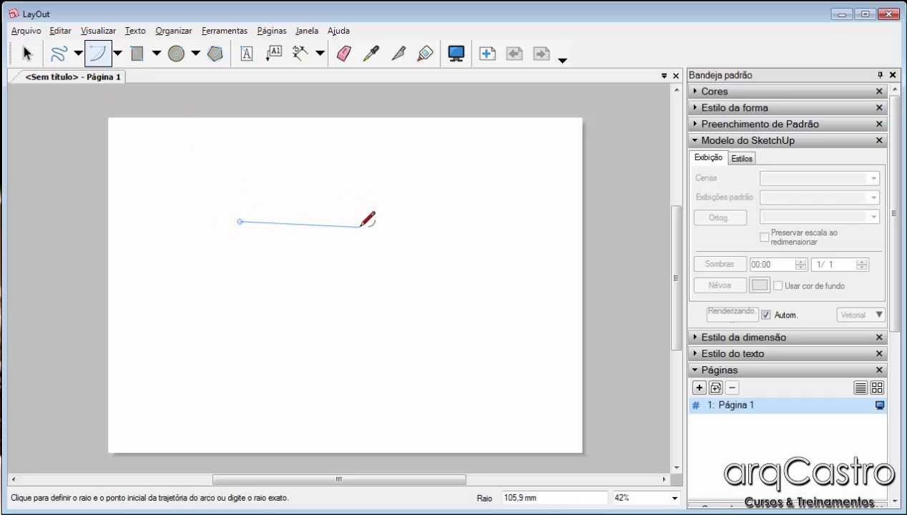
{"action": "left_click", "coordinate": [359, 227]}
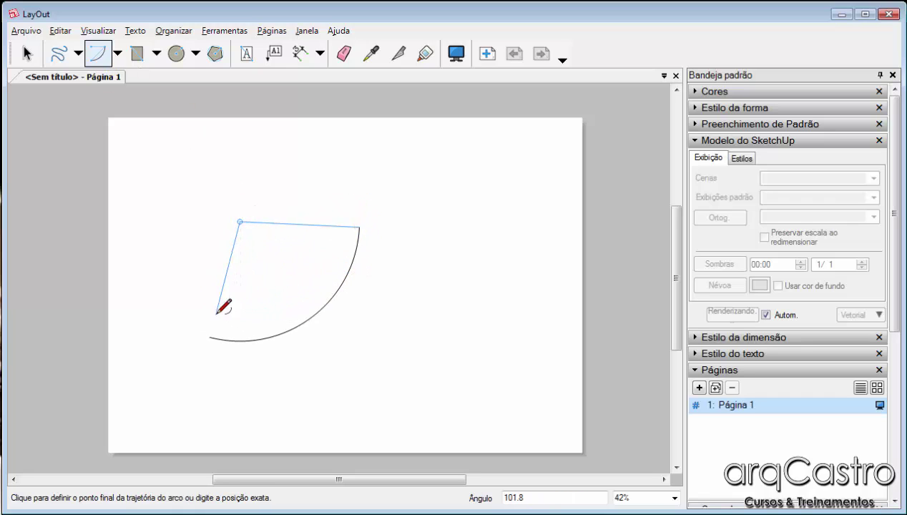
{"action": "left_click", "coordinate": [239, 314]}
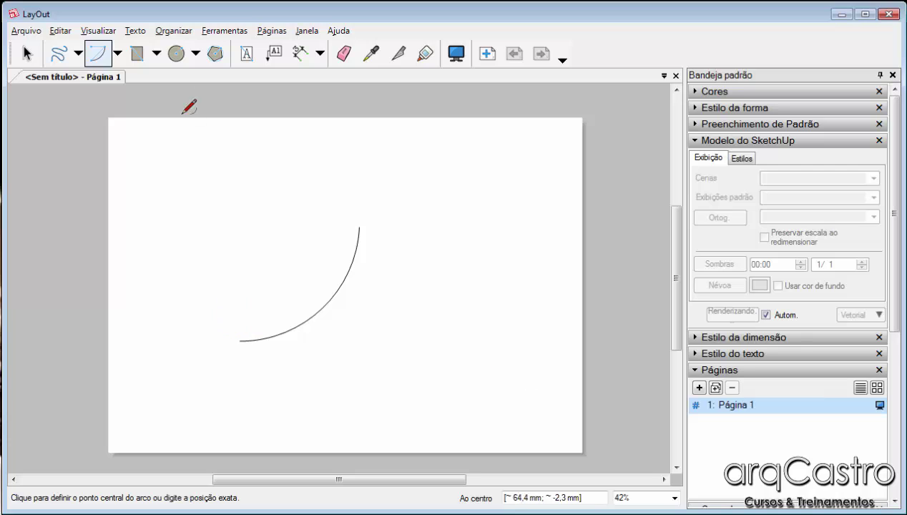
Draw a wide arc bulging upward across the first arc with the 2-point arc tool (Arco de 2 pontos)
{"action": "left_click", "coordinate": [120, 60]}
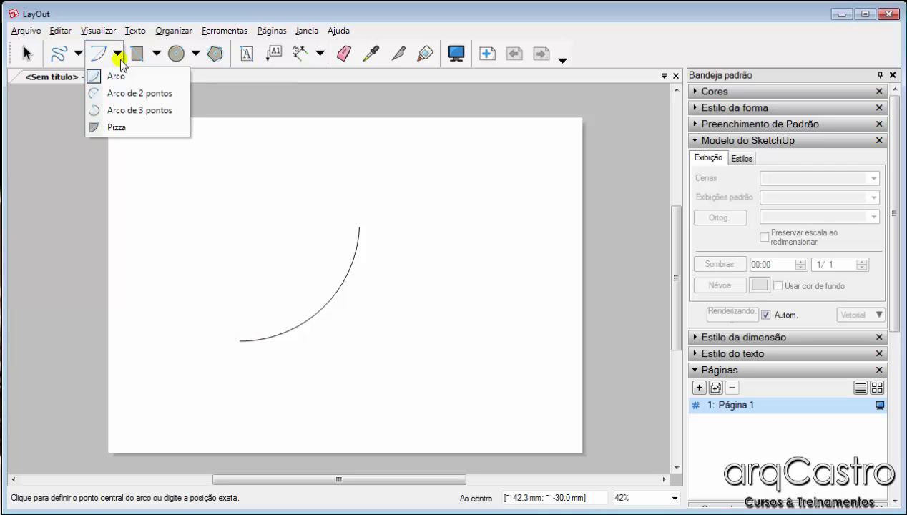
{"action": "left_click", "coordinate": [123, 109]}
{"action": "left_click", "coordinate": [208, 299]}
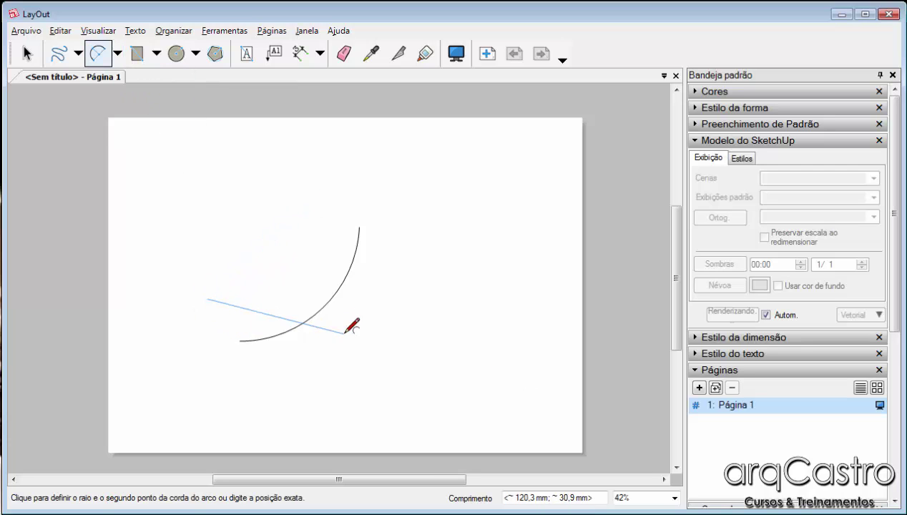
{"action": "left_click", "coordinate": [409, 297]}
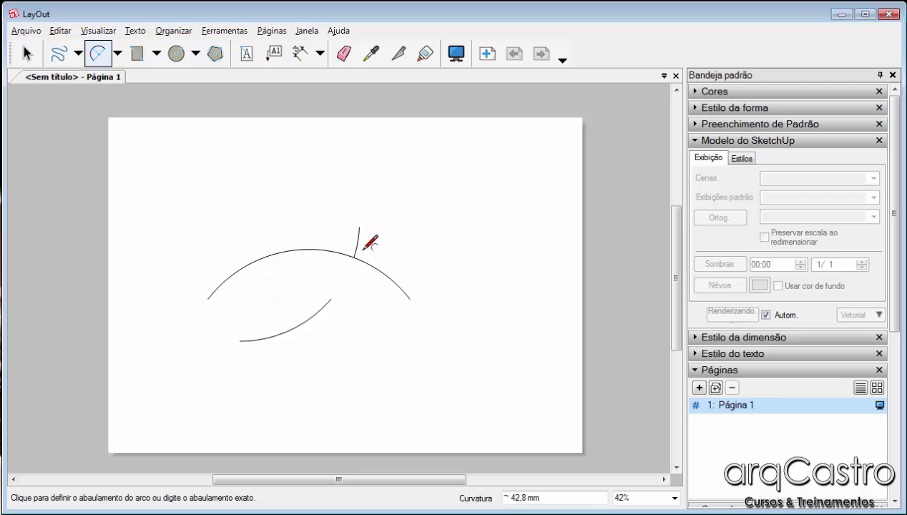
{"action": "left_click", "coordinate": [369, 185]}
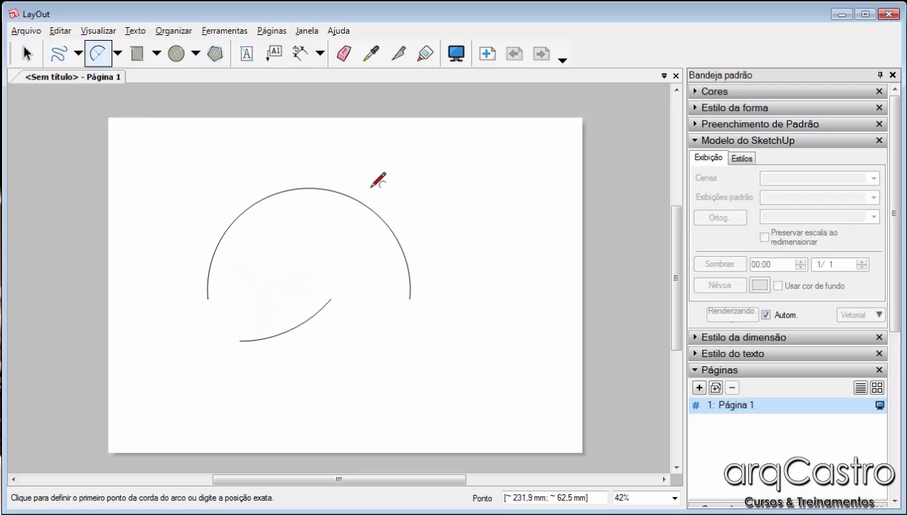
Draw a large arc opening to the left in the lower-right area of the page with the 3-point arc tool (Arco de 3 pontos)
{"action": "left_click", "coordinate": [117, 53]}
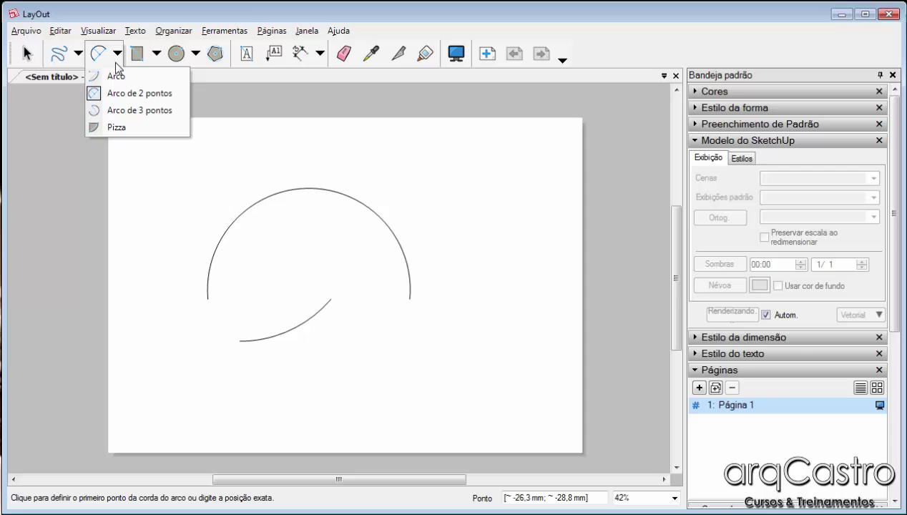
{"action": "left_click", "coordinate": [129, 113]}
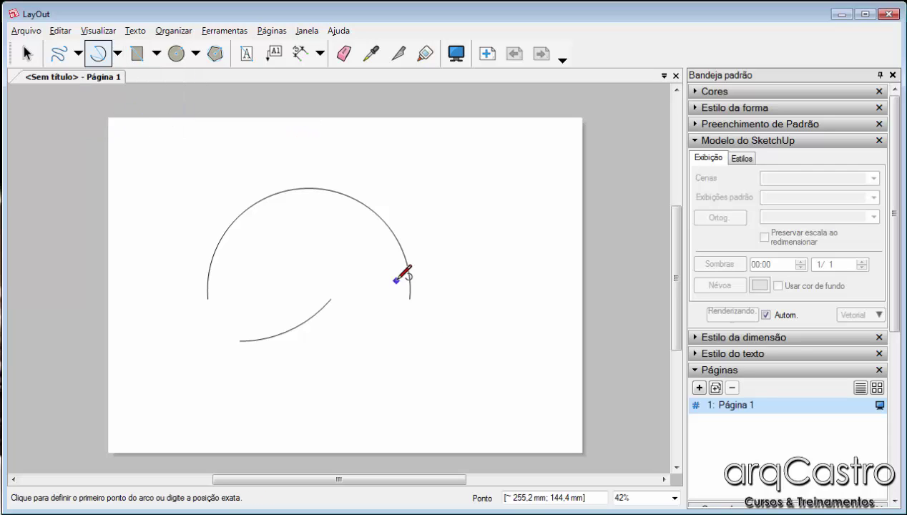
{"action": "left_click", "coordinate": [372, 423]}
{"action": "left_click", "coordinate": [466, 422]}
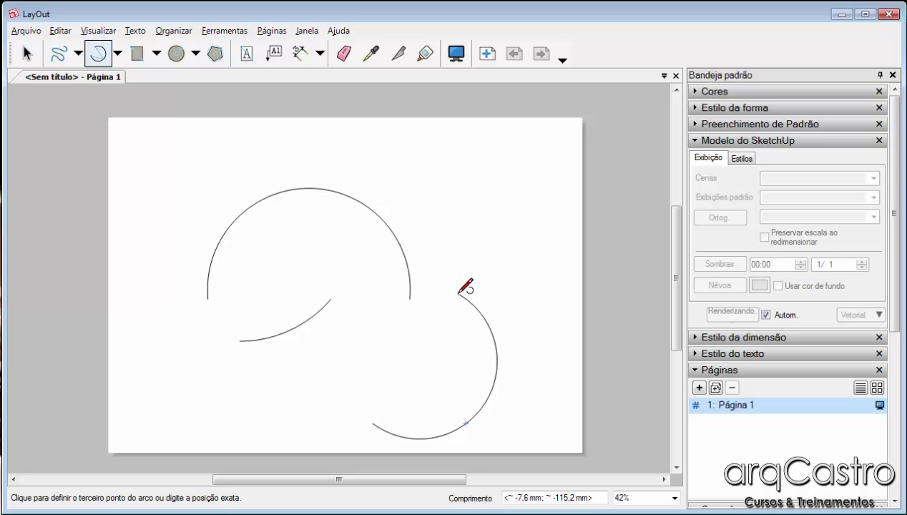
{"action": "left_click", "coordinate": [433, 261]}
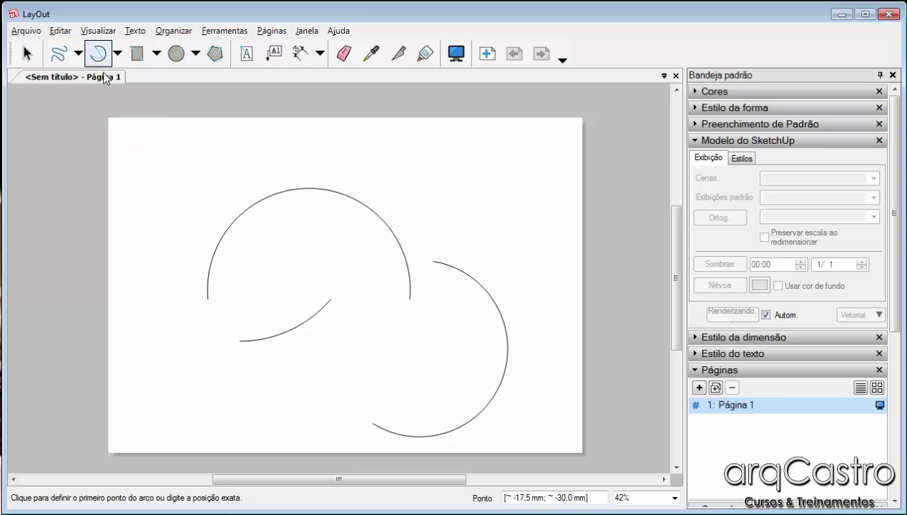
Draw a small, roughly three-quarter pie shape at the page's left edge with the Pie tool (Pizza)
{"action": "left_click", "coordinate": [116, 54]}
{"action": "left_click", "coordinate": [136, 127]}
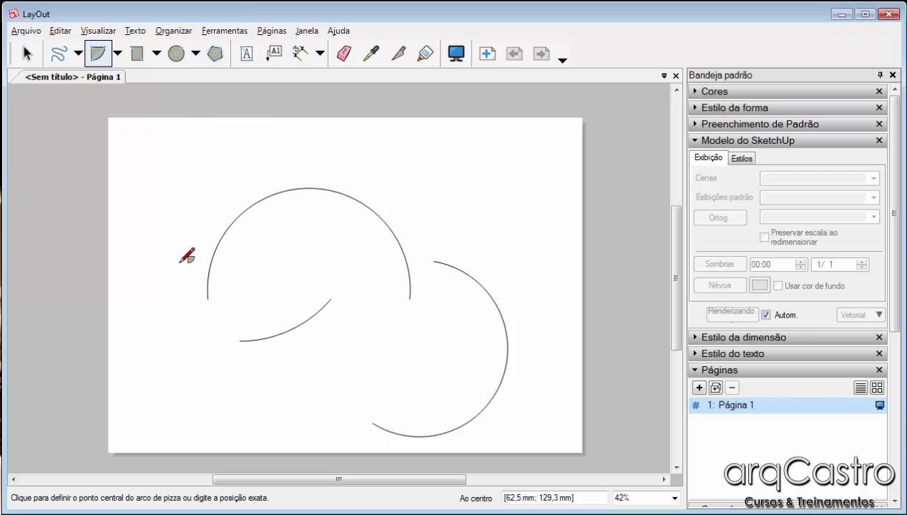
{"action": "left_click", "coordinate": [140, 268]}
{"action": "left_click", "coordinate": [173, 268]}
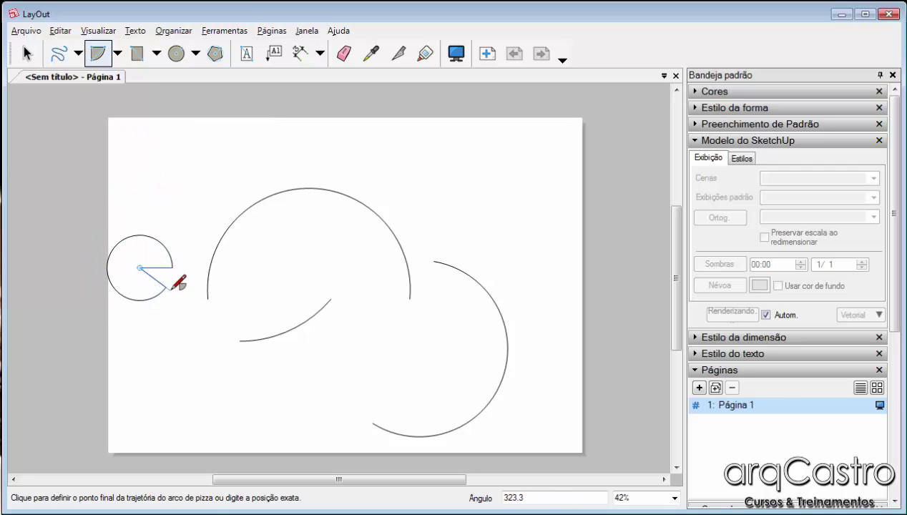
{"action": "left_click", "coordinate": [143, 307]}
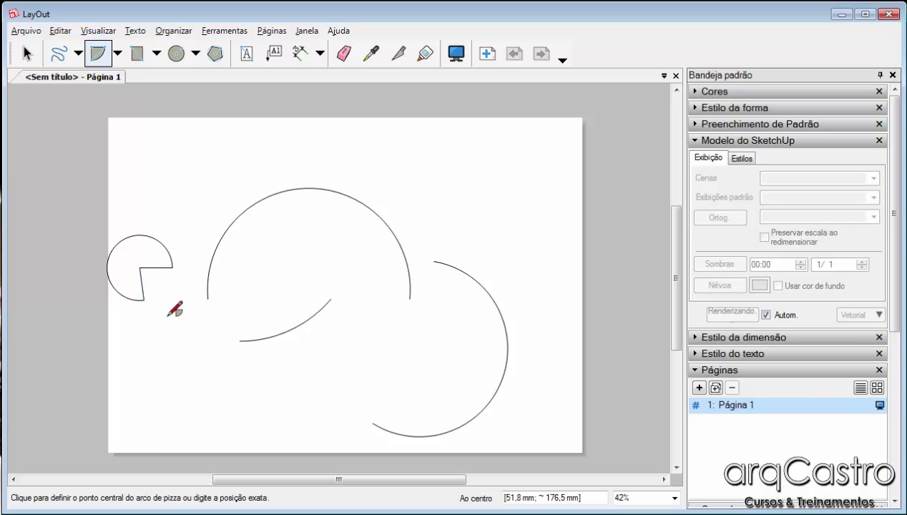
Delete the pie shape and the three arcs, leaving the page empty
{"action": "left_click", "coordinate": [27, 53]}
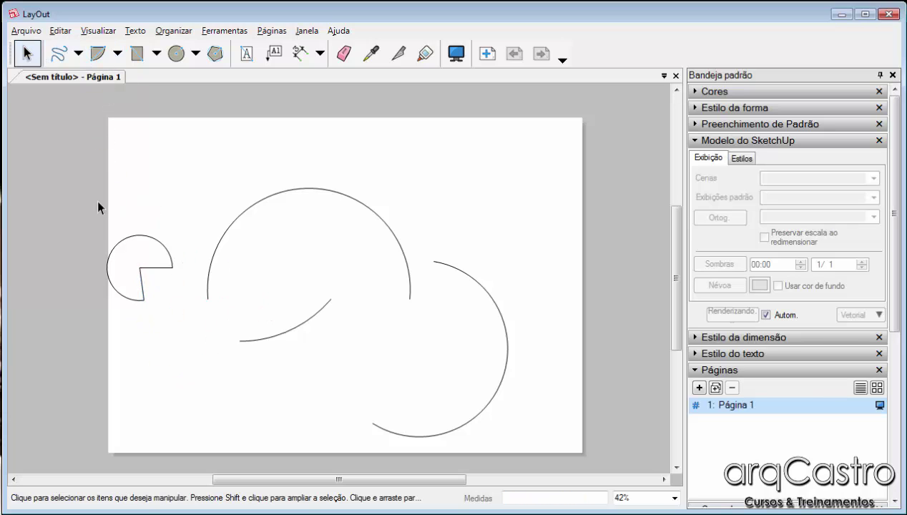
{"action": "left_click", "coordinate": [161, 271]}
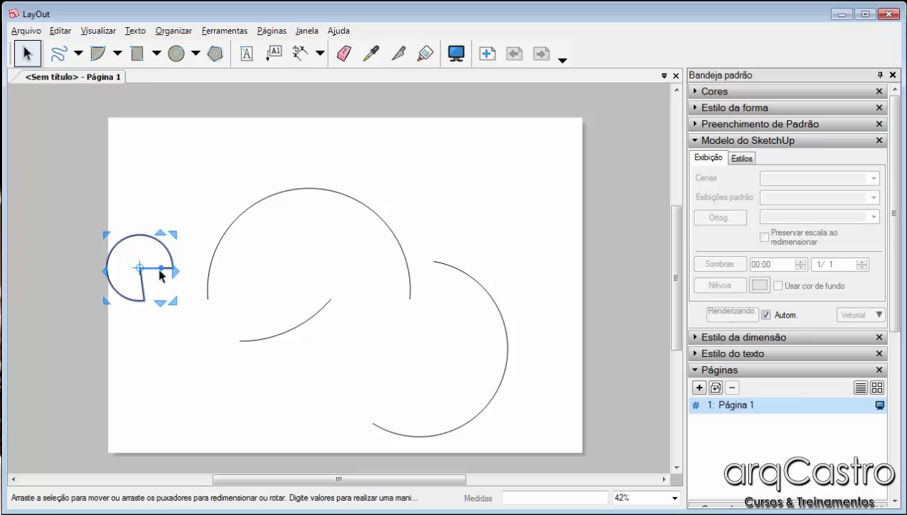
{"action": "key", "text": "Delete"}
{"action": "left_click", "coordinate": [209, 256]}
{"action": "key", "text": "Delete"}
{"action": "left_click", "coordinate": [284, 331]}
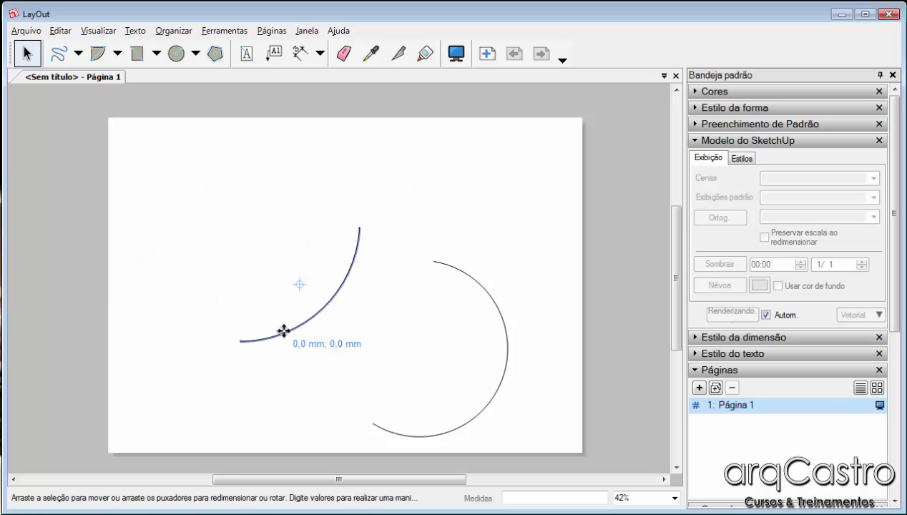
{"action": "key", "text": "Delete"}
{"action": "left_click", "coordinate": [435, 262]}
{"action": "key", "text": "Delete"}
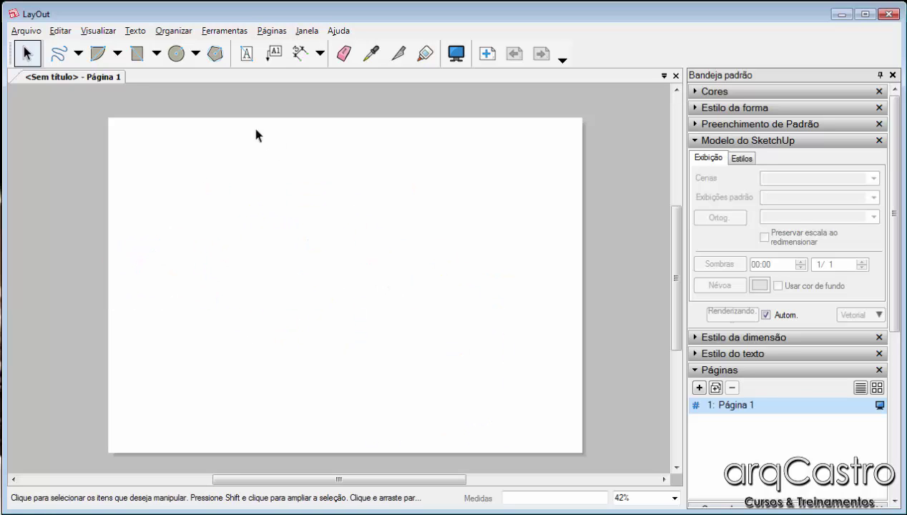
Draw a plain rectangle in the upper-left area of the page with the Rectangle tool (Retângulo)
{"action": "left_click", "coordinate": [156, 53]}
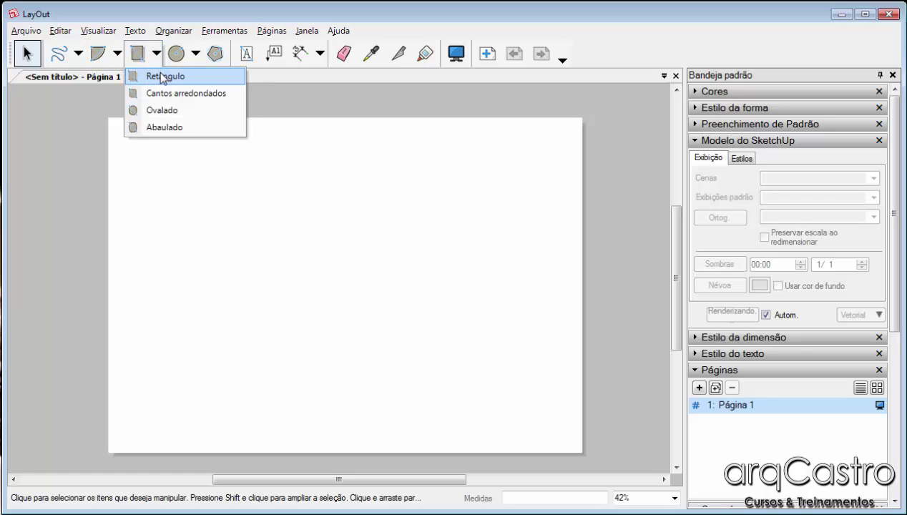
{"action": "left_click", "coordinate": [162, 77]}
{"action": "left_click", "coordinate": [149, 169]}
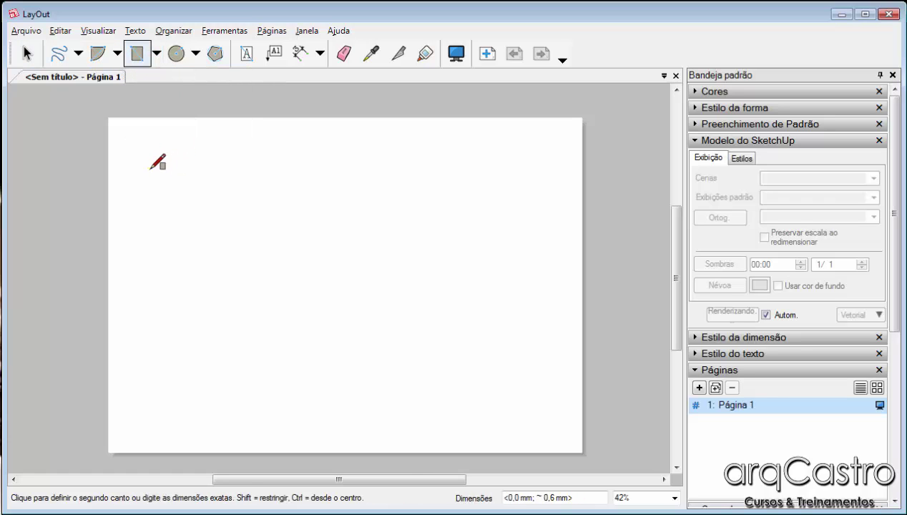
{"action": "left_click", "coordinate": [269, 236]}
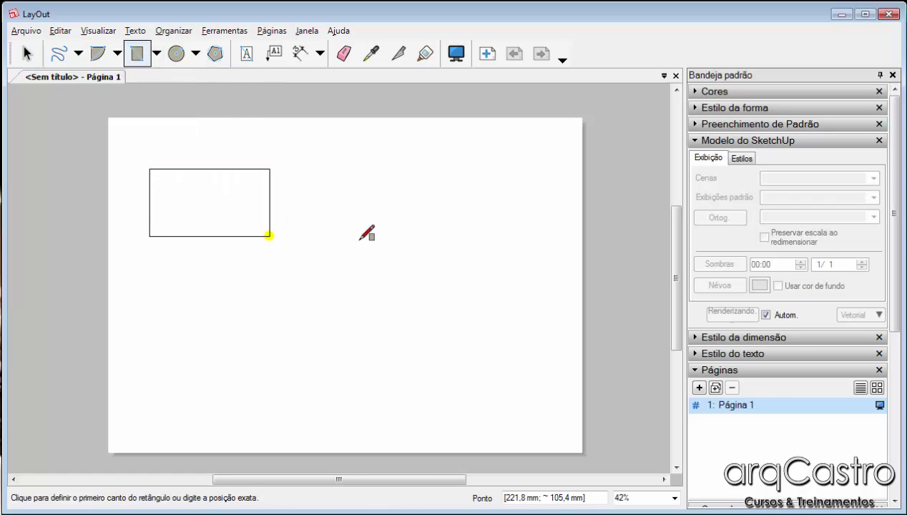
Draw a rounded-corner rectangle (Cantos arredondados) in the upper-right area of the page, beside the plain rectangle
{"action": "left_click", "coordinate": [155, 57]}
{"action": "left_click", "coordinate": [186, 93]}
{"action": "left_click", "coordinate": [342, 177]}
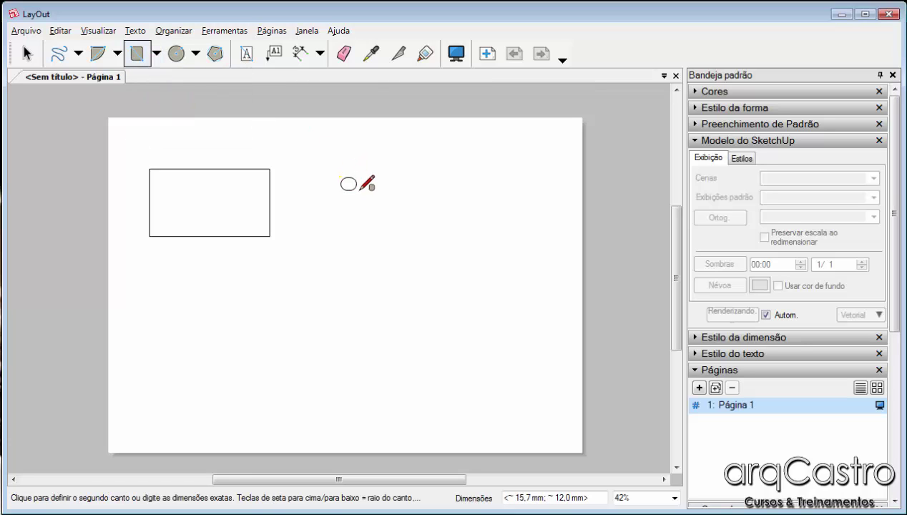
{"action": "left_click", "coordinate": [501, 261]}
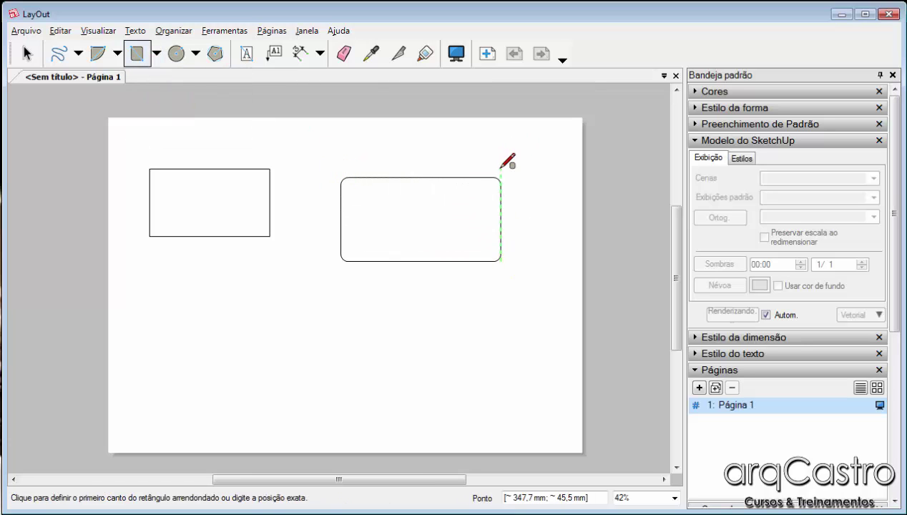
Draw an oval-ended rectangle (Ovalado) in the lower-left area of the page, below the plain rectangle
{"action": "left_click", "coordinate": [158, 57]}
{"action": "left_click", "coordinate": [161, 110]}
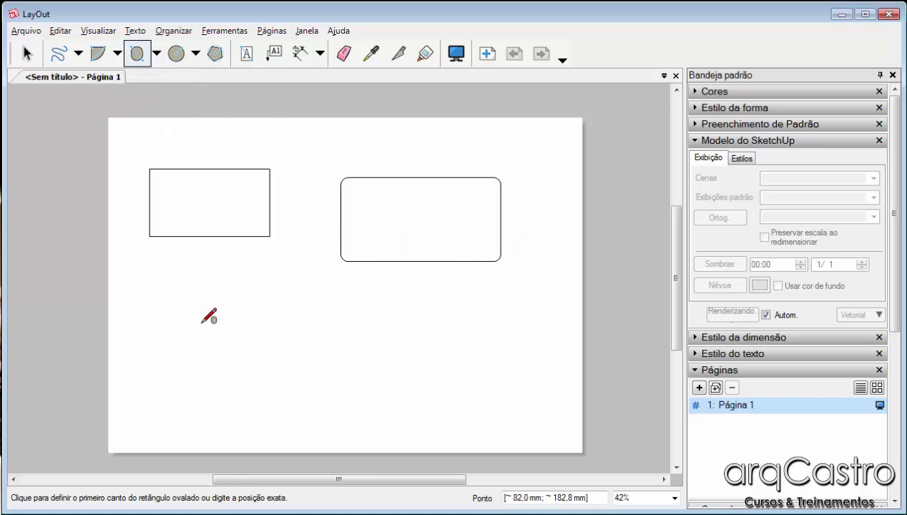
{"action": "left_click", "coordinate": [164, 329]}
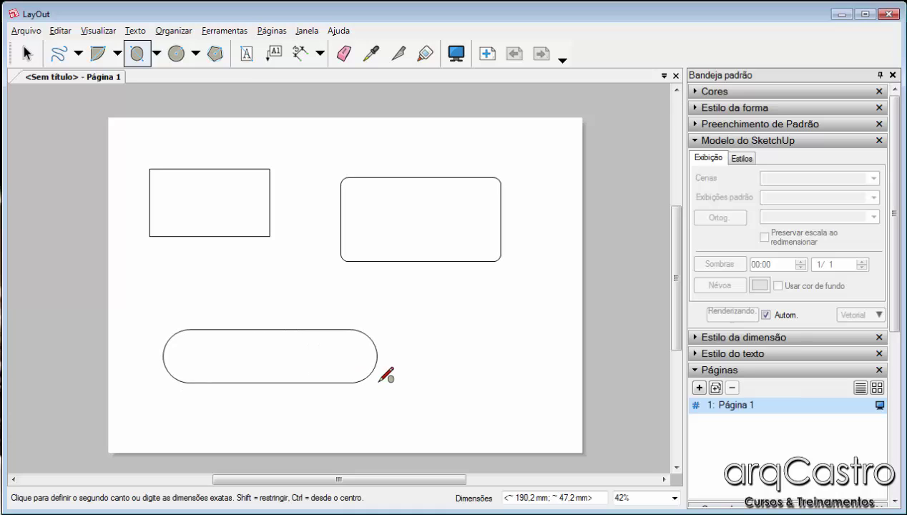
{"action": "left_click", "coordinate": [349, 405]}
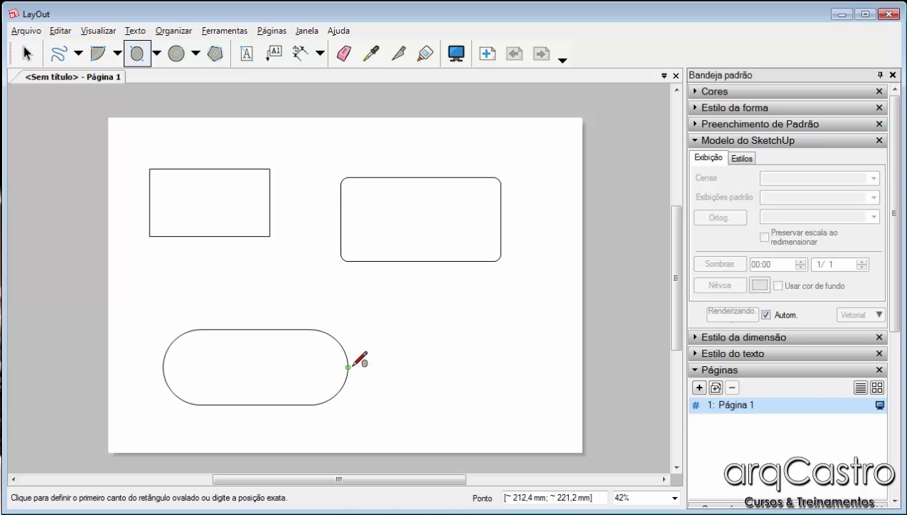
Draw a bulged-side rectangle (Abaulado) in the lower-right area of the page, beside the oval-ended shape
{"action": "left_click", "coordinate": [156, 53]}
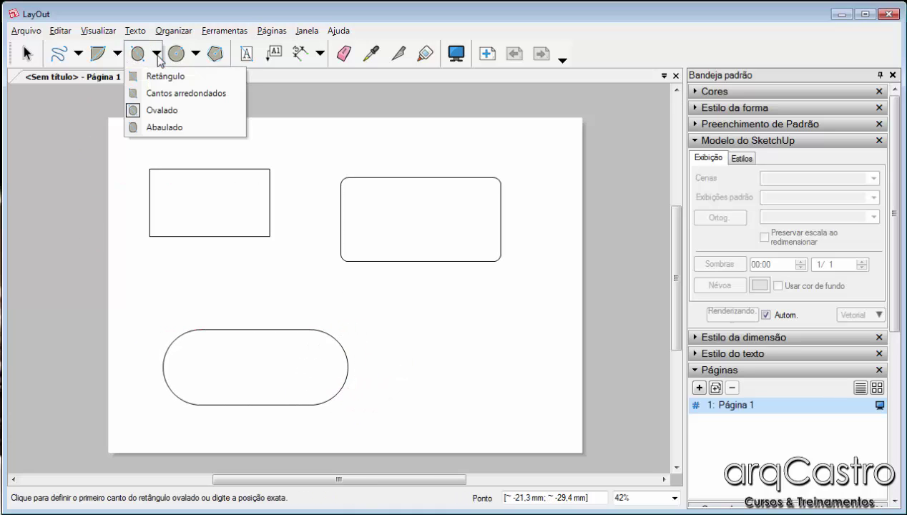
{"action": "left_click", "coordinate": [168, 129]}
{"action": "left_click", "coordinate": [388, 322]}
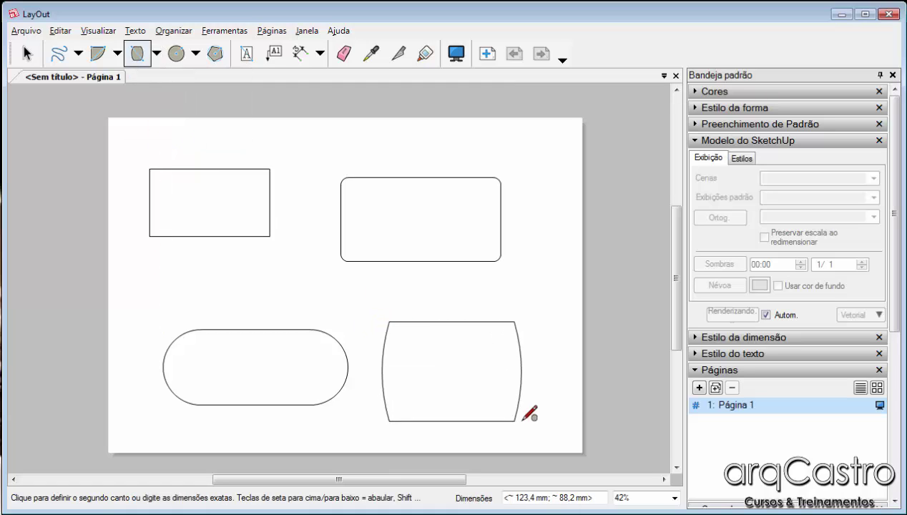
{"action": "left_click", "coordinate": [549, 403]}
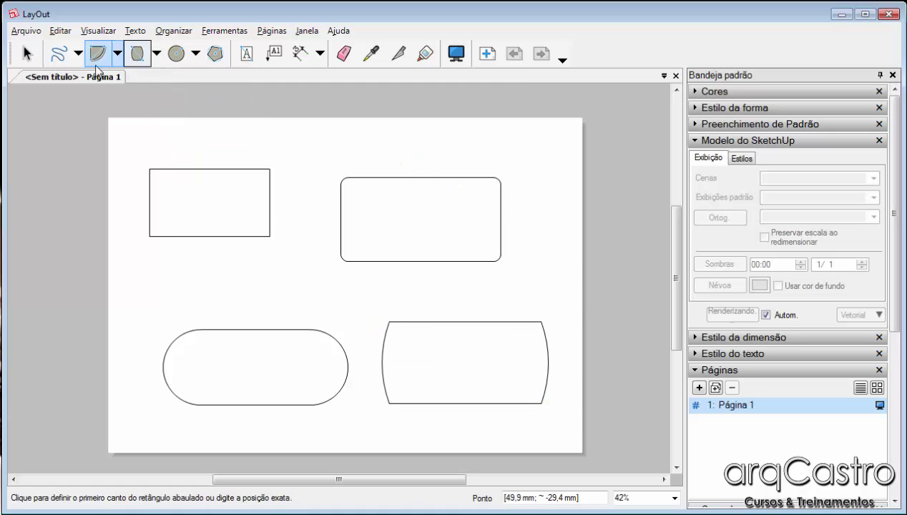
Delete the four rectangle shapes from the page one by one
{"action": "left_click", "coordinate": [35, 57]}
{"action": "left_click", "coordinate": [212, 230]}
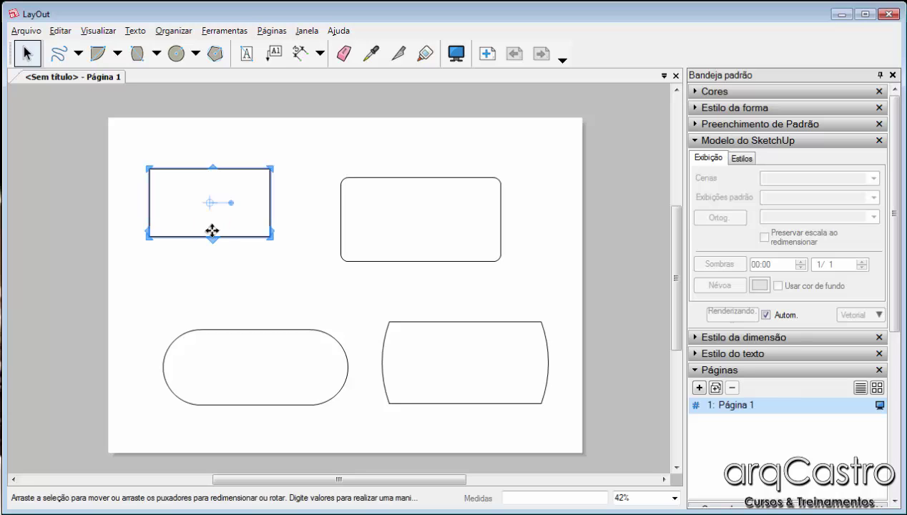
{"action": "key", "text": "Delete"}
{"action": "left_click", "coordinate": [404, 247]}
{"action": "key", "text": "Delete"}
{"action": "left_click", "coordinate": [406, 331]}
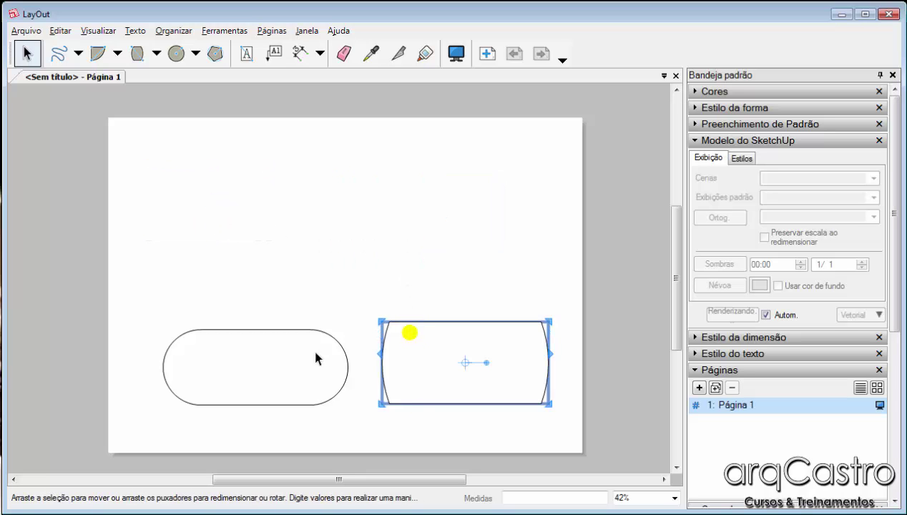
{"action": "key", "text": "Delete"}
{"action": "left_click", "coordinate": [315, 355]}
{"action": "key", "text": "Delete"}
Draw three circles (Círculo) in a row across the page's upper half, the first about 41 mm and the second about 36 mm in radius
{"action": "left_click", "coordinate": [196, 54]}
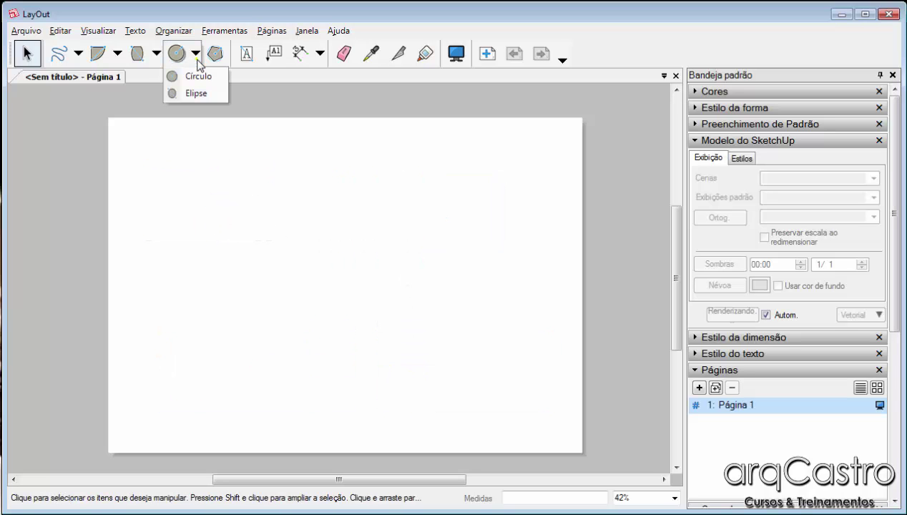
{"action": "left_click", "coordinate": [195, 77]}
{"action": "left_click", "coordinate": [193, 220]}
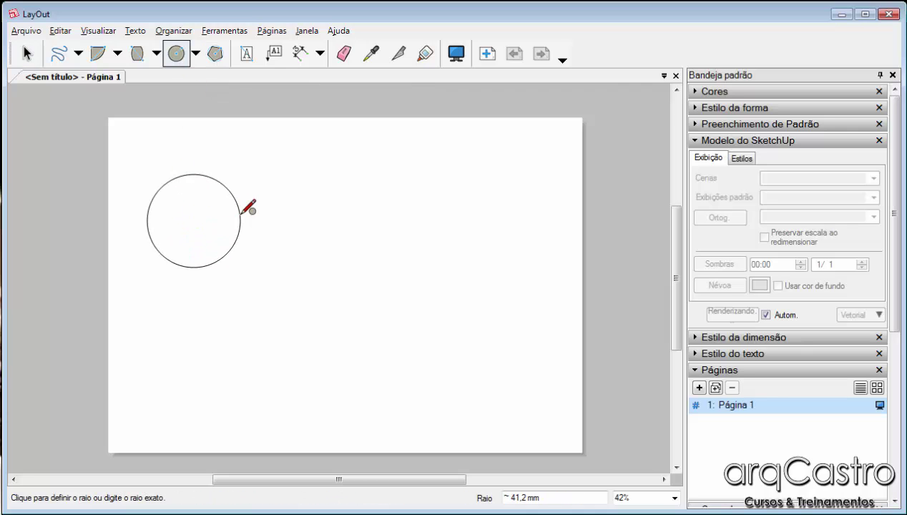
{"action": "left_click", "coordinate": [241, 213]}
{"action": "left_click", "coordinate": [333, 220]}
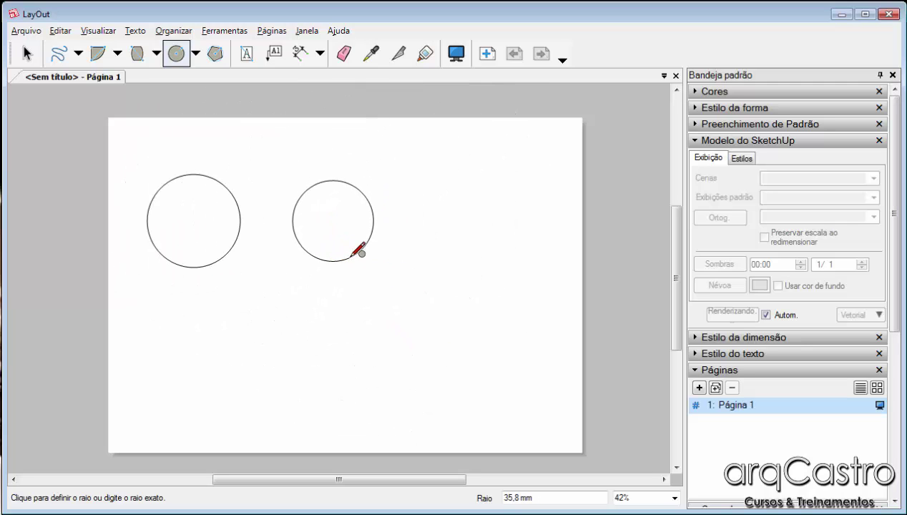
{"action": "right_click", "coordinate": [350, 256]}
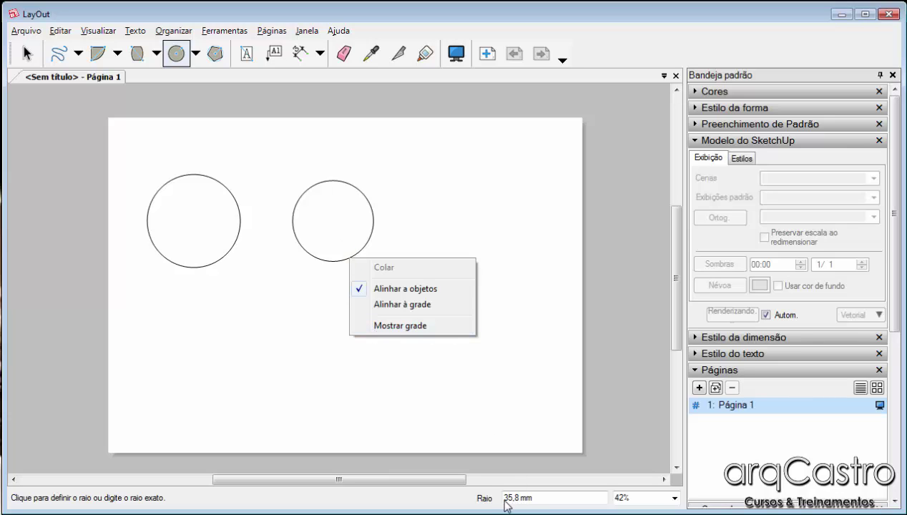
{"action": "left_click", "coordinate": [369, 231]}
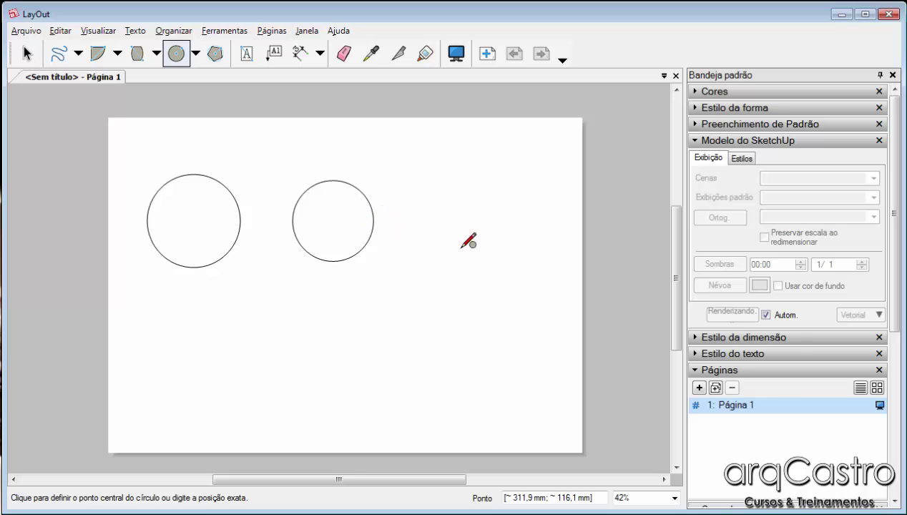
{"action": "left_click", "coordinate": [434, 221]}
{"action": "left_click", "coordinate": [462, 220]}
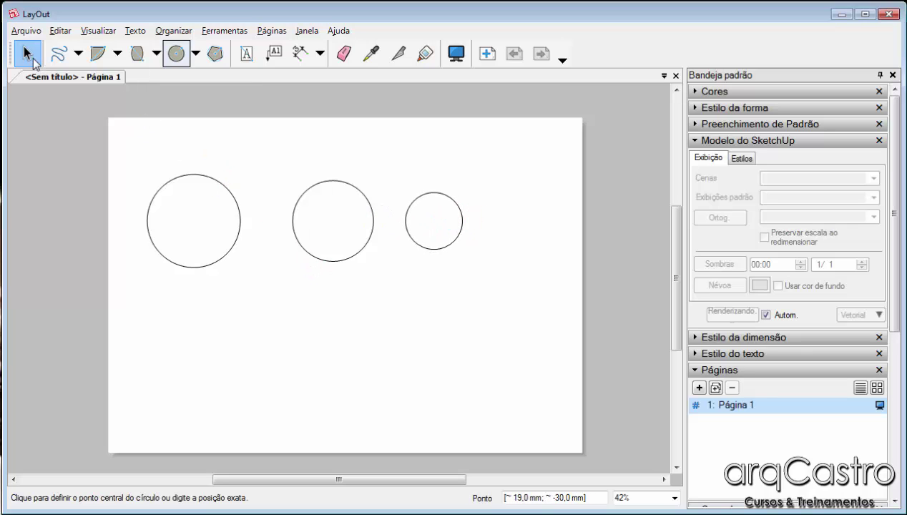
Select the middle circle to examine its resize handles, and clear the selection
{"action": "left_click", "coordinate": [27, 55]}
{"action": "left_click", "coordinate": [373, 216]}
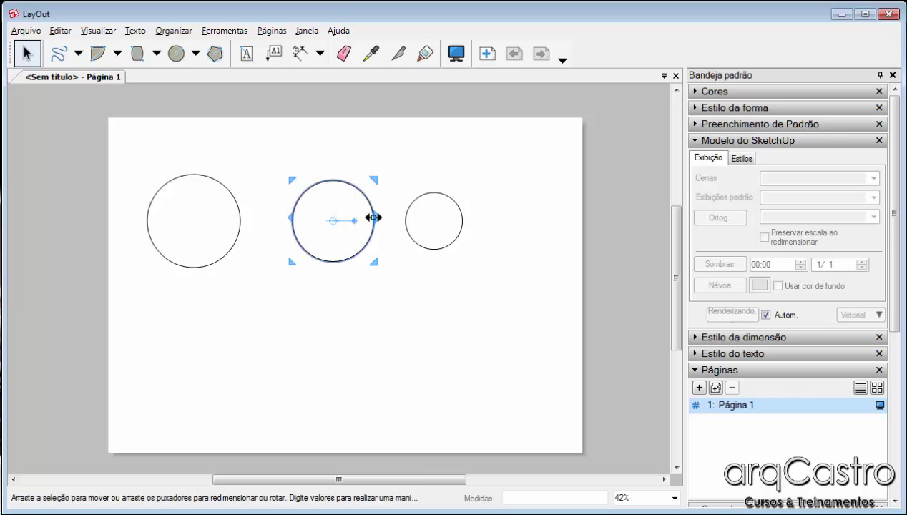
{"action": "left_click", "coordinate": [389, 292]}
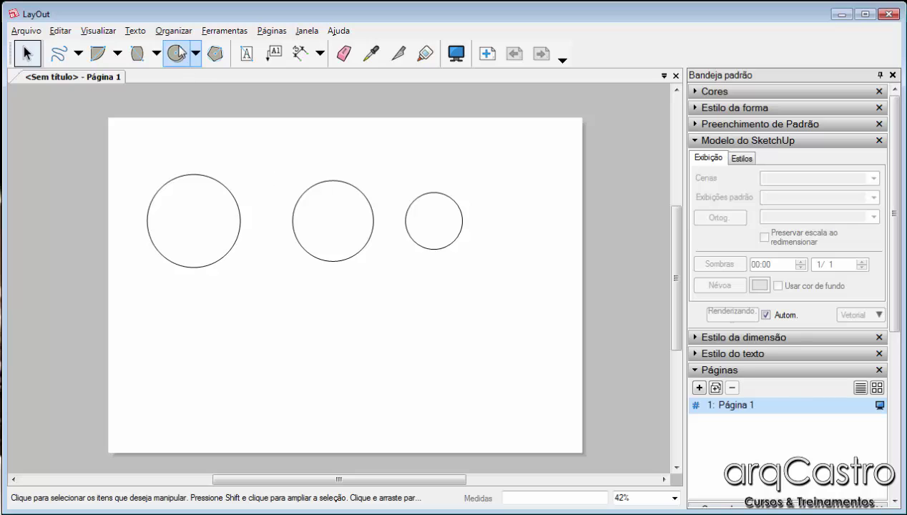
Draw an ellipse (Elipse) below the middle and smallest circles
{"action": "left_click", "coordinate": [196, 54]}
{"action": "left_click", "coordinate": [195, 91]}
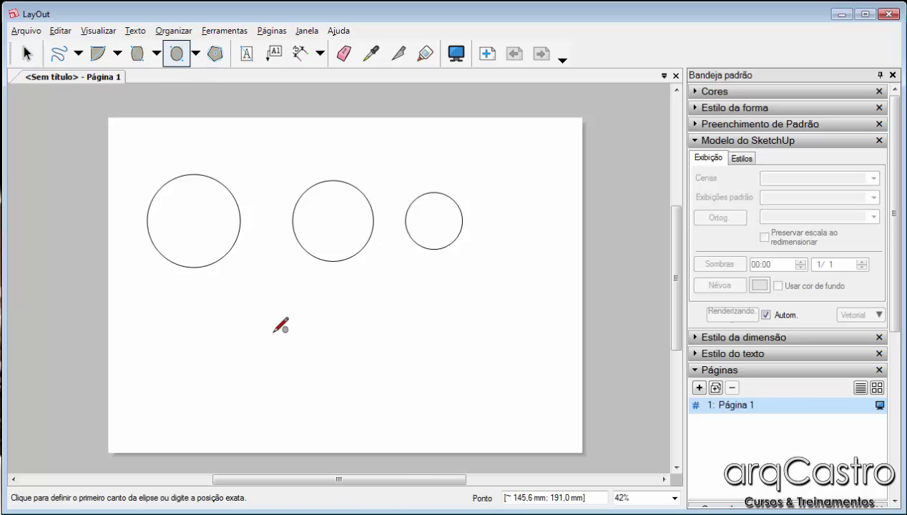
{"action": "left_click", "coordinate": [339, 356]}
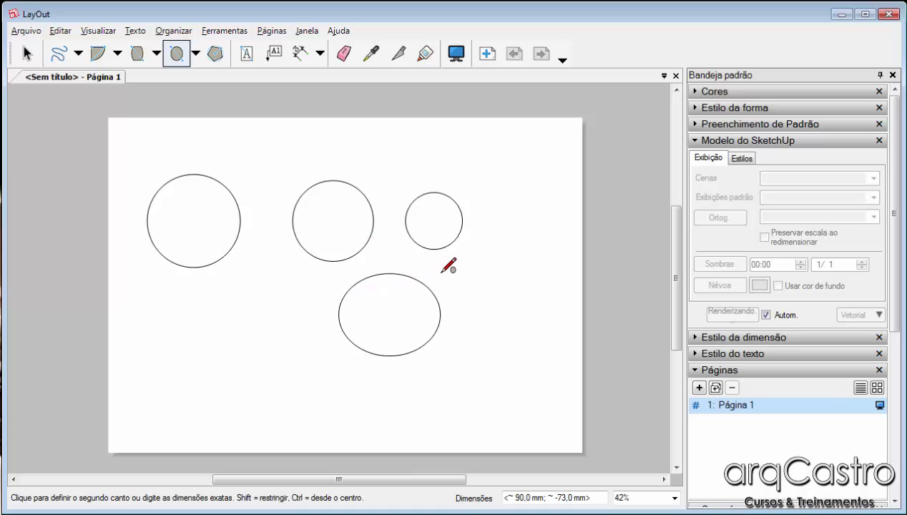
{"action": "left_click", "coordinate": [417, 271]}
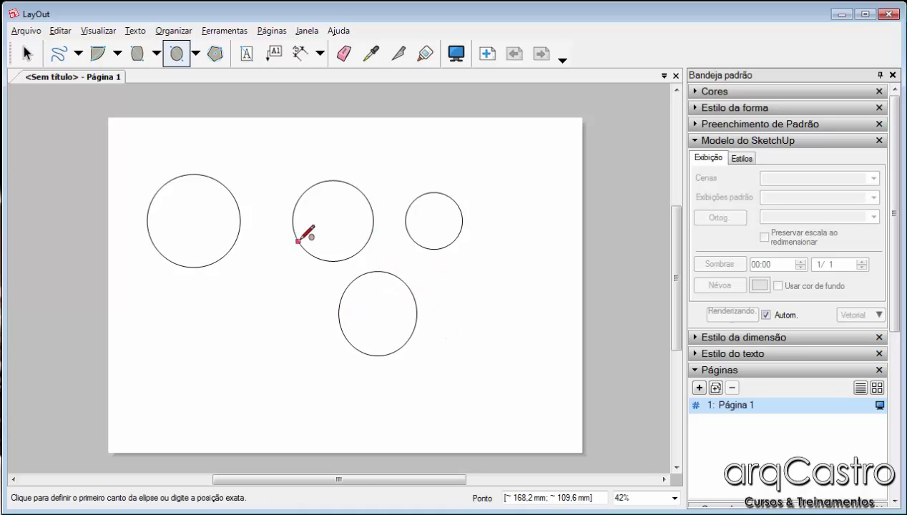
Delete the three circles and the ellipse together with one area selection
{"action": "left_click", "coordinate": [28, 54]}
{"action": "left_click_drag", "start_coordinate": [476, 378], "coordinate": [213, 194]}
{"action": "key", "text": "Delete"}
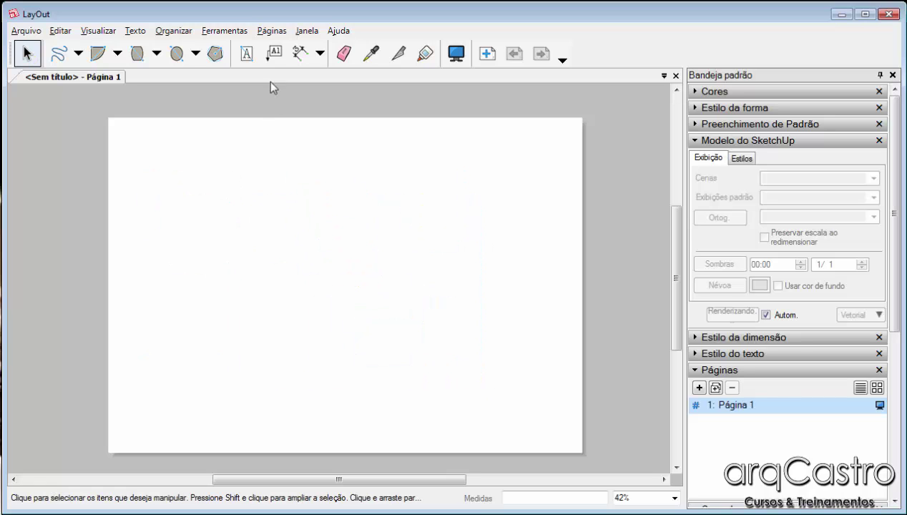
Draw two pentagons side by side in the page's upper half with the Polygon tool, the first about 36 mm in radius
{"action": "left_click", "coordinate": [215, 54]}
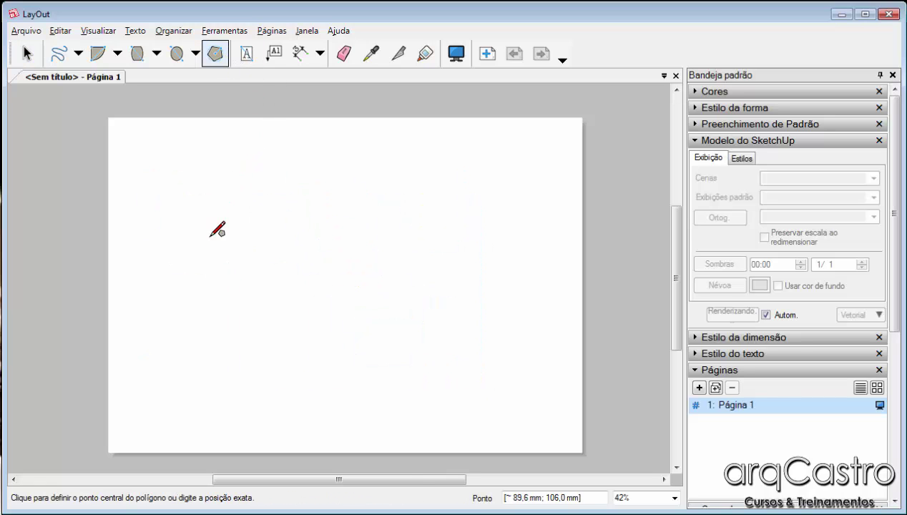
{"action": "left_click", "coordinate": [306, 224]}
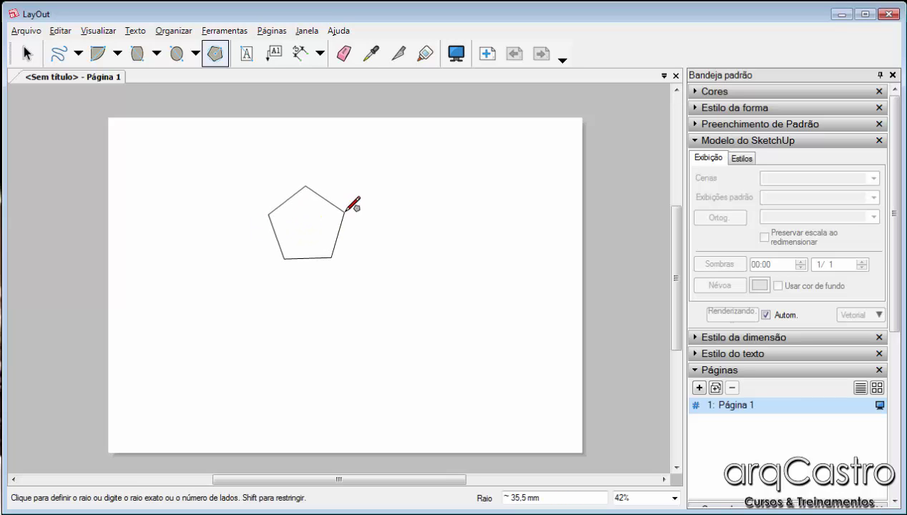
{"action": "left_click", "coordinate": [345, 211]}
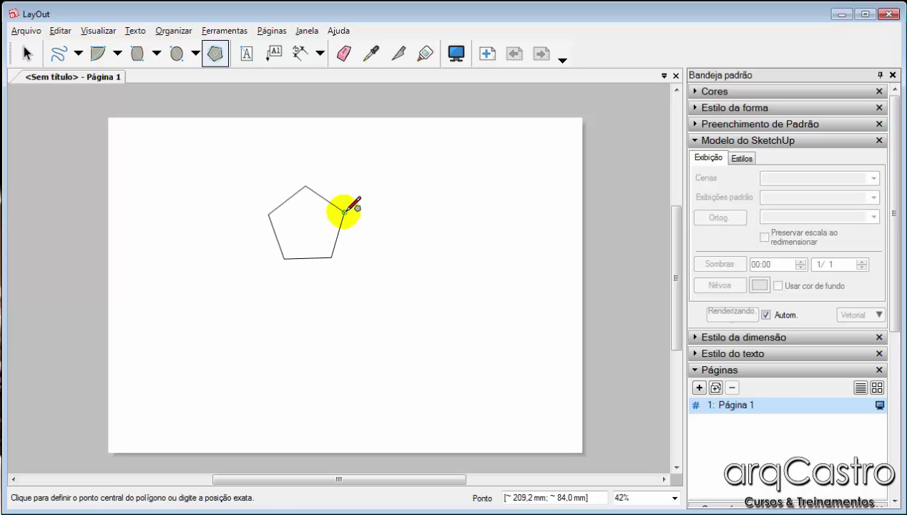
{"action": "left_click", "coordinate": [417, 225]}
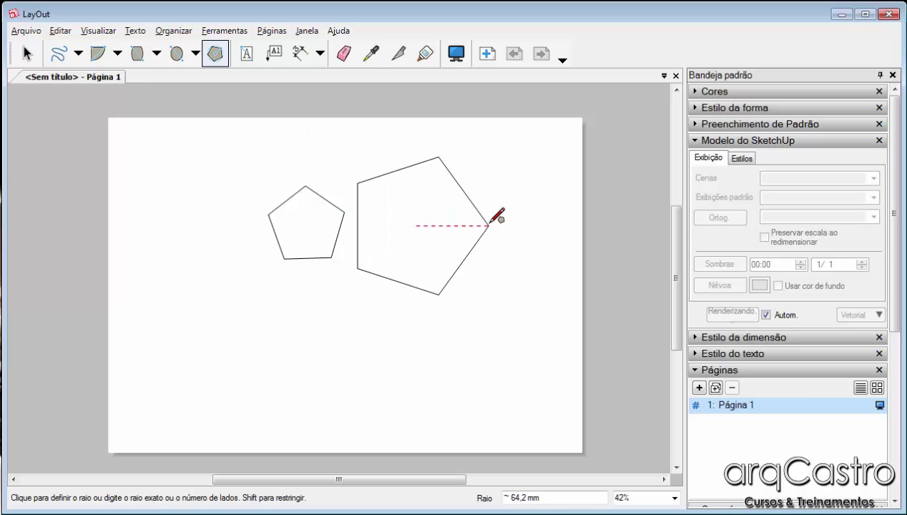
{"action": "left_click", "coordinate": [474, 223]}
Select the larger pentagon, look at its shape style settings (Estilo da forma), and clear the selection
{"action": "left_click", "coordinate": [27, 53]}
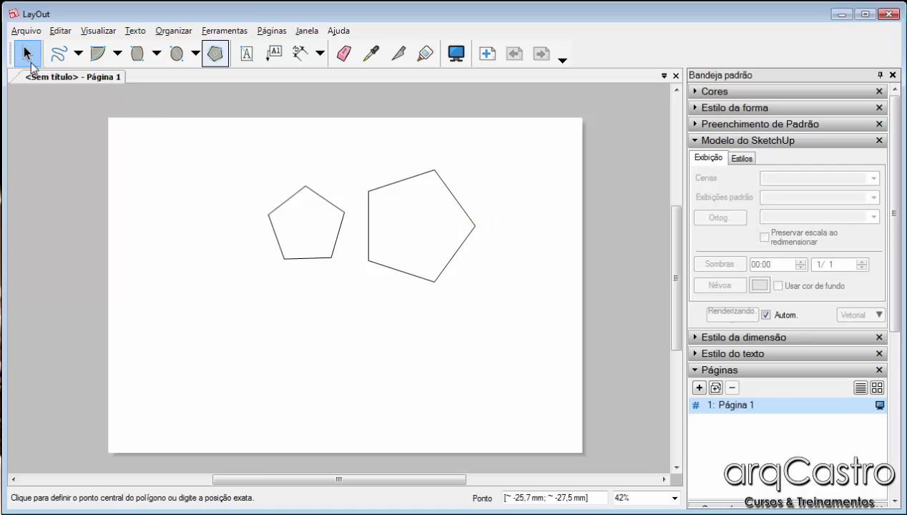
{"action": "left_click", "coordinate": [369, 190]}
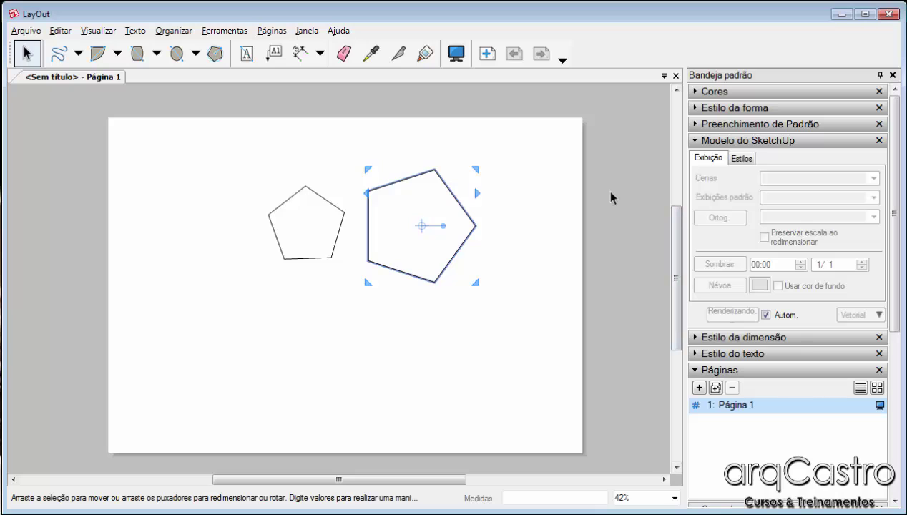
{"action": "left_click", "coordinate": [694, 108]}
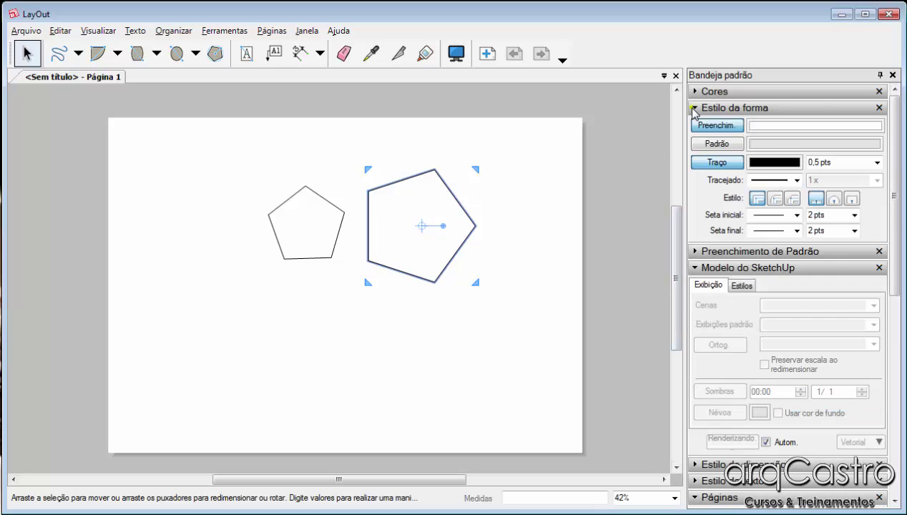
{"action": "left_click", "coordinate": [694, 108]}
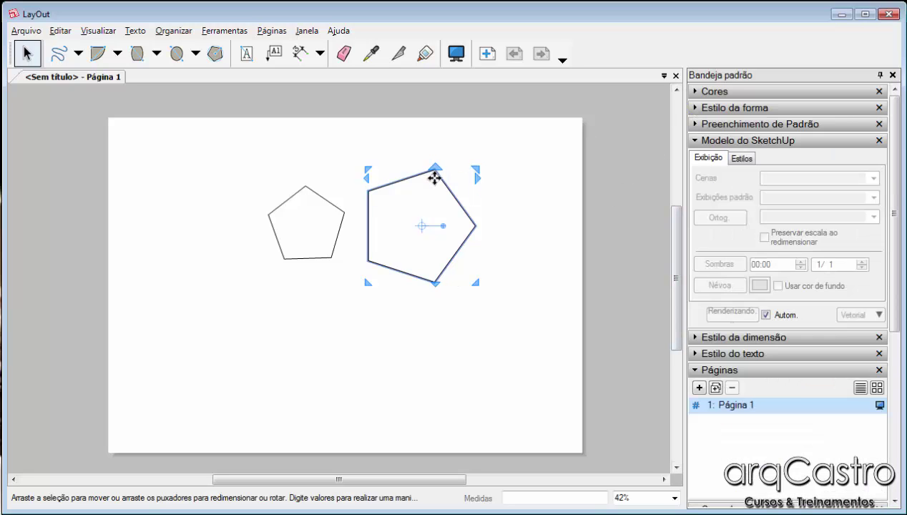
{"action": "left_click", "coordinate": [264, 153]}
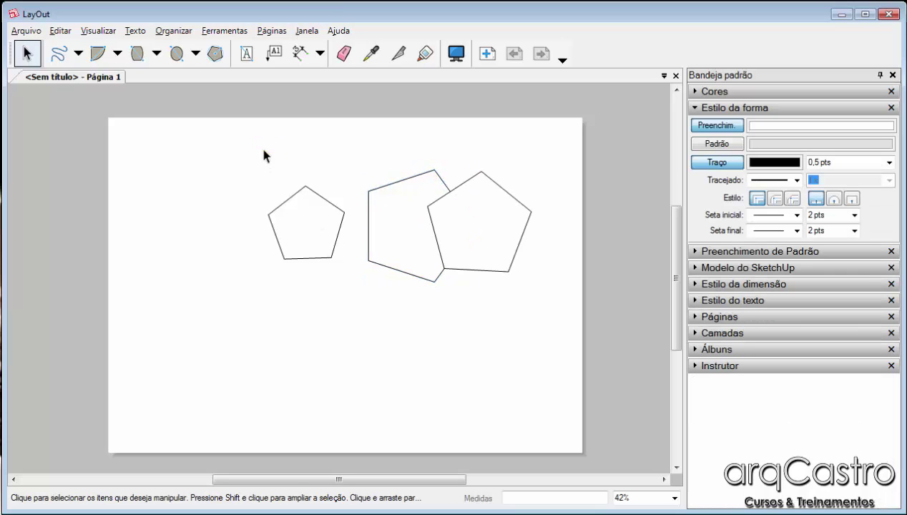
{"action": "left_click", "coordinate": [324, 193]}
{"action": "left_click", "coordinate": [355, 170]}
Delete all the pentagons from the page together with one area selection
{"action": "left_click", "coordinate": [218, 53]}
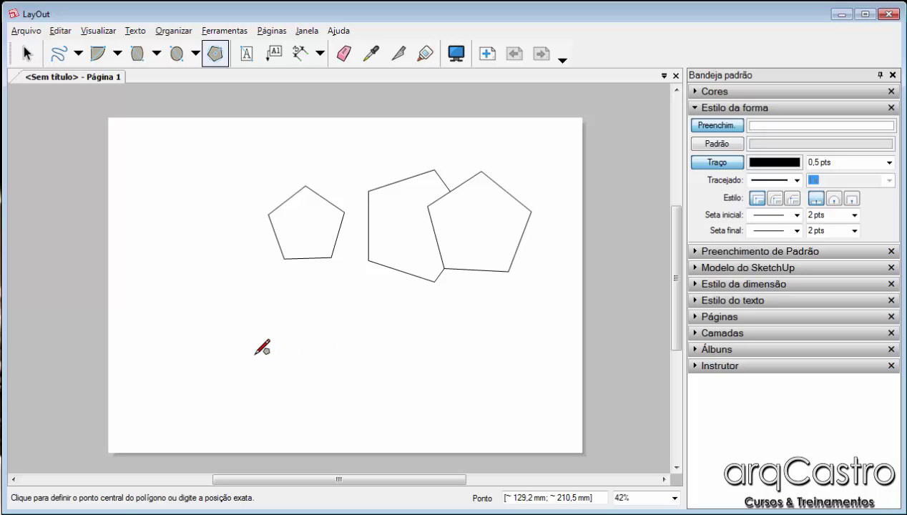
{"action": "key", "text": "space"}
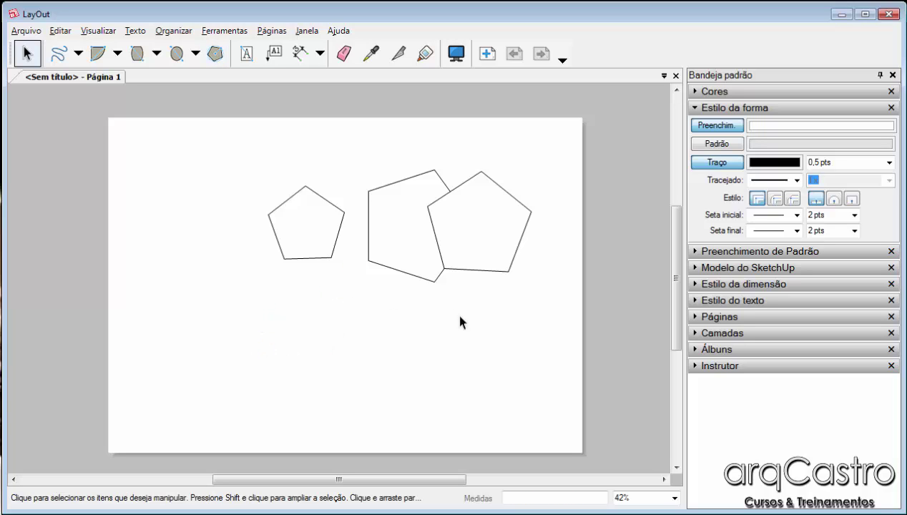
{"action": "left_click_drag", "start_coordinate": [460, 321], "coordinate": [279, 225]}
{"action": "key", "text": "Delete"}
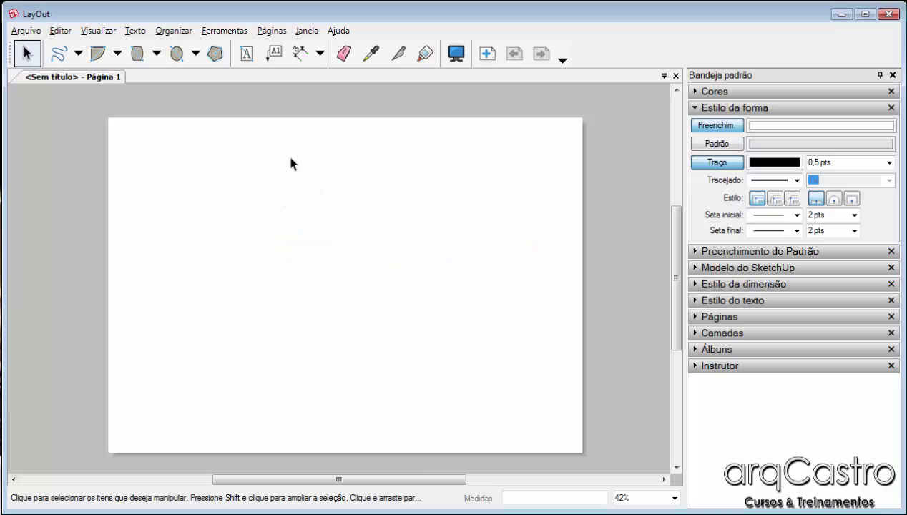
{"action": "left_click", "coordinate": [215, 53]}
{"action": "left_click", "coordinate": [297, 289]}
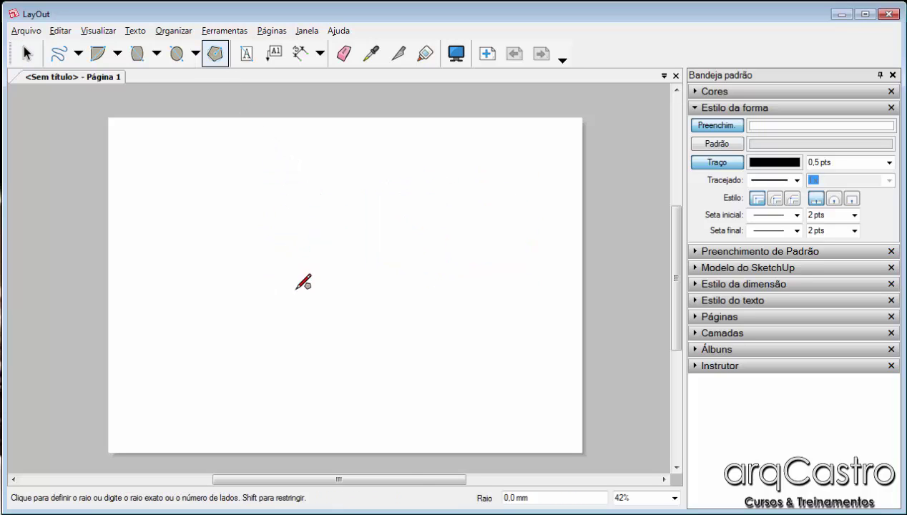
{"action": "key", "text": "Escape"}
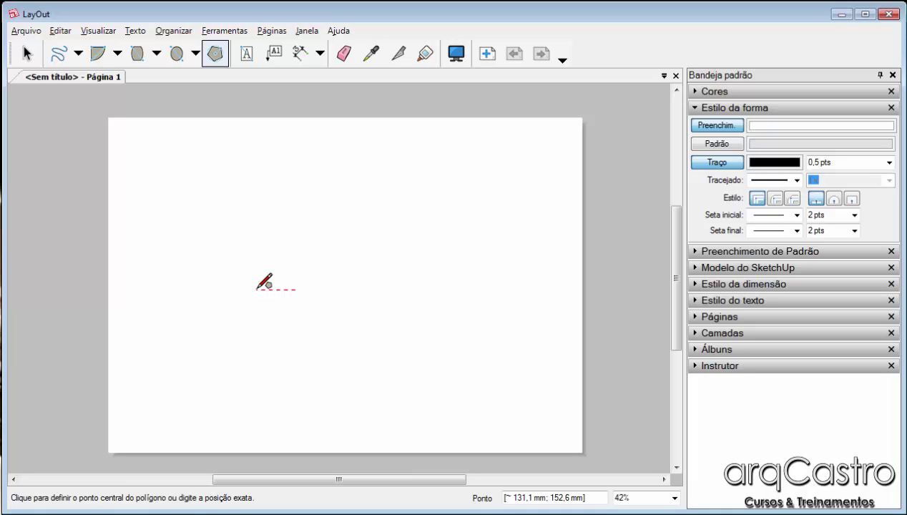
{"action": "type", "text": "5s"}
{"action": "key", "text": "Return"}
{"action": "left_click", "coordinate": [317, 290]}
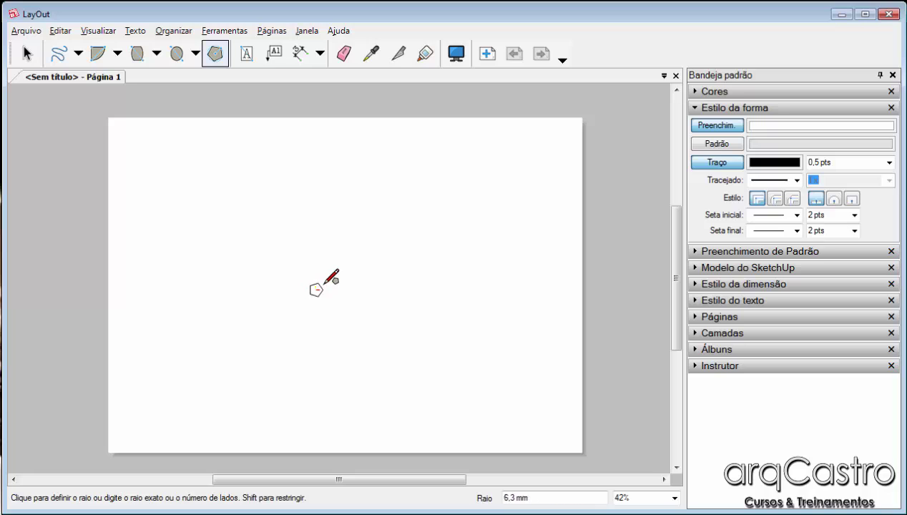
{"action": "key", "text": "Escape"}
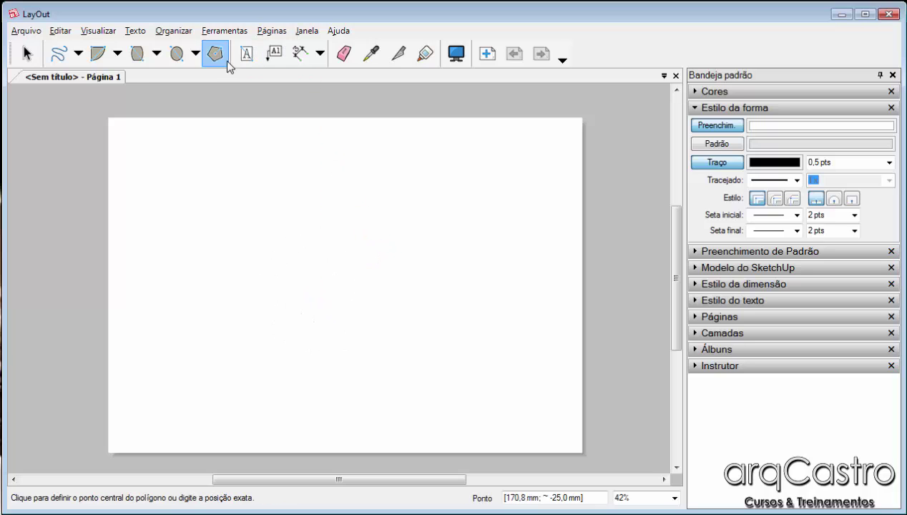
Draw a polygon in the page's left half, trying 4 and 3 sides before finishing it with 5 sides and a radius of about 90 mm
{"action": "left_click", "coordinate": [287, 290]}
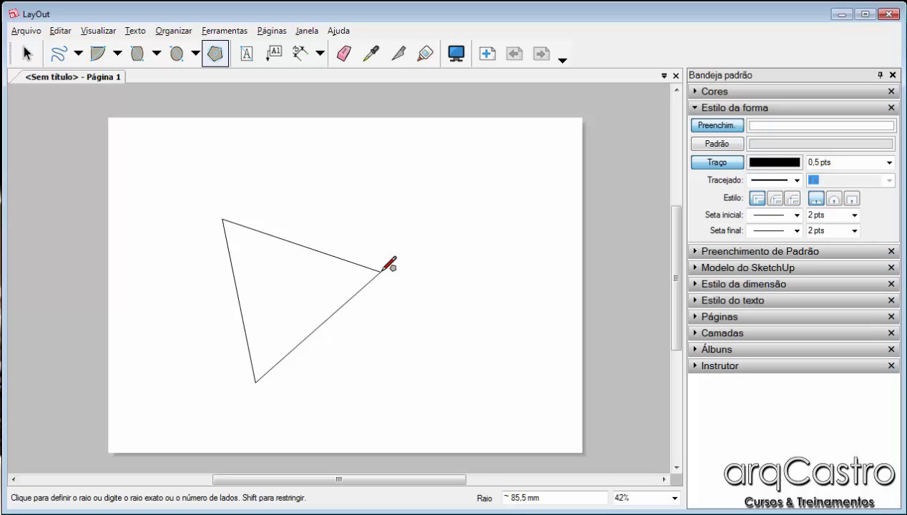
{"action": "type", "text": "4s"}
{"action": "key", "text": "Return"}
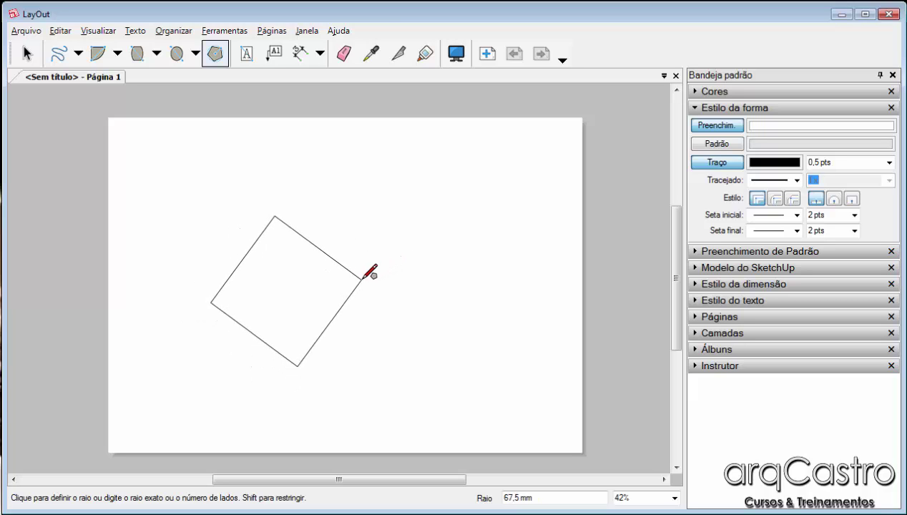
{"action": "type", "text": "3s"}
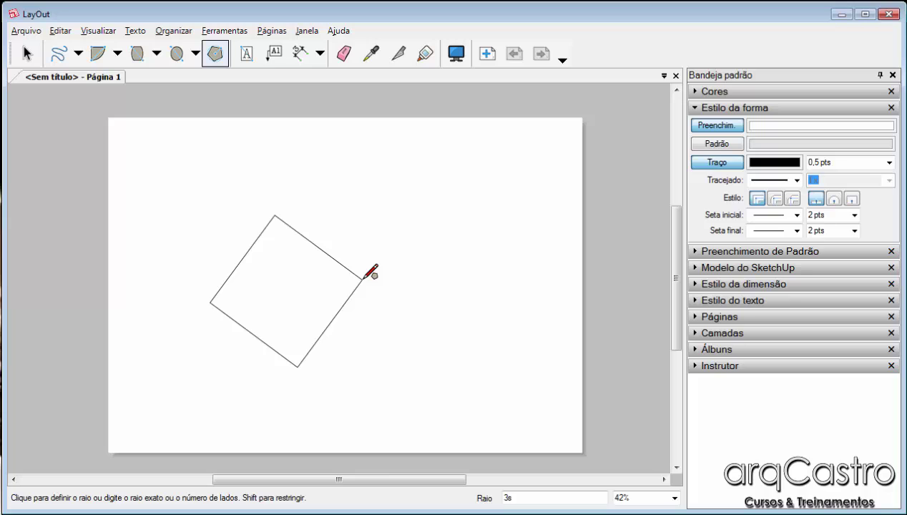
{"action": "key", "text": "Return"}
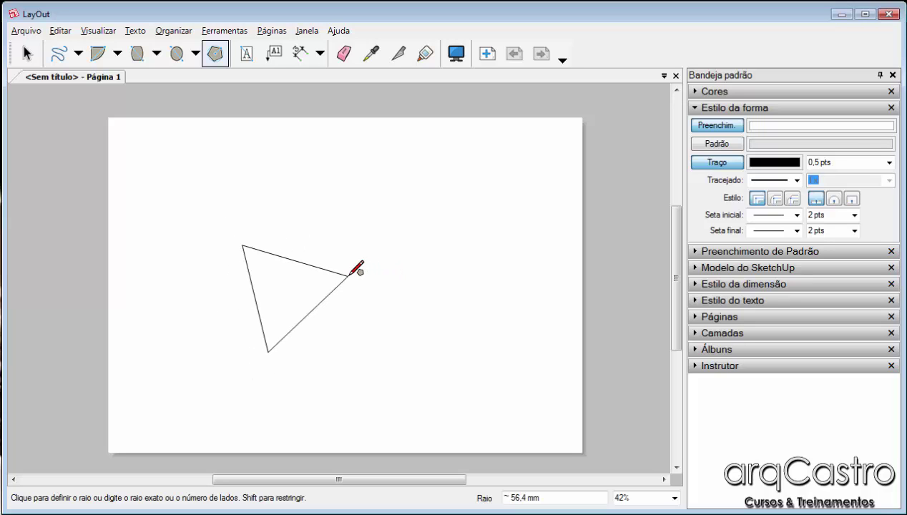
{"action": "type", "text": "5s"}
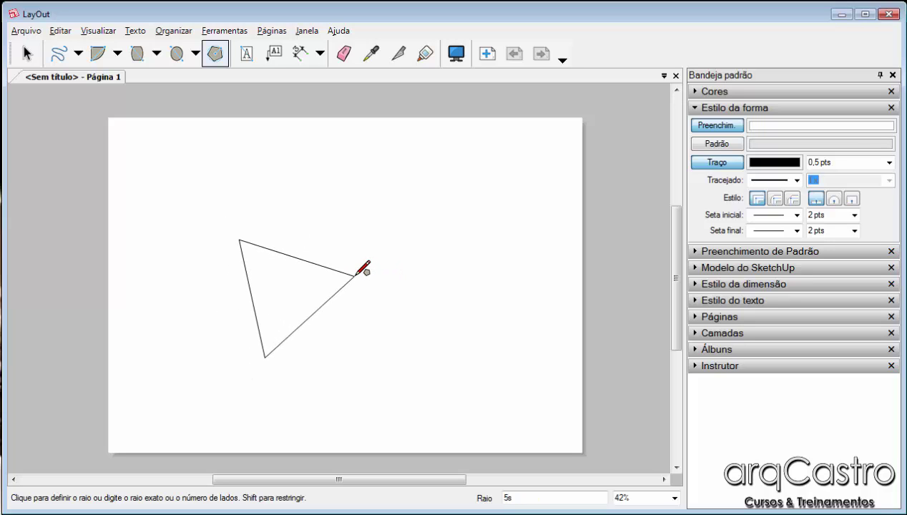
{"action": "key", "text": "Return"}
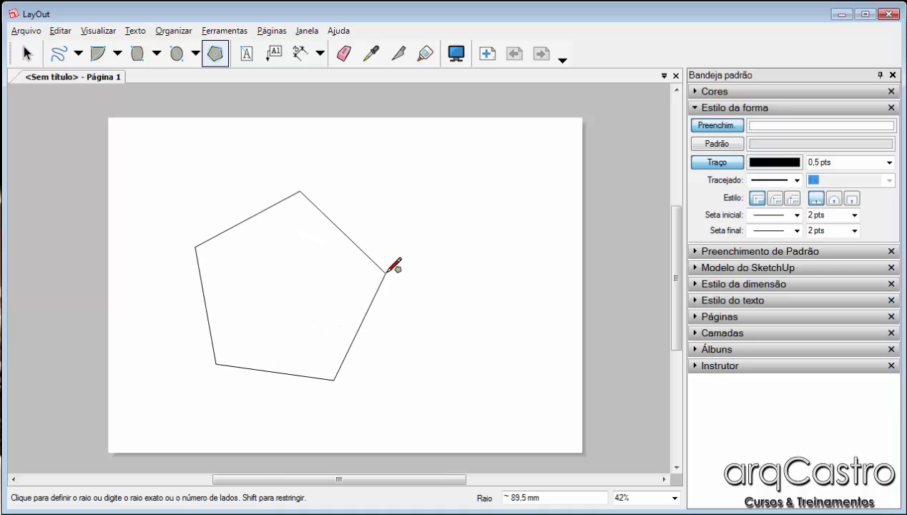
{"action": "left_click", "coordinate": [385, 272]}
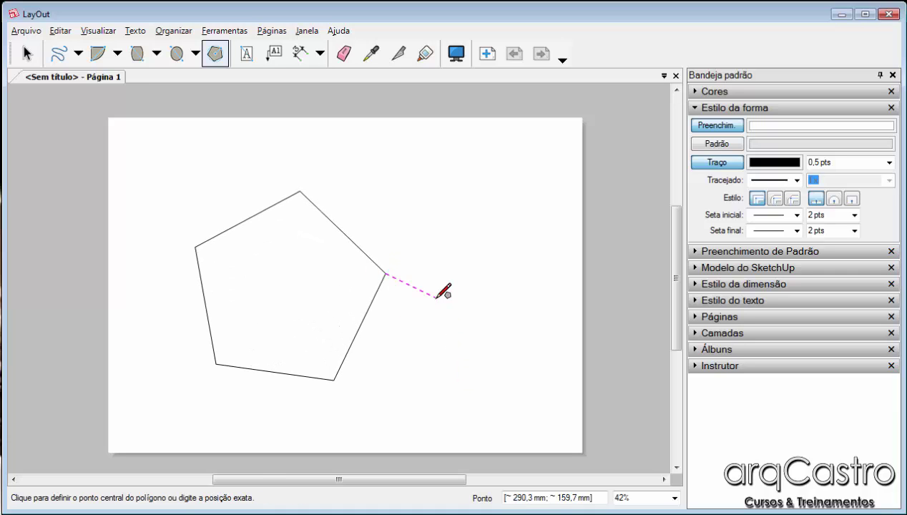
Draw a smaller pentagon in the page's lower-right area and set its radius to 40 mm
{"action": "left_click", "coordinate": [446, 343]}
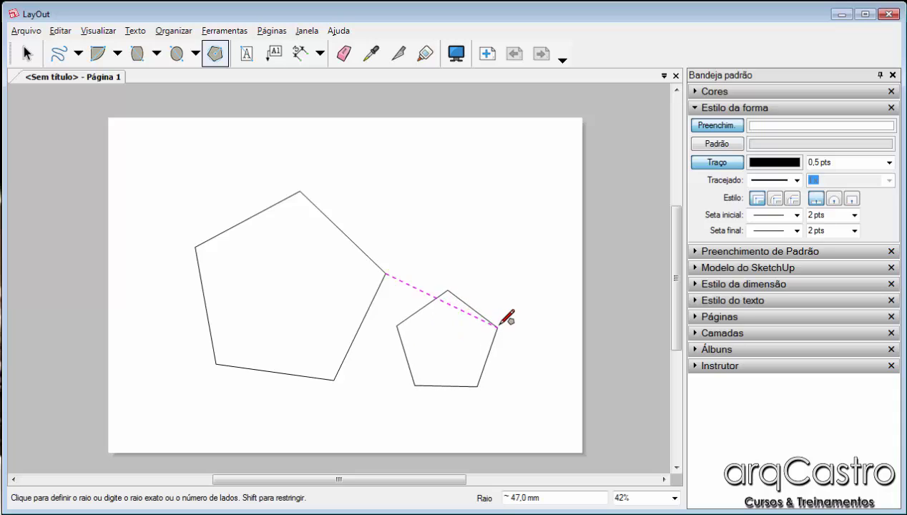
{"action": "left_click", "coordinate": [498, 326]}
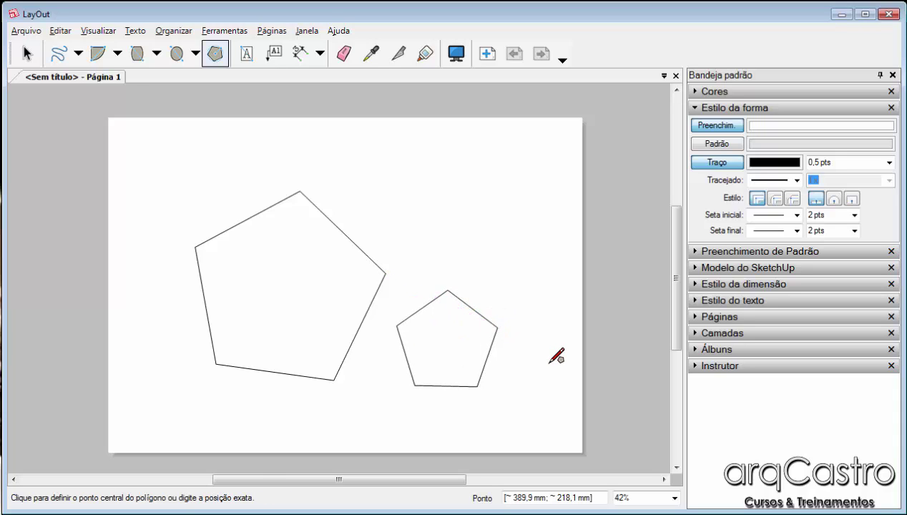
{"action": "type", "text": "2"}
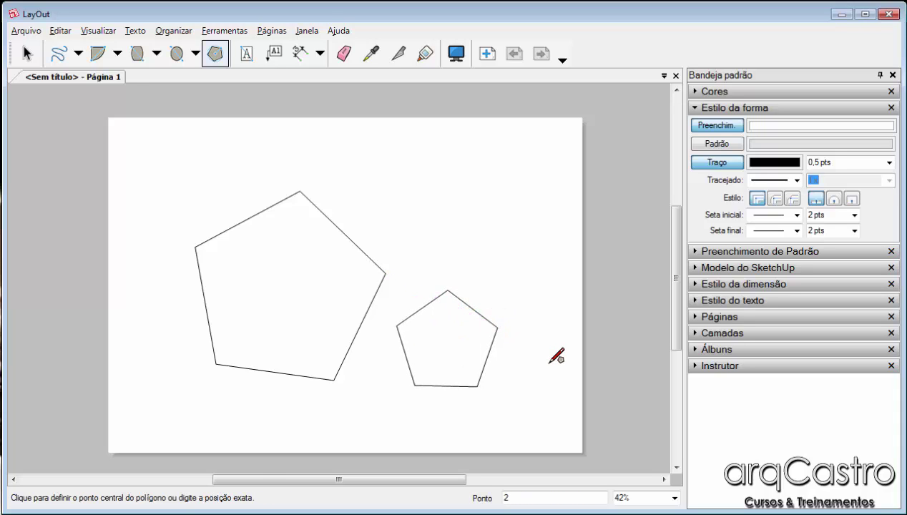
{"action": "key", "text": "ctrl+z"}
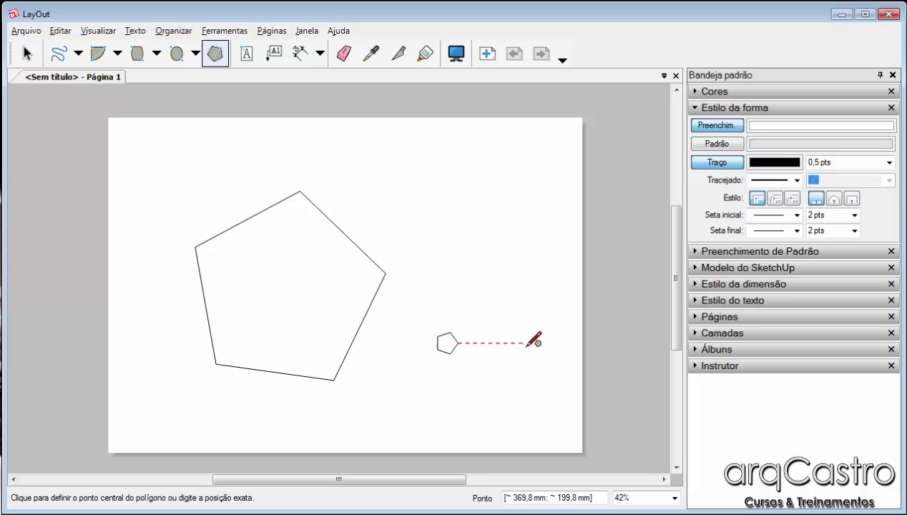
{"action": "type", "text": "40"}
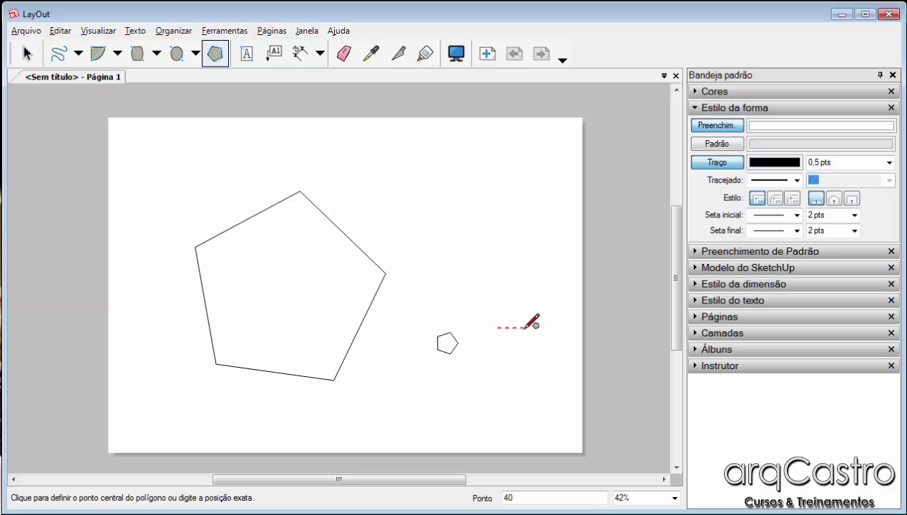
{"action": "key", "text": "Return"}
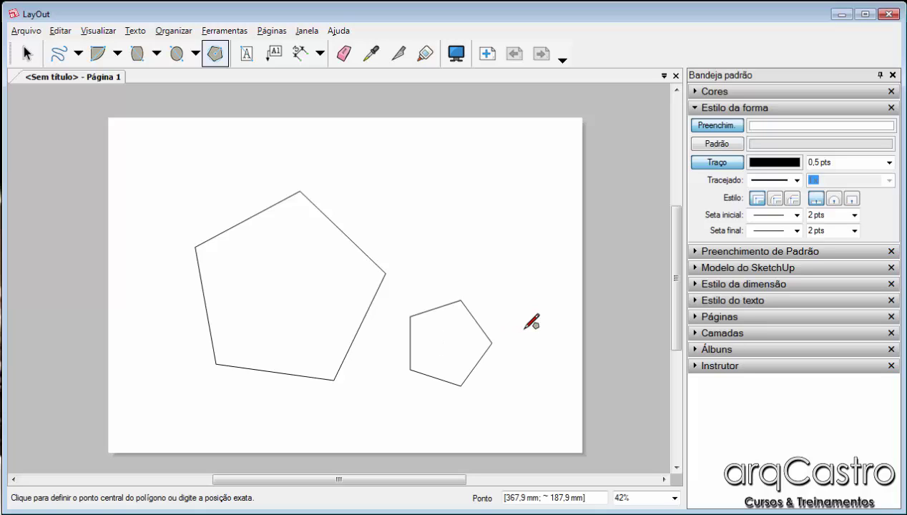
Change the smaller pentagon to 3 sides and then to 4 sides
{"action": "type", "text": "3s"}
{"action": "key", "text": "Return"}
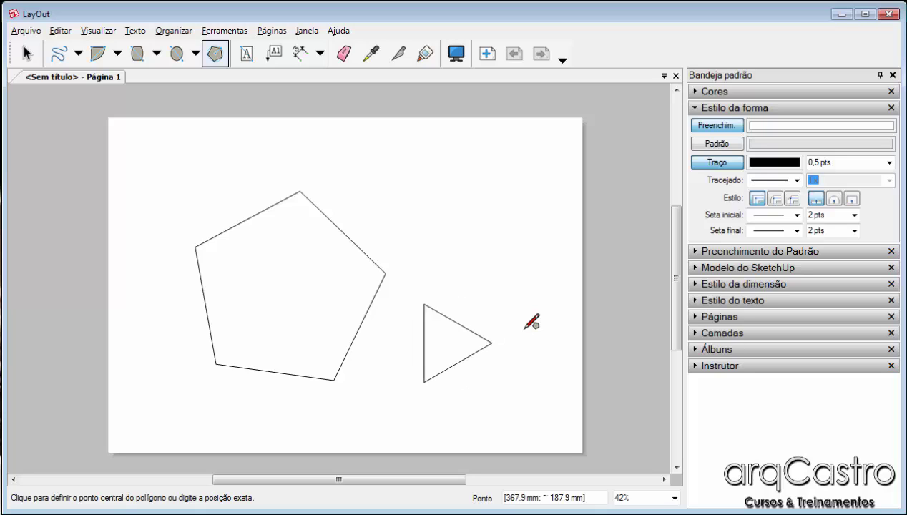
{"action": "type", "text": "4s"}
{"action": "key", "text": "Return"}
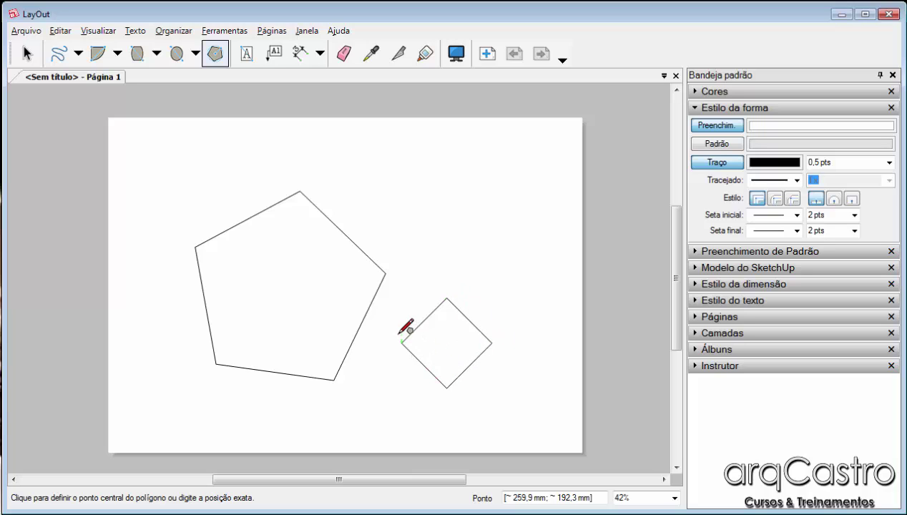
Try to change the large pentagon's number of sides to 6 by selecting it, and clear the selection
{"action": "left_click", "coordinate": [27, 54]}
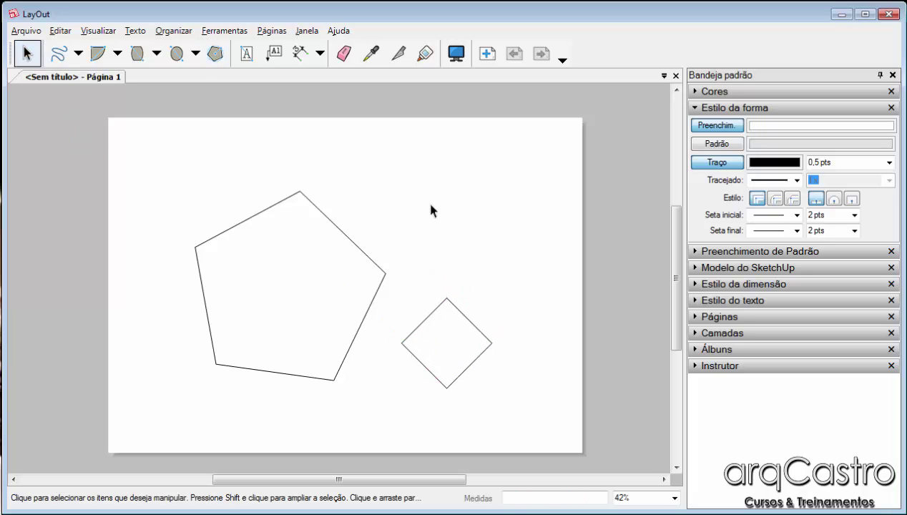
{"action": "left_click", "coordinate": [348, 270]}
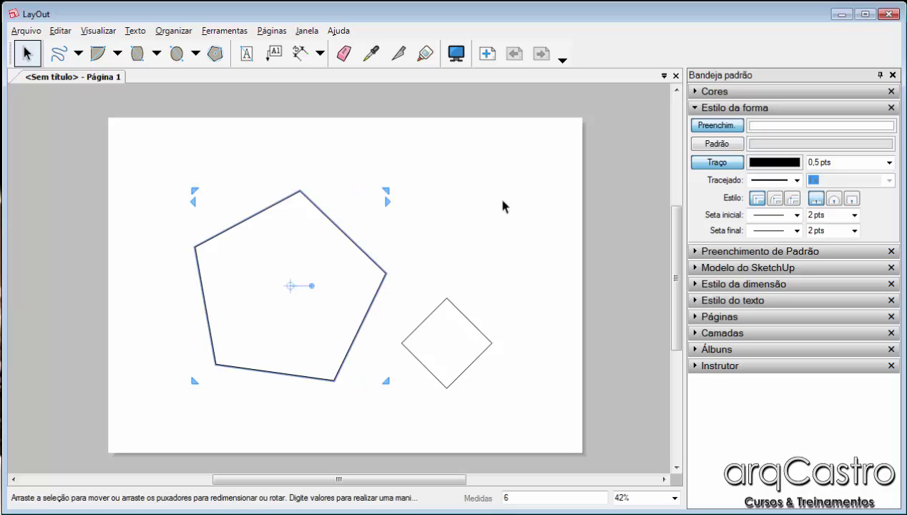
{"action": "key", "text": "Return"}
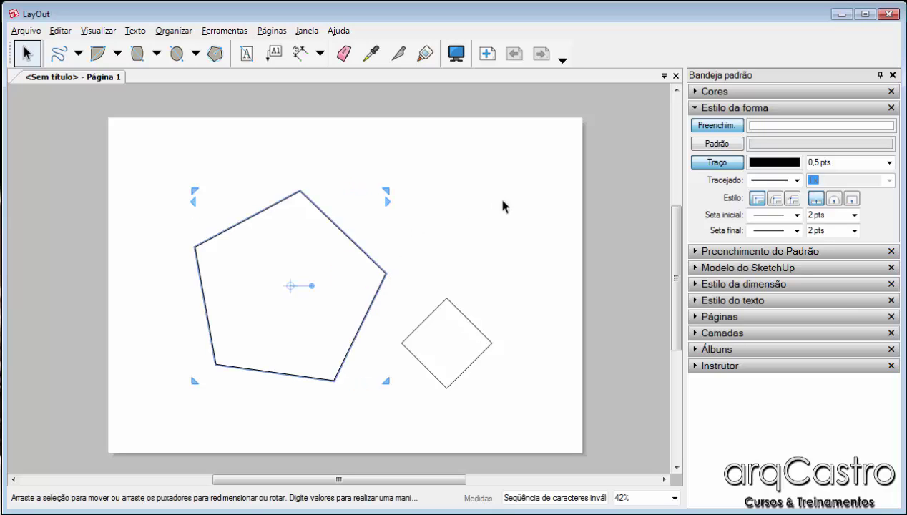
{"action": "left_click", "coordinate": [502, 206]}
Delete the large pentagon and the square from the page one after the other
{"action": "left_click", "coordinate": [372, 260]}
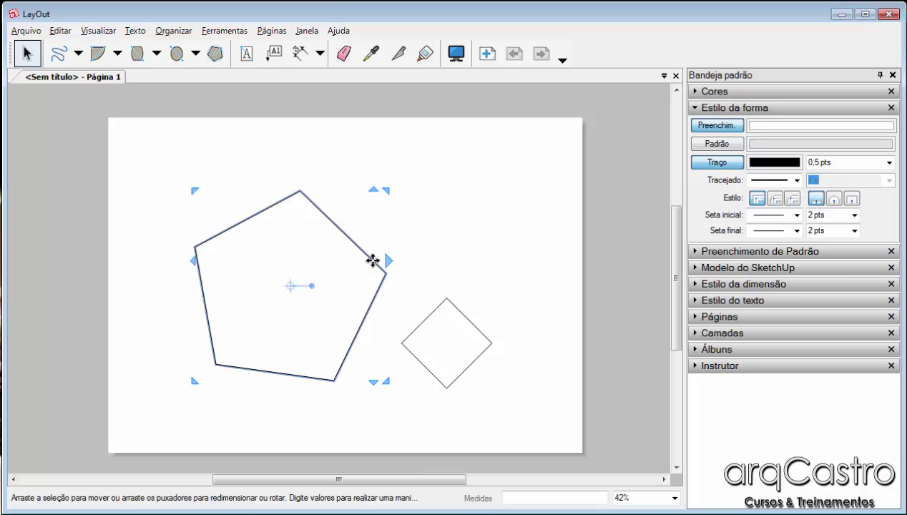
{"action": "key", "text": "Delete"}
{"action": "left_click", "coordinate": [456, 312]}
{"action": "key", "text": "Delete"}
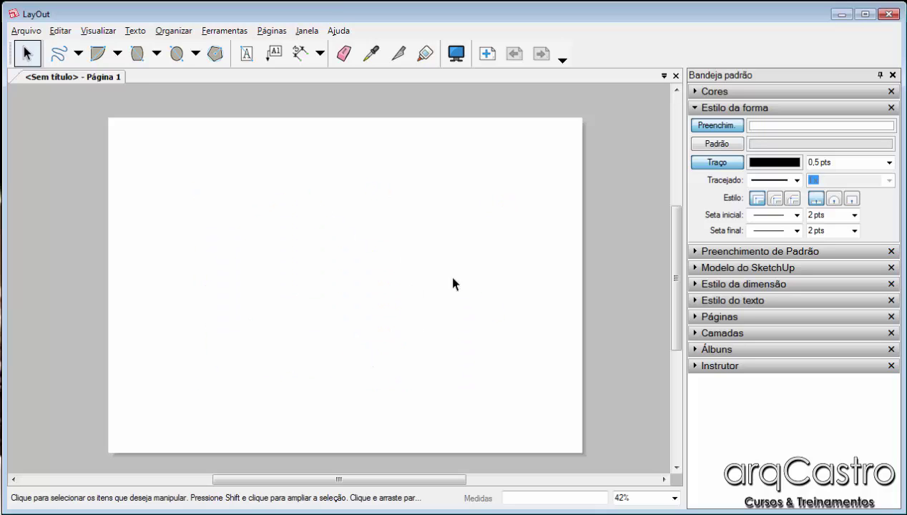
Draw a four-sided polygon in the page's left half and change its number of sides to 7, 12 and then 3
{"action": "left_click", "coordinate": [218, 58]}
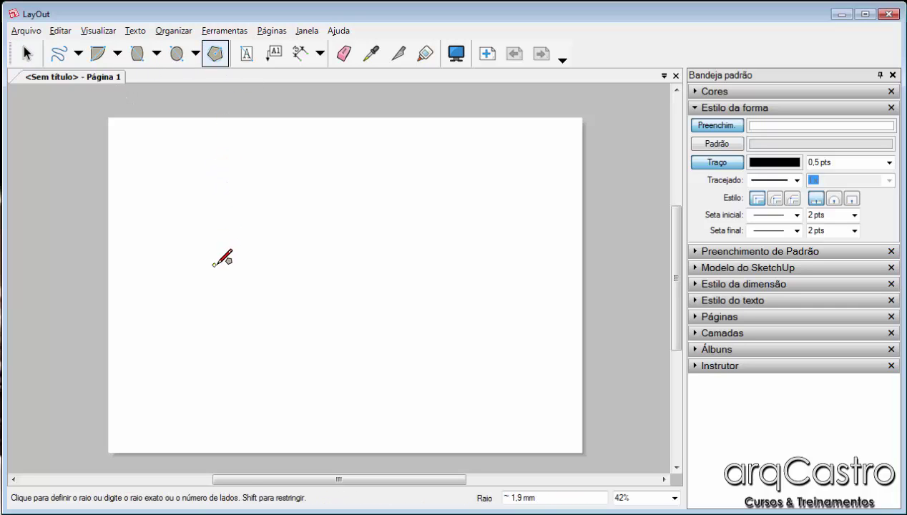
{"action": "left_click", "coordinate": [299, 245]}
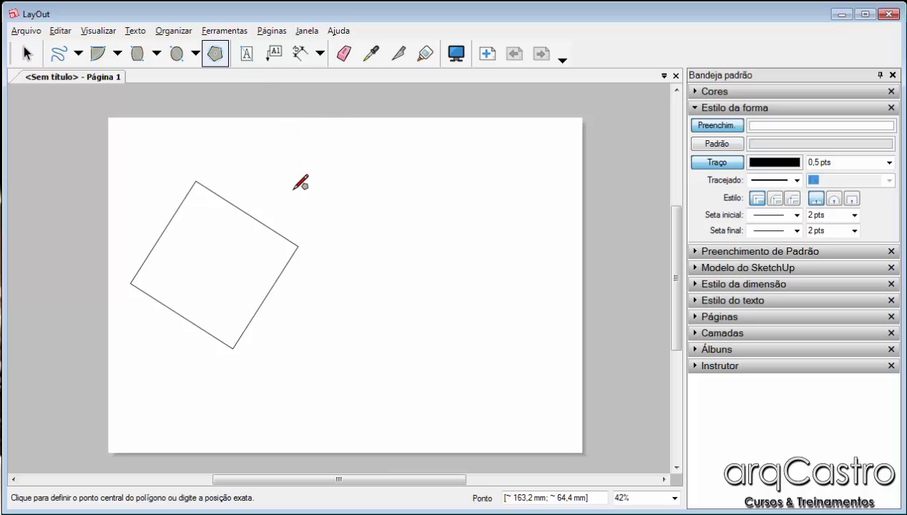
{"action": "type", "text": "7s"}
{"action": "key", "text": "Return"}
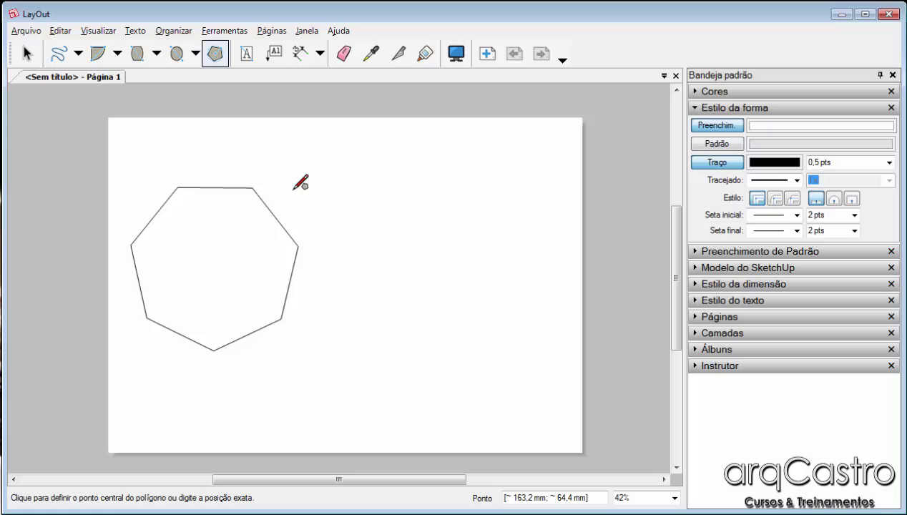
{"action": "type", "text": "12"}
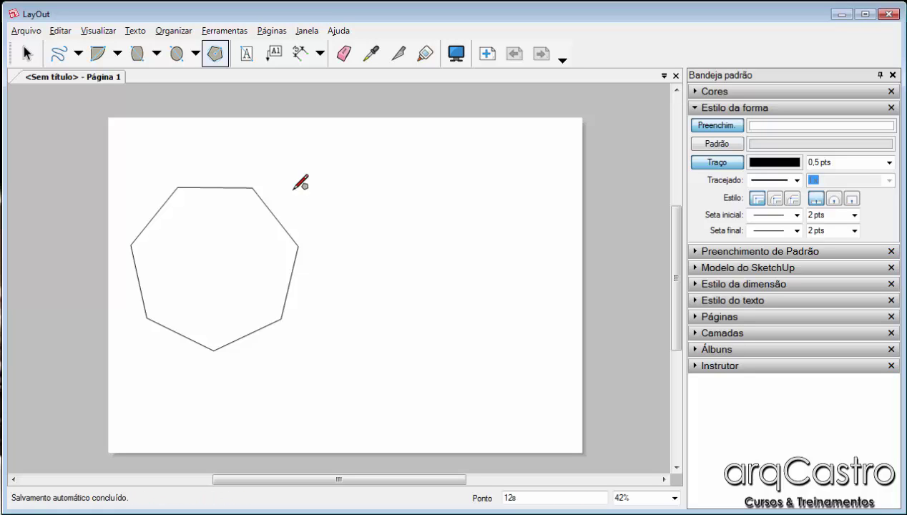
{"action": "type", "text": "s"}
{"action": "key", "text": "Return"}
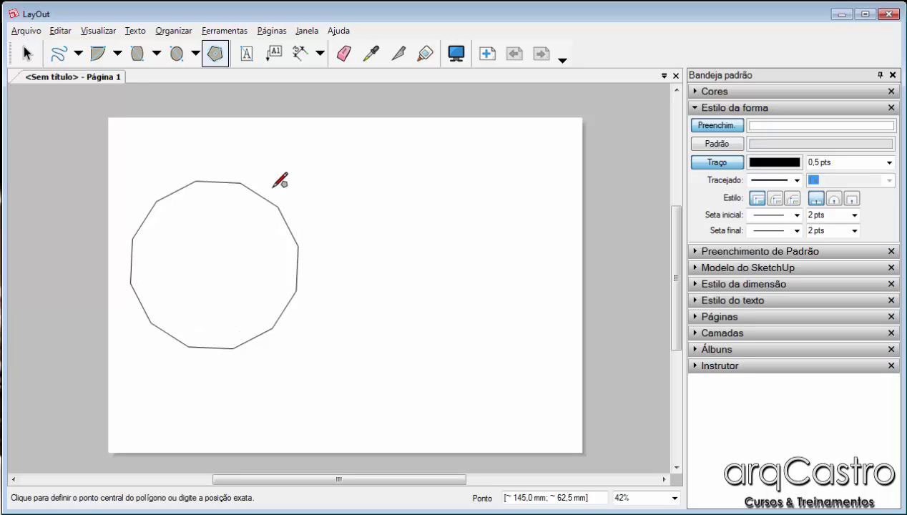
{"action": "type", "text": "3s"}
{"action": "key", "text": "Return"}
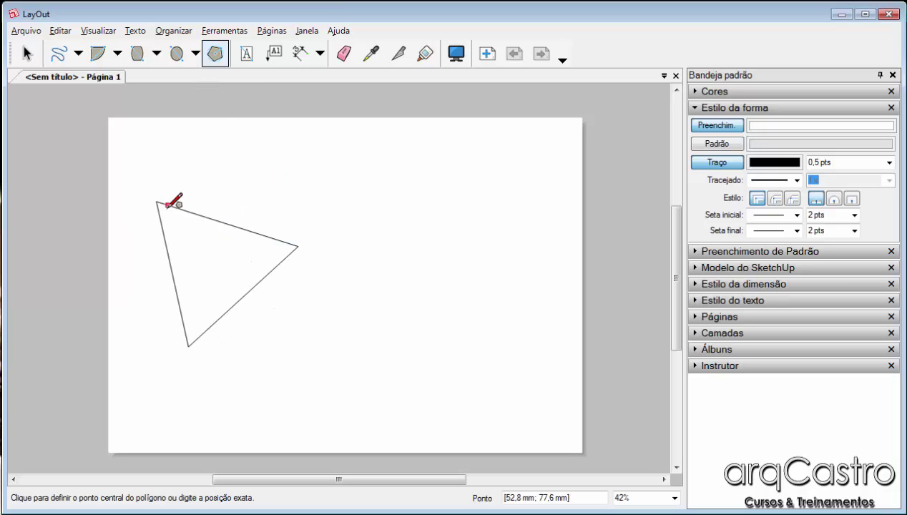
Try entering 4 with the Select tool active, and delete the triangle from the page
{"action": "left_click", "coordinate": [26, 55]}
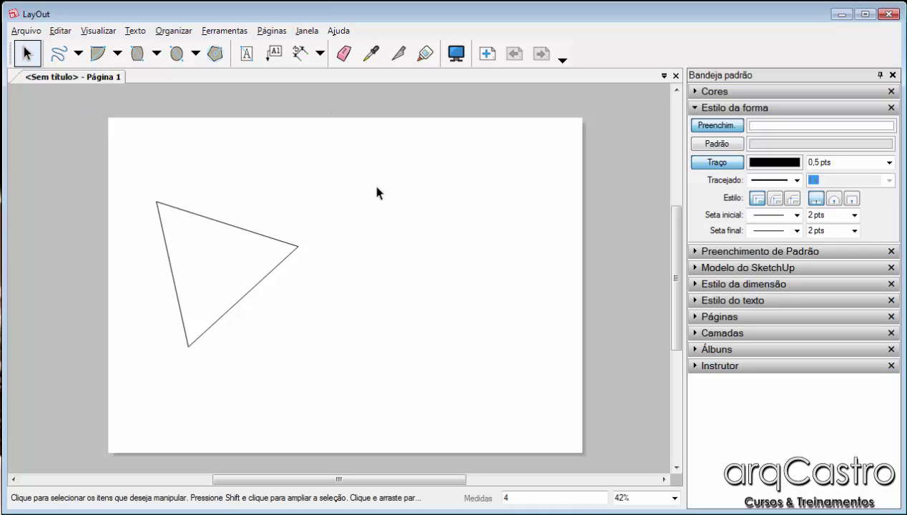
{"action": "key", "text": "Return"}
{"action": "left_click", "coordinate": [277, 239]}
{"action": "key", "text": "Delete"}
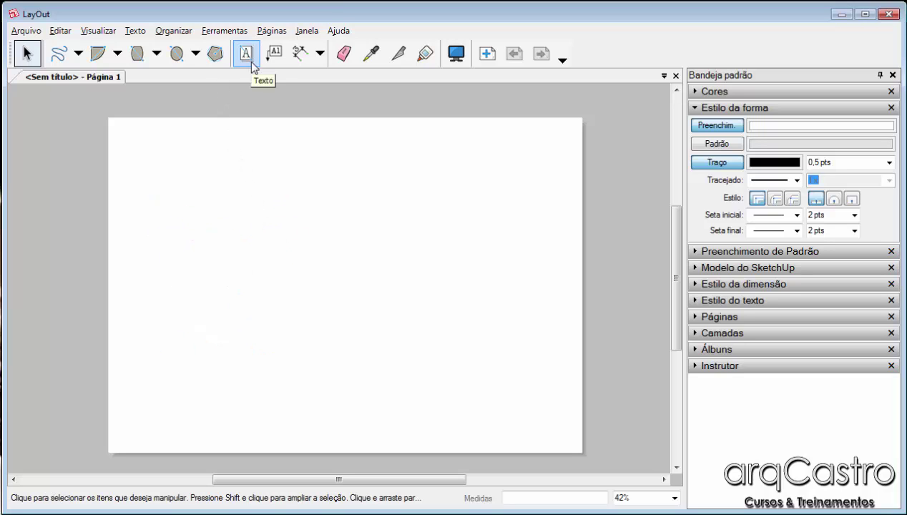
Try out the Text tool by placing an insertion point on the page and leaving it without any text
{"action": "left_click", "coordinate": [251, 63]}
{"action": "left_click", "coordinate": [256, 243]}
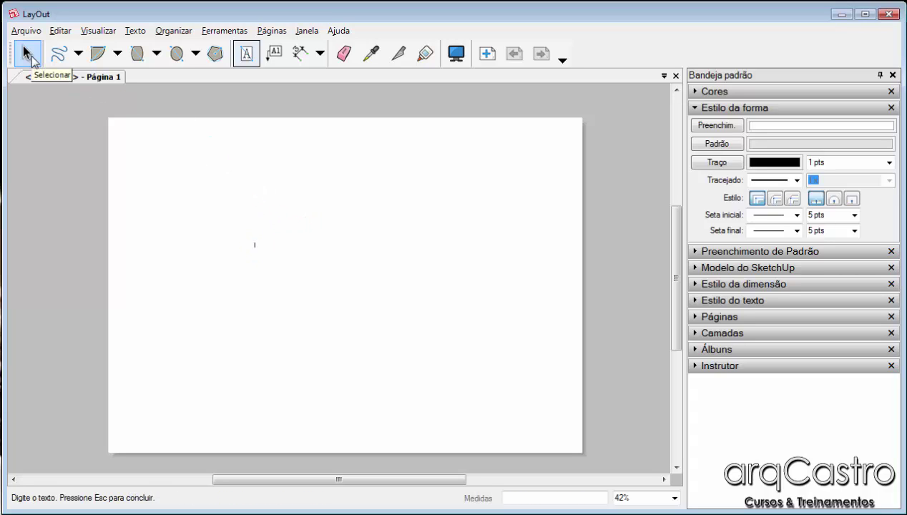
{"action": "left_click", "coordinate": [30, 60]}
{"action": "left_click", "coordinate": [241, 211]}
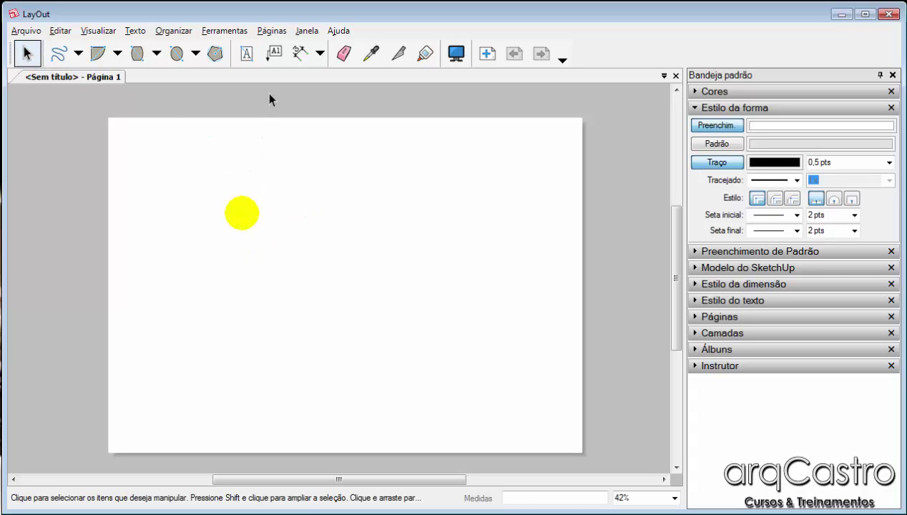
Try out the Label tool by placing a leader of about 36 by 21 mm on the page and leaving its text empty
{"action": "left_click", "coordinate": [274, 54]}
{"action": "left_click", "coordinate": [288, 248]}
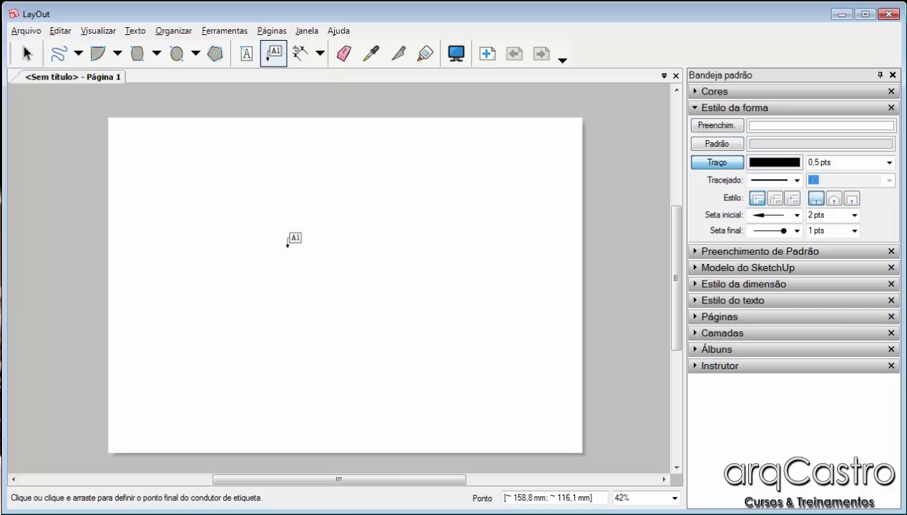
{"action": "left_click", "coordinate": [328, 224]}
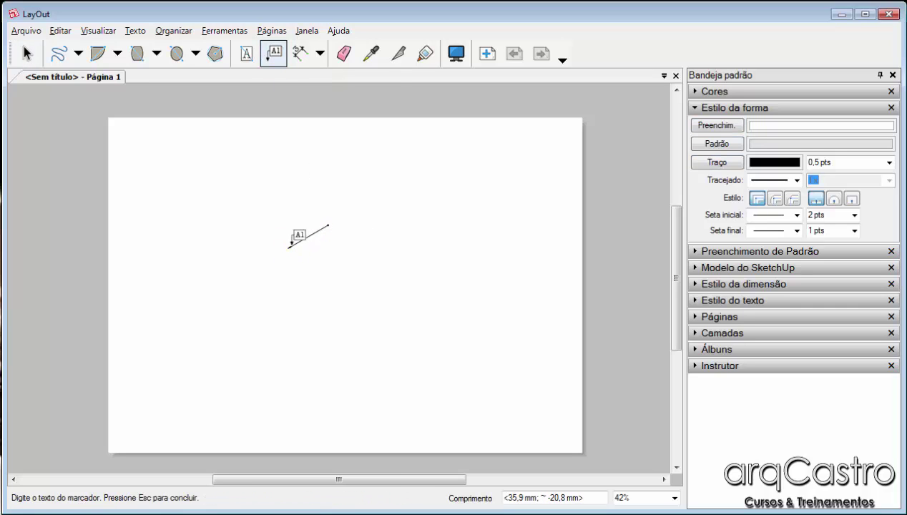
{"action": "scroll", "coordinate": [309, 235], "scroll_direction": "up", "scroll_amount": 2}
{"action": "scroll", "coordinate": [359, 219], "scroll_direction": "down", "scroll_amount": 3}
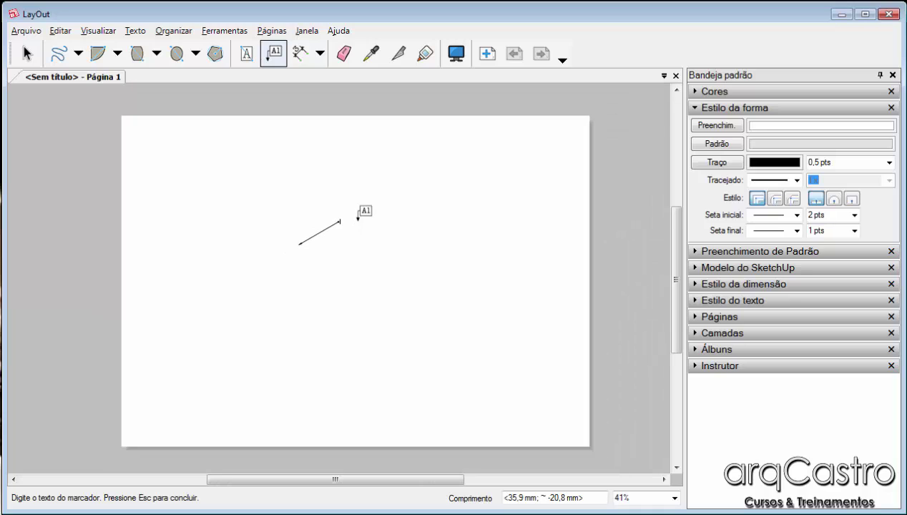
{"action": "left_click", "coordinate": [27, 53]}
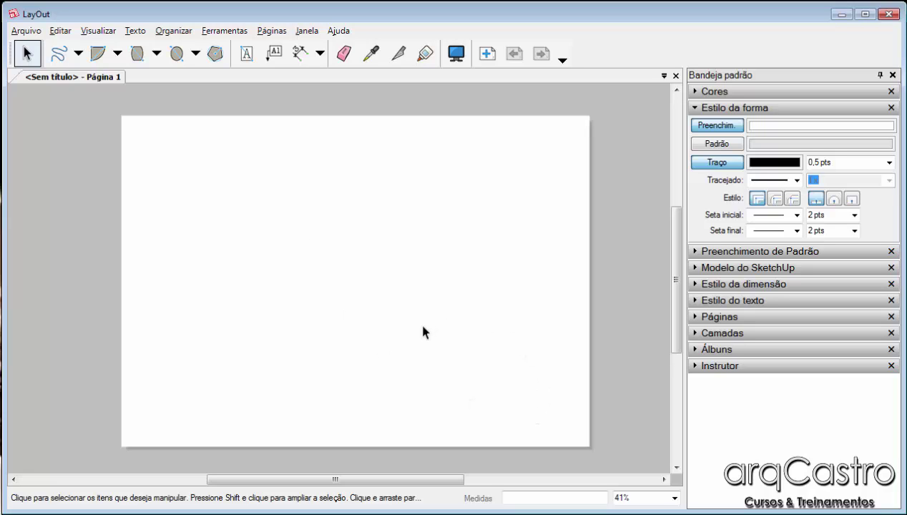
{"action": "left_click", "coordinate": [319, 53]}
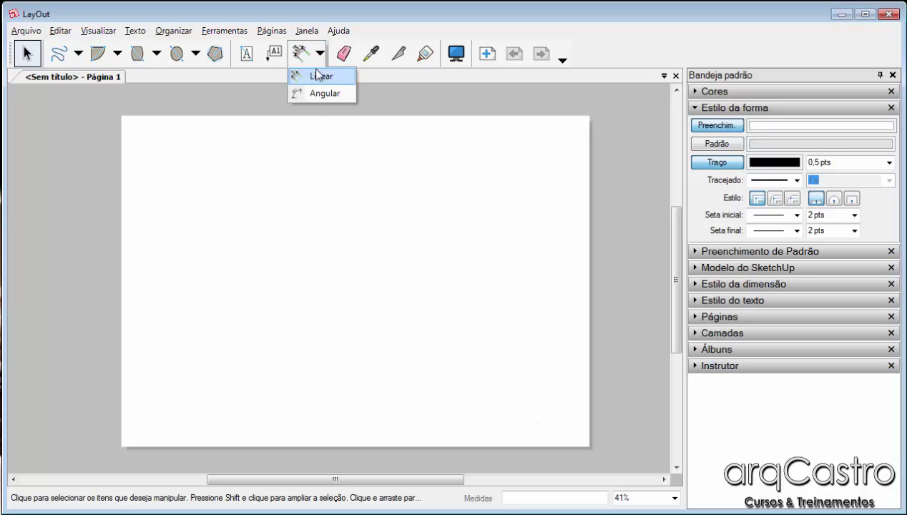
{"action": "left_click", "coordinate": [344, 54]}
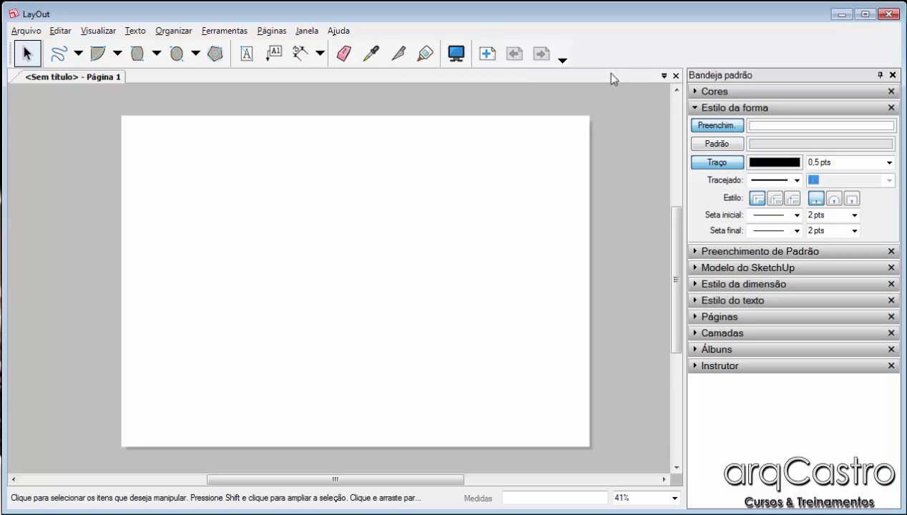
Add a second page to the document, switch between the two pages and return to page 1
{"action": "left_click", "coordinate": [492, 54]}
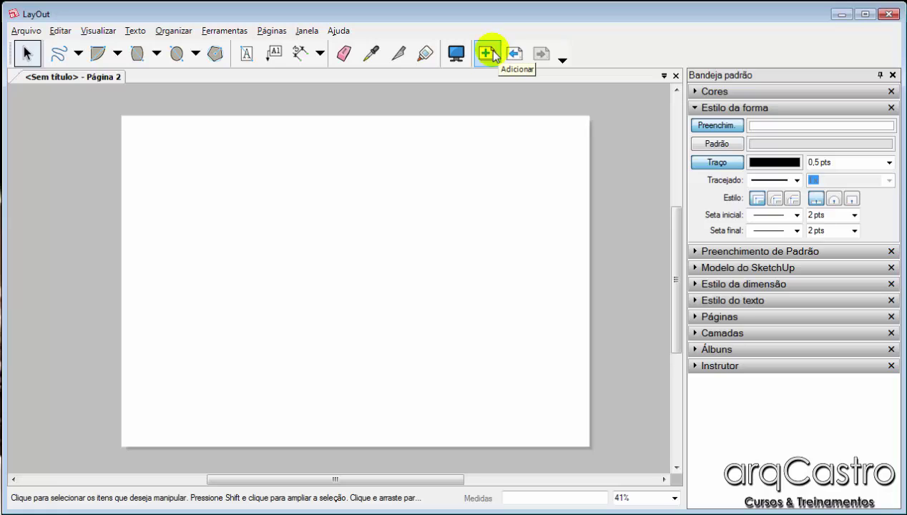
{"action": "left_click", "coordinate": [507, 60]}
{"action": "left_click", "coordinate": [536, 58]}
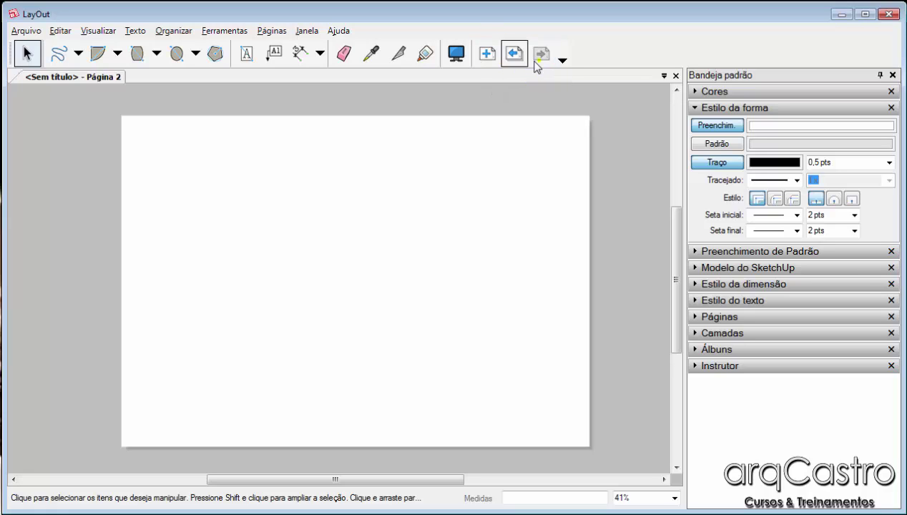
{"action": "left_click", "coordinate": [515, 56]}
{"action": "left_click", "coordinate": [538, 57]}
{"action": "left_click", "coordinate": [514, 56]}
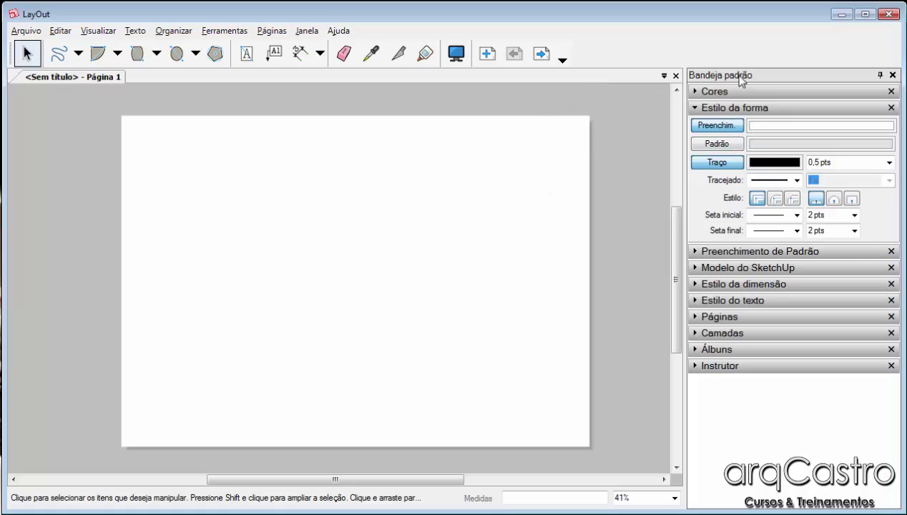
Collapse the shape style settings and draw two overlapping square-cornered rectangles, the second covering the first one's lower-right corner
{"action": "left_click", "coordinate": [696, 107]}
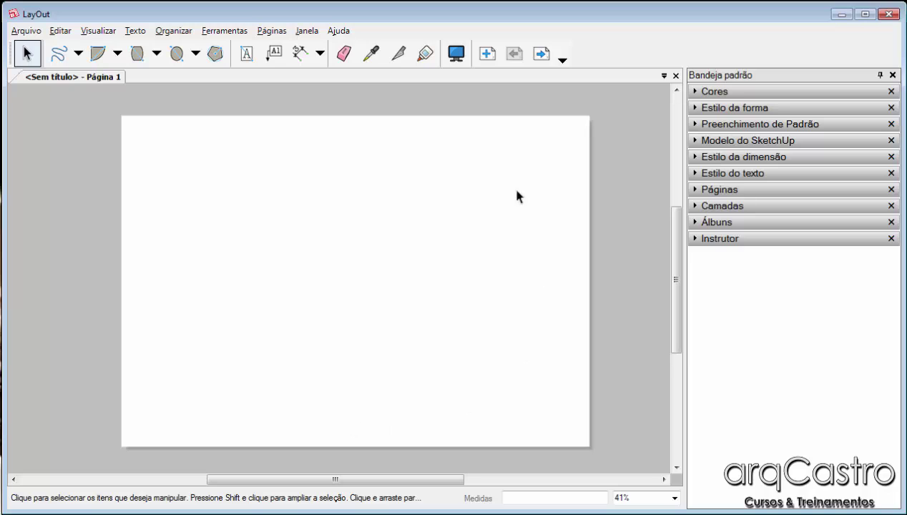
{"action": "left_click", "coordinate": [156, 56]}
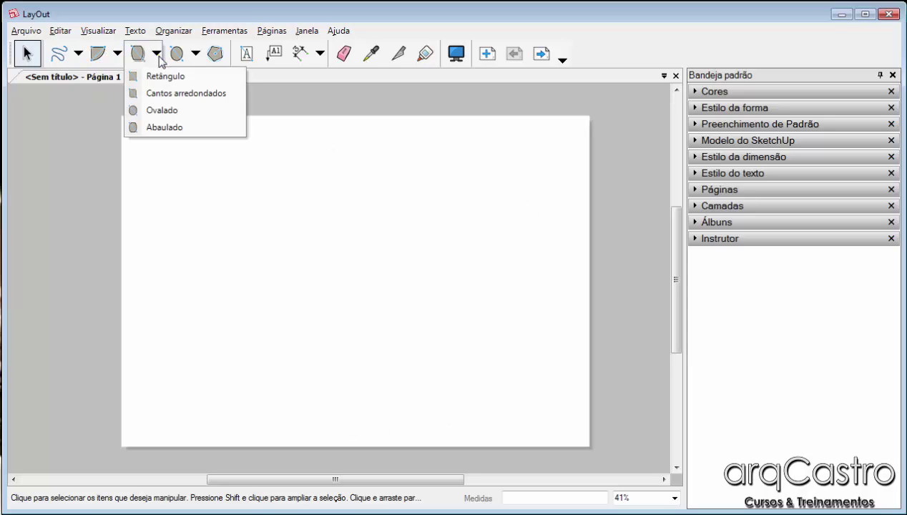
{"action": "left_click", "coordinate": [161, 77]}
{"action": "left_click", "coordinate": [146, 203]}
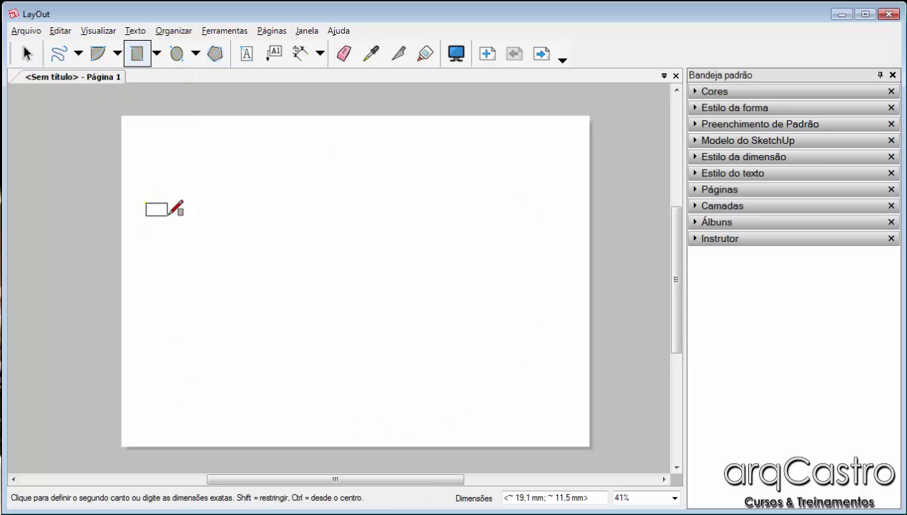
{"action": "left_click", "coordinate": [371, 348]}
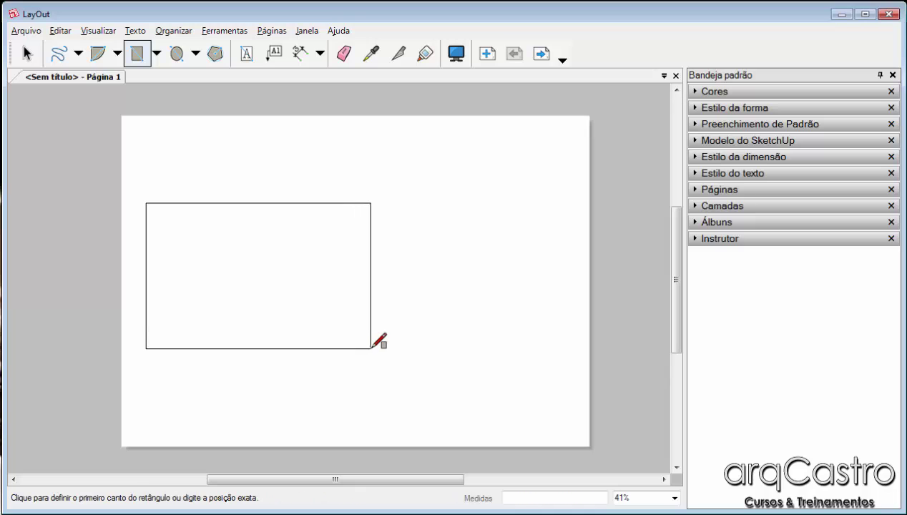
{"action": "left_click", "coordinate": [288, 262]}
{"action": "left_click", "coordinate": [548, 418]}
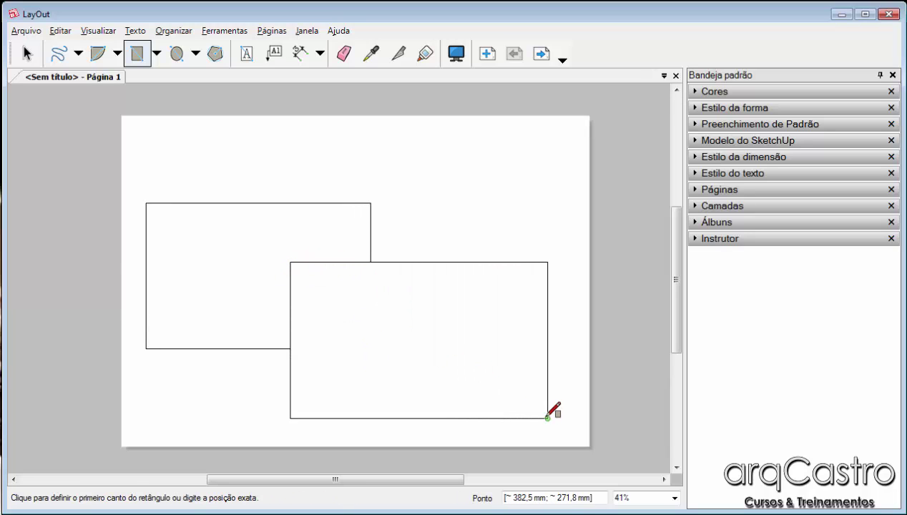
Select the front rectangle to examine how it overlaps the rear one, and clear the selection
{"action": "left_click", "coordinate": [27, 53]}
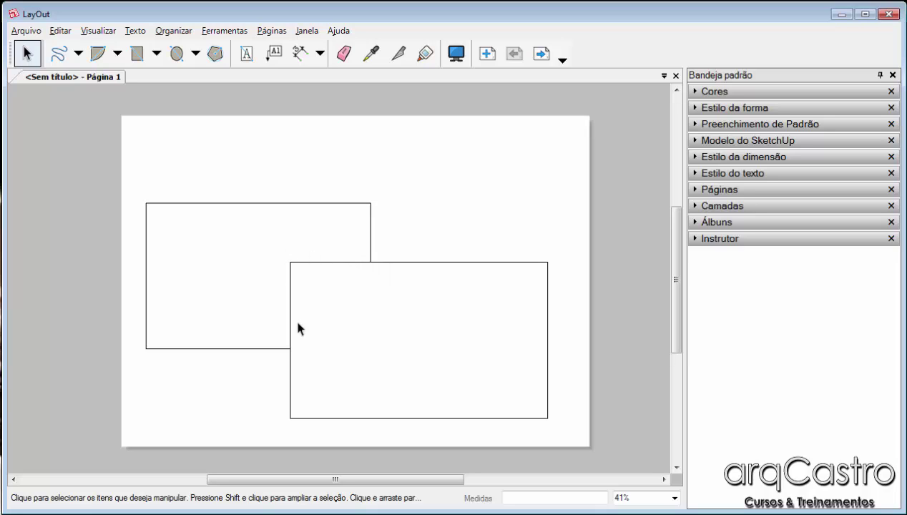
{"action": "left_click", "coordinate": [330, 290]}
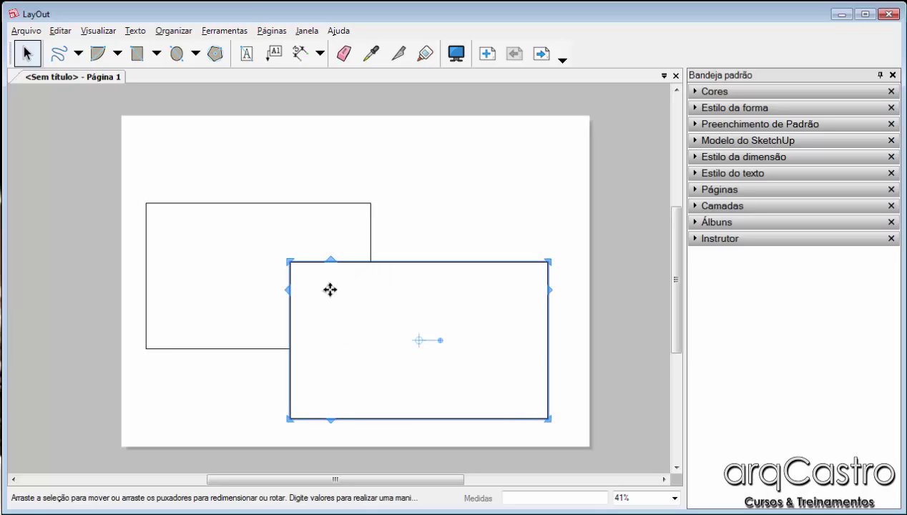
{"action": "left_click", "coordinate": [275, 240]}
{"action": "left_click", "coordinate": [352, 299]}
{"action": "left_click", "coordinate": [284, 236]}
{"action": "left_click", "coordinate": [350, 300]}
{"action": "left_click", "coordinate": [398, 208]}
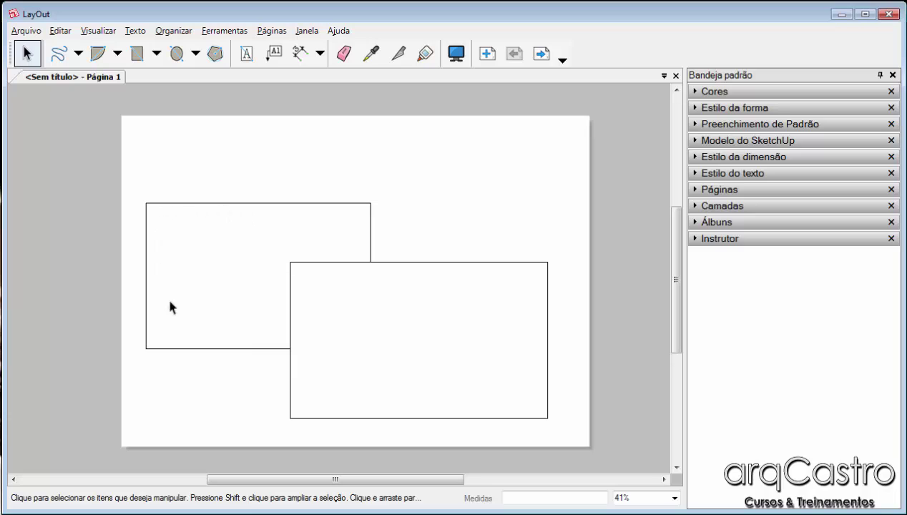
Select the rear rectangle and try a light orange from the colour wheel without activating its fill colour
{"action": "left_click", "coordinate": [365, 226]}
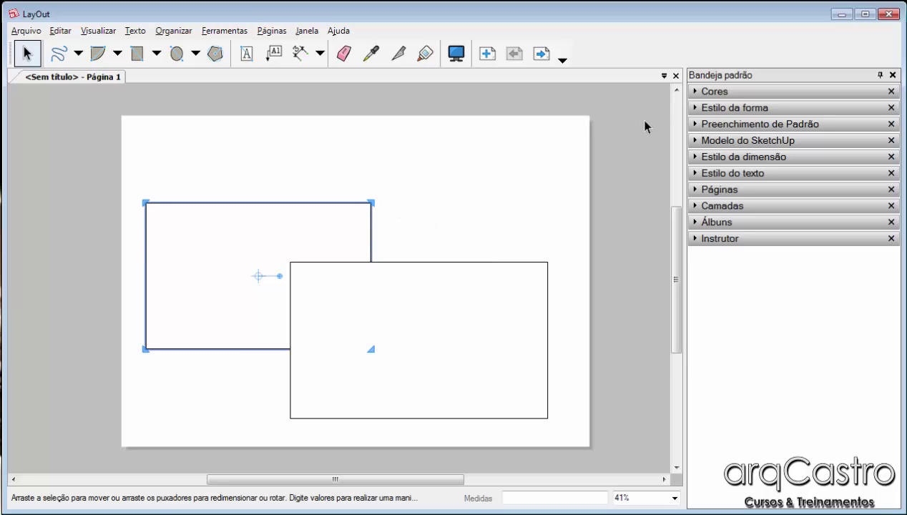
{"action": "left_click", "coordinate": [694, 92]}
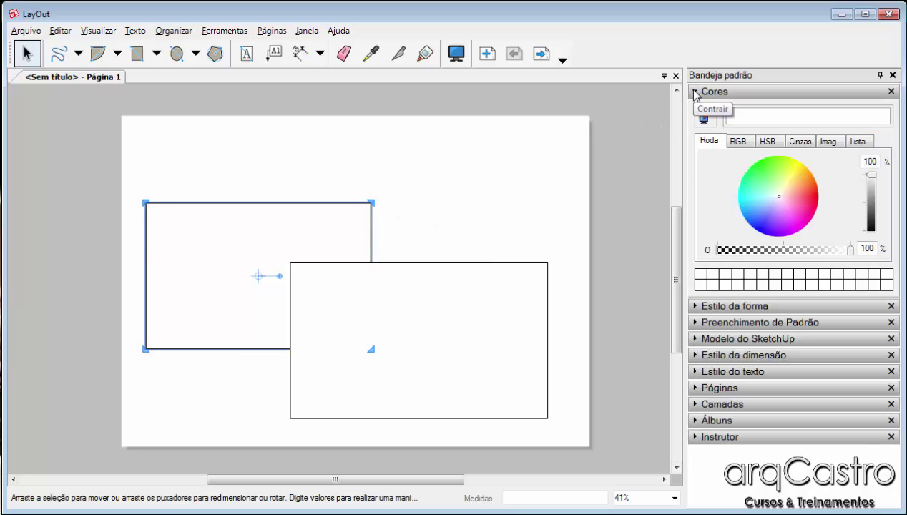
{"action": "left_click_drag", "start_coordinate": [772, 167], "coordinate": [807, 193]}
{"action": "left_click", "coordinate": [791, 184]}
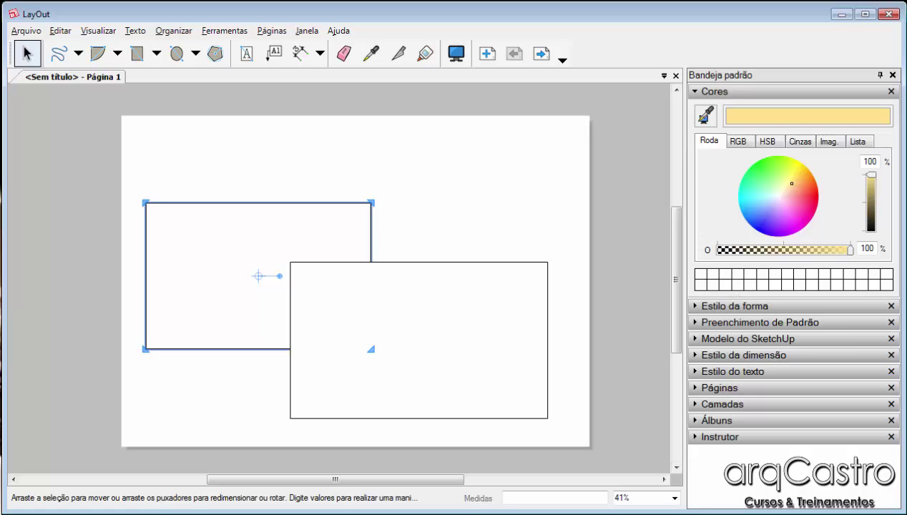
{"action": "left_click", "coordinate": [697, 96]}
Activate the fill colour in the selected rear rectangle's shape style and fill it with red
{"action": "left_click", "coordinate": [697, 107]}
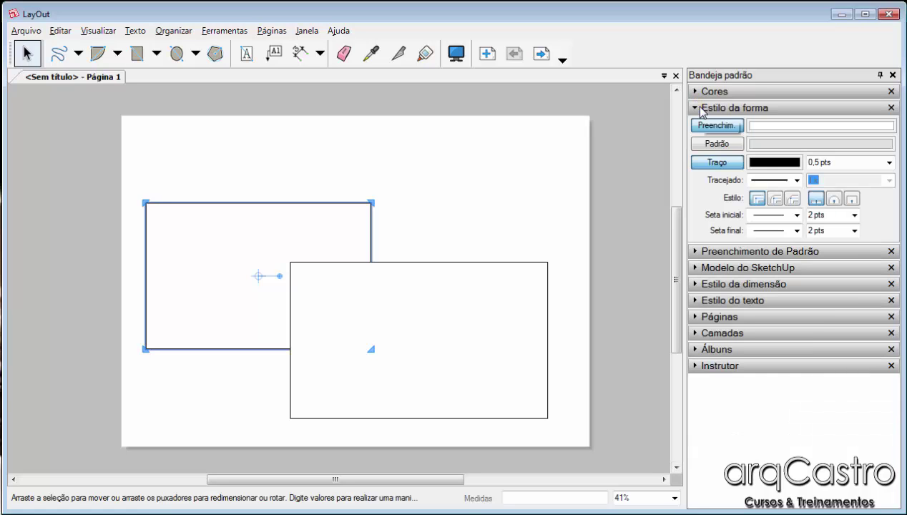
{"action": "left_click", "coordinate": [756, 128]}
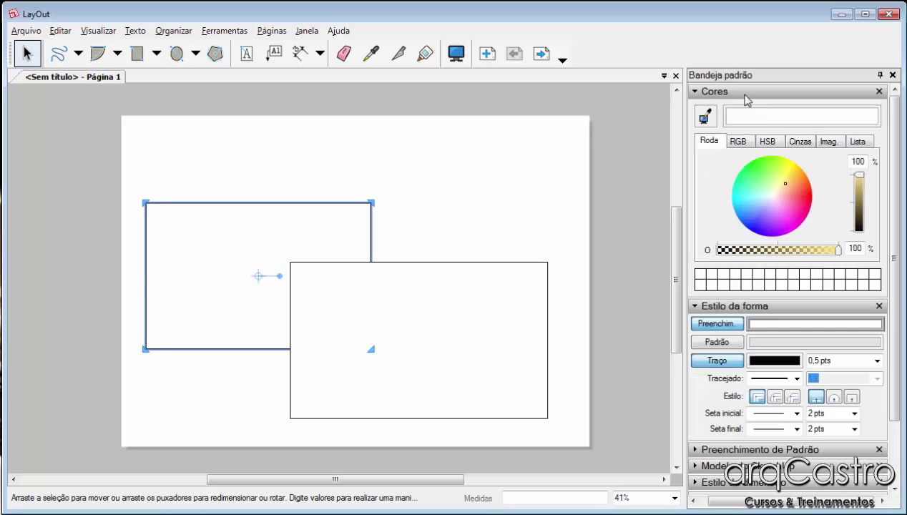
{"action": "left_click", "coordinate": [707, 93]}
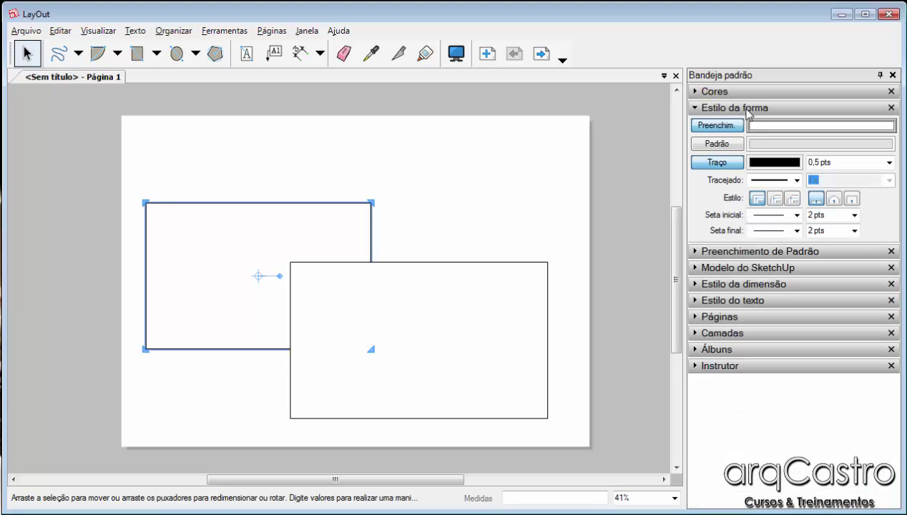
{"action": "left_click", "coordinate": [748, 126]}
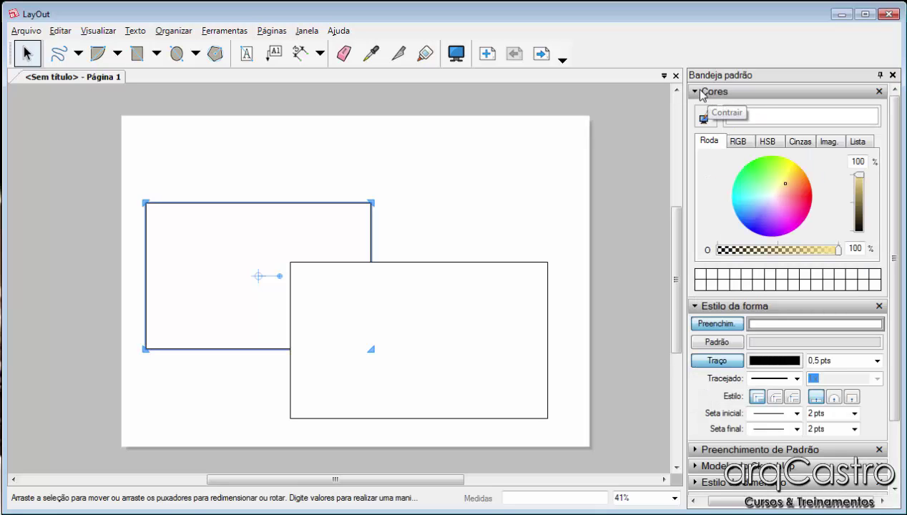
{"action": "left_click", "coordinate": [811, 198]}
{"action": "left_click", "coordinate": [809, 202]}
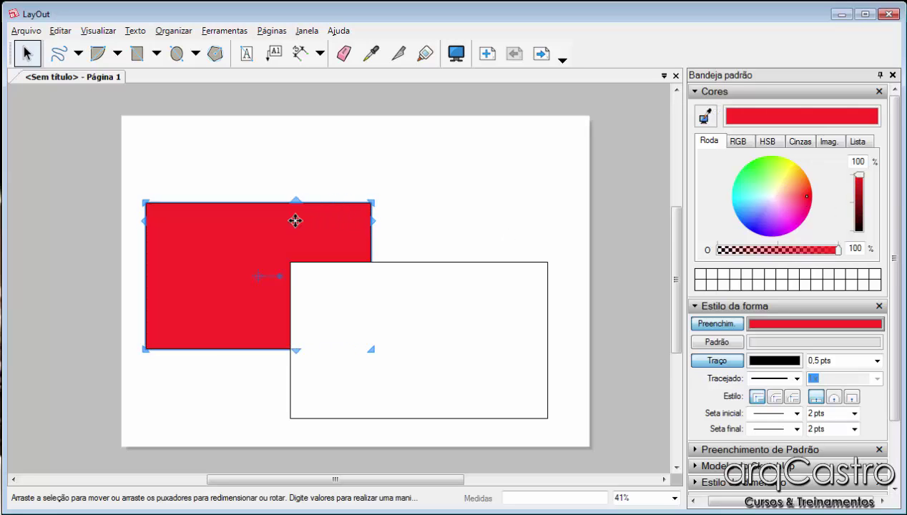
Try magenta, blue and light purple fills on the rear rectangle, finish with bright magenta and deselect it
{"action": "left_click", "coordinate": [779, 225]}
{"action": "left_click", "coordinate": [795, 232]}
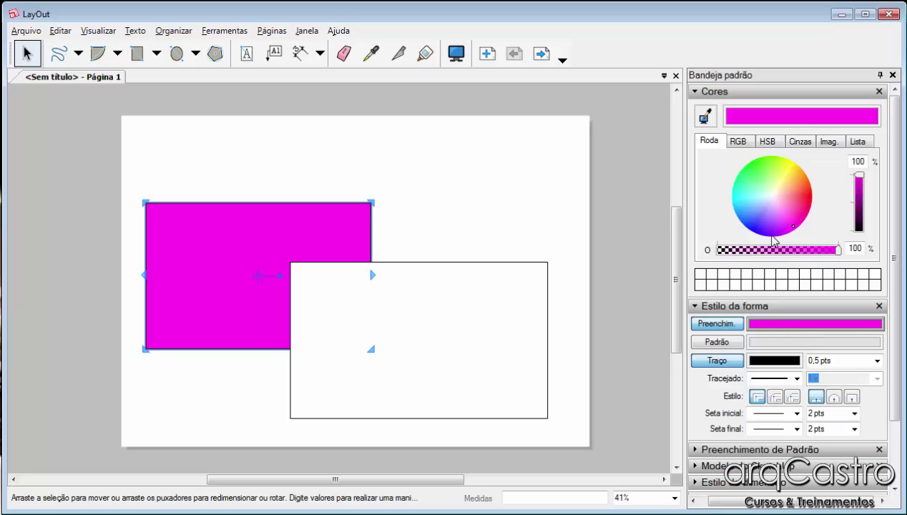
{"action": "left_click", "coordinate": [759, 228]}
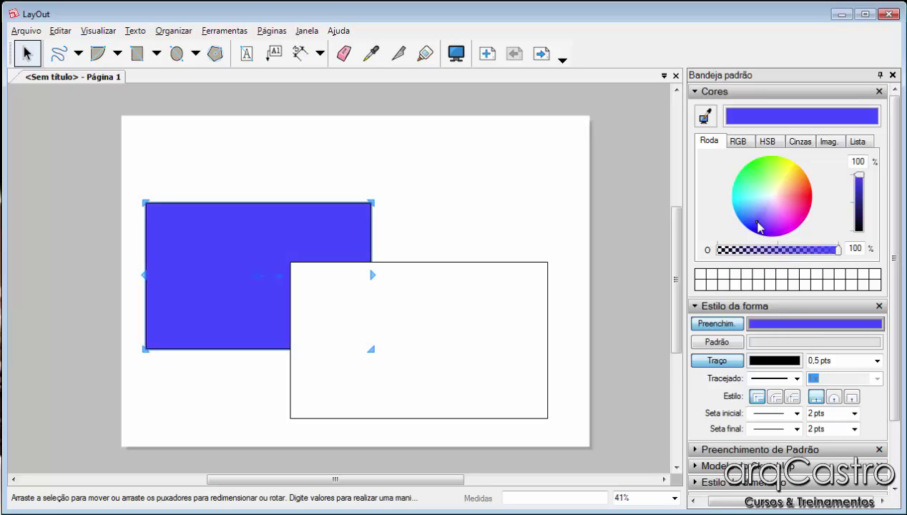
{"action": "left_click", "coordinate": [776, 213]}
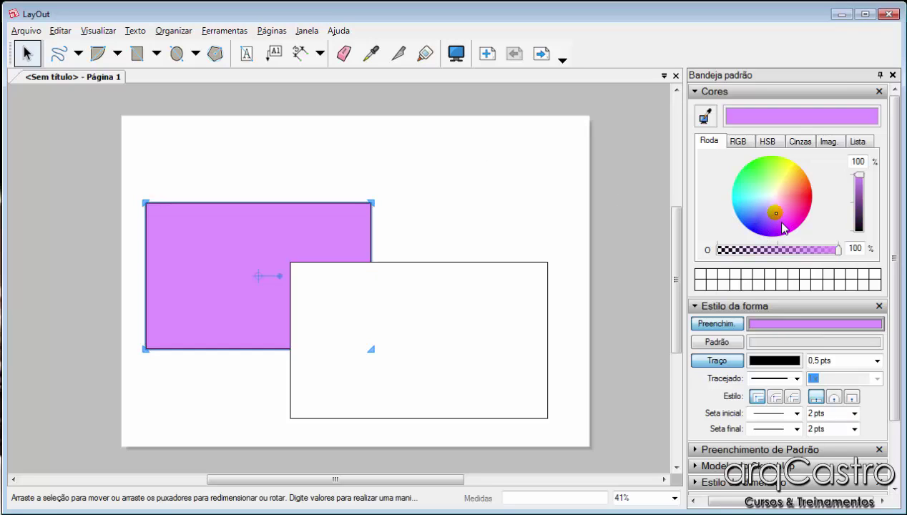
{"action": "left_click", "coordinate": [781, 223]}
{"action": "left_click", "coordinate": [789, 224]}
{"action": "left_click", "coordinate": [551, 198]}
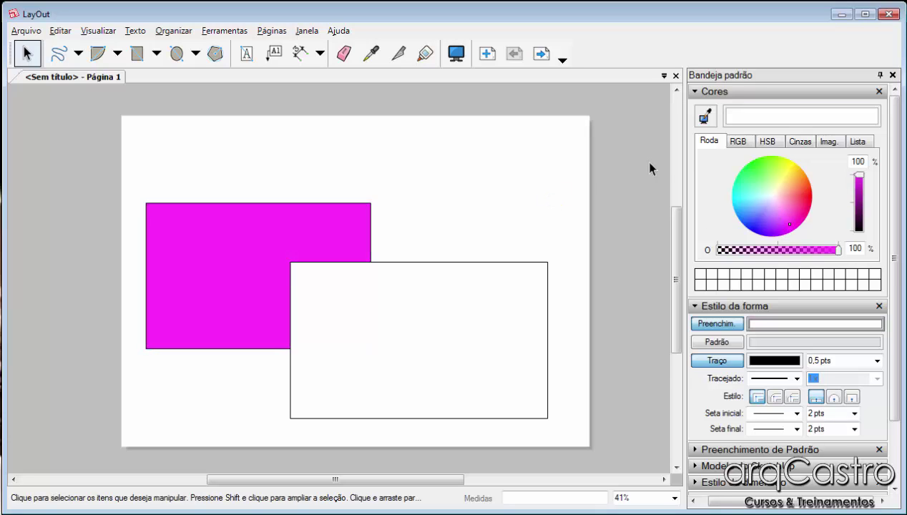
With nothing selected, choose a bright green fill colour and store it in the first empty colour swatch
{"action": "left_click", "coordinate": [807, 197]}
{"action": "left_click", "coordinate": [800, 176]}
{"action": "left_click", "coordinate": [774, 163]}
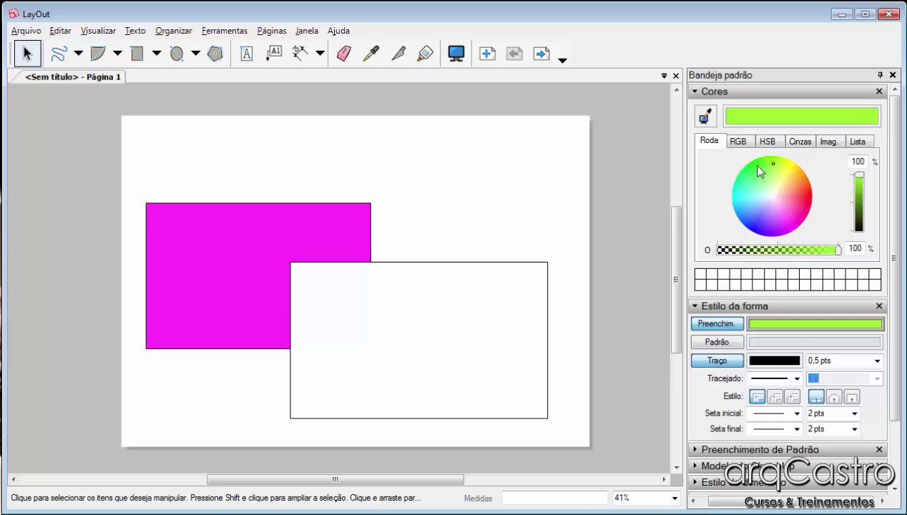
{"action": "left_click", "coordinate": [757, 167]}
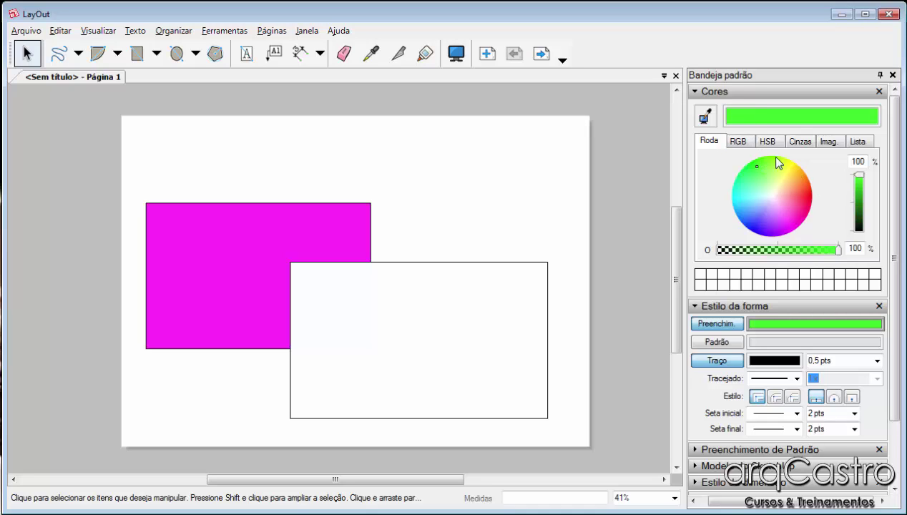
{"action": "left_click_drag", "start_coordinate": [759, 120], "coordinate": [701, 279]}
Apply the bright green directly to the unselected rear rectangle, and recolour it the same way with a crimson pink
{"action": "left_click_drag", "start_coordinate": [770, 117], "coordinate": [341, 227]}
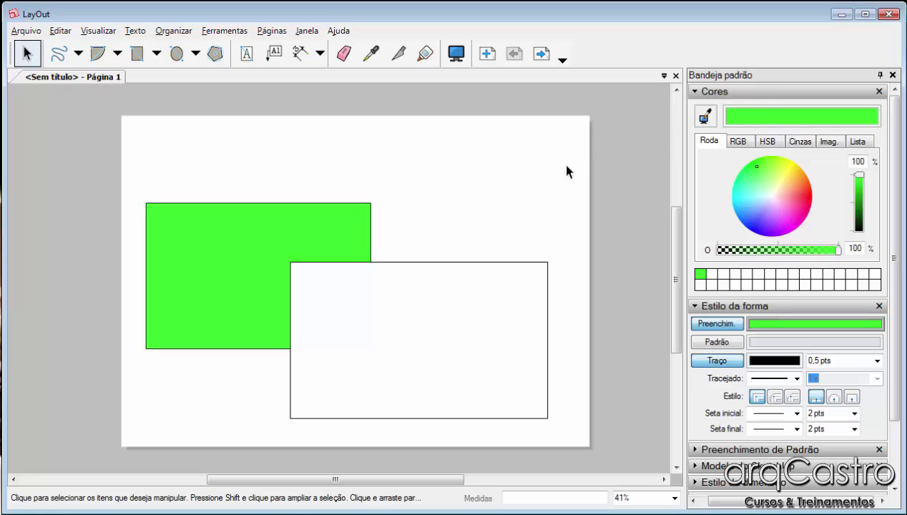
{"action": "left_click", "coordinate": [802, 205]}
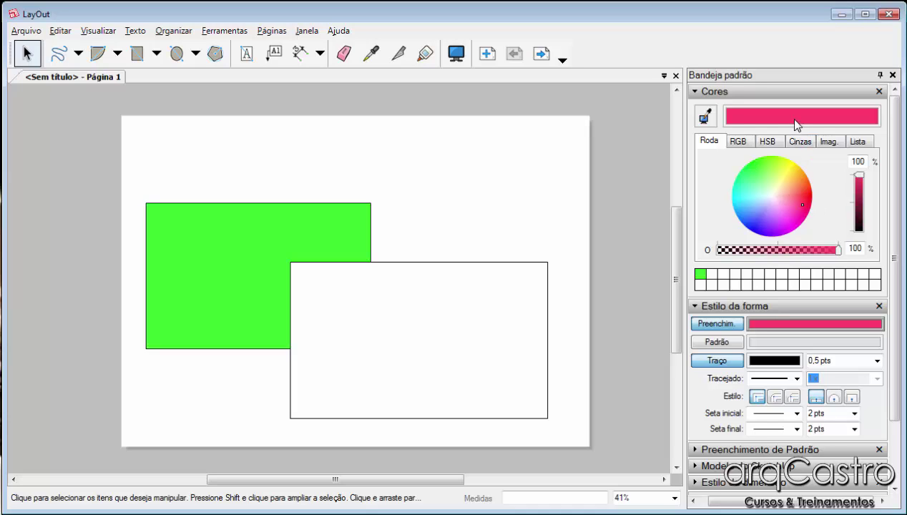
{"action": "left_click_drag", "start_coordinate": [796, 125], "coordinate": [353, 234]}
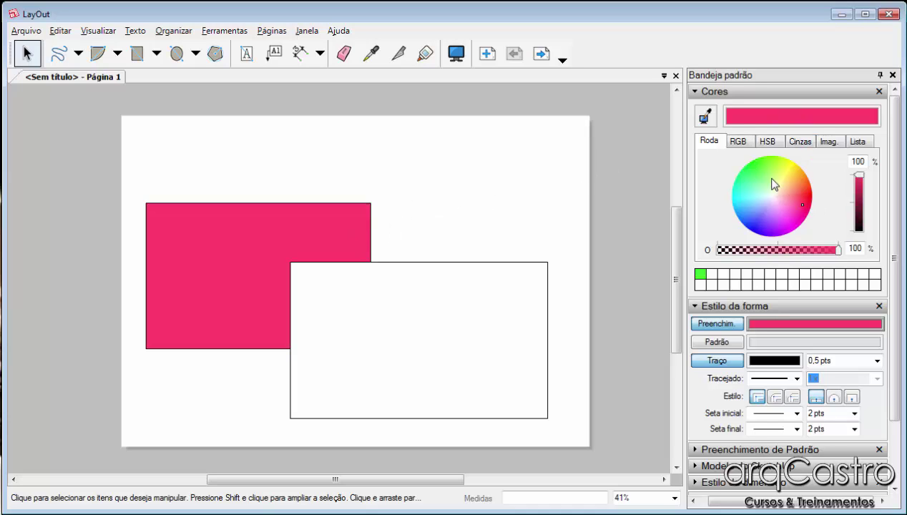
Select the rear rectangle and try violet-blue and light pink from the colour wheel while its fill colour is inactive
{"action": "left_click", "coordinate": [342, 226]}
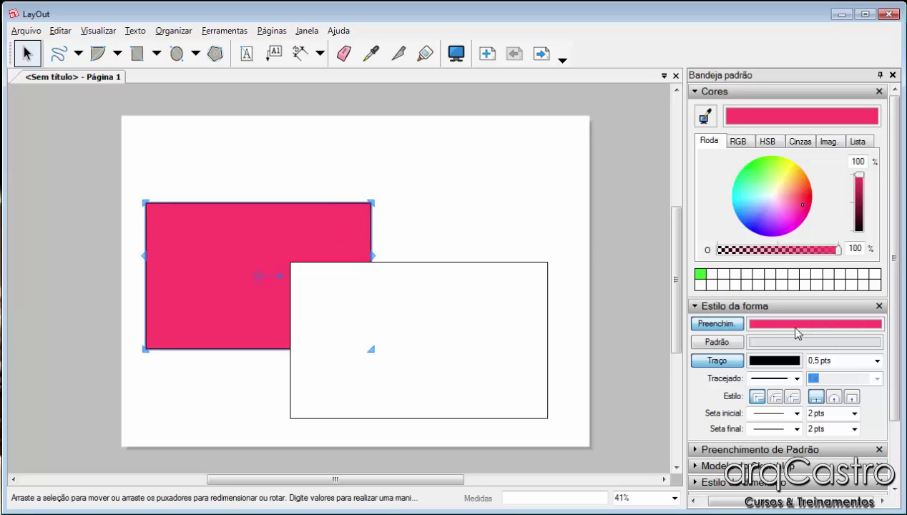
{"action": "left_click", "coordinate": [789, 207]}
{"action": "left_click", "coordinate": [772, 223]}
{"action": "left_click", "coordinate": [754, 222]}
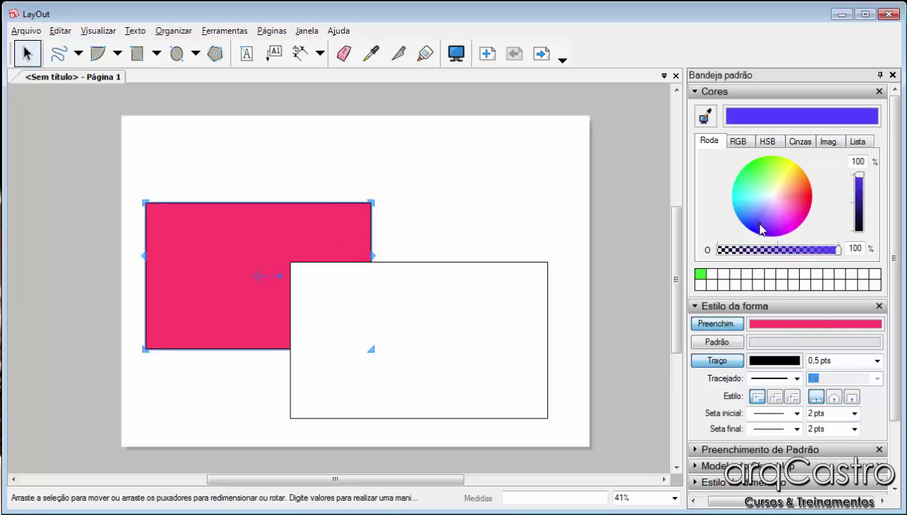
{"action": "left_click", "coordinate": [810, 324]}
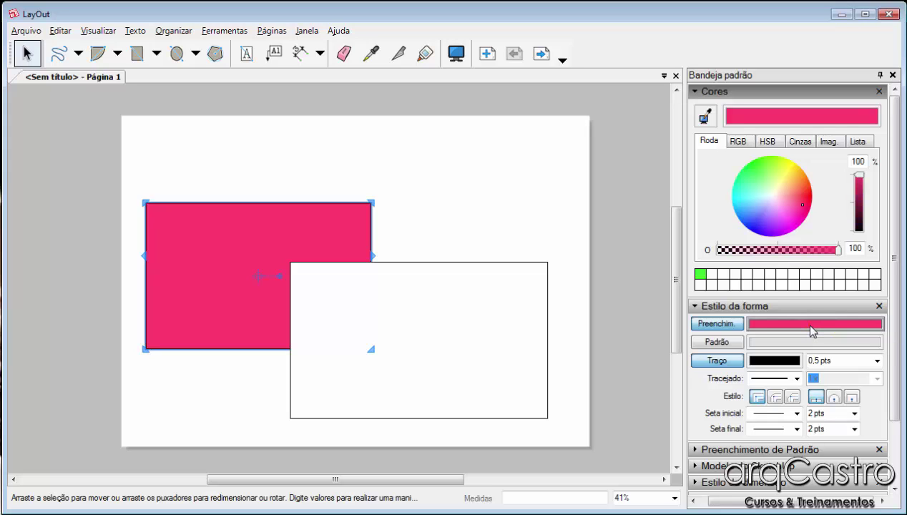
{"action": "left_click", "coordinate": [784, 205]}
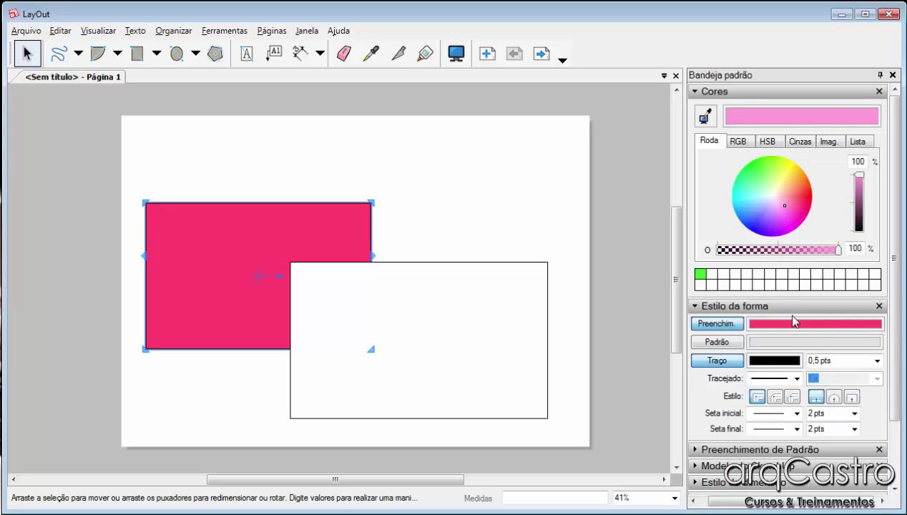
Activate the rear rectangle's fill colour again and set it to a light aqua green
{"action": "left_click", "coordinate": [792, 324]}
{"action": "left_click", "coordinate": [798, 229]}
{"action": "left_click", "coordinate": [754, 188]}
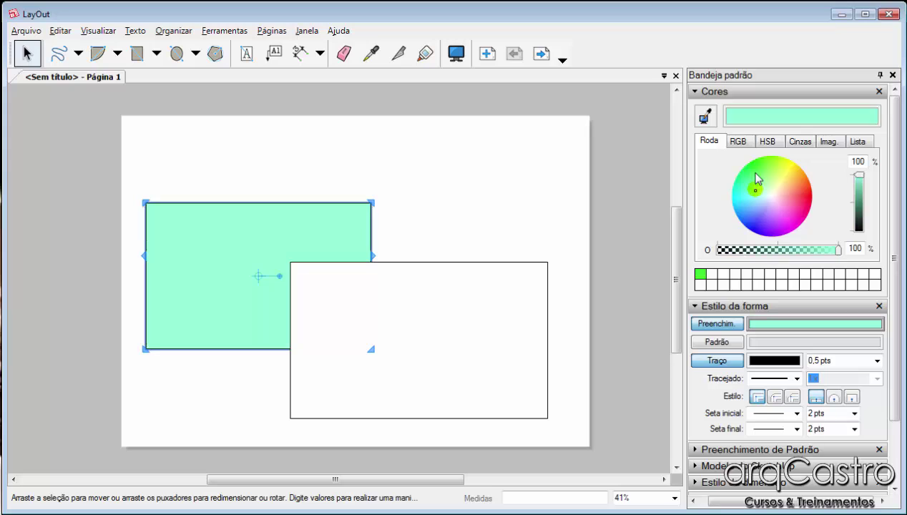
Recolour the rear rectangle's fill to green and try several brightness levels, ending at 70% brightness with 100% opacity
{"action": "left_click", "coordinate": [754, 173]}
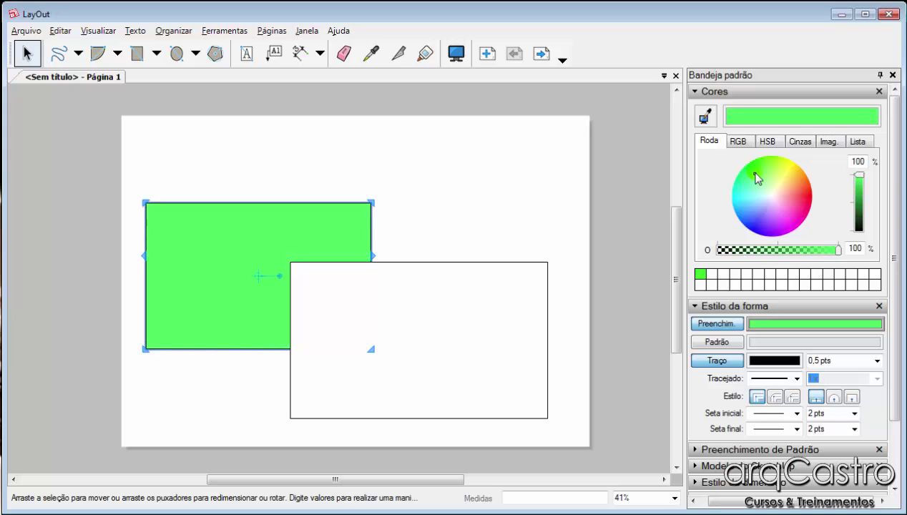
{"action": "left_click", "coordinate": [860, 209]}
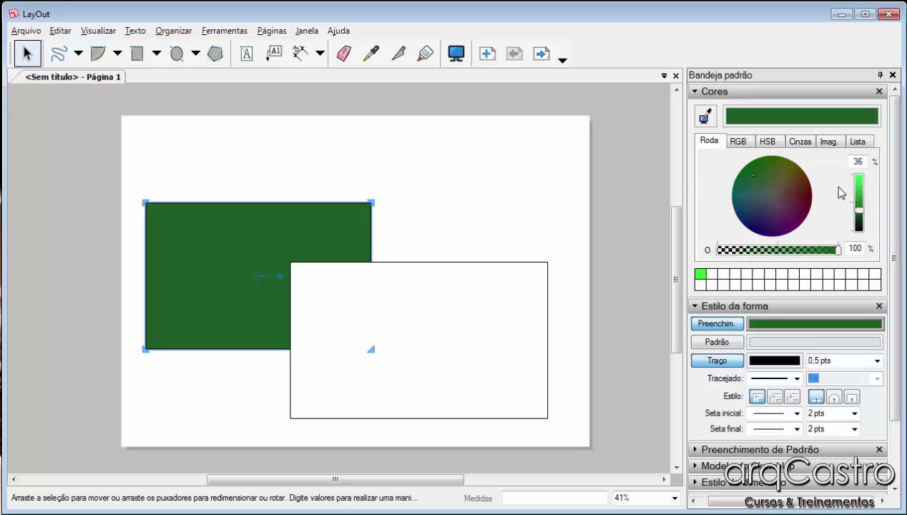
{"action": "left_click_drag", "start_coordinate": [863, 200], "coordinate": [864, 181]}
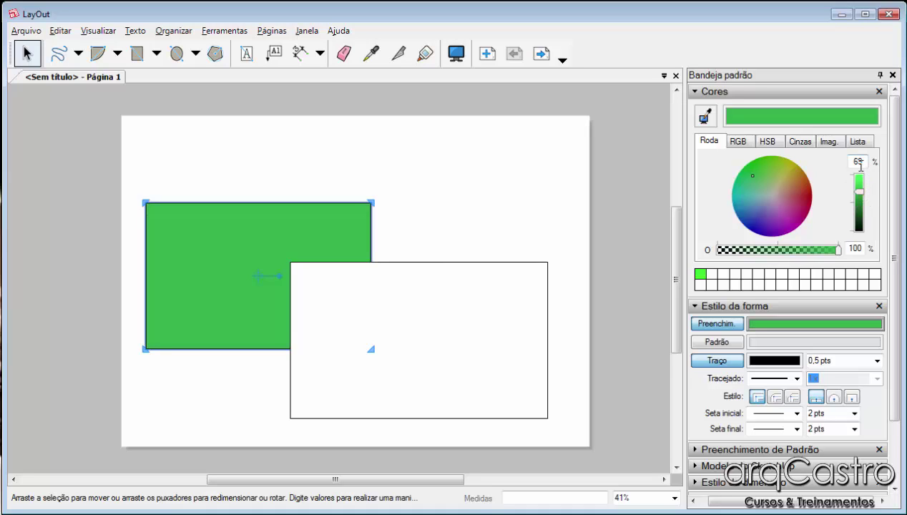
{"action": "left_click", "coordinate": [859, 200]}
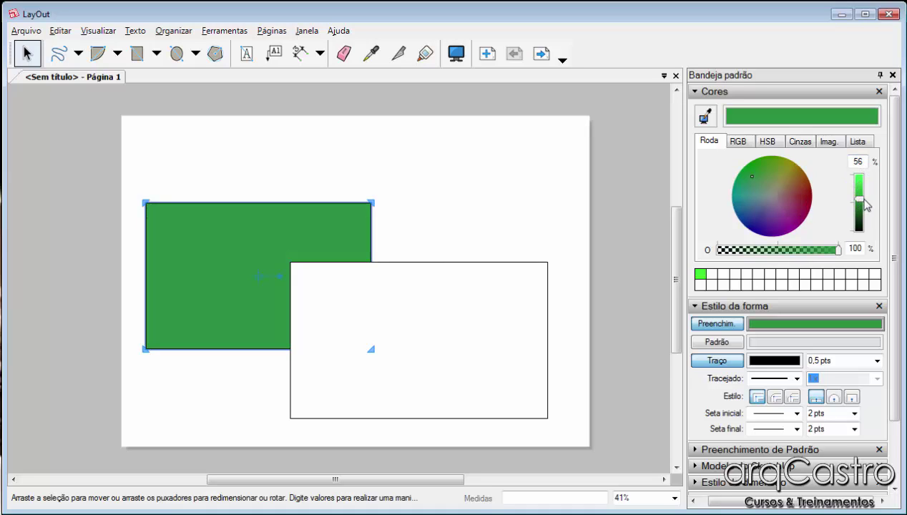
{"action": "mouse_move", "coordinate": [862, 209]}
{"action": "left_mouse_down"}
{"action": "mouse_move", "coordinate": [863, 181]}
{"action": "mouse_move", "coordinate": [862, 200]}
{"action": "left_mouse_up"}
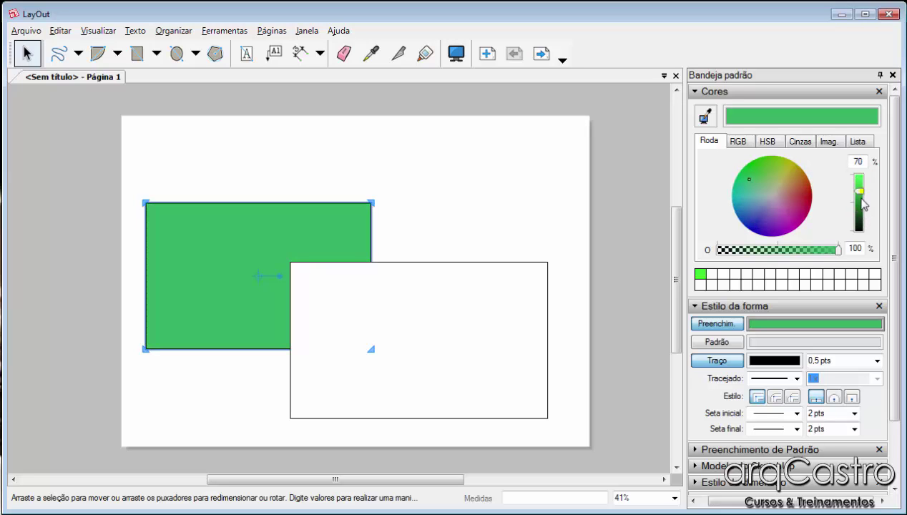
{"action": "left_click_drag", "start_coordinate": [837, 250], "coordinate": [841, 252]}
Fill the front rectangle with crimson red and reduce the fill's opacity to about 61%
{"action": "left_click", "coordinate": [369, 313]}
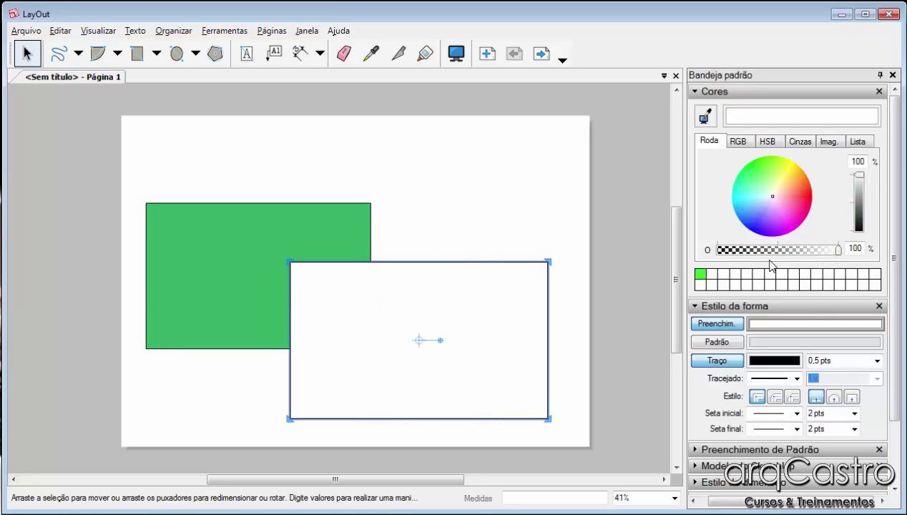
{"action": "left_click", "coordinate": [813, 324]}
{"action": "left_click_drag", "start_coordinate": [795, 230], "coordinate": [806, 207]}
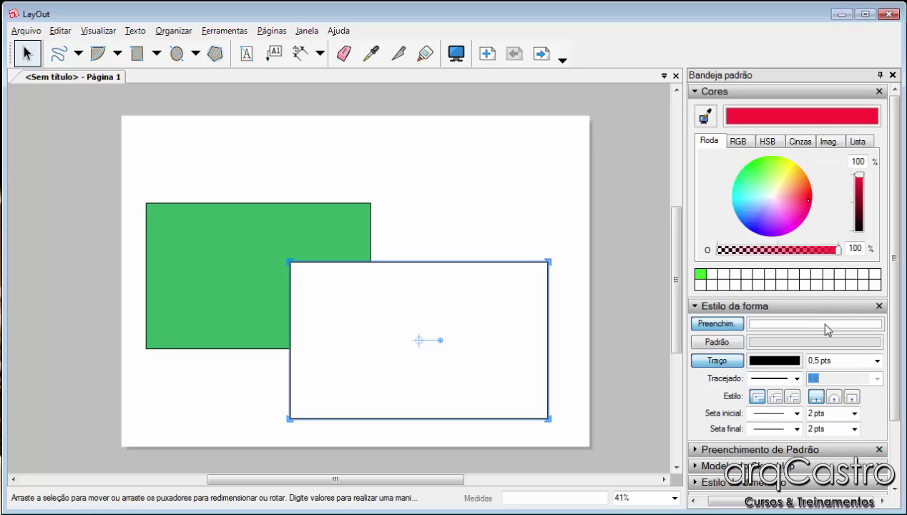
{"action": "left_click", "coordinate": [822, 323]}
{"action": "left_click", "coordinate": [807, 209]}
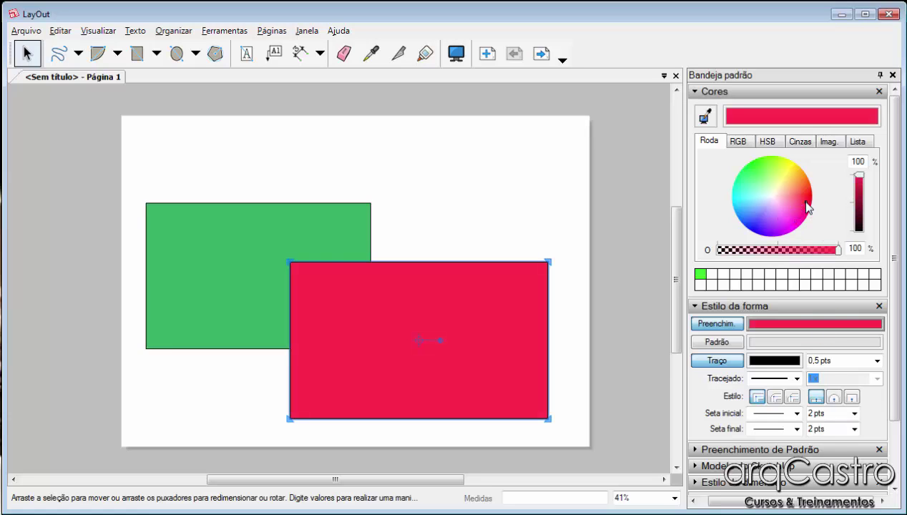
{"action": "left_click_drag", "start_coordinate": [819, 251], "coordinate": [792, 255]}
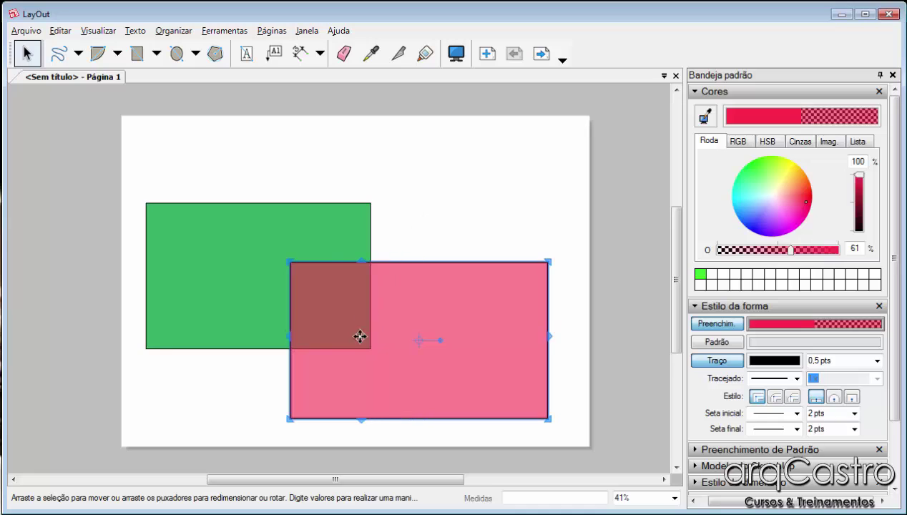
{"action": "left_click_drag", "start_coordinate": [776, 255], "coordinate": [793, 252]}
Set the front rectangle's stroke colour to dark red at 73% brightness
{"action": "left_click", "coordinate": [764, 365]}
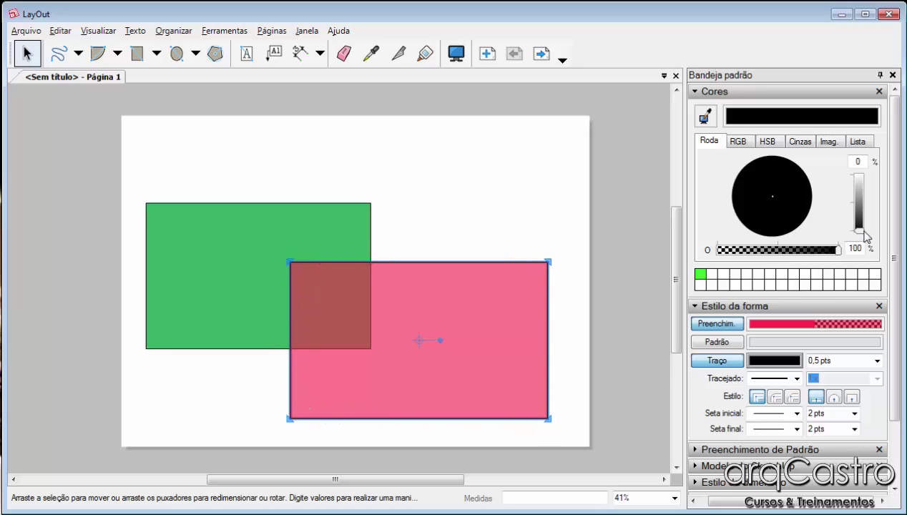
{"action": "left_click_drag", "start_coordinate": [858, 214], "coordinate": [861, 181]}
{"action": "mouse_move", "coordinate": [804, 198]}
{"action": "left_mouse_down"}
{"action": "mouse_move", "coordinate": [859, 209]}
{"action": "mouse_move", "coordinate": [860, 192]}
{"action": "left_mouse_up"}
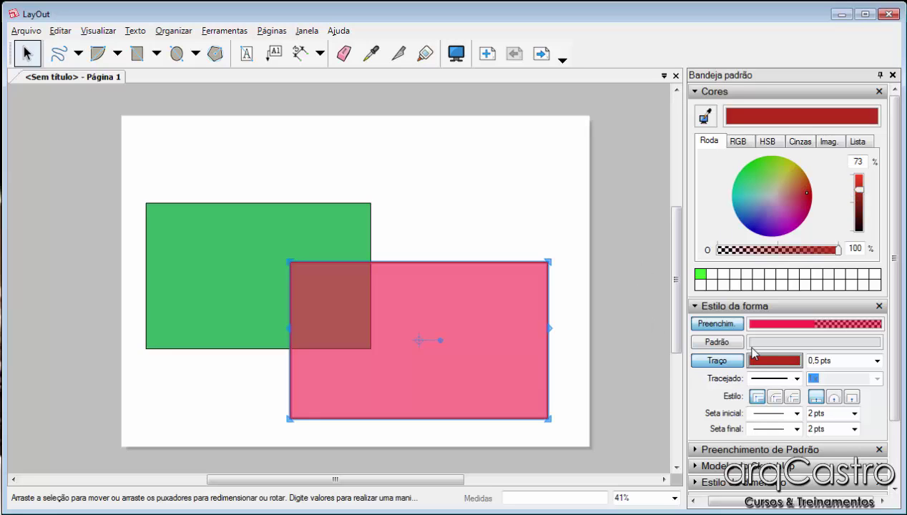
Try stroke widths of 0,10 pts and 2 pts on the front rectangle
{"action": "left_click", "coordinate": [877, 361]}
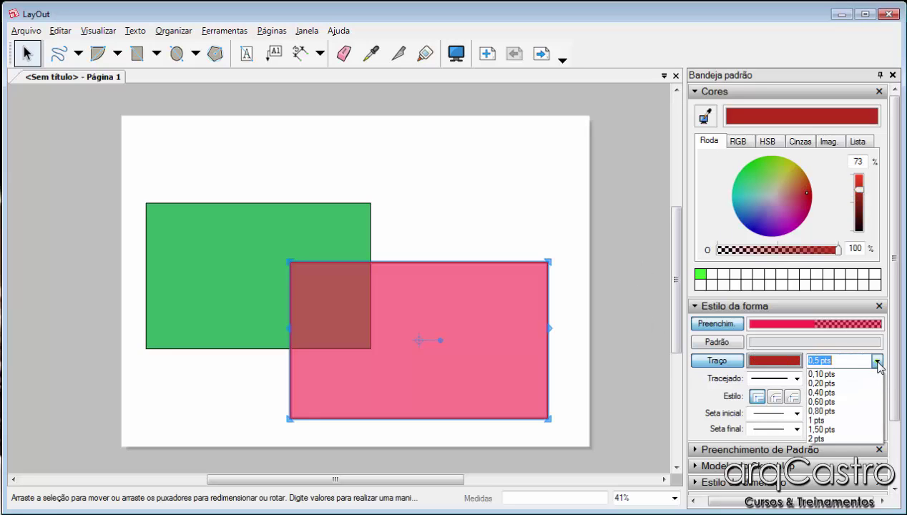
{"action": "left_click", "coordinate": [830, 374]}
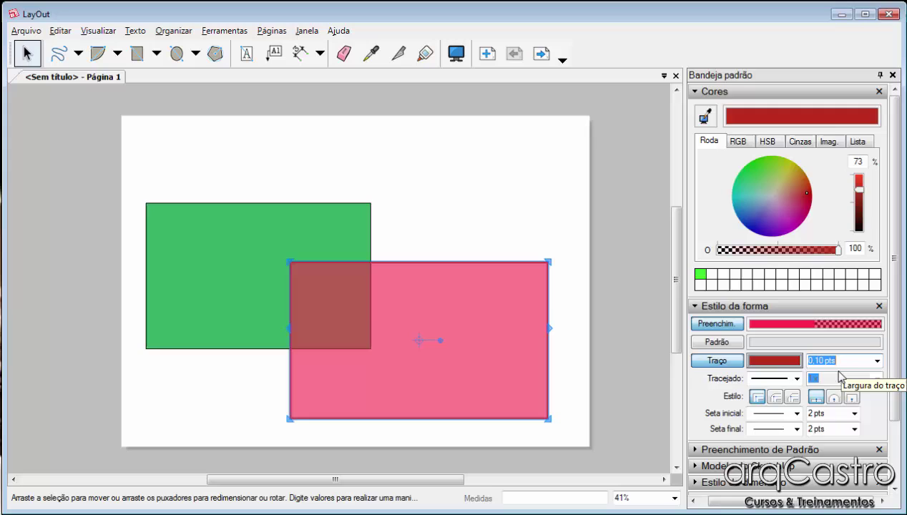
{"action": "left_click", "coordinate": [879, 360]}
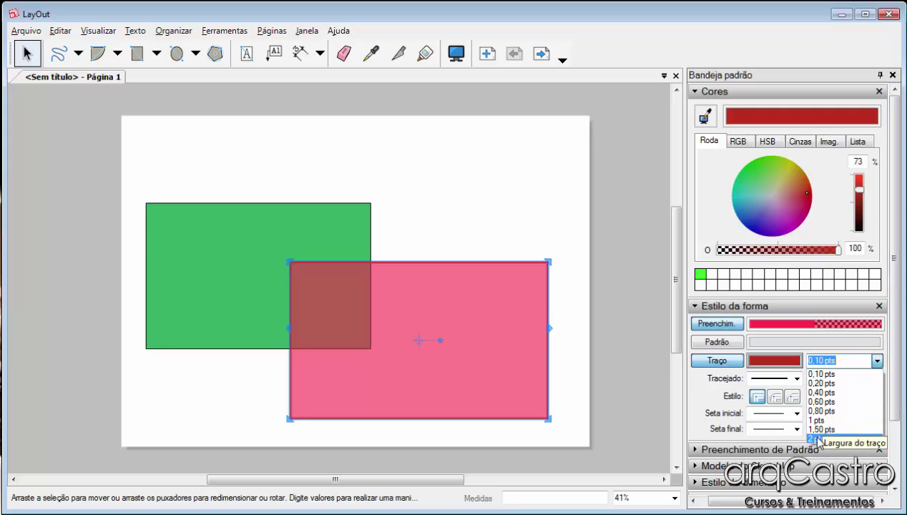
{"action": "left_click", "coordinate": [815, 436]}
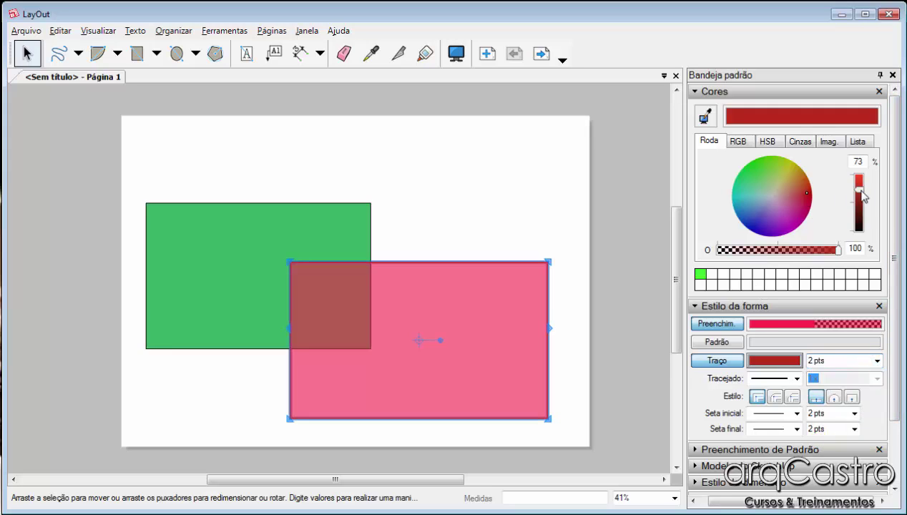
Set the front rectangle's stroke to black with 0% brightness and a width of 1,50 pts
{"action": "left_click", "coordinate": [859, 228]}
{"action": "left_click_drag", "start_coordinate": [864, 244], "coordinate": [859, 243]}
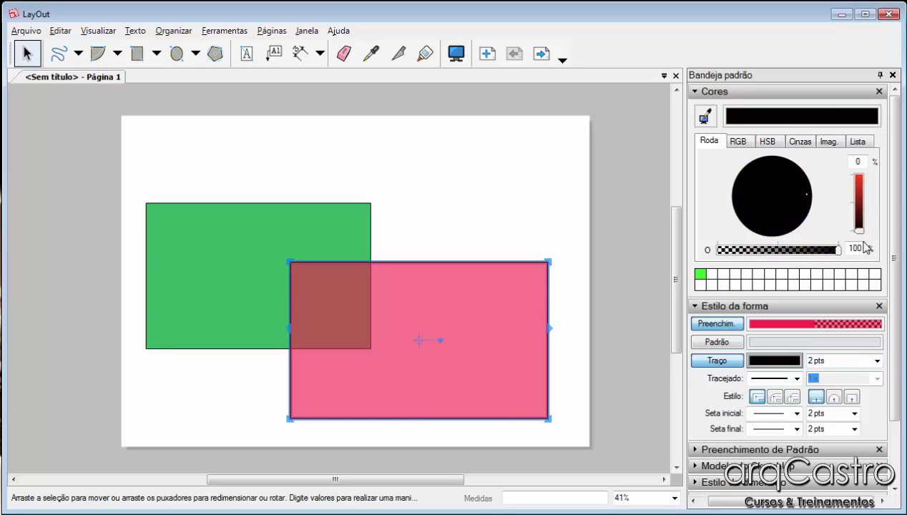
{"action": "left_click", "coordinate": [846, 358]}
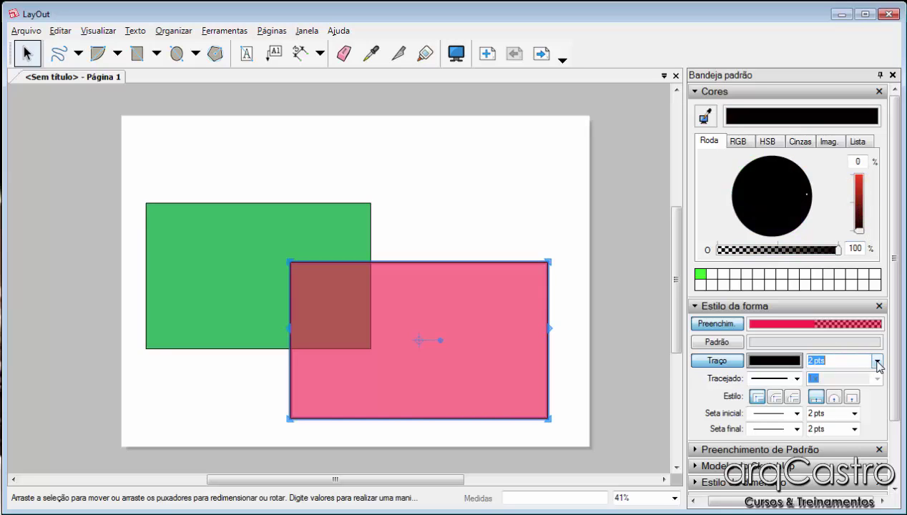
{"action": "left_click", "coordinate": [877, 361]}
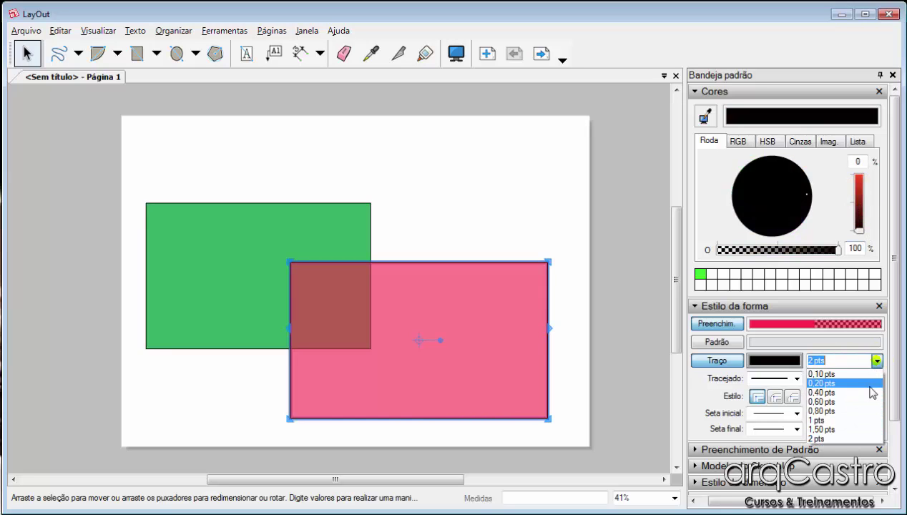
{"action": "left_click", "coordinate": [821, 429]}
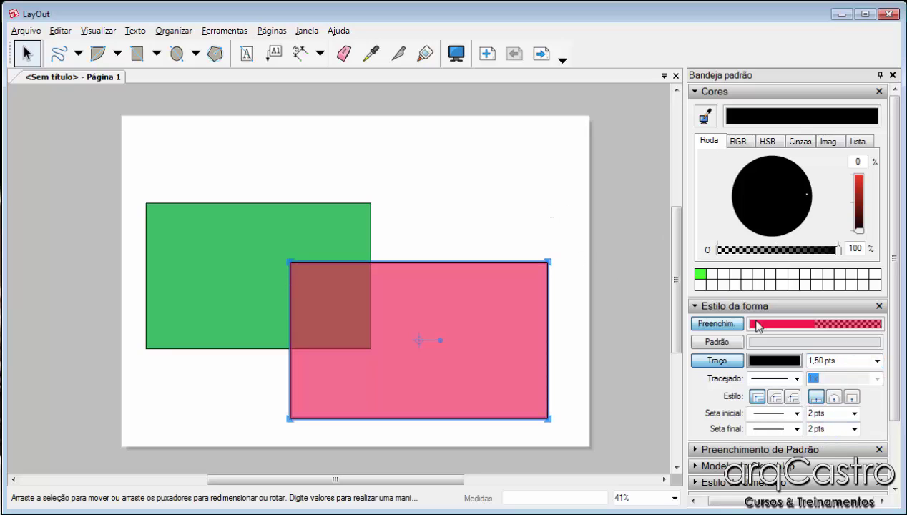
Apply the first dashed line pattern to the front rectangle's stroke
{"action": "left_click", "coordinate": [796, 378]}
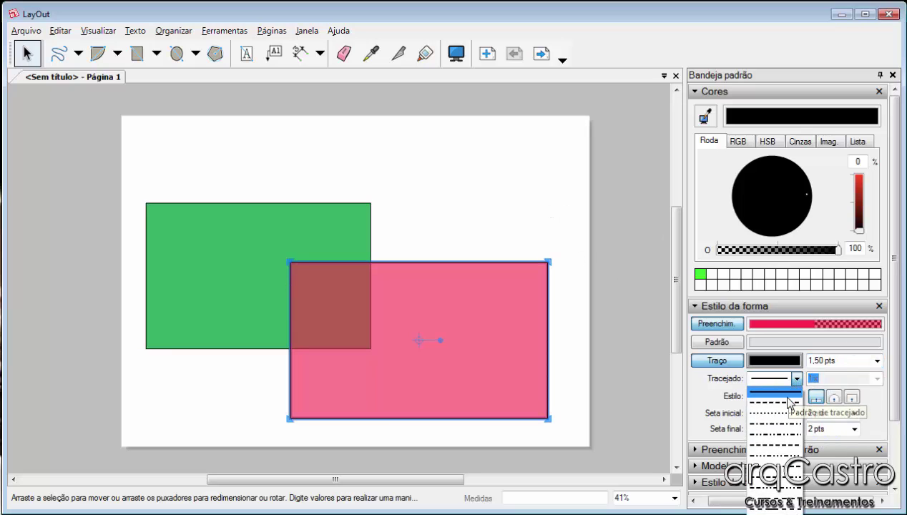
{"action": "left_click", "coordinate": [788, 405]}
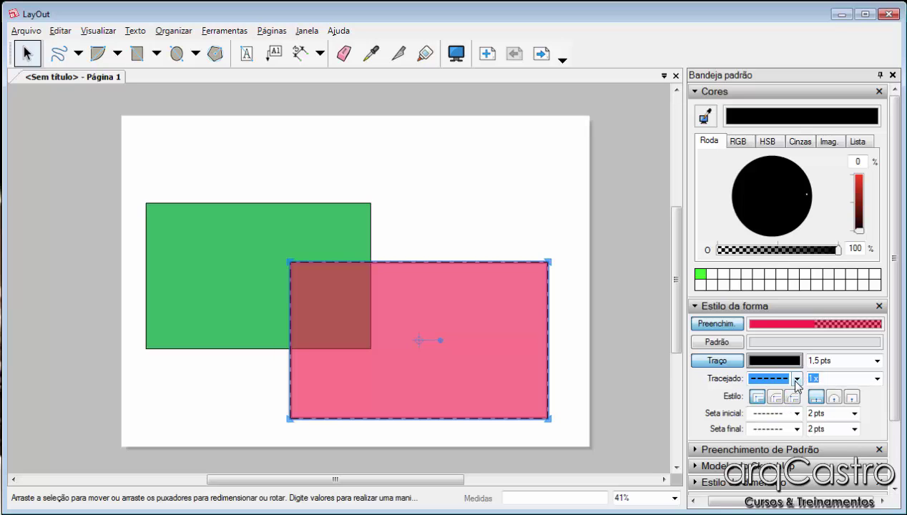
{"action": "left_click", "coordinate": [797, 378]}
{"action": "left_click", "coordinate": [769, 448]}
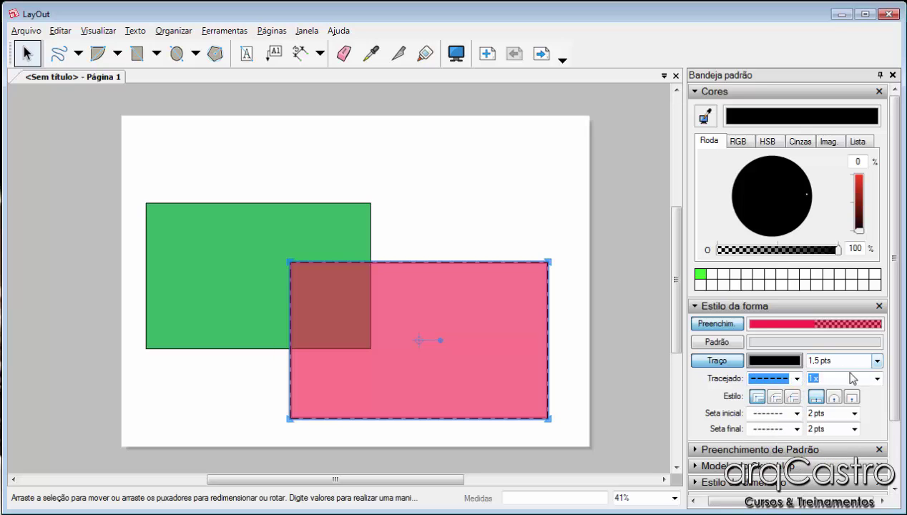
Try a dash scale of 2,50x on the front rectangle's stroke, set it to 9x, and deselect the rectangle
{"action": "left_click", "coordinate": [876, 379]}
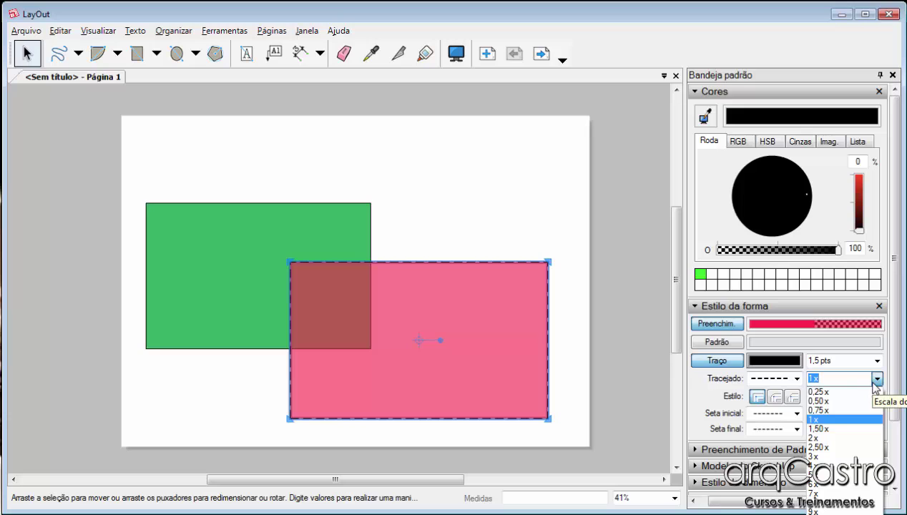
{"action": "left_click", "coordinate": [822, 447]}
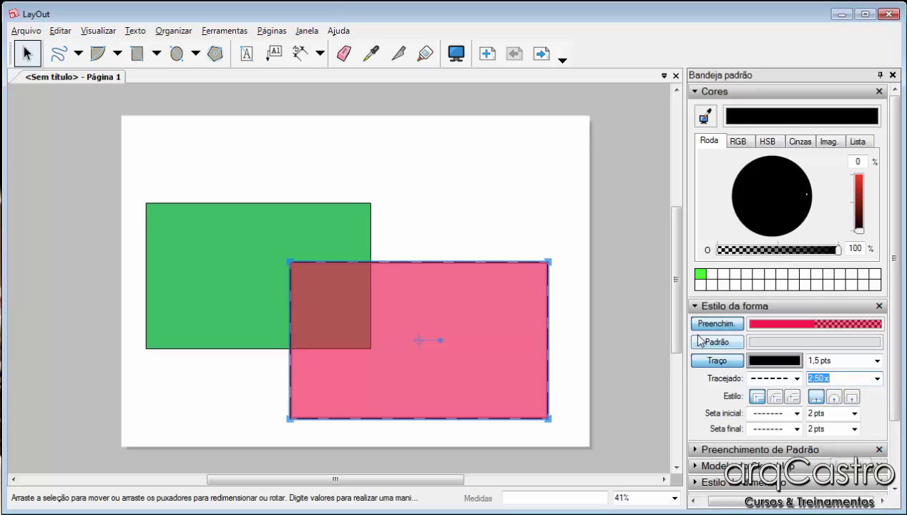
{"action": "left_click", "coordinate": [629, 304]}
{"action": "left_click", "coordinate": [515, 278]}
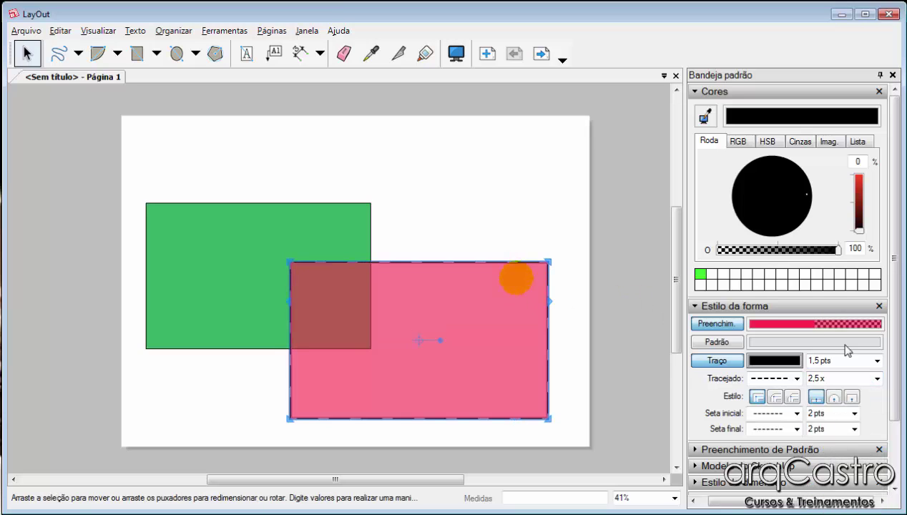
{"action": "left_click", "coordinate": [877, 378]}
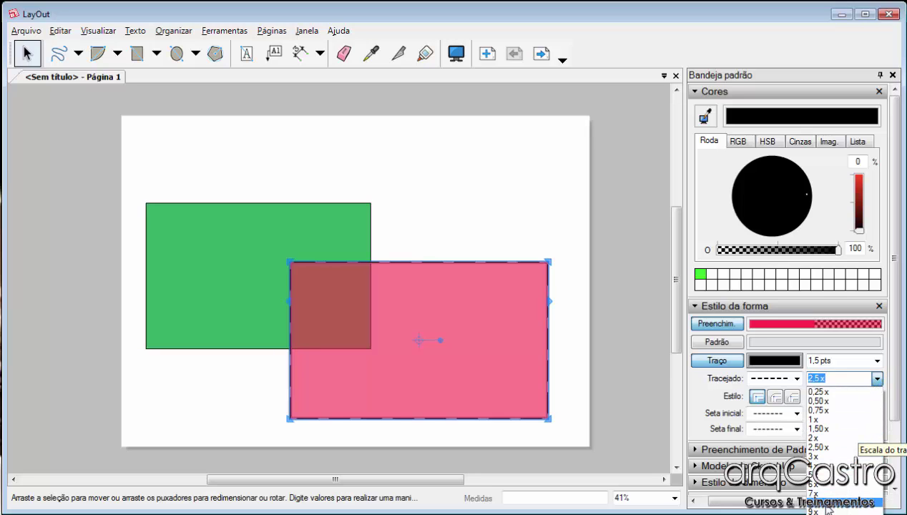
{"action": "left_click", "coordinate": [837, 511]}
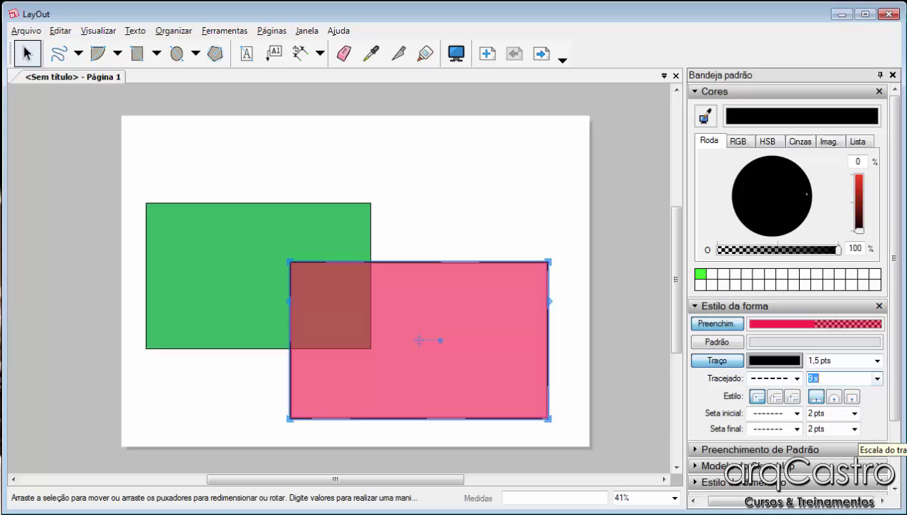
{"action": "left_click", "coordinate": [601, 355]}
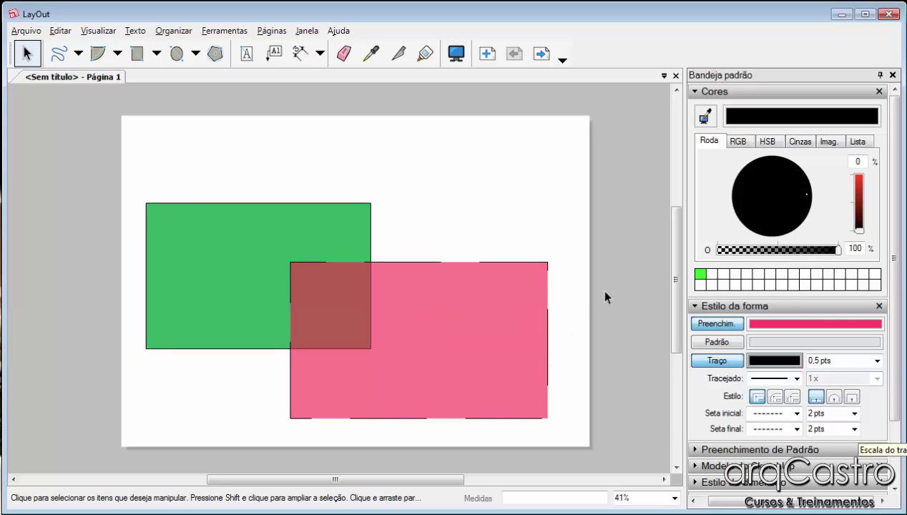
Turn off the front rectangle's fill, view its outline unselected, and toggle the fill on and off once more
{"action": "left_click", "coordinate": [442, 339]}
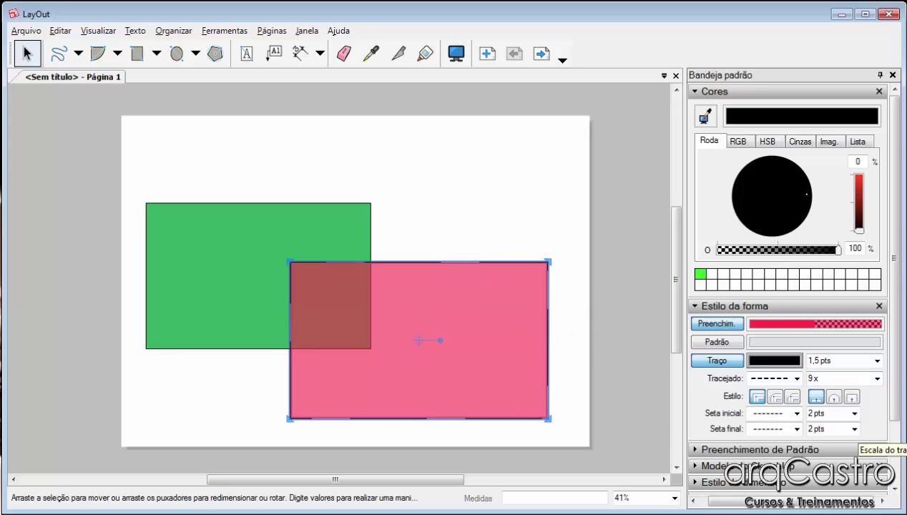
{"action": "left_click", "coordinate": [717, 324]}
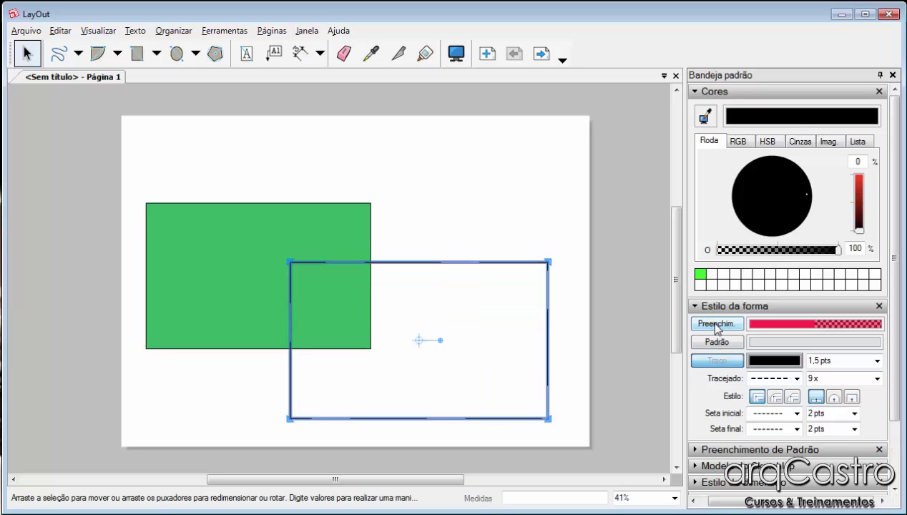
{"action": "left_click", "coordinate": [551, 201]}
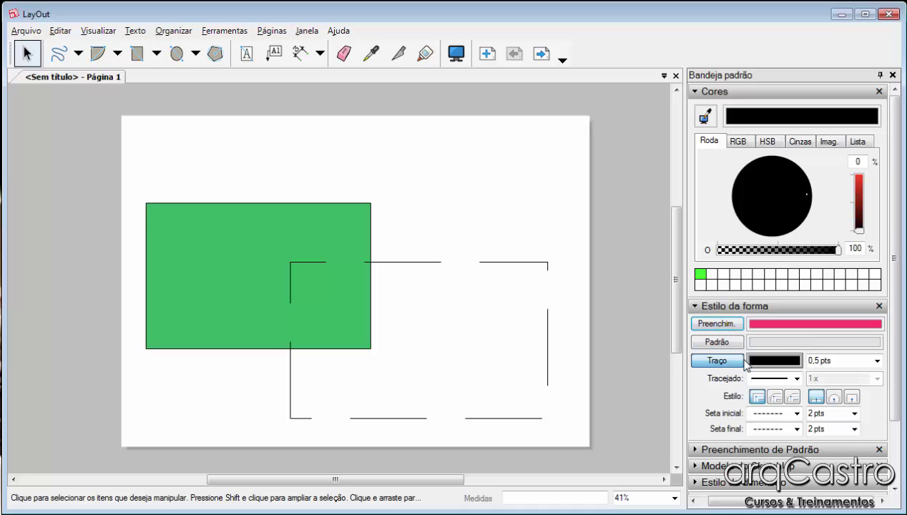
{"action": "left_click", "coordinate": [550, 313]}
{"action": "left_click", "coordinate": [717, 323]}
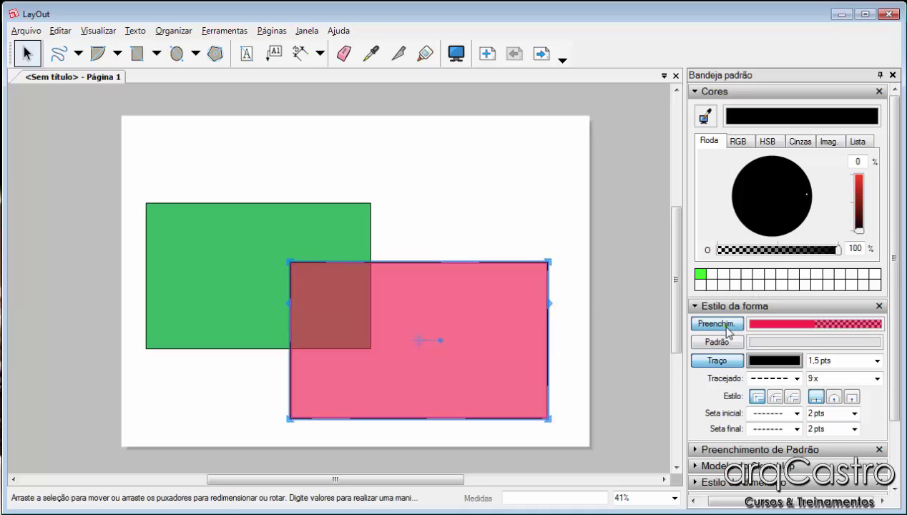
{"action": "left_click", "coordinate": [708, 323]}
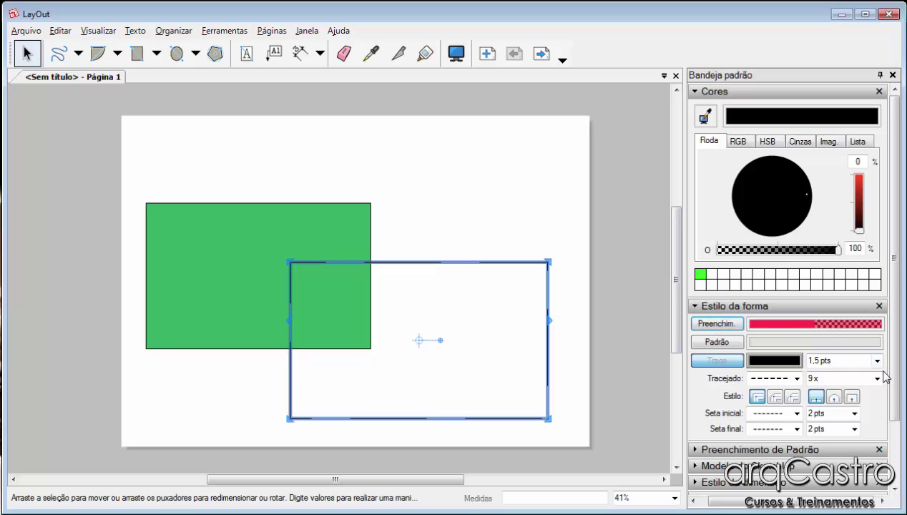
Change the front rectangle's stroke corner style to the second option, rounded corners
{"action": "scroll", "coordinate": [892, 356], "scroll_direction": "down", "scroll_amount": 2}
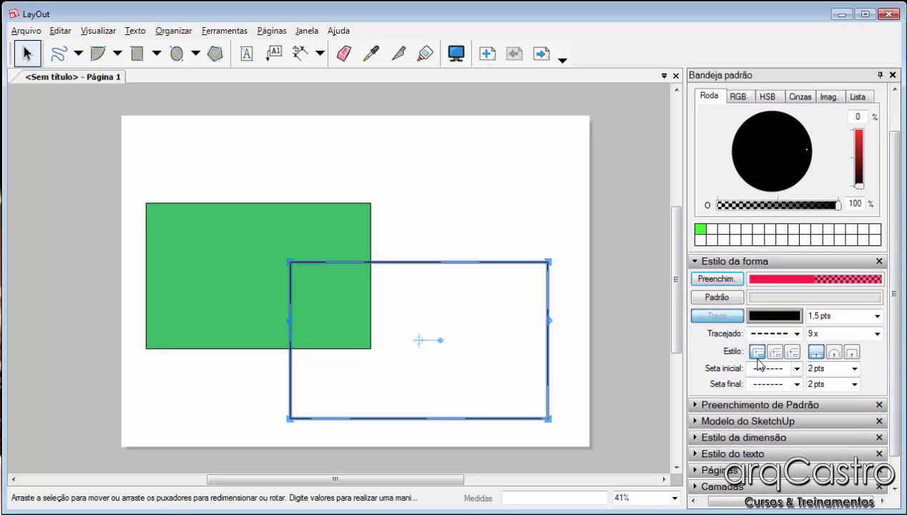
{"action": "left_click", "coordinate": [776, 353]}
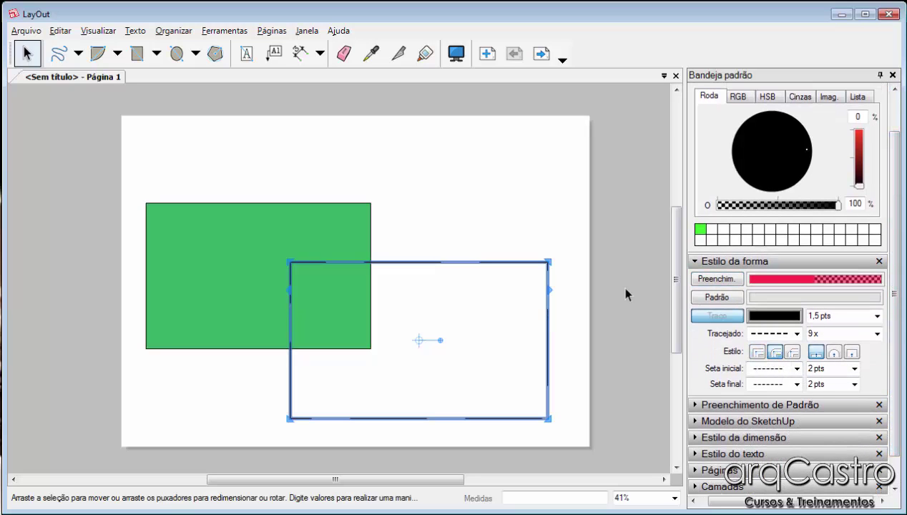
Change the front rectangle's stroke from the dashed pattern to a solid line and deselect the rectangle
{"action": "left_click", "coordinate": [561, 291]}
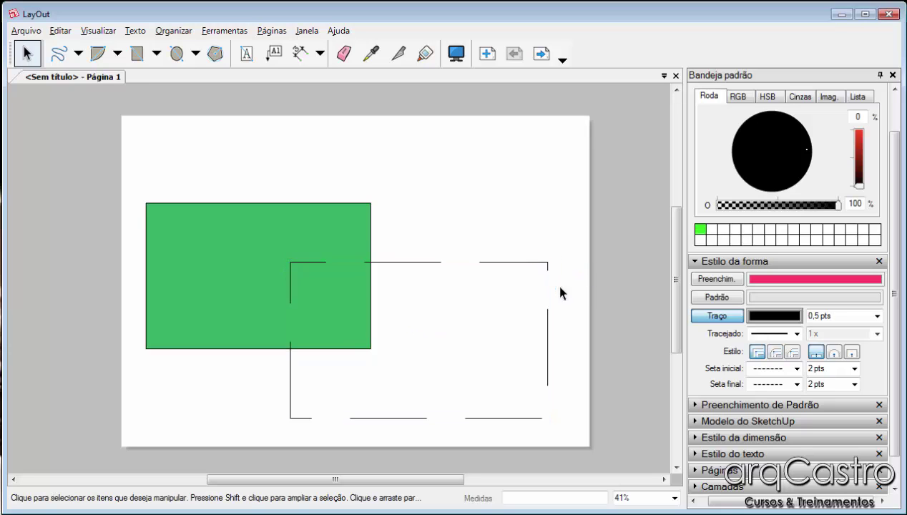
{"action": "scroll", "coordinate": [529, 269], "scroll_direction": "up", "scroll_amount": 3}
{"action": "left_click", "coordinate": [544, 285]}
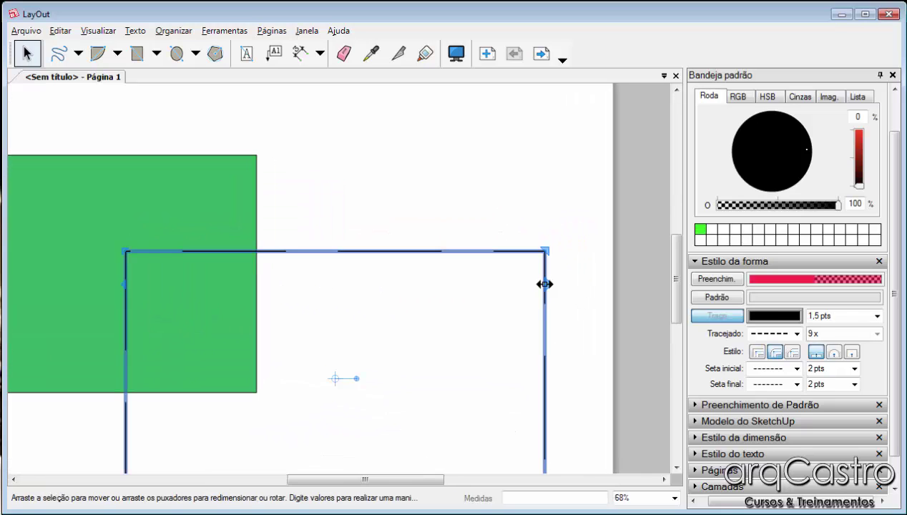
{"action": "left_click", "coordinate": [792, 334]}
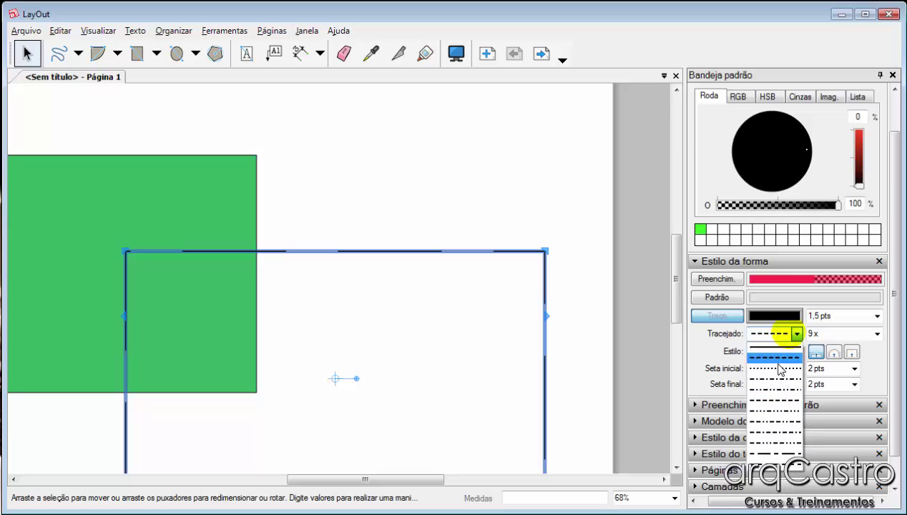
{"action": "left_click", "coordinate": [779, 349]}
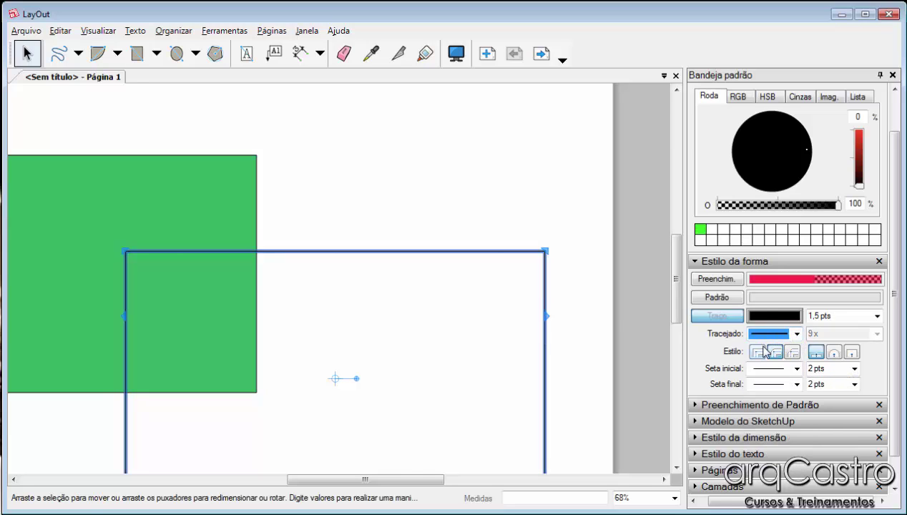
{"action": "left_click", "coordinate": [628, 317]}
Try the third corner style on the front rectangle's stroke, then set the first corner style and the second end style
{"action": "left_click", "coordinate": [538, 277]}
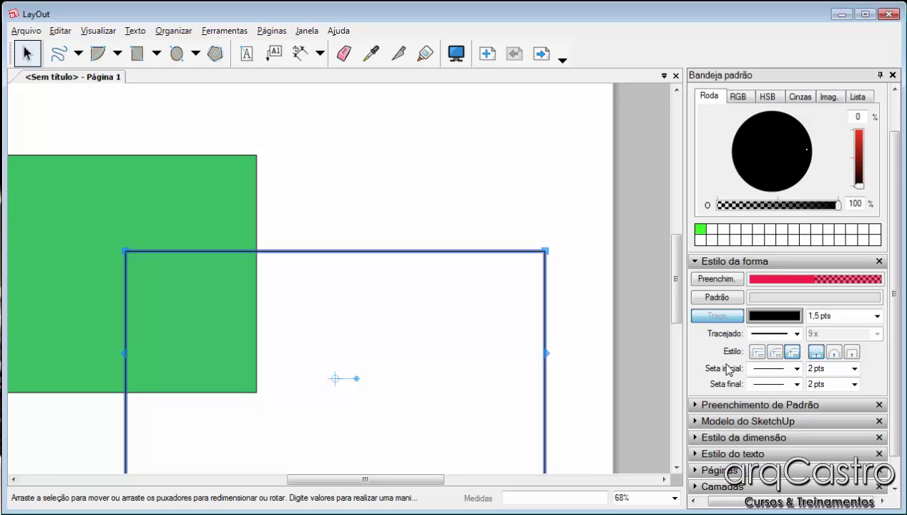
{"action": "left_click", "coordinate": [756, 352]}
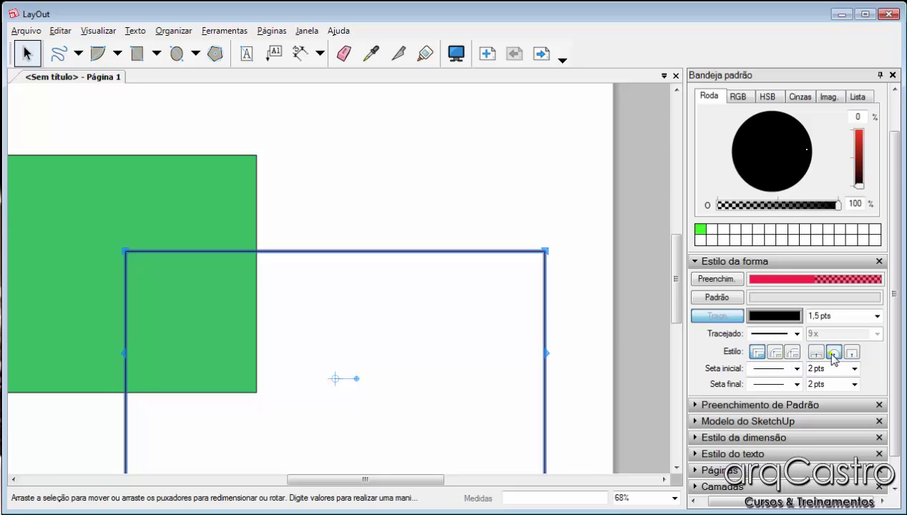
{"action": "left_click", "coordinate": [610, 301]}
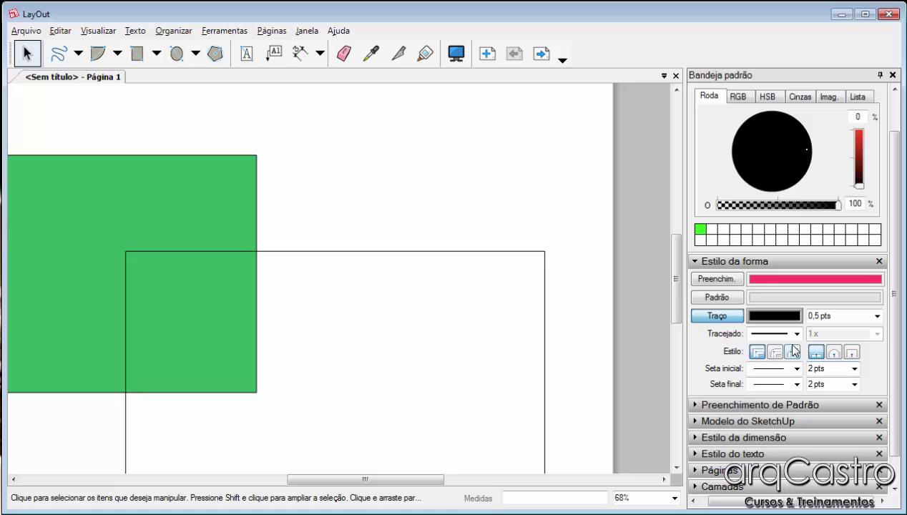
Select the green rectangle and make its fill the colour being edited
{"action": "left_click_drag", "start_coordinate": [894, 293], "coordinate": [897, 352]}
{"action": "left_click", "coordinate": [706, 229]}
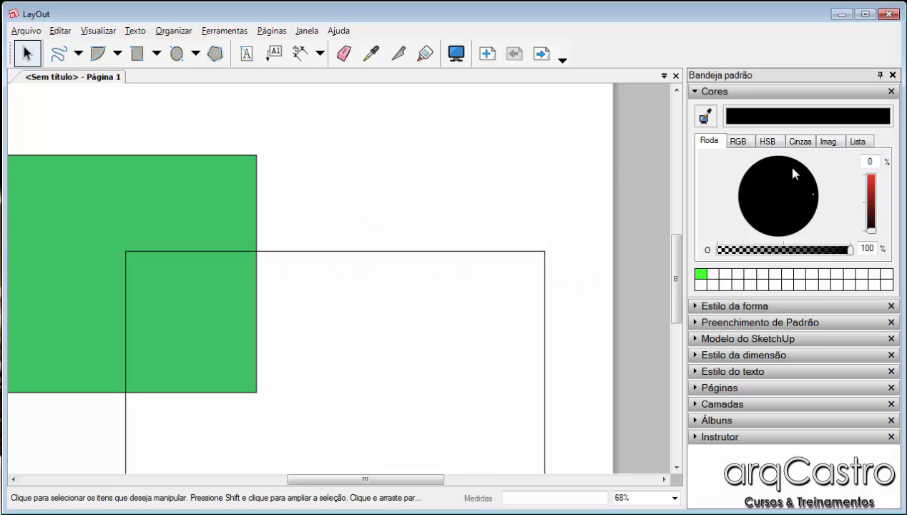
{"action": "left_click", "coordinate": [474, 356]}
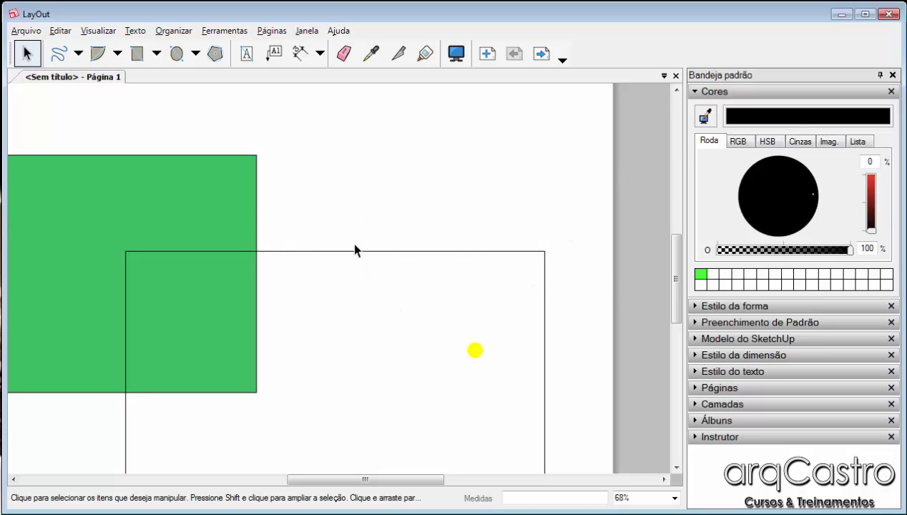
{"action": "left_click", "coordinate": [254, 217]}
{"action": "scroll", "coordinate": [498, 185], "scroll_direction": "down", "scroll_amount": 2}
{"action": "scroll", "coordinate": [229, 214], "scroll_direction": "up", "scroll_amount": 2}
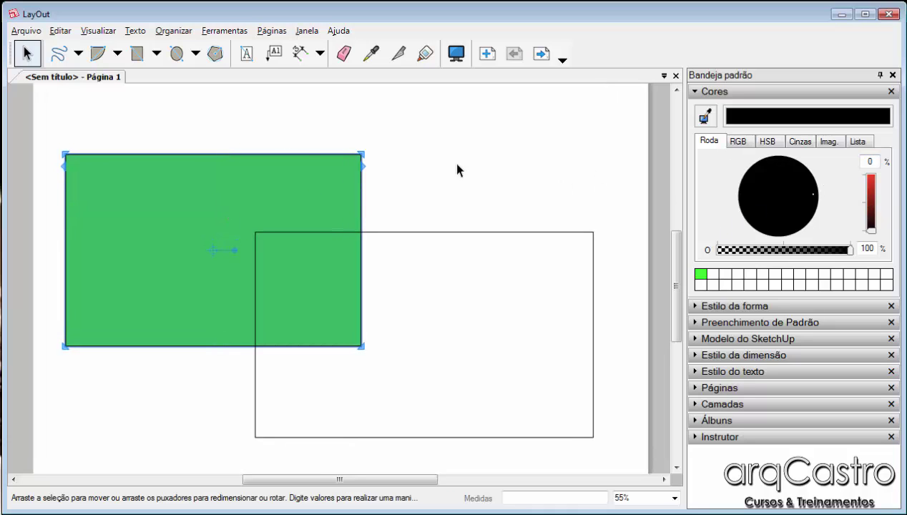
{"action": "left_click", "coordinate": [713, 312]}
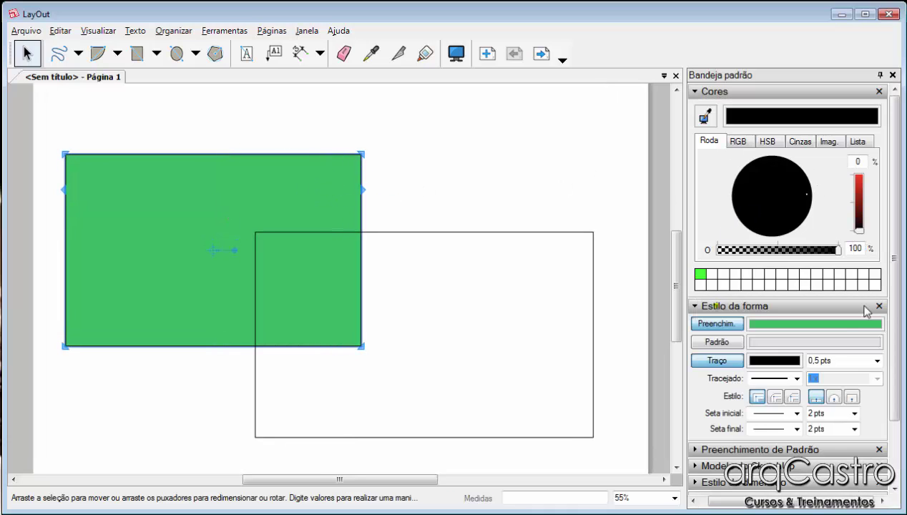
{"action": "left_click", "coordinate": [738, 326]}
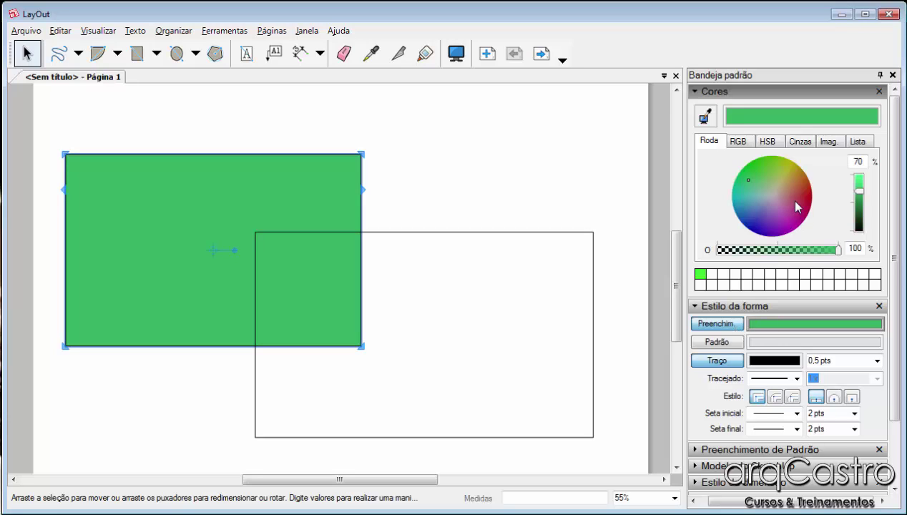
Try RGB fill values of red 30, green 79 and blue 148 on the selected rectangle, then increase the red for purple
{"action": "left_click", "coordinate": [738, 141]}
{"action": "left_click_drag", "start_coordinate": [730, 172], "coordinate": [721, 172]}
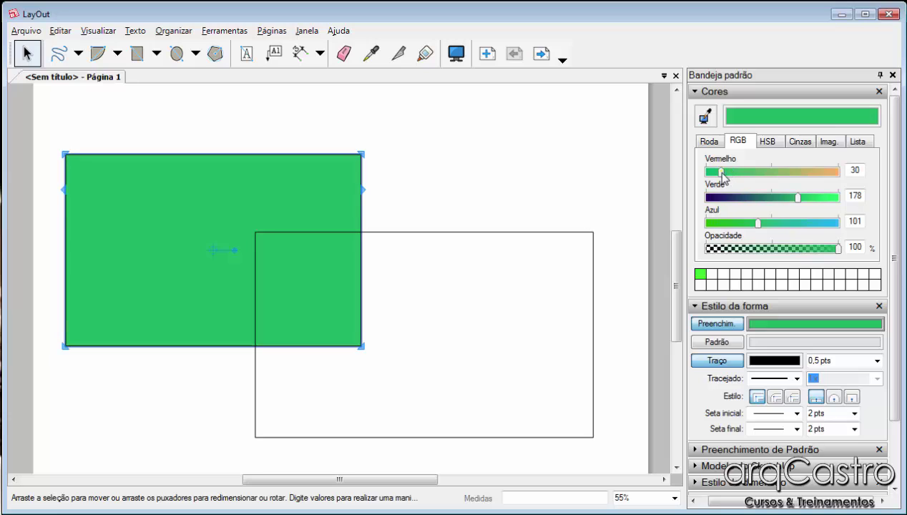
{"action": "left_click_drag", "start_coordinate": [754, 200], "coordinate": [748, 197]}
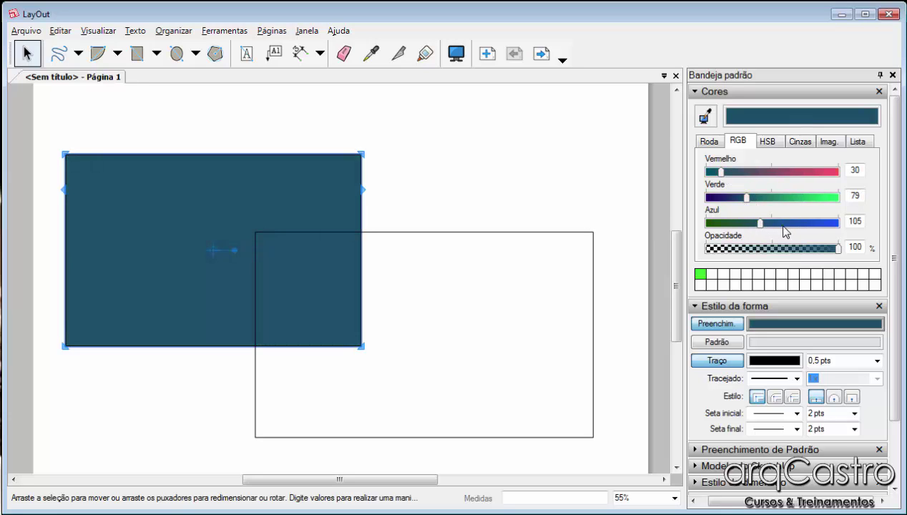
{"action": "left_click", "coordinate": [784, 226]}
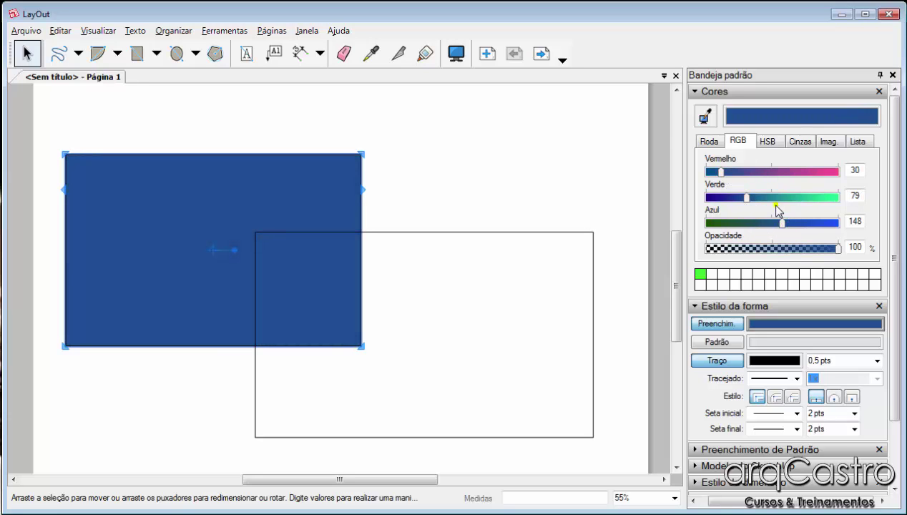
{"action": "left_click", "coordinate": [774, 172]}
Try an HSB fill with hue 167, saturation 54 and brightness 37, then a gray shade on the selected rectangle
{"action": "left_click", "coordinate": [767, 142]}
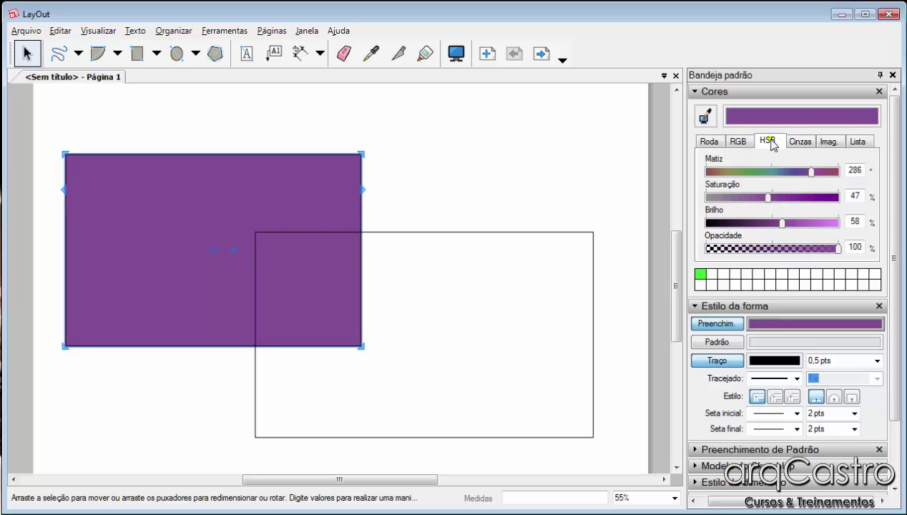
{"action": "left_click", "coordinate": [767, 173]}
{"action": "left_click", "coordinate": [776, 197]}
{"action": "left_click", "coordinate": [758, 223]}
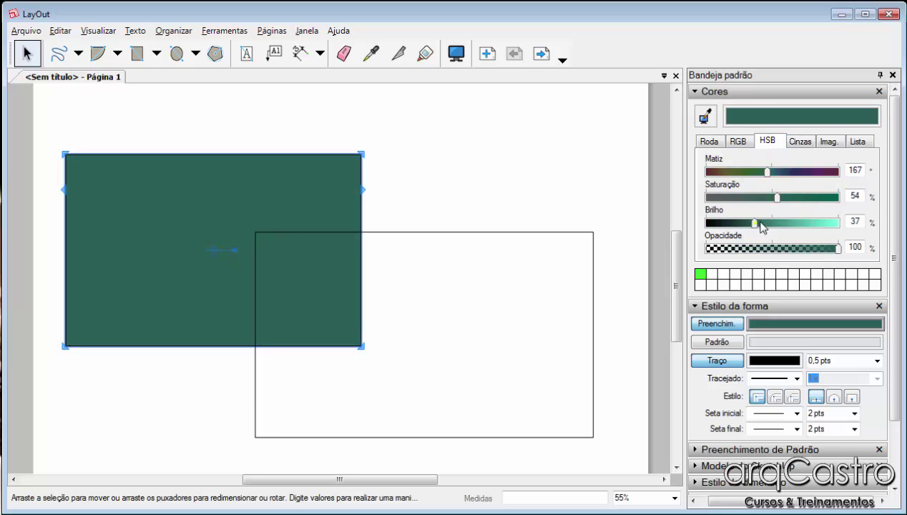
{"action": "left_click", "coordinate": [801, 143]}
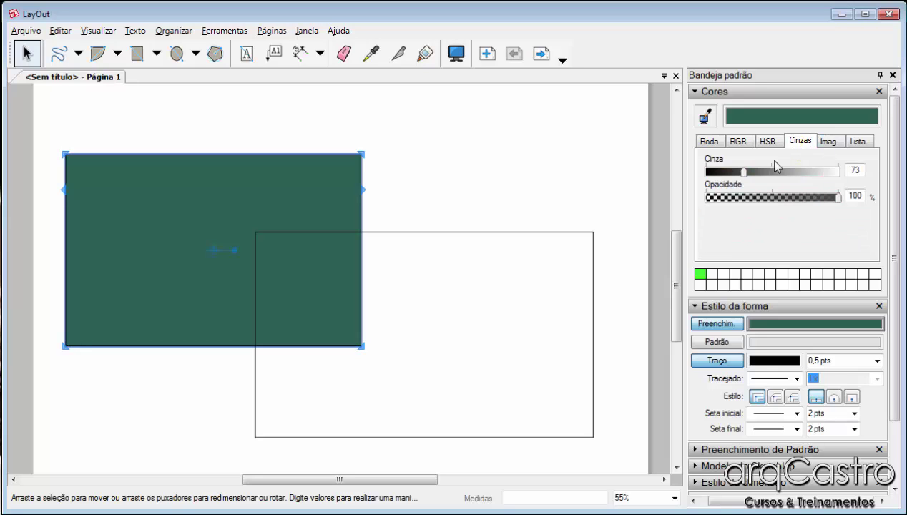
{"action": "mouse_move", "coordinate": [743, 173]}
{"action": "left_mouse_down"}
{"action": "mouse_move", "coordinate": [731, 173]}
{"action": "mouse_move", "coordinate": [751, 174]}
{"action": "left_mouse_up"}
Sample several colours from the image spectrum for the selected rectangle's fill, finishing with magenta
{"action": "left_click", "coordinate": [828, 141]}
{"action": "left_click", "coordinate": [737, 187]}
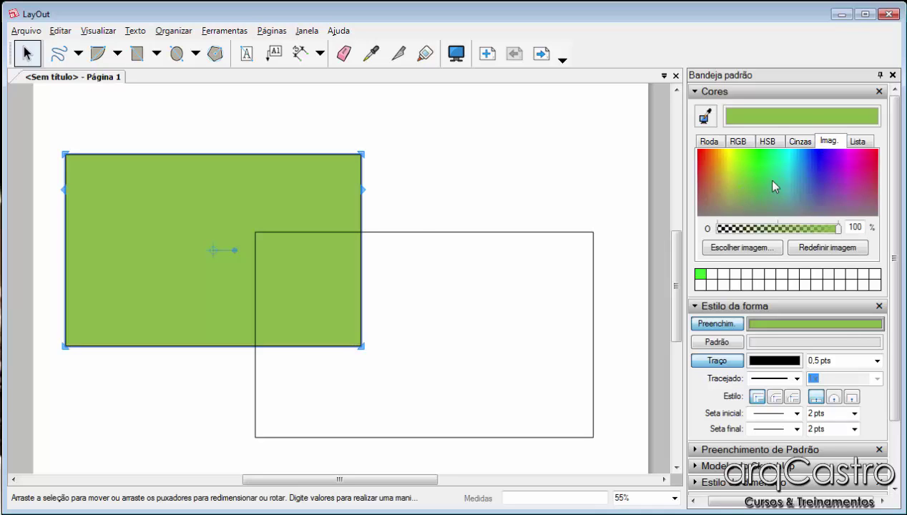
{"action": "left_click", "coordinate": [818, 168]}
{"action": "left_click", "coordinate": [842, 179]}
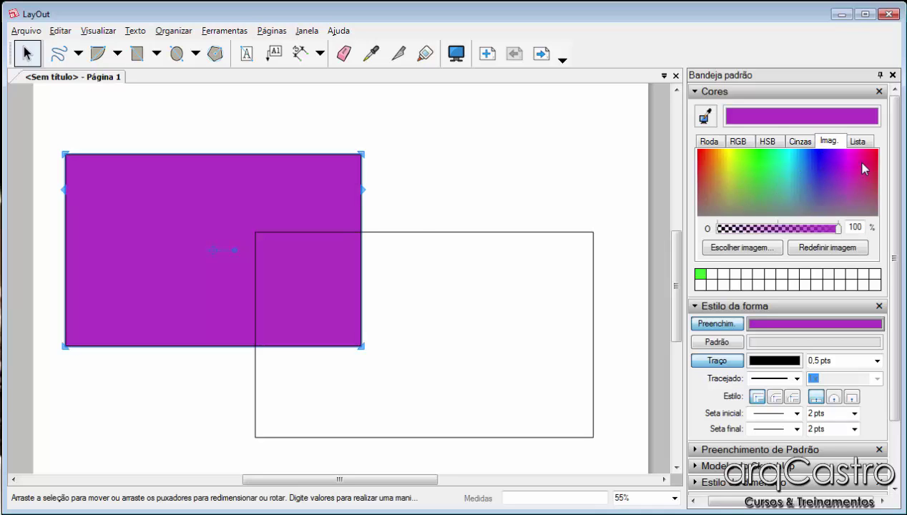
{"action": "left_click", "coordinate": [862, 164]}
Examine the named colour list, the image spectrum and the magenta fill's individual RGB values, then view the page with nothing selected
{"action": "left_click", "coordinate": [859, 143]}
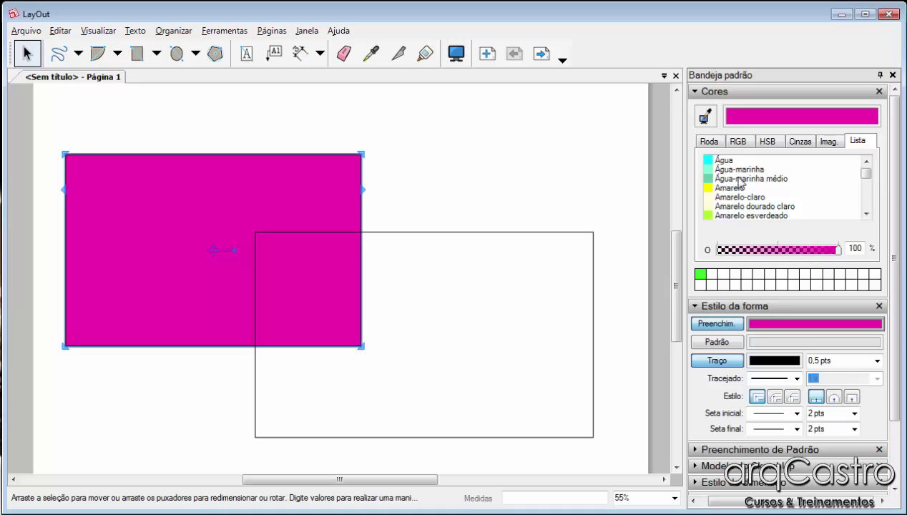
{"action": "left_click", "coordinate": [828, 146]}
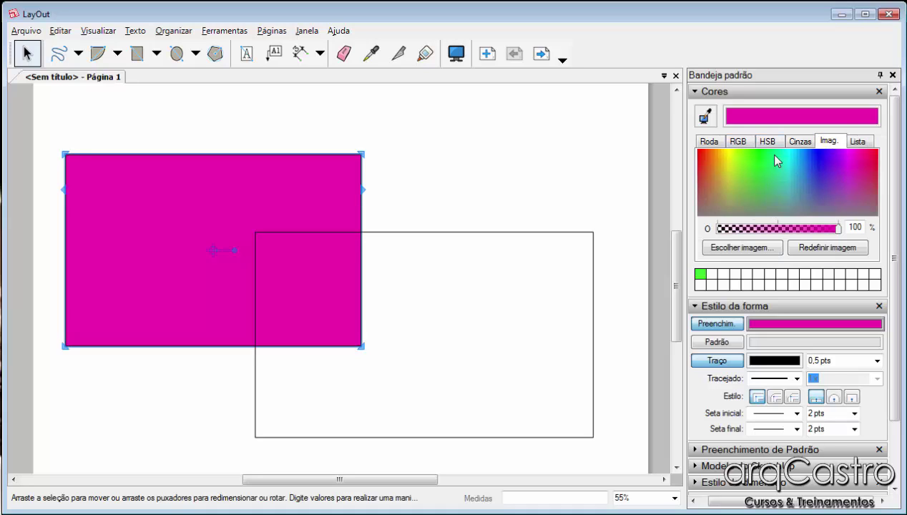
{"action": "left_click", "coordinate": [728, 141]}
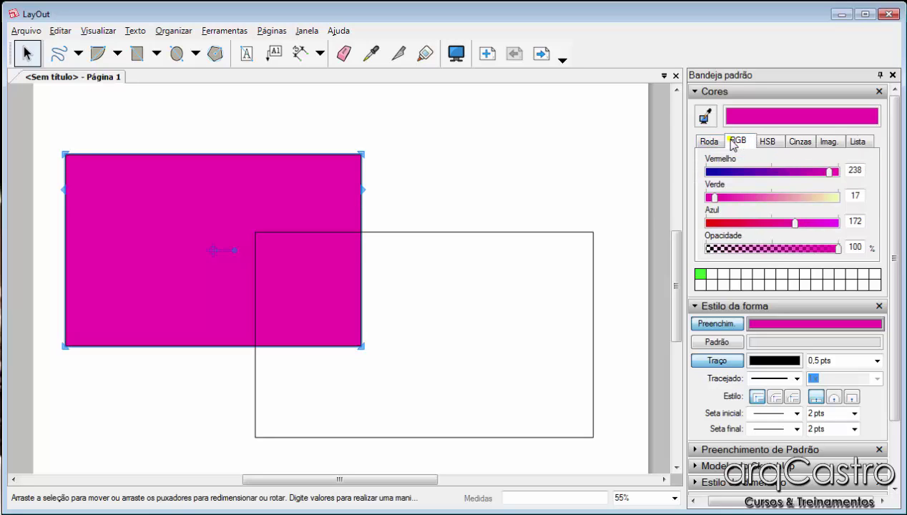
{"action": "double_click", "coordinate": [864, 172]}
{"action": "double_click", "coordinate": [862, 196]}
{"action": "double_click", "coordinate": [863, 221]}
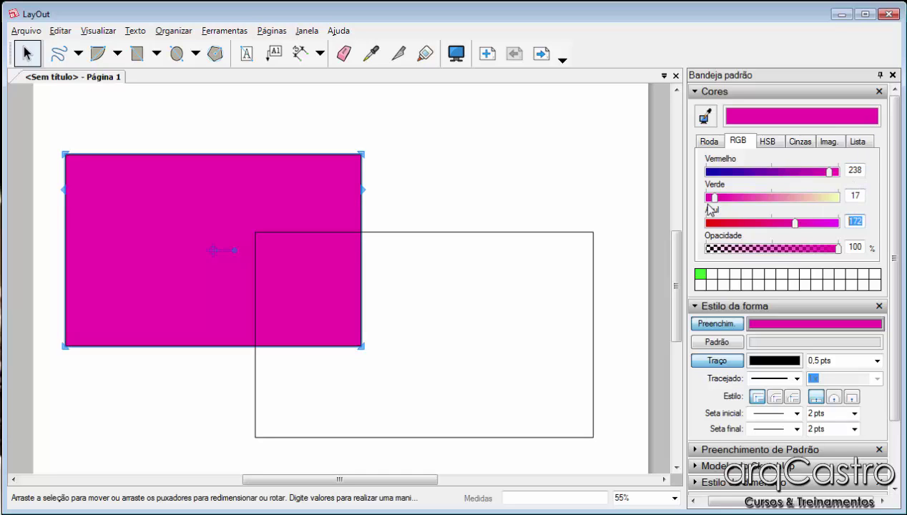
{"action": "left_click", "coordinate": [501, 204]}
{"action": "scroll", "coordinate": [491, 201], "scroll_direction": "down", "scroll_amount": 3}
{"action": "scroll", "coordinate": [484, 204], "scroll_direction": "down", "scroll_amount": 2}
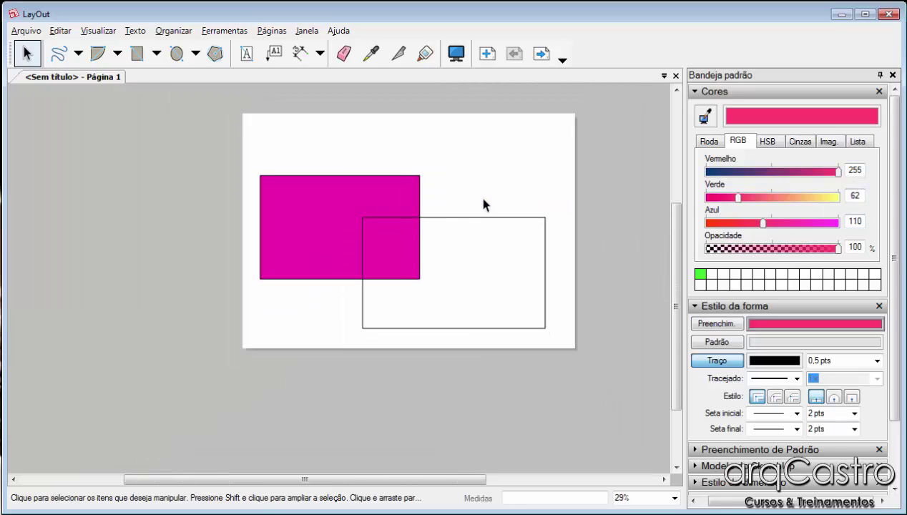
{"action": "scroll", "coordinate": [488, 179], "scroll_direction": "up", "scroll_amount": 2}
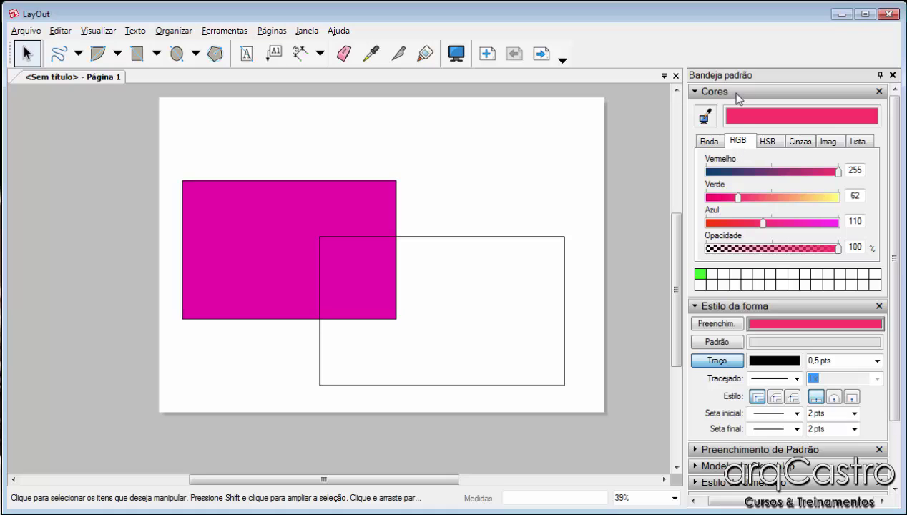
Try collapsing and expanding the Cores section of the tray several times
{"action": "left_click", "coordinate": [729, 92]}
{"action": "left_click", "coordinate": [695, 93]}
{"action": "left_click", "coordinate": [694, 93]}
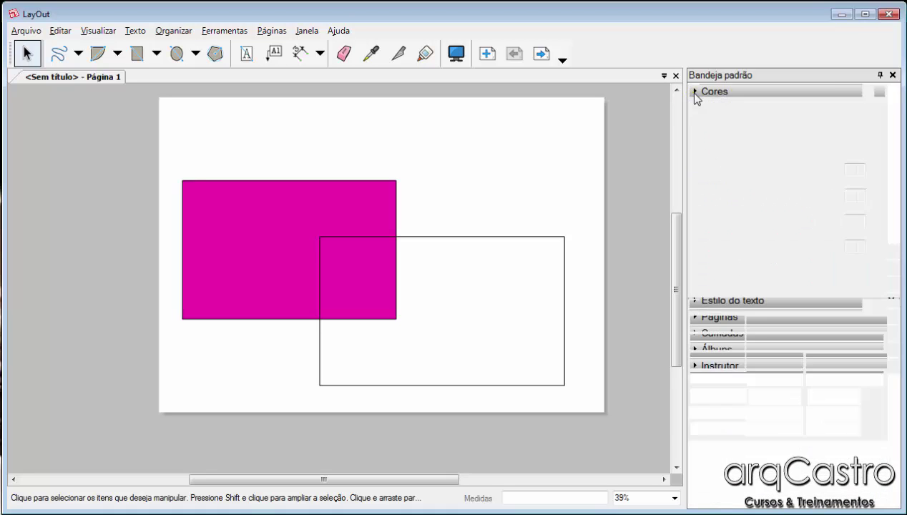
{"action": "left_click", "coordinate": [695, 93]}
{"action": "left_click", "coordinate": [695, 93]}
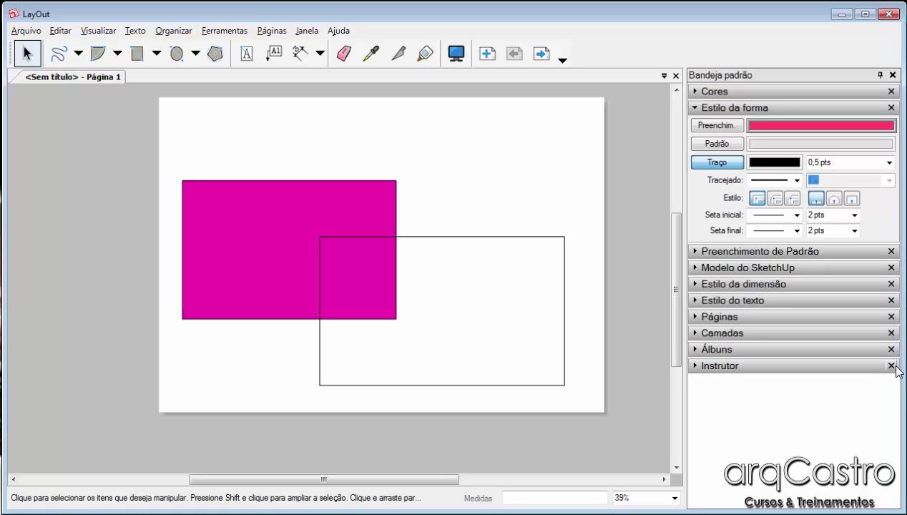
Check which tray panels are enabled, remove the Cores panel from the tray and collapse Estilo da forma
{"action": "left_click", "coordinate": [308, 31]}
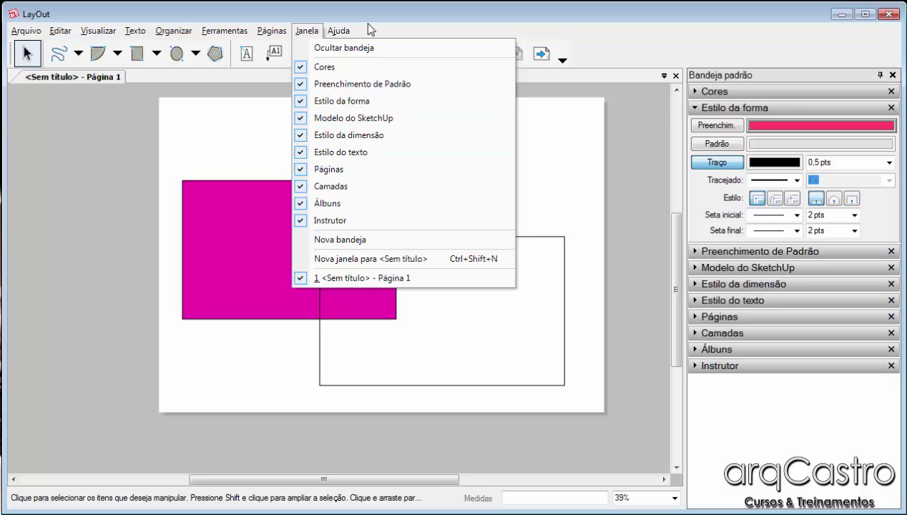
{"action": "left_click", "coordinate": [429, 6]}
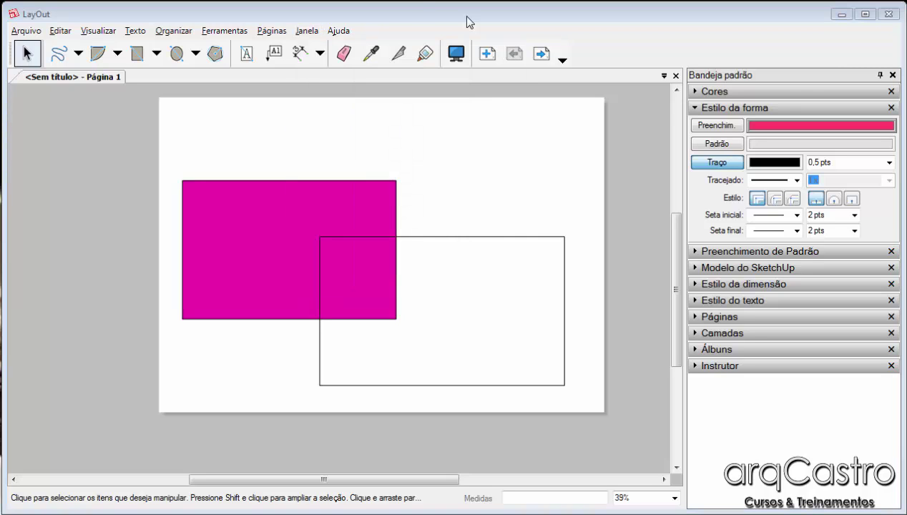
{"action": "left_click", "coordinate": [890, 92]}
{"action": "left_click", "coordinate": [694, 94]}
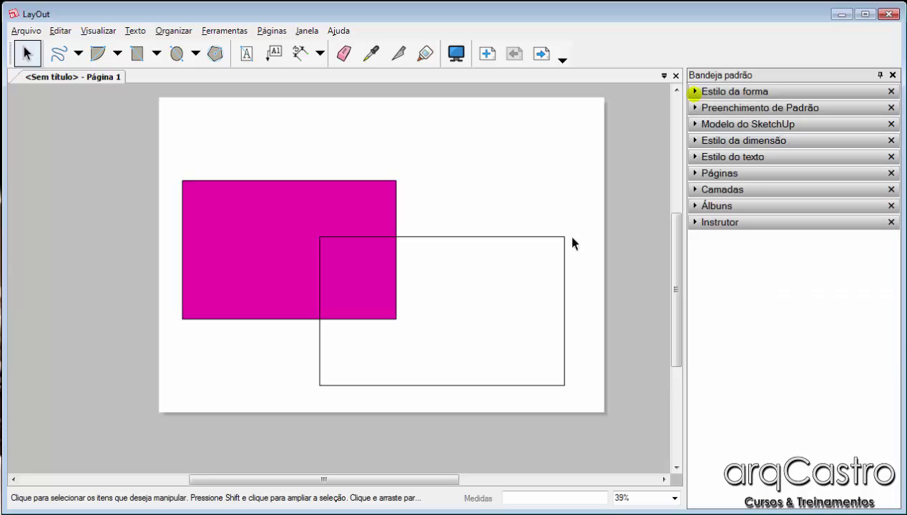
Restore the Cores panel, move it above Estilo da forma in the tray, and switch it to the colour wheel
{"action": "left_click", "coordinate": [305, 31]}
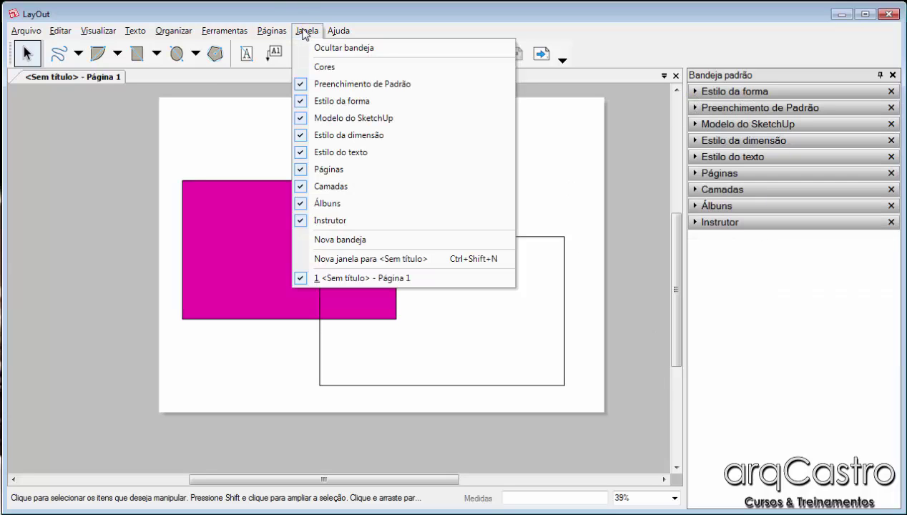
{"action": "left_click", "coordinate": [319, 69]}
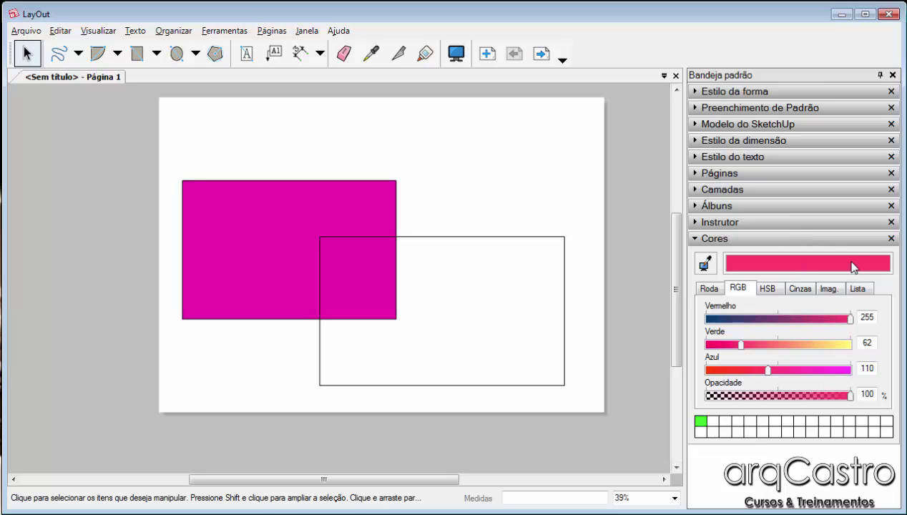
{"action": "left_click_drag", "start_coordinate": [814, 239], "coordinate": [811, 87]}
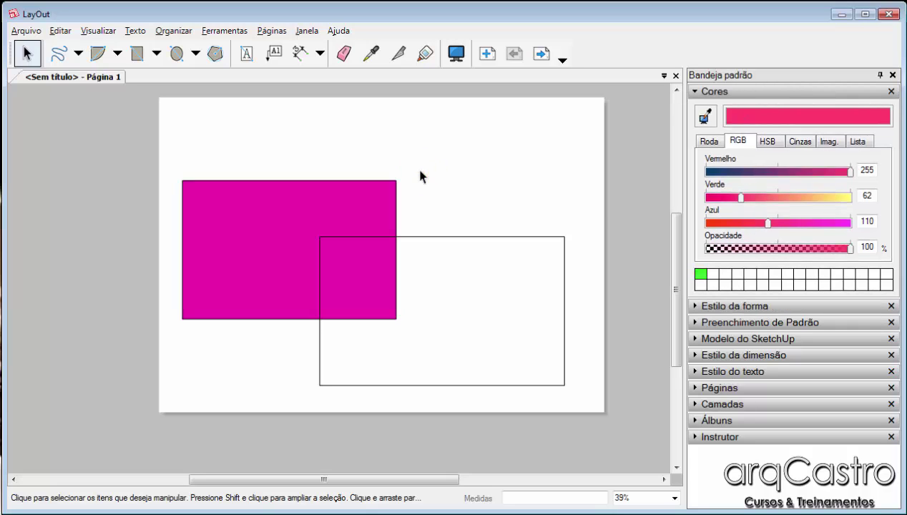
{"action": "left_click", "coordinate": [710, 142]}
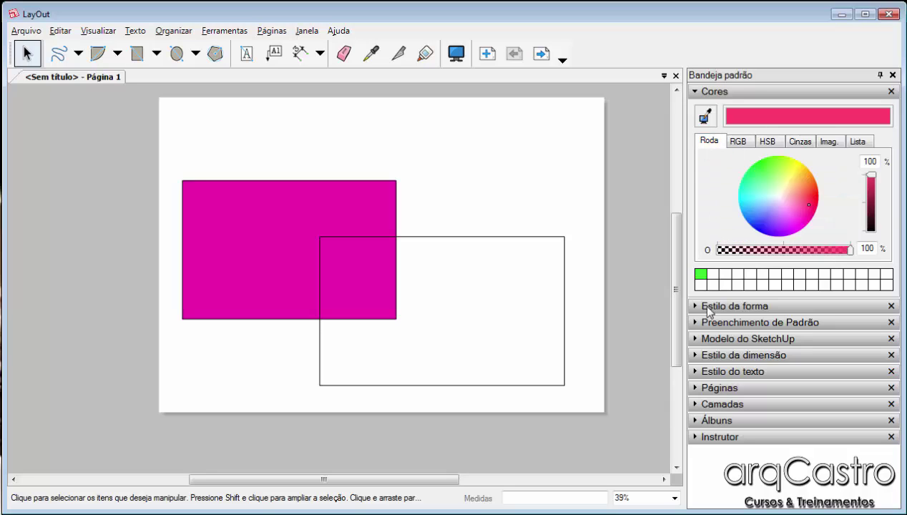
Collapse Cores and try switching the magenta rectangle's fill off and on again in Estilo da forma
{"action": "left_click", "coordinate": [695, 91]}
{"action": "left_click", "coordinate": [334, 192]}
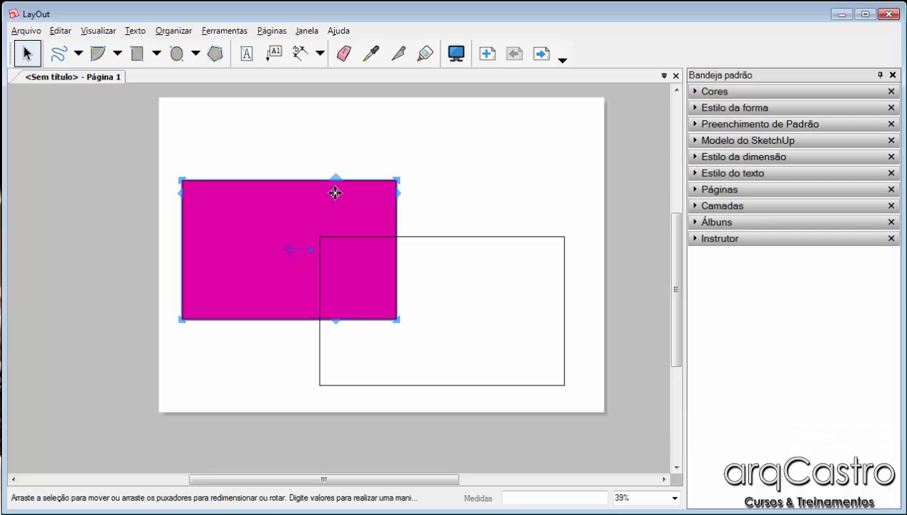
{"action": "left_click", "coordinate": [699, 107]}
{"action": "left_click", "coordinate": [718, 127]}
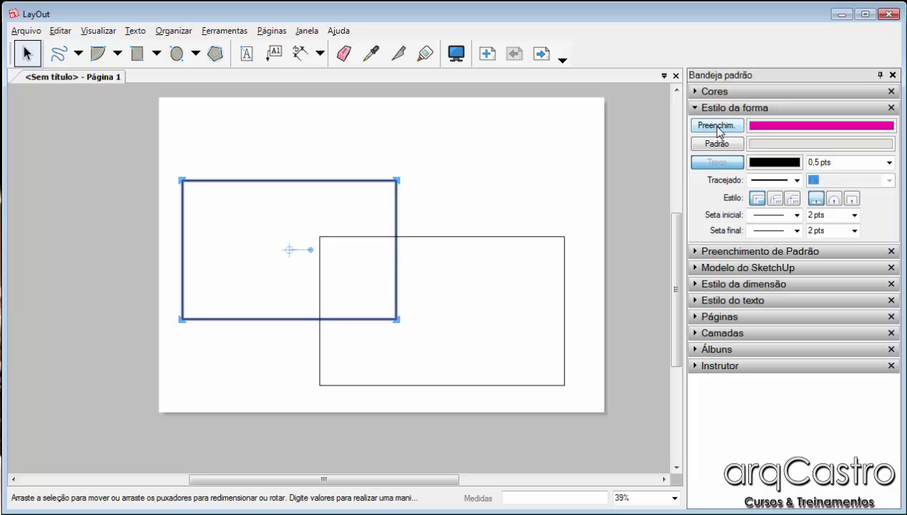
{"action": "left_click", "coordinate": [717, 126]}
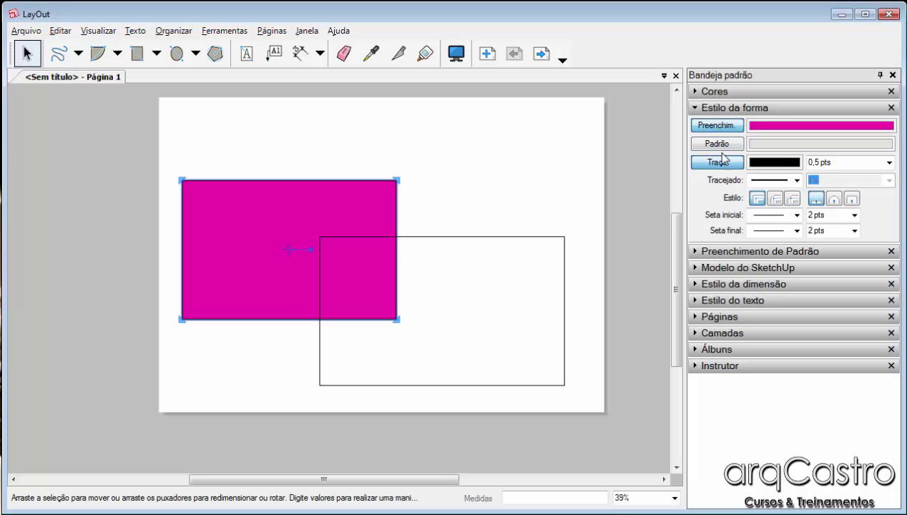
{"action": "left_click", "coordinate": [694, 109]}
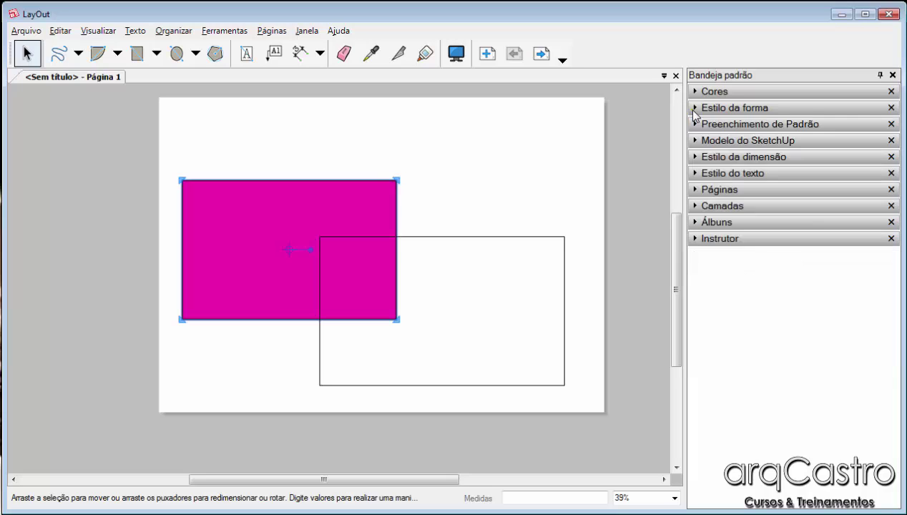
Apply the Entrelaçado pattern from Blocos geométricos, Traçado de linhas preto, to the unfilled rectangle and set its scale to 2x
{"action": "left_click", "coordinate": [693, 124]}
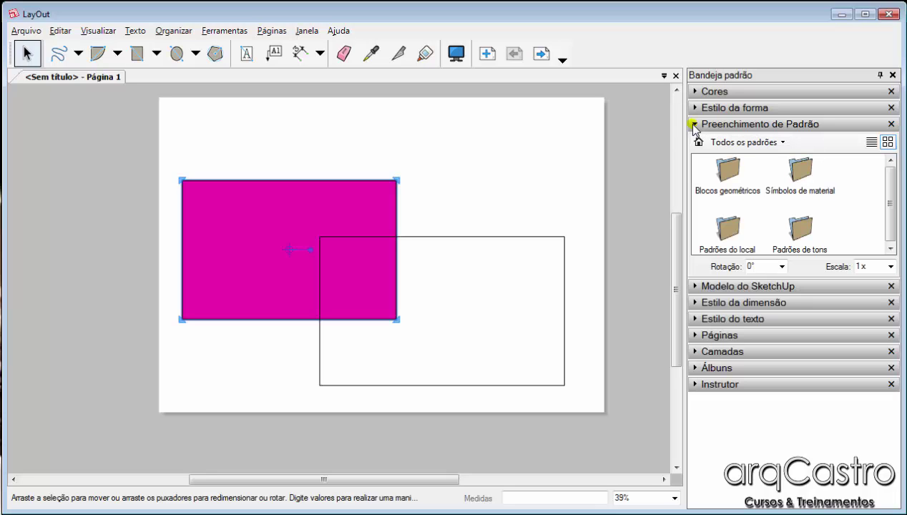
{"action": "left_click", "coordinate": [542, 245]}
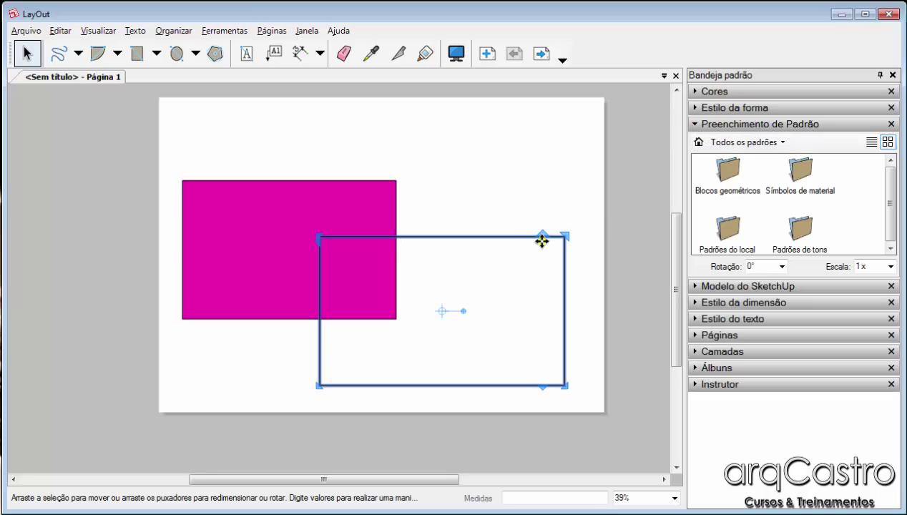
{"action": "double_click", "coordinate": [728, 168]}
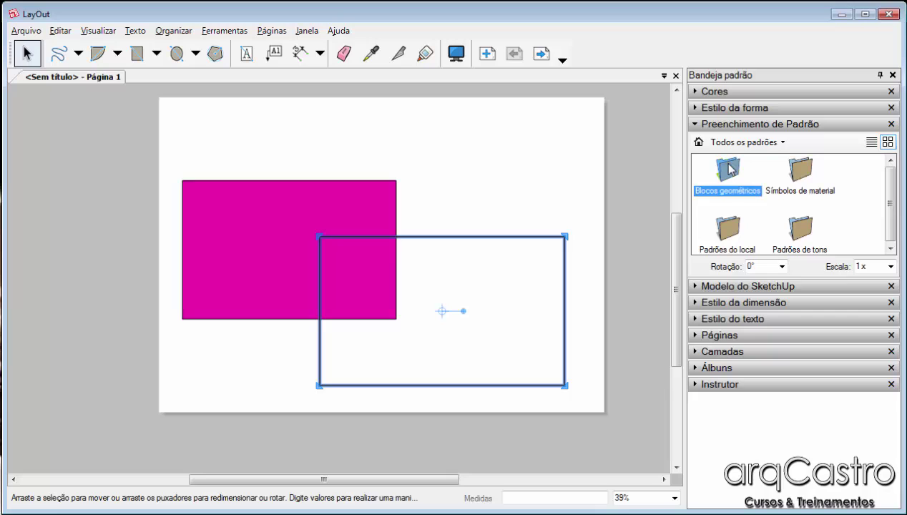
{"action": "left_click", "coordinate": [728, 170]}
{"action": "double_click", "coordinate": [746, 169]}
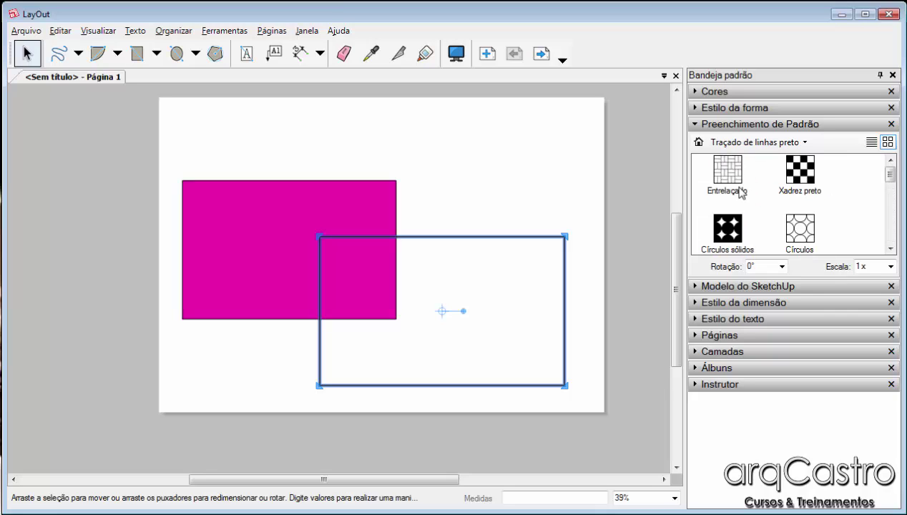
{"action": "left_click", "coordinate": [734, 172]}
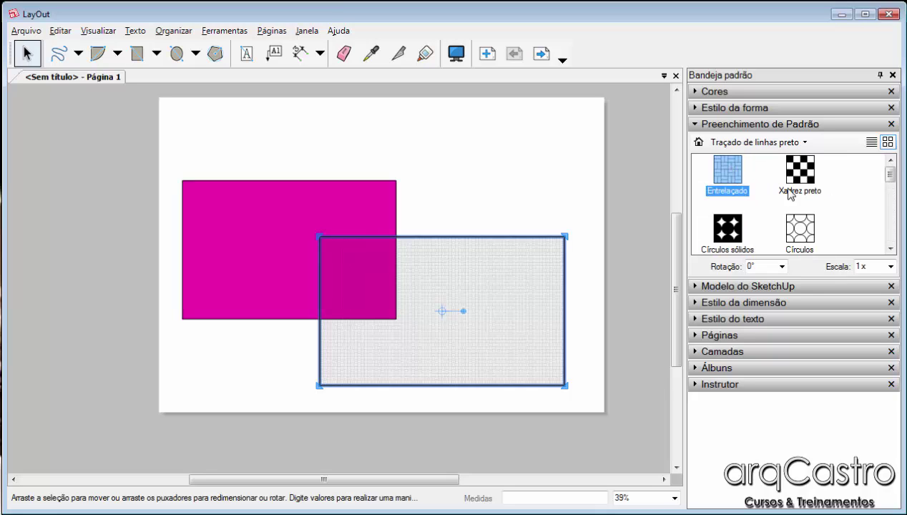
{"action": "left_click", "coordinate": [891, 266]}
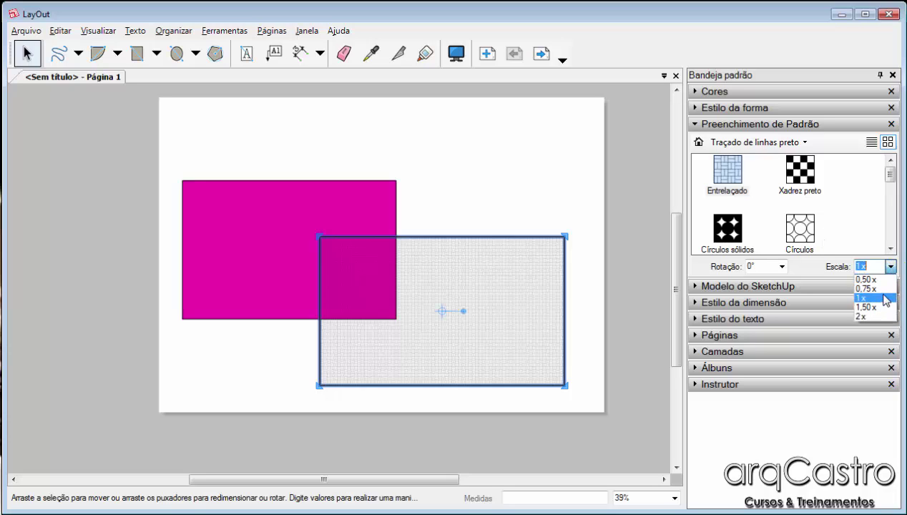
{"action": "left_click", "coordinate": [884, 316]}
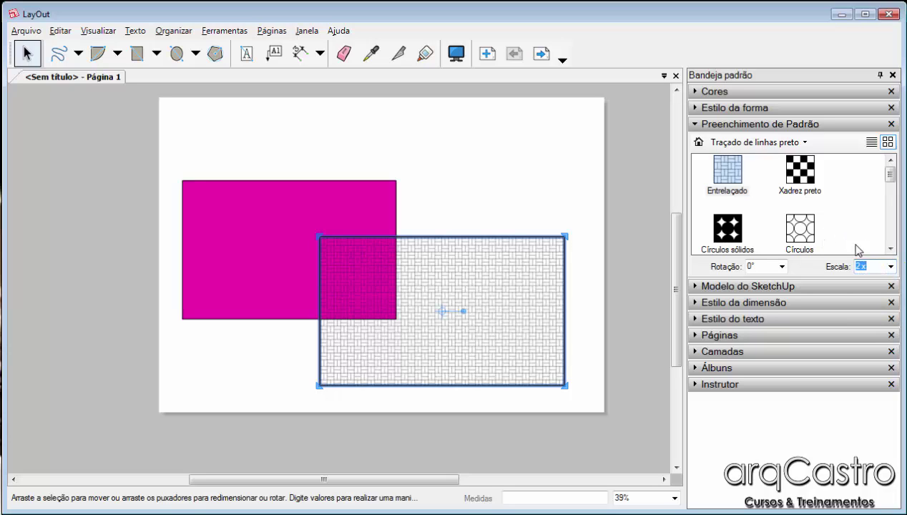
Try the Xadrez preto, Círculos, Círculos sólidos pretos, Retângulos em operação 4x1 and Retângulos empilhados 1x1 patterns on the selected rectangle, then deselect it
{"action": "left_click", "coordinate": [791, 187]}
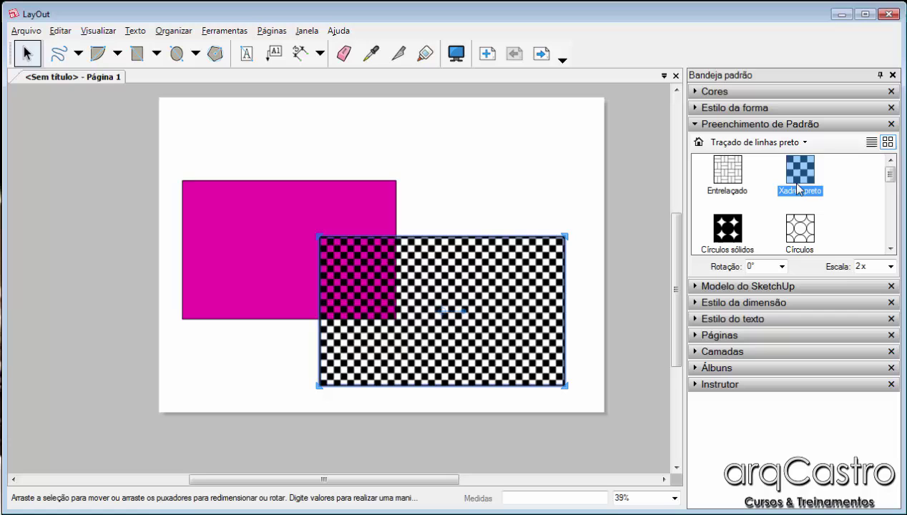
{"action": "left_click", "coordinate": [799, 229]}
{"action": "left_click", "coordinate": [726, 225]}
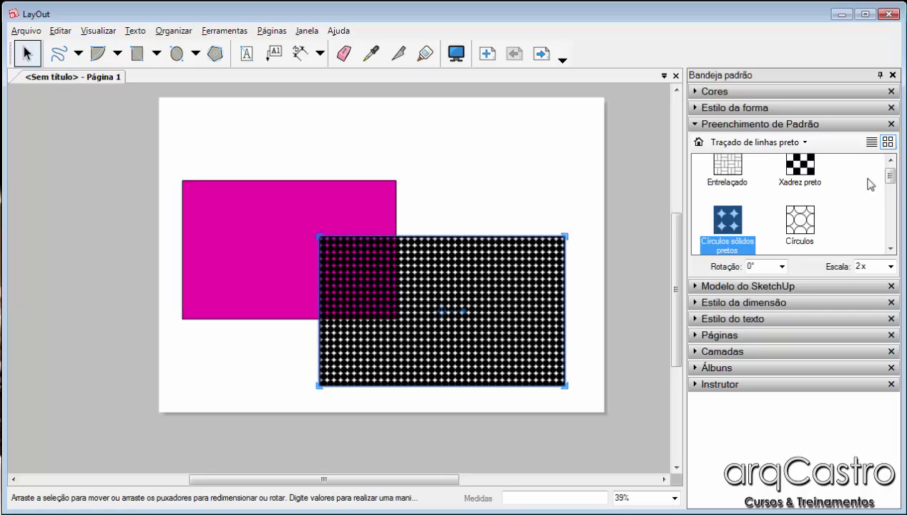
{"action": "scroll", "coordinate": [892, 181], "scroll_direction": "down", "scroll_amount": 3}
{"action": "left_click", "coordinate": [744, 212]}
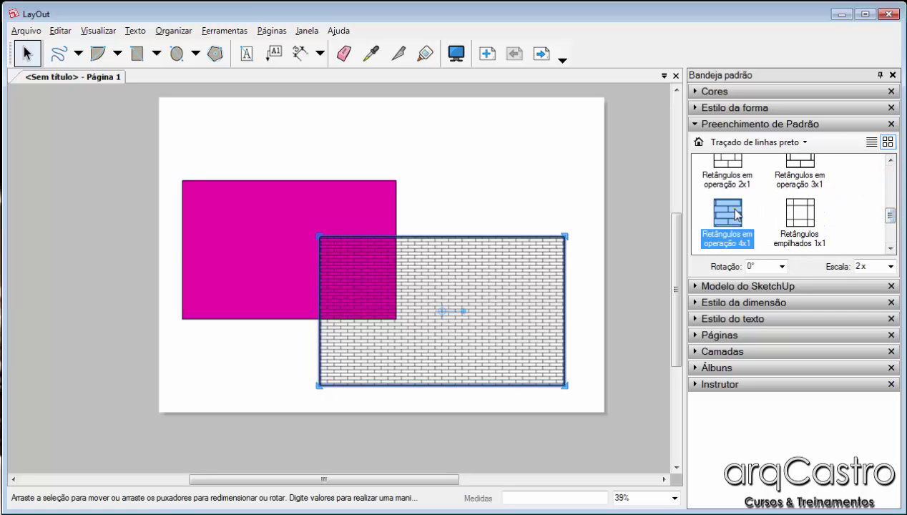
{"action": "left_click", "coordinate": [793, 218]}
{"action": "left_click", "coordinate": [497, 146]}
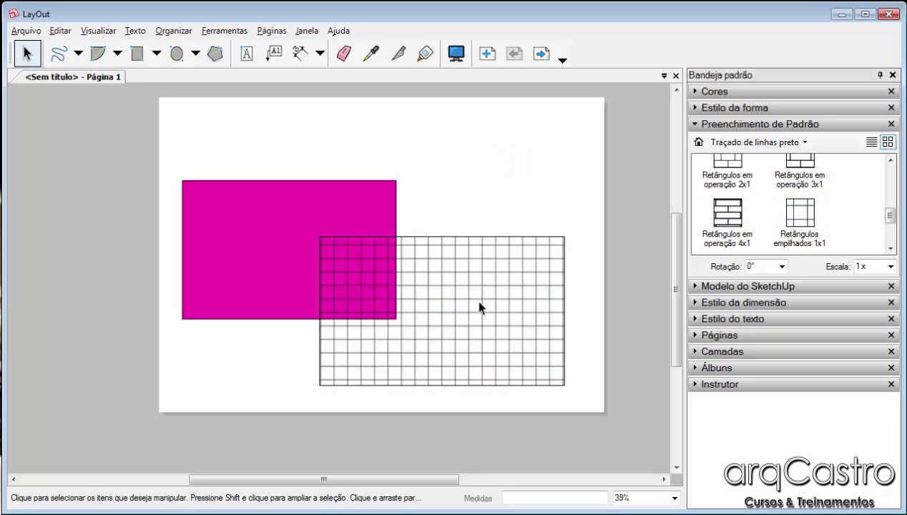
Change the lower rectangle's pattern to Moinho and deselect it
{"action": "left_click", "coordinate": [501, 299]}
{"action": "scroll", "coordinate": [880, 215], "scroll_direction": "down", "scroll_amount": 2}
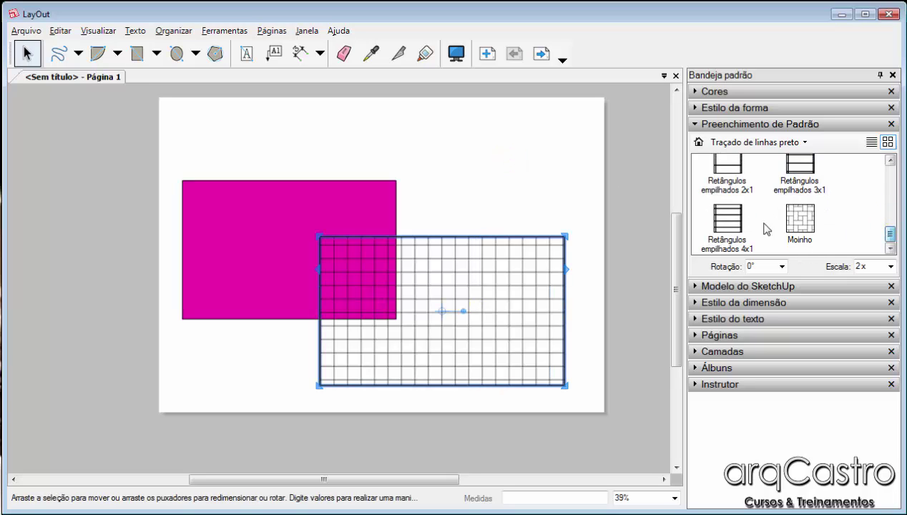
{"action": "left_click", "coordinate": [794, 215]}
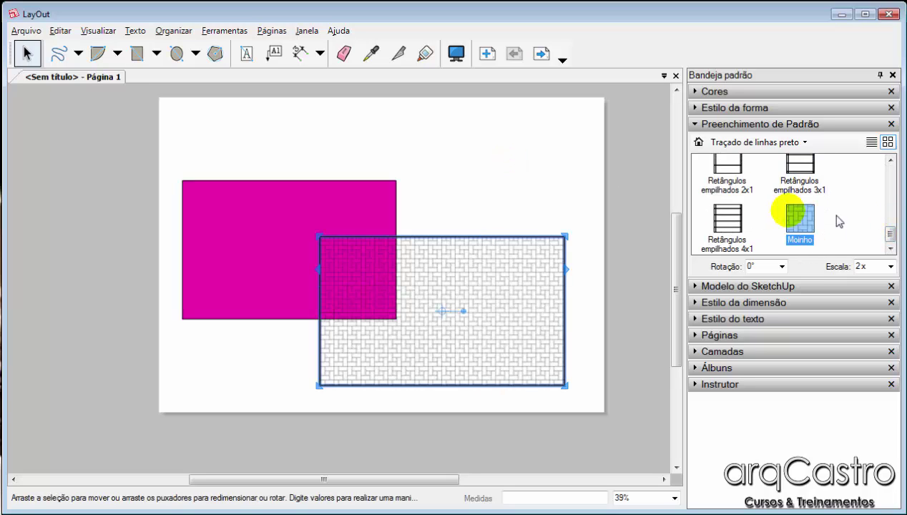
{"action": "left_click", "coordinate": [528, 190]}
Apply the Retângulos empilhados 2x1 pattern to the magenta rectangle and inspect both patterned shapes up close
{"action": "left_click", "coordinate": [395, 184]}
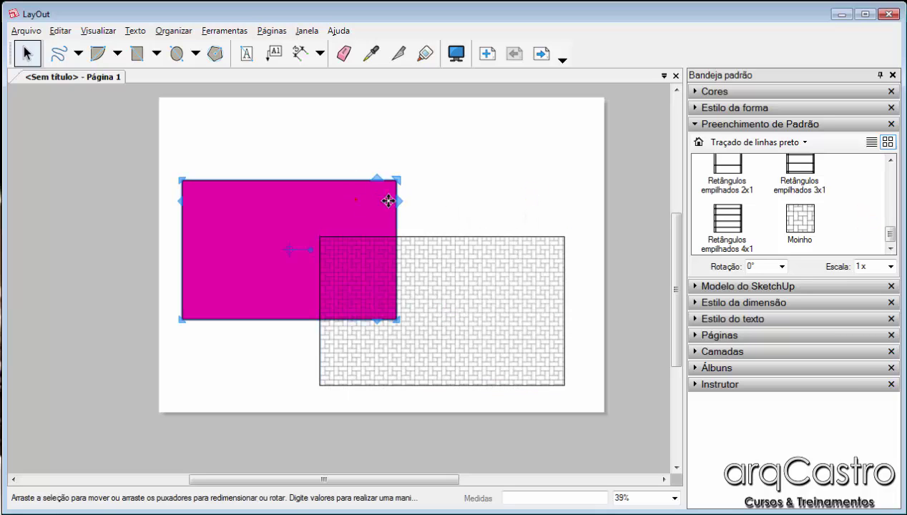
{"action": "left_click", "coordinate": [727, 166]}
{"action": "left_click", "coordinate": [581, 184]}
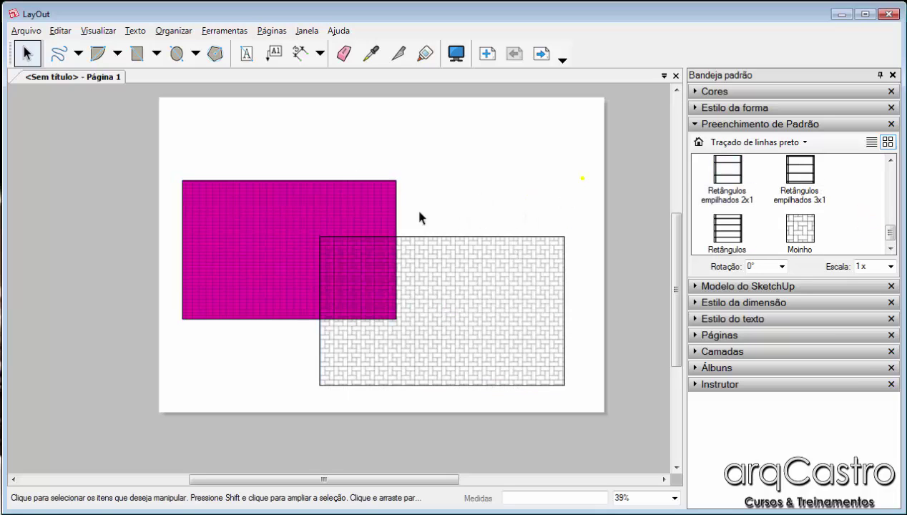
{"action": "scroll", "coordinate": [263, 224], "scroll_direction": "up", "scroll_amount": 4}
{"action": "scroll", "coordinate": [336, 173], "scroll_direction": "up", "scroll_amount": 2}
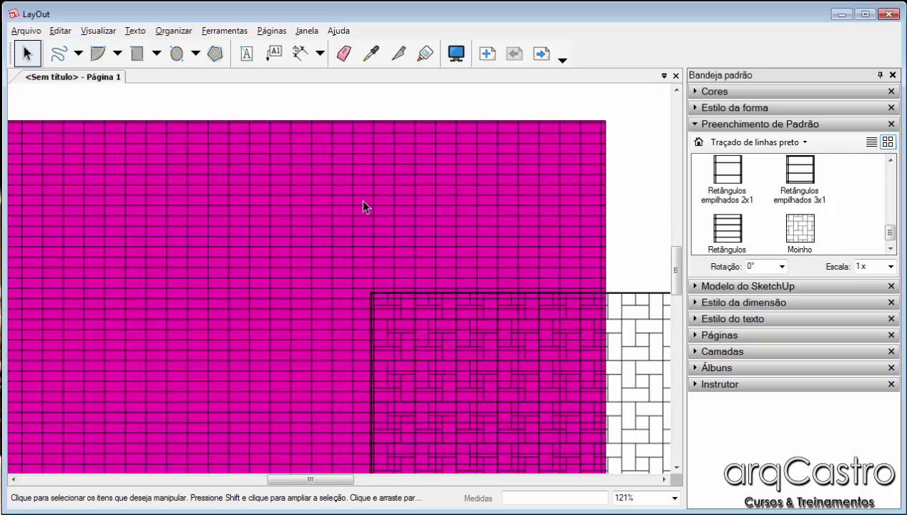
{"action": "scroll", "coordinate": [361, 205], "scroll_direction": "down", "scroll_amount": 4}
{"action": "scroll", "coordinate": [551, 372], "scroll_direction": "up", "scroll_amount": 3}
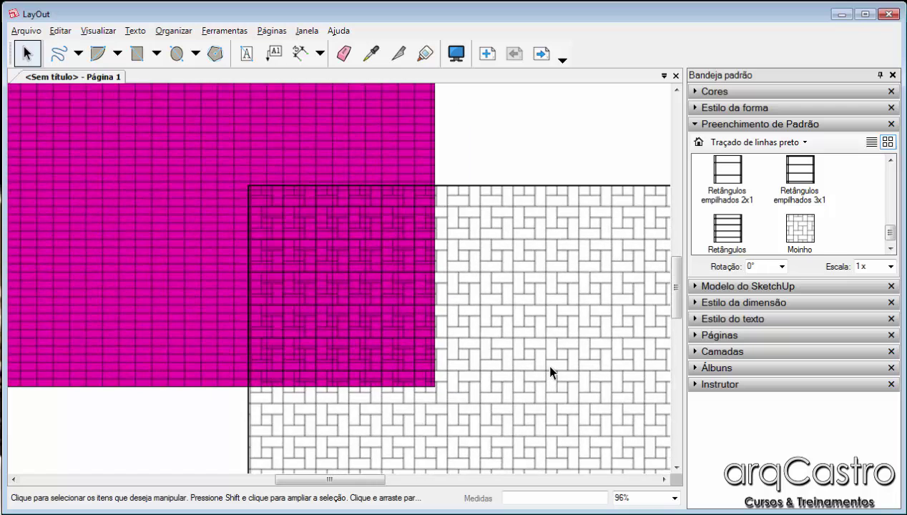
{"action": "scroll", "coordinate": [550, 373], "scroll_direction": "down", "scroll_amount": 4}
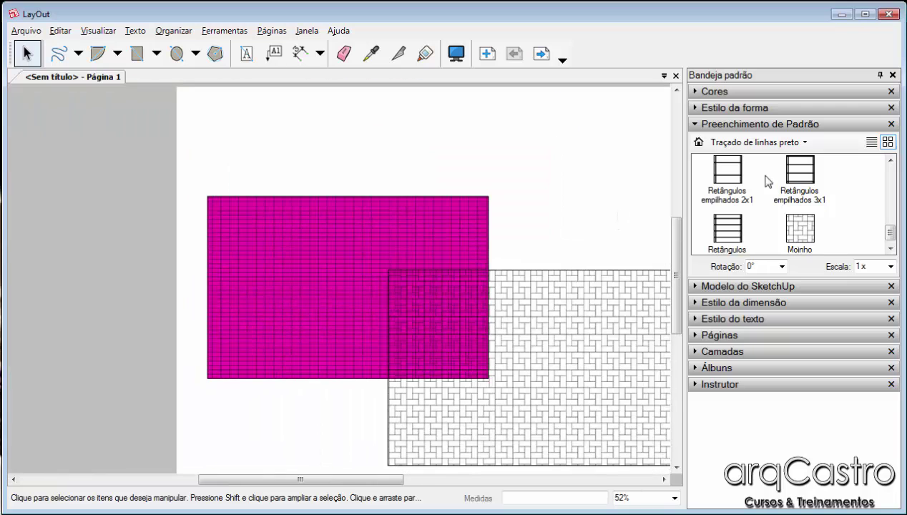
Switch the pattern collection to Símbolos de material and try Terra batida de adobe and Alumínio on the lower rectangle
{"action": "left_click", "coordinate": [699, 143]}
{"action": "left_click", "coordinate": [746, 144]}
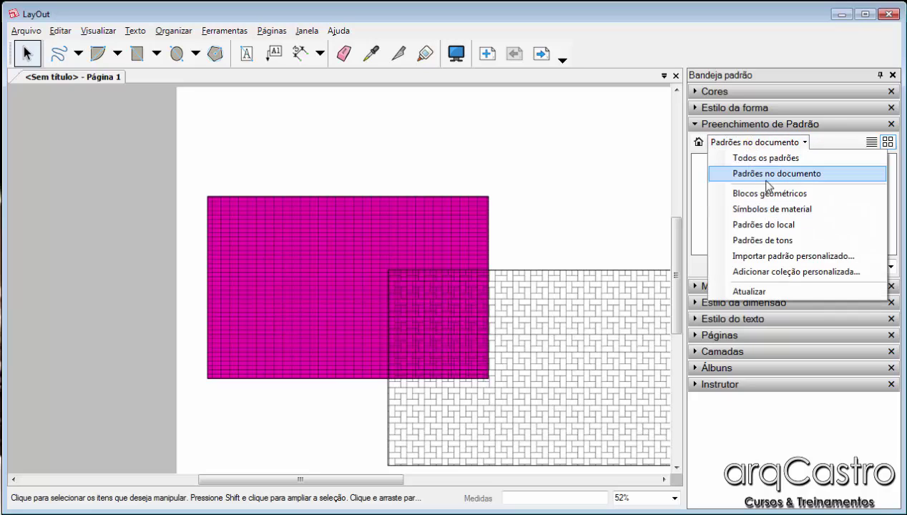
{"action": "left_click", "coordinate": [771, 209]}
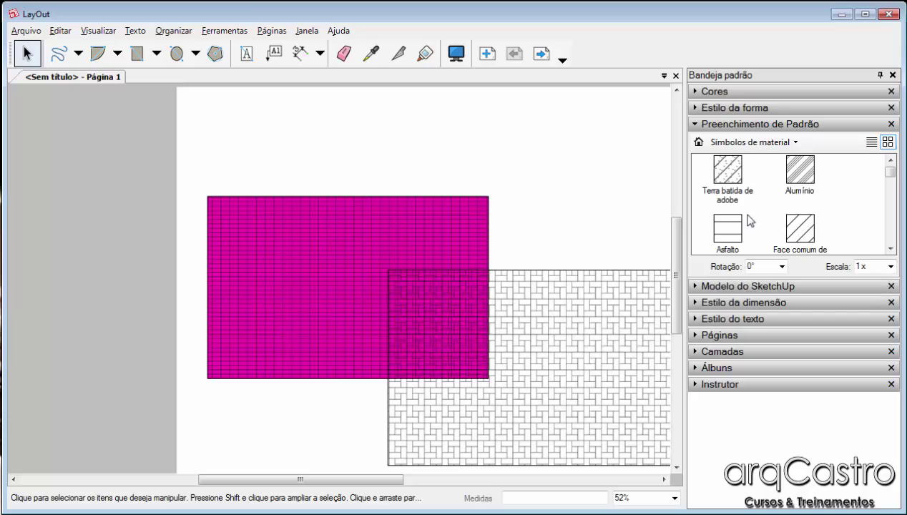
{"action": "left_click", "coordinate": [650, 276]}
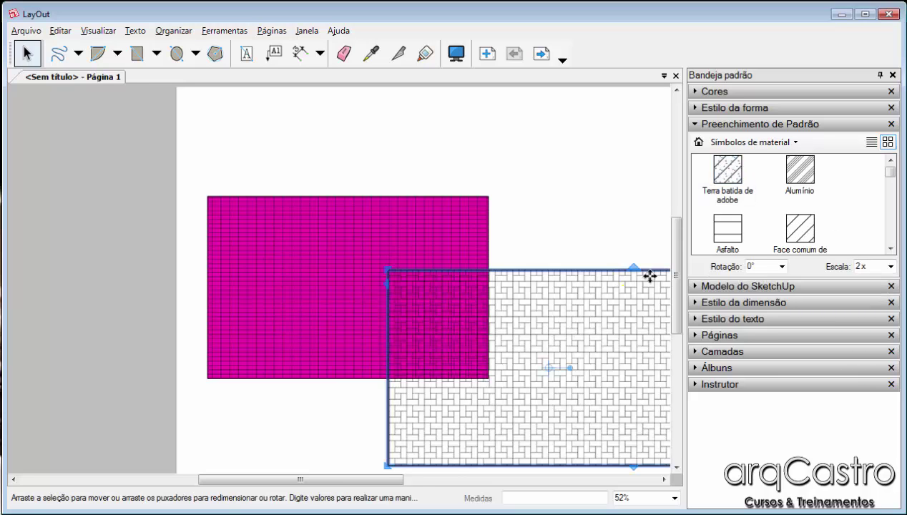
{"action": "left_click", "coordinate": [730, 176]}
{"action": "left_click", "coordinate": [795, 172]}
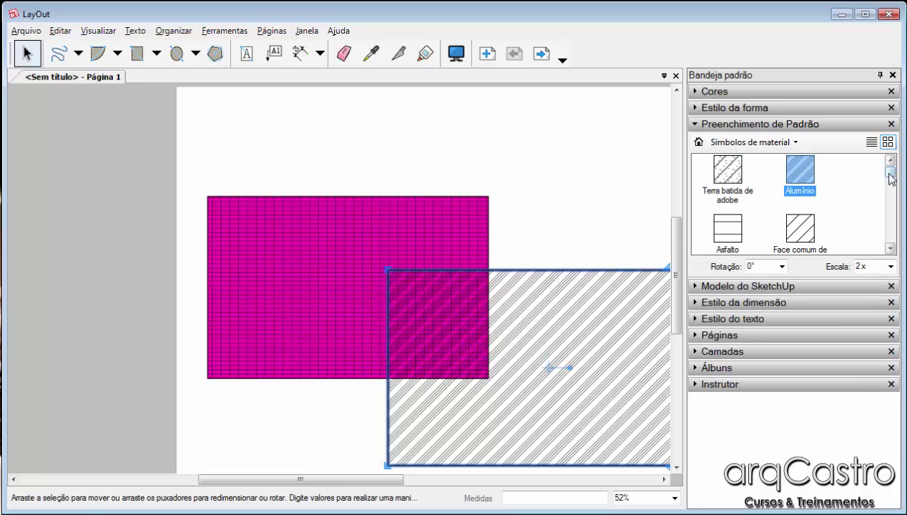
Try Bloco cerâmico on the lower rectangle, settle on the Concreto moldado no local pattern, and deselect it
{"action": "left_click_drag", "start_coordinate": [889, 174], "coordinate": [890, 195]}
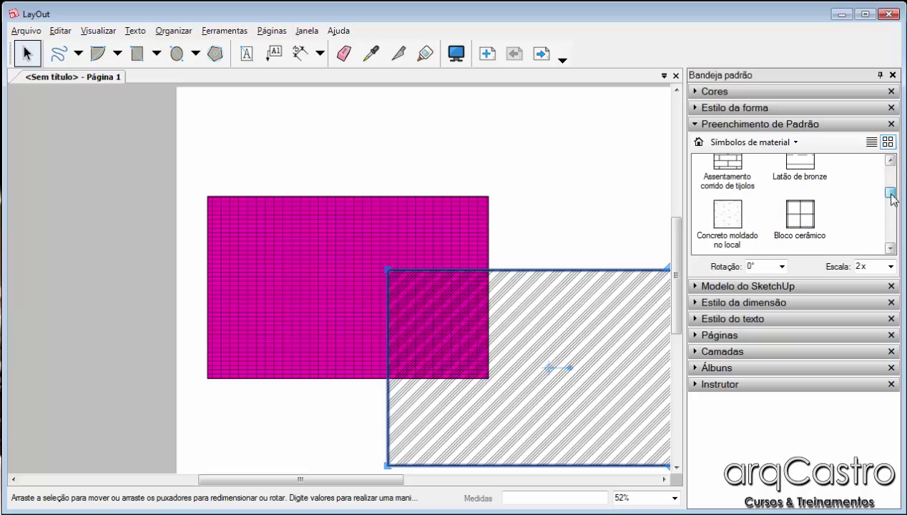
{"action": "left_click", "coordinate": [805, 215]}
{"action": "left_click", "coordinate": [724, 214]}
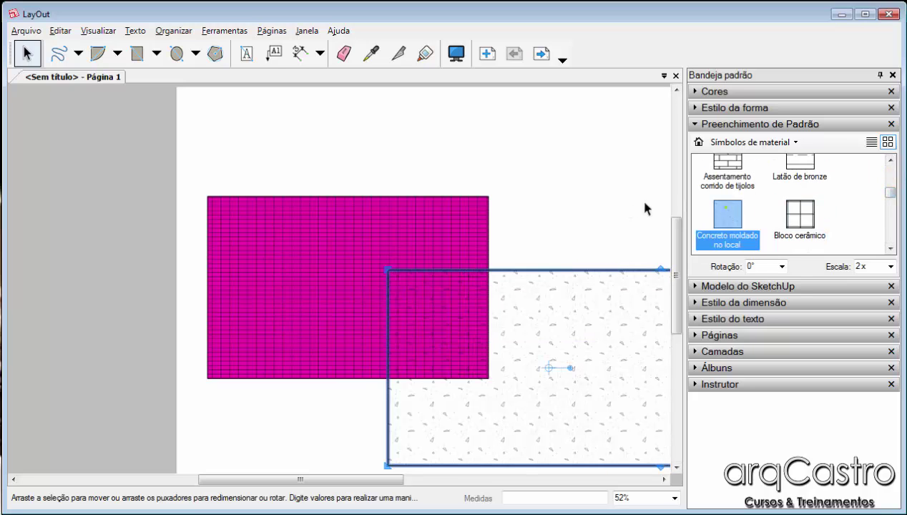
{"action": "left_click", "coordinate": [593, 219]}
{"action": "middle_click_drag", "start_coordinate": [593, 218], "coordinate": [446, 129]}
{"action": "scroll", "coordinate": [321, 302], "scroll_direction": "up", "scroll_amount": 2}
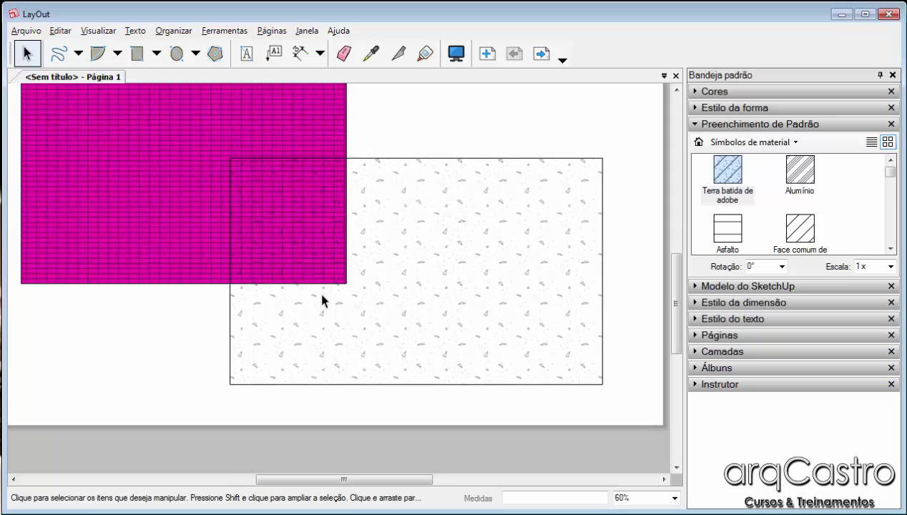
{"action": "scroll", "coordinate": [329, 295], "scroll_direction": "down", "scroll_amount": 1}
{"action": "middle_click_drag", "start_coordinate": [336, 174], "coordinate": [422, 309]}
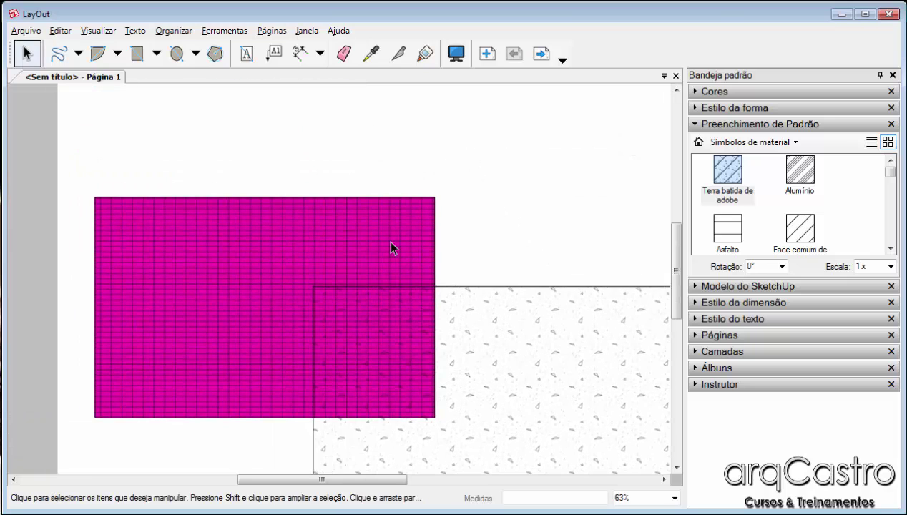
Expand Estilo da forma for the concrete-patterned rectangle and delete the magenta rectangle
{"action": "left_click", "coordinate": [460, 304]}
{"action": "left_click", "coordinate": [744, 111]}
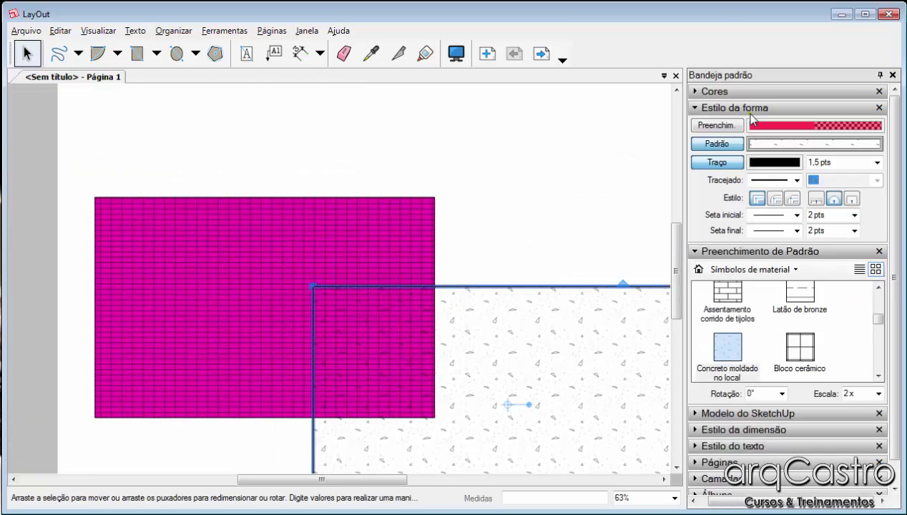
{"action": "left_click", "coordinate": [393, 212]}
{"action": "key", "text": "Delete"}
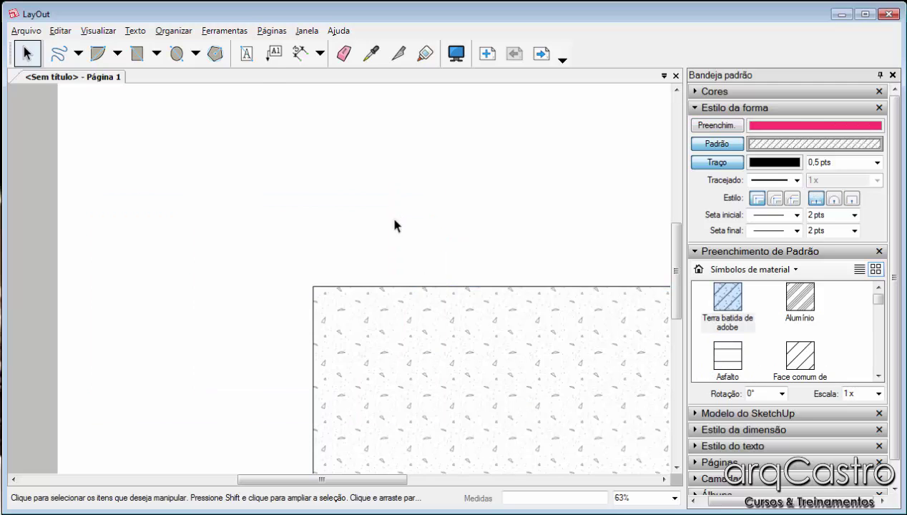
Turn on the concrete-patterned rectangle's fill and set its colour to grey 179
{"action": "middle_click_drag", "start_coordinate": [395, 219], "coordinate": [290, 89]}
{"action": "scroll", "coordinate": [376, 184], "scroll_direction": "down", "scroll_amount": 2}
{"action": "scroll", "coordinate": [379, 186], "scroll_direction": "up", "scroll_amount": 2}
{"action": "left_click", "coordinate": [388, 191]}
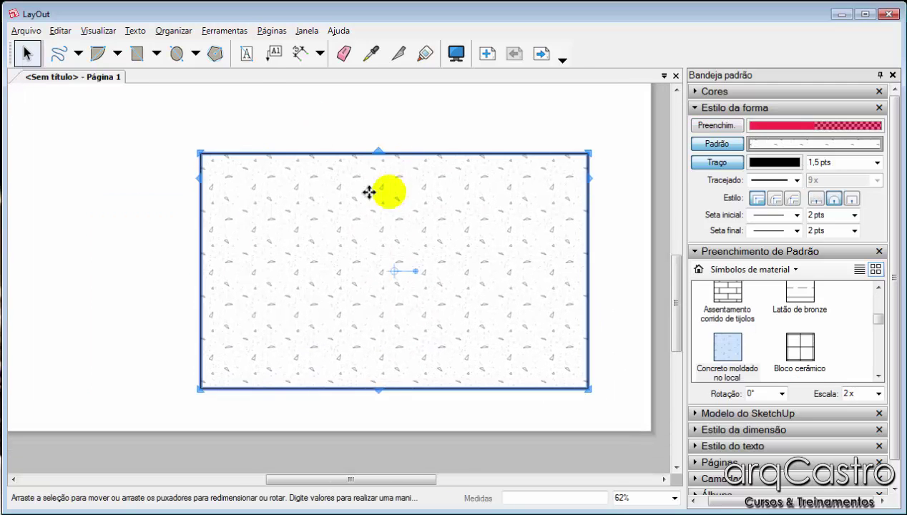
{"action": "left_click", "coordinate": [754, 129]}
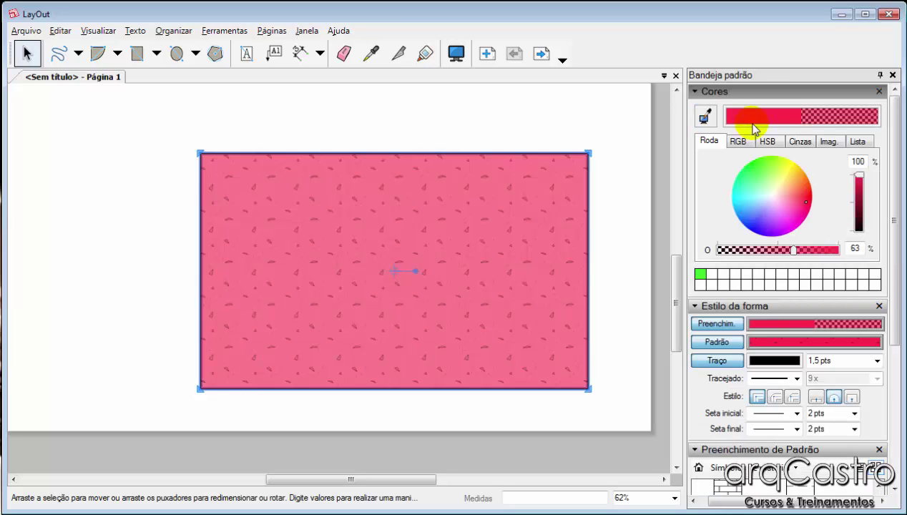
{"action": "left_click", "coordinate": [794, 143]}
{"action": "left_click_drag", "start_coordinate": [787, 173], "coordinate": [803, 173]}
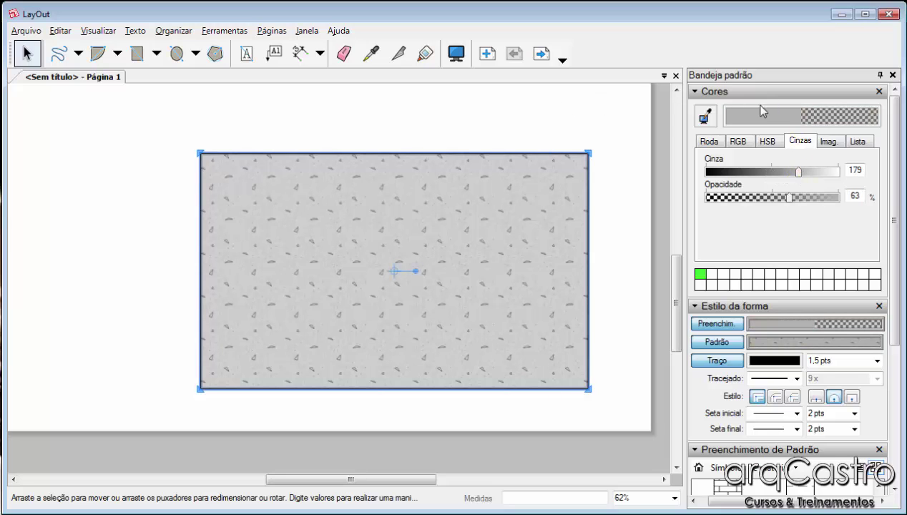
Deselect the concrete-patterned rectangle and collapse the Cores and Estilo da forma sections
{"action": "left_click", "coordinate": [596, 138]}
{"action": "scroll", "coordinate": [268, 307], "scroll_direction": "up", "scroll_amount": 5}
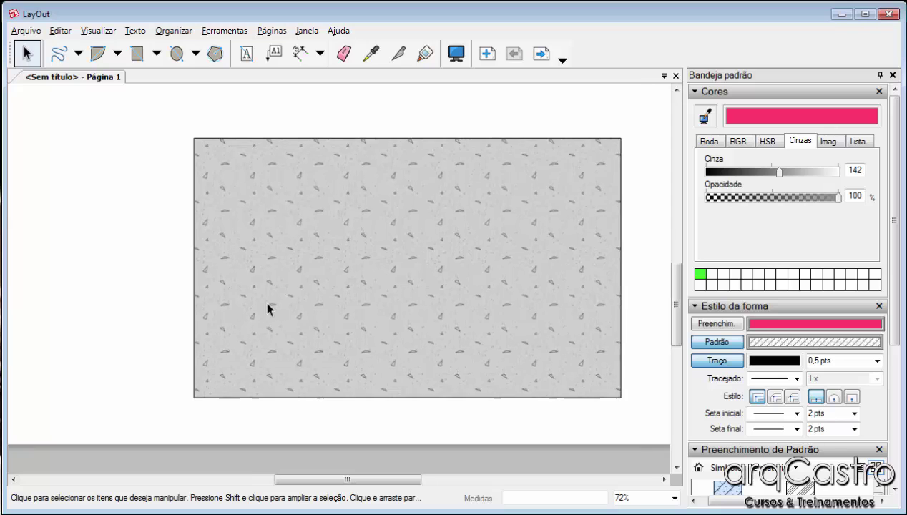
{"action": "scroll", "coordinate": [267, 280], "scroll_direction": "down", "scroll_amount": 3}
{"action": "scroll", "coordinate": [533, 272], "scroll_direction": "up", "scroll_amount": 1}
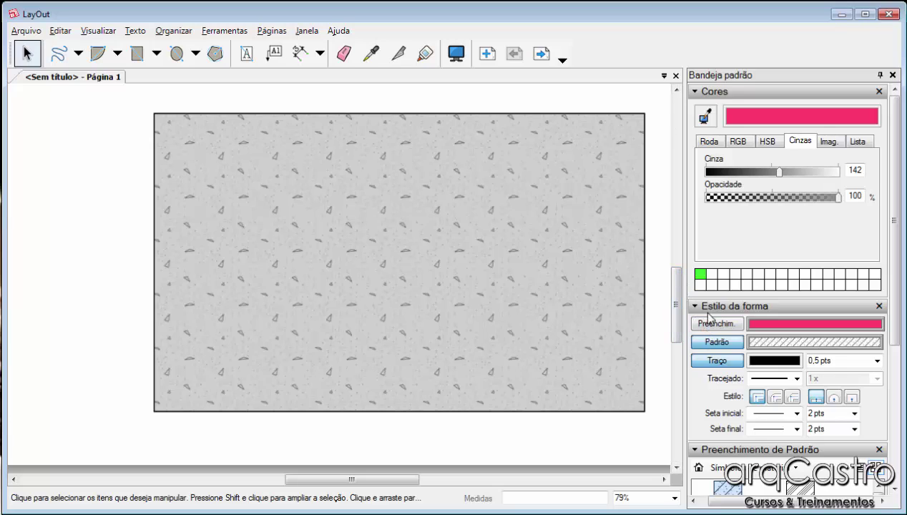
{"action": "left_click", "coordinate": [704, 114]}
{"action": "left_click", "coordinate": [697, 95]}
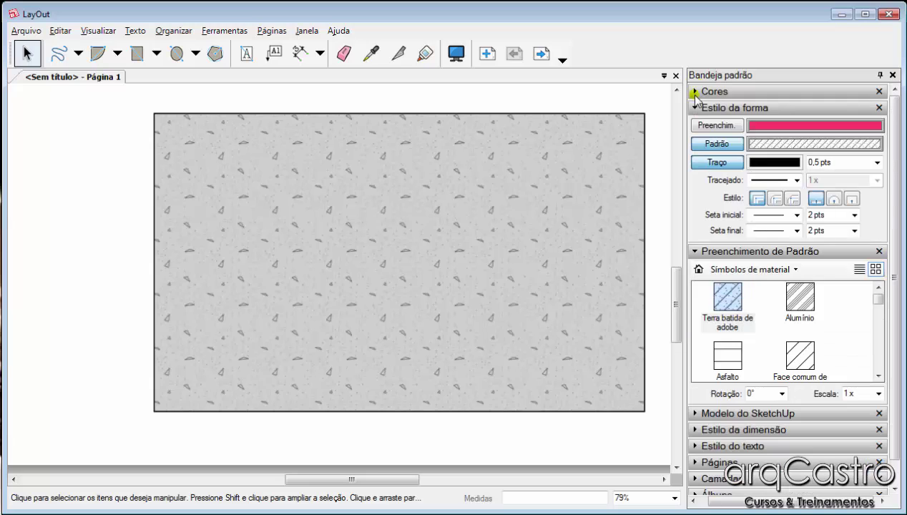
{"action": "left_click", "coordinate": [696, 109]}
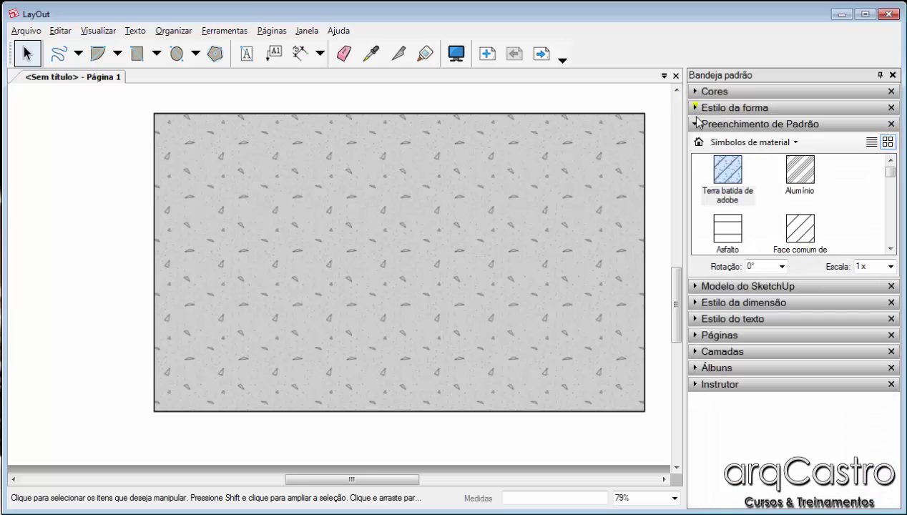
Switch the pattern collection to Padrões do local and apply Estacionamento 60 branco to the rectangle
{"action": "left_click", "coordinate": [787, 143]}
{"action": "left_click", "coordinate": [789, 227]}
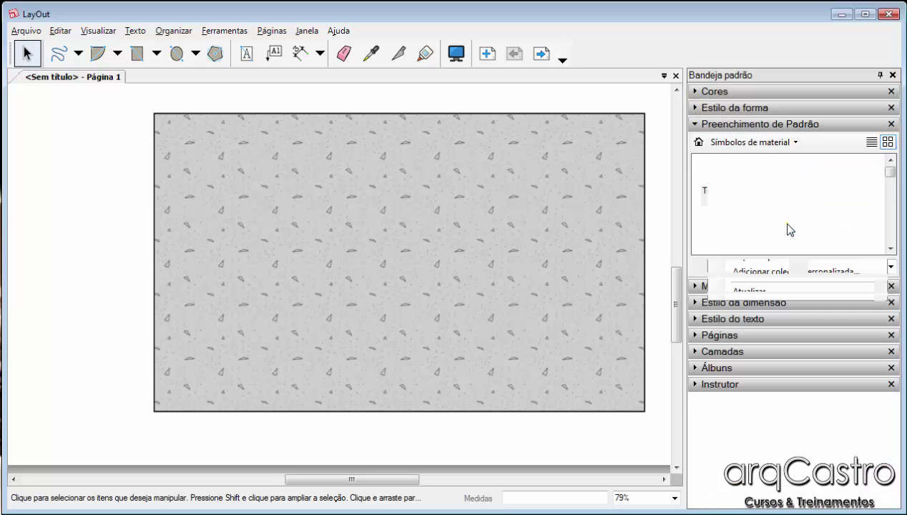
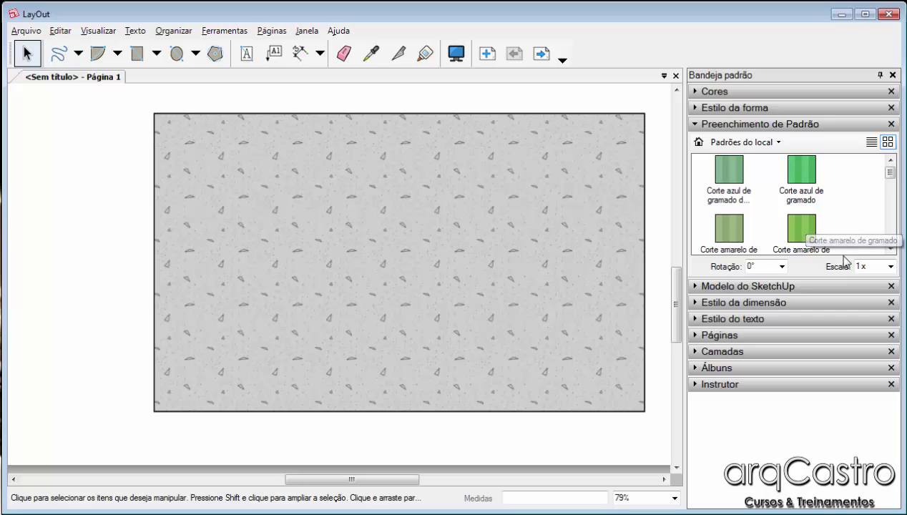
{"action": "left_click_drag", "start_coordinate": [892, 173], "coordinate": [892, 190]}
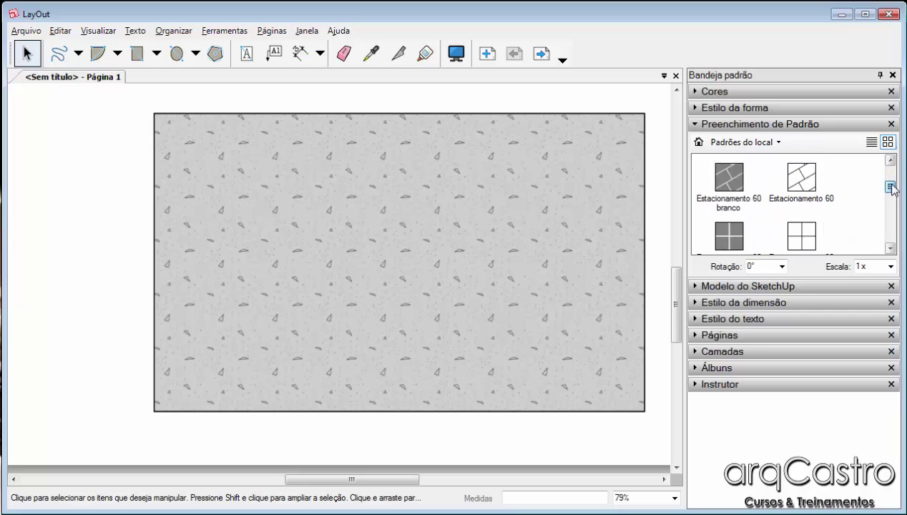
{"action": "left_click", "coordinate": [722, 184]}
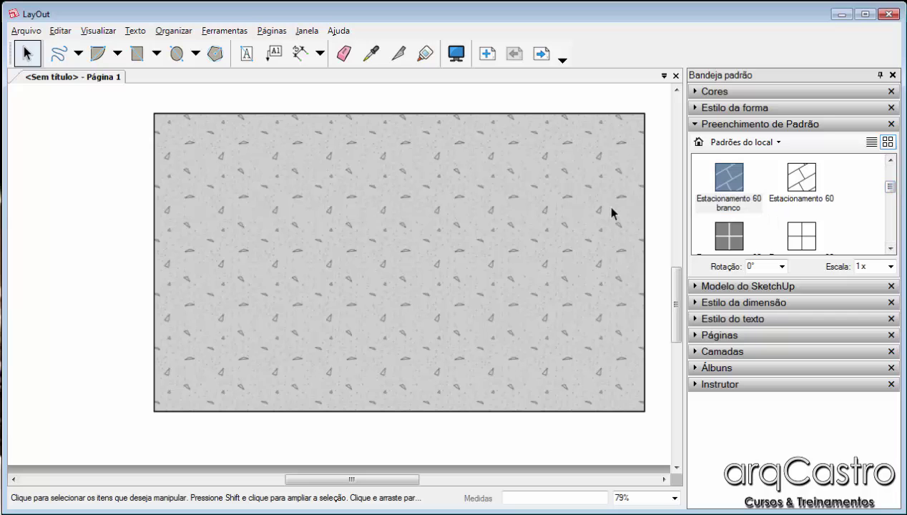
{"action": "left_click", "coordinate": [600, 209]}
{"action": "left_click", "coordinate": [739, 185]}
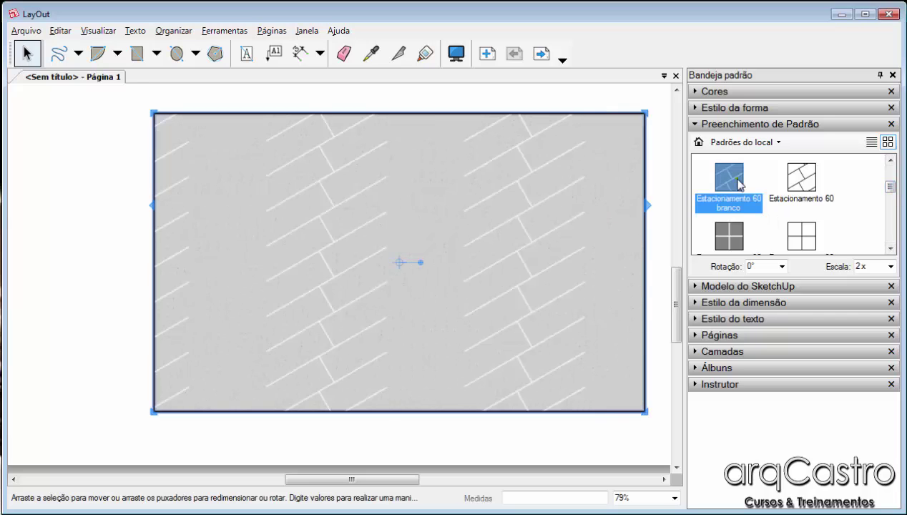
Try Estacionamento 60 and a tree elevation pattern, settle on Grade do plano da árvore verde, and collapse Preenchimento de Padrão
{"action": "left_click", "coordinate": [803, 184]}
{"action": "left_click_drag", "start_coordinate": [892, 195], "coordinate": [892, 232]}
{"action": "left_click", "coordinate": [802, 227]}
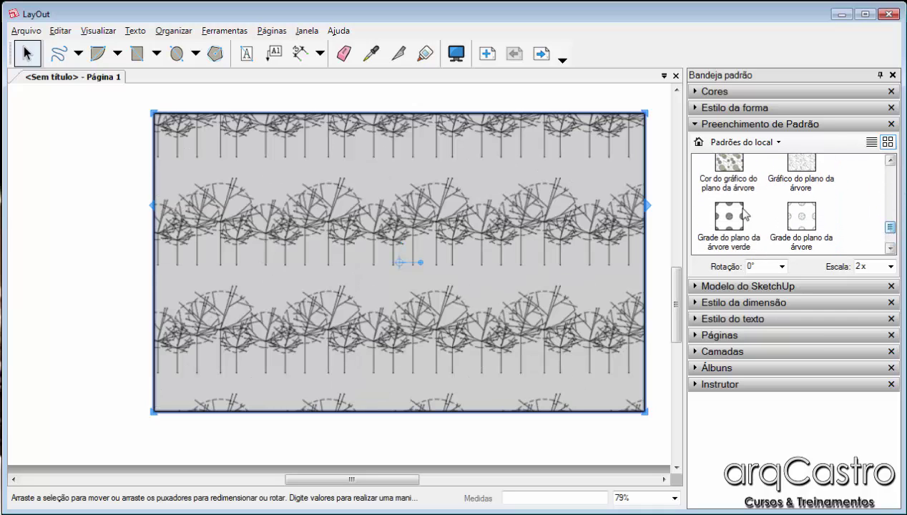
{"action": "left_click", "coordinate": [712, 214]}
{"action": "left_click", "coordinate": [691, 124]}
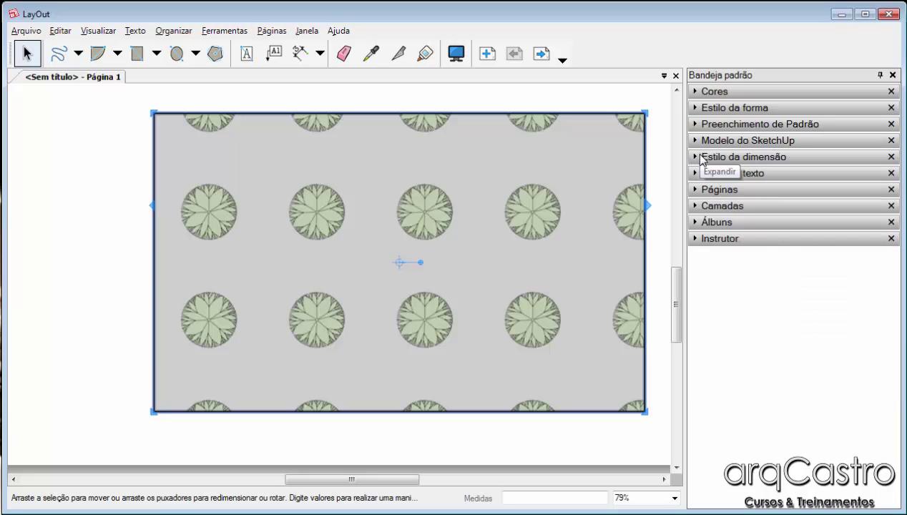
Review the Modelo do SketchUp and Estilo da dimensão settings, and deselect the tree-patterned rectangle
{"action": "left_click", "coordinate": [696, 141]}
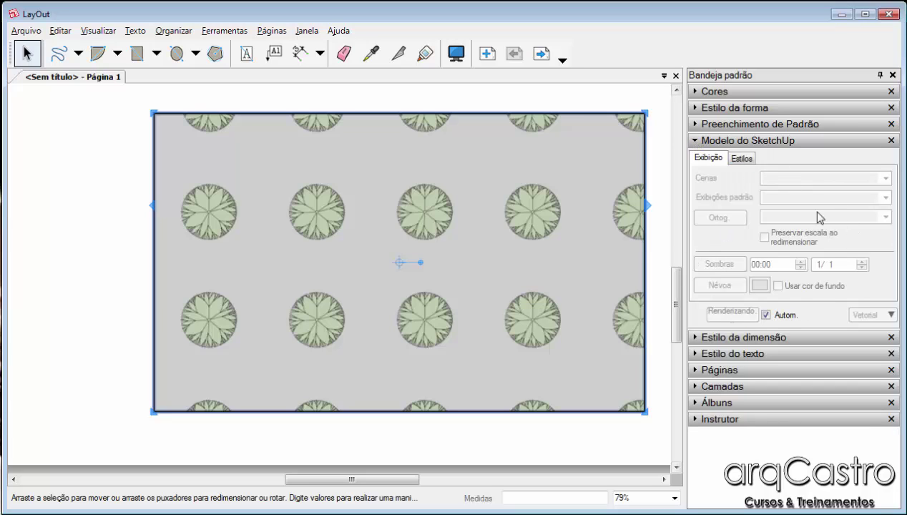
{"action": "left_click", "coordinate": [696, 141]}
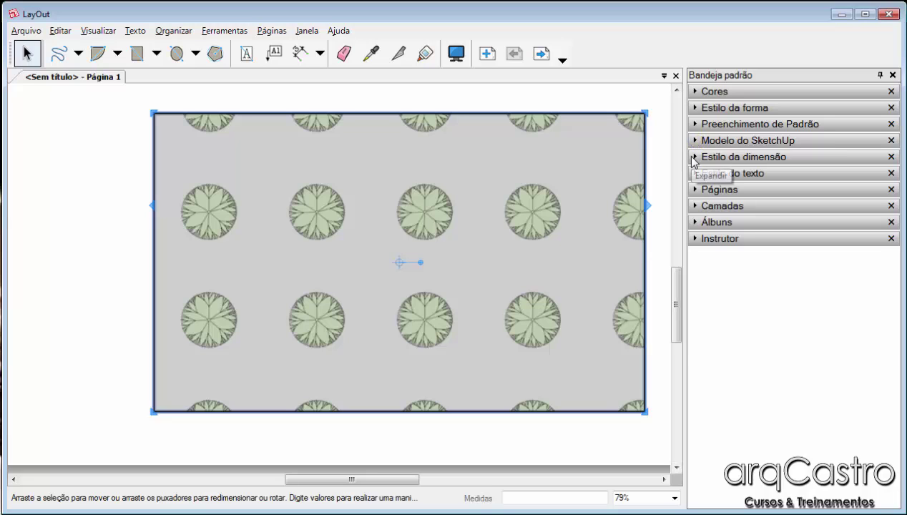
{"action": "left_click", "coordinate": [694, 157]}
{"action": "left_click", "coordinate": [664, 156]}
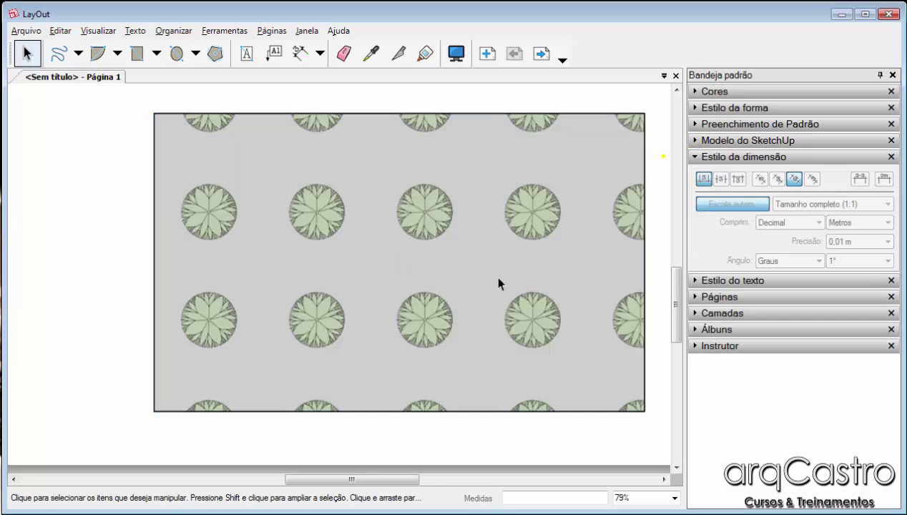
Expand Estilo do texto in place of Estilo da dimensão and delete the tree-patterned rectangle
{"action": "scroll", "coordinate": [293, 286], "scroll_direction": "down", "scroll_amount": 3}
{"action": "left_click", "coordinate": [697, 279]}
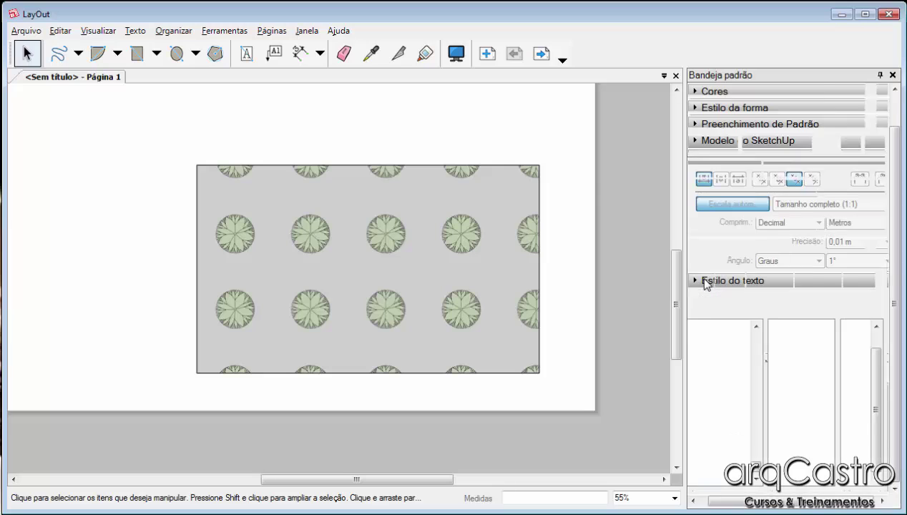
{"action": "left_click", "coordinate": [701, 139]}
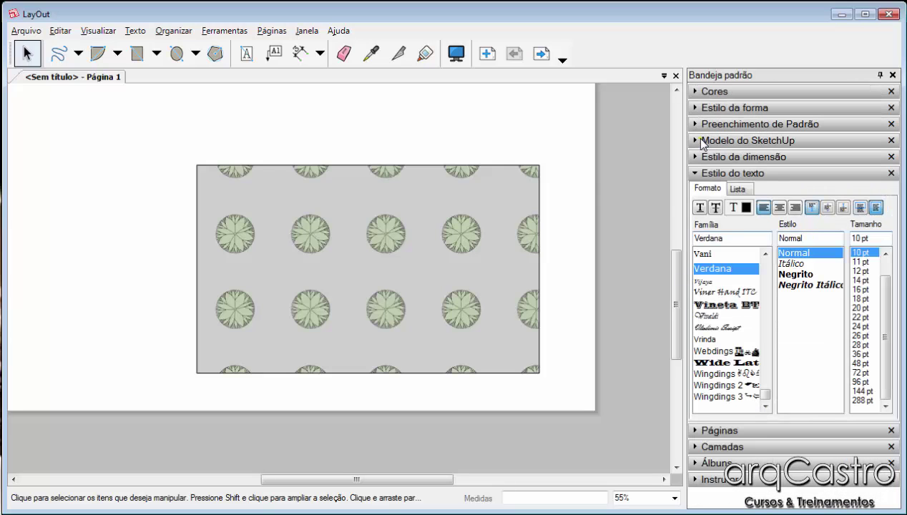
{"action": "left_click", "coordinate": [525, 195]}
{"action": "key", "text": "Delete"}
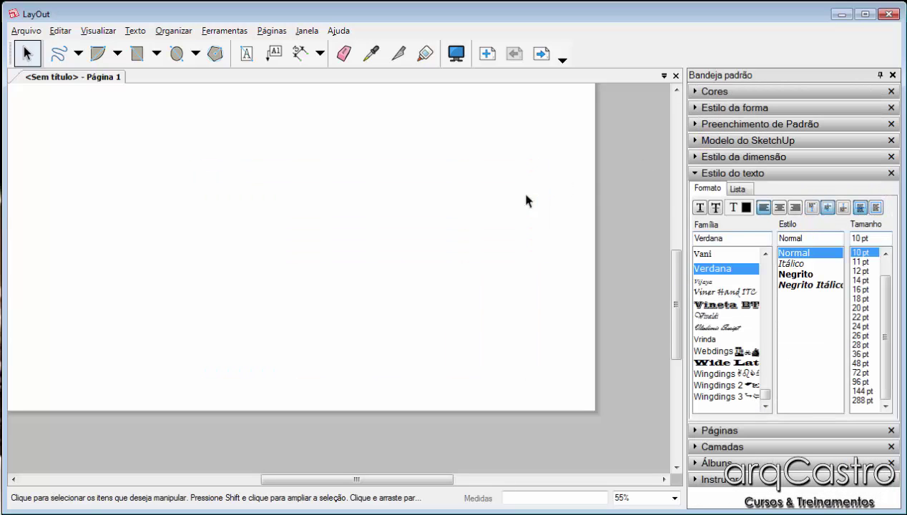
Add the text "Texto curso" in the upper-left area of the empty page and finish editing it
{"action": "scroll", "coordinate": [522, 265], "scroll_direction": "down", "scroll_amount": 4}
{"action": "scroll", "coordinate": [352, 152], "scroll_direction": "up", "scroll_amount": 5}
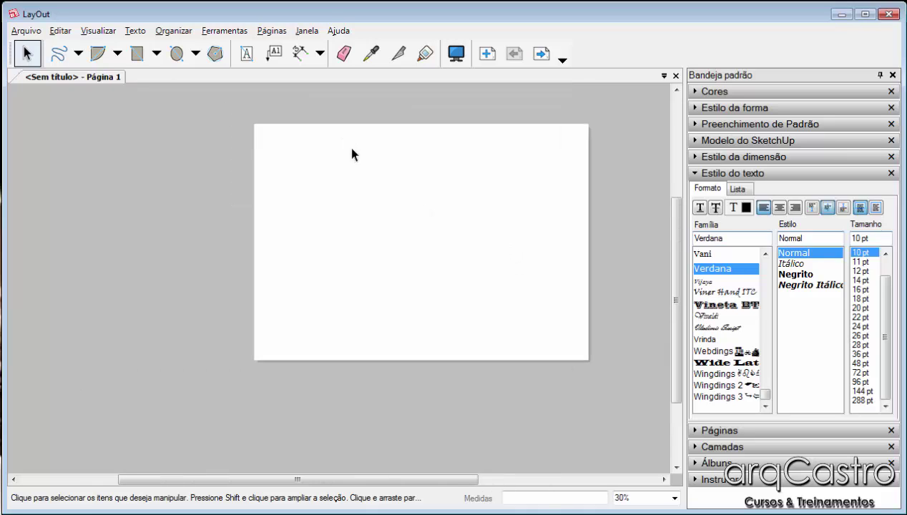
{"action": "left_click", "coordinate": [251, 60]}
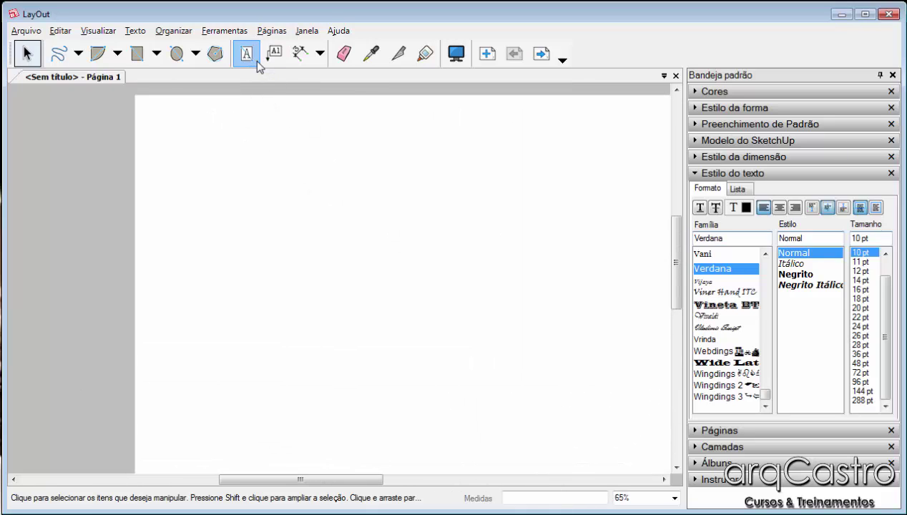
{"action": "left_click", "coordinate": [268, 235]}
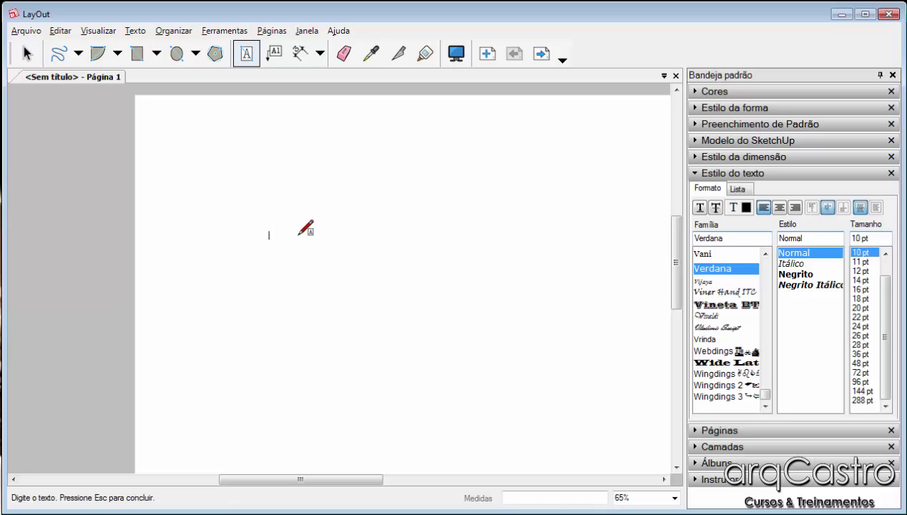
{"action": "type", "text": "Texto curso"}
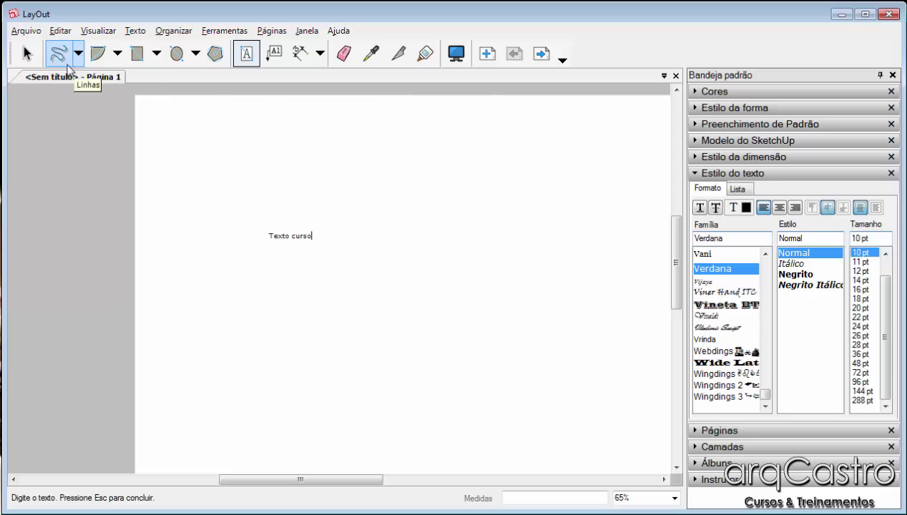
{"action": "left_click", "coordinate": [27, 54]}
Select the "Texto curso" text and try the Vani, Vijaya, Viner Hand ITC, Vivaldi, Vladimir Script and Vrinda fonts on it
{"action": "scroll", "coordinate": [334, 256], "scroll_direction": "down", "scroll_amount": 5}
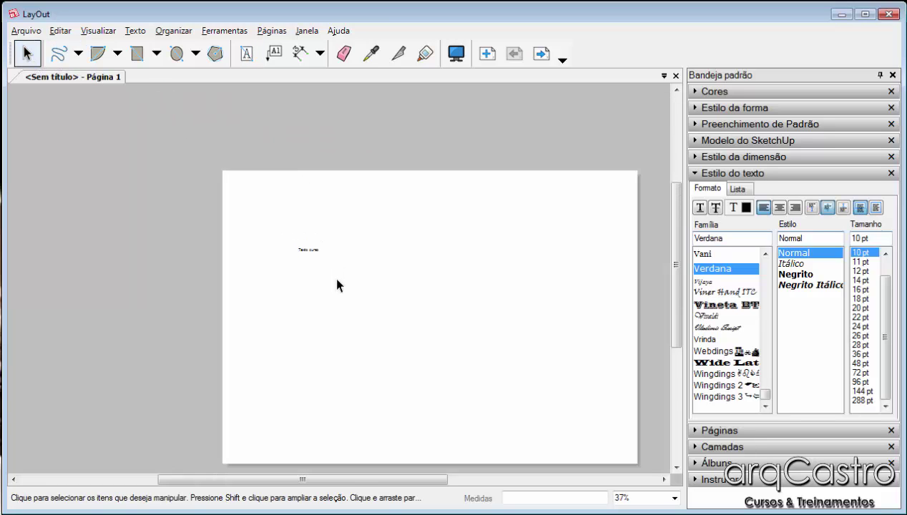
{"action": "scroll", "coordinate": [337, 285], "scroll_direction": "up", "scroll_amount": 6}
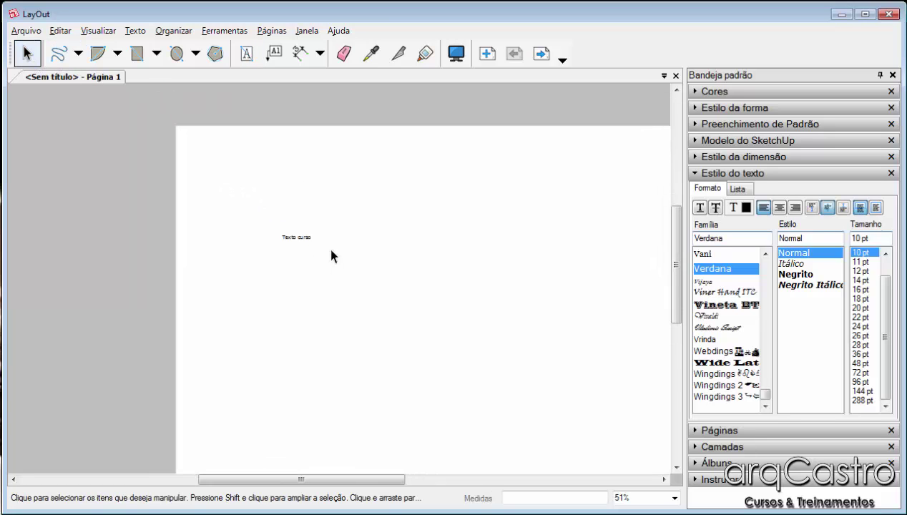
{"action": "left_click", "coordinate": [284, 234]}
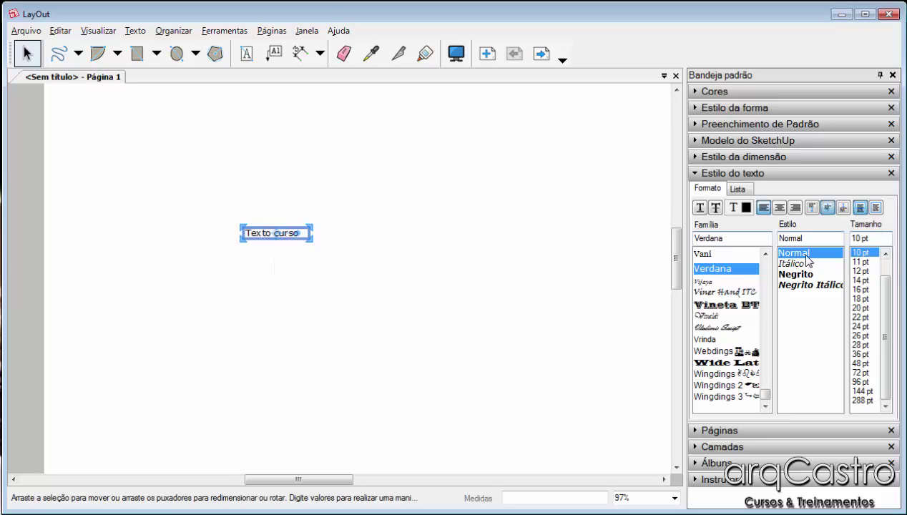
{"action": "left_click", "coordinate": [699, 254]}
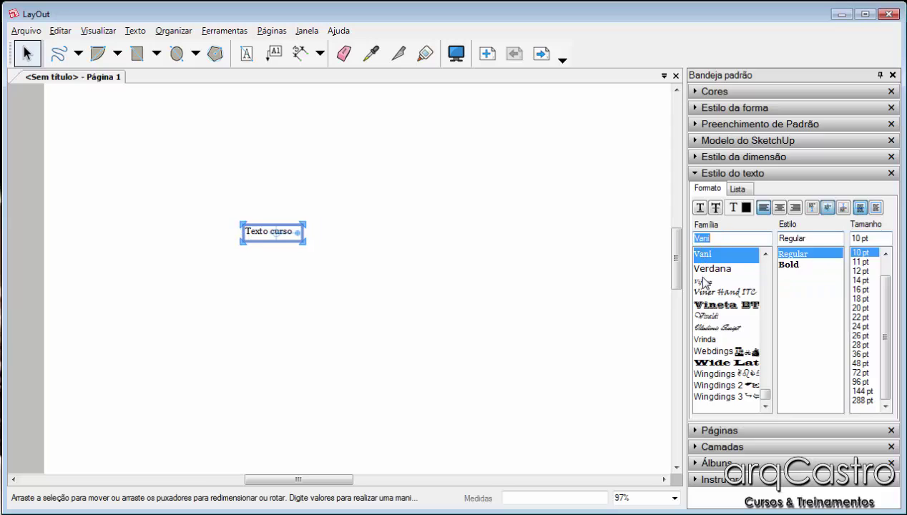
{"action": "left_click", "coordinate": [704, 281]}
{"action": "left_click", "coordinate": [705, 292]}
{"action": "left_click", "coordinate": [707, 316]}
{"action": "left_click", "coordinate": [708, 327]}
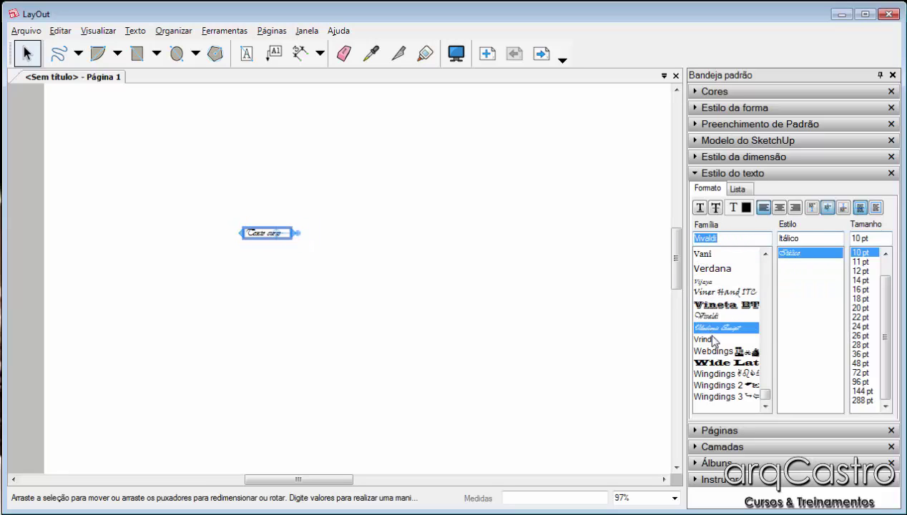
{"action": "left_click", "coordinate": [712, 340]}
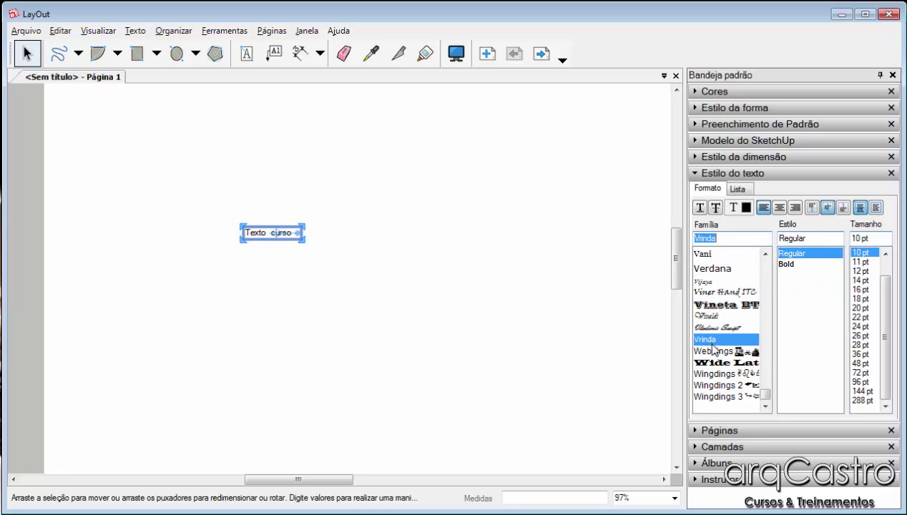
Make the text bold and set its font to Verdana at 24 pt
{"action": "left_click", "coordinate": [788, 265]}
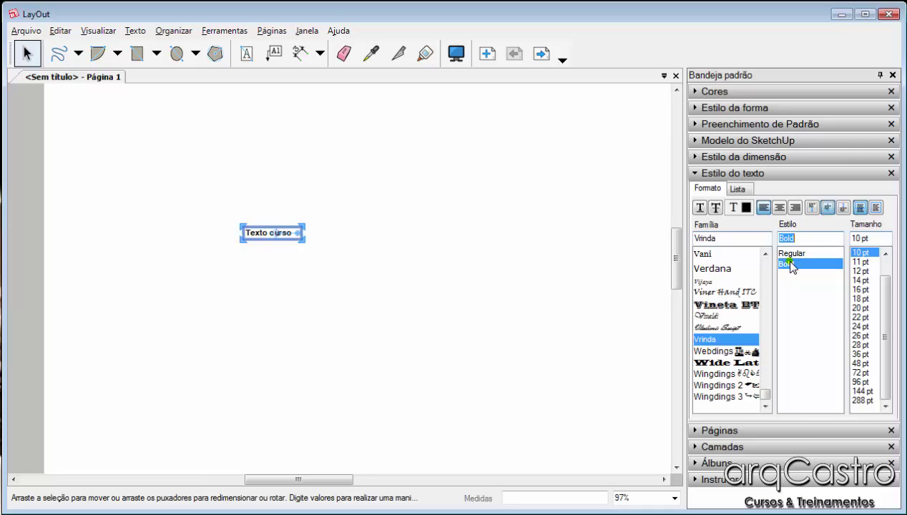
{"action": "left_click", "coordinate": [712, 268]}
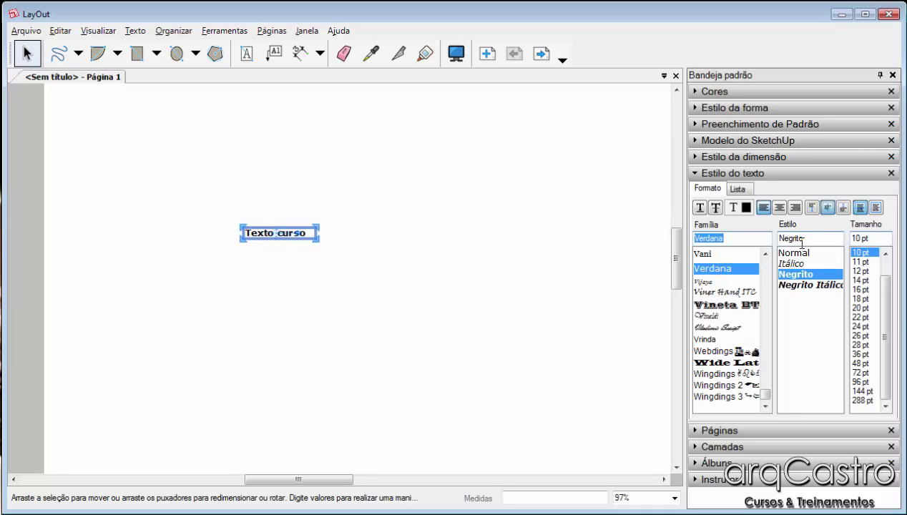
{"action": "left_click_drag", "start_coordinate": [869, 258], "coordinate": [865, 329]}
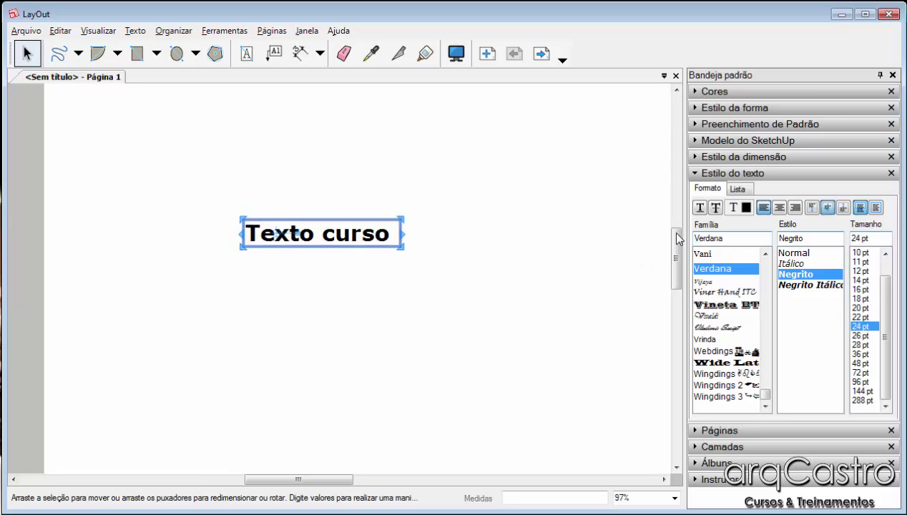
Try underline and strikethrough on the text, removing each one again
{"action": "left_click", "coordinate": [700, 208]}
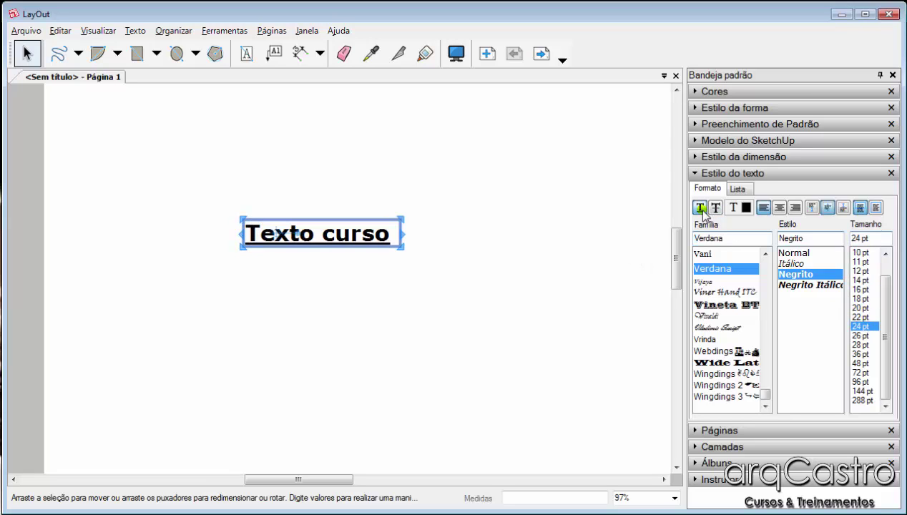
{"action": "left_click", "coordinate": [700, 207]}
{"action": "left_click", "coordinate": [716, 208]}
{"action": "left_click", "coordinate": [716, 208]}
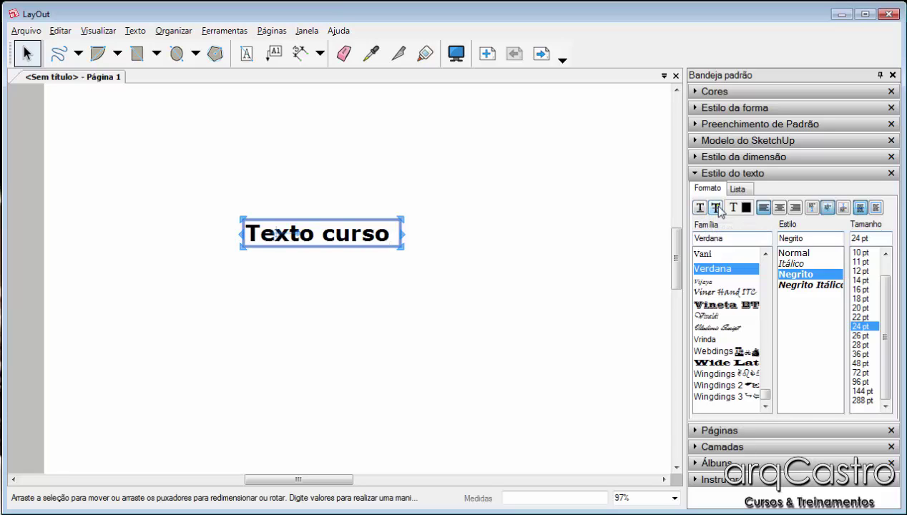
Change the color of the "Texto curso" text to a crimson red from the color wheel at 78% brightness
{"action": "left_click", "coordinate": [746, 207]}
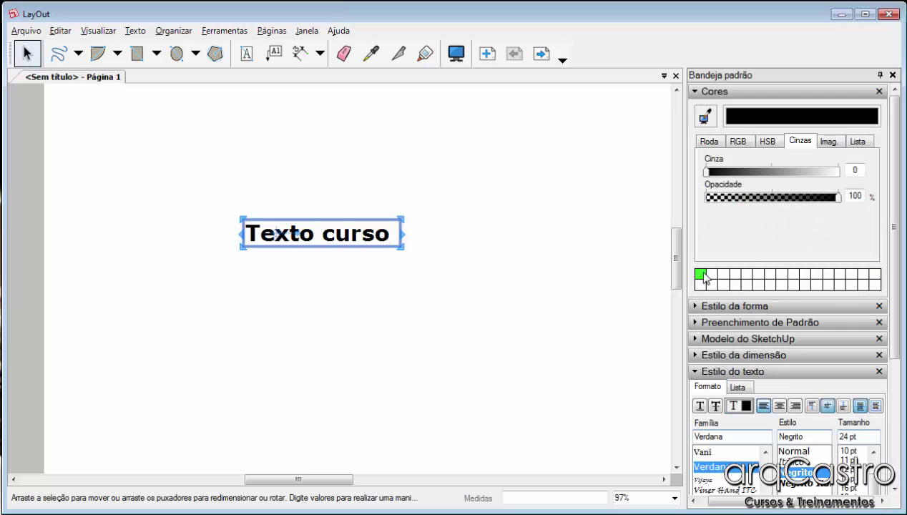
{"action": "left_click", "coordinate": [709, 142]}
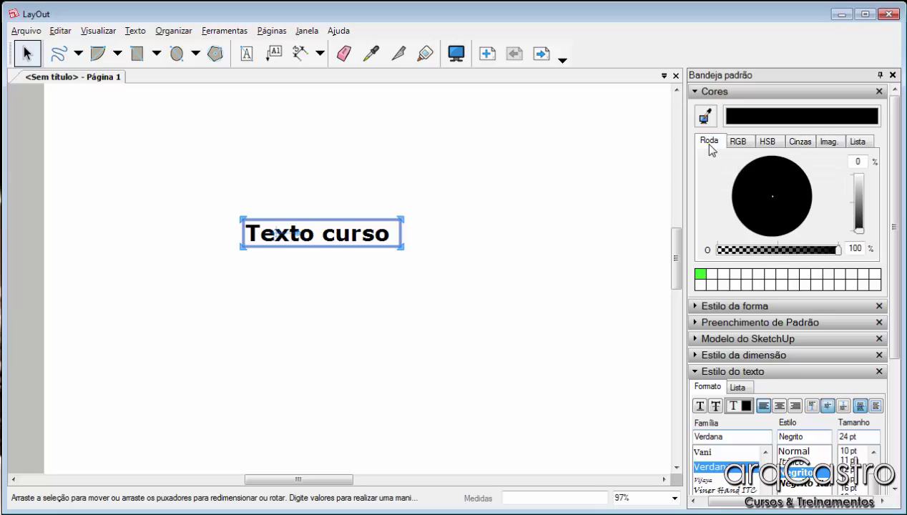
{"action": "left_click", "coordinate": [859, 201]}
{"action": "left_click_drag", "start_coordinate": [859, 203], "coordinate": [859, 177]}
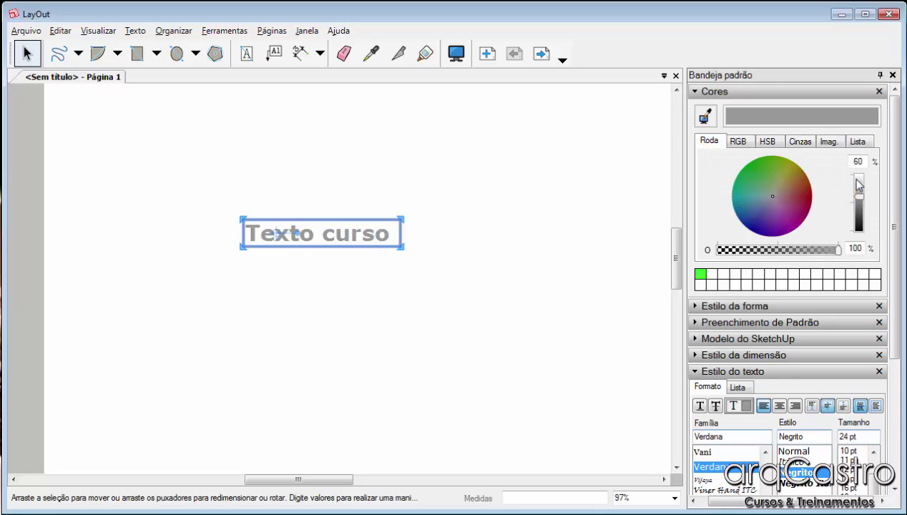
{"action": "left_click_drag", "start_coordinate": [803, 199], "coordinate": [812, 196]}
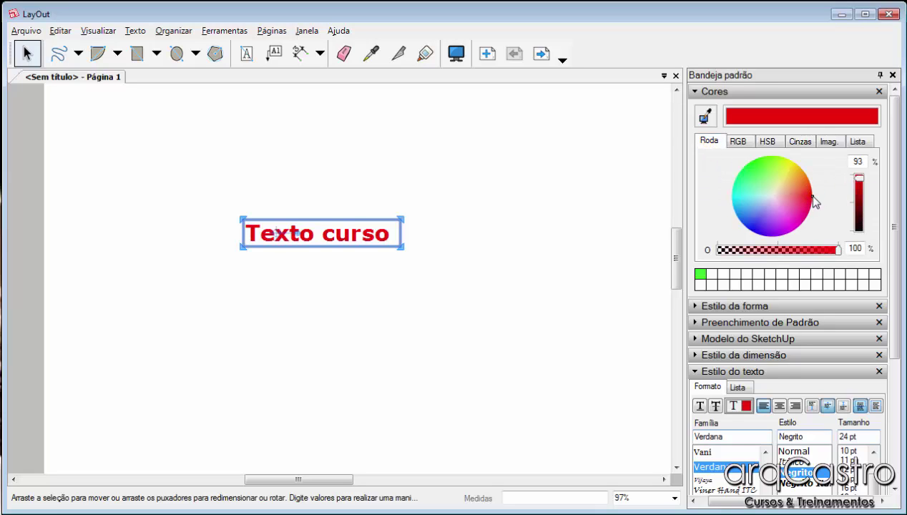
{"action": "left_click", "coordinate": [859, 188]}
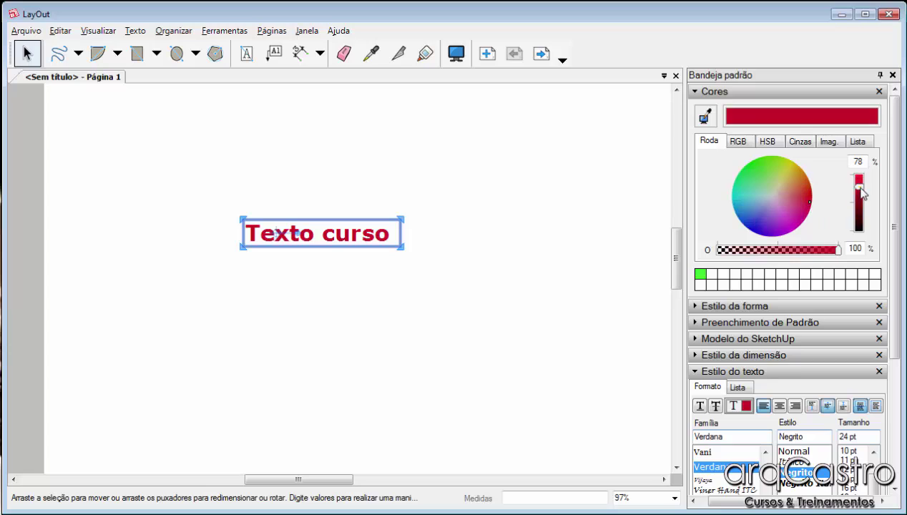
{"action": "left_click", "coordinate": [693, 92]}
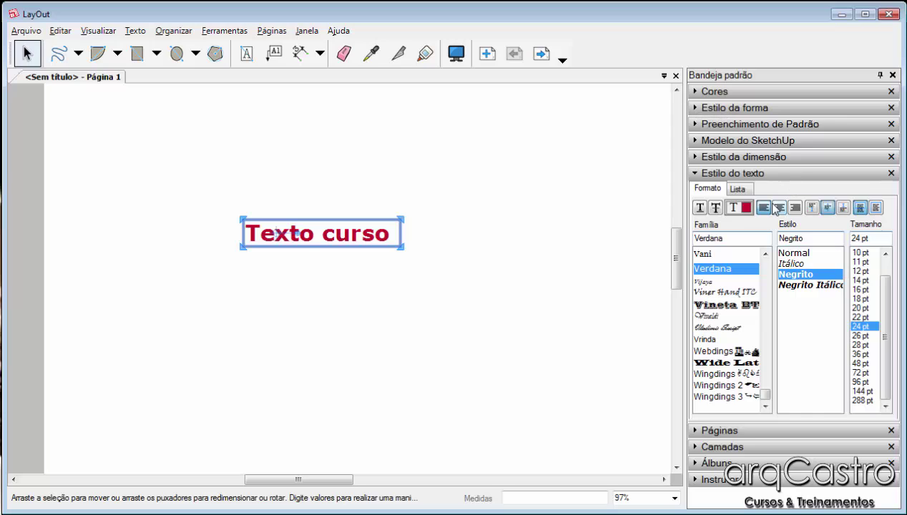
Try centre alignment, set the text to right-aligned and top-anchored, and toggle it to bounded and back to unbounded
{"action": "left_click", "coordinate": [778, 207]}
{"action": "left_click", "coordinate": [795, 207]}
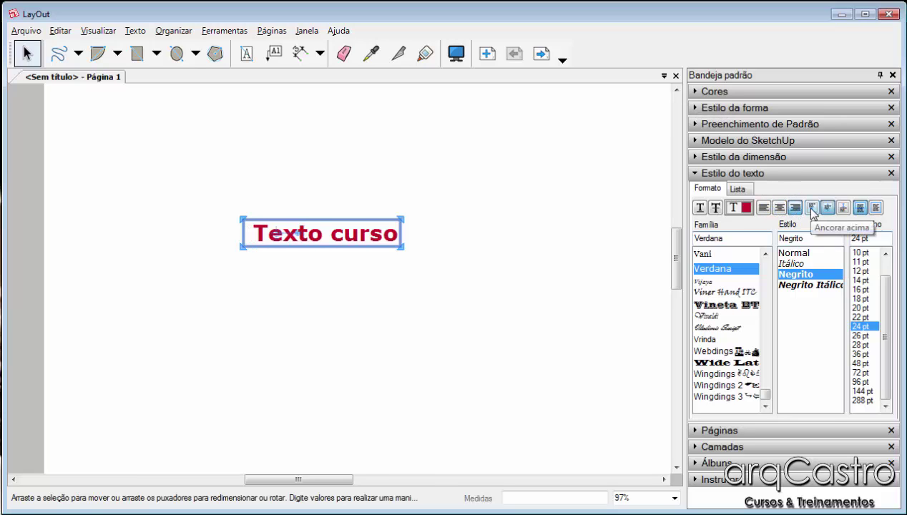
{"action": "left_click", "coordinate": [813, 209]}
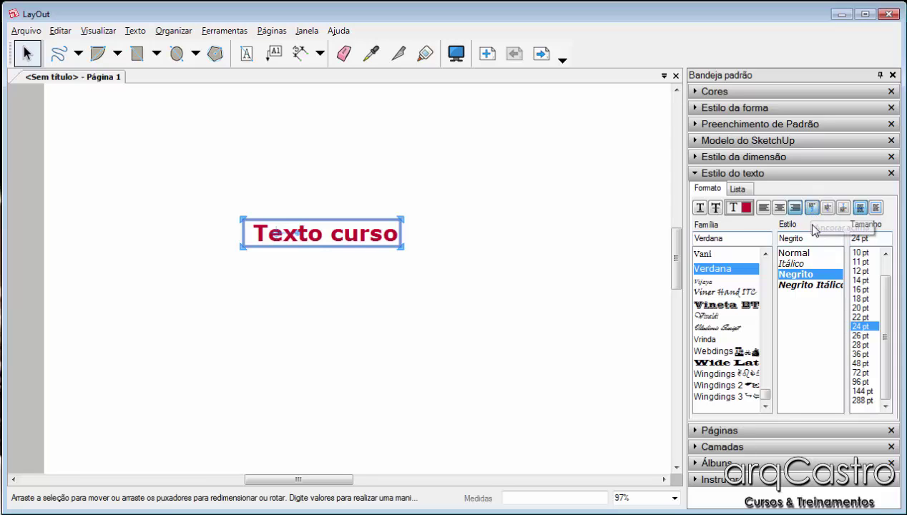
{"action": "left_click", "coordinate": [874, 211]}
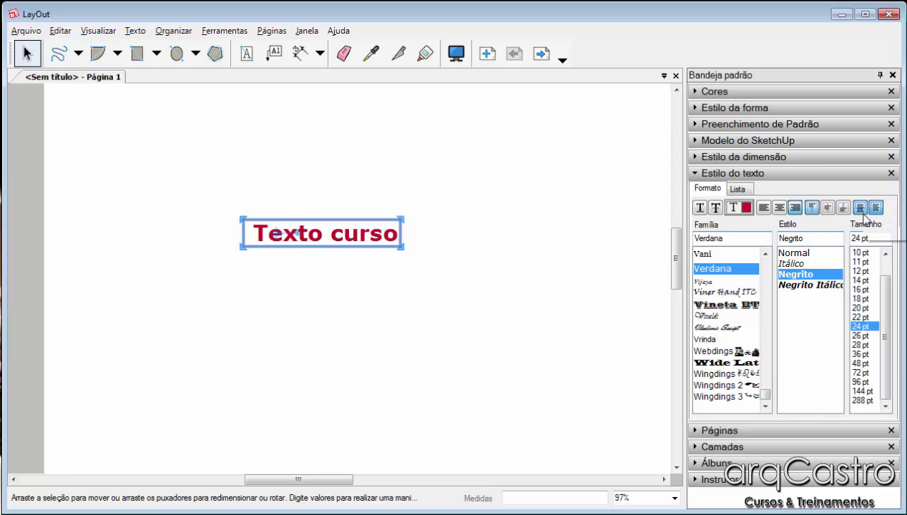
{"action": "left_click", "coordinate": [860, 209]}
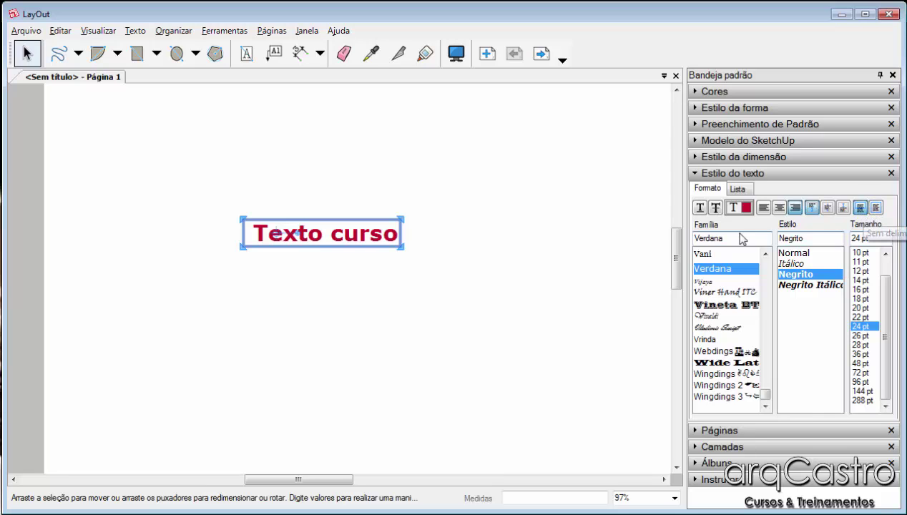
Try the bullet, numeric, alphabetic and lowercase Roman list styles on the text, ending with the I, II, III style
{"action": "left_click", "coordinate": [738, 189]}
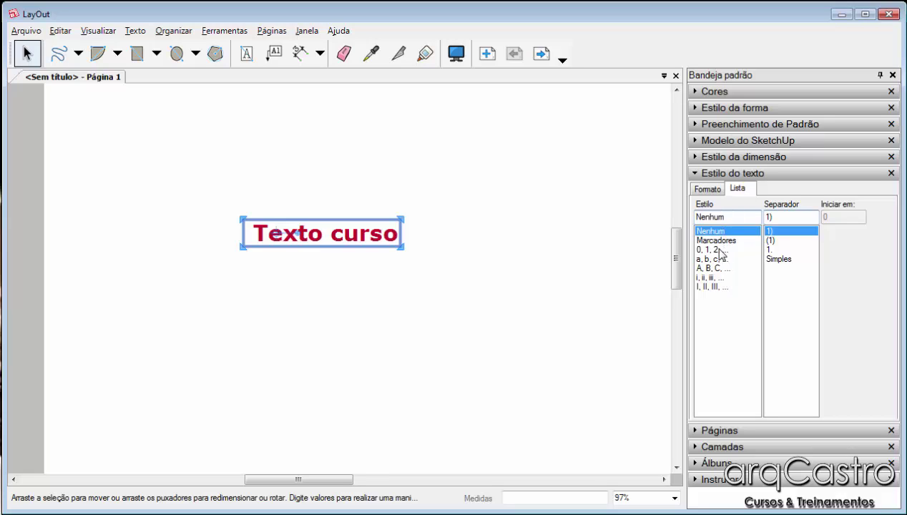
{"action": "left_click", "coordinate": [715, 241]}
{"action": "left_click", "coordinate": [713, 250]}
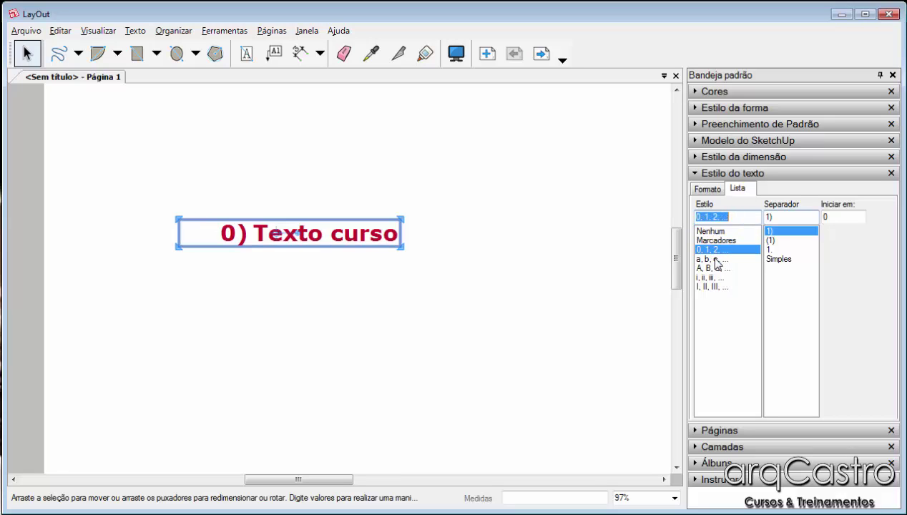
{"action": "left_click", "coordinate": [714, 259]}
{"action": "left_click", "coordinate": [715, 269]}
{"action": "left_click", "coordinate": [713, 278]}
{"action": "left_click", "coordinate": [712, 286]}
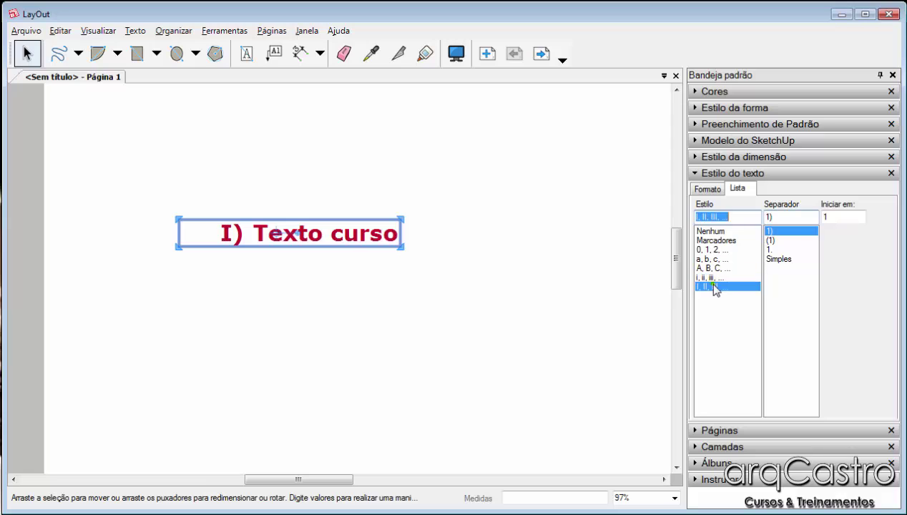
Try the (1), 1. and Simples list separators on the "Texto curso" text, returning to the 1. separator
{"action": "left_click", "coordinate": [787, 240]}
{"action": "left_click", "coordinate": [787, 250]}
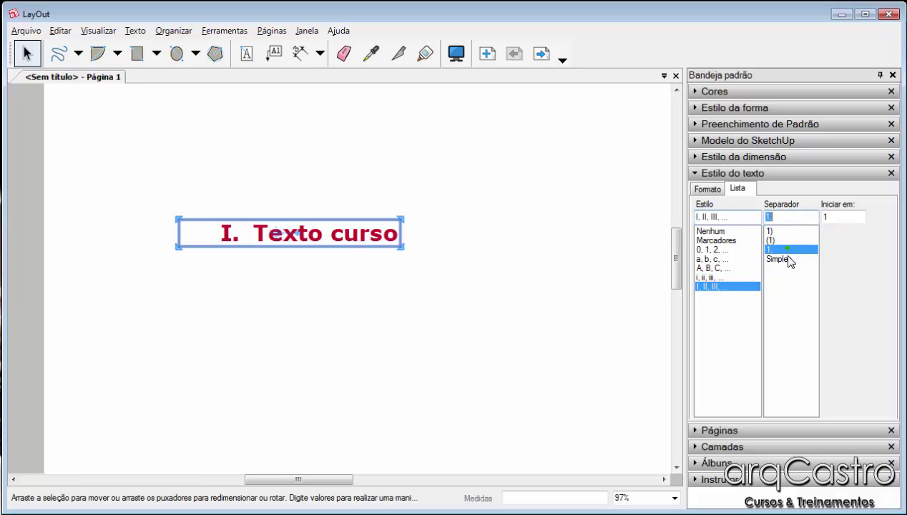
{"action": "left_click", "coordinate": [787, 259]}
{"action": "left_click", "coordinate": [787, 249]}
Remove the numbering from the "Texto curso" text by setting its list style to Nenhum, and deselect the text
{"action": "left_click", "coordinate": [744, 231]}
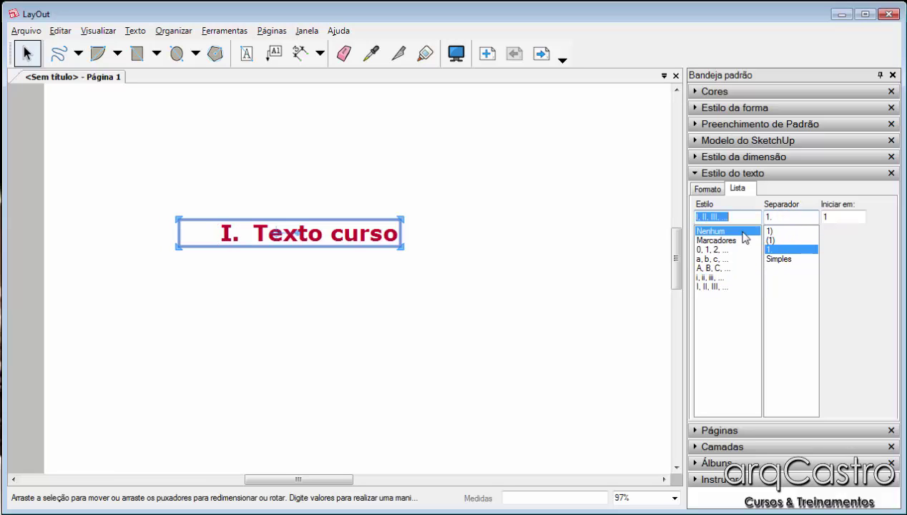
{"action": "left_click", "coordinate": [722, 190]}
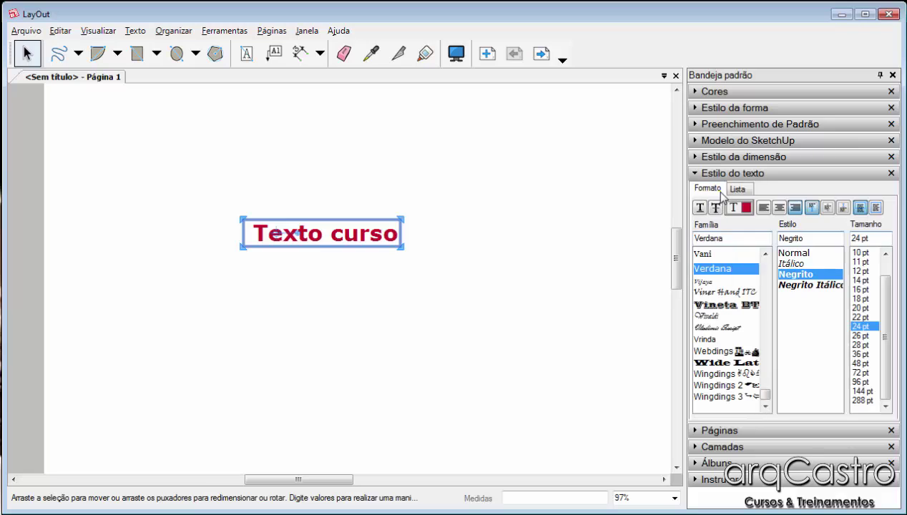
{"action": "left_click", "coordinate": [535, 232]}
Add the text "Texto curso 2" in the default style just below the red "Texto curso" heading
{"action": "scroll", "coordinate": [229, 278], "scroll_direction": "down", "scroll_amount": 5}
{"action": "scroll", "coordinate": [229, 276], "scroll_direction": "up", "scroll_amount": 5}
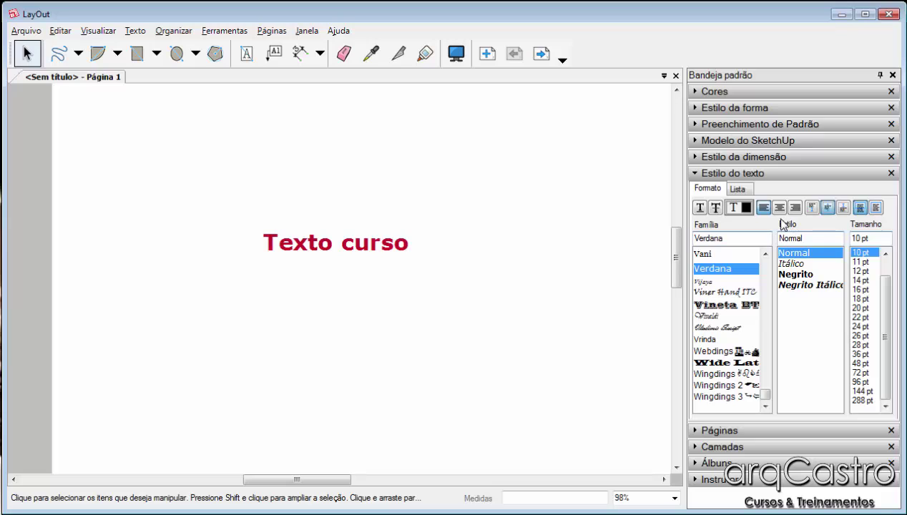
{"action": "scroll", "coordinate": [444, 266], "scroll_direction": "down", "scroll_amount": 3}
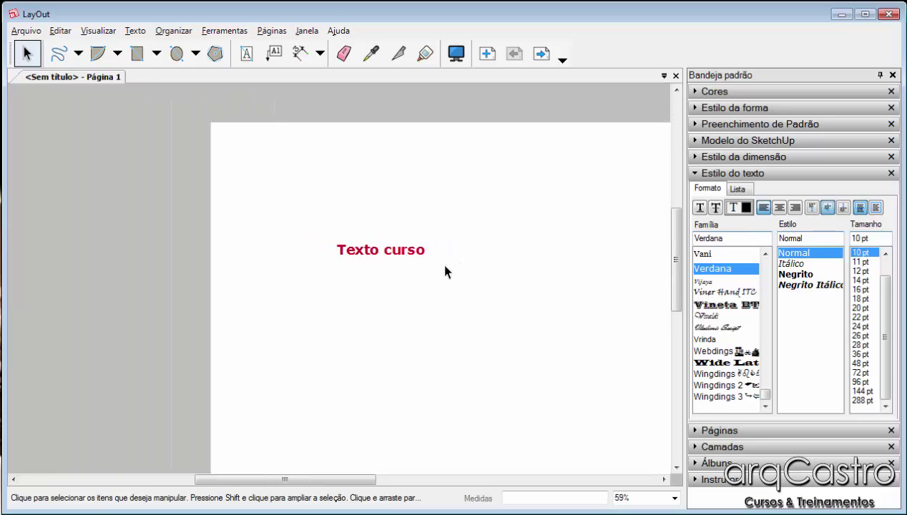
{"action": "scroll", "coordinate": [330, 250], "scroll_direction": "down", "scroll_amount": 2}
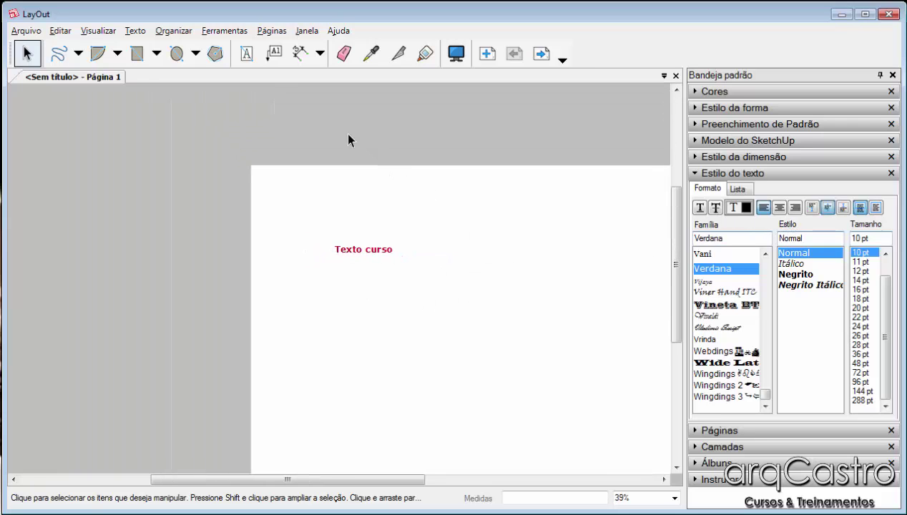
{"action": "left_click", "coordinate": [246, 53]}
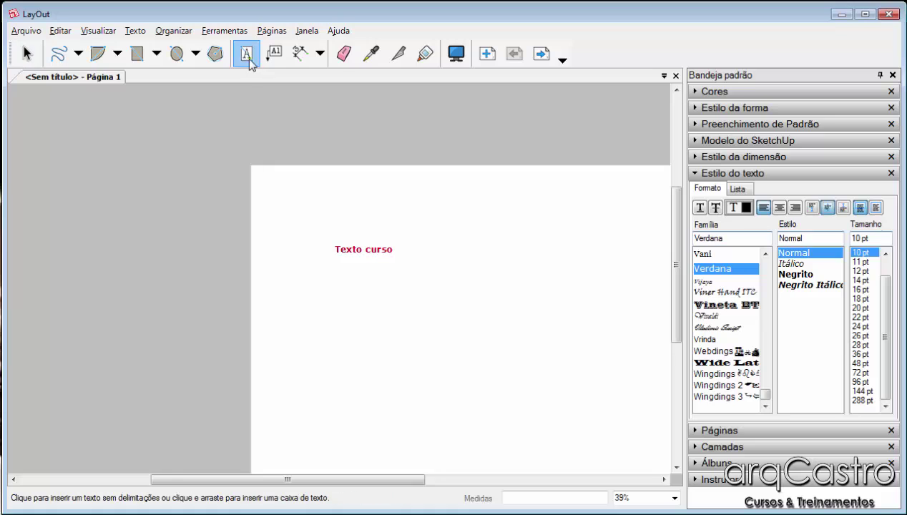
{"action": "left_click", "coordinate": [331, 274]}
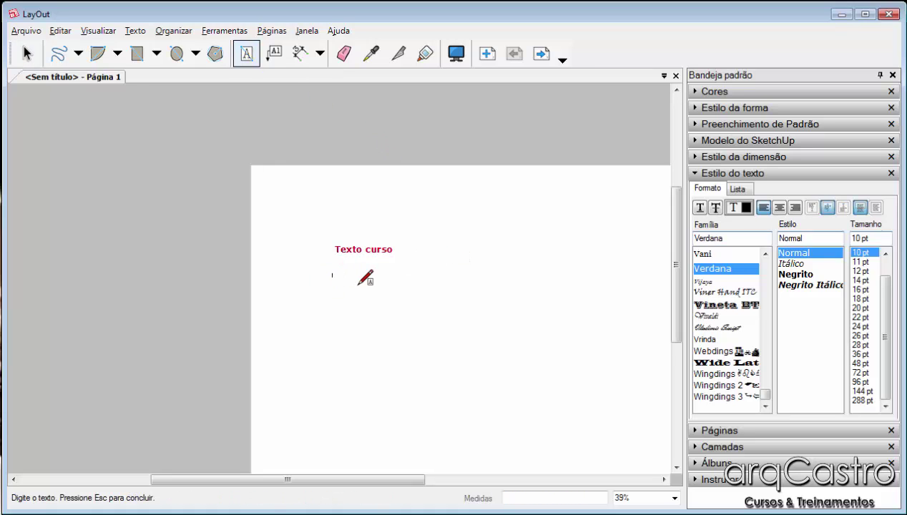
{"action": "type", "text": "Texto curso 1"}
{"action": "left_click", "coordinate": [27, 53]}
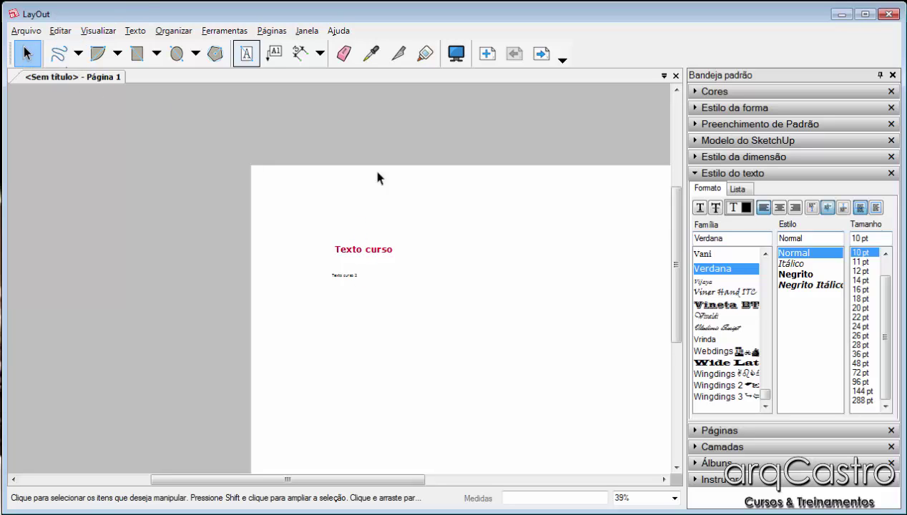
Delete both the "Texto curso 2" text and the red "Texto curso" heading from the page
{"action": "scroll", "coordinate": [354, 250], "scroll_direction": "up", "scroll_amount": 1}
{"action": "scroll", "coordinate": [354, 279], "scroll_direction": "up", "scroll_amount": 5}
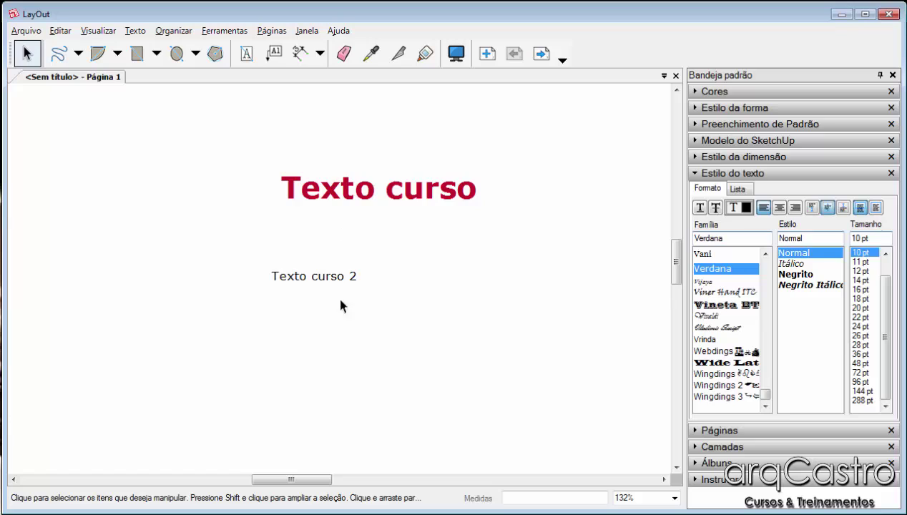
{"action": "left_click", "coordinate": [334, 278]}
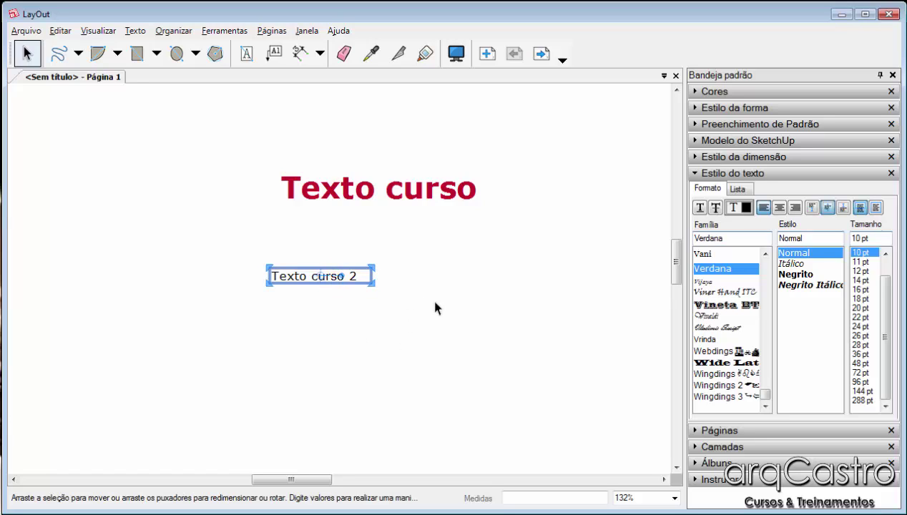
{"action": "key", "text": "Delete"}
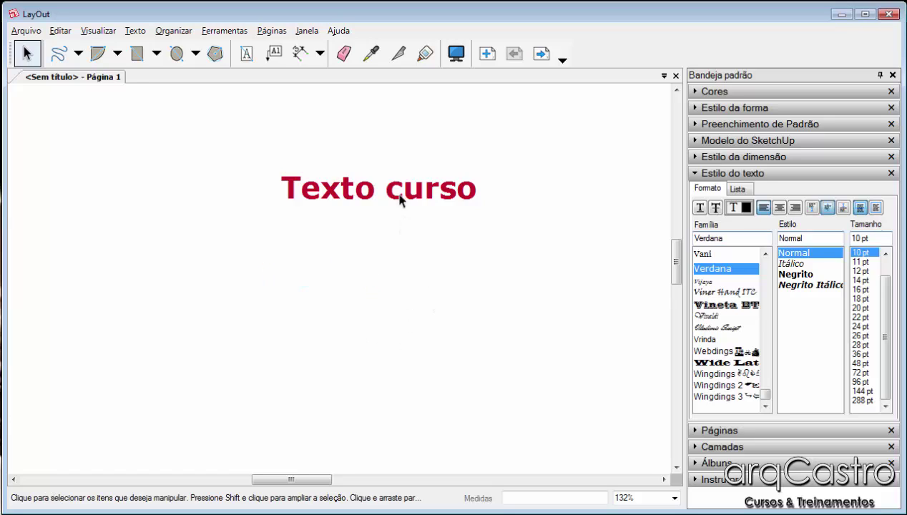
{"action": "left_click", "coordinate": [400, 192]}
{"action": "key", "text": "Delete"}
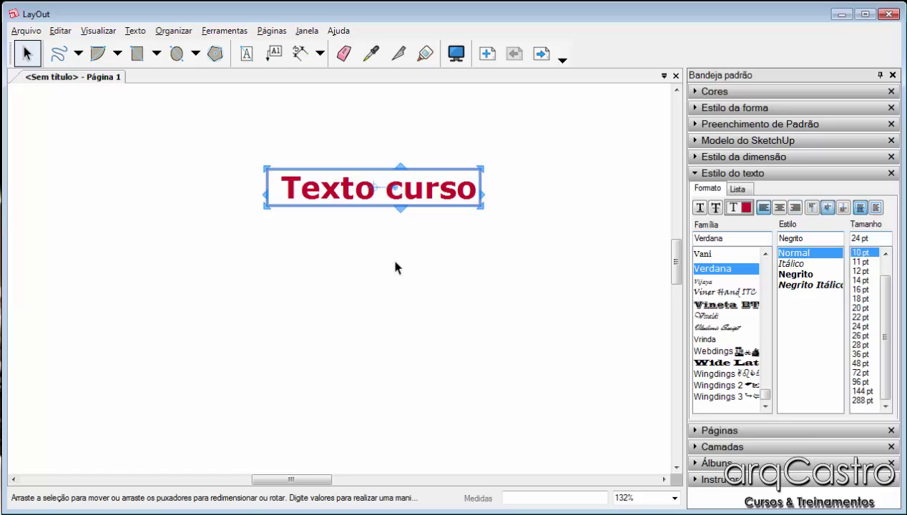
With nothing selected, set the default text style to Negrito and the size to 26 pt
{"action": "scroll", "coordinate": [390, 261], "scroll_direction": "down", "scroll_amount": 5}
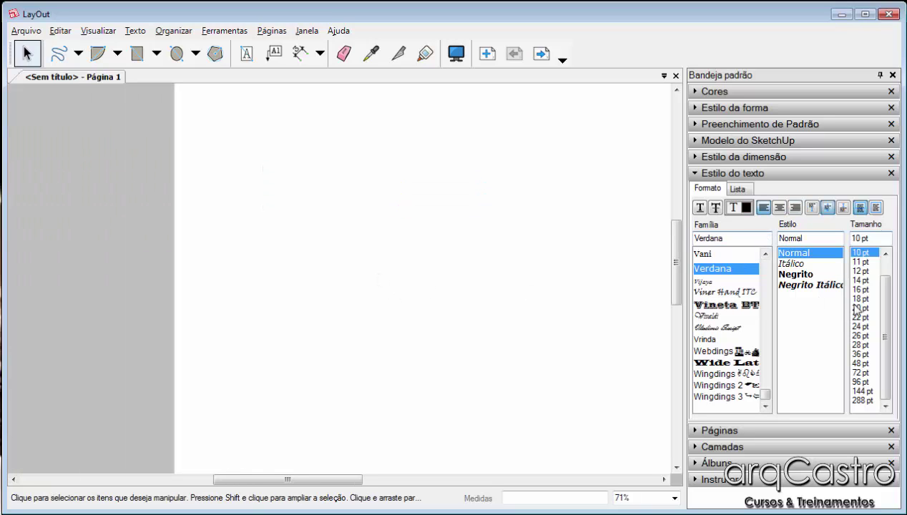
{"action": "scroll", "coordinate": [391, 262], "scroll_direction": "down", "scroll_amount": 4}
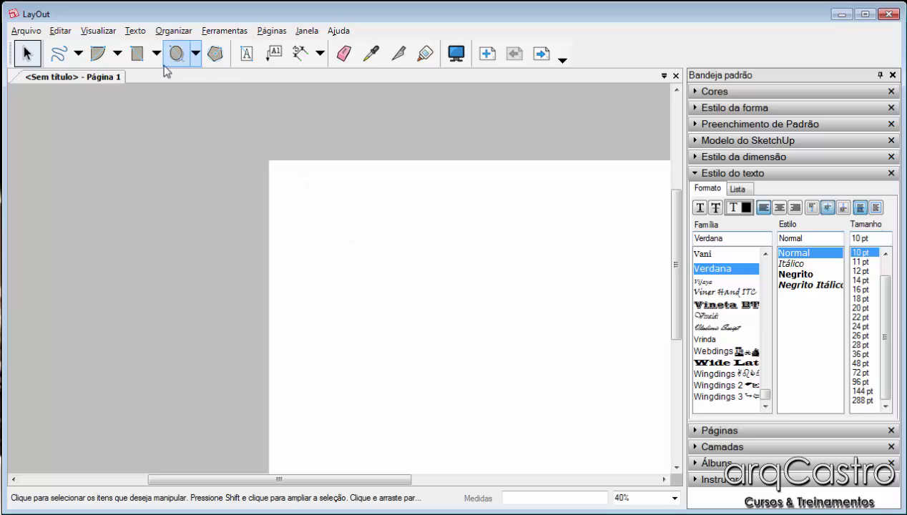
{"action": "scroll", "coordinate": [272, 143], "scroll_direction": "down", "scroll_amount": 1}
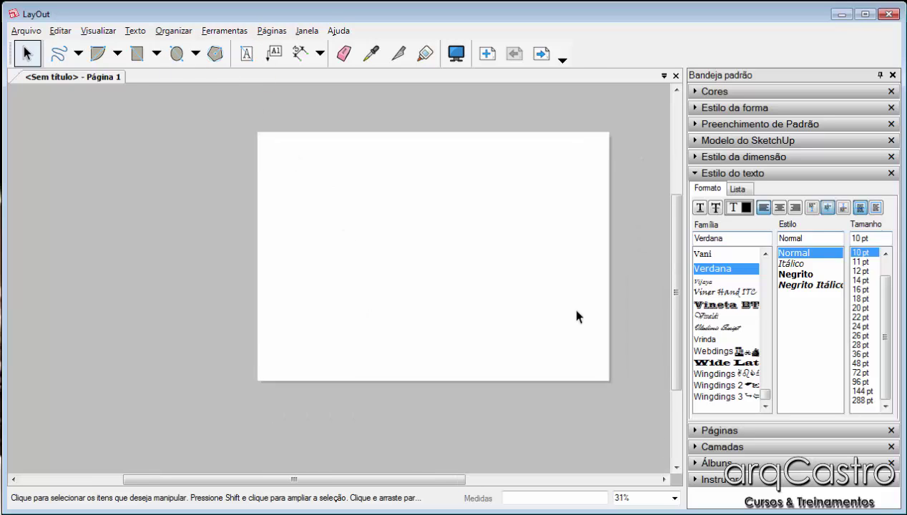
{"action": "scroll", "coordinate": [580, 152], "scroll_direction": "up", "scroll_amount": 1}
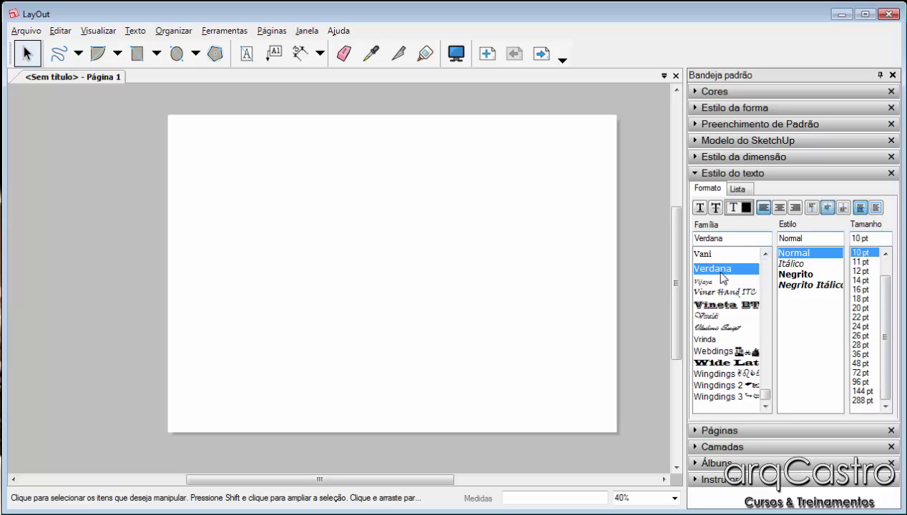
{"action": "left_click", "coordinate": [800, 276]}
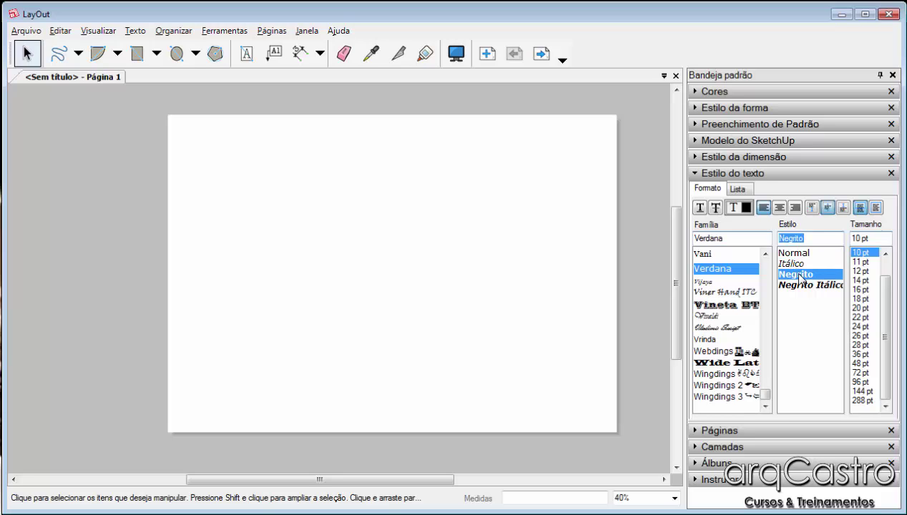
{"action": "left_click", "coordinate": [864, 335]}
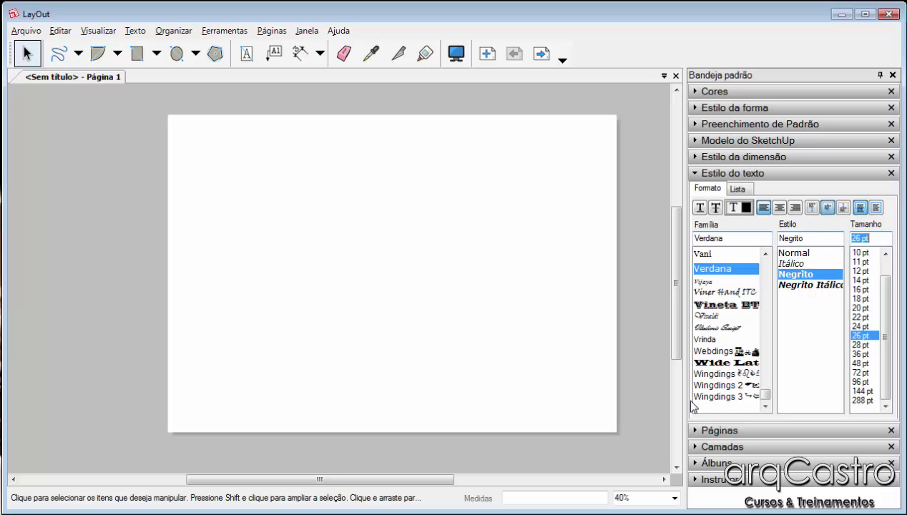
Set the default text colour to a dark red with 71% brightness using the colour wheel, and collapse the colour settings
{"action": "left_click", "coordinate": [745, 208]}
{"action": "left_click", "coordinate": [745, 209]}
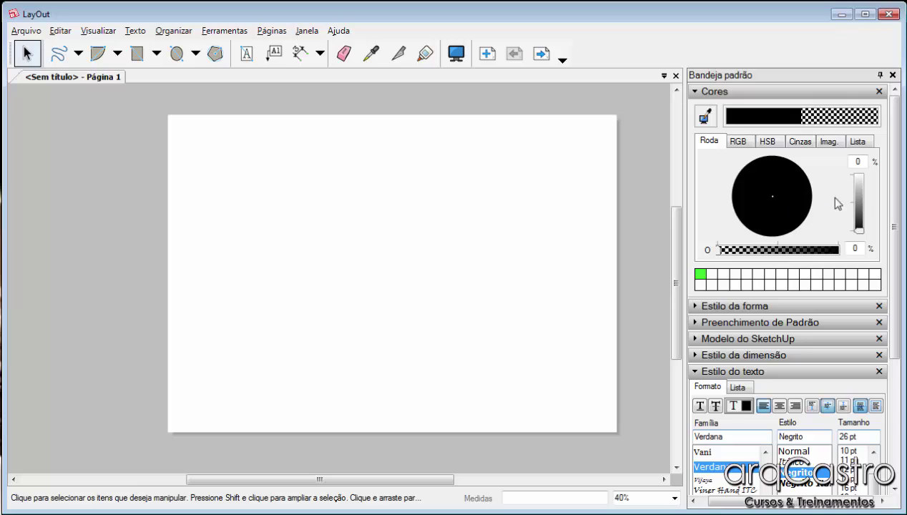
{"action": "left_click_drag", "start_coordinate": [857, 201], "coordinate": [857, 185]}
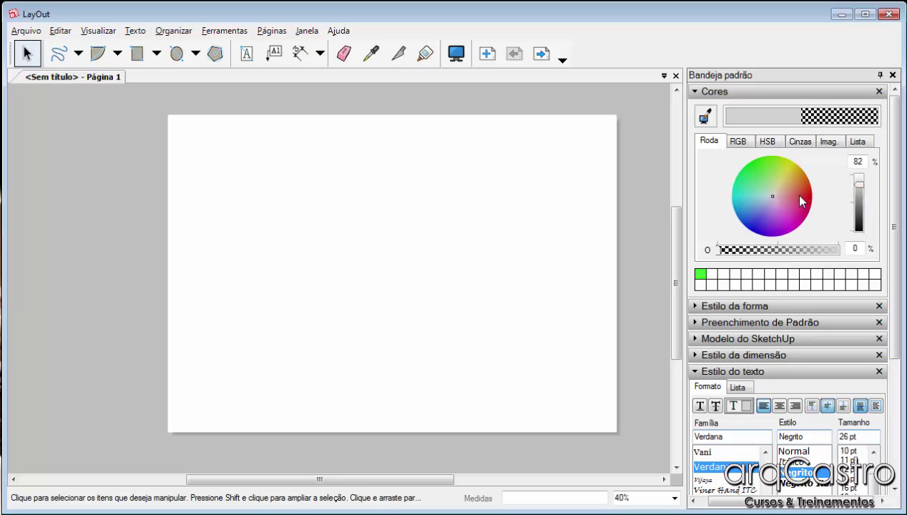
{"action": "left_click", "coordinate": [812, 197]}
{"action": "left_click", "coordinate": [858, 190]}
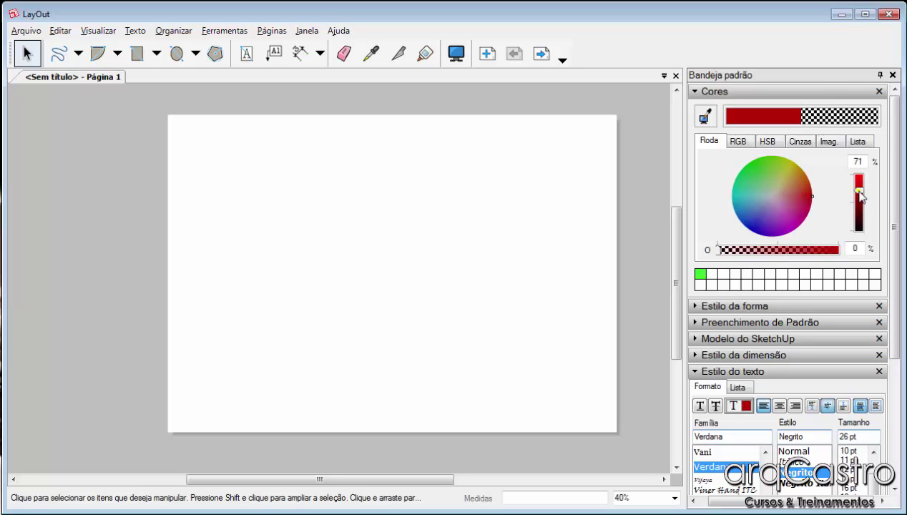
{"action": "left_click", "coordinate": [699, 93]}
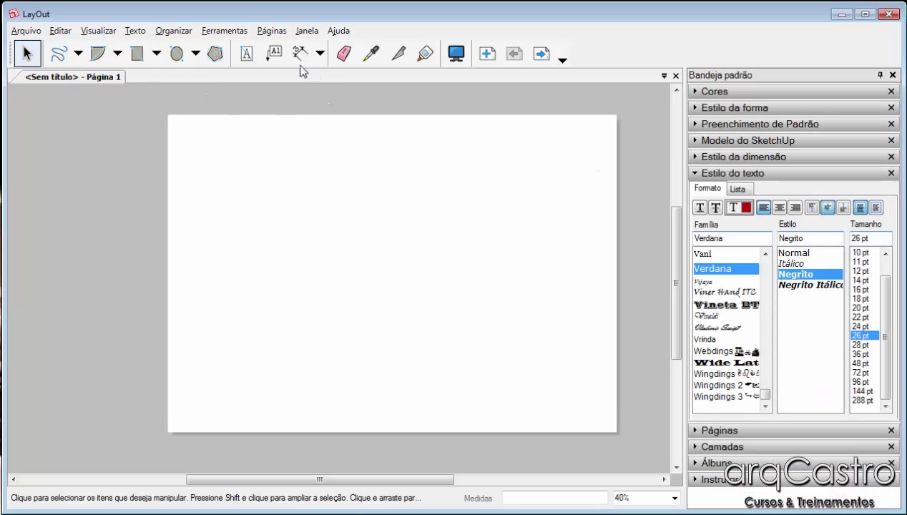
Place the text "Curso layout" on the blank page using the preset text style
{"action": "left_click", "coordinate": [246, 54]}
{"action": "left_click", "coordinate": [264, 239]}
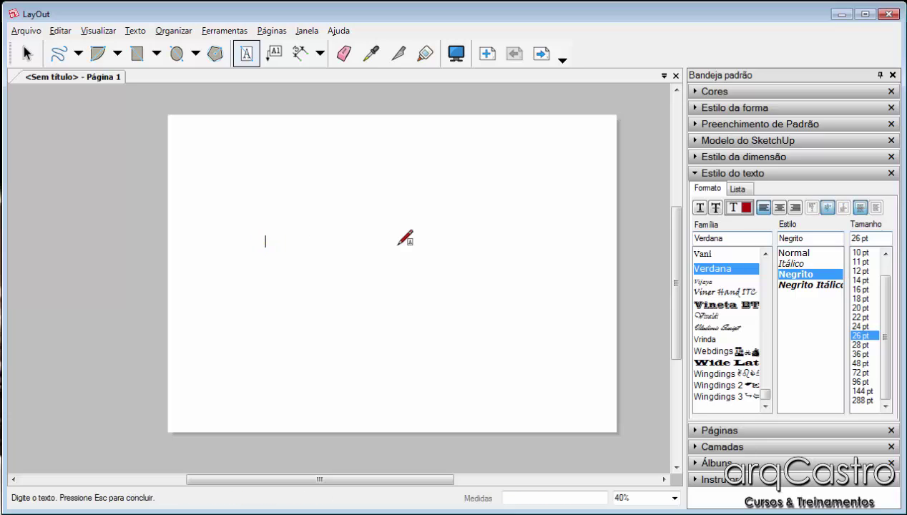
{"action": "type", "text": "Curso layout"}
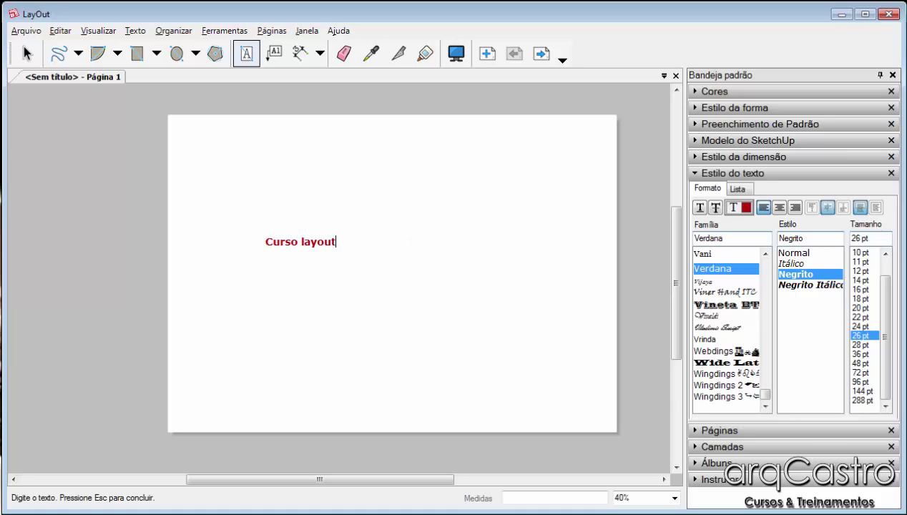
{"action": "left_click", "coordinate": [27, 53]}
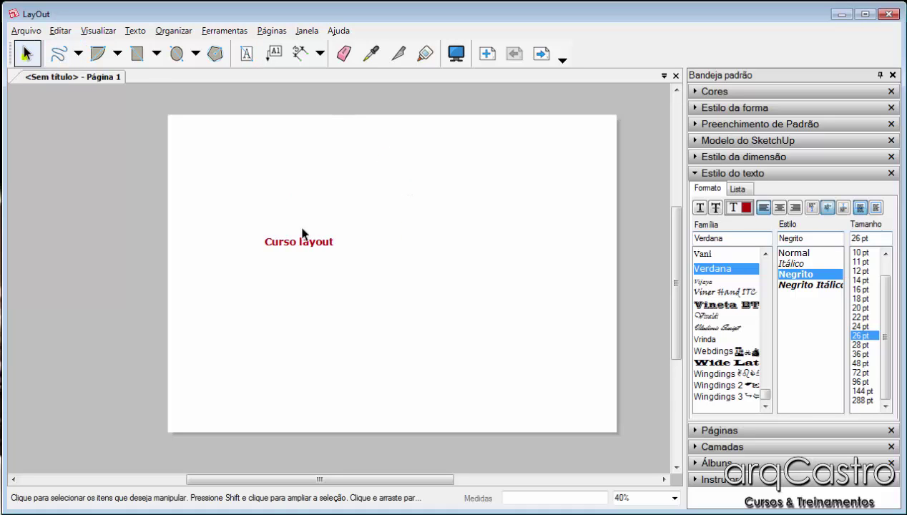
{"action": "scroll", "coordinate": [300, 243], "scroll_direction": "up", "scroll_amount": 1}
{"action": "scroll", "coordinate": [301, 243], "scroll_direction": "up", "scroll_amount": 2}
{"action": "scroll", "coordinate": [285, 236], "scroll_direction": "up", "scroll_amount": 3}
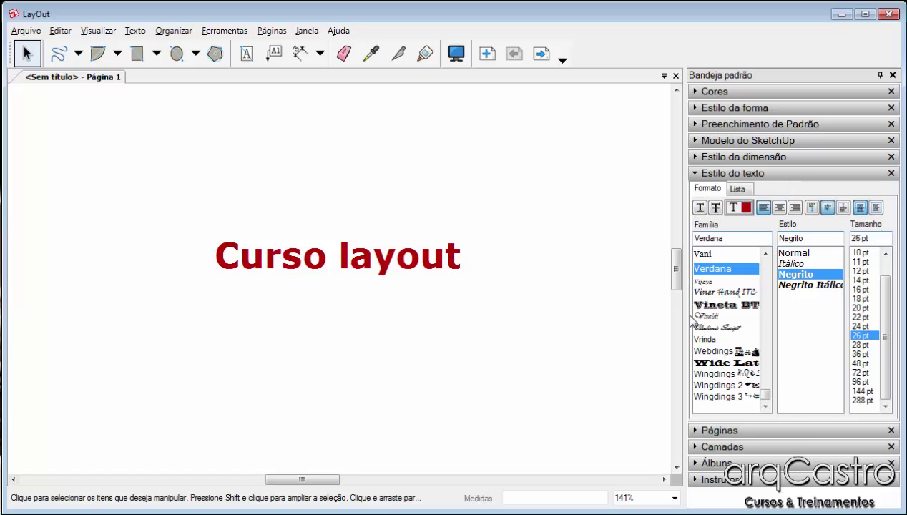
Add a second text, "Teste curso", below "Curso layout" in the same style
{"action": "left_click", "coordinate": [246, 55]}
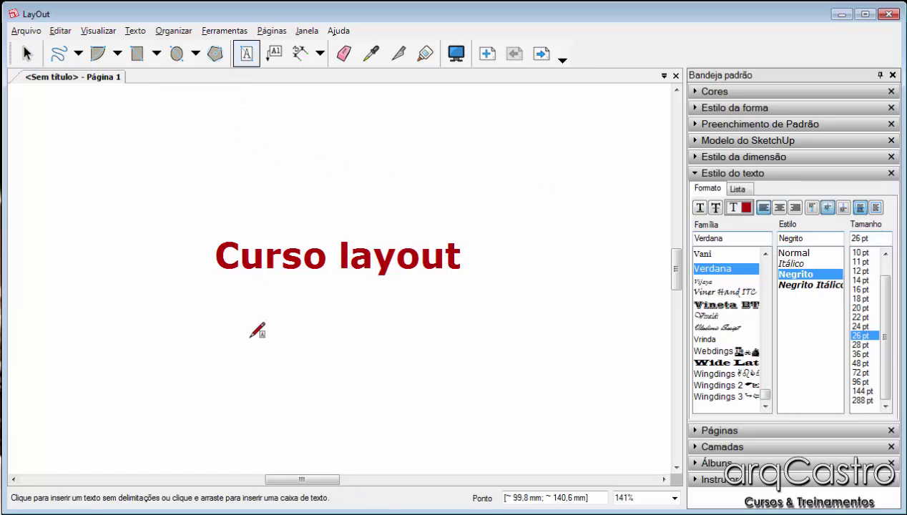
{"action": "left_click", "coordinate": [229, 321]}
{"action": "type", "text": "T"}
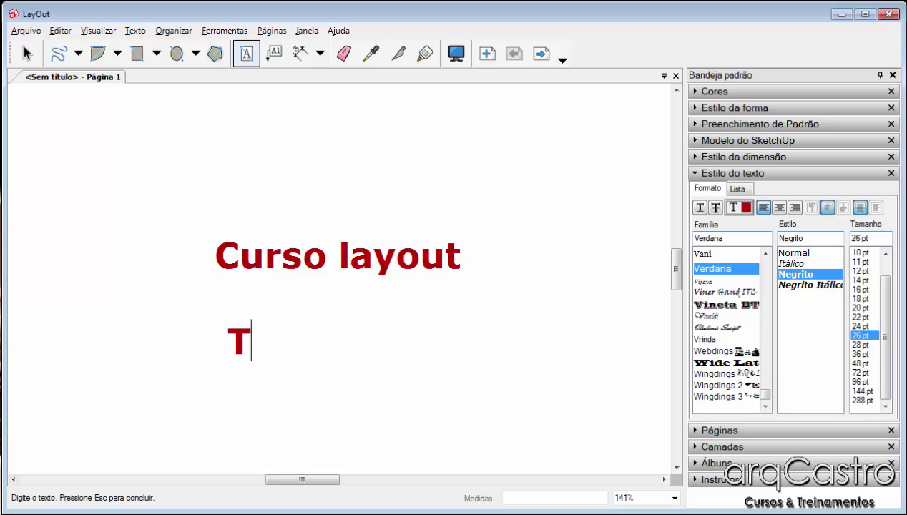
{"action": "type", "text": "este curso"}
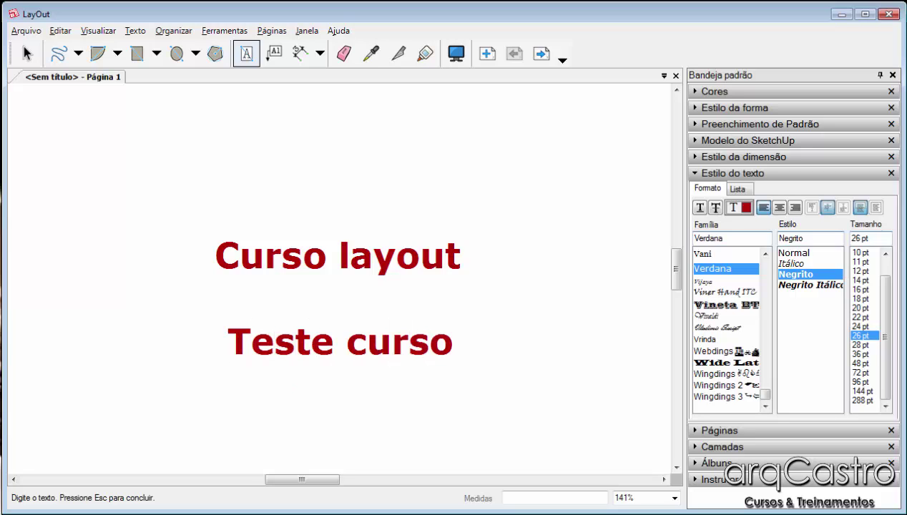
{"action": "left_click", "coordinate": [27, 54]}
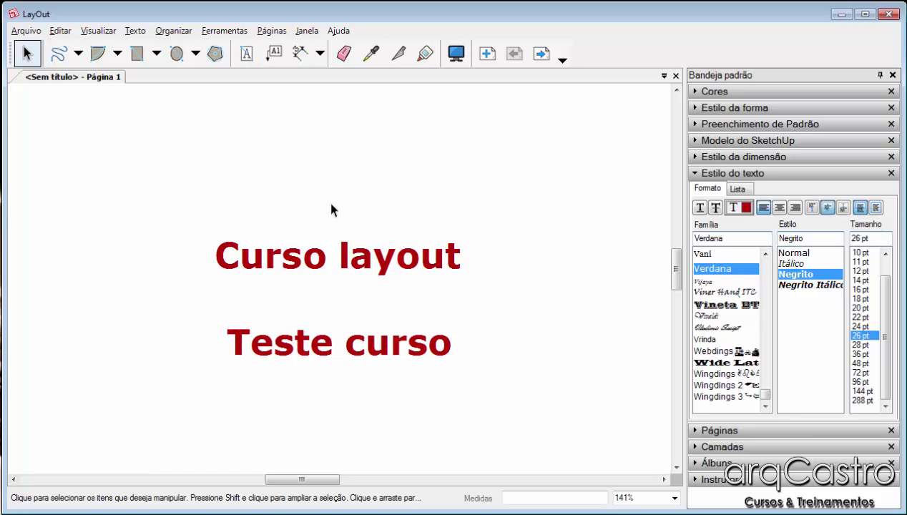
Add a horizontal linear dimension spanning the width of the "Curso layout" text, with its dimension line placed just above the text
{"action": "scroll", "coordinate": [338, 342], "scroll_direction": "down", "scroll_amount": 3}
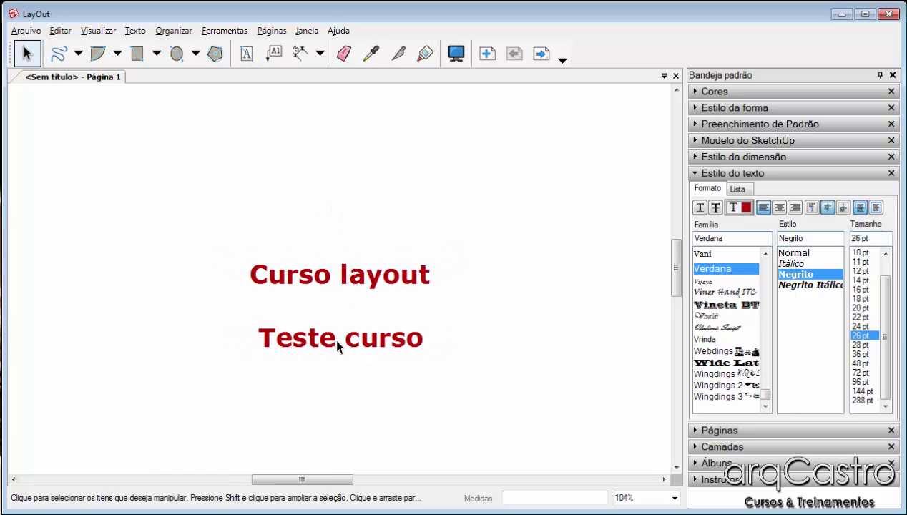
{"action": "left_click", "coordinate": [321, 55]}
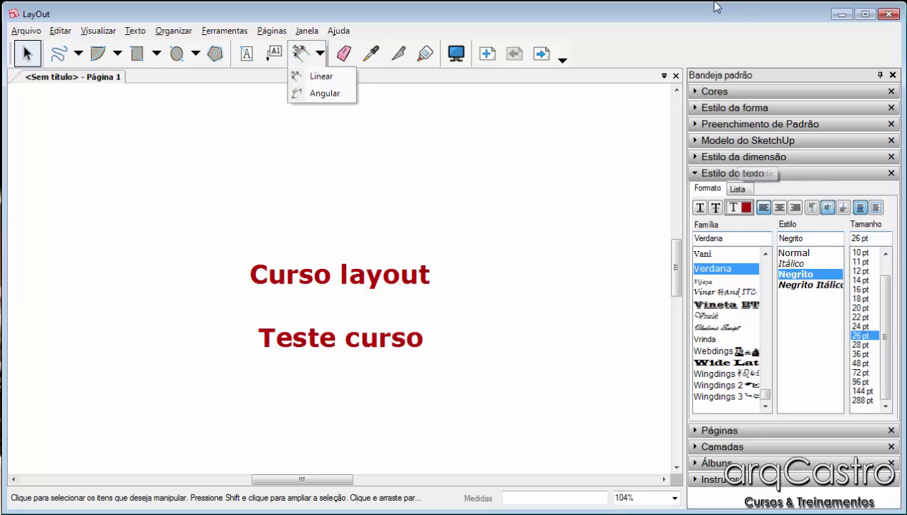
{"action": "left_click", "coordinate": [697, 37]}
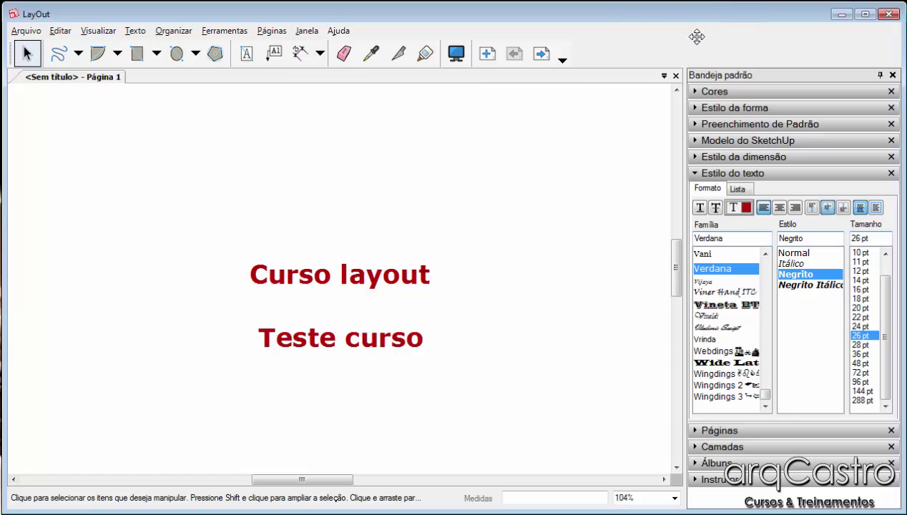
{"action": "left_click", "coordinate": [310, 64]}
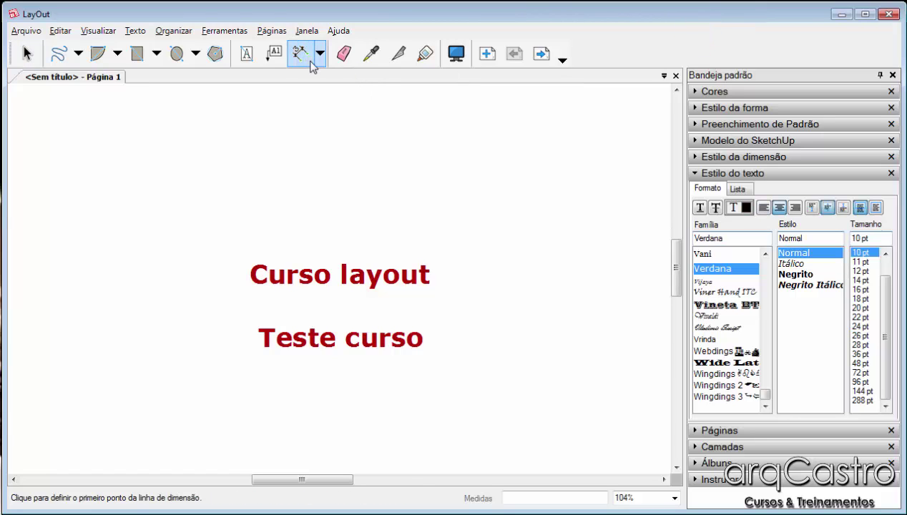
{"action": "left_click", "coordinate": [248, 273]}
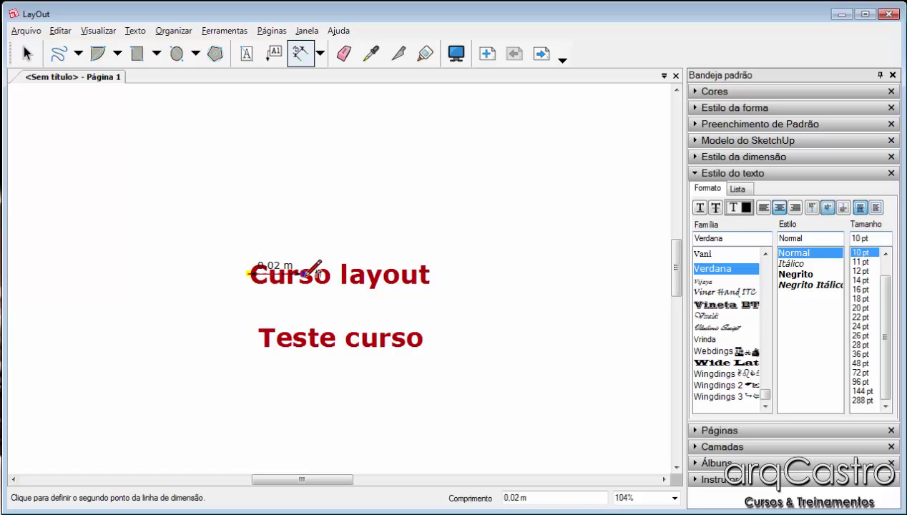
{"action": "left_click", "coordinate": [433, 273]}
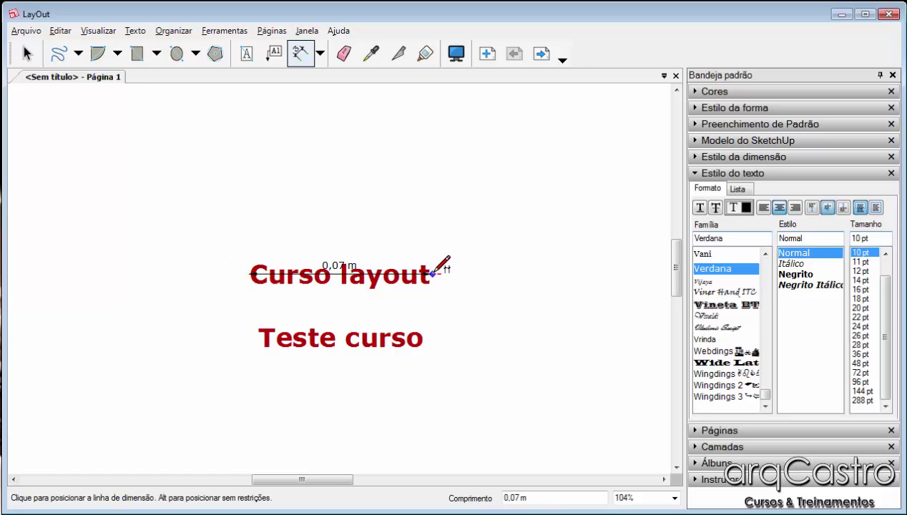
{"action": "left_click", "coordinate": [436, 236]}
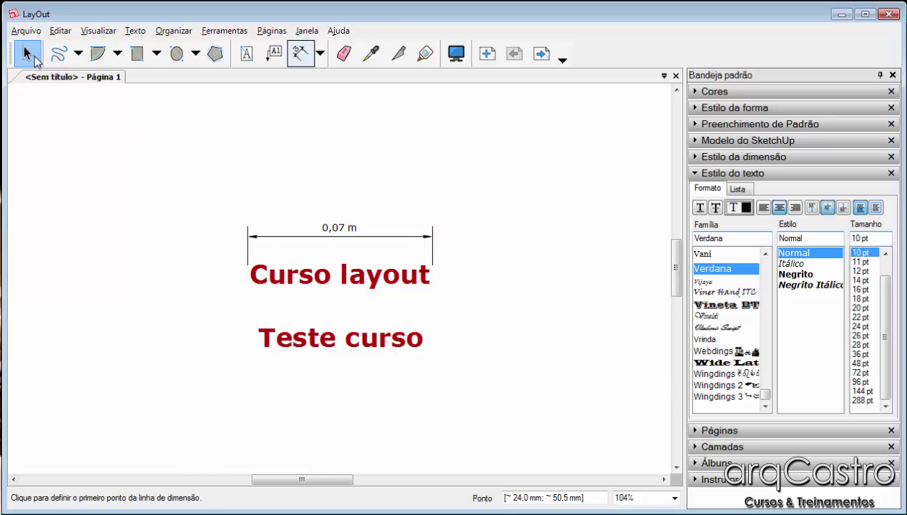
{"action": "left_click", "coordinate": [27, 54]}
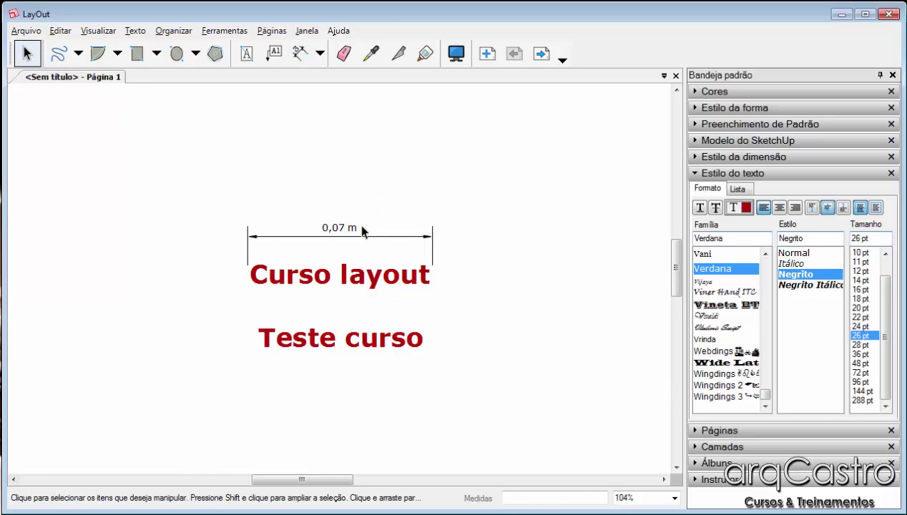
Compare the text style settings of the new dimension, the "Curso layout" text and the default with nothing selected
{"action": "scroll", "coordinate": [344, 236], "scroll_direction": "up", "scroll_amount": 2}
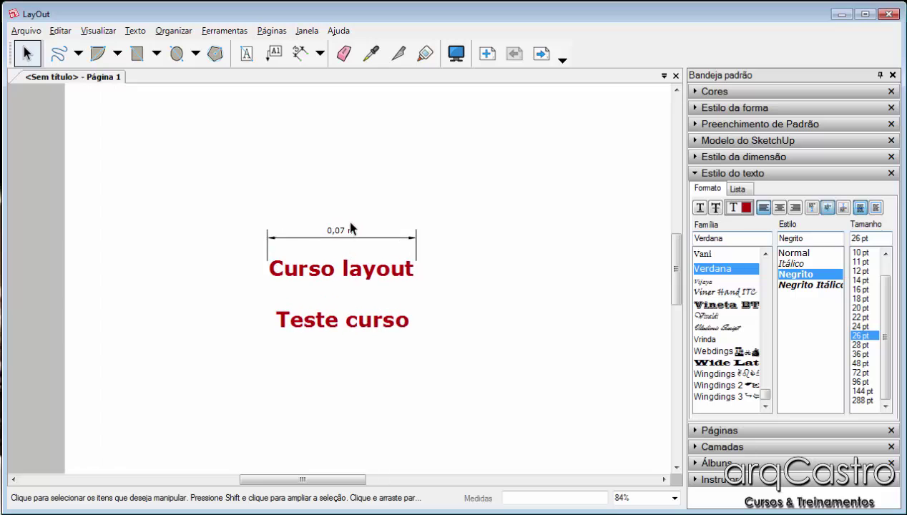
{"action": "scroll", "coordinate": [351, 228], "scroll_direction": "up", "scroll_amount": 1}
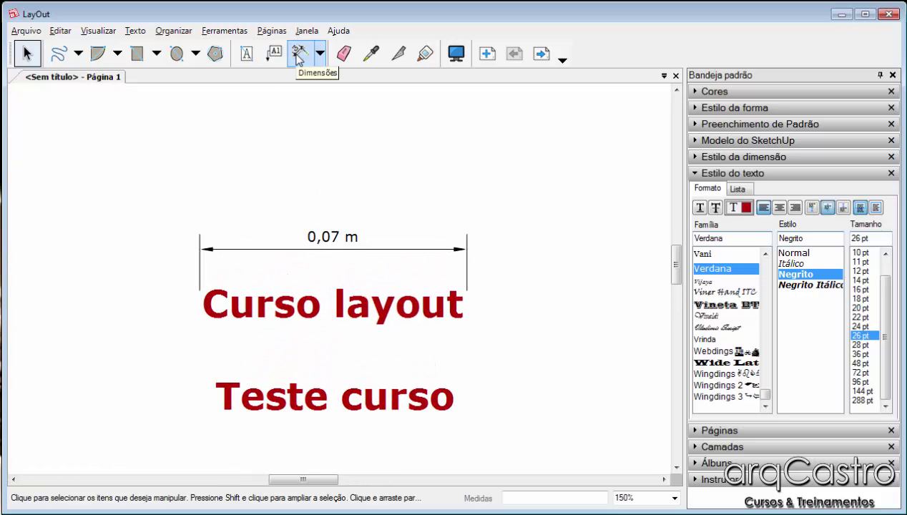
{"action": "left_click", "coordinate": [373, 249]}
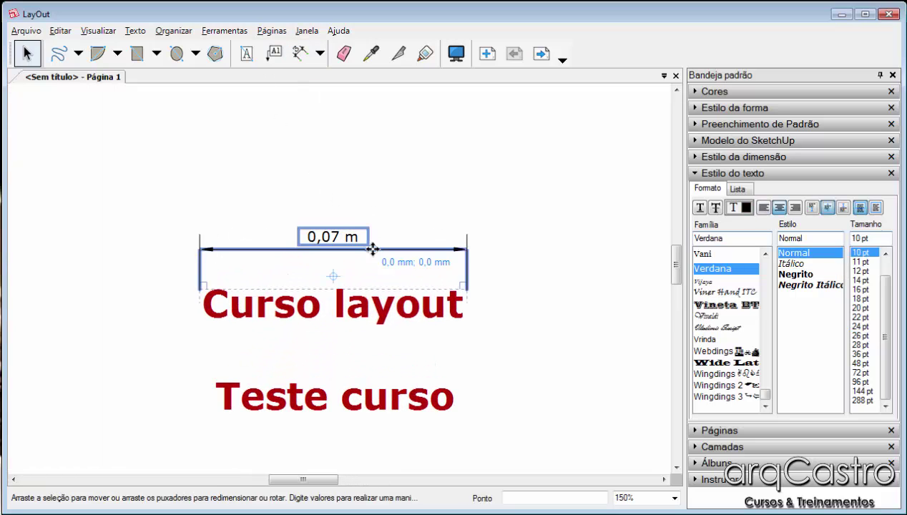
{"action": "left_click", "coordinate": [495, 183]}
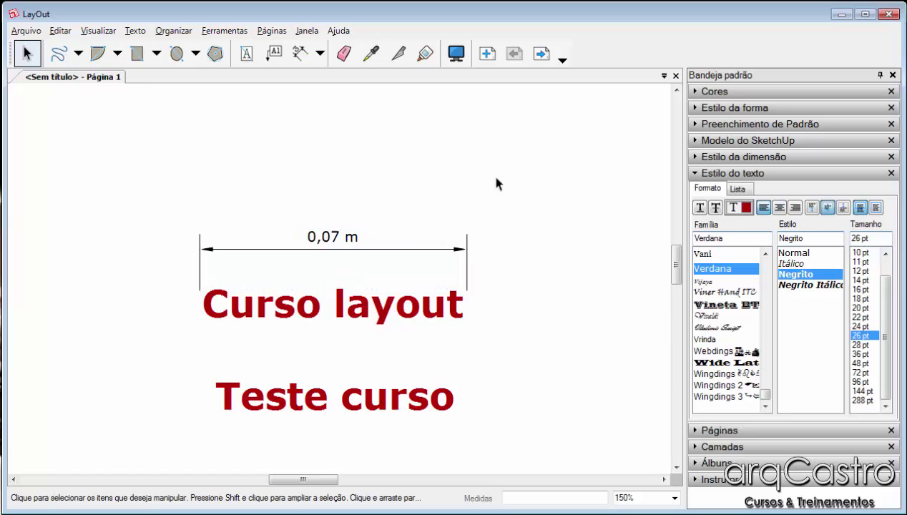
{"action": "left_click", "coordinate": [350, 240]}
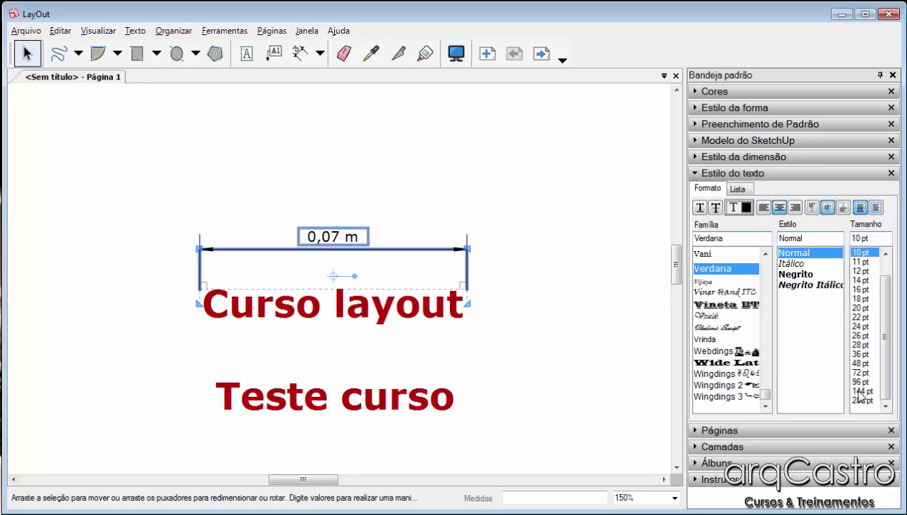
{"action": "left_click", "coordinate": [265, 207]}
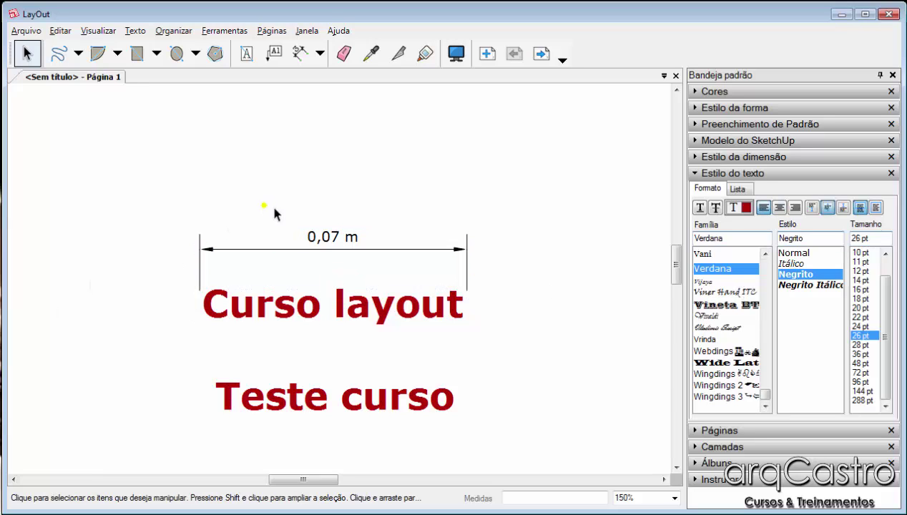
{"action": "left_click", "coordinate": [390, 304]}
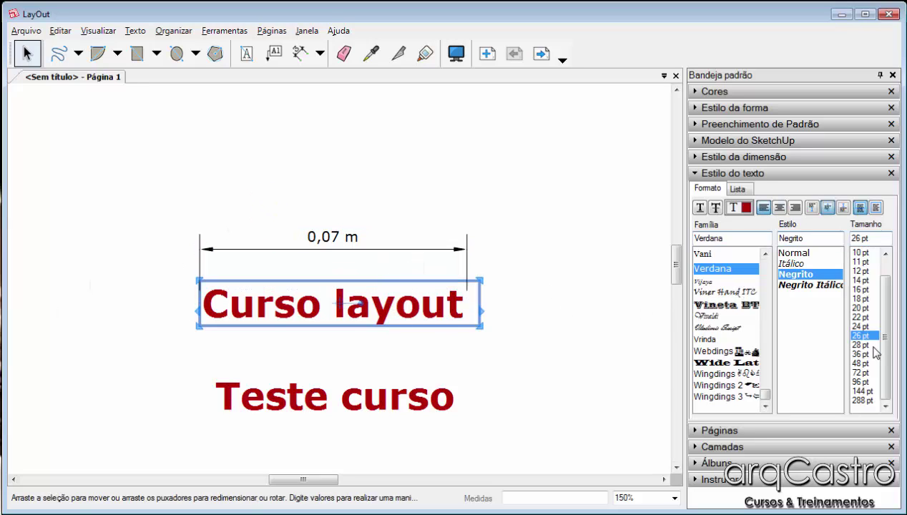
{"action": "left_click", "coordinate": [327, 236]}
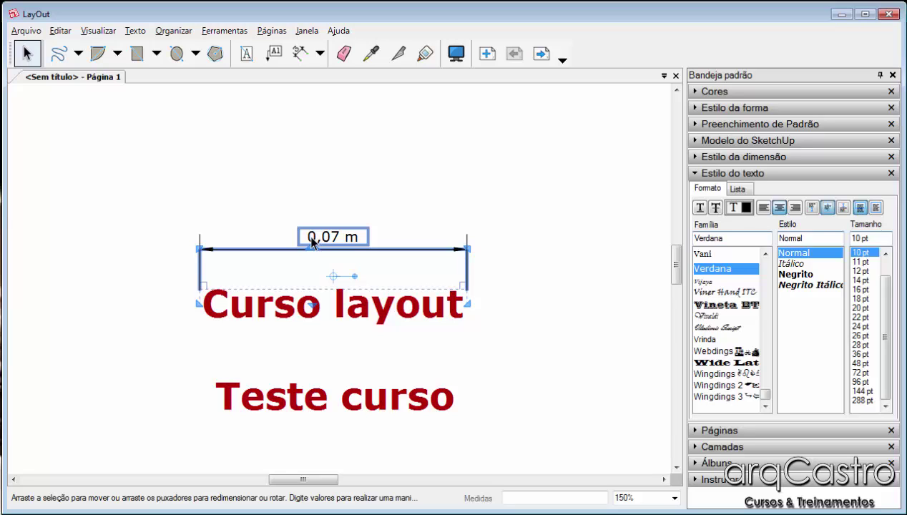
{"action": "left_click", "coordinate": [357, 171]}
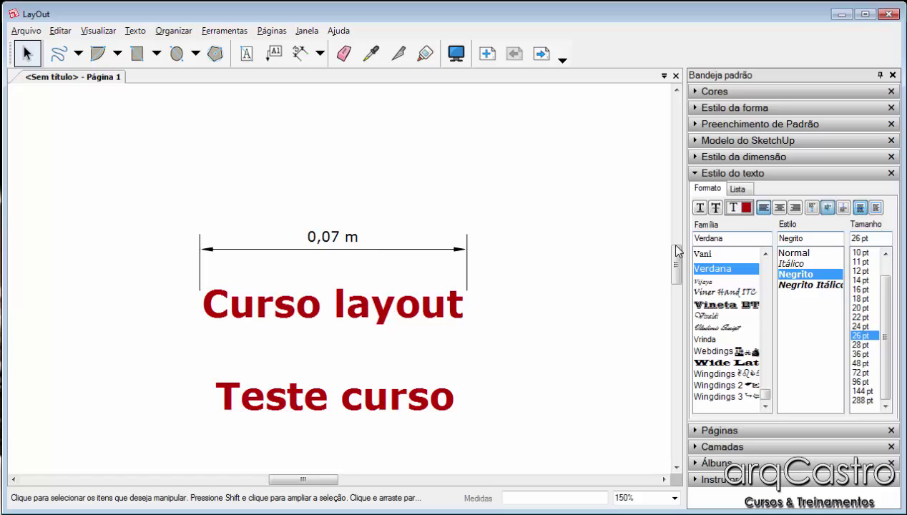
Select the dimension above "Curso layout" and set its text size to 18 pt in the text style settings
{"action": "left_click", "coordinate": [458, 258]}
{"action": "scroll", "coordinate": [456, 229], "scroll_direction": "down", "scroll_amount": 2}
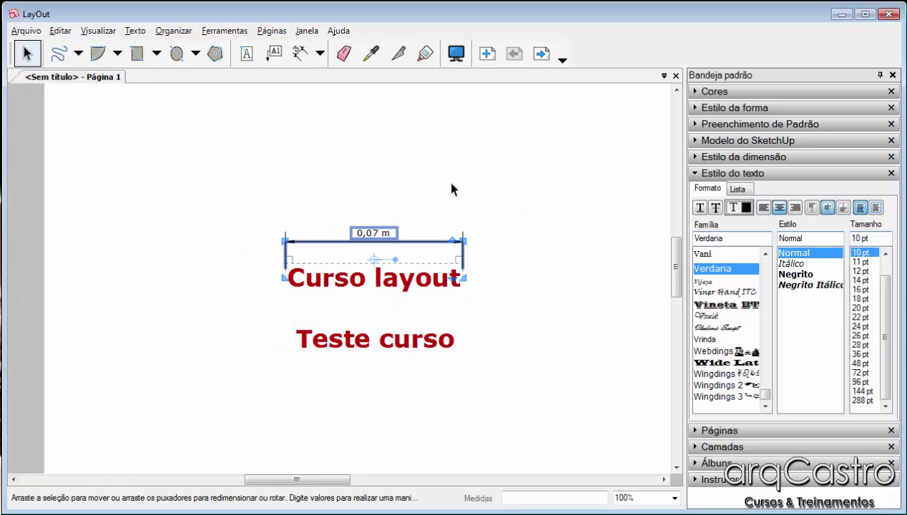
{"action": "left_click", "coordinate": [731, 157]}
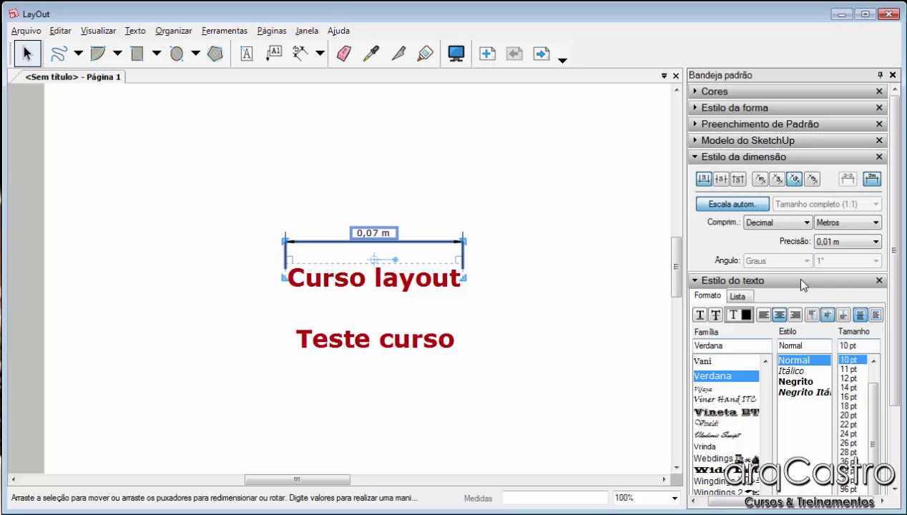
{"action": "left_click", "coordinate": [793, 279]}
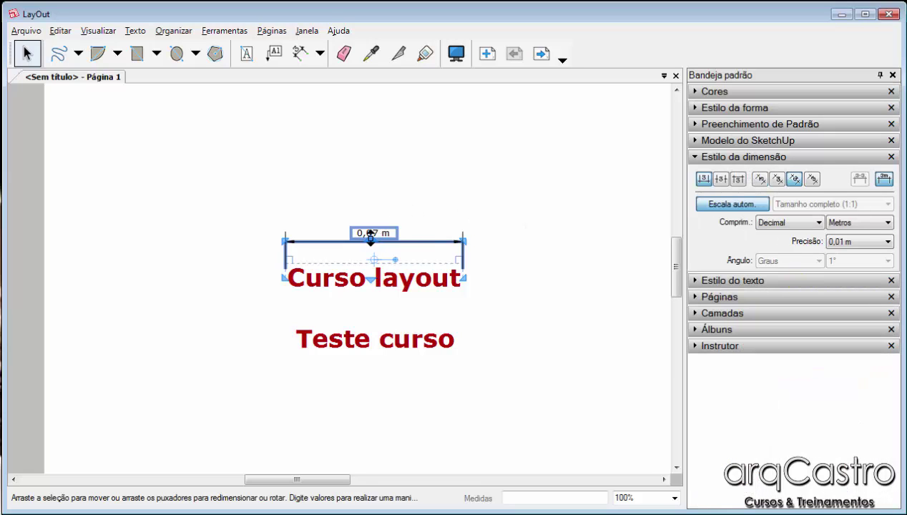
{"action": "left_click", "coordinate": [786, 159]}
{"action": "left_click", "coordinate": [770, 175]}
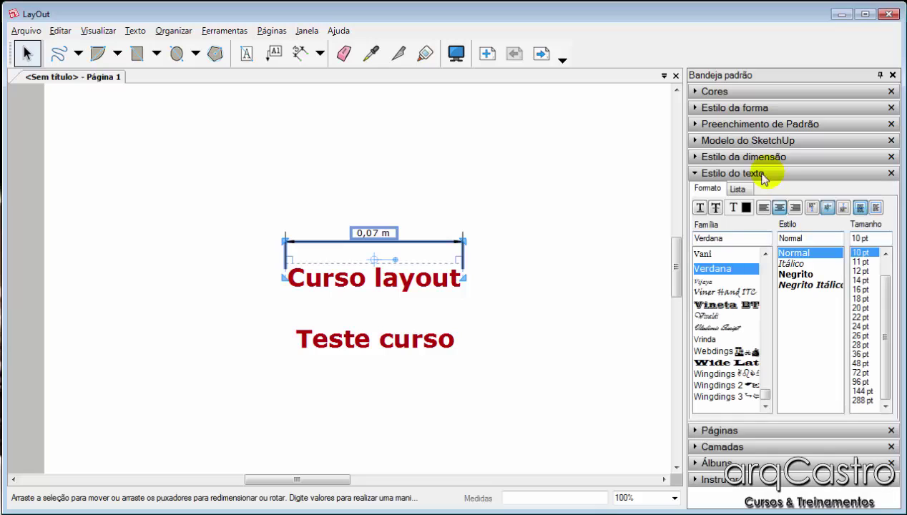
{"action": "left_click", "coordinate": [865, 307]}
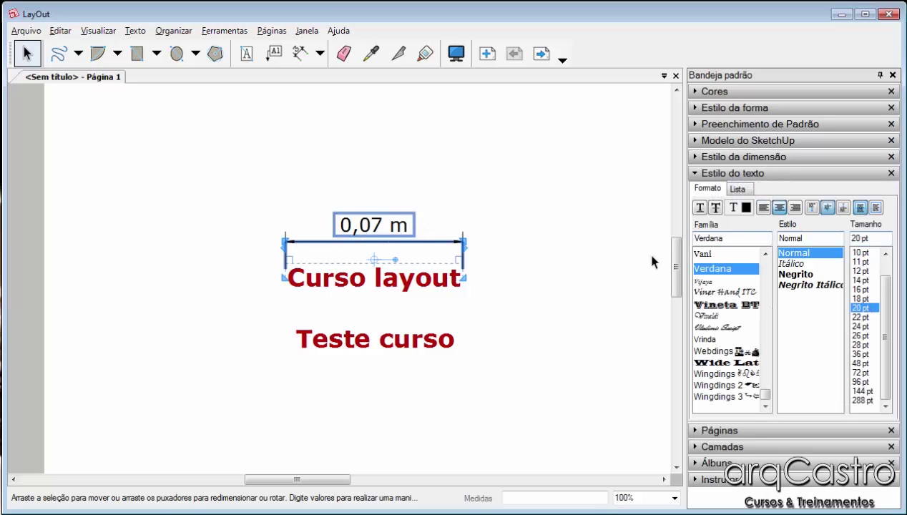
{"action": "left_click", "coordinate": [863, 299]}
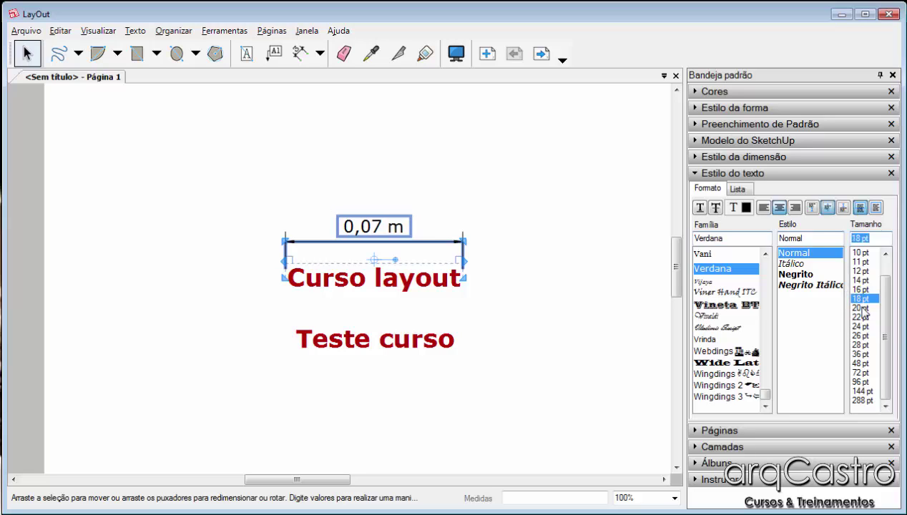
{"action": "left_click", "coordinate": [862, 317]}
{"action": "left_click", "coordinate": [863, 308]}
{"action": "left_click", "coordinate": [863, 298]}
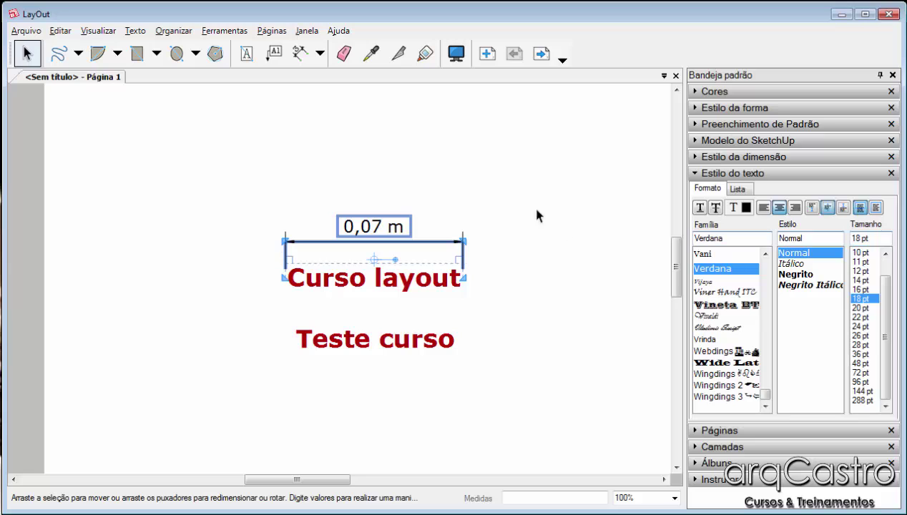
Colour the dimension text dark red by sampling the colour of "Curso layout", and collapse the colour settings
{"action": "left_click", "coordinate": [746, 208]}
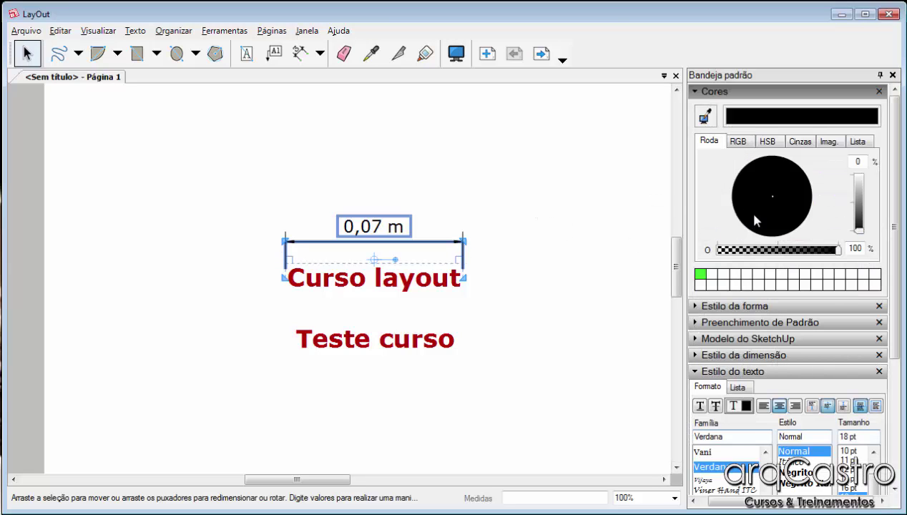
{"action": "left_click", "coordinate": [705, 117]}
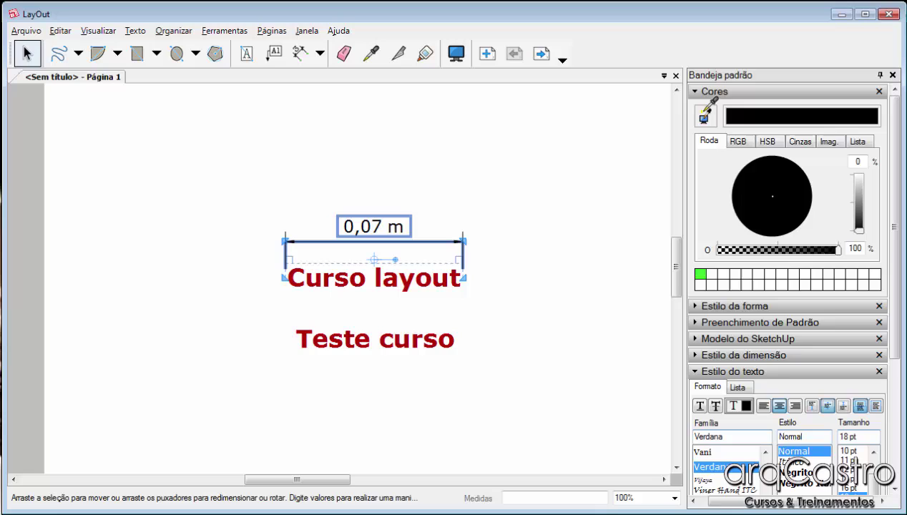
{"action": "left_click", "coordinate": [446, 281]}
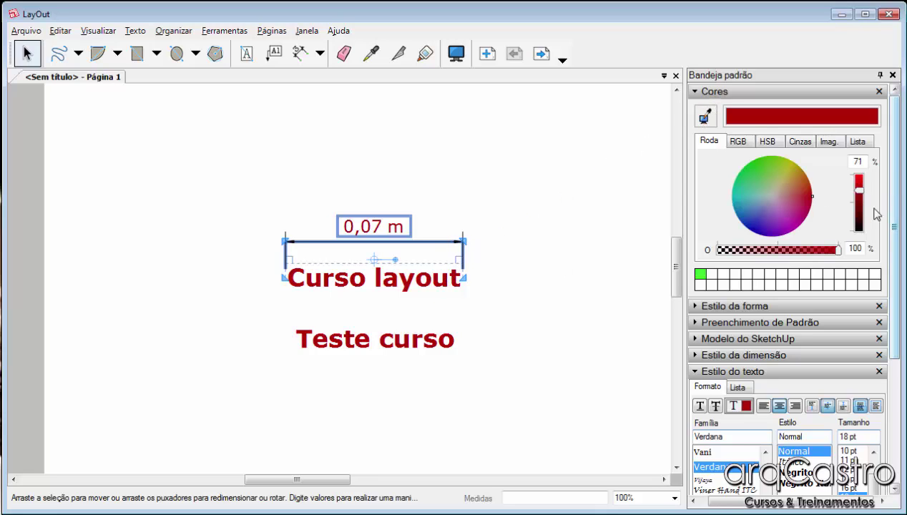
{"action": "left_click", "coordinate": [420, 187]}
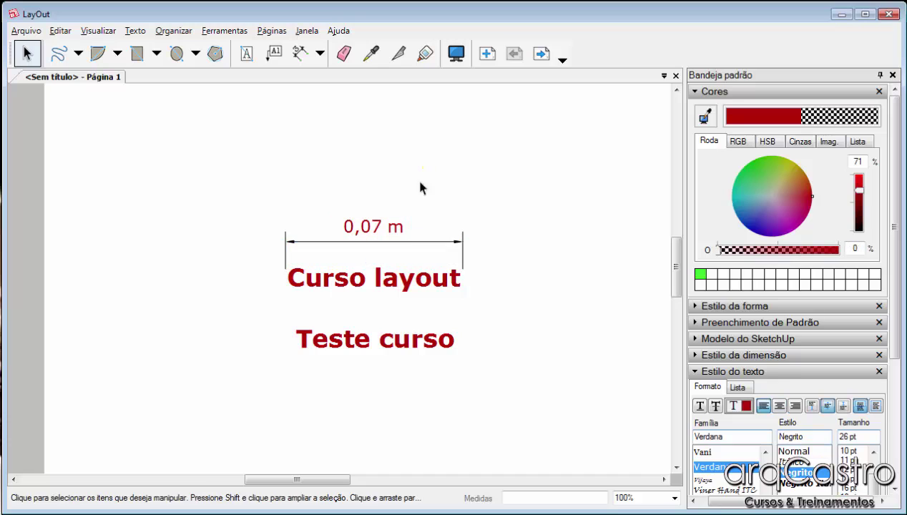
{"action": "left_click", "coordinate": [398, 238]}
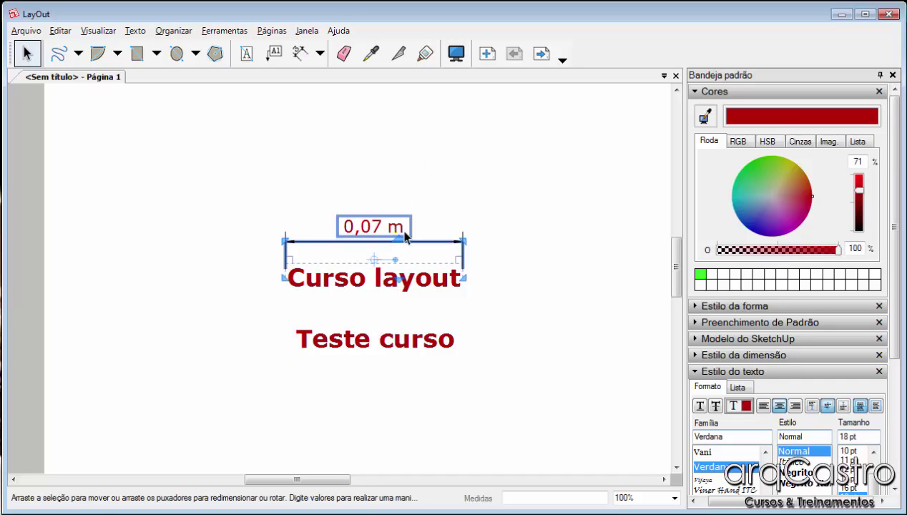
{"action": "left_click", "coordinate": [698, 92]}
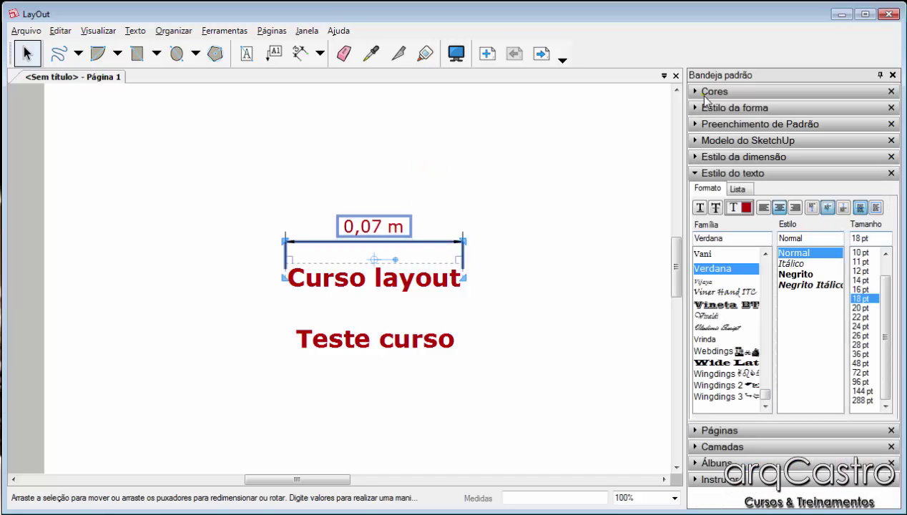
Try the dimension text centred, below and above the dimension line, and leave it centred within the line
{"action": "left_click", "coordinate": [744, 157]}
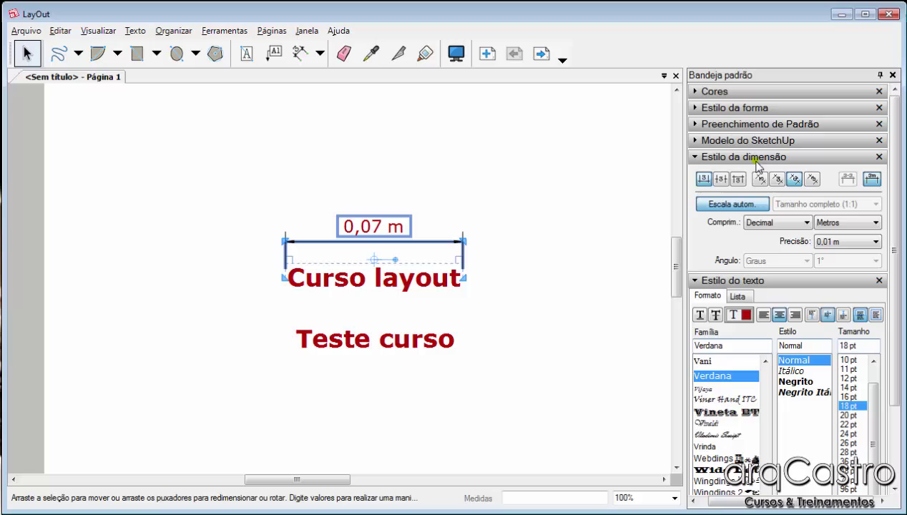
{"action": "left_click", "coordinate": [721, 179]}
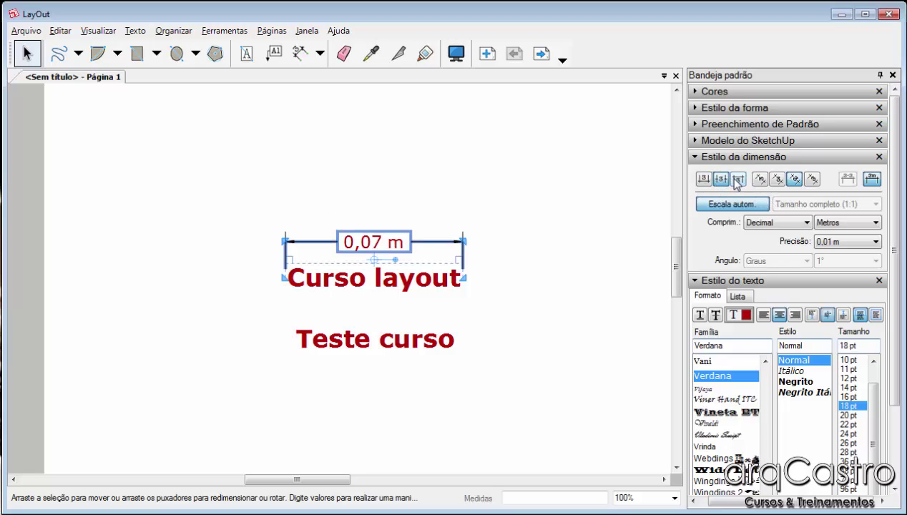
{"action": "left_click", "coordinate": [737, 180]}
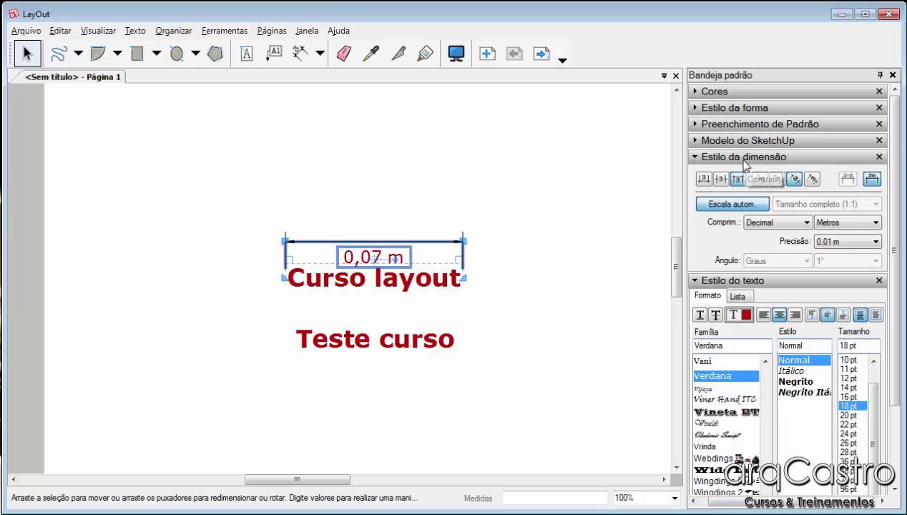
{"action": "left_click", "coordinate": [711, 181]}
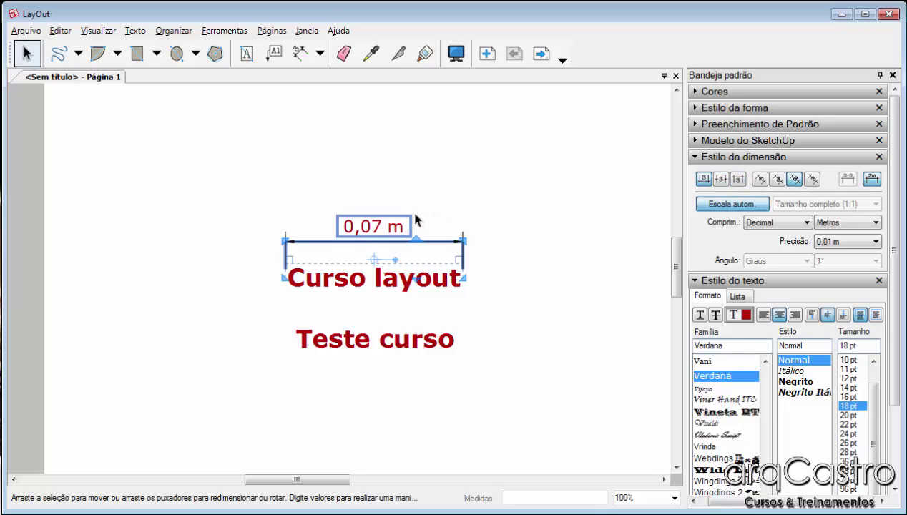
{"action": "left_click", "coordinate": [721, 179]}
{"action": "left_click", "coordinate": [477, 294]}
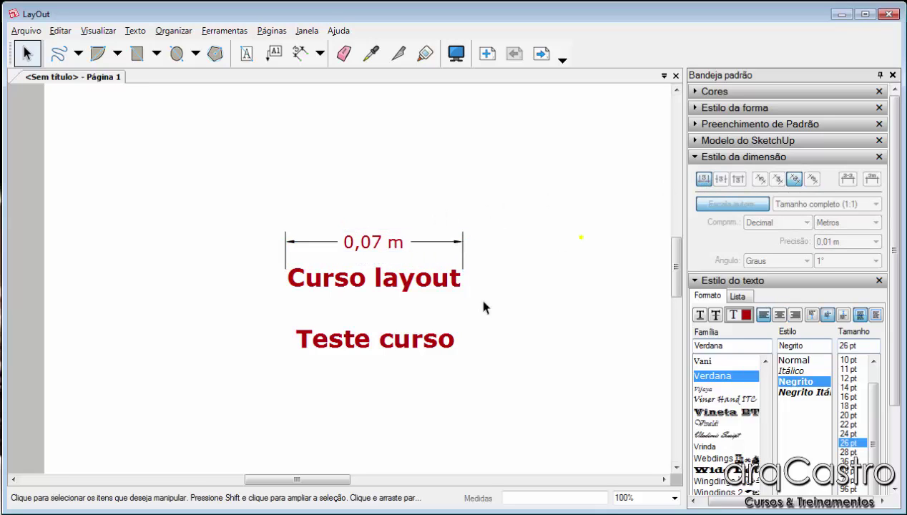
Select the dimension above "Curso layout", try its text below and centred on the dimension line, and leave it above the line
{"action": "left_click", "coordinate": [391, 248]}
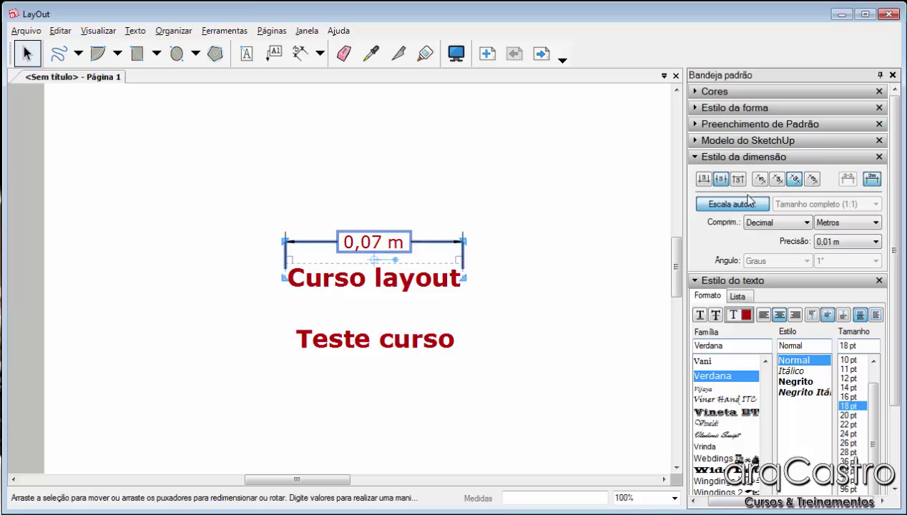
{"action": "left_click", "coordinate": [737, 179]}
{"action": "left_click", "coordinate": [544, 283]}
{"action": "left_click", "coordinate": [404, 259]}
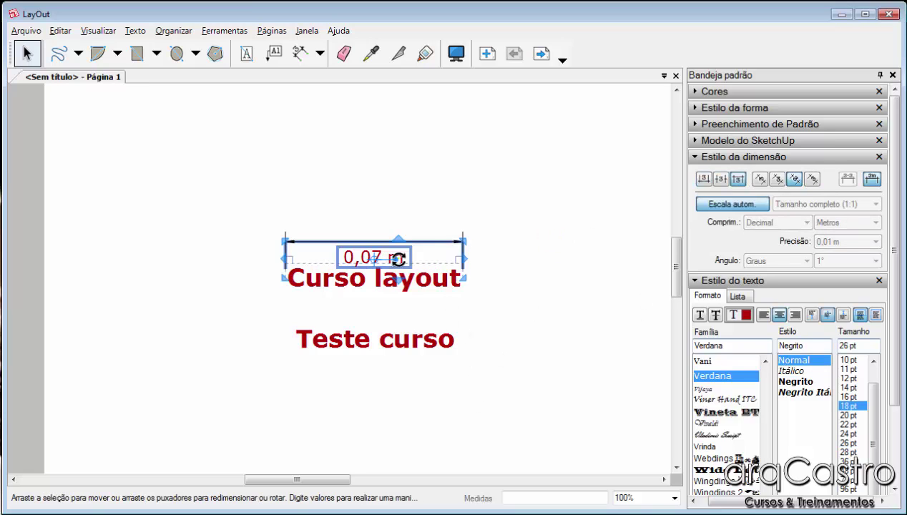
{"action": "left_click", "coordinate": [720, 180]}
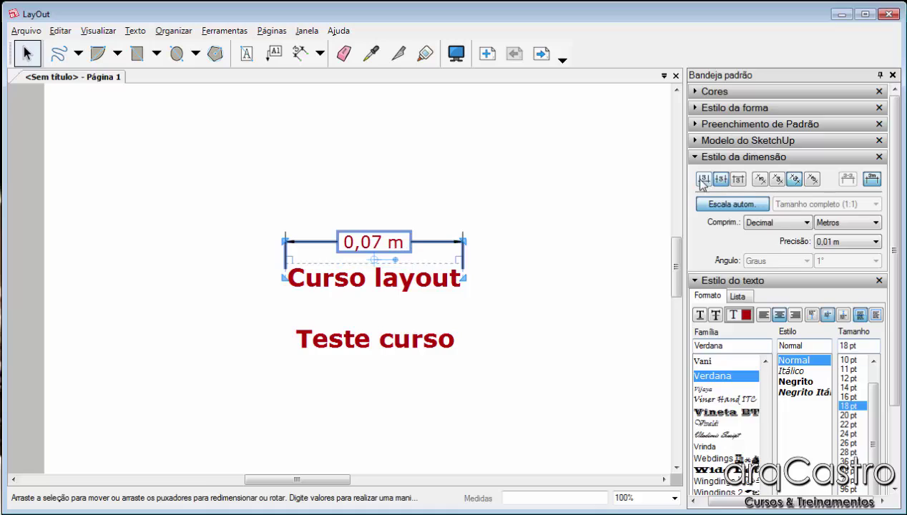
{"action": "left_click", "coordinate": [703, 179]}
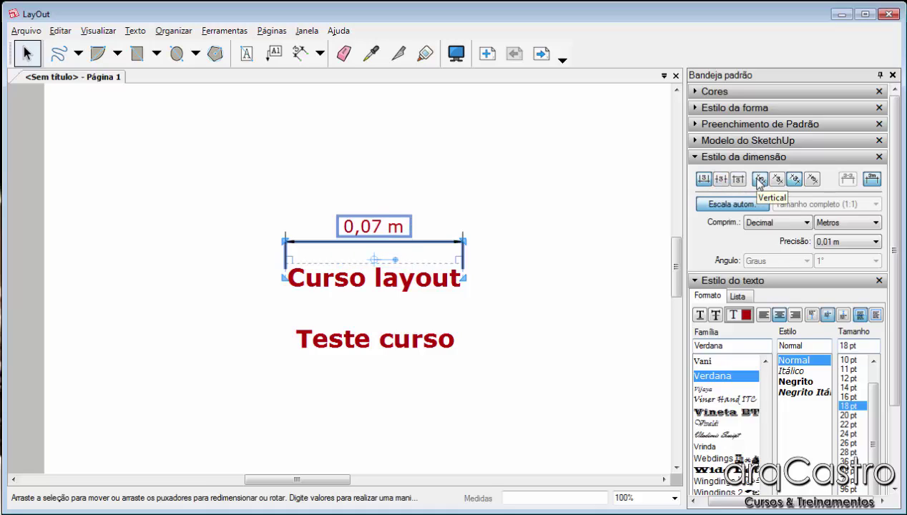
Try vertical and perpendicular dimension text, leave it horizontal, and toggle the unit display off and back on
{"action": "left_click", "coordinate": [760, 180]}
{"action": "left_click", "coordinate": [778, 180]}
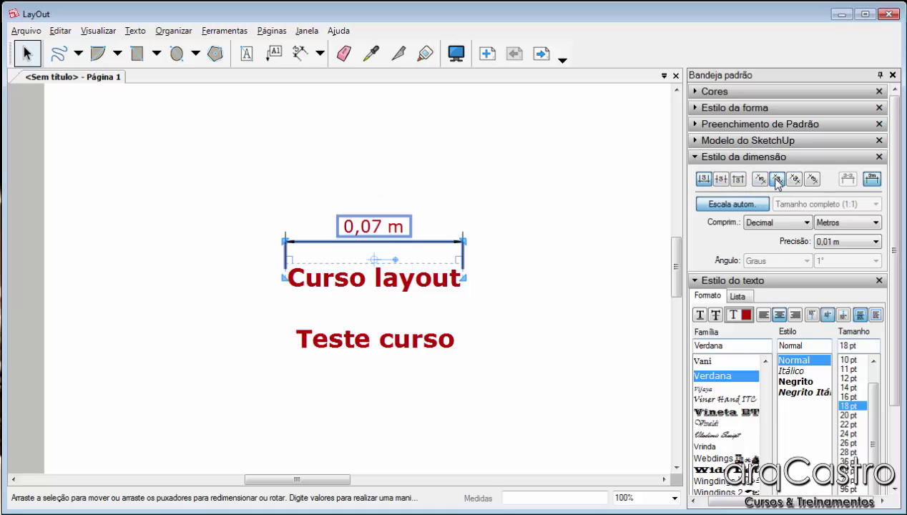
{"action": "left_click", "coordinate": [813, 180]}
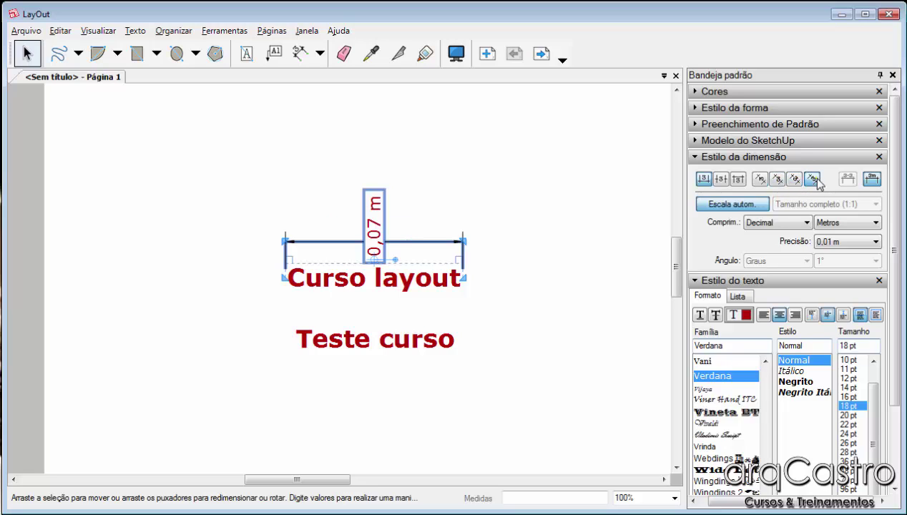
{"action": "left_click", "coordinate": [777, 180]}
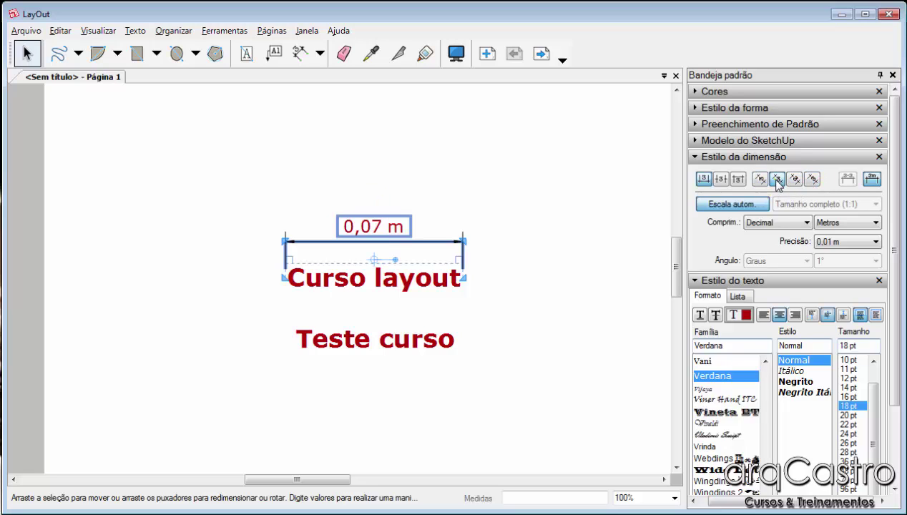
{"action": "left_click", "coordinate": [871, 180]}
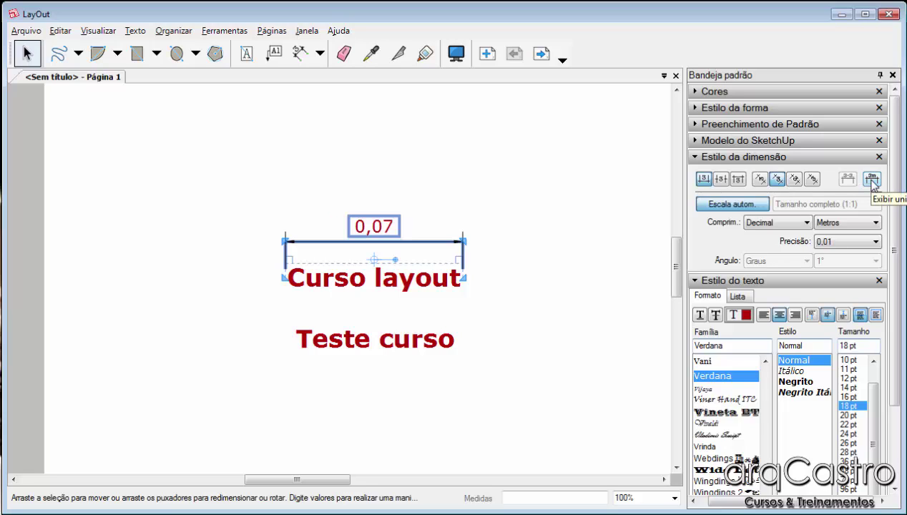
{"action": "left_click", "coordinate": [871, 179]}
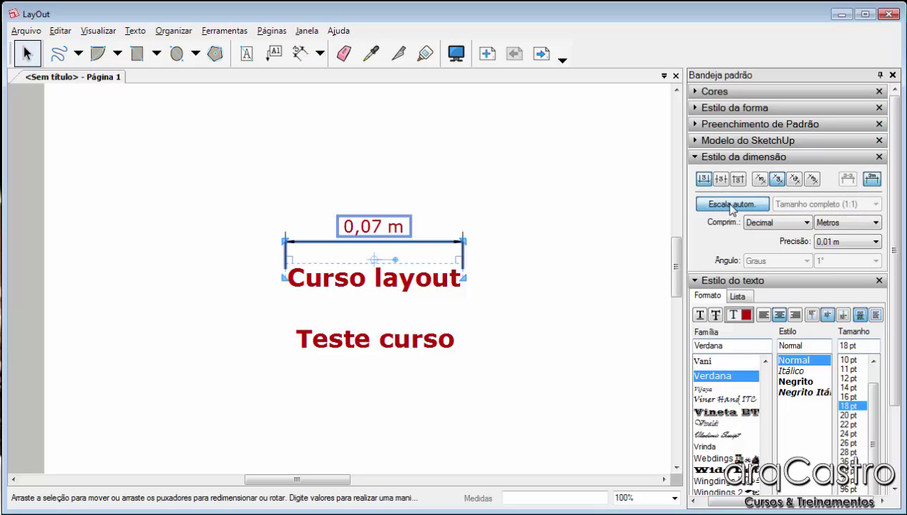
Turn off automatic scaling, try the dimension at 1:50 and 1:100, restore full size (1:1) with automatic scaling, and deselect it
{"action": "left_click", "coordinate": [756, 209]}
{"action": "left_click", "coordinate": [829, 205]}
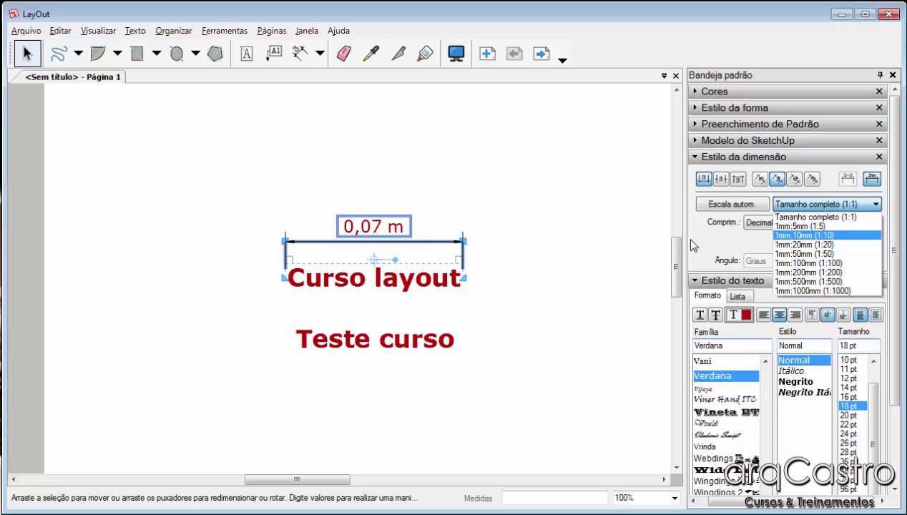
{"action": "left_click", "coordinate": [783, 254]}
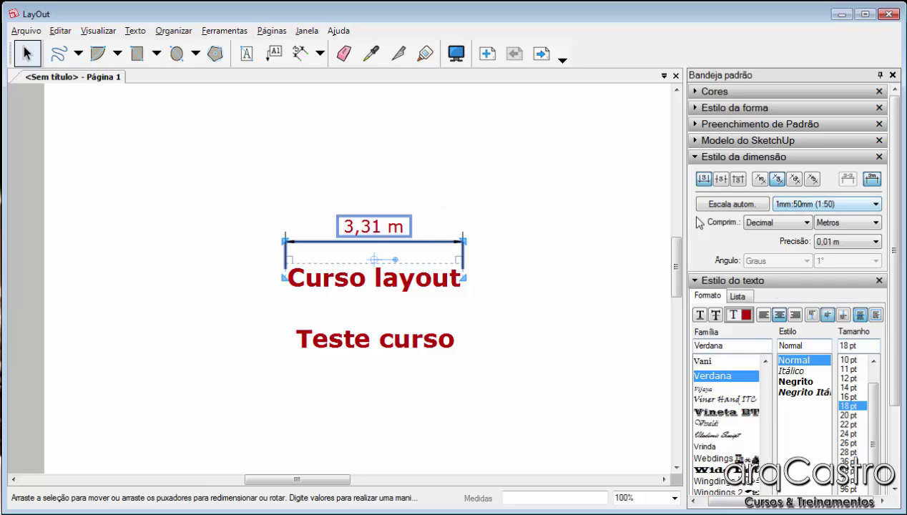
{"action": "left_click", "coordinate": [842, 204]}
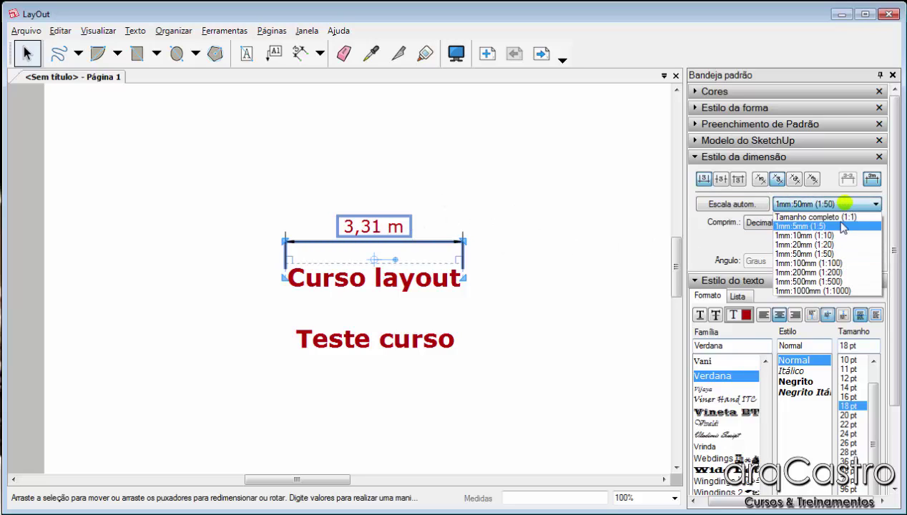
{"action": "left_click", "coordinate": [842, 264]}
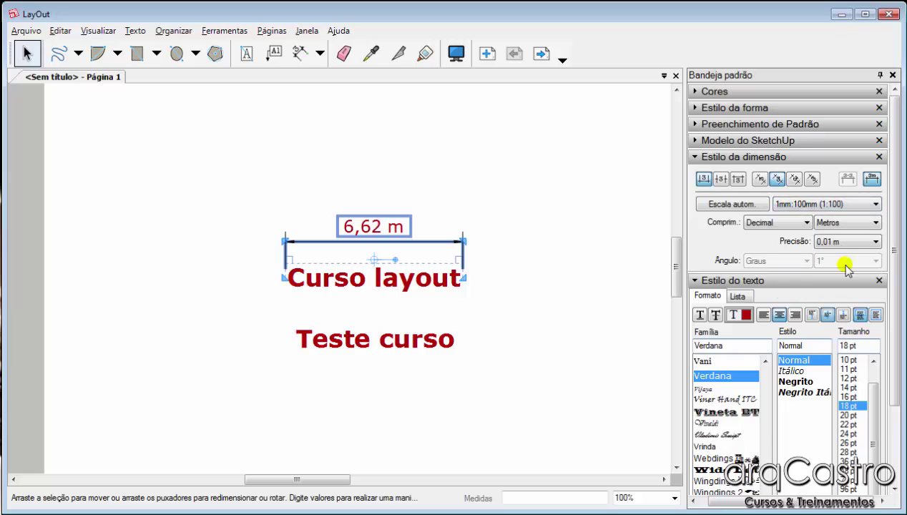
{"action": "left_click", "coordinate": [812, 206]}
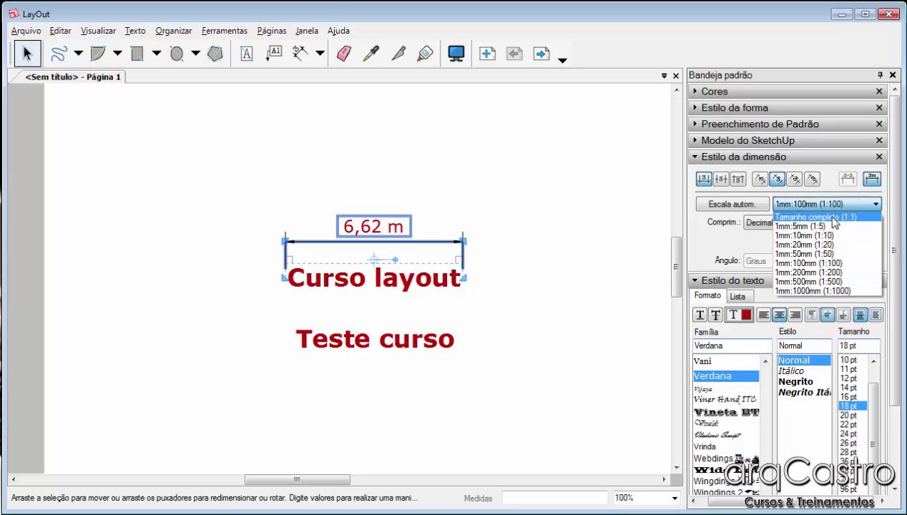
{"action": "left_click", "coordinate": [829, 213]}
{"action": "left_click", "coordinate": [737, 205]}
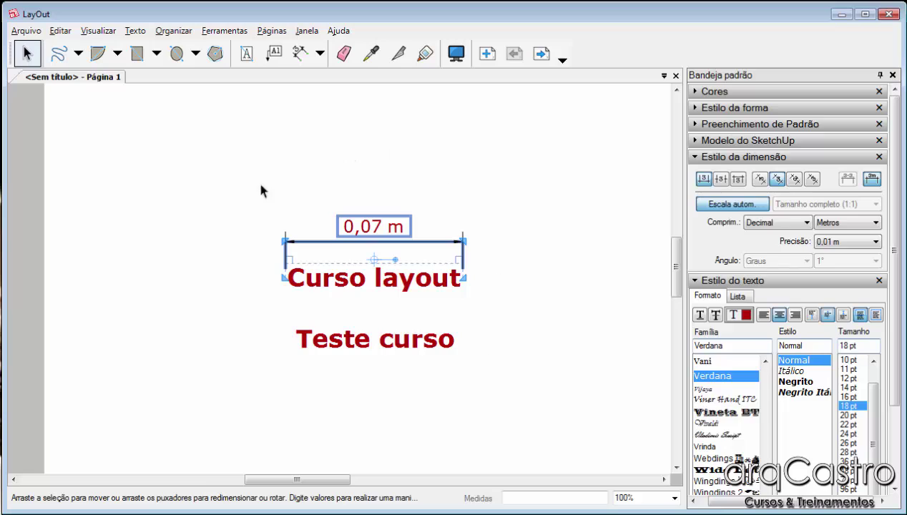
{"action": "left_click", "coordinate": [335, 194]}
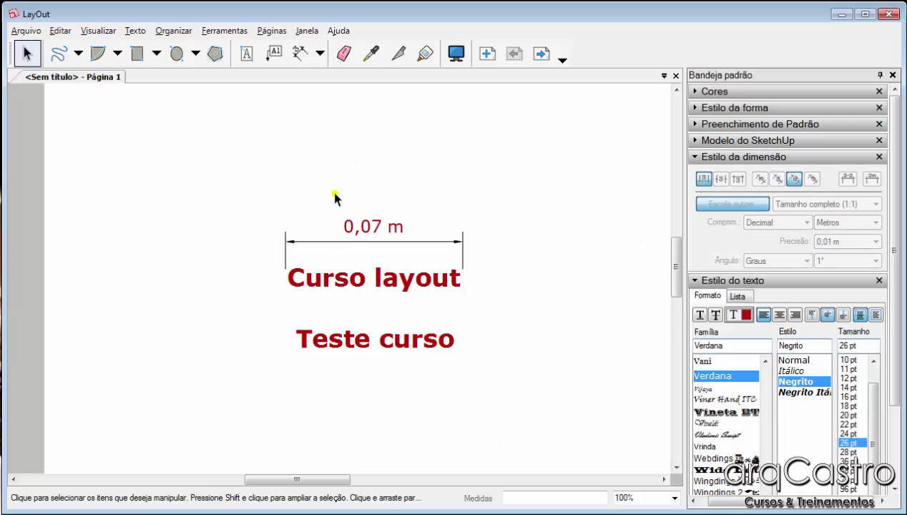
Reselect the dimension, try the architectural, engineering and fractional length formats, and return it to Decimal
{"action": "left_click", "coordinate": [386, 234]}
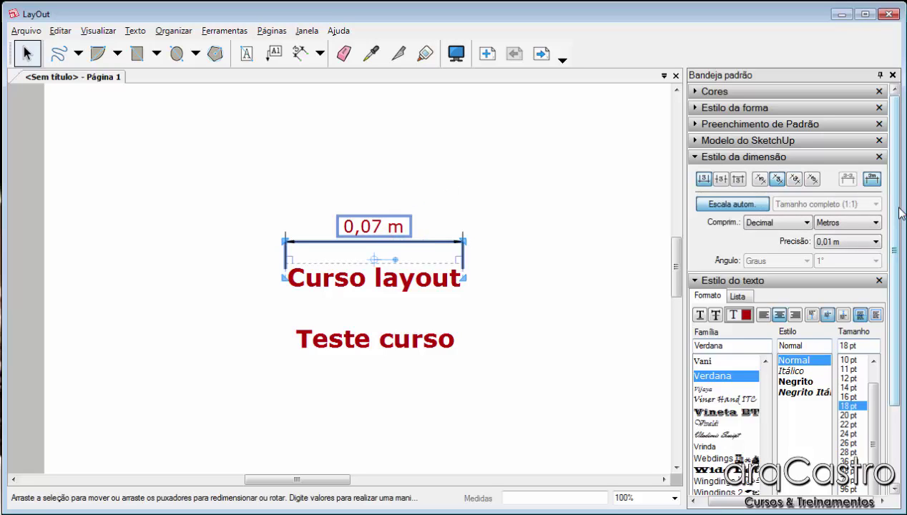
{"action": "left_click", "coordinate": [781, 223]}
{"action": "left_click", "coordinate": [784, 246]}
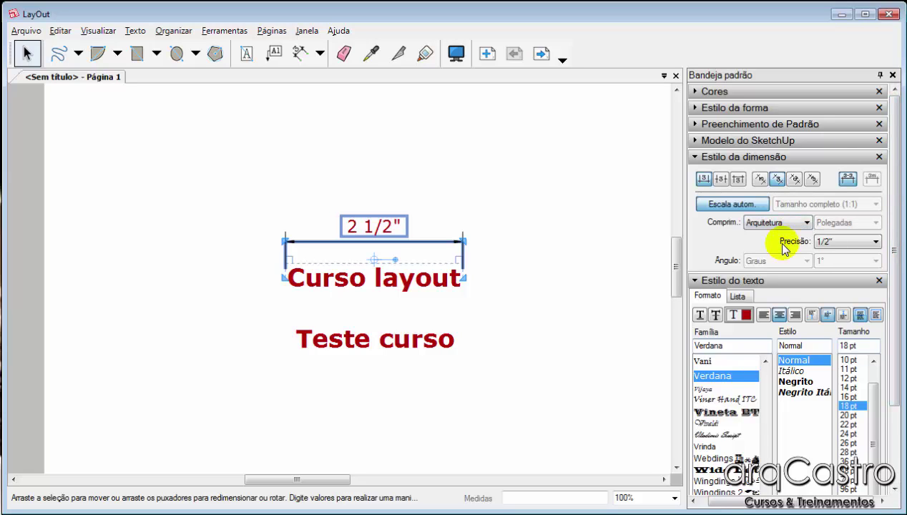
{"action": "left_click", "coordinate": [776, 222]}
{"action": "left_click", "coordinate": [777, 253]}
{"action": "left_click", "coordinate": [777, 222]}
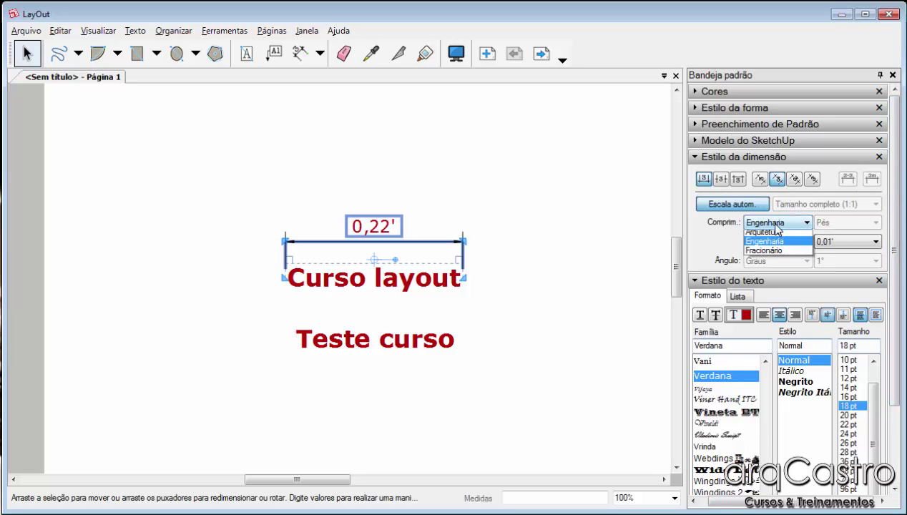
{"action": "left_click", "coordinate": [773, 263]}
{"action": "left_click", "coordinate": [780, 226]}
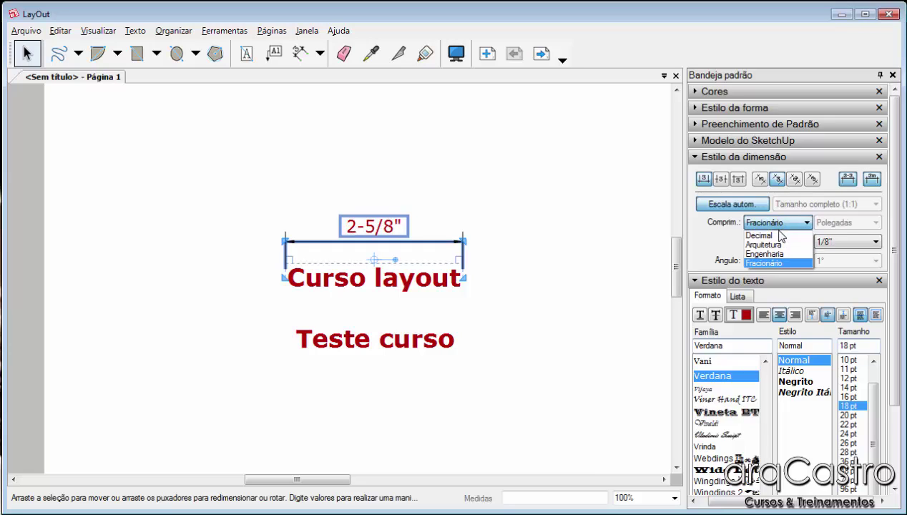
{"action": "left_click", "coordinate": [758, 235]}
Try feet, millimetres, centimetres, metres and points as the dimension's length unit
{"action": "left_click", "coordinate": [874, 222]}
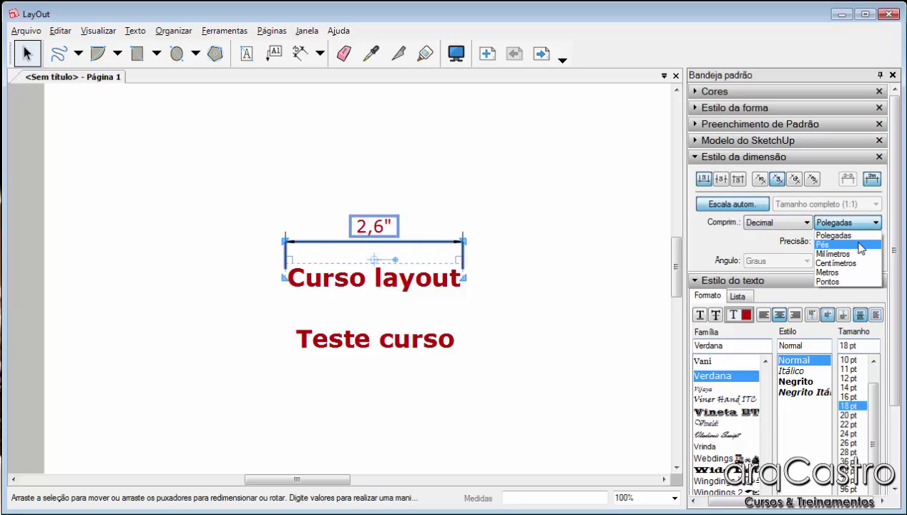
{"action": "left_click", "coordinate": [855, 244]}
{"action": "left_click", "coordinate": [859, 224]}
{"action": "left_click", "coordinate": [843, 253]}
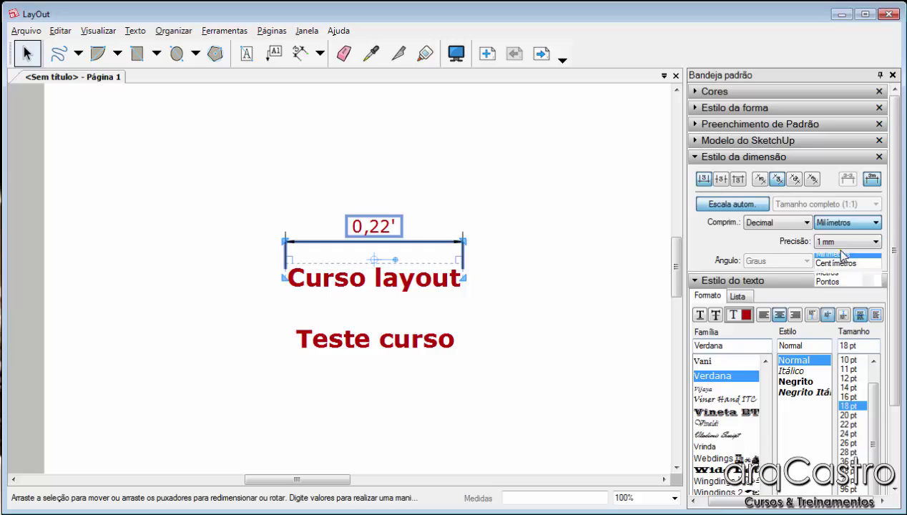
{"action": "left_click", "coordinate": [858, 222]}
{"action": "left_click", "coordinate": [839, 263]}
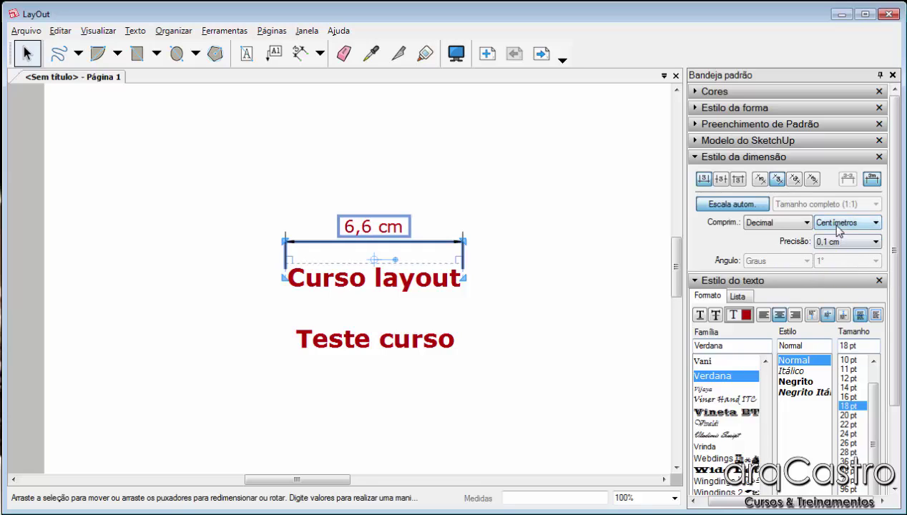
{"action": "left_click", "coordinate": [849, 223]}
{"action": "left_click", "coordinate": [834, 271]}
{"action": "left_click", "coordinate": [839, 228]}
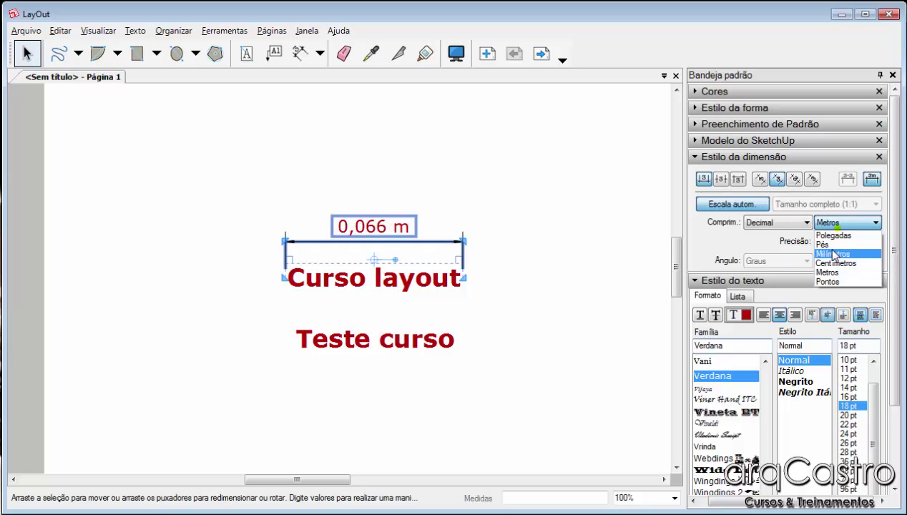
{"action": "left_click", "coordinate": [830, 281]}
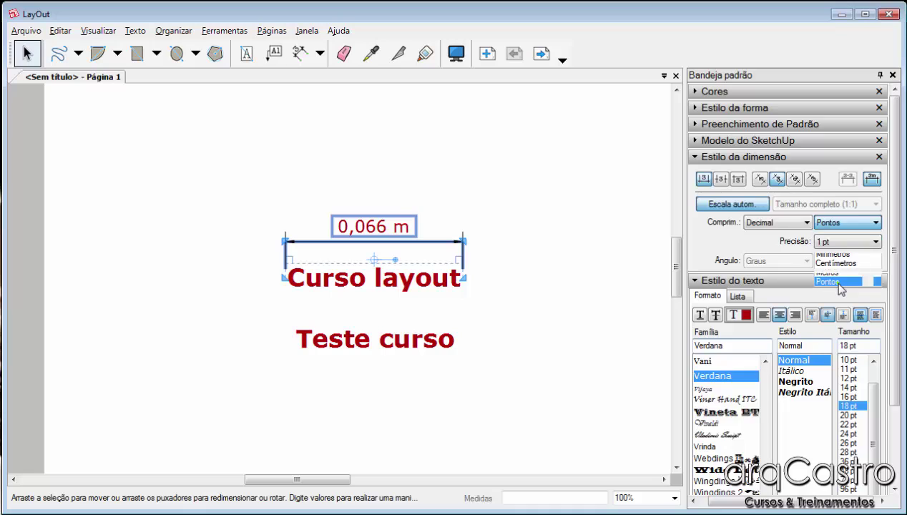
Set the dimension's length unit to centimetres
{"action": "left_click", "coordinate": [838, 223]}
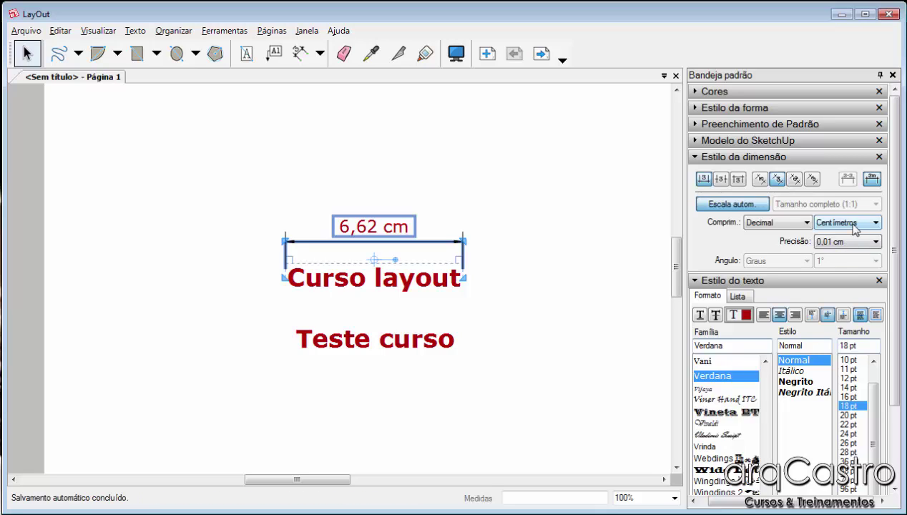
{"action": "left_click", "coordinate": [853, 226]}
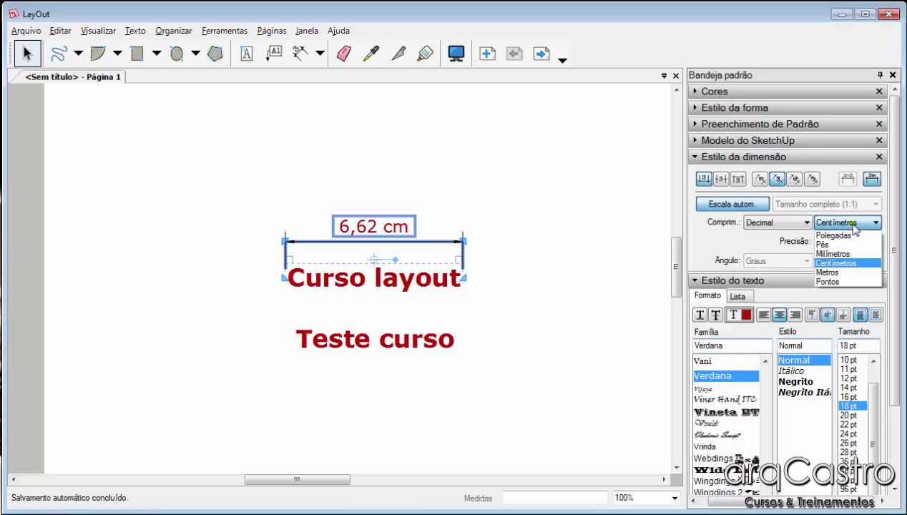
{"action": "left_click", "coordinate": [838, 263]}
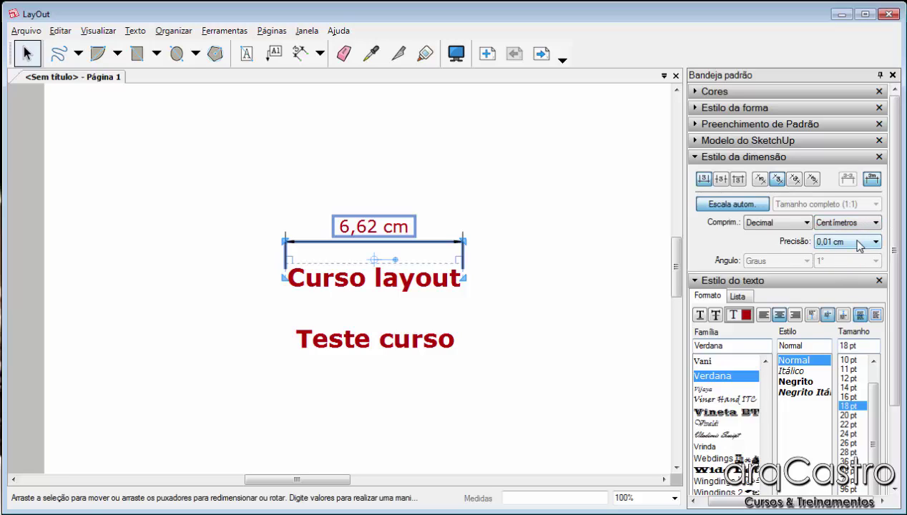
Try dimension precisions of 1 cm and 0.1 cm, return to 0.01 cm, and deselect the dimension
{"action": "left_click", "coordinate": [859, 243]}
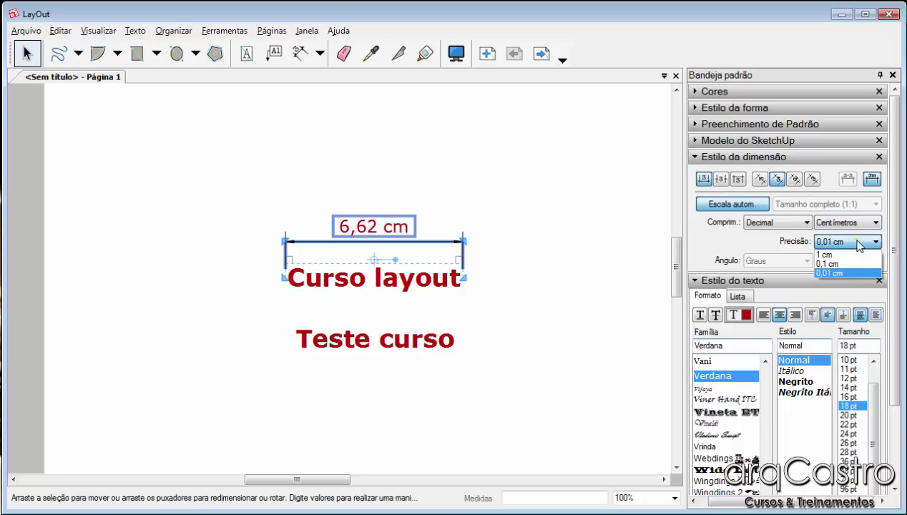
{"action": "left_click", "coordinate": [843, 255]}
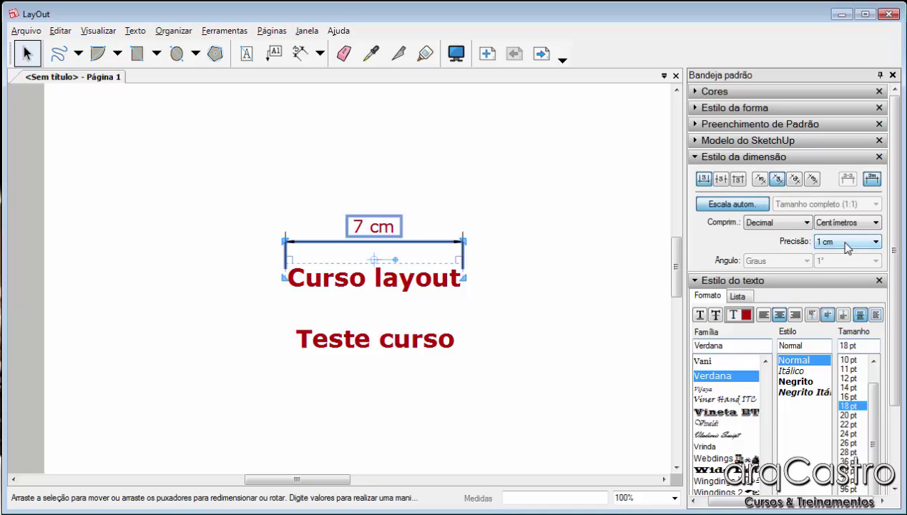
{"action": "left_click", "coordinate": [847, 244]}
{"action": "left_click", "coordinate": [848, 260]}
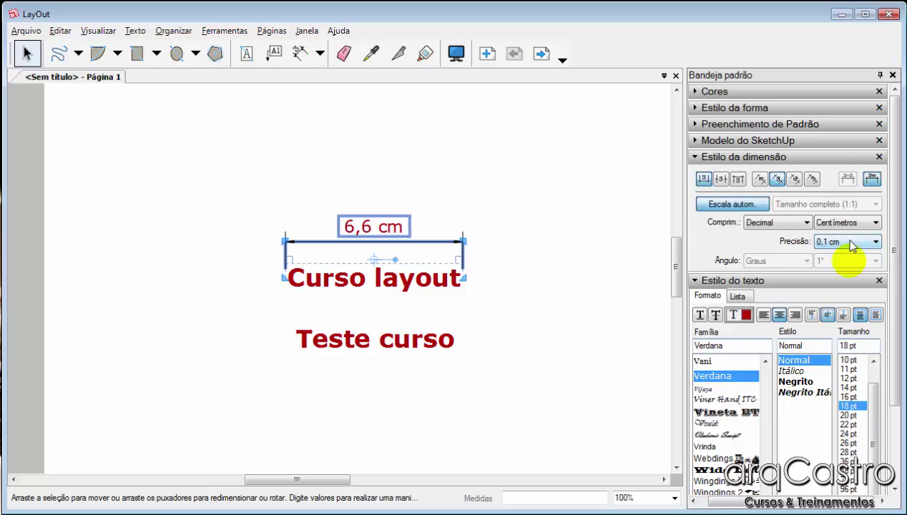
{"action": "left_click", "coordinate": [851, 245]}
{"action": "left_click", "coordinate": [844, 269]}
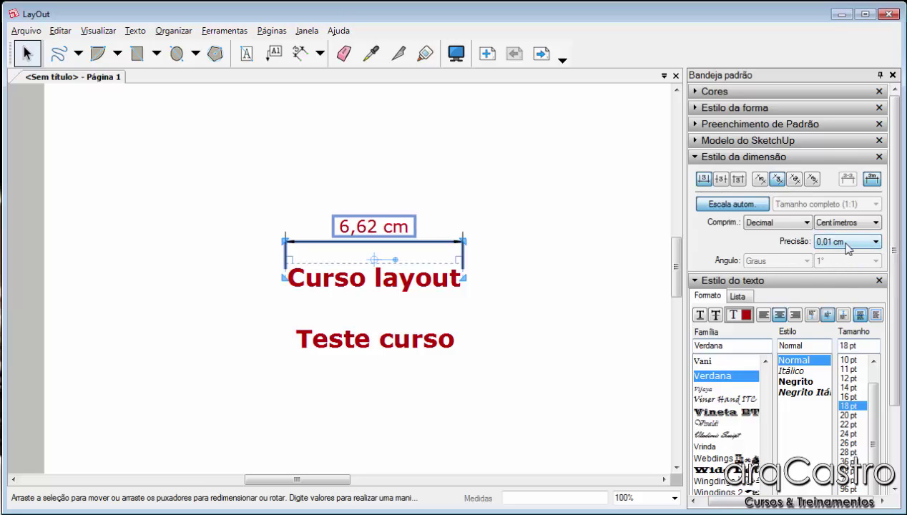
{"action": "left_click", "coordinate": [568, 249]}
Select the dimension, replace the text style settings with the shape style settings, and set its stroke width to 0,40 pts
{"action": "left_click", "coordinate": [458, 243]}
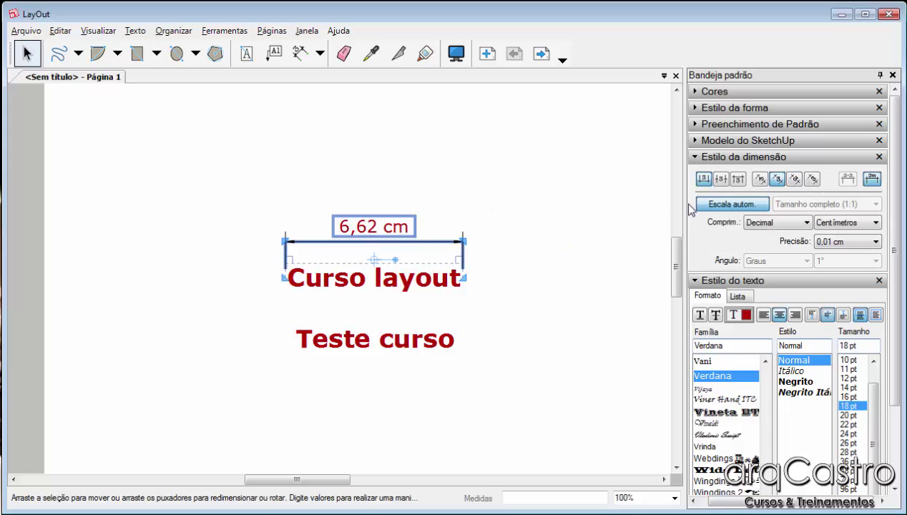
{"action": "left_click", "coordinate": [744, 279]}
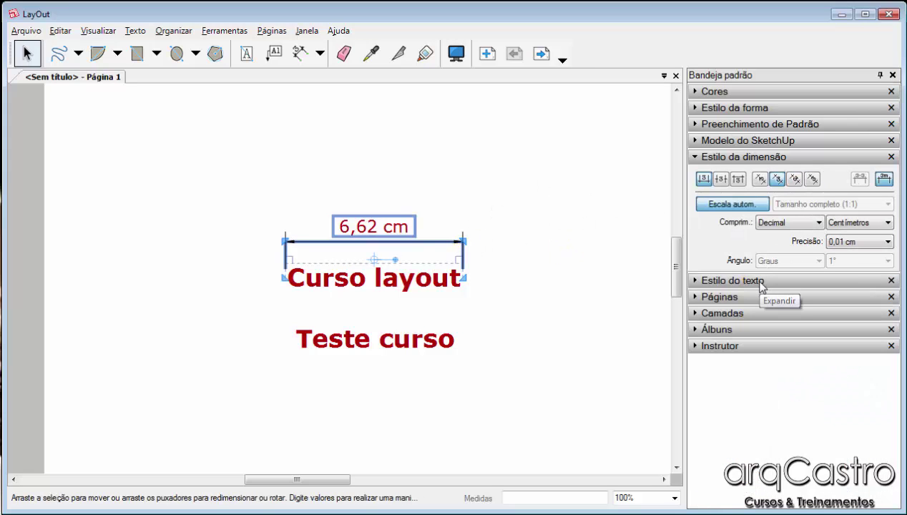
{"action": "left_click", "coordinate": [762, 108]}
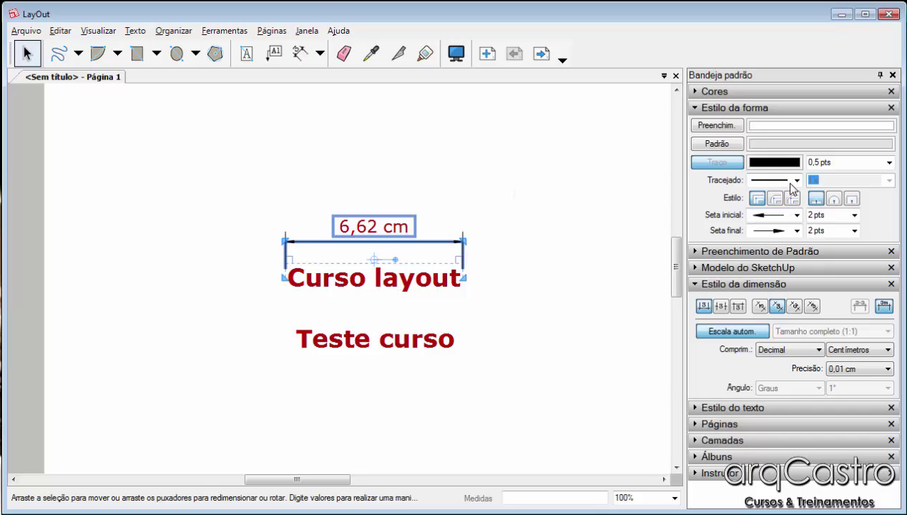
{"action": "left_click", "coordinate": [888, 163]}
{"action": "left_click", "coordinate": [856, 194]}
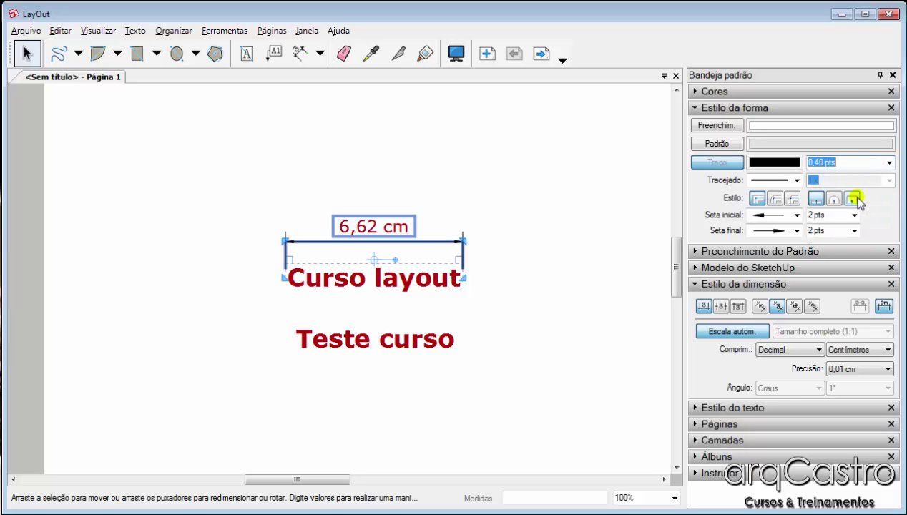
Try dashed and dash-dot stroke patterns on the dimension and return it to a solid line
{"action": "left_click", "coordinate": [797, 180]}
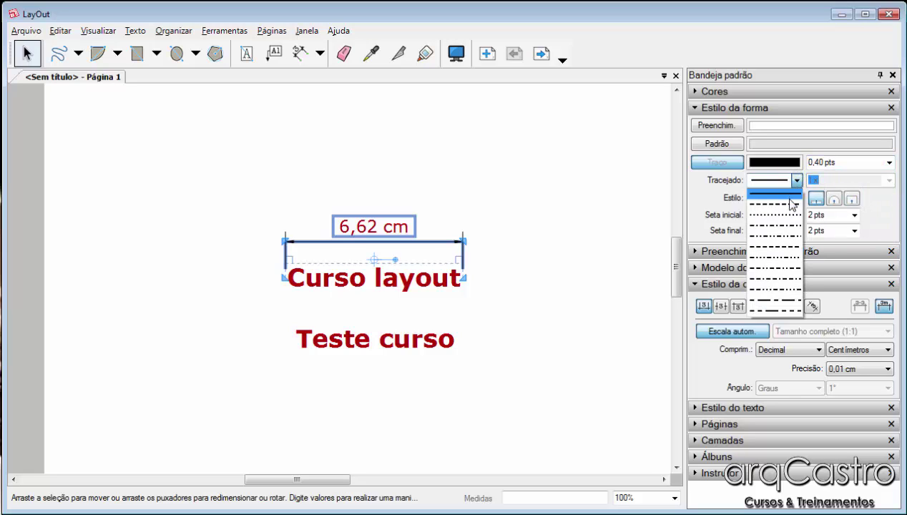
{"action": "left_click", "coordinate": [781, 199]}
{"action": "left_click", "coordinate": [562, 204]}
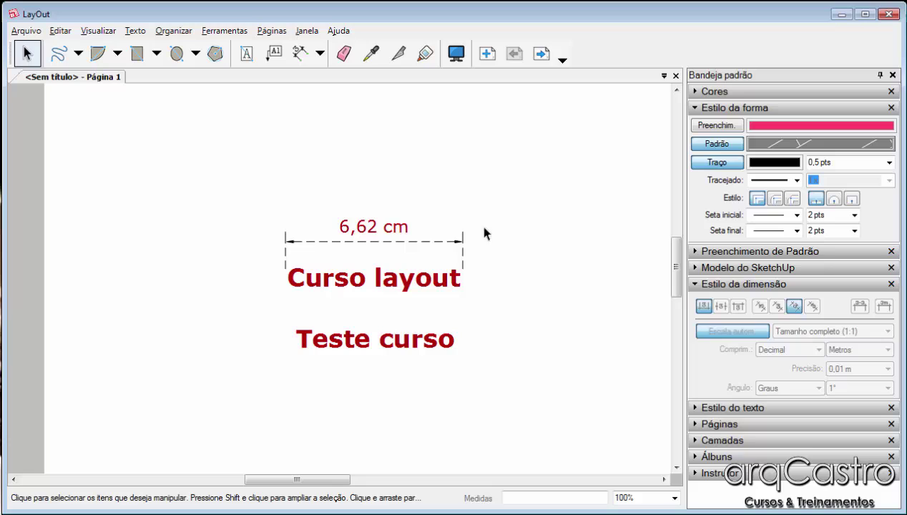
{"action": "left_click", "coordinate": [449, 242]}
{"action": "left_click", "coordinate": [797, 179]}
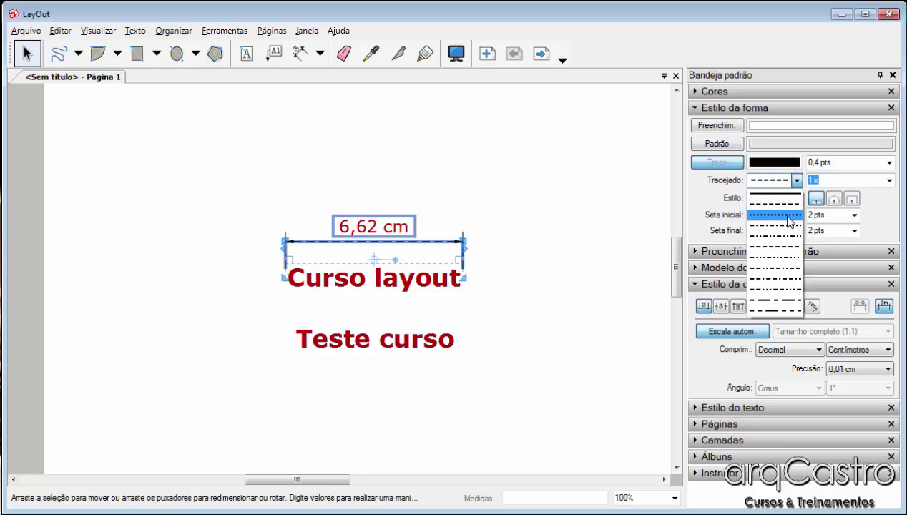
{"action": "left_click", "coordinate": [769, 213]}
{"action": "left_click", "coordinate": [604, 191]}
{"action": "left_click", "coordinate": [456, 243]}
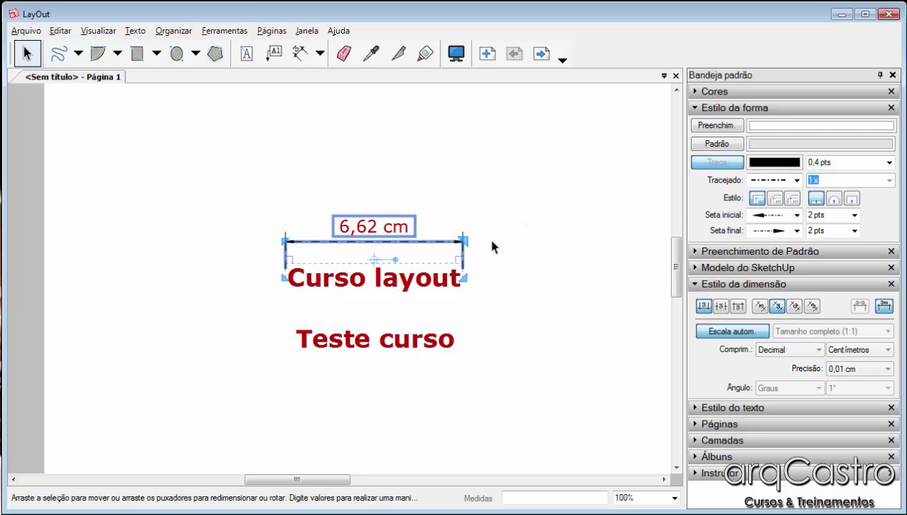
{"action": "left_click", "coordinate": [790, 180]}
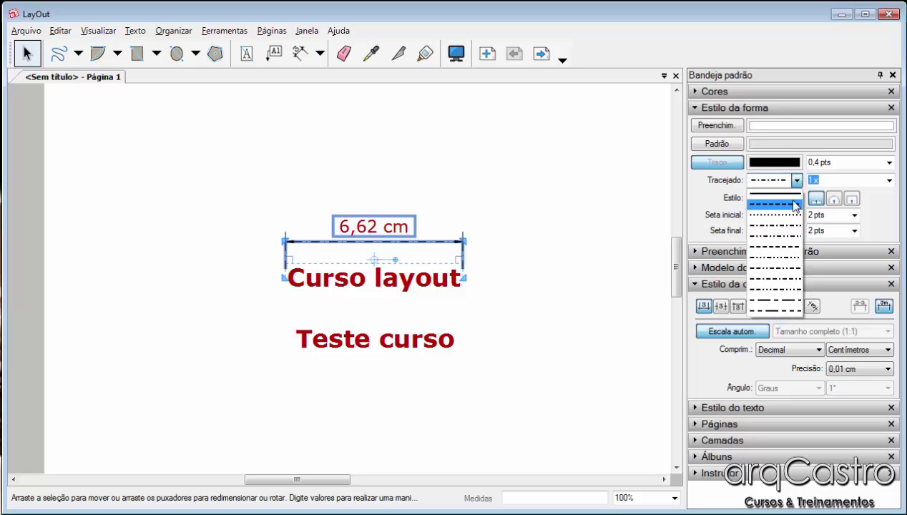
{"action": "left_click", "coordinate": [771, 193]}
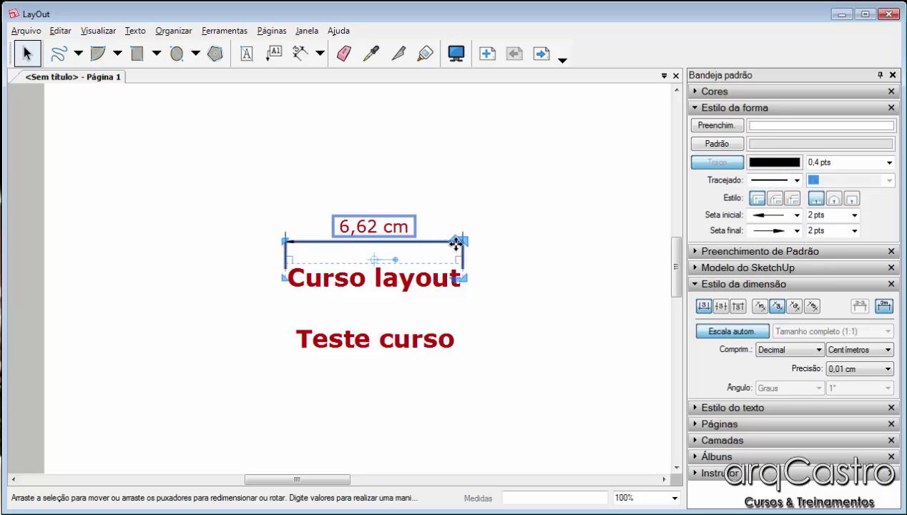
Try filled-circle arrowheads at both the start and the end of the dimension line
{"action": "left_click", "coordinate": [796, 215]}
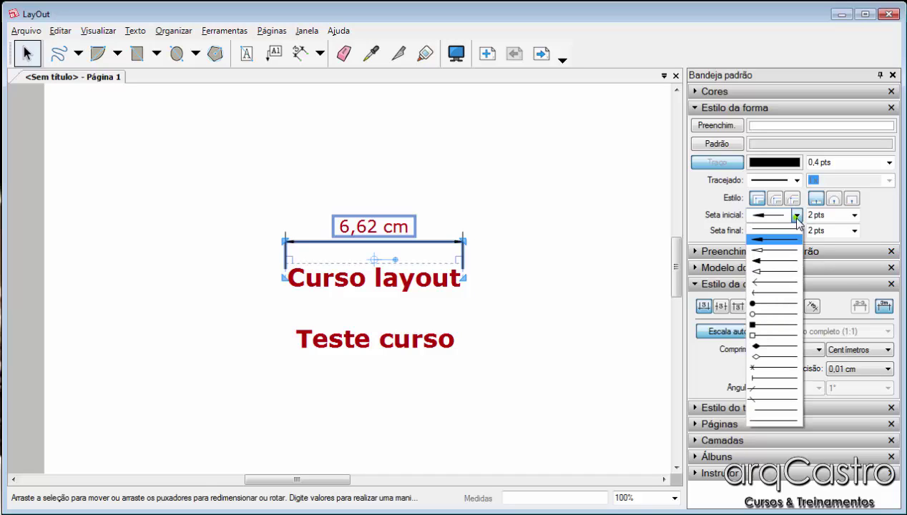
{"action": "left_click", "coordinate": [776, 304]}
{"action": "left_click", "coordinate": [610, 216]}
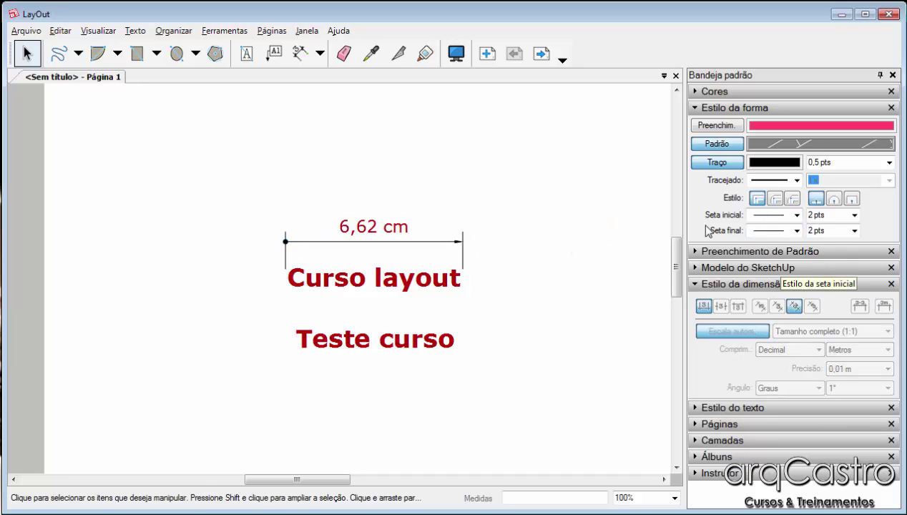
{"action": "left_click", "coordinate": [459, 244]}
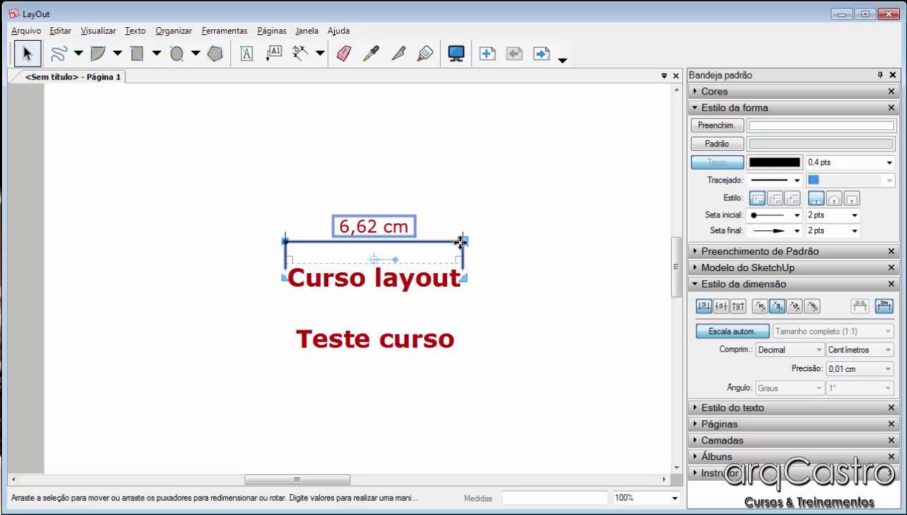
{"action": "left_click", "coordinate": [777, 231]}
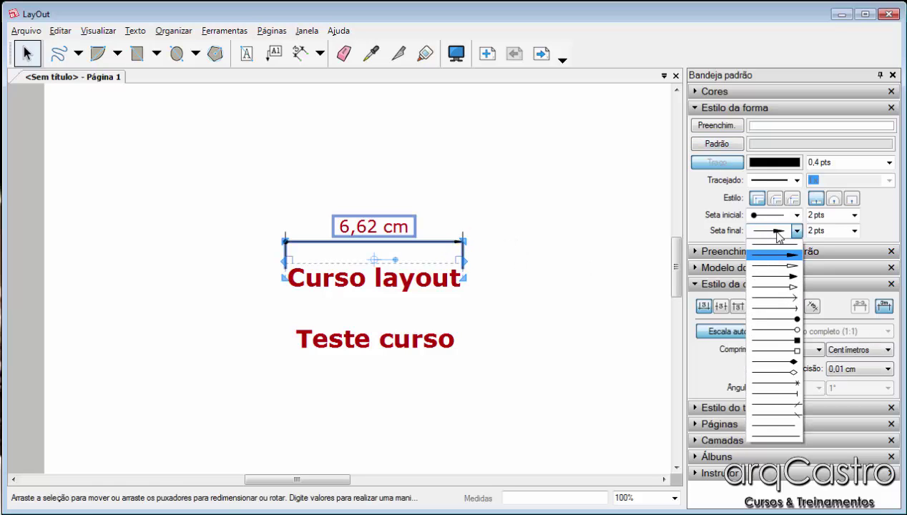
{"action": "left_click", "coordinate": [769, 320]}
{"action": "left_click", "coordinate": [593, 237]}
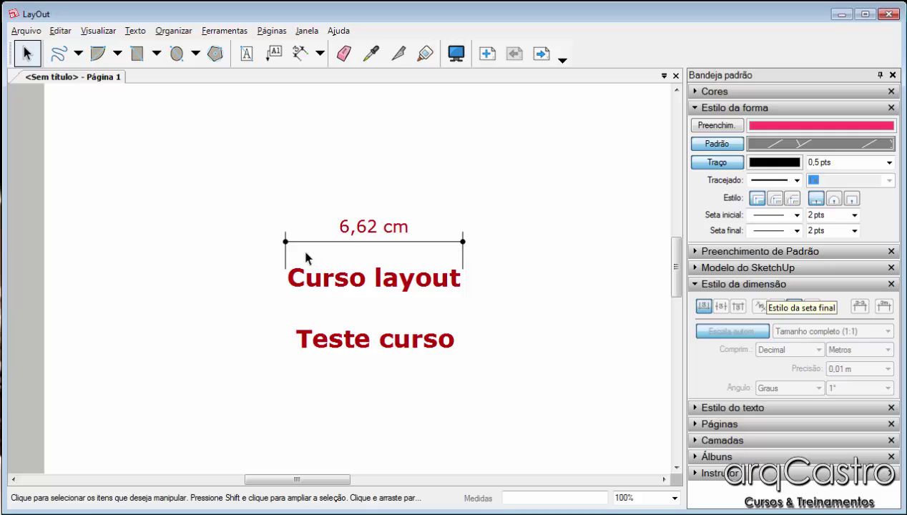
Set both the start and end arrows of the dimension to the forward-slanted tick style and deselect it
{"action": "left_click", "coordinate": [470, 245]}
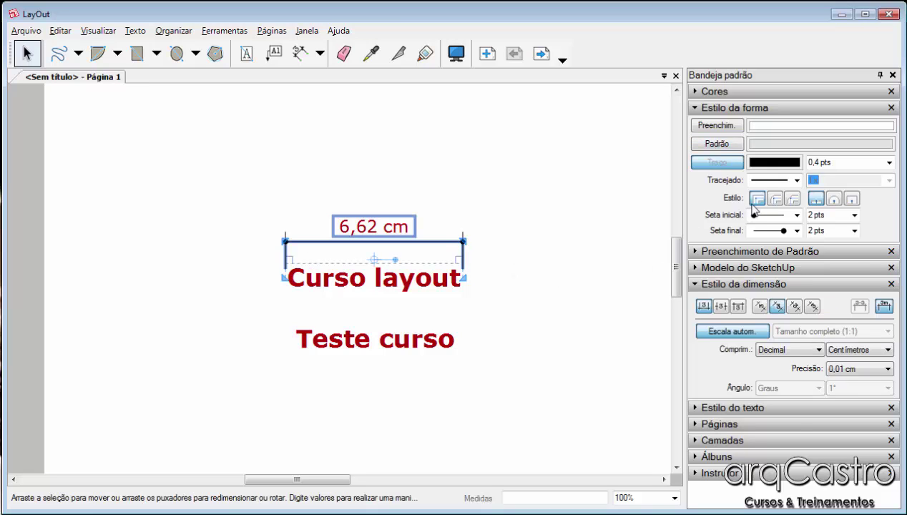
{"action": "left_click", "coordinate": [796, 215]}
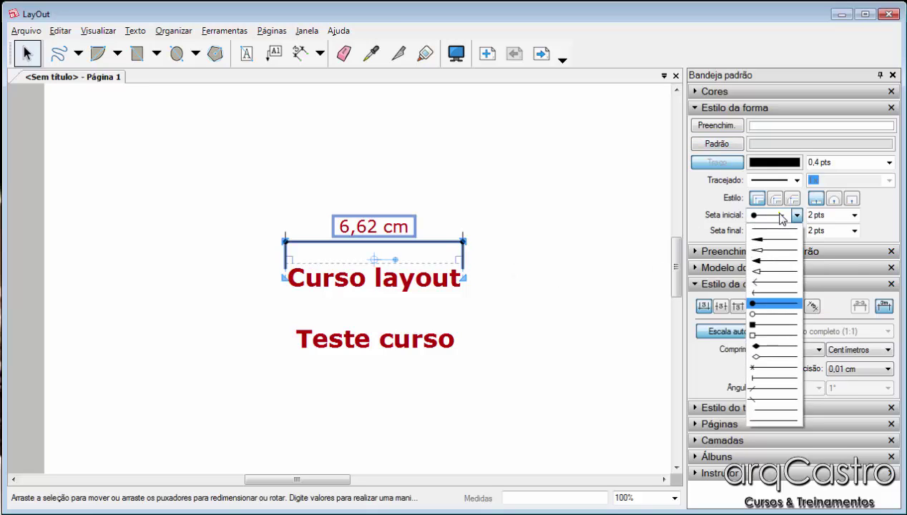
{"action": "left_click", "coordinate": [764, 390]}
{"action": "left_click", "coordinate": [534, 230]}
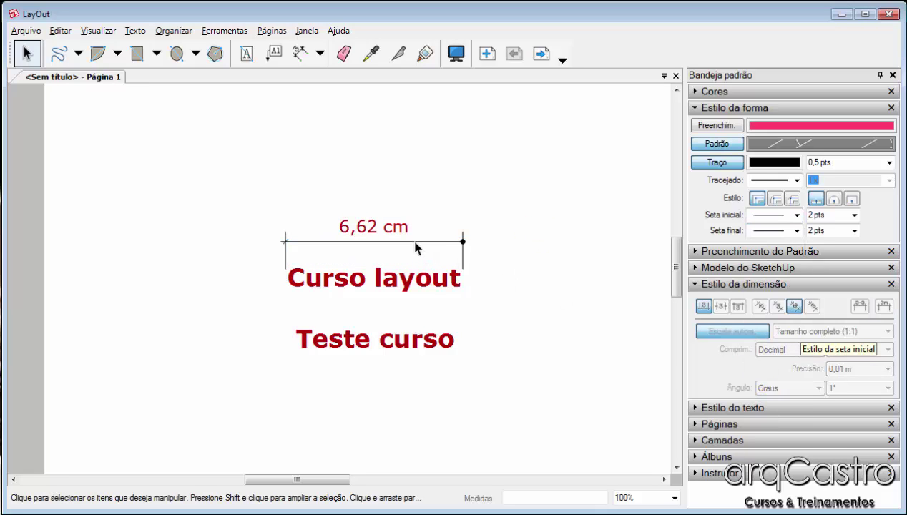
{"action": "left_click", "coordinate": [471, 243]}
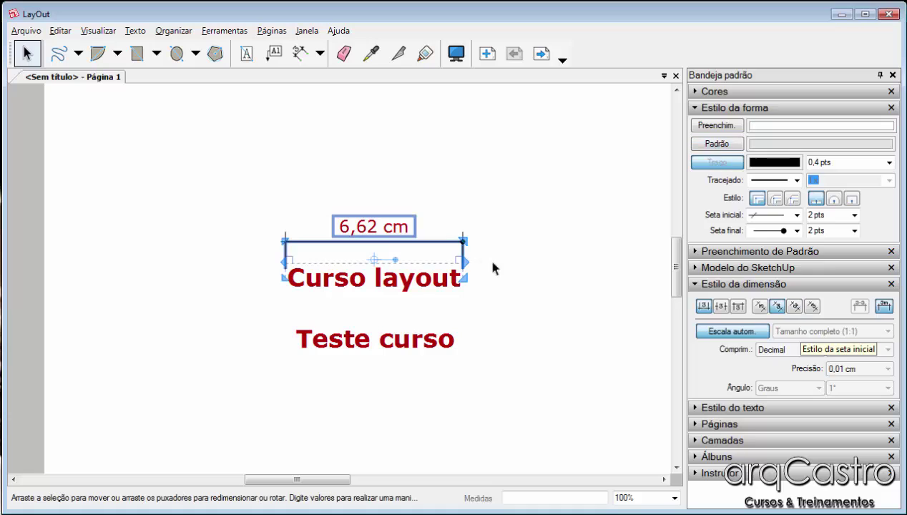
{"action": "left_click", "coordinate": [796, 230]}
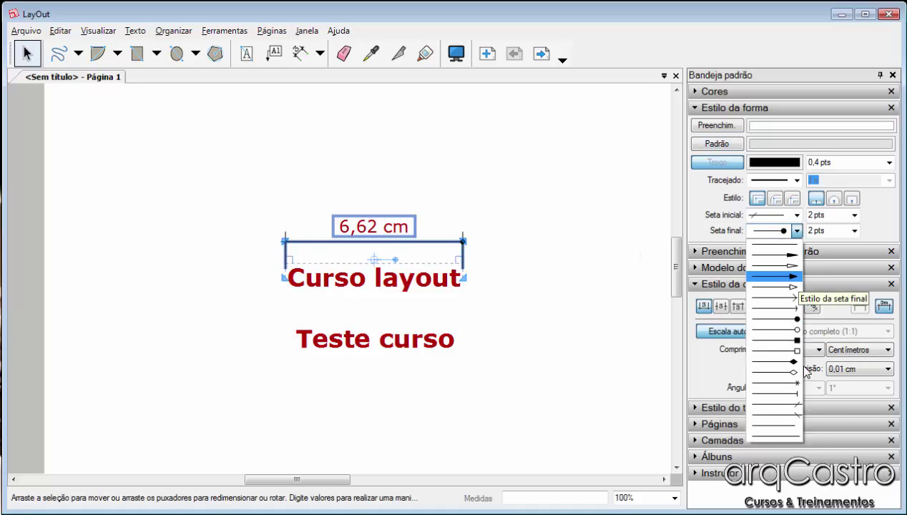
{"action": "left_click", "coordinate": [793, 406]}
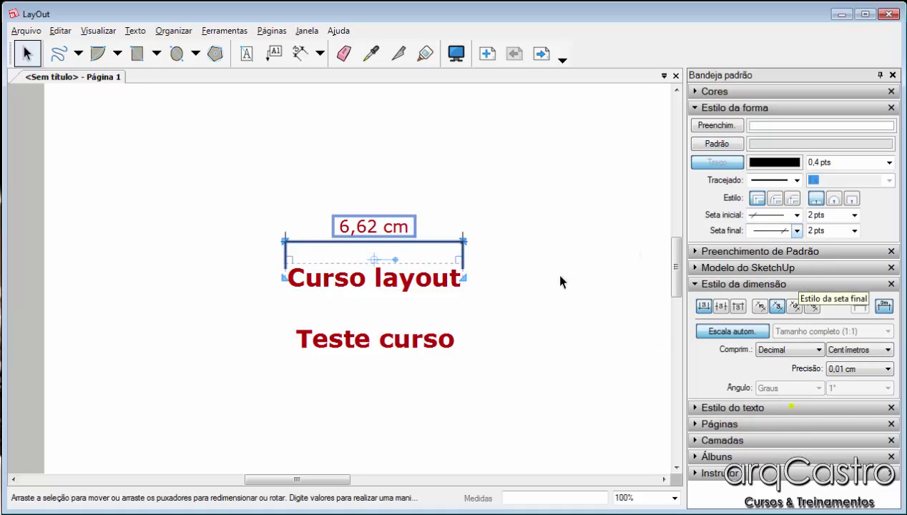
{"action": "left_click", "coordinate": [551, 266]}
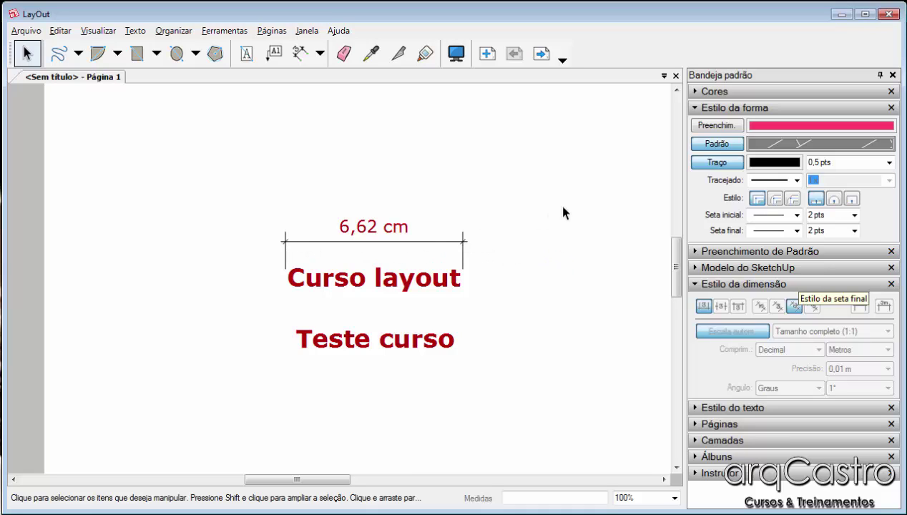
Try a start arrow scale of 0,25 pts on the dimension
{"action": "left_click", "coordinate": [454, 246]}
{"action": "left_click", "coordinate": [853, 215]}
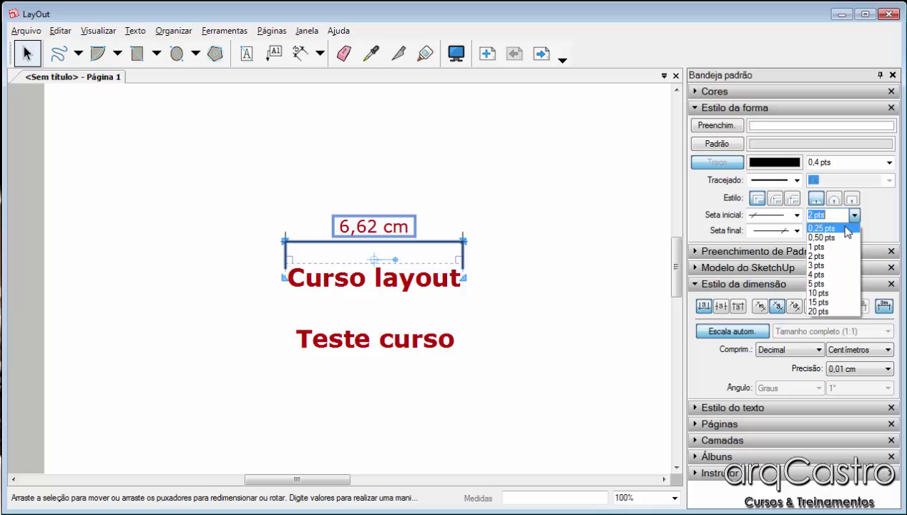
{"action": "left_click", "coordinate": [846, 228]}
{"action": "left_click", "coordinate": [510, 228]}
Set the dimension's start and end arrow scales to 20 pts and deselect it
{"action": "left_click", "coordinate": [454, 246]}
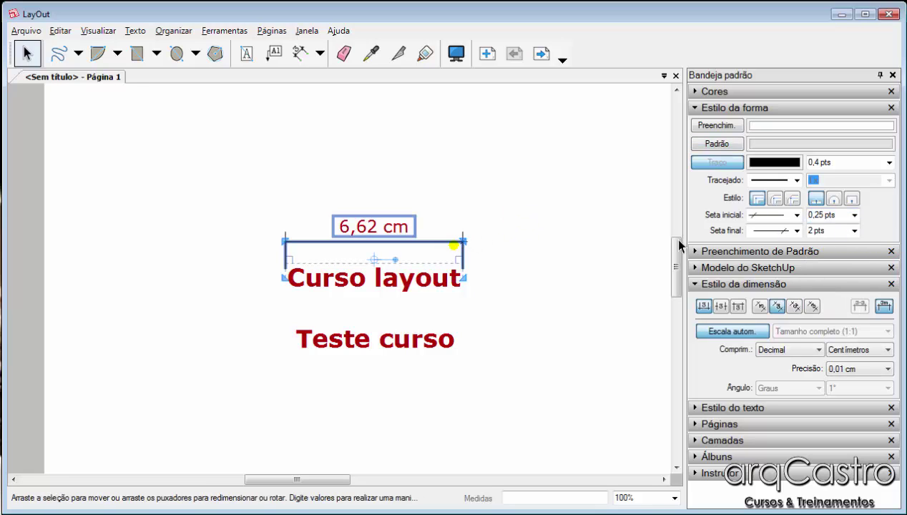
{"action": "left_click", "coordinate": [855, 216]}
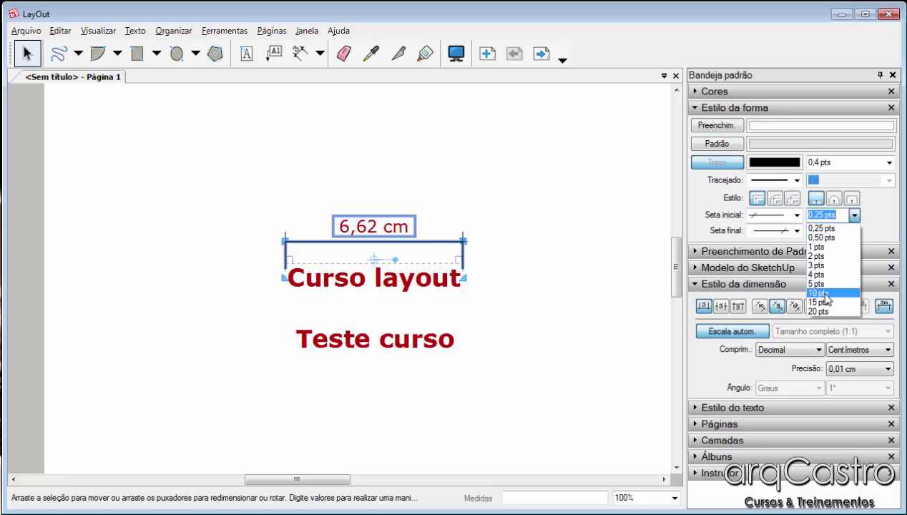
{"action": "left_click", "coordinate": [817, 256]}
{"action": "left_click", "coordinate": [603, 241]}
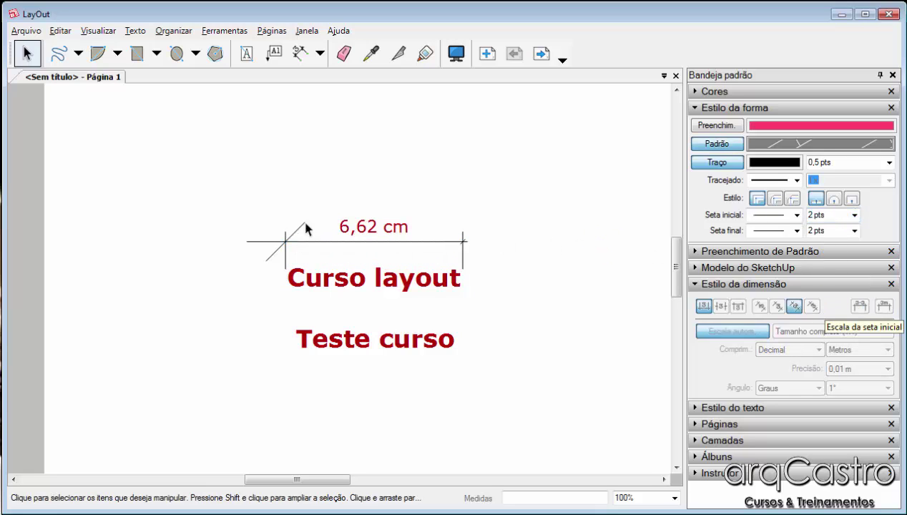
{"action": "left_click", "coordinate": [466, 242]}
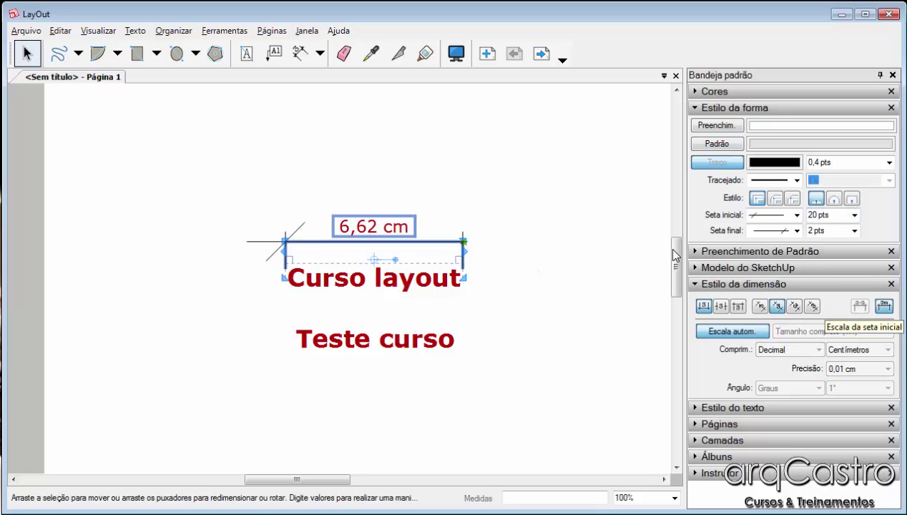
{"action": "left_click", "coordinate": [850, 232]}
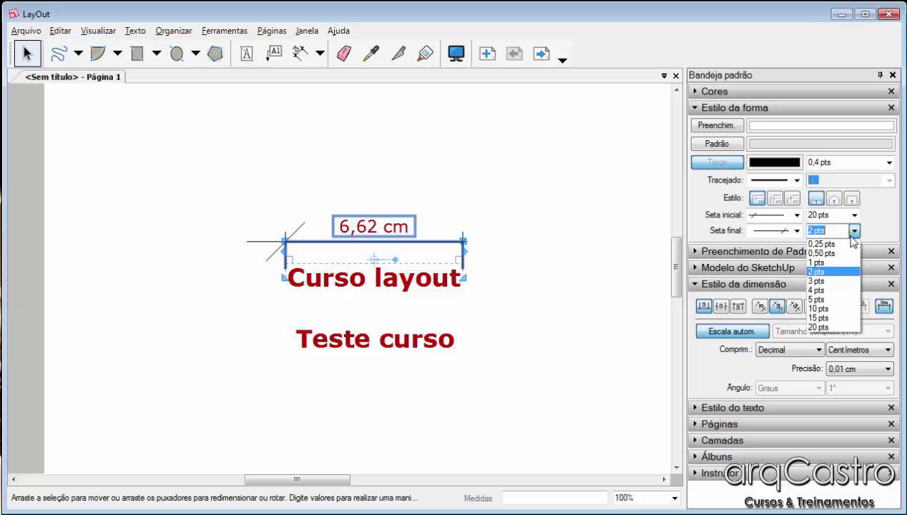
{"action": "left_click", "coordinate": [823, 326]}
{"action": "left_click", "coordinate": [582, 193]}
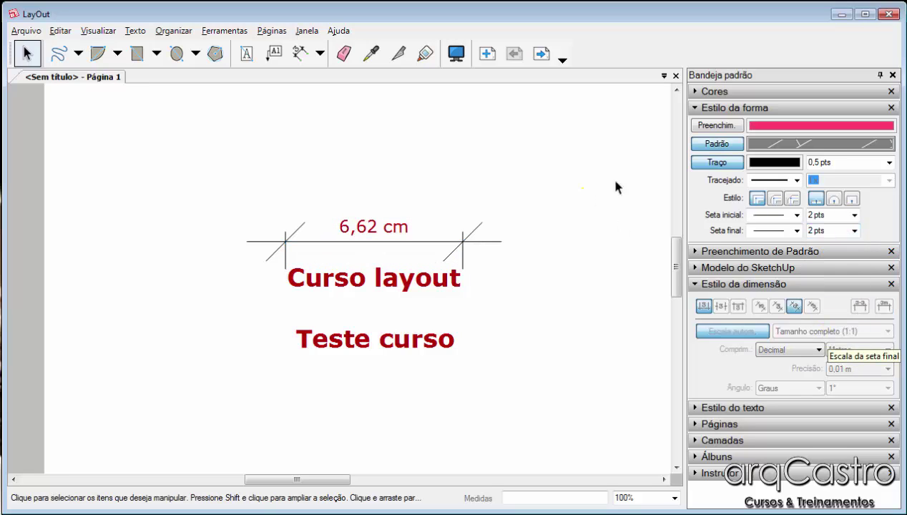
Set the dimension's stroke width to 2 pts and deselect it
{"action": "left_click", "coordinate": [419, 242]}
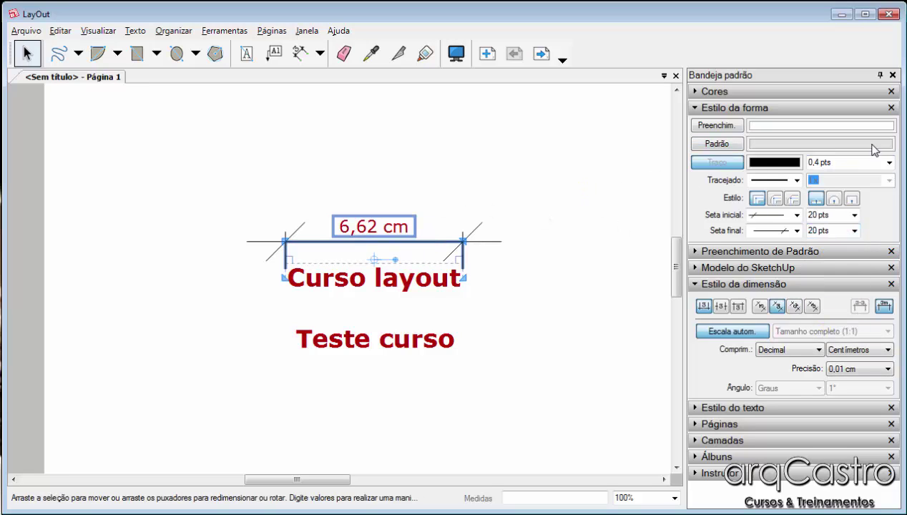
{"action": "left_click", "coordinate": [892, 163]}
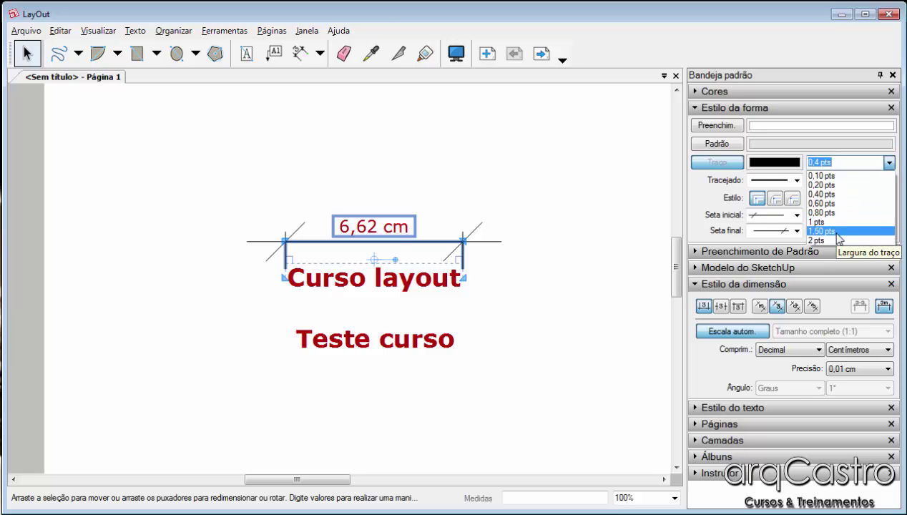
{"action": "left_click", "coordinate": [837, 241]}
{"action": "left_click", "coordinate": [599, 184]}
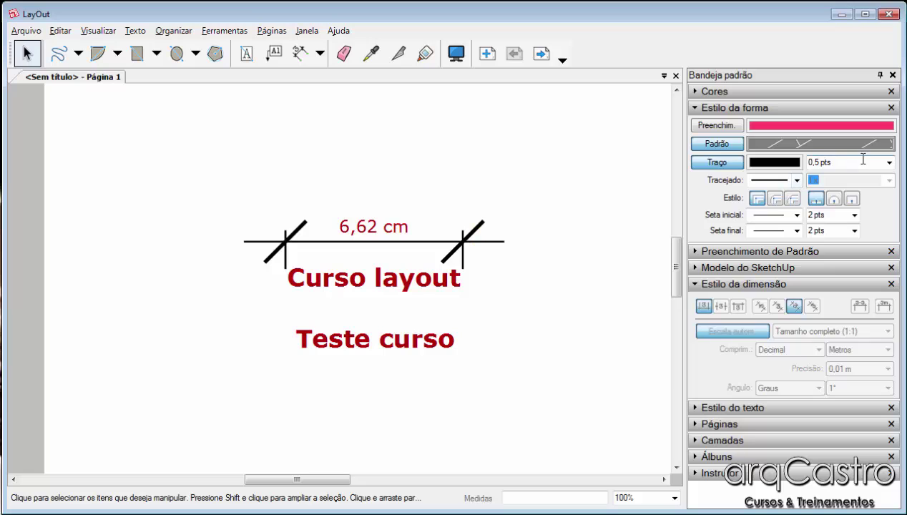
Set the stroke width of the dimension above "Curso layout" to 0,60 pts
{"action": "left_click", "coordinate": [466, 237]}
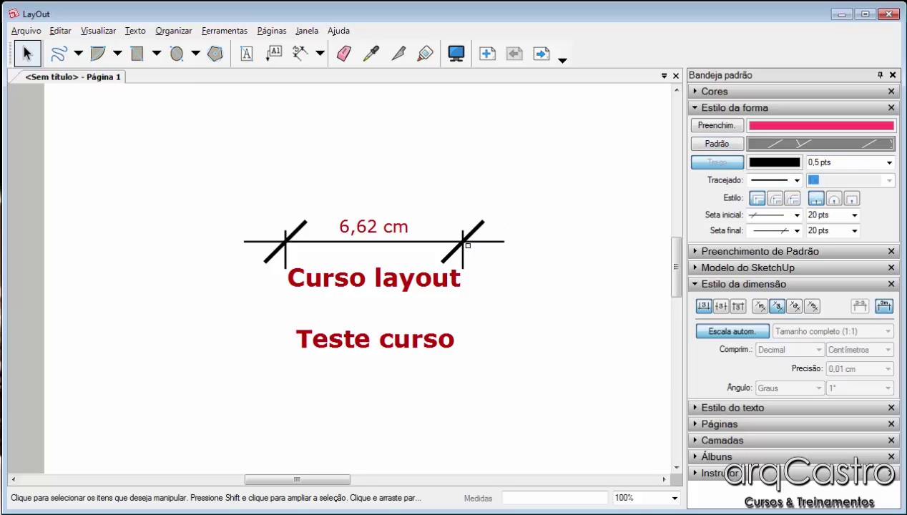
{"action": "left_click", "coordinate": [548, 234]}
{"action": "left_click", "coordinate": [462, 237]}
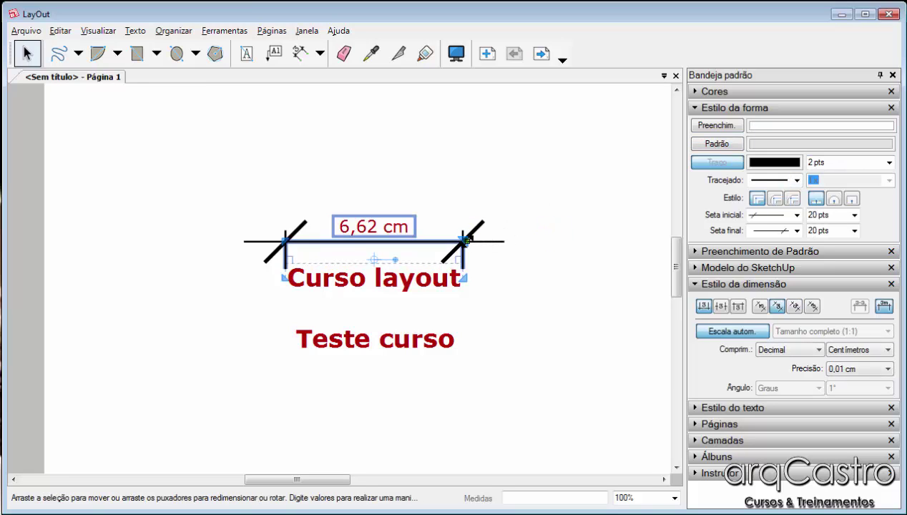
{"action": "left_click", "coordinate": [890, 164]}
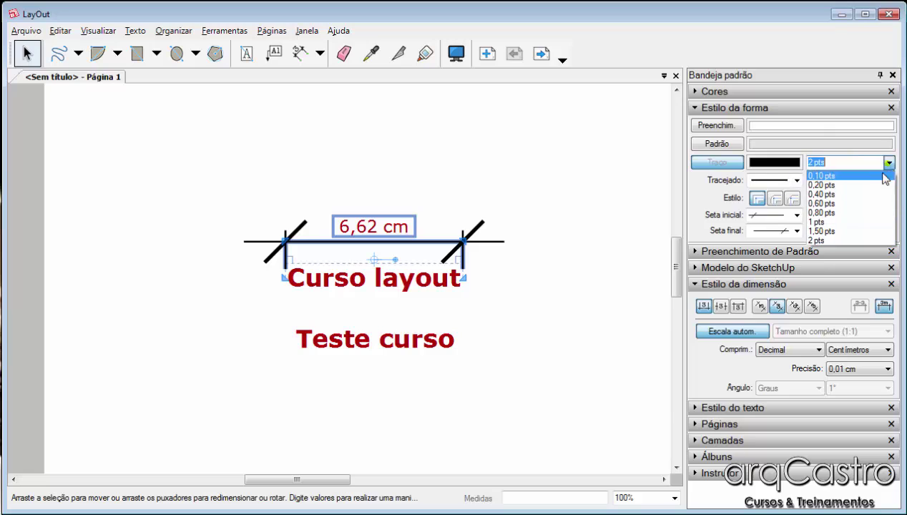
{"action": "left_click", "coordinate": [853, 204]}
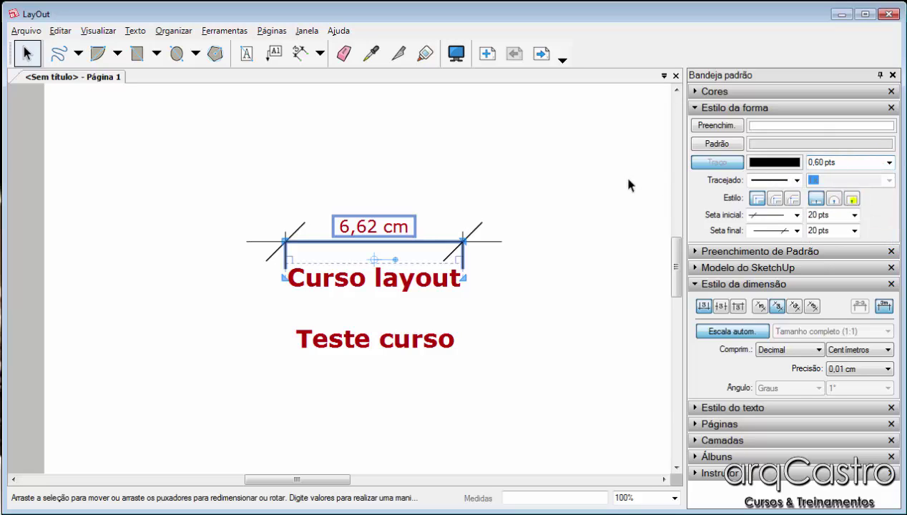
Set the dimension's start and end arrow scales to 3 pts and deselect it
{"action": "left_click", "coordinate": [854, 215]}
{"action": "left_click", "coordinate": [830, 266]}
{"action": "left_click", "coordinate": [853, 231]}
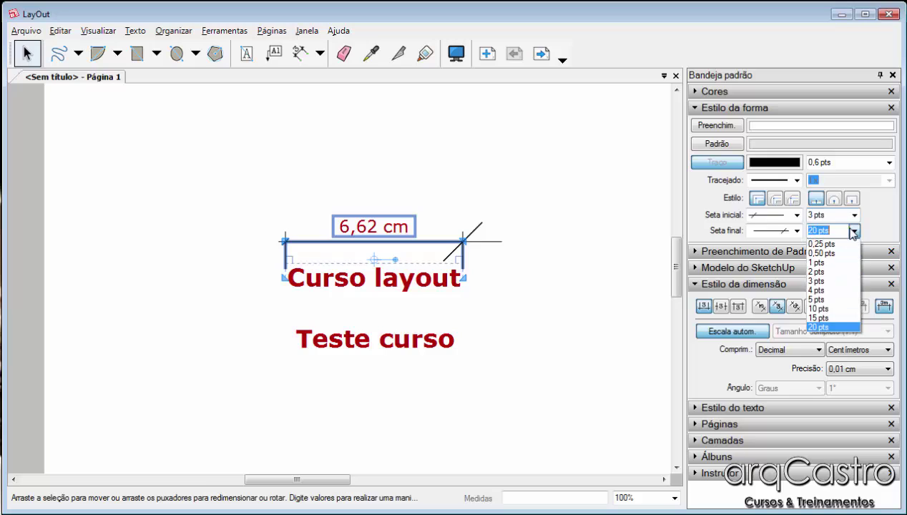
{"action": "left_click", "coordinate": [819, 272]}
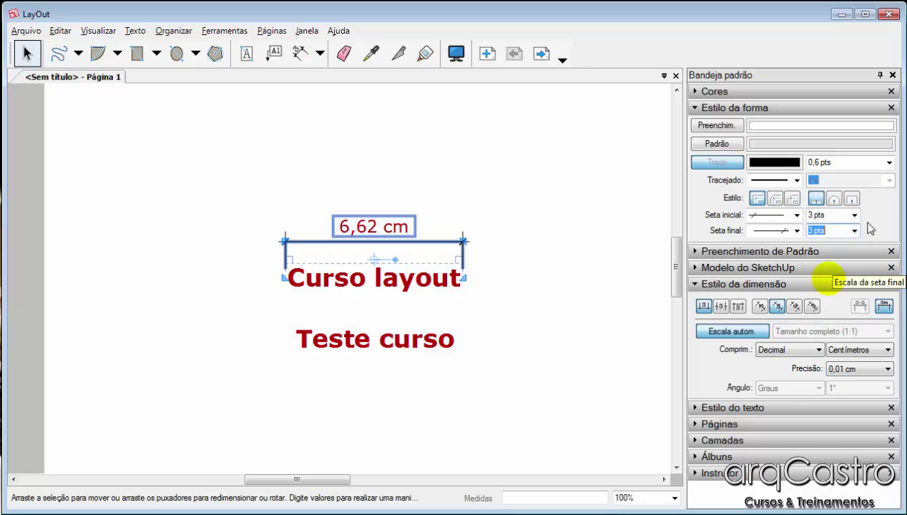
{"action": "left_click", "coordinate": [570, 227]}
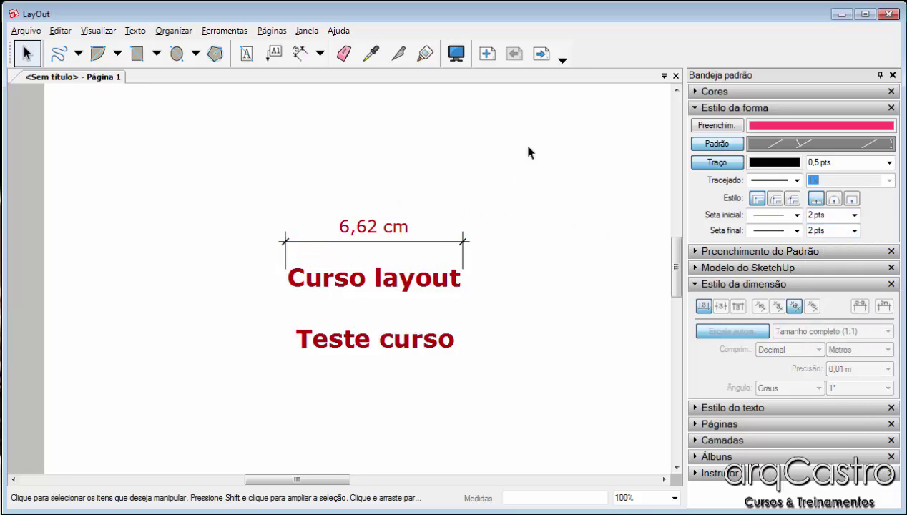
Draw a horizontal linear dimension about 0,06 m long across "Teste curso", with its dimension line below the text
{"action": "scroll", "coordinate": [546, 142], "scroll_direction": "down", "scroll_amount": 3}
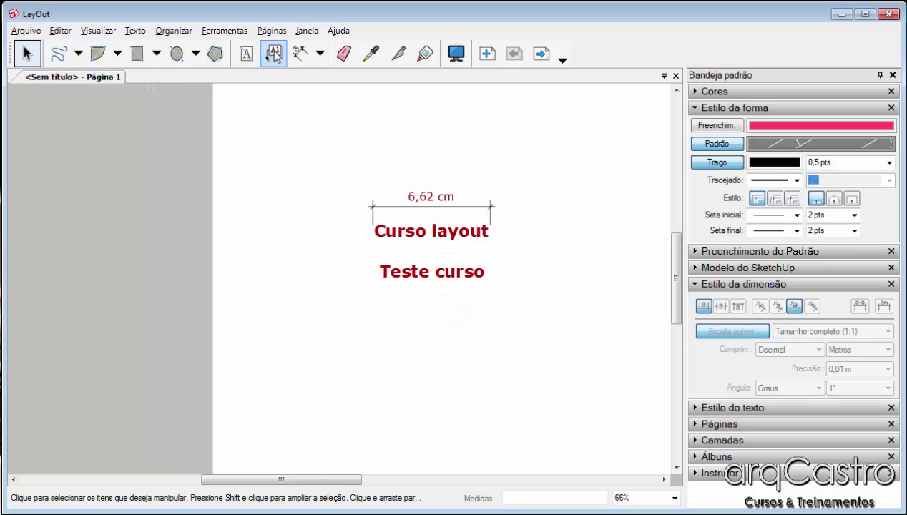
{"action": "left_click", "coordinate": [300, 52]}
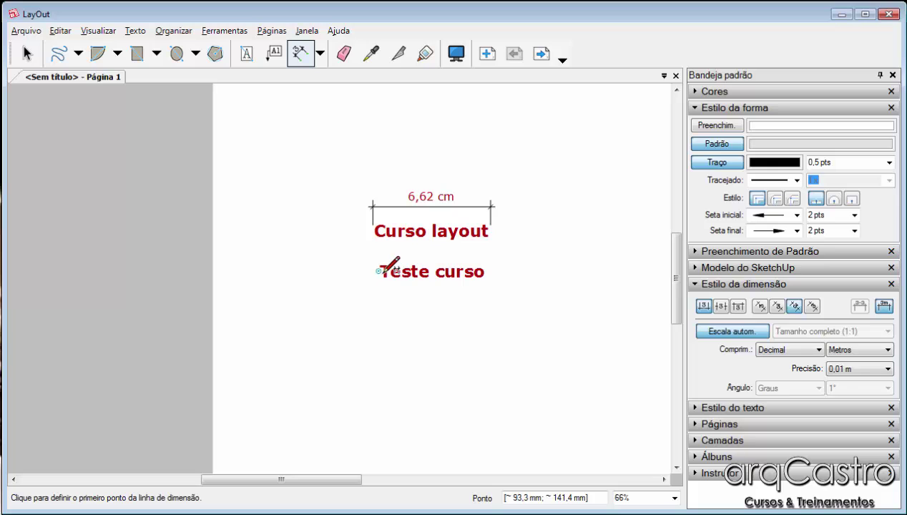
{"action": "left_click", "coordinate": [379, 271]}
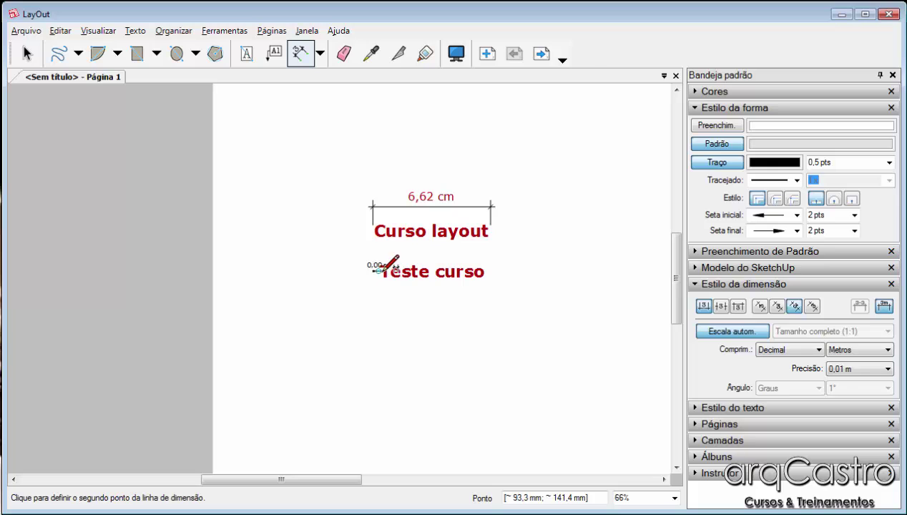
{"action": "left_click", "coordinate": [495, 271]}
{"action": "left_click", "coordinate": [469, 286]}
{"action": "scroll", "coordinate": [440, 289], "scroll_direction": "up", "scroll_amount": 1}
{"action": "scroll", "coordinate": [439, 289], "scroll_direction": "up", "scroll_amount": 2}
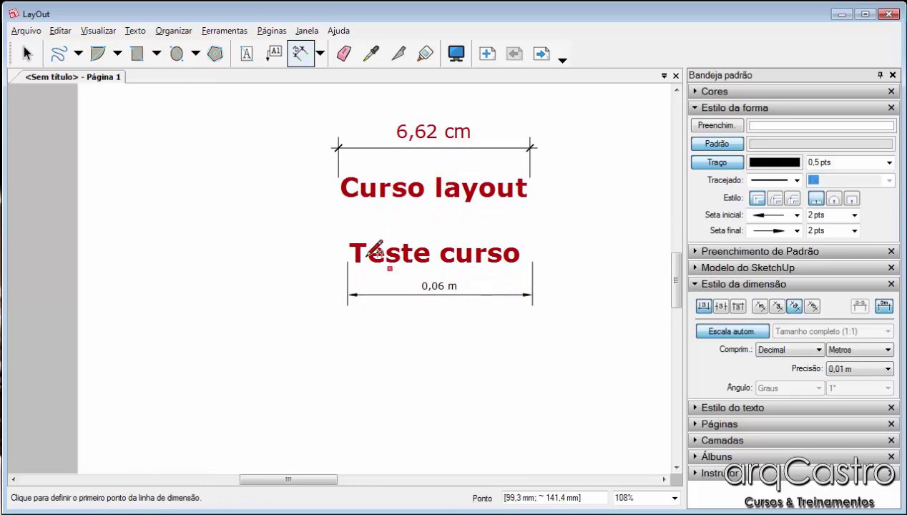
{"action": "key", "text": "space"}
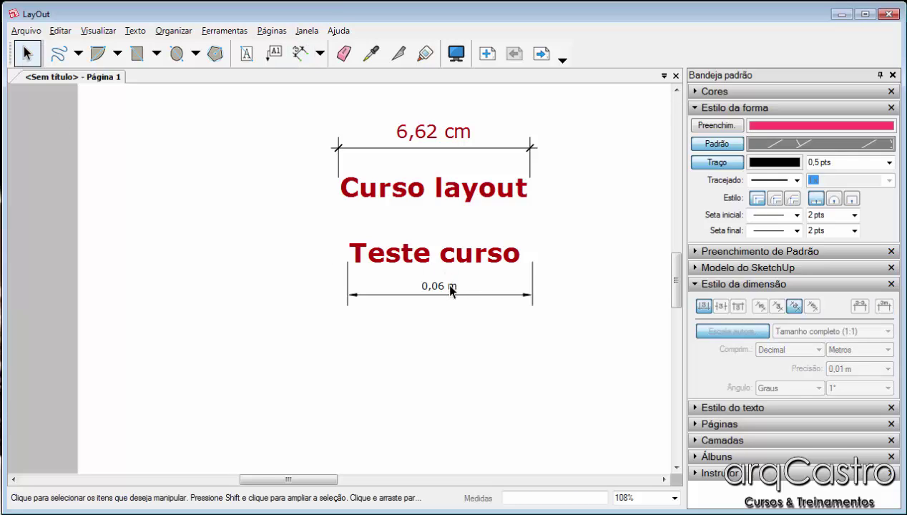
With nothing selected, set the default start and end arrows to the forward-slanted tick style
{"action": "left_click", "coordinate": [449, 288]}
{"action": "left_click", "coordinate": [615, 216]}
{"action": "left_click", "coordinate": [791, 214]}
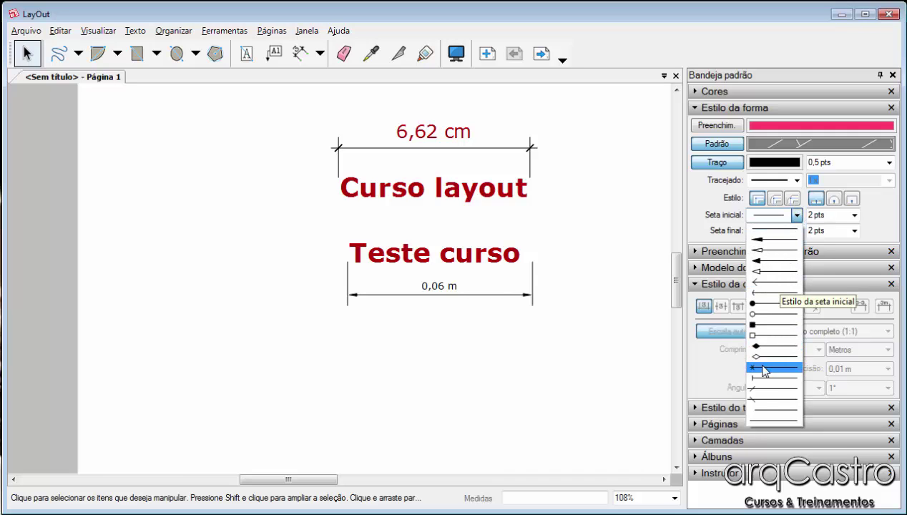
{"action": "left_click", "coordinate": [763, 389]}
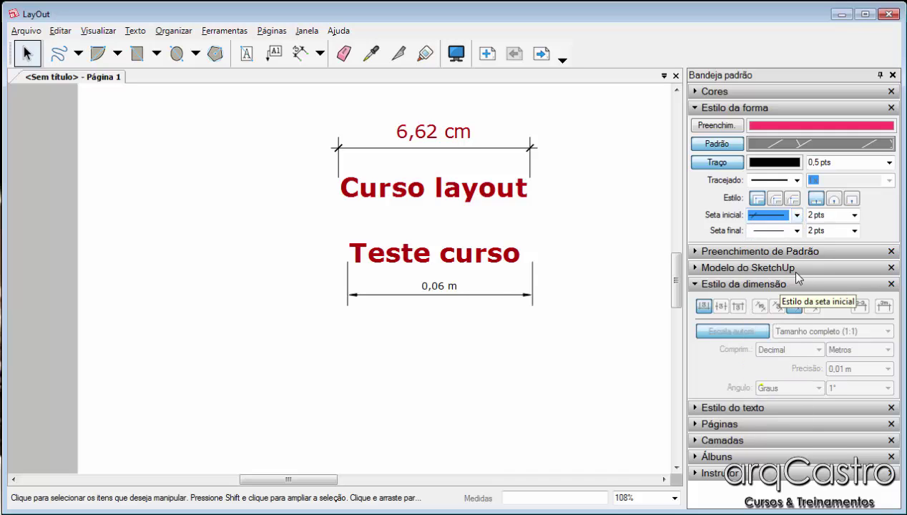
{"action": "left_click", "coordinate": [796, 232]}
{"action": "left_click", "coordinate": [792, 405]}
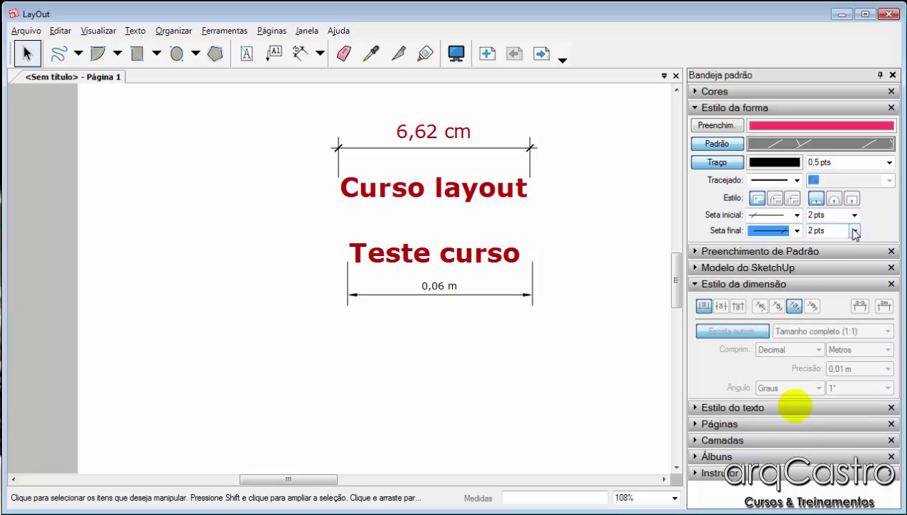
Set the default start and end arrow scales to 3 pts with nothing selected
{"action": "left_click", "coordinate": [854, 214]}
{"action": "left_click", "coordinate": [823, 270]}
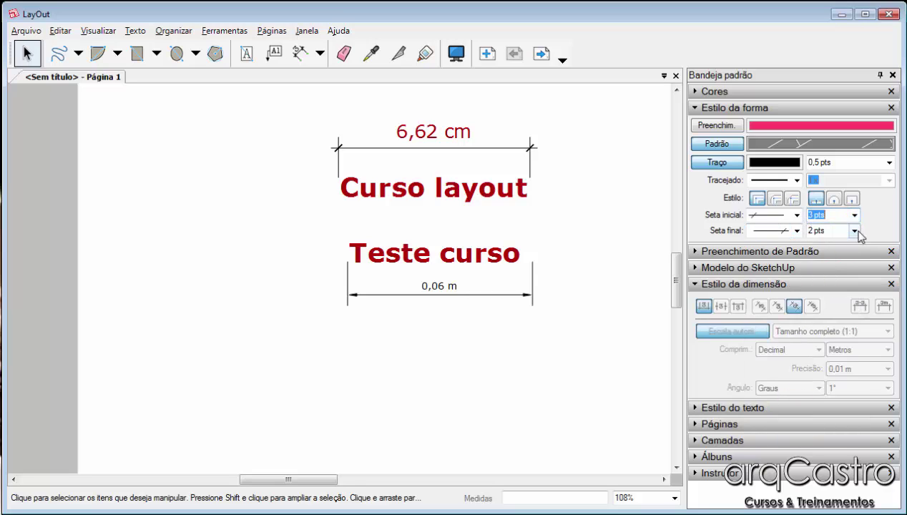
{"action": "left_click", "coordinate": [854, 230]}
{"action": "left_click", "coordinate": [833, 279]}
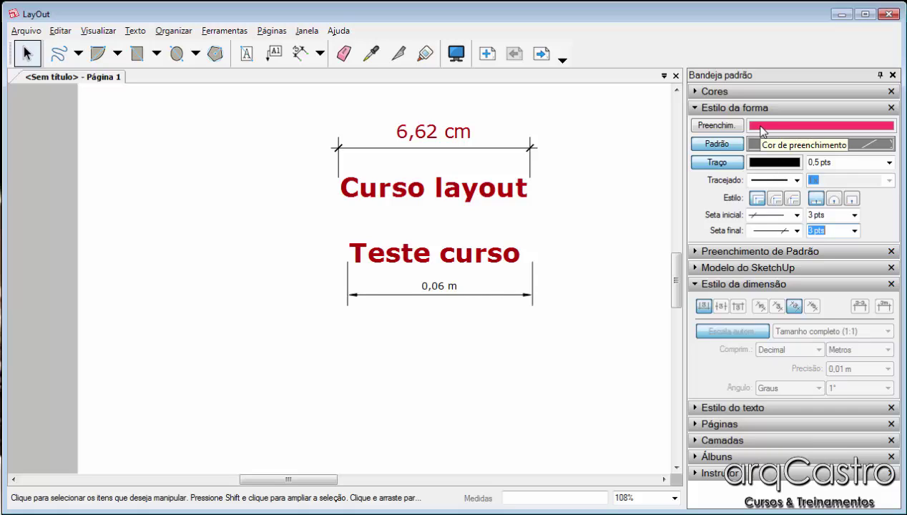
{"action": "left_click", "coordinate": [760, 286]}
{"action": "left_click", "coordinate": [759, 286]}
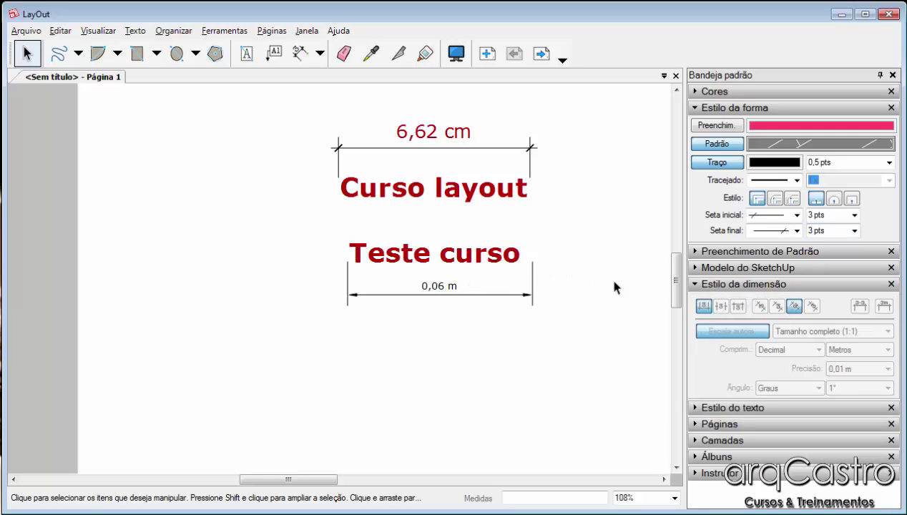
Collapse the dimension style settings, show the text style settings and delete the dimension below "Teste curso"
{"action": "left_click", "coordinate": [696, 285]}
{"action": "left_click", "coordinate": [710, 298]}
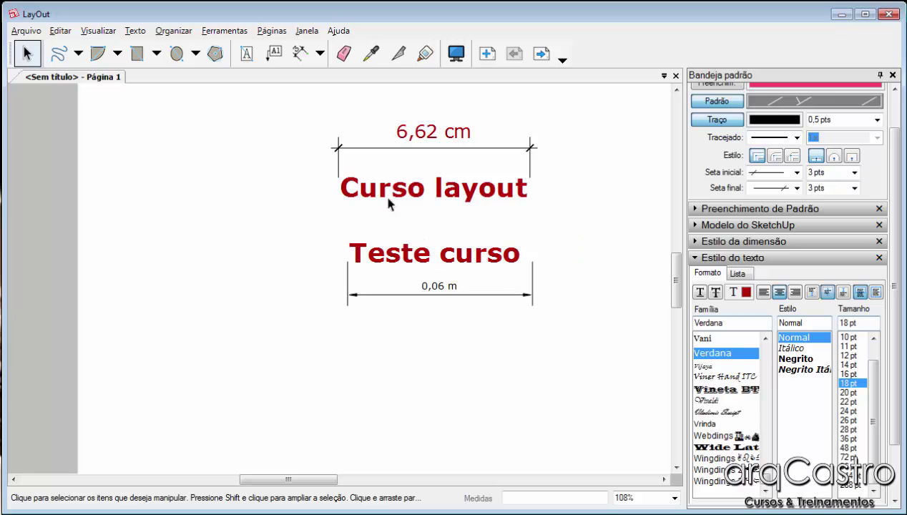
{"action": "left_click", "coordinate": [459, 294]}
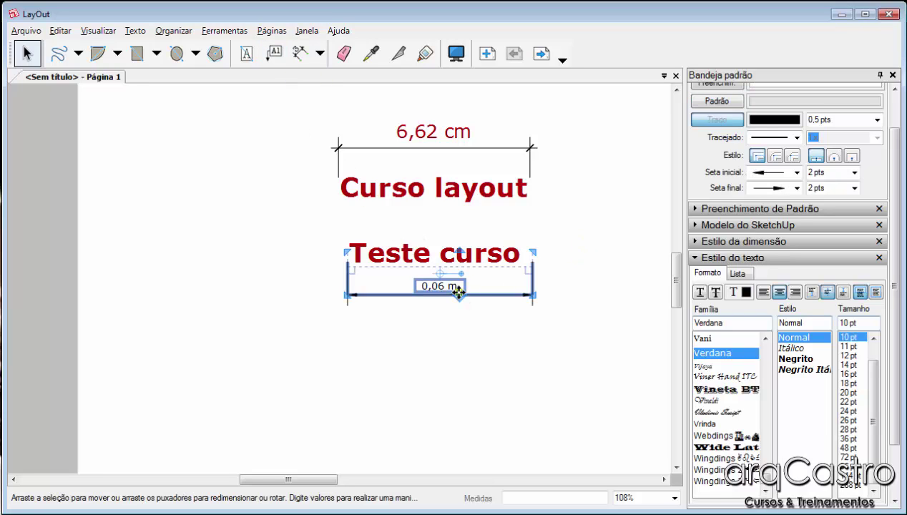
{"action": "key", "text": "Delete"}
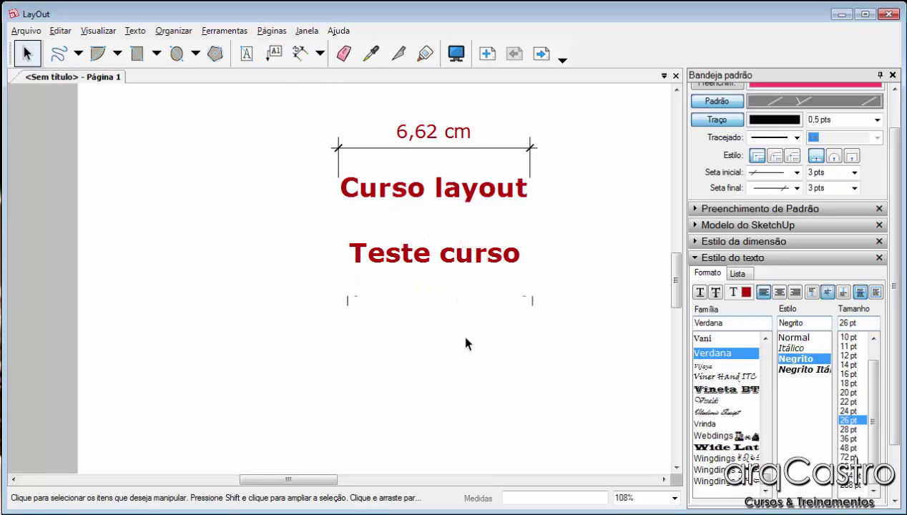
{"action": "left_click_drag", "start_coordinate": [591, 358], "coordinate": [299, 308]}
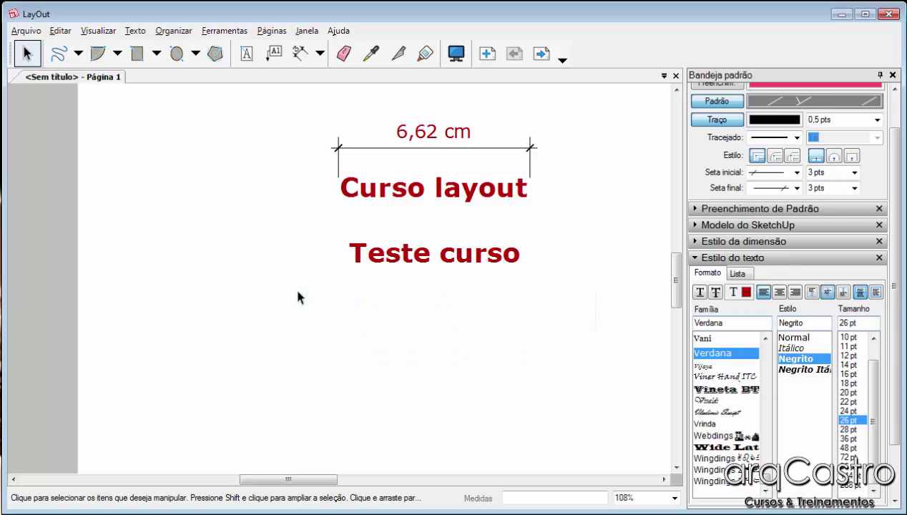
Redraw a linear dimension about 0,06 m long below "Teste curso" to test the new arrow defaults
{"action": "left_click", "coordinate": [300, 54]}
{"action": "left_click", "coordinate": [351, 243]}
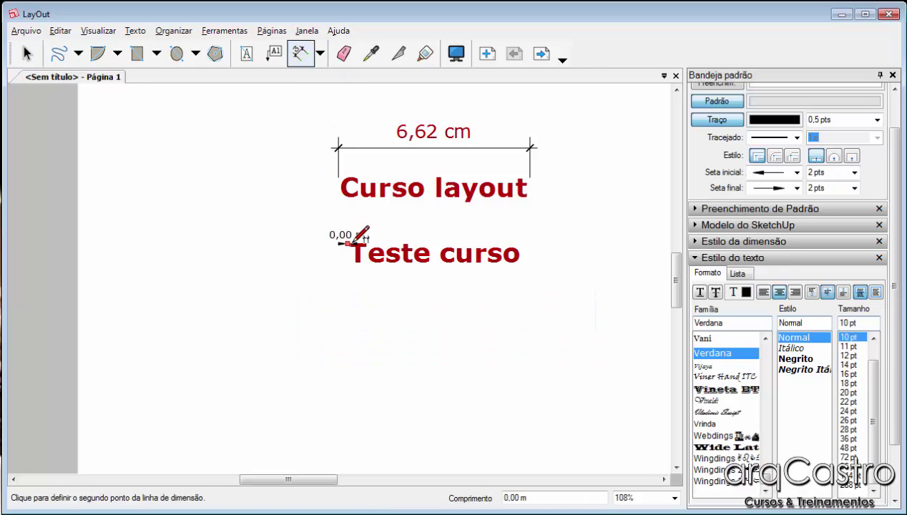
{"action": "left_click", "coordinate": [532, 237]}
{"action": "left_click", "coordinate": [532, 302]}
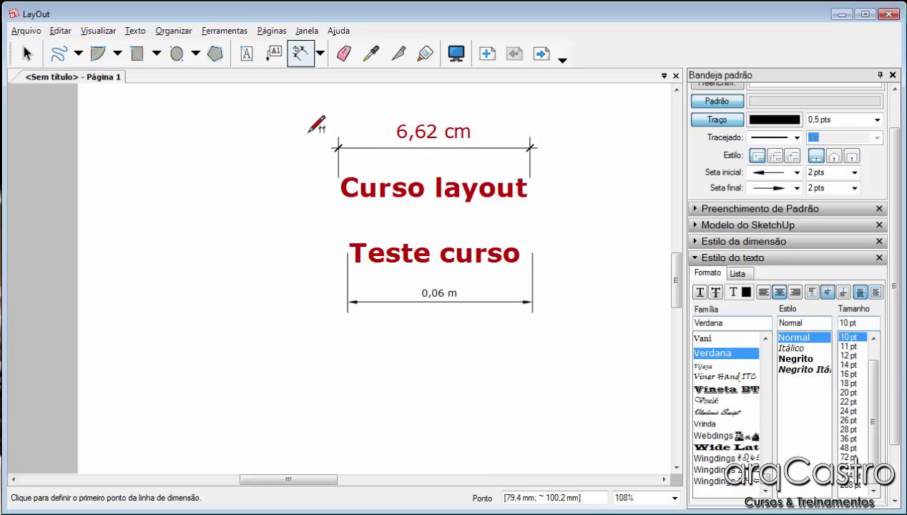
{"action": "left_click", "coordinate": [27, 54]}
Check the redrawn dimension's arrow and text style, and delete it from below "Teste curso"
{"action": "scroll", "coordinate": [525, 221], "scroll_direction": "up", "scroll_amount": 2}
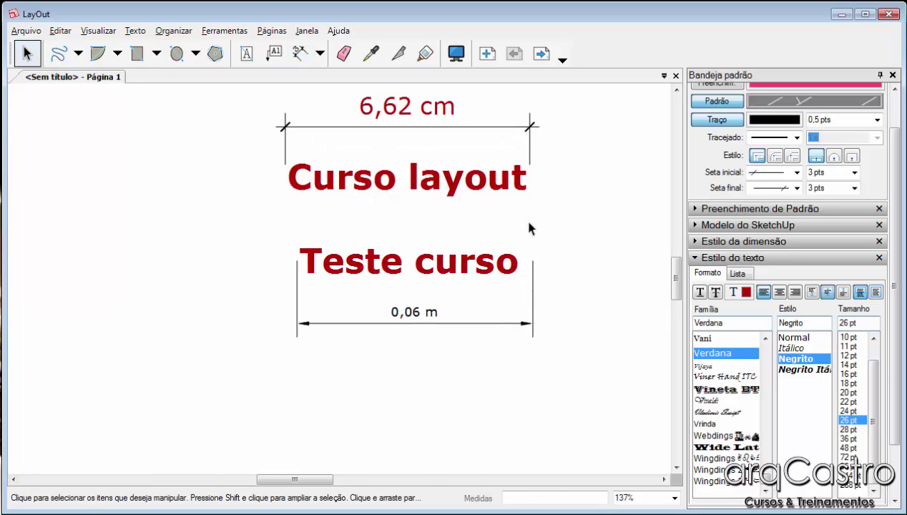
{"action": "left_click", "coordinate": [526, 326]}
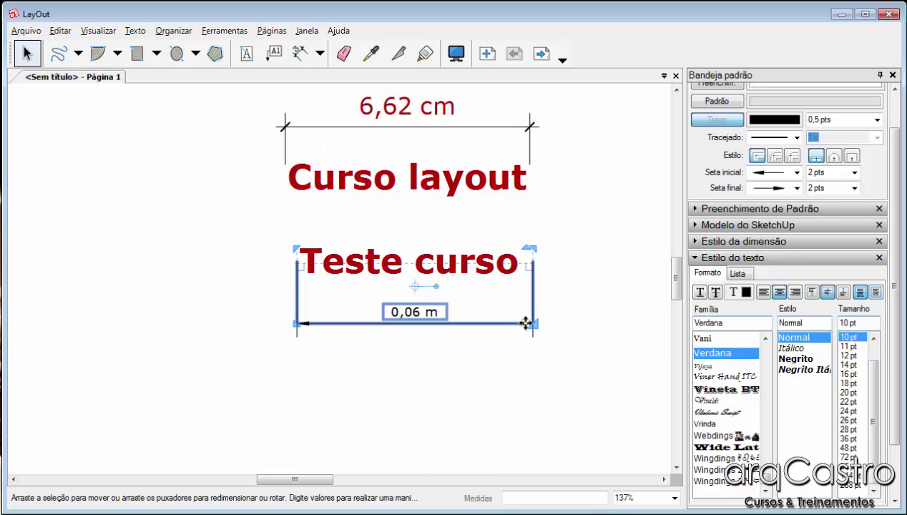
{"action": "left_click", "coordinate": [581, 272]}
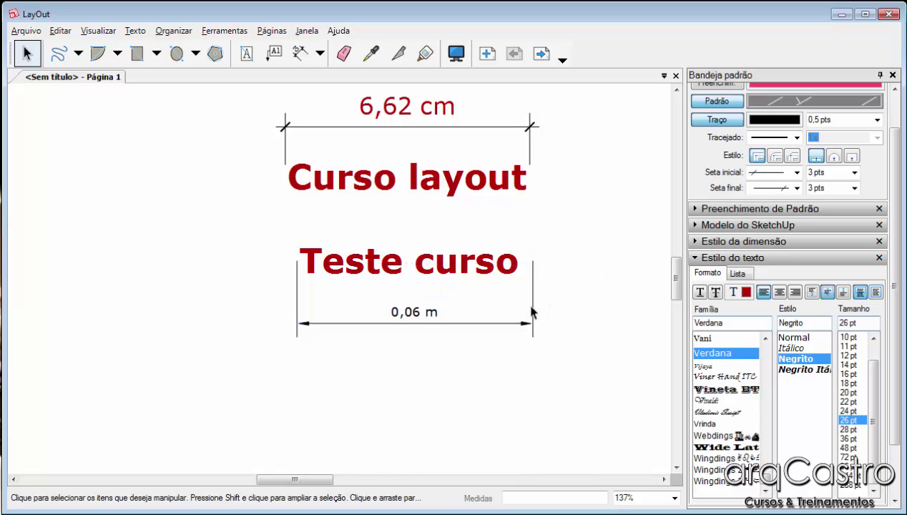
{"action": "left_click", "coordinate": [530, 312]}
{"action": "key", "text": "Delete"}
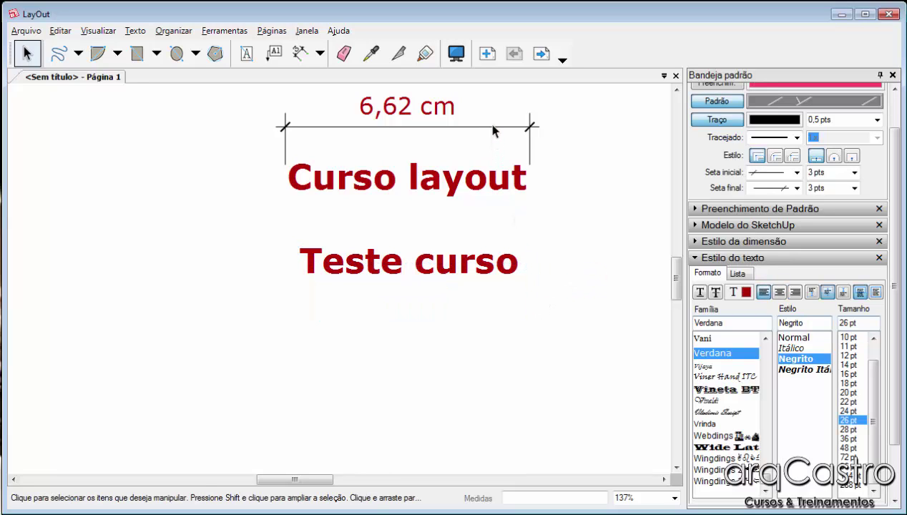
{"action": "left_click", "coordinate": [494, 129]}
{"action": "left_click", "coordinate": [578, 236]}
{"action": "scroll", "coordinate": [578, 237], "scroll_direction": "down", "scroll_amount": 4}
{"action": "middle_click_drag", "start_coordinate": [577, 237], "coordinate": [295, 307]}
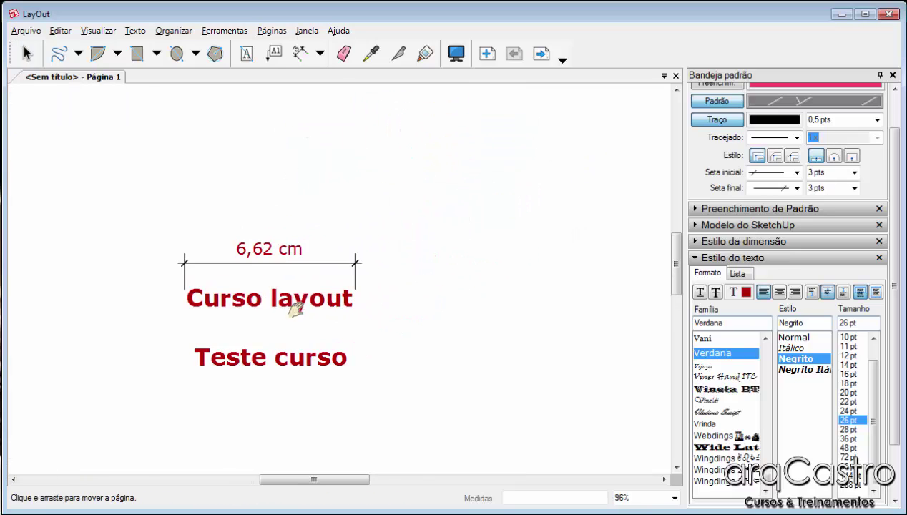
{"action": "scroll", "coordinate": [295, 307], "scroll_direction": "down", "scroll_amount": 1}
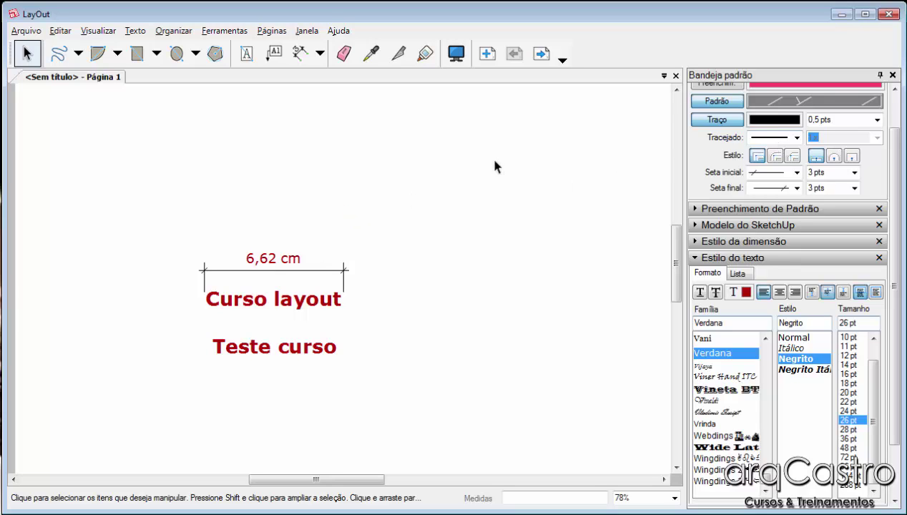
{"action": "left_click", "coordinate": [320, 53]}
{"action": "left_click", "coordinate": [321, 75]}
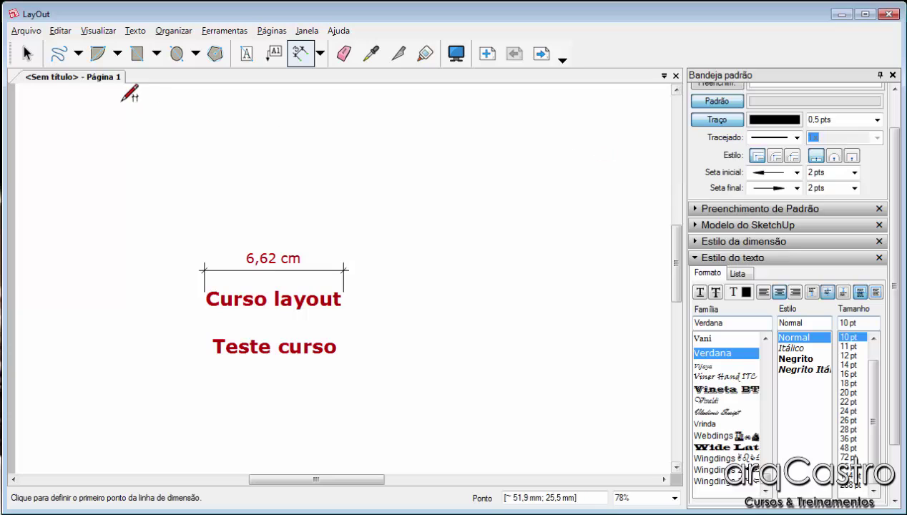
{"action": "left_click", "coordinate": [30, 54]}
Delete the linear dimension above "Curso layout"
{"action": "left_click", "coordinate": [299, 256]}
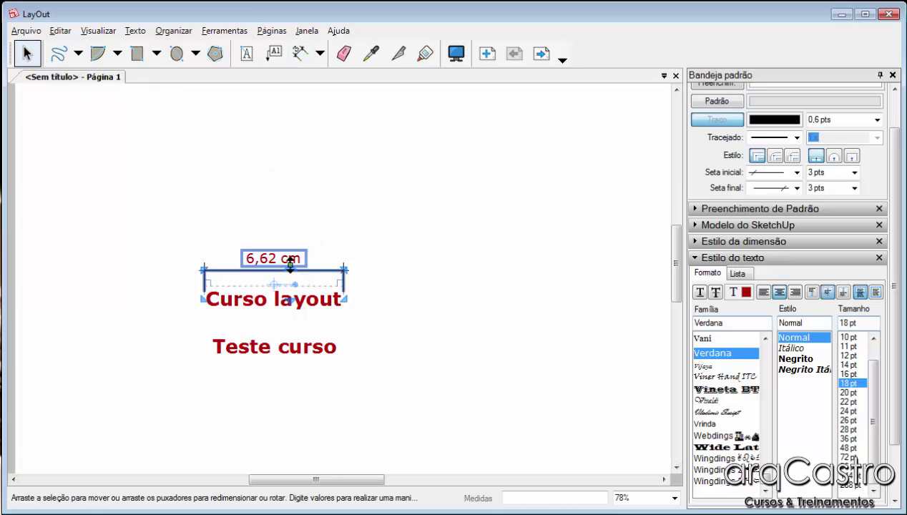
{"action": "key", "text": "Delete"}
{"action": "scroll", "coordinate": [285, 330], "scroll_direction": "up", "scroll_amount": 3}
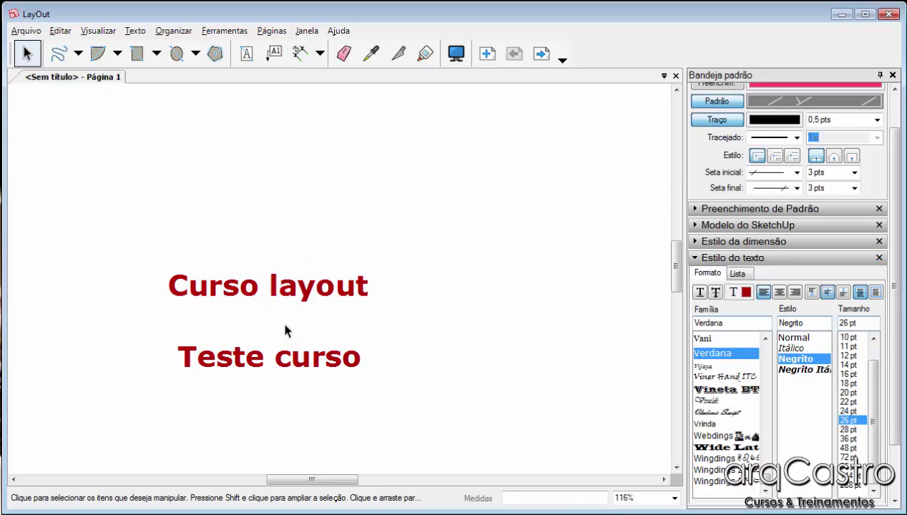
{"action": "middle_click_drag", "start_coordinate": [283, 328], "coordinate": [304, 314]}
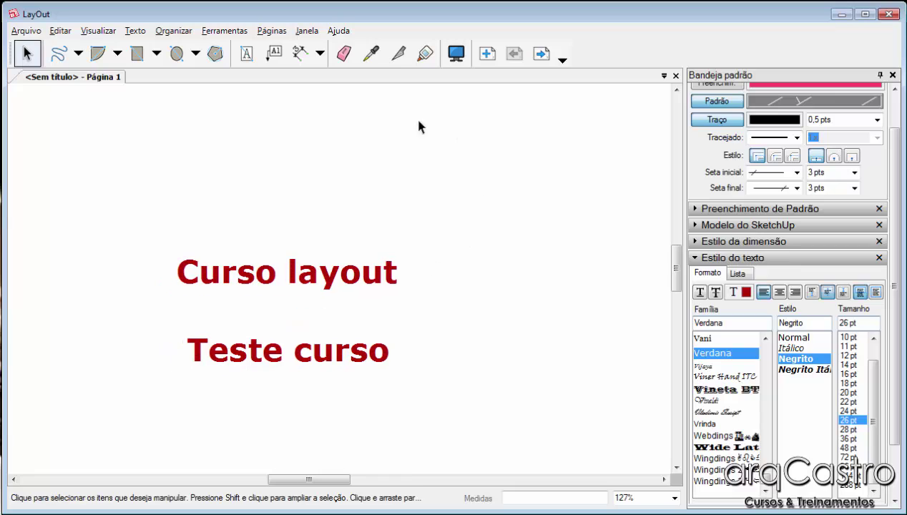
Set the Linear Dimension tool's default start and end arrows to the slash style at 3 pts each
{"action": "left_click", "coordinate": [299, 53]}
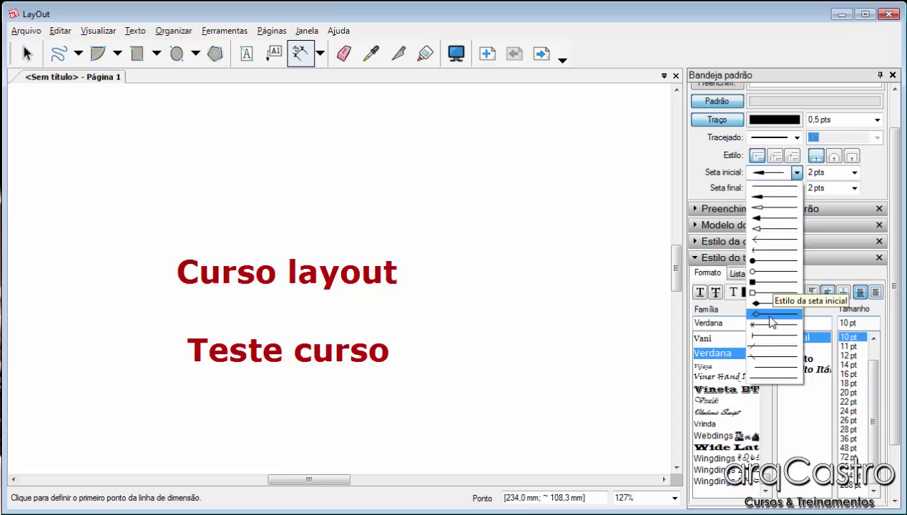
{"action": "left_click", "coordinate": [769, 348]}
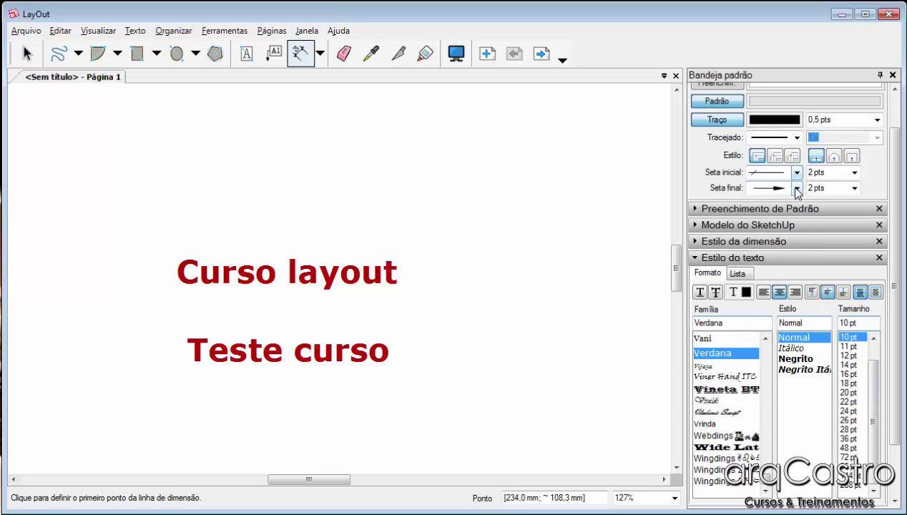
{"action": "left_click", "coordinate": [796, 189]}
{"action": "left_click", "coordinate": [787, 351]}
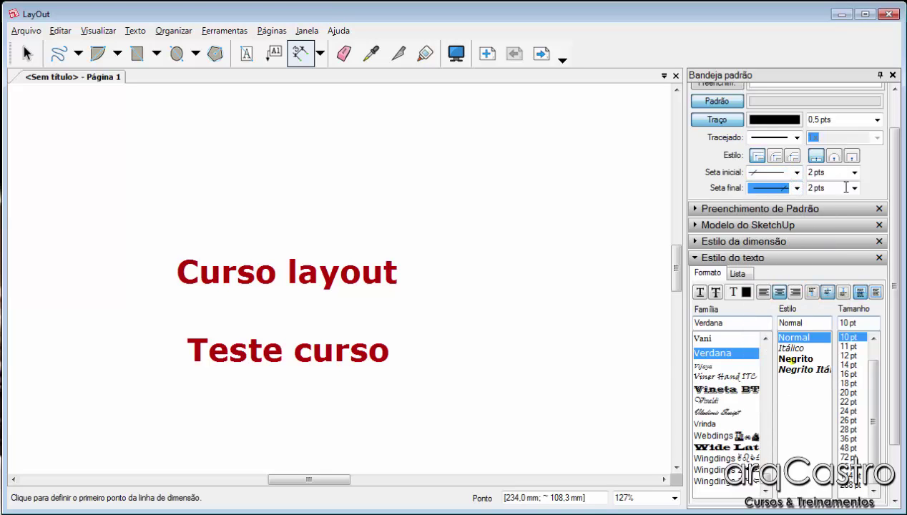
{"action": "left_click", "coordinate": [854, 172]}
{"action": "left_click", "coordinate": [849, 222]}
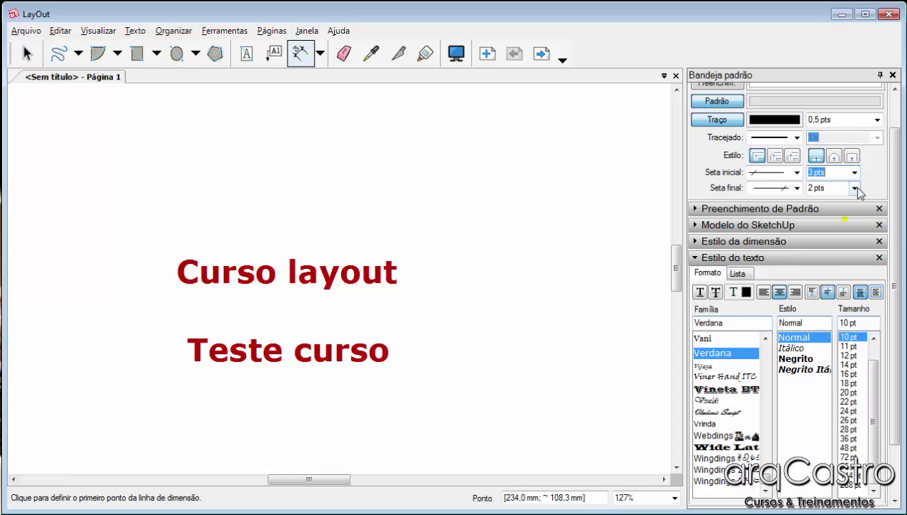
{"action": "left_click", "coordinate": [855, 188]}
{"action": "left_click", "coordinate": [848, 239]}
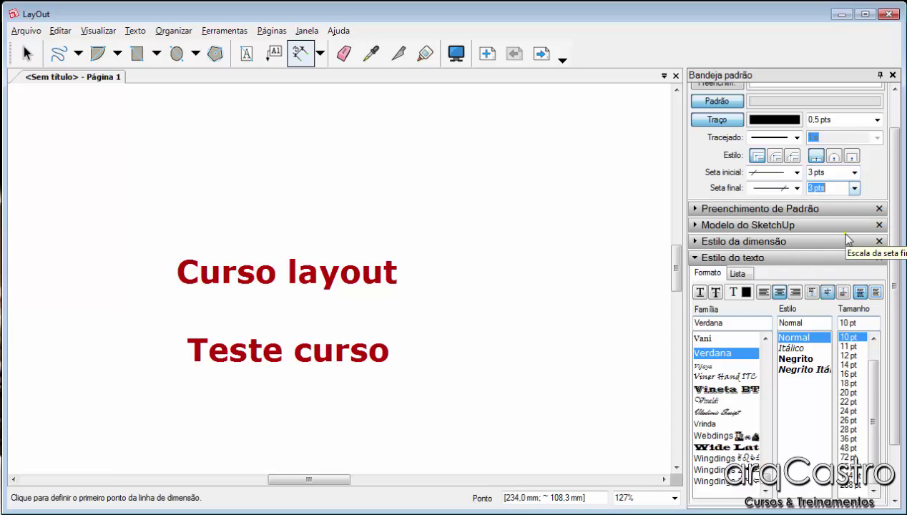
Set the linear dimension's default text to 16 pt in the dark red sampled from "Curso layout", and collapse the colour settings
{"action": "left_click", "coordinate": [859, 376]}
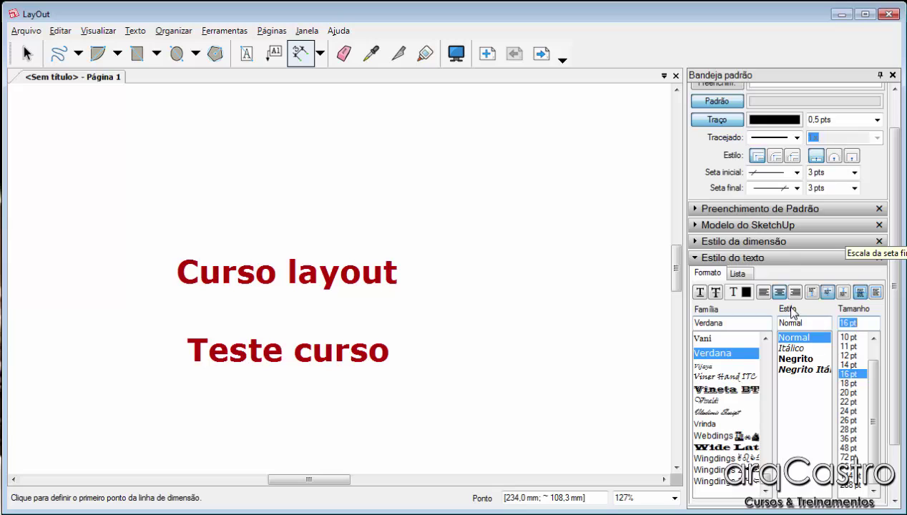
{"action": "left_click", "coordinate": [746, 291]}
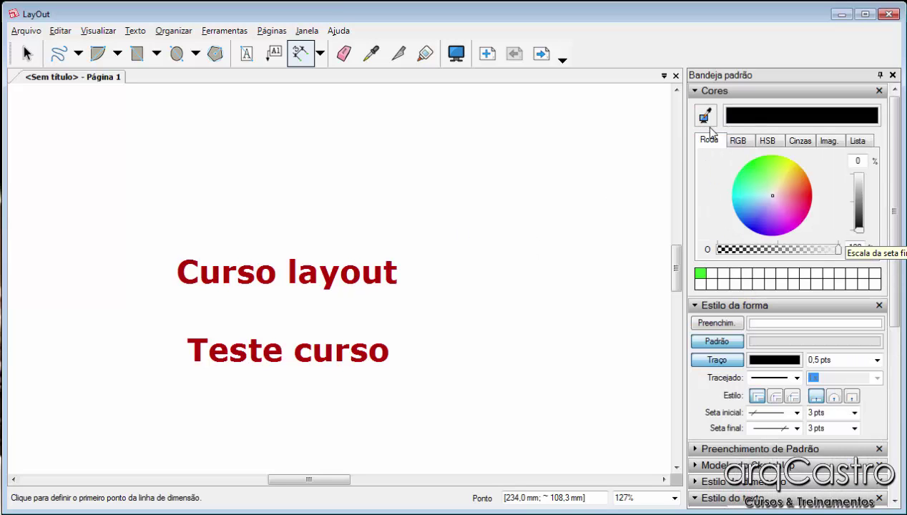
{"action": "left_click", "coordinate": [706, 119]}
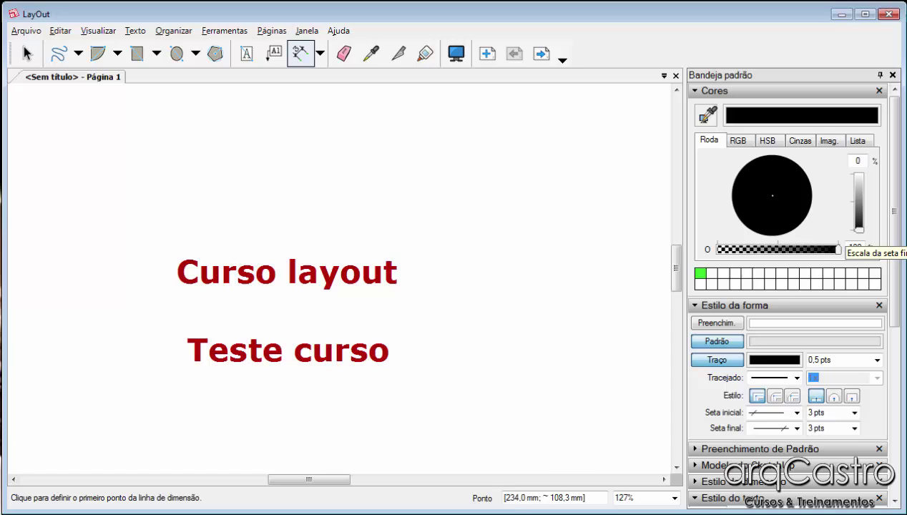
{"action": "left_click", "coordinate": [357, 277]}
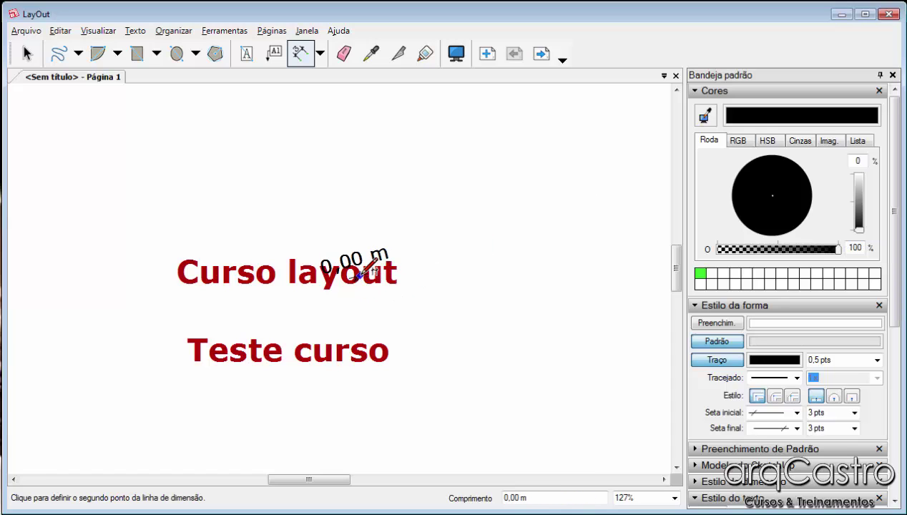
{"action": "key", "text": "Escape"}
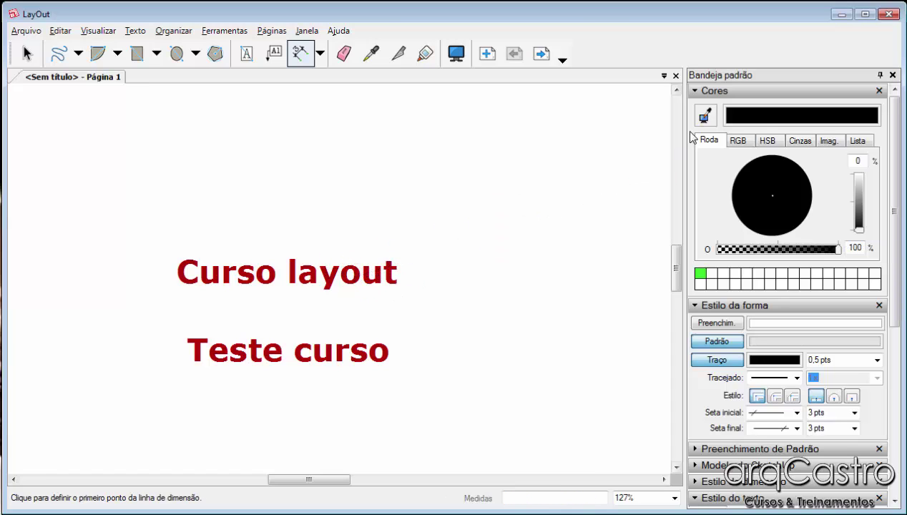
{"action": "left_click", "coordinate": [358, 264]}
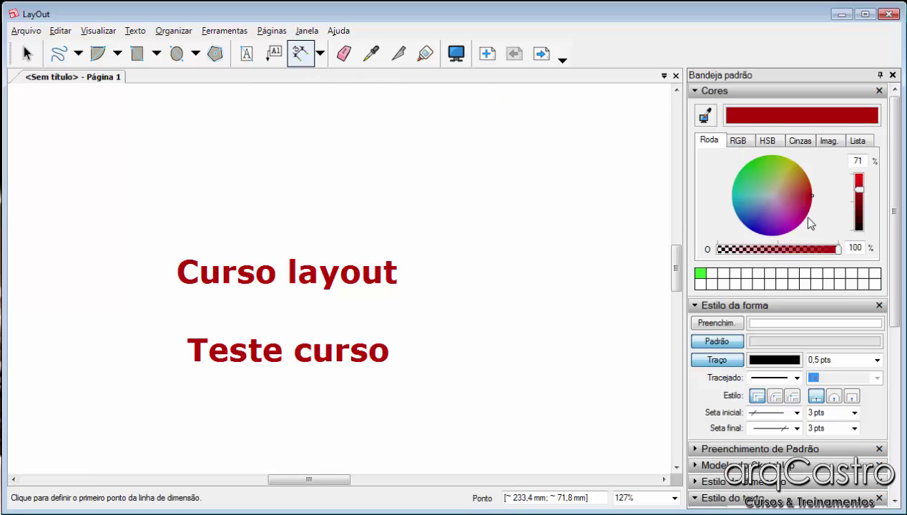
{"action": "left_click", "coordinate": [731, 92]}
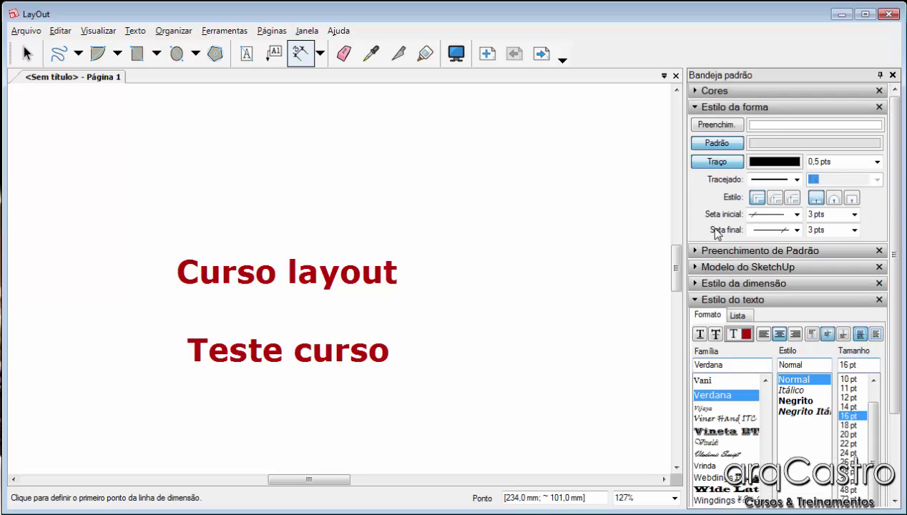
Draw a linear dimension about 0,07 m long above "Curso layout" using the new defaults
{"action": "left_click", "coordinate": [172, 272]}
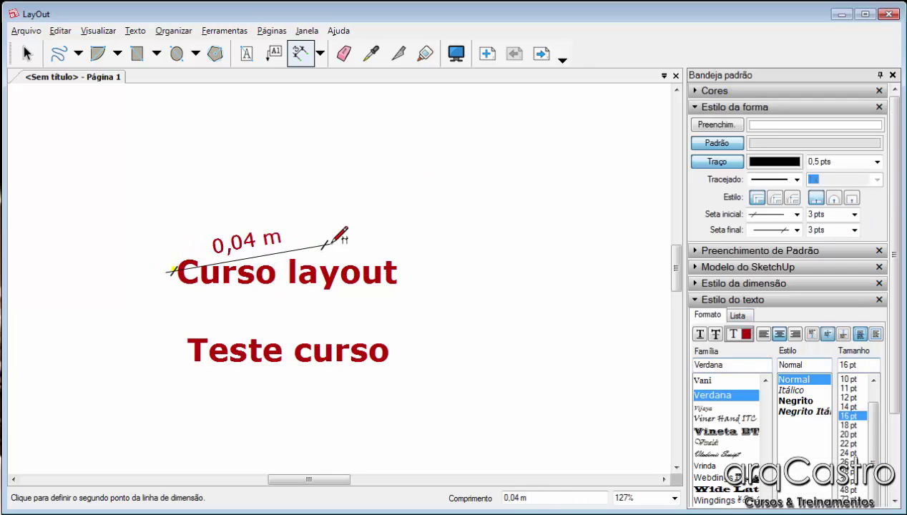
{"action": "left_click", "coordinate": [406, 272]}
{"action": "left_click", "coordinate": [406, 224]}
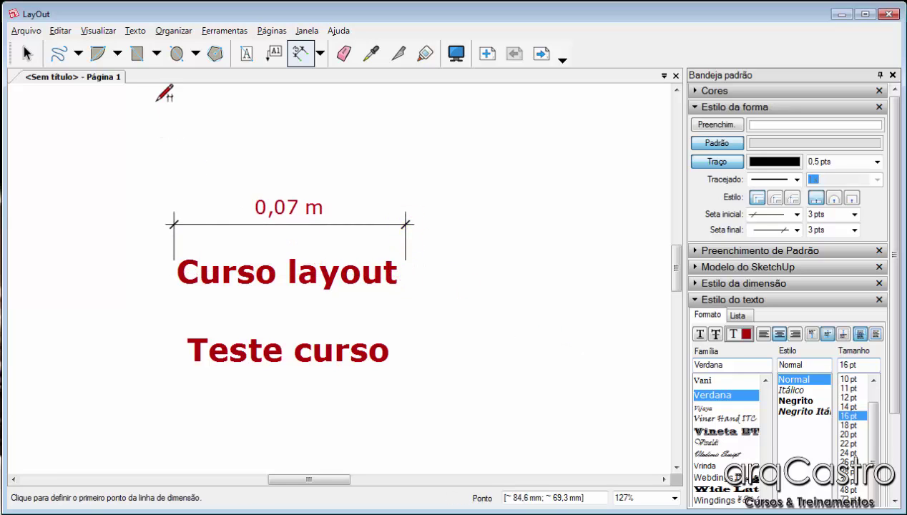
{"action": "left_click", "coordinate": [27, 53]}
{"action": "scroll", "coordinate": [443, 151], "scroll_direction": "down", "scroll_amount": 2}
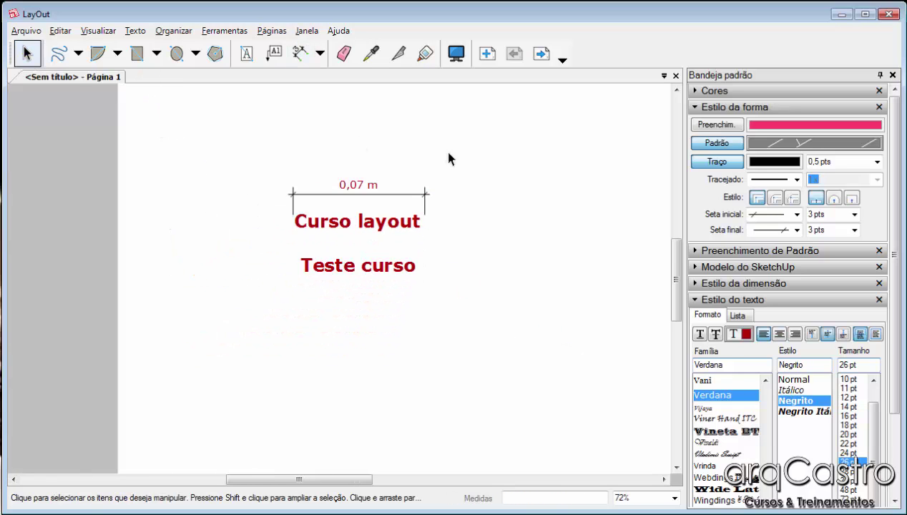
{"action": "scroll", "coordinate": [396, 209], "scroll_direction": "up", "scroll_amount": 1}
{"action": "scroll", "coordinate": [396, 209], "scroll_direction": "up", "scroll_amount": 1}
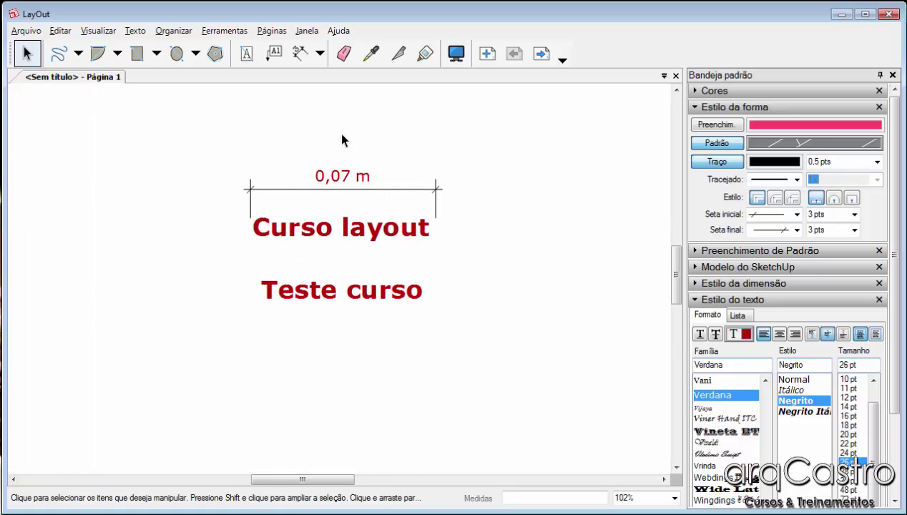
Draw a linear dimension about 0,06 m long below "Teste curso" using the new defaults
{"action": "left_click", "coordinate": [299, 54]}
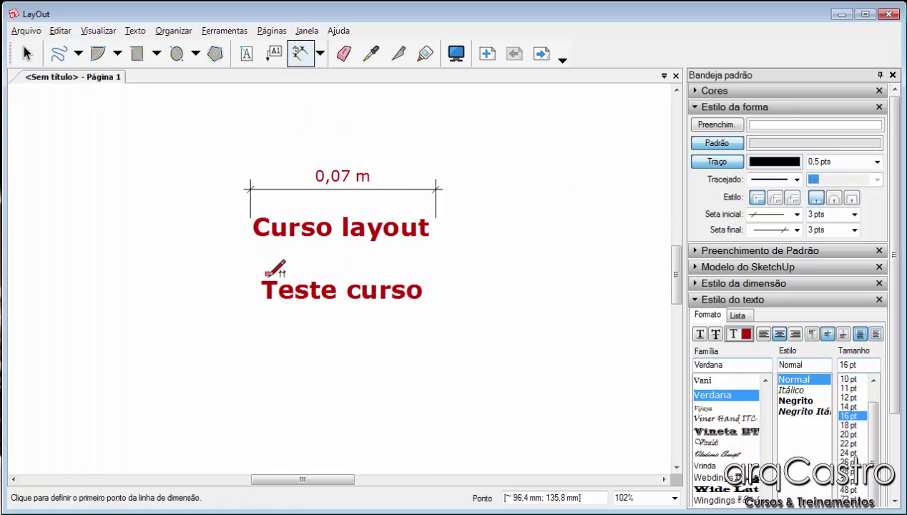
{"action": "left_click", "coordinate": [259, 287]}
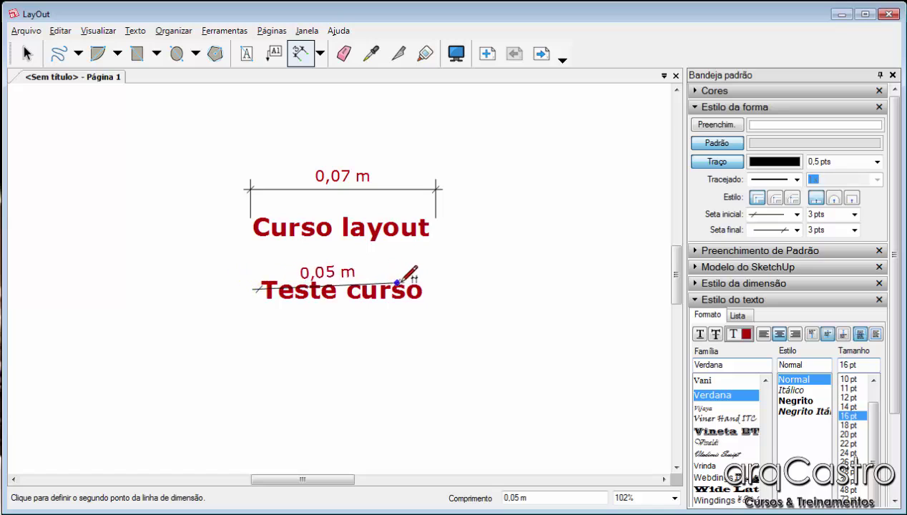
{"action": "left_click", "coordinate": [437, 288]}
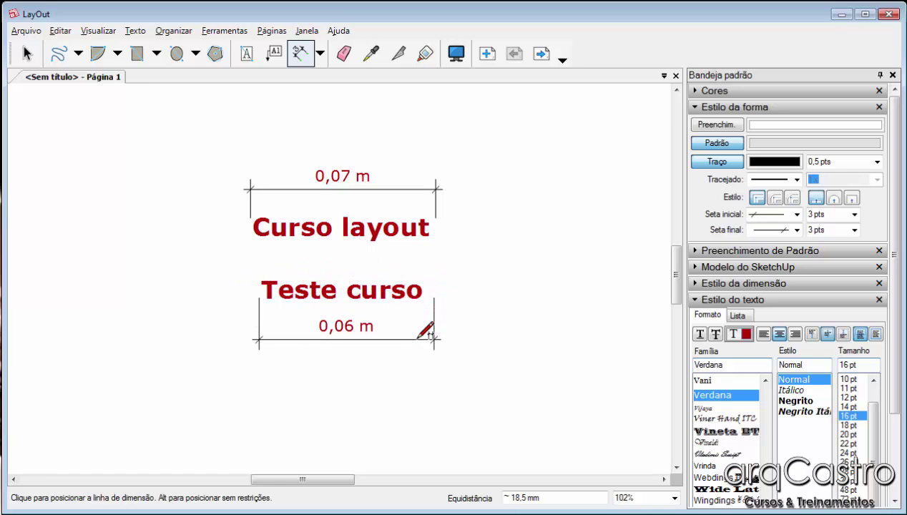
{"action": "left_click", "coordinate": [423, 337]}
{"action": "left_click", "coordinate": [27, 53]}
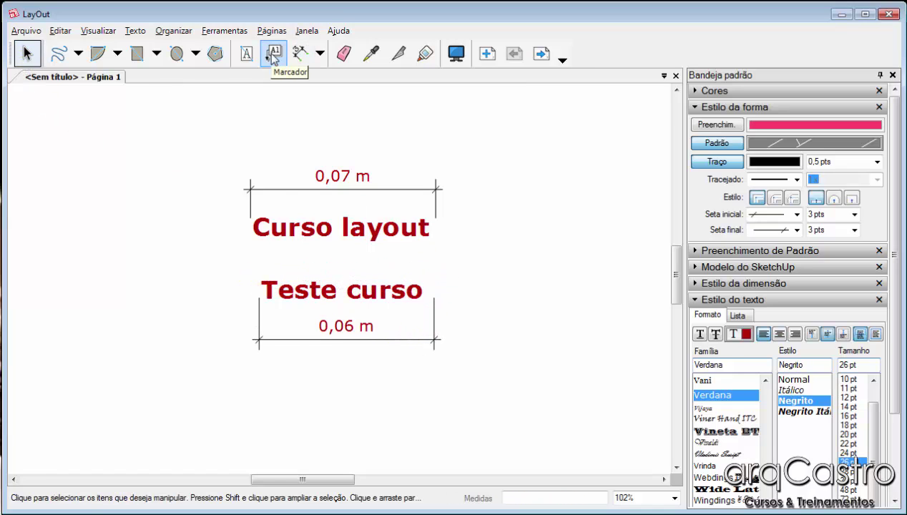
{"action": "left_click", "coordinate": [300, 54]}
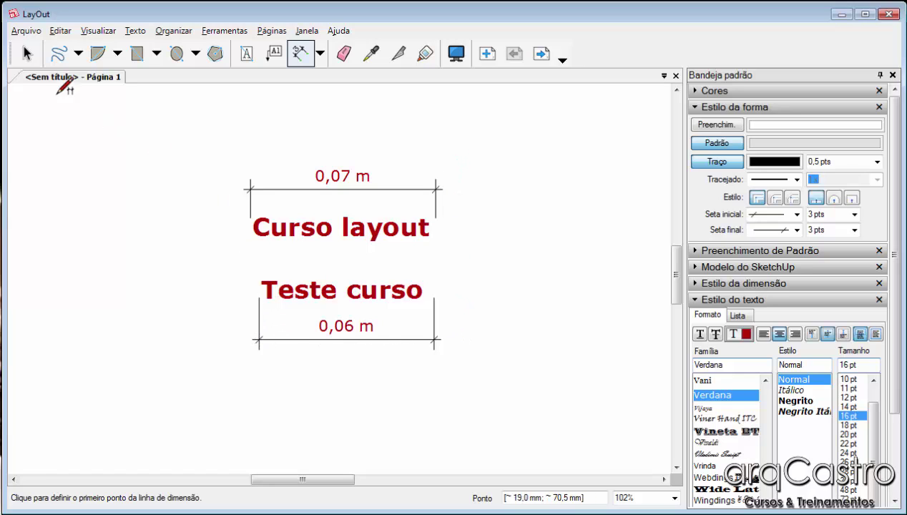
{"action": "left_click", "coordinate": [27, 53]}
{"action": "scroll", "coordinate": [280, 260], "scroll_direction": "down", "scroll_amount": 1}
{"action": "scroll", "coordinate": [280, 257], "scroll_direction": "down", "scroll_amount": 2}
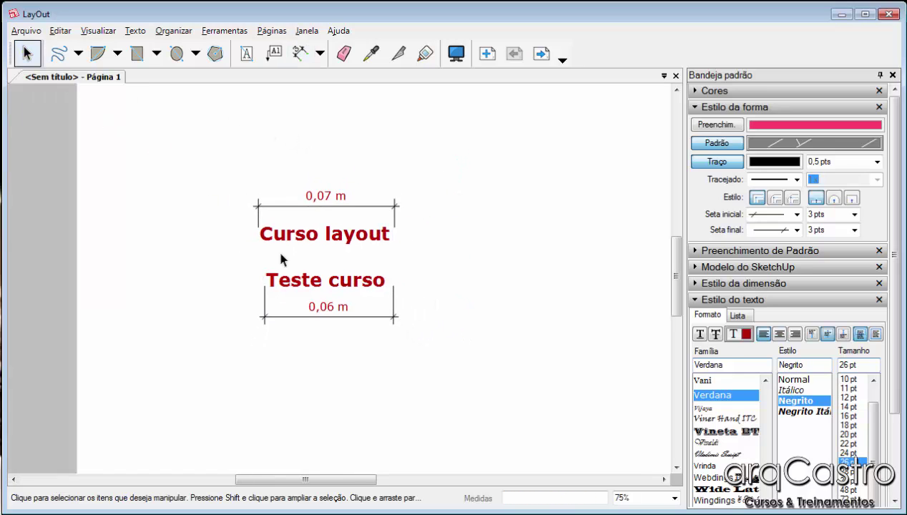
{"action": "scroll", "coordinate": [290, 227], "scroll_direction": "up", "scroll_amount": 3}
{"action": "scroll", "coordinate": [319, 223], "scroll_direction": "up", "scroll_amount": 1}
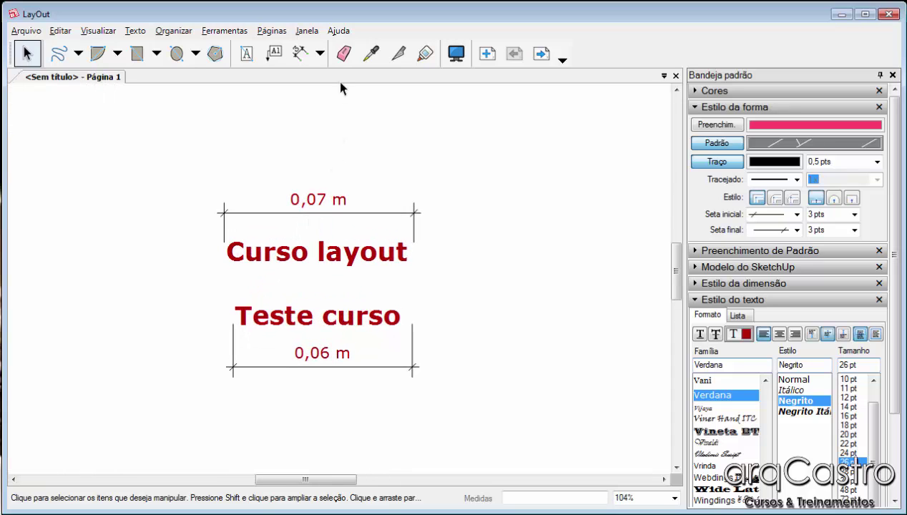
Draw an angular dimension of about 289° around the end of "Curso layout"
{"action": "left_click", "coordinate": [320, 53]}
{"action": "left_click", "coordinate": [318, 90]}
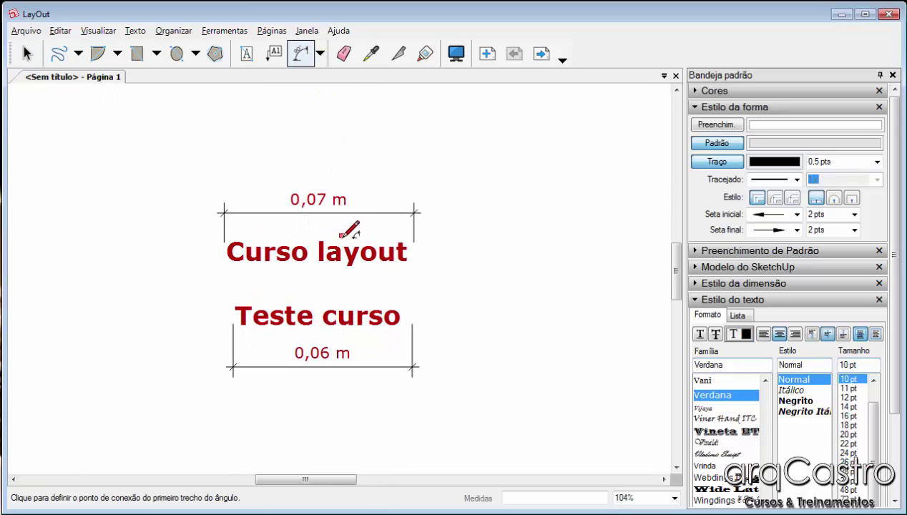
{"action": "left_click", "coordinate": [366, 246]}
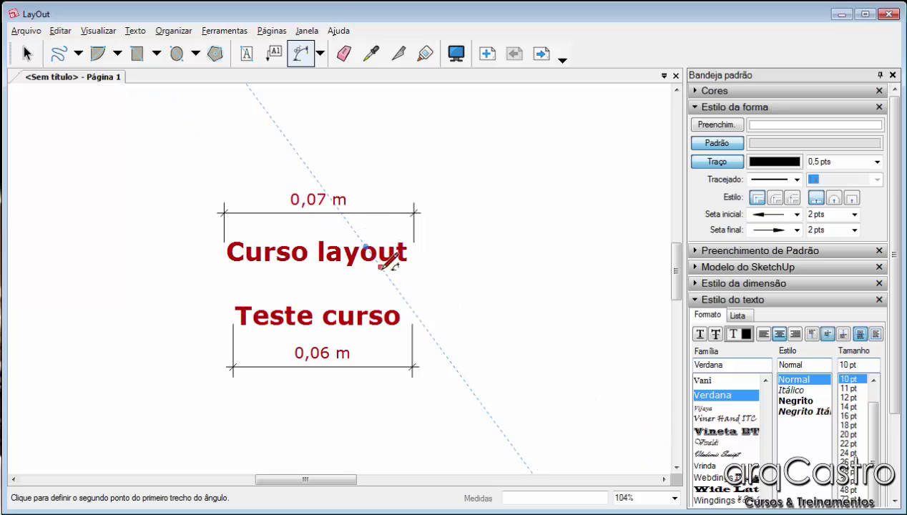
{"action": "left_click", "coordinate": [403, 266]}
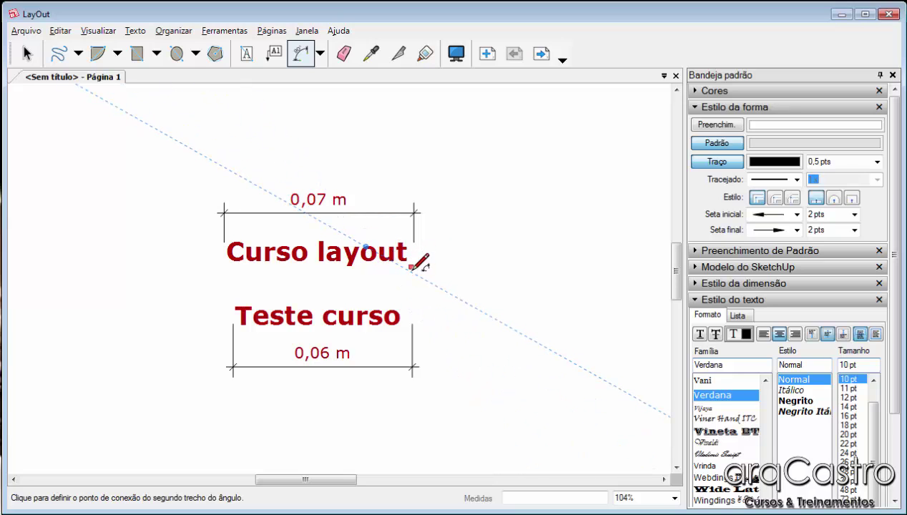
{"action": "left_click", "coordinate": [409, 266]}
{"action": "left_click", "coordinate": [407, 313]}
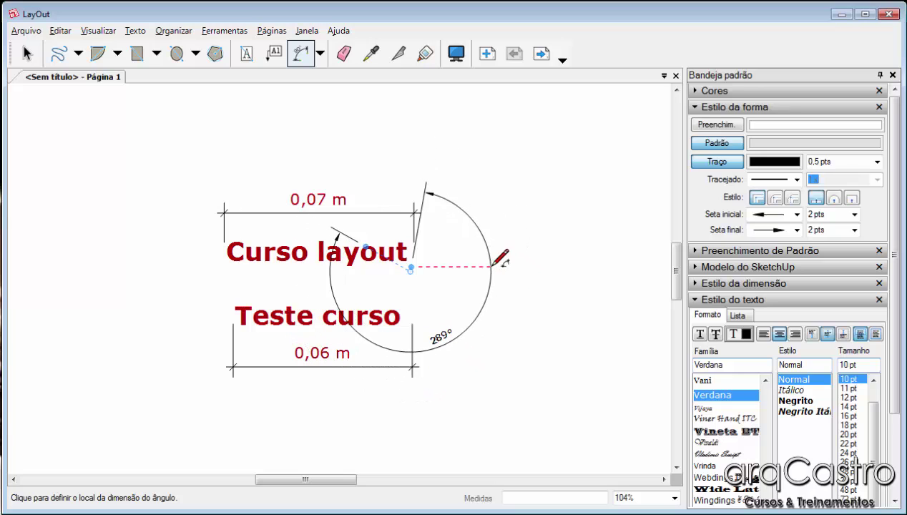
{"action": "left_click", "coordinate": [450, 252]}
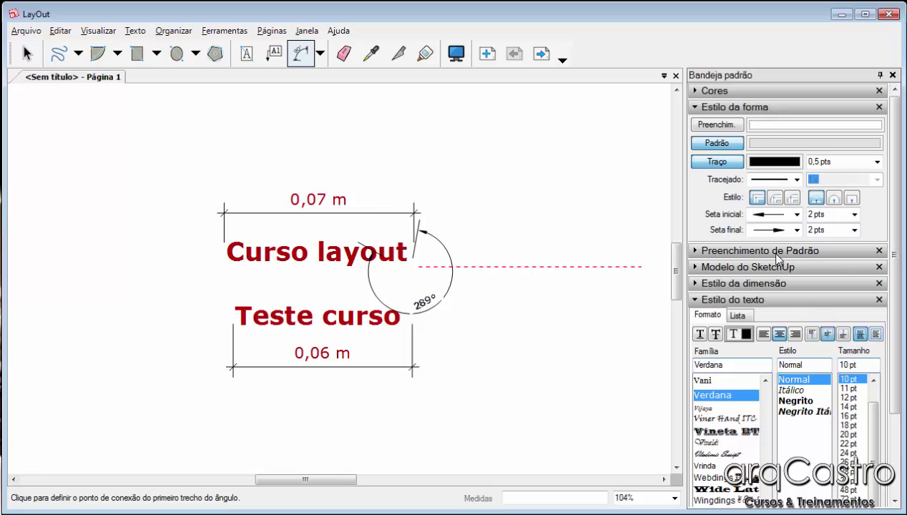
Choose the square line-end style for the angular dimension, select the drawn angle, and replace the shape style settings with the dimension style settings
{"action": "left_click", "coordinate": [845, 201]}
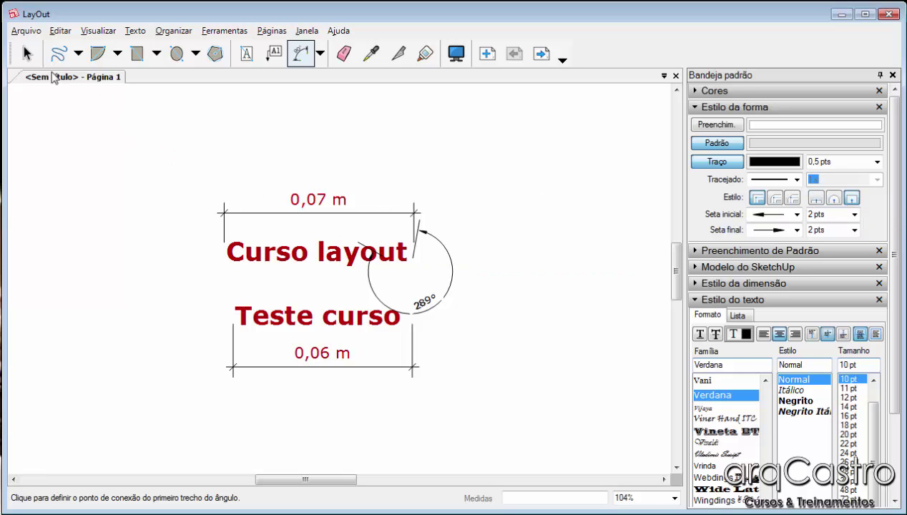
{"action": "left_click", "coordinate": [27, 53]}
{"action": "left_click", "coordinate": [449, 250]}
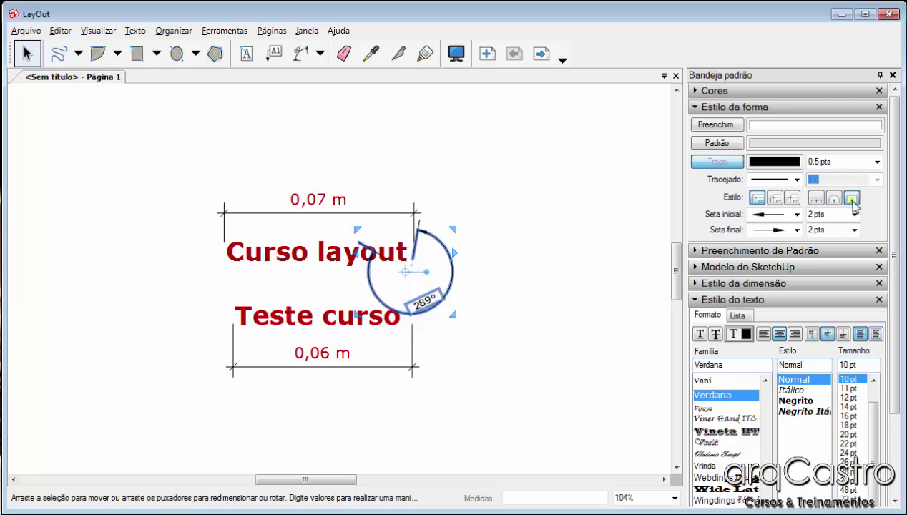
{"action": "left_click", "coordinate": [764, 108]}
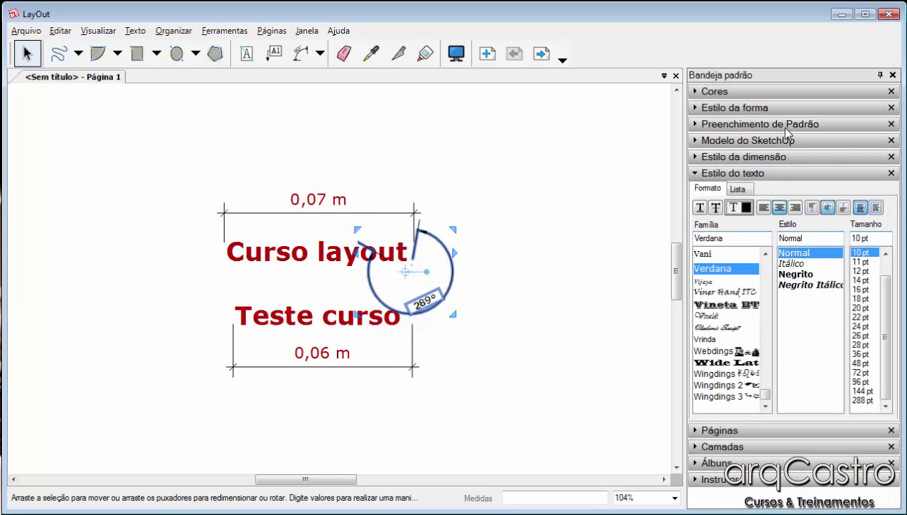
{"action": "left_click", "coordinate": [787, 157]}
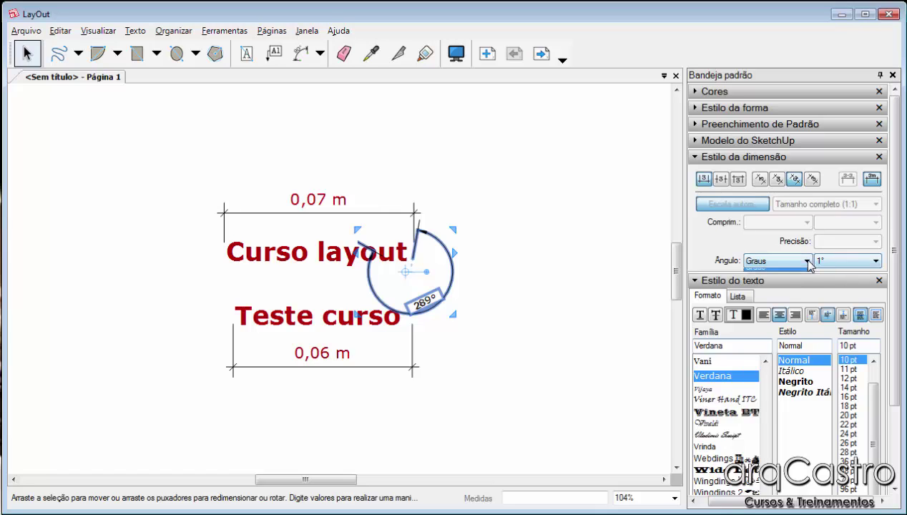
Try Radianos as the selected angular dimension's unit, and return it to Graus
{"action": "left_click", "coordinate": [778, 260]}
{"action": "left_click", "coordinate": [779, 272]}
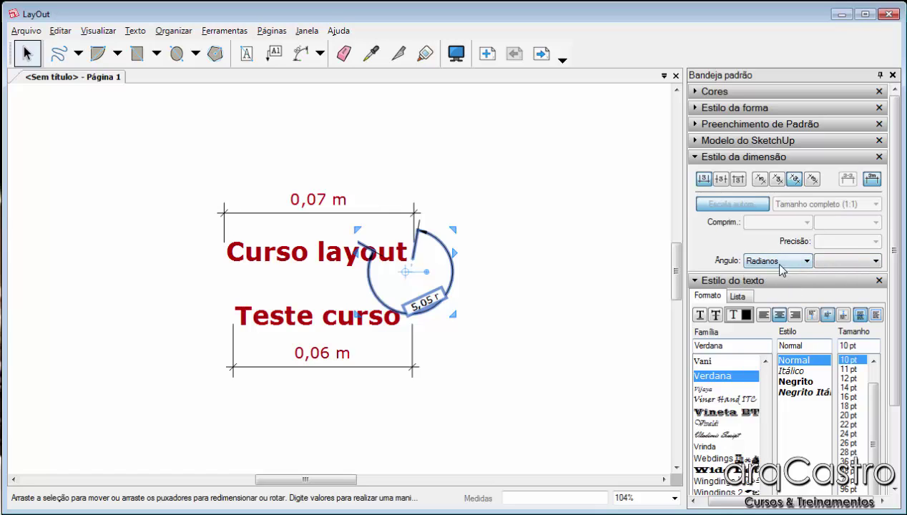
{"action": "left_click", "coordinate": [778, 260]}
{"action": "left_click", "coordinate": [772, 273]}
Set the selected angular dimension's precision to 0,01°
{"action": "left_click", "coordinate": [831, 261]}
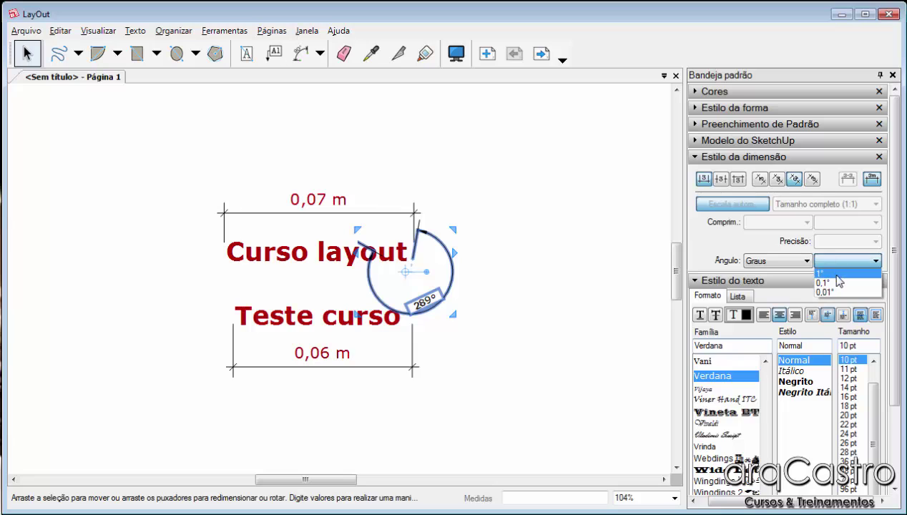
{"action": "left_click", "coordinate": [838, 290]}
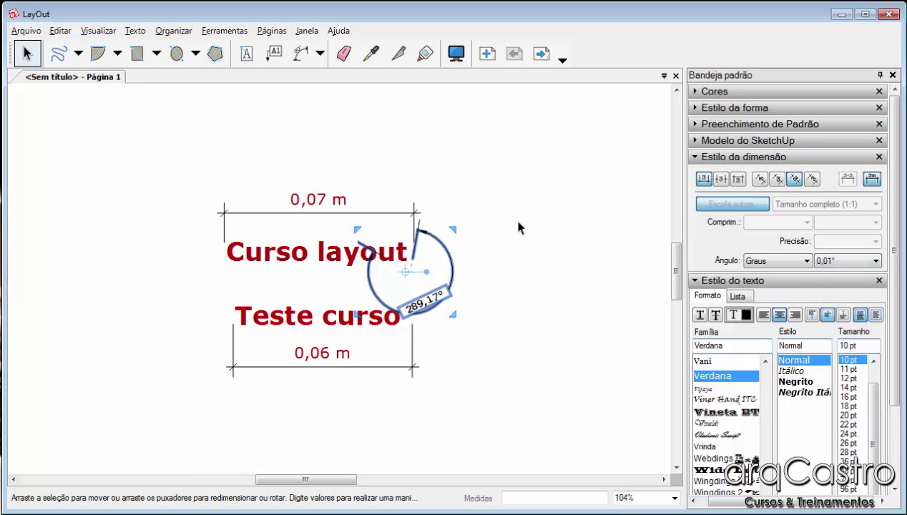
Delete the angular dimension around the end of "Curso layout"
{"action": "left_click", "coordinate": [496, 314]}
{"action": "scroll", "coordinate": [414, 308], "scroll_direction": "up", "scroll_amount": 5}
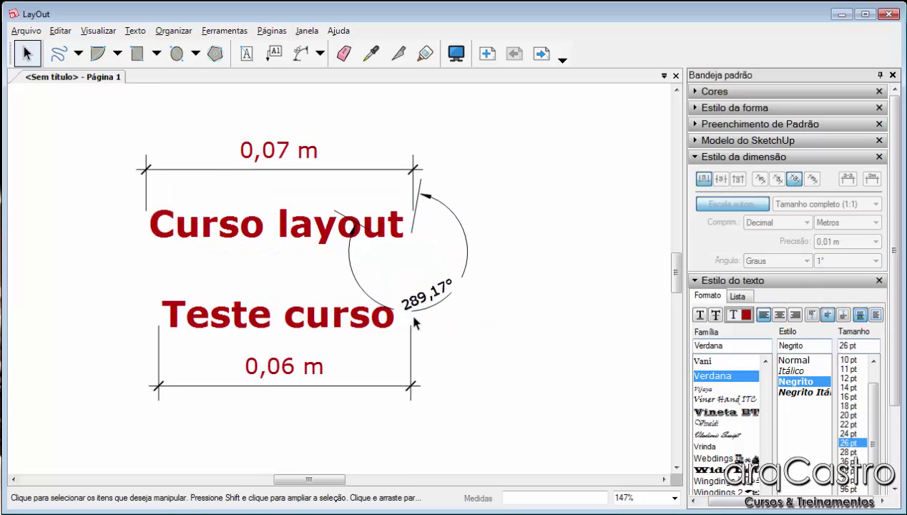
{"action": "left_click", "coordinate": [417, 307]}
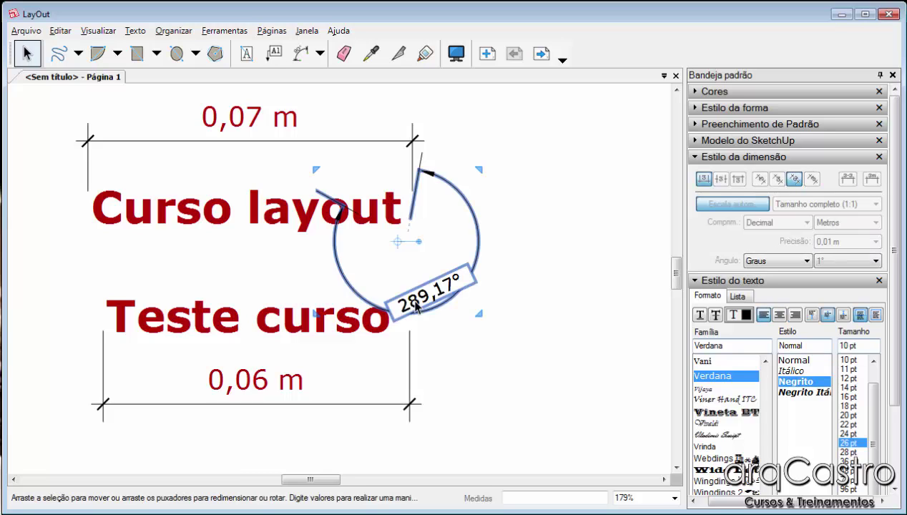
{"action": "key", "text": "Delete"}
{"action": "scroll", "coordinate": [483, 173], "scroll_direction": "down", "scroll_amount": 5}
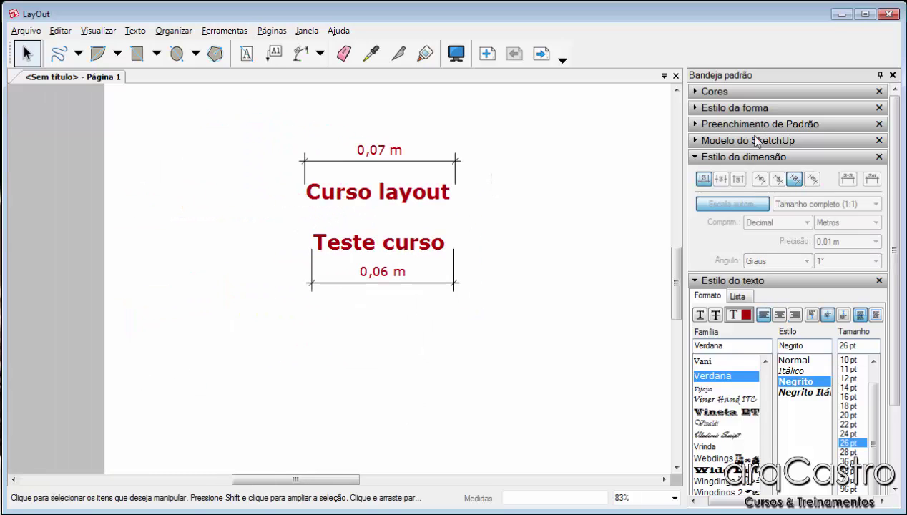
Collapse the Estilo da dimensão and Estilo do texto sections
{"action": "left_click", "coordinate": [740, 158]}
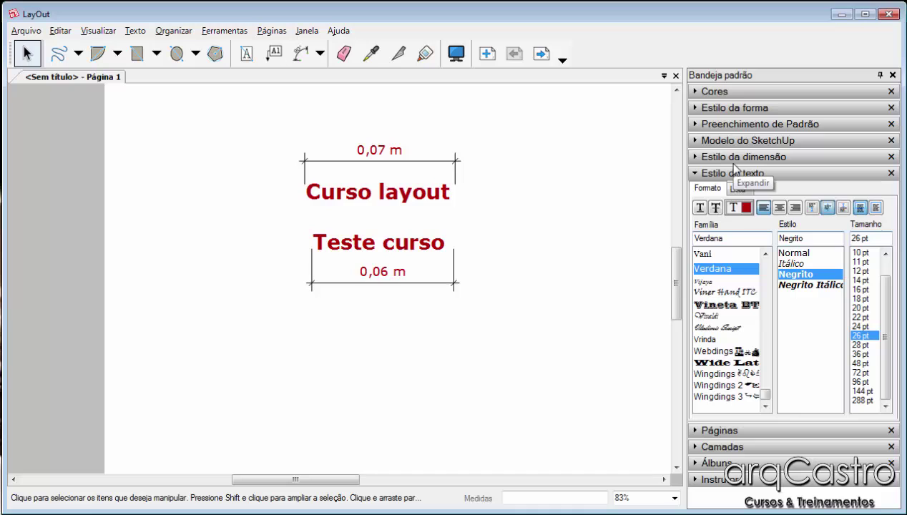
{"action": "left_click", "coordinate": [734, 163]}
{"action": "left_click", "coordinate": [736, 159]}
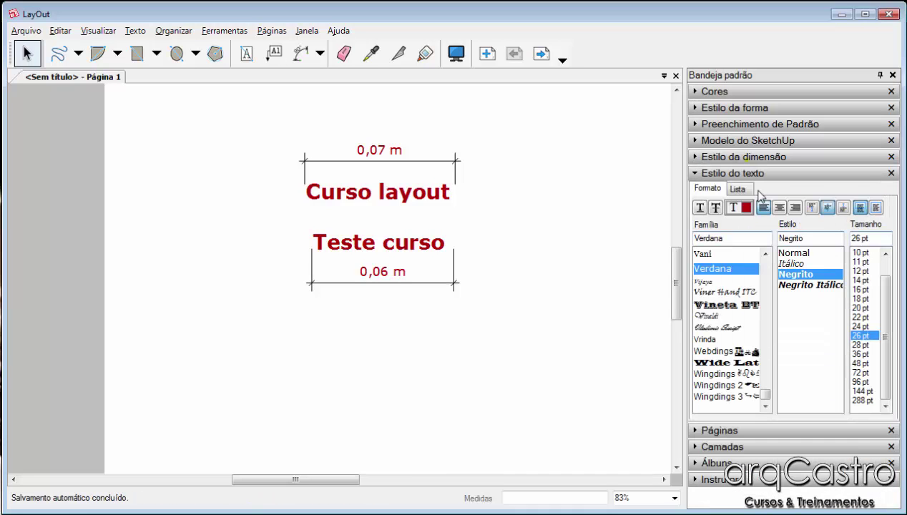
{"action": "left_click", "coordinate": [759, 178]}
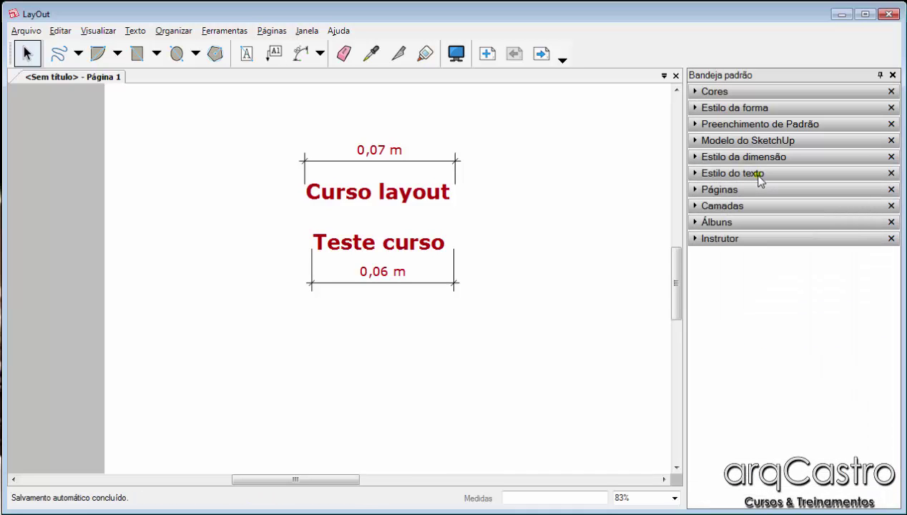
Expand the Páginas section and switch repeatedly between Página 1 and Página 2, ending on Página 1
{"action": "left_click", "coordinate": [695, 191]}
{"action": "left_click", "coordinate": [751, 241]}
{"action": "left_click", "coordinate": [751, 225]}
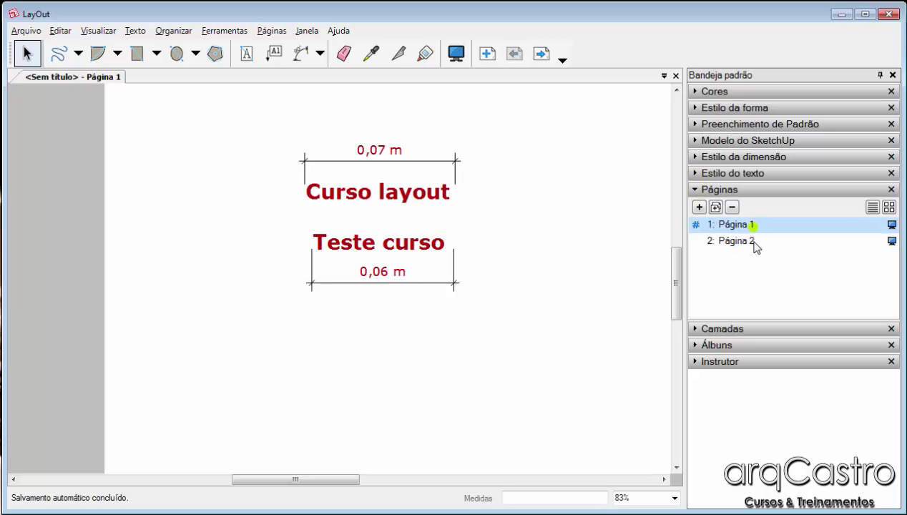
{"action": "left_click", "coordinate": [751, 241]}
{"action": "left_click", "coordinate": [748, 224]}
{"action": "left_click", "coordinate": [748, 241]}
{"action": "left_click", "coordinate": [744, 224]}
{"action": "left_click", "coordinate": [541, 53]}
{"action": "left_click", "coordinate": [514, 53]}
Collapse the page list and view the Camadas section, collapsing it again
{"action": "left_click", "coordinate": [736, 191]}
{"action": "left_click", "coordinate": [714, 204]}
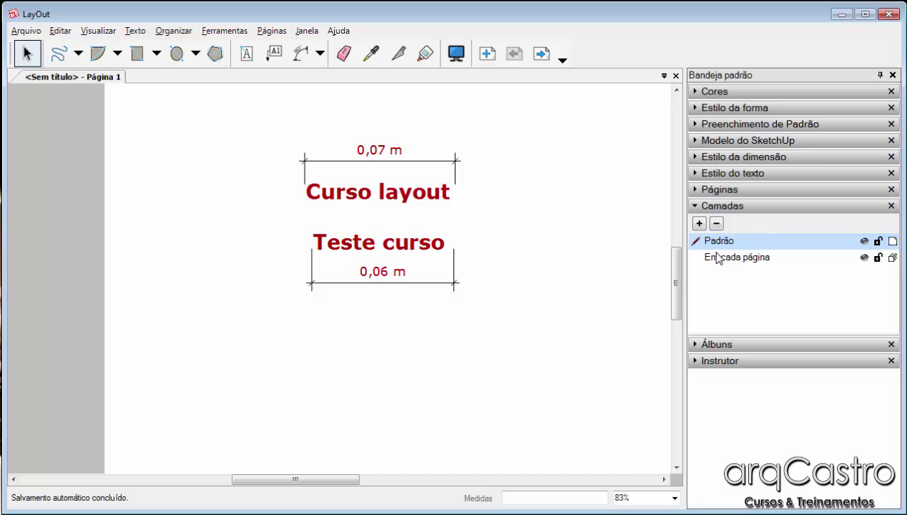
{"action": "left_click", "coordinate": [708, 207]}
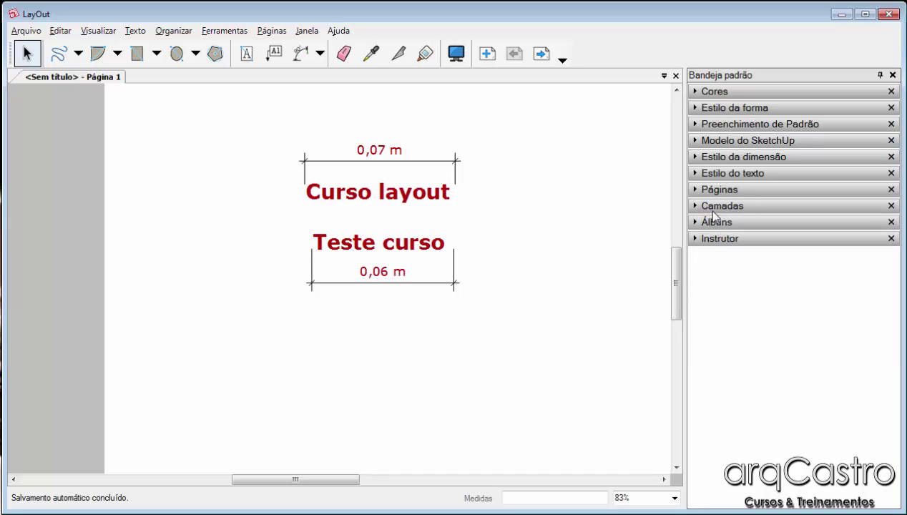
Expand the Álbuns section and display the Veículos collection
{"action": "left_click", "coordinate": [714, 221]}
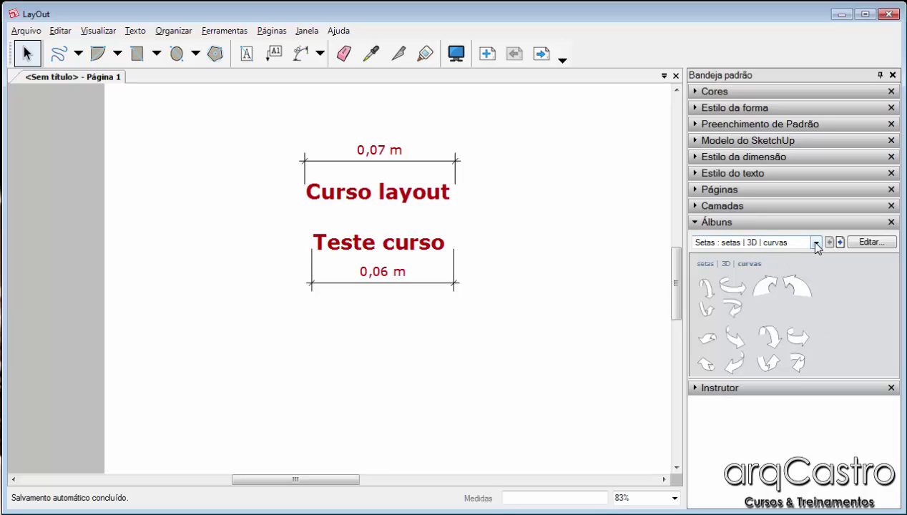
{"action": "left_click", "coordinate": [816, 243]}
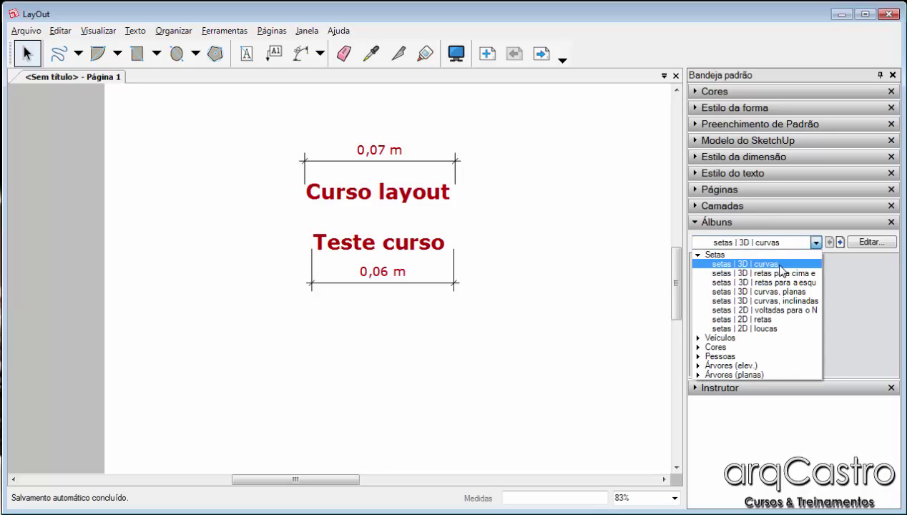
{"action": "left_click", "coordinate": [703, 254]}
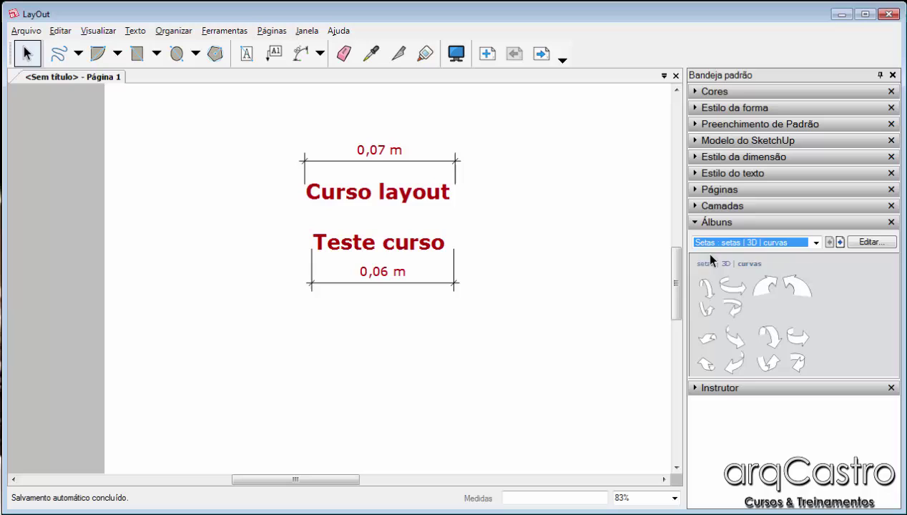
{"action": "left_click", "coordinate": [815, 242]}
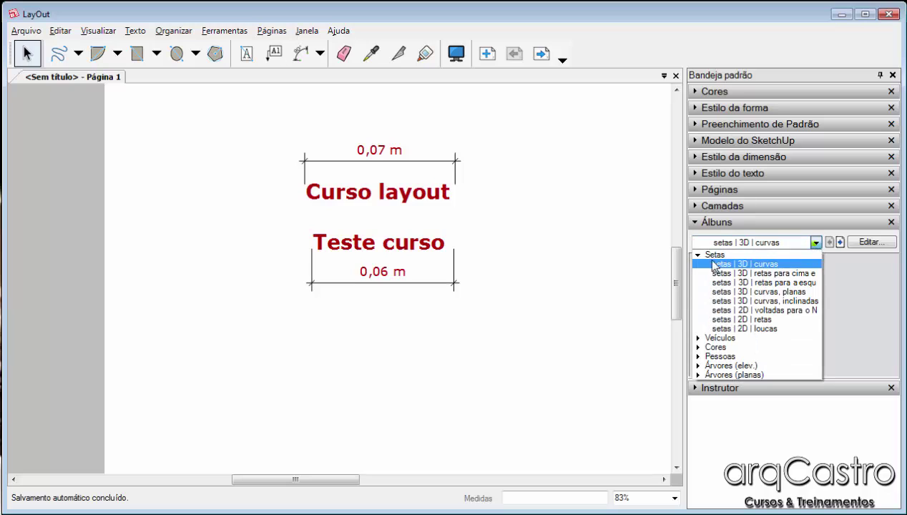
{"action": "left_click", "coordinate": [715, 338]}
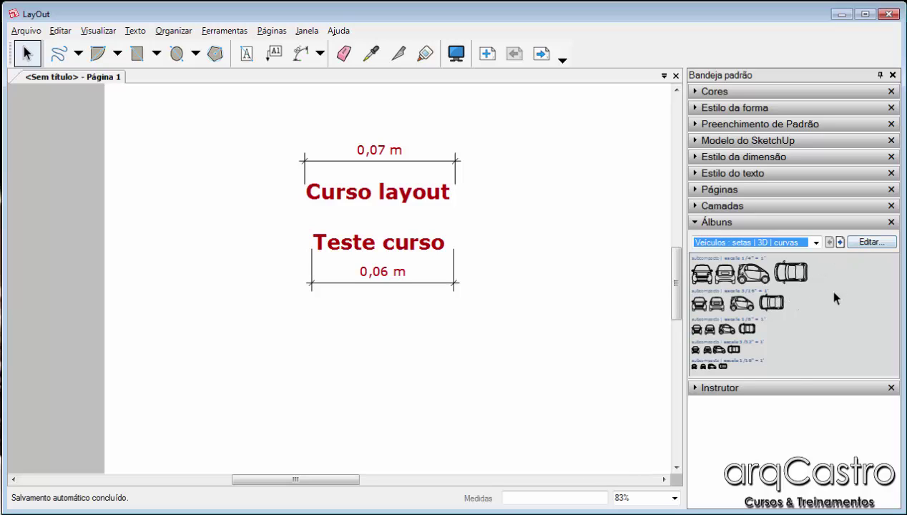
Enlarge the album preview area and display the Subcompacto, simples vehicles
{"action": "left_click_drag", "start_coordinate": [795, 376], "coordinate": [793, 492]}
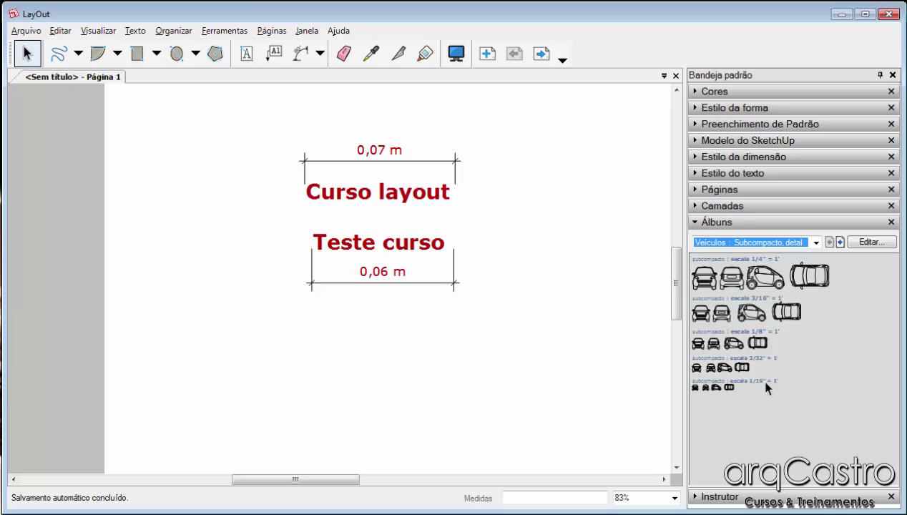
{"action": "left_click", "coordinate": [816, 243]}
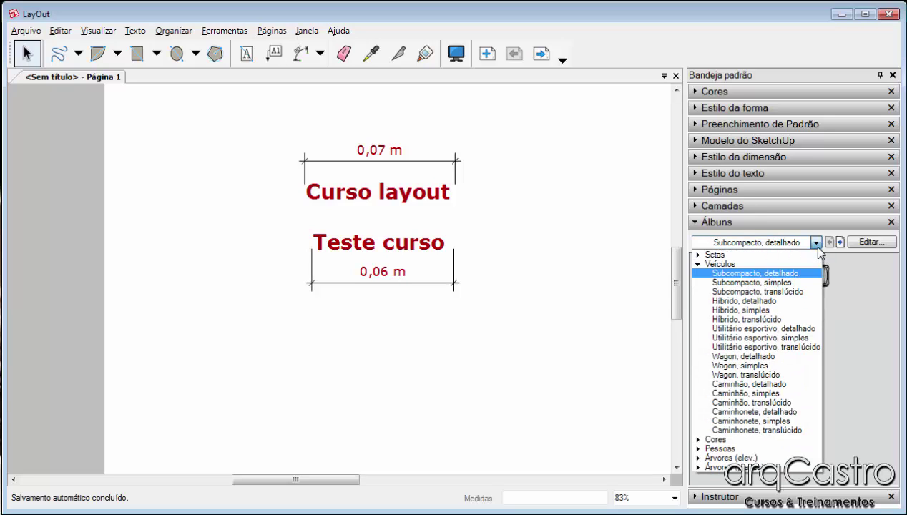
{"action": "left_click", "coordinate": [786, 282]}
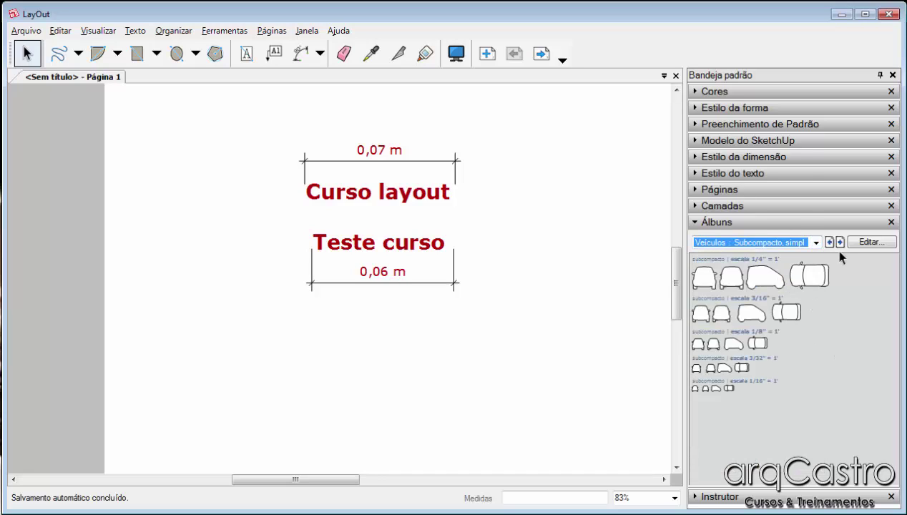
Open the vehicle album's source file for editing and examine its cars at different scales by selecting several of them
{"action": "left_click", "coordinate": [859, 241]}
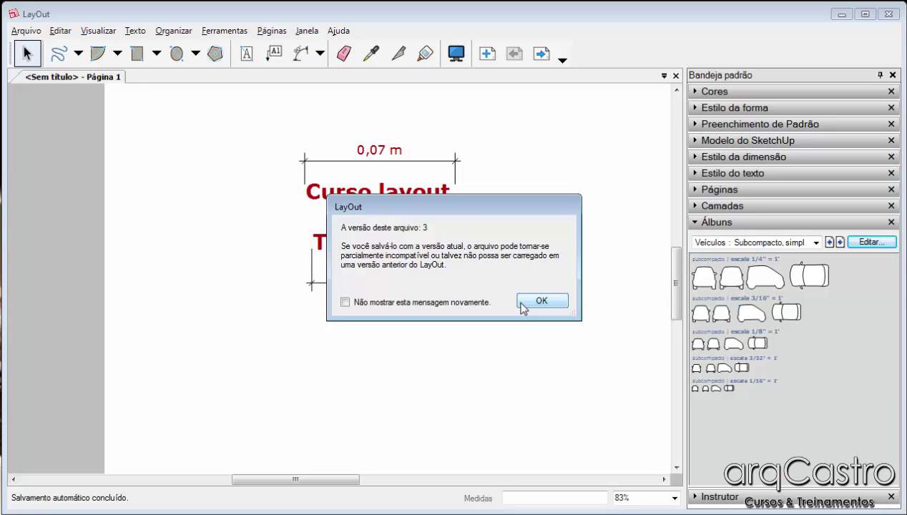
{"action": "left_click", "coordinate": [535, 302]}
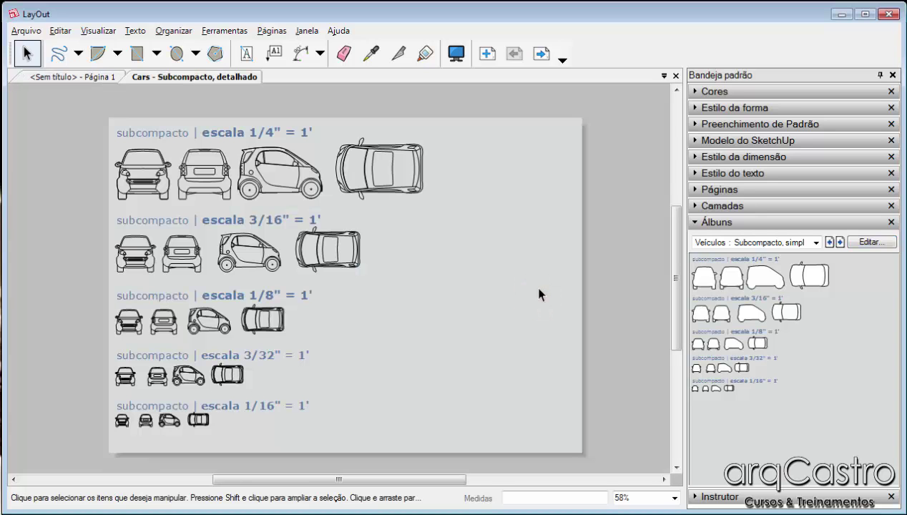
{"action": "left_click", "coordinate": [361, 184]}
{"action": "left_click", "coordinate": [376, 223]}
{"action": "left_click", "coordinate": [314, 244]}
{"action": "left_click", "coordinate": [395, 293]}
{"action": "left_click", "coordinate": [262, 320]}
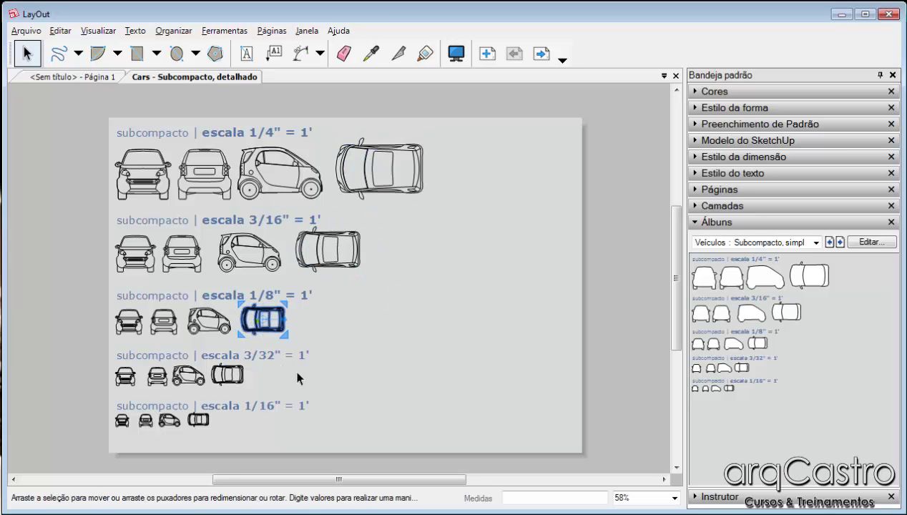
{"action": "left_click", "coordinate": [306, 374]}
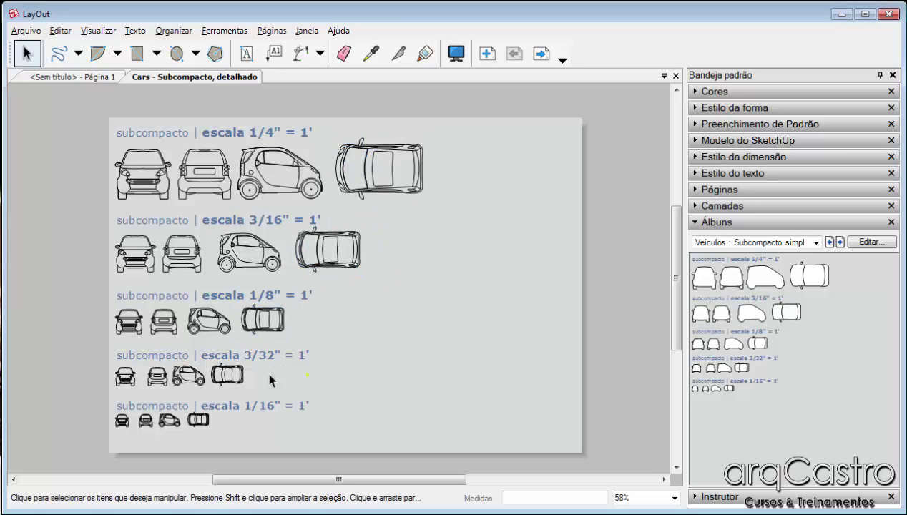
{"action": "left_click", "coordinate": [212, 380]}
{"action": "left_click", "coordinate": [339, 379]}
Close the vehicle album's source file and advance the album preview to Subcompacto, translúcido
{"action": "right_click", "coordinate": [155, 79]}
{"action": "left_click", "coordinate": [182, 88]}
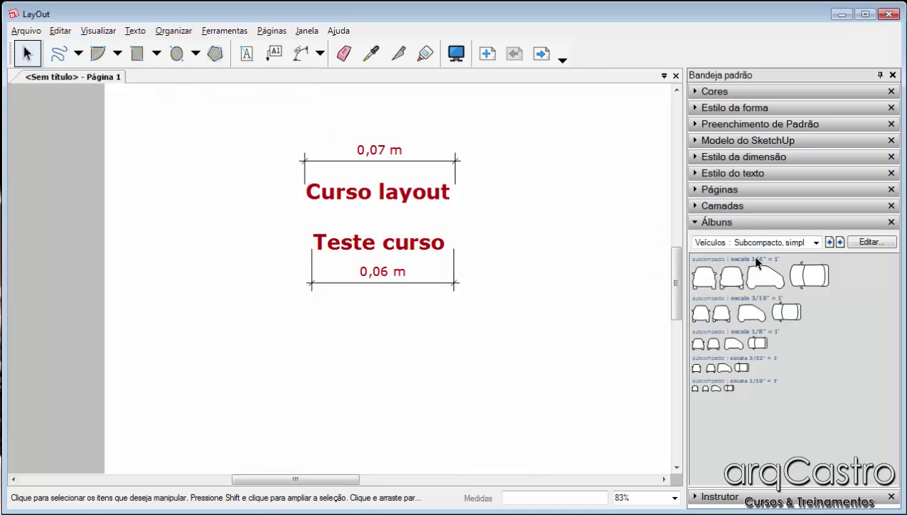
{"action": "left_click", "coordinate": [839, 243]}
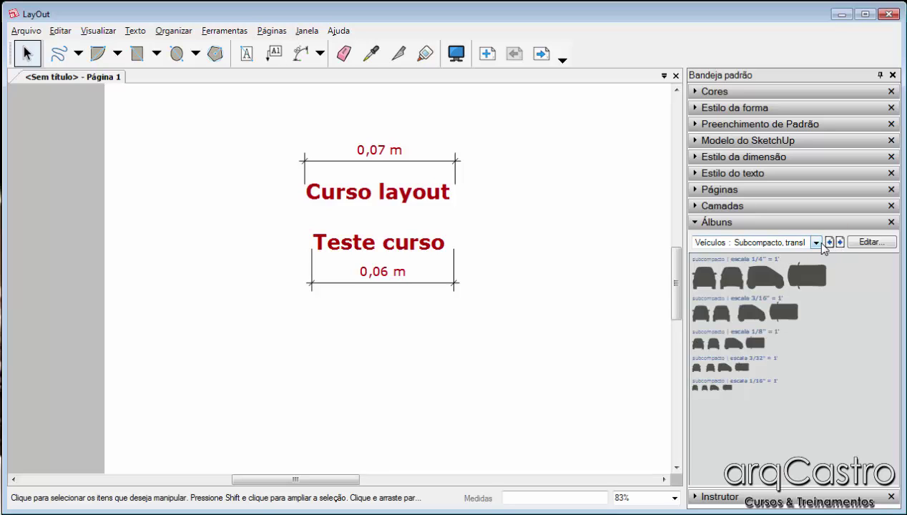
Display the Subcompacto, detalhado vehicles, and switch to the Cores collection to view the Cores 11 palette
{"action": "left_click", "coordinate": [816, 243]}
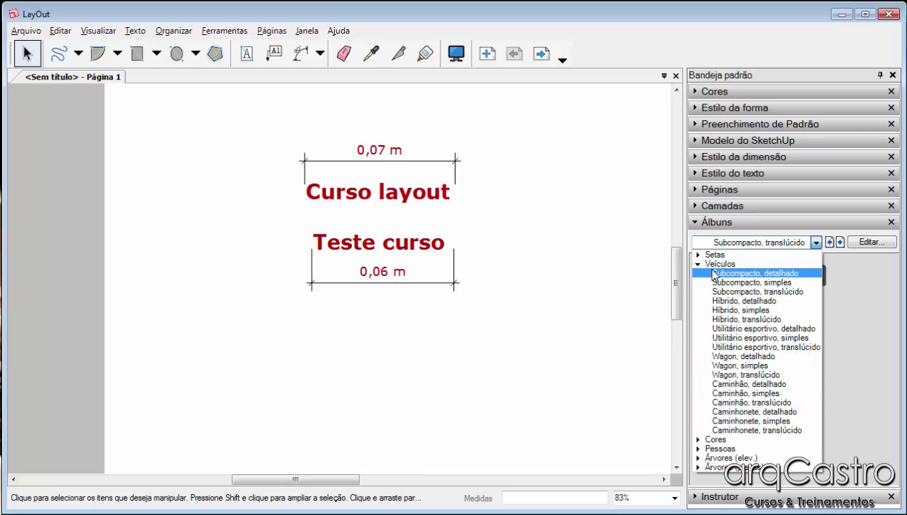
{"action": "left_click", "coordinate": [757, 273]}
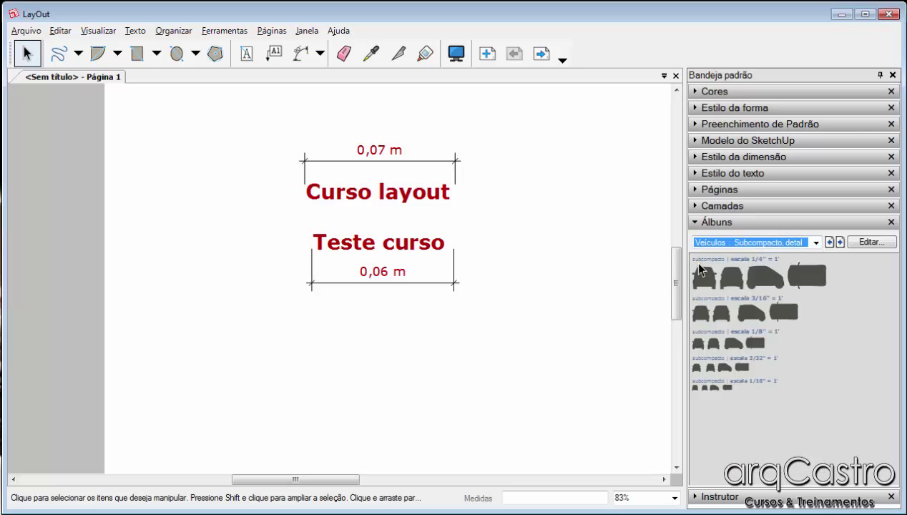
{"action": "left_click", "coordinate": [815, 241]}
{"action": "left_click", "coordinate": [708, 440]}
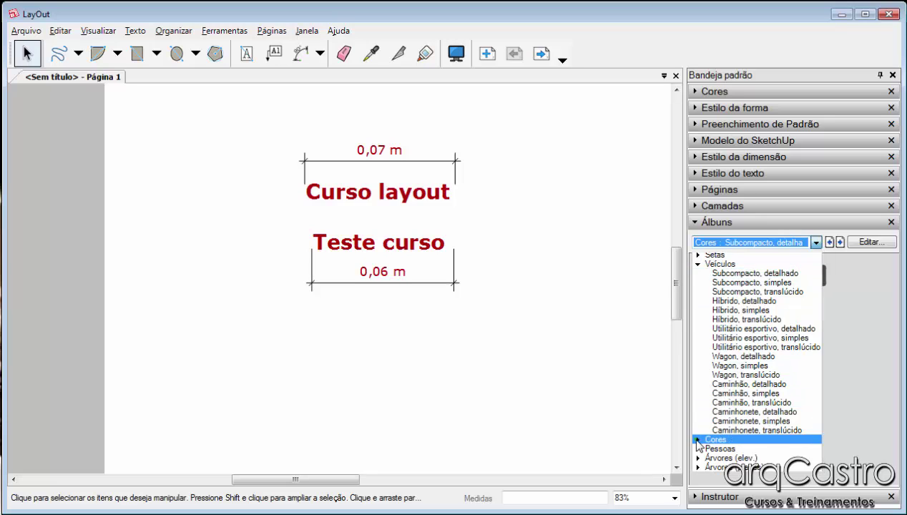
{"action": "left_click", "coordinate": [815, 242]}
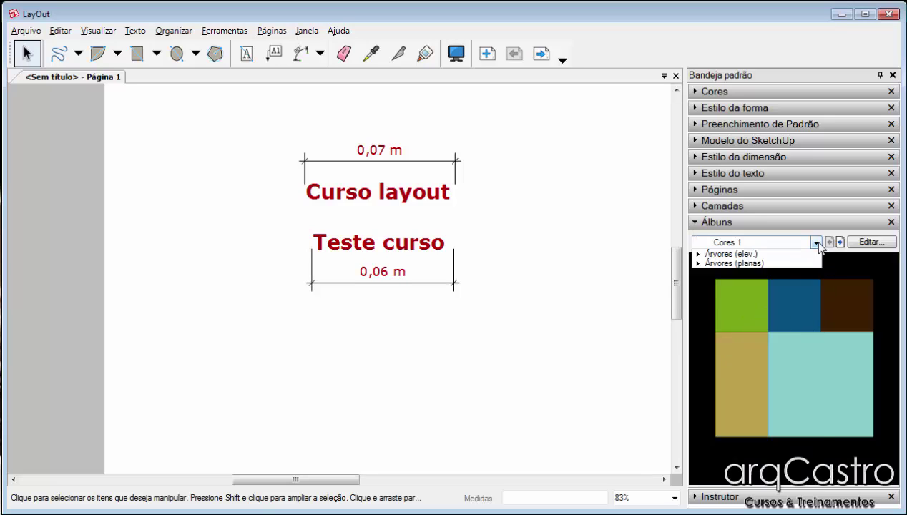
{"action": "left_click", "coordinate": [705, 376]}
Display the Pessoas collection, and view its detailed Sistema inglês pequeno people
{"action": "left_click", "coordinate": [815, 242]}
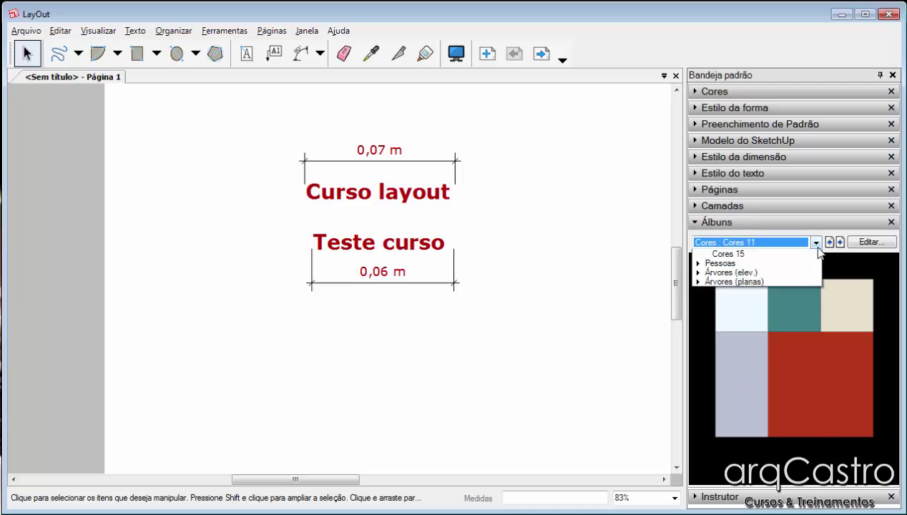
{"action": "left_click", "coordinate": [719, 420]}
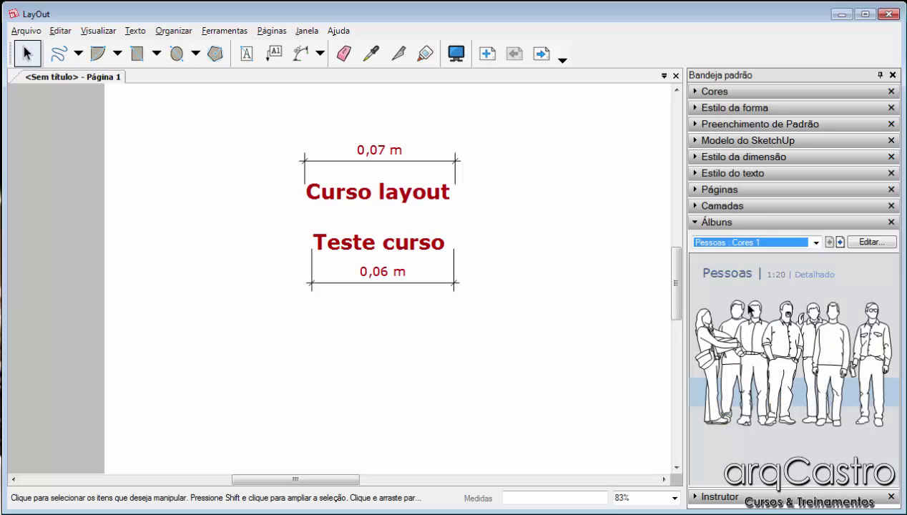
{"action": "left_click", "coordinate": [815, 242]}
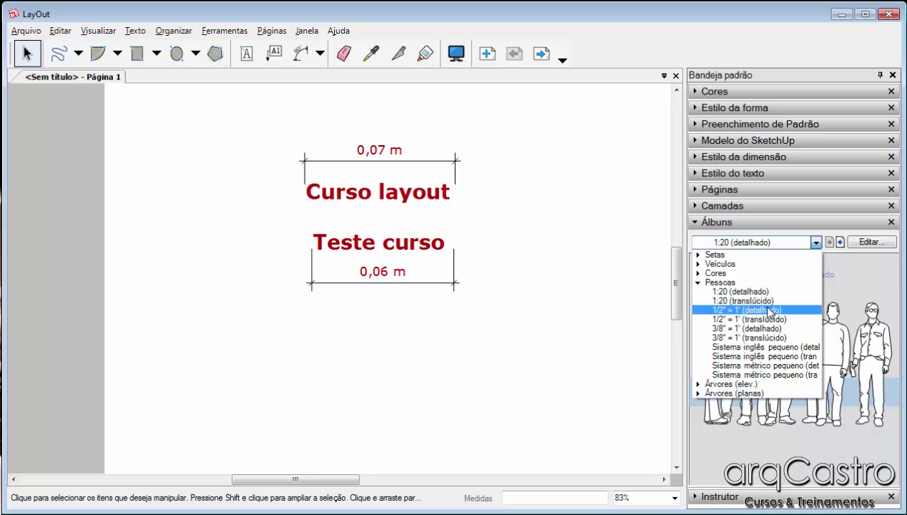
{"action": "left_click", "coordinate": [768, 348]}
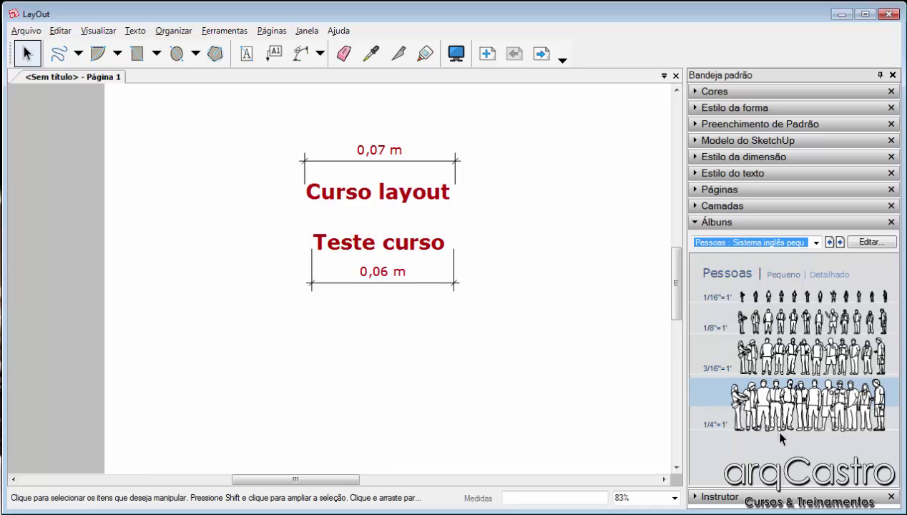
{"action": "left_click", "coordinate": [816, 242]}
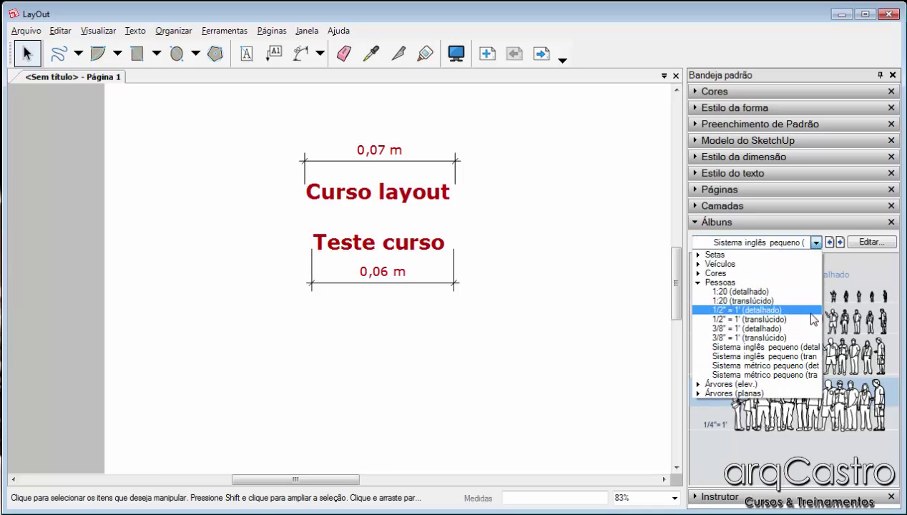
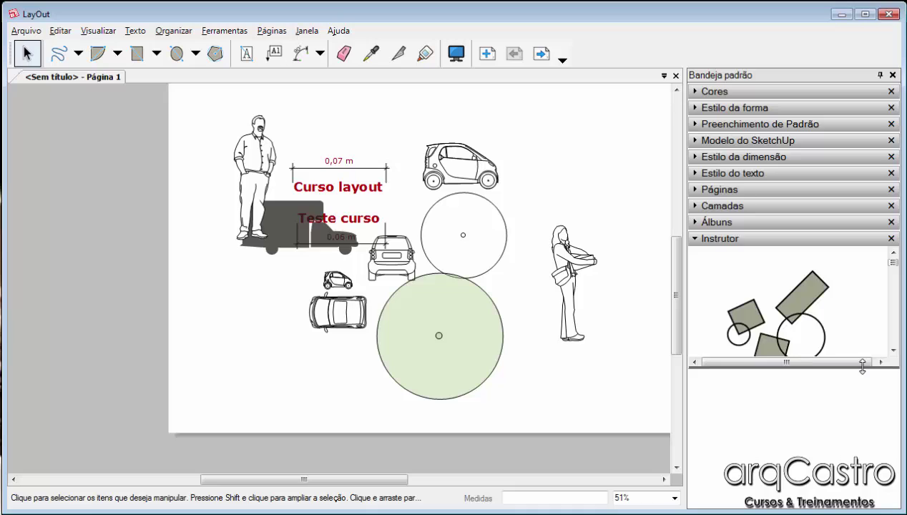
Enlarge the Instrutor section and view its Ferramenta Selecionar help from the beginning
{"action": "left_click_drag", "start_coordinate": [862, 366], "coordinate": [852, 493]}
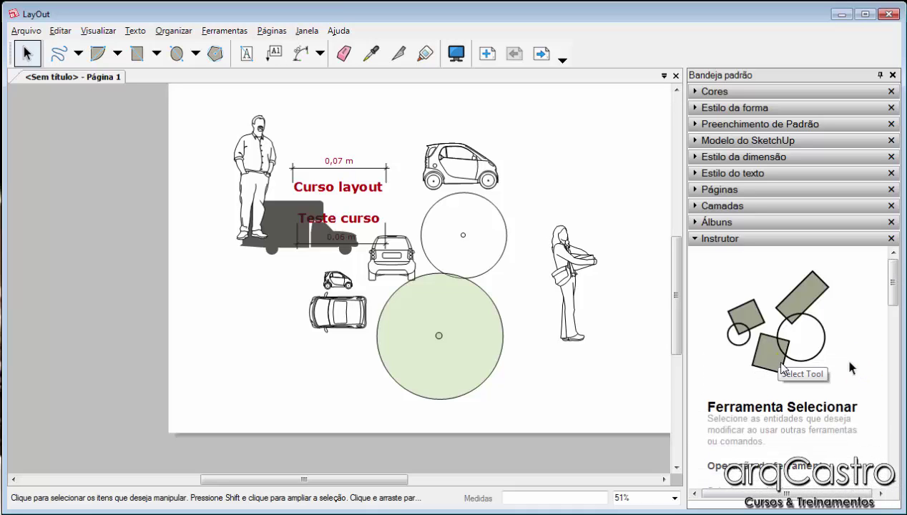
{"action": "left_click_drag", "start_coordinate": [893, 283], "coordinate": [892, 261]}
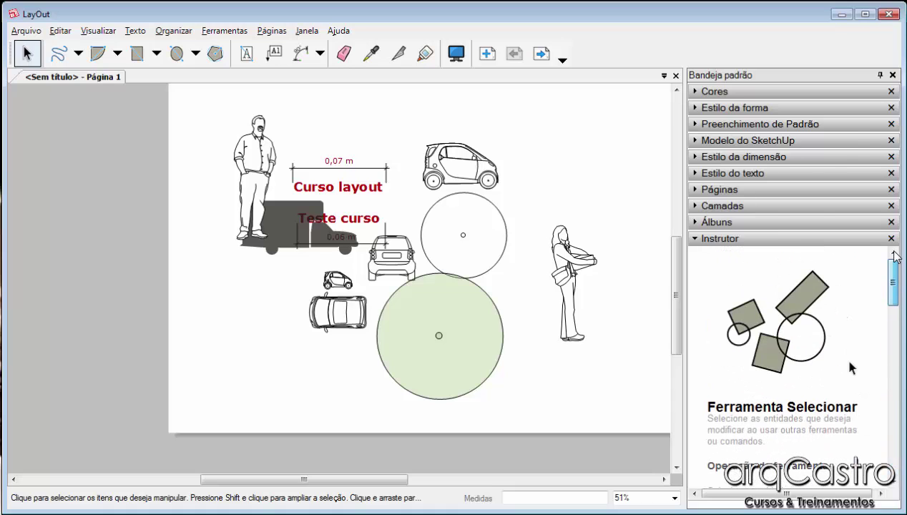
Collapse the Instrutor section and delete all the drawings, texts and dimensions from Página 1
{"action": "left_click", "coordinate": [795, 241]}
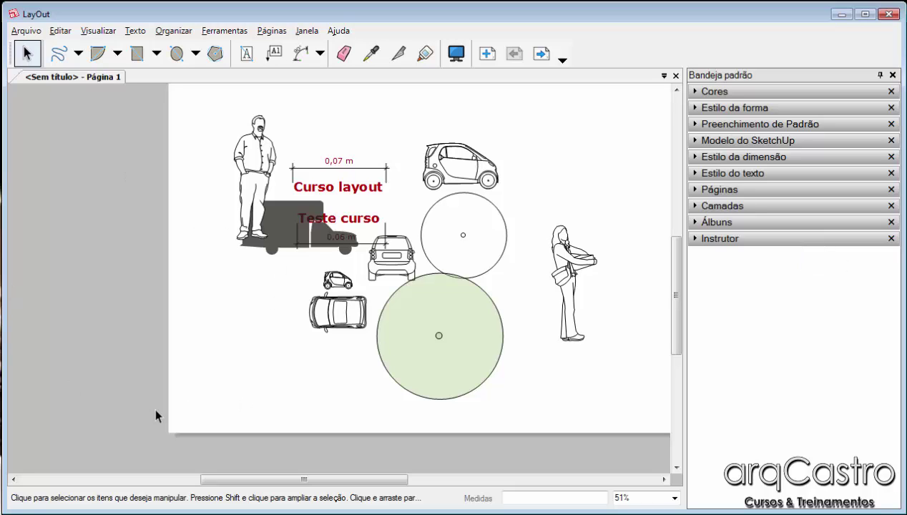
{"action": "scroll", "coordinate": [226, 369], "scroll_direction": "down", "scroll_amount": 3}
{"action": "left_click_drag", "start_coordinate": [143, 155], "coordinate": [554, 442]}
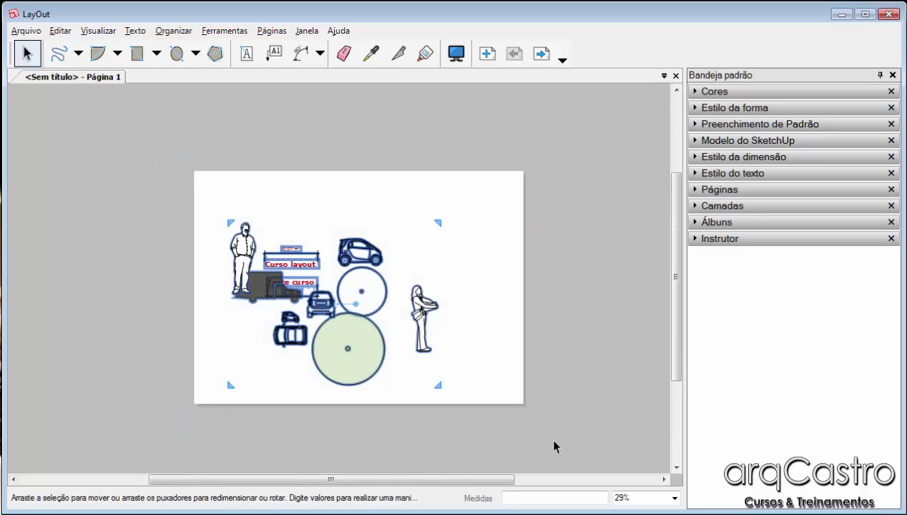
{"action": "key", "text": "Delete"}
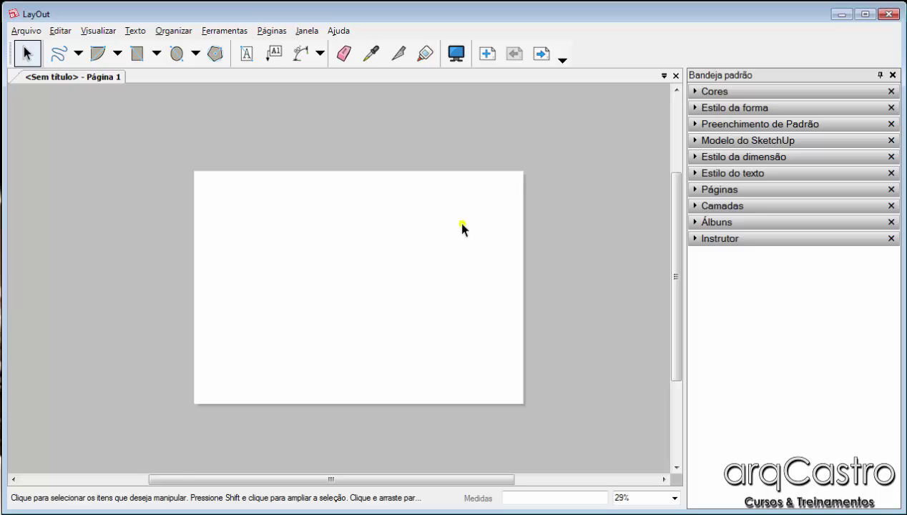
{"action": "scroll", "coordinate": [463, 228], "scroll_direction": "up", "scroll_amount": 2}
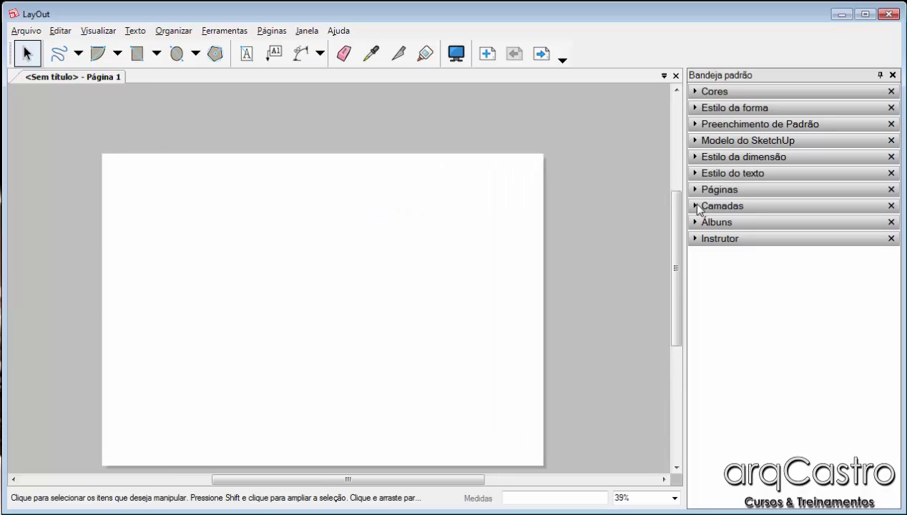
{"action": "mouse_move", "coordinate": [675, 215]}
{"action": "left_mouse_down"}
{"action": "mouse_move", "coordinate": [676, 231]}
{"action": "mouse_move", "coordinate": [675, 220]}
{"action": "left_mouse_up"}
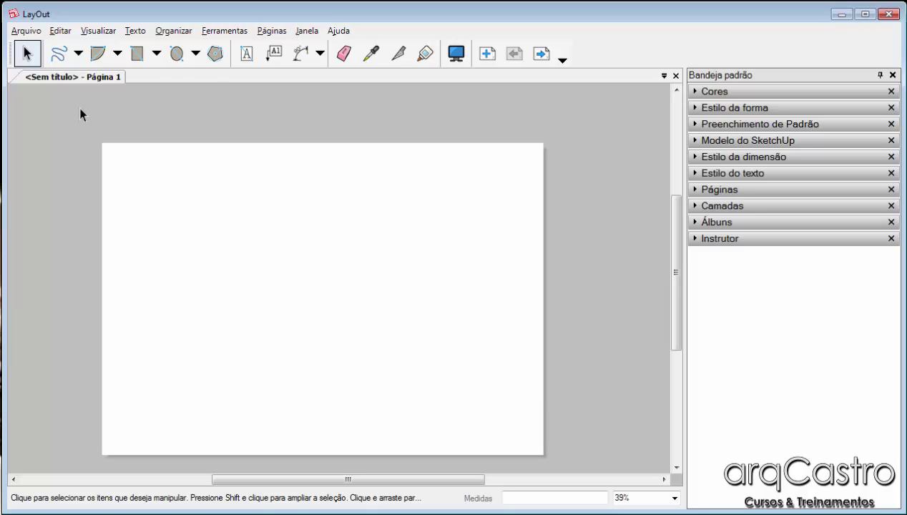
{"action": "left_click", "coordinate": [32, 32]}
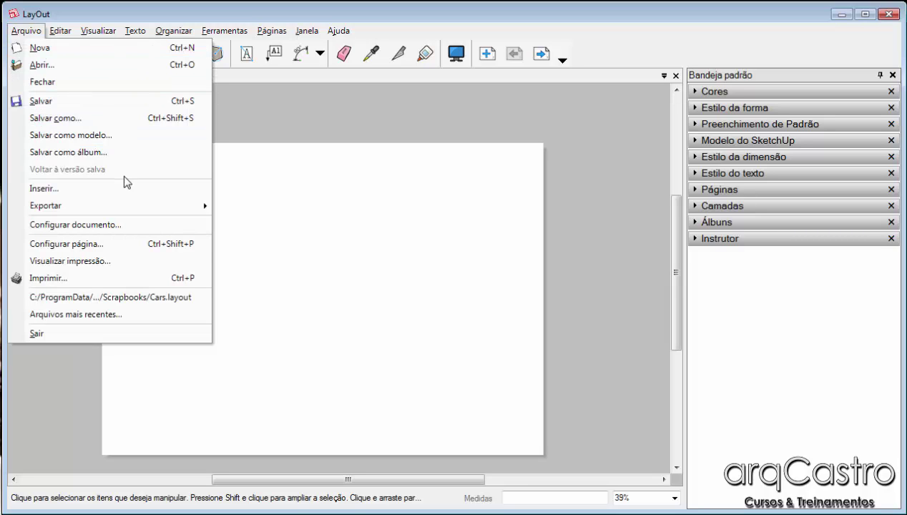
{"action": "left_click", "coordinate": [84, 244]}
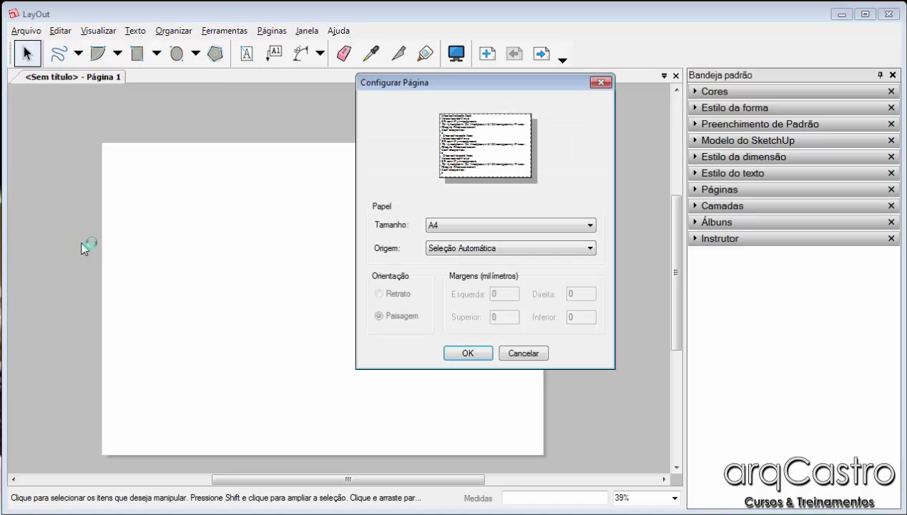
{"action": "left_click", "coordinate": [512, 351]}
Open the document setup and examine the automatic text settings for the author, current, modification, creation and publication date tags
{"action": "left_click", "coordinate": [20, 27]}
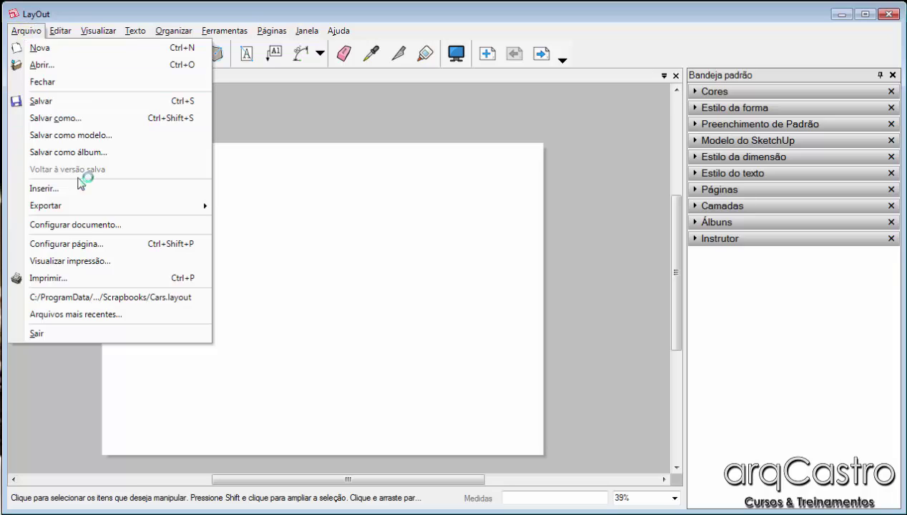
{"action": "left_click", "coordinate": [86, 226]}
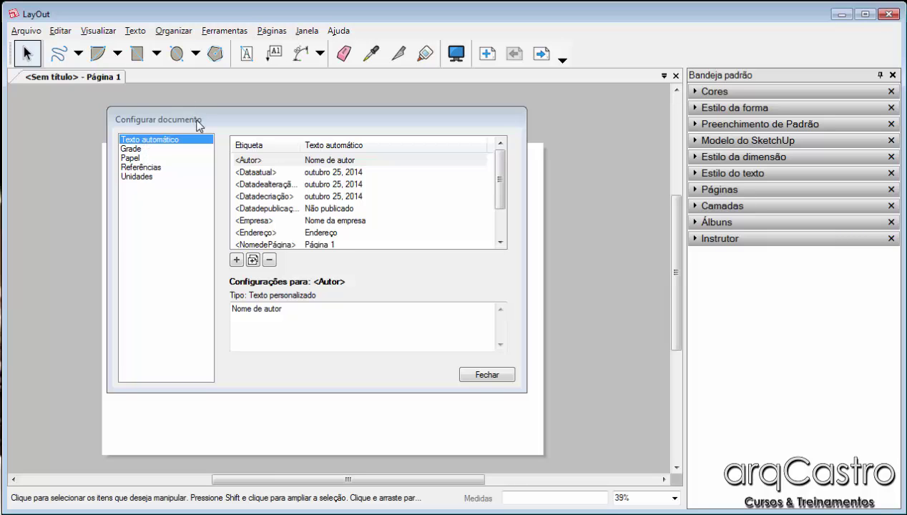
{"action": "left_click_drag", "start_coordinate": [195, 120], "coordinate": [284, 151]}
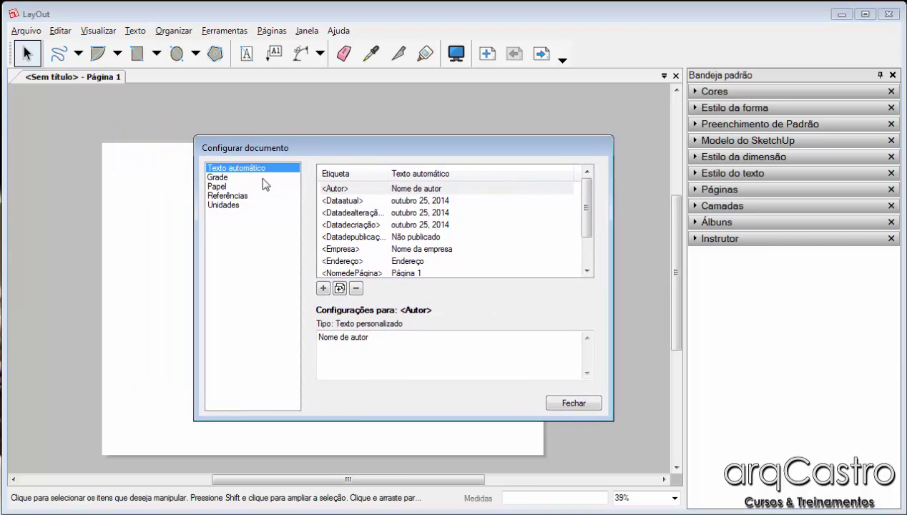
{"action": "left_click", "coordinate": [417, 188]}
{"action": "left_click", "coordinate": [420, 202]}
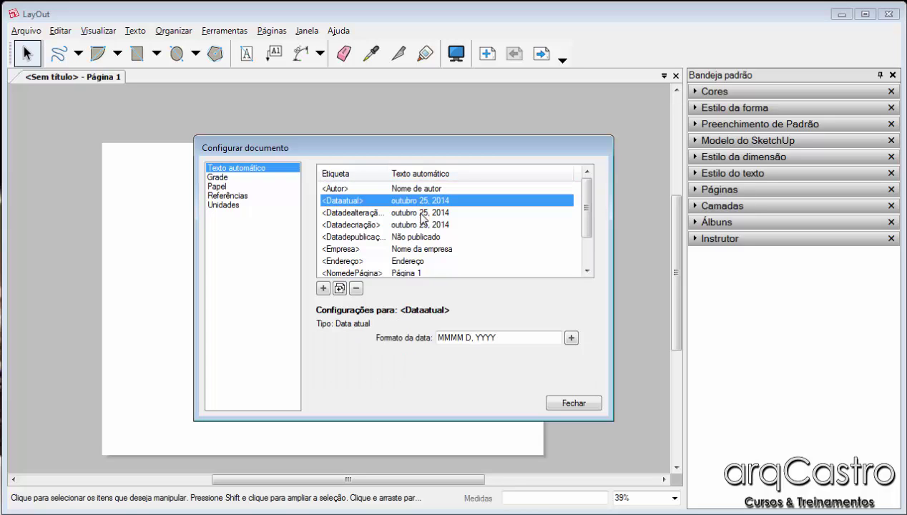
{"action": "left_click", "coordinate": [421, 214]}
{"action": "left_click", "coordinate": [419, 225]}
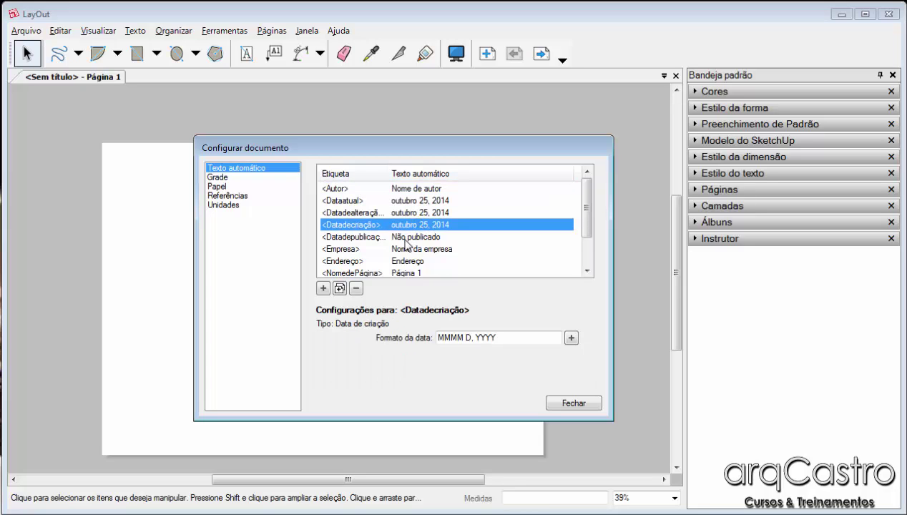
{"action": "left_click", "coordinate": [407, 237]}
Examine the automatic text settings for the company, address, page name, file name and page number tags
{"action": "left_click", "coordinate": [404, 249]}
{"action": "left_click", "coordinate": [403, 262]}
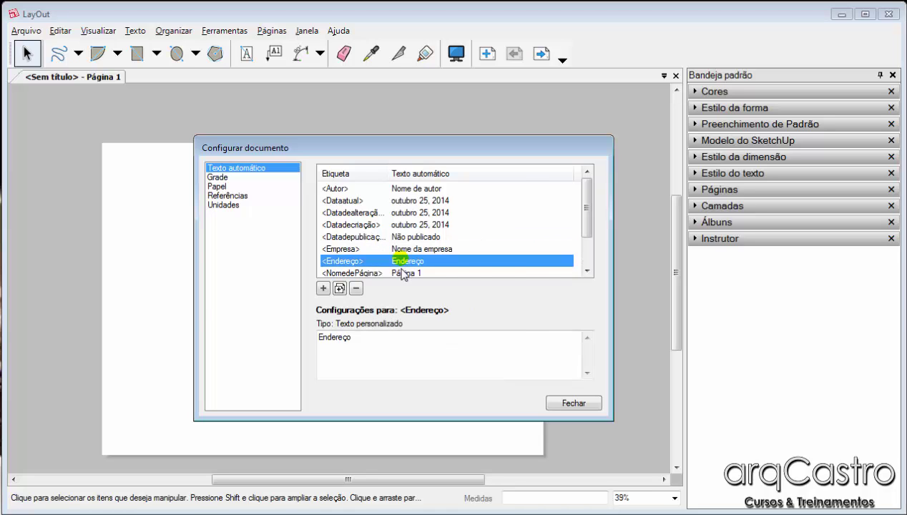
{"action": "left_click", "coordinate": [402, 273]}
{"action": "scroll", "coordinate": [400, 270], "scroll_direction": "down", "scroll_amount": 1}
{"action": "left_click", "coordinate": [399, 249]}
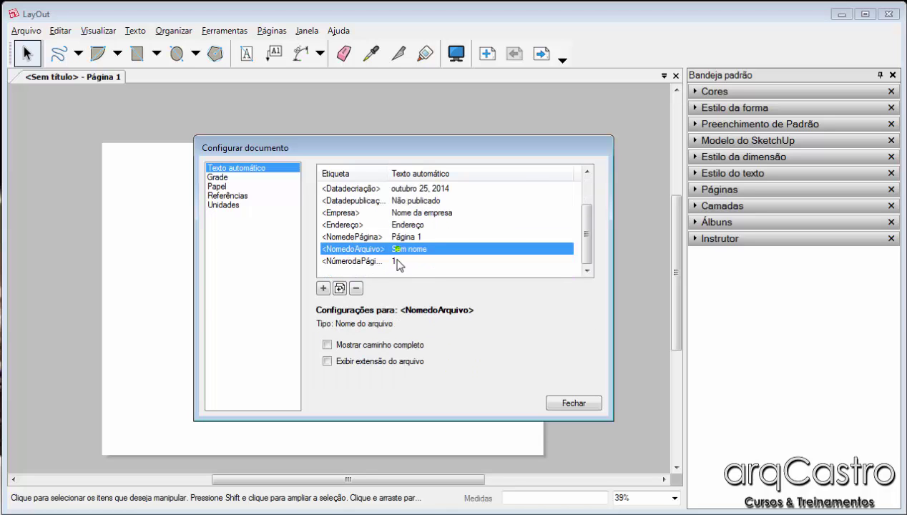
{"action": "left_click", "coordinate": [399, 262]}
{"action": "scroll", "coordinate": [397, 265], "scroll_direction": "up", "scroll_amount": 1}
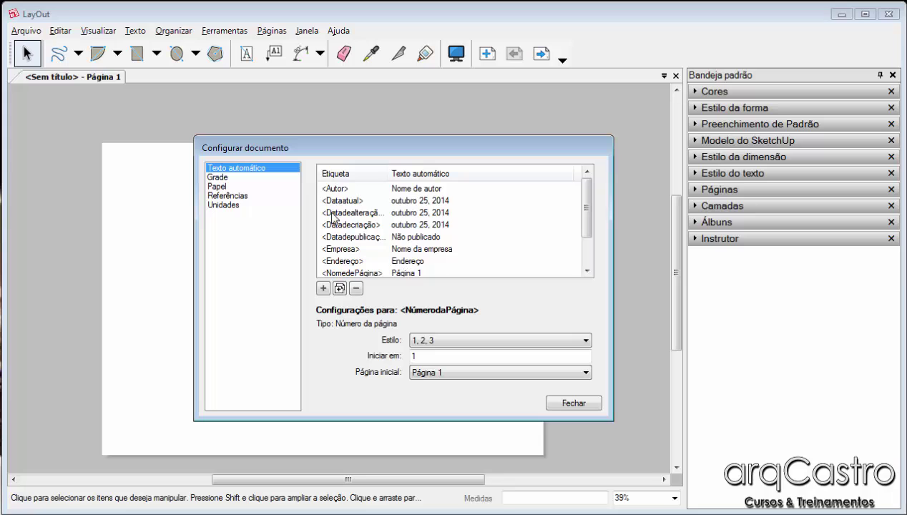
Display the document grid on the page through the Grade settings
{"action": "left_click", "coordinate": [211, 178]}
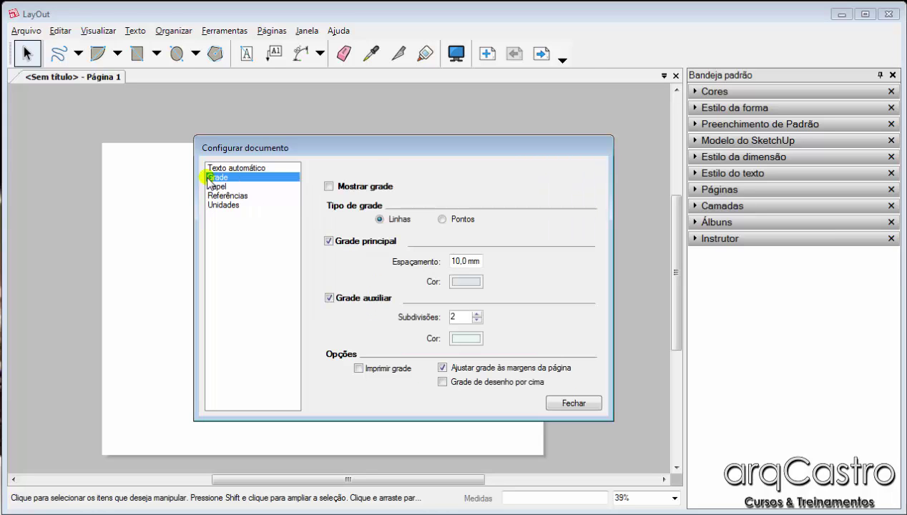
{"action": "left_click", "coordinate": [329, 187]}
{"action": "left_click_drag", "start_coordinate": [340, 153], "coordinate": [626, 40]}
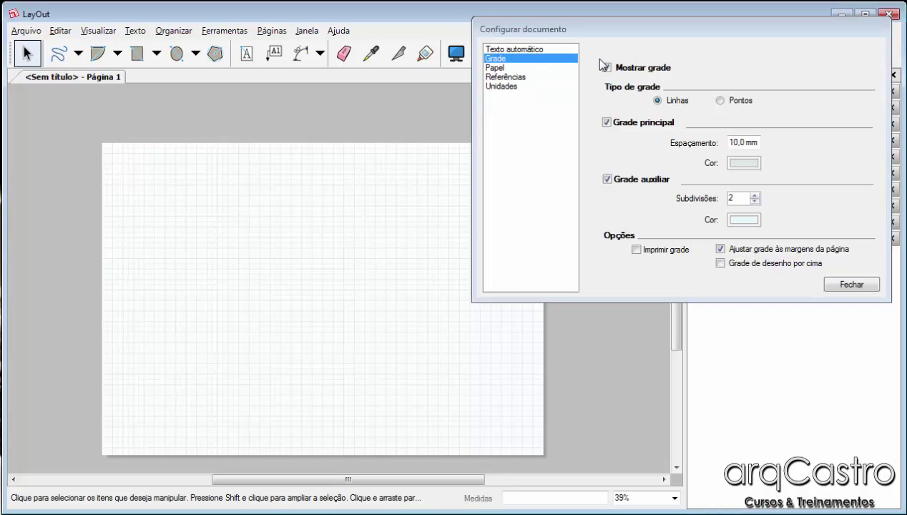
{"action": "left_click", "coordinate": [608, 68]}
{"action": "left_click", "coordinate": [608, 67]}
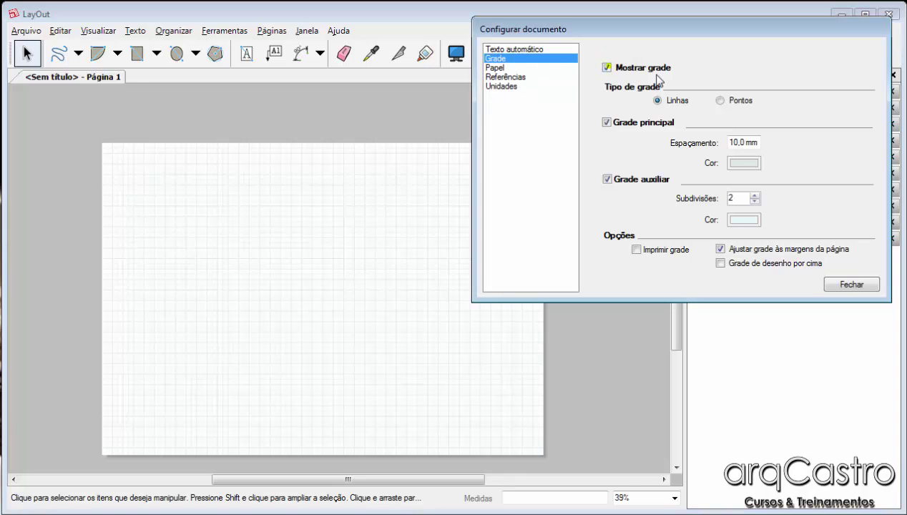
Try the Pontos grid type, return it to Linhas, and switch the grid display off and on
{"action": "left_click", "coordinate": [719, 100]}
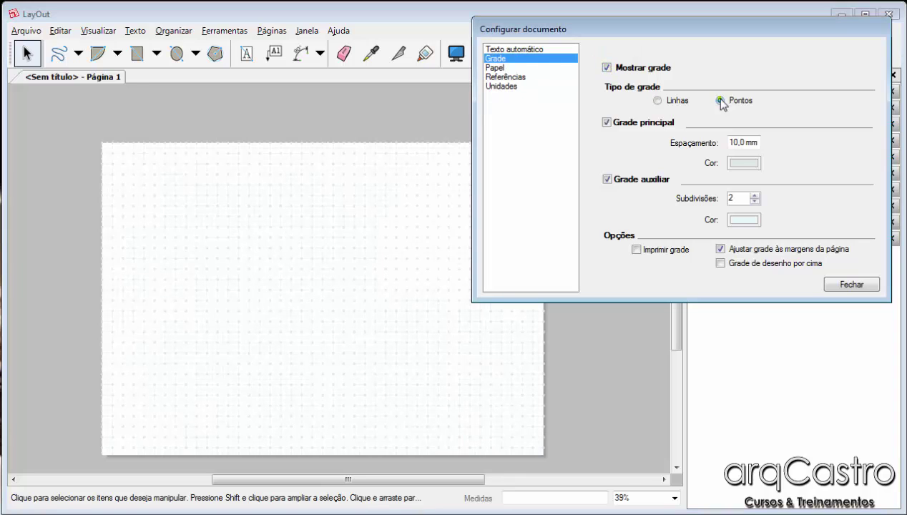
{"action": "left_click", "coordinate": [657, 100]}
{"action": "left_click", "coordinate": [607, 68]}
{"action": "left_click", "coordinate": [607, 68]}
Try main grid spacings of 20 mm and 30 mm, and set the spacing back to 10 mm
{"action": "left_click_drag", "start_coordinate": [737, 143], "coordinate": [729, 143]}
{"action": "type", "text": "20"}
{"action": "left_click_drag", "start_coordinate": [733, 144], "coordinate": [728, 143]}
{"action": "type", "text": "3"}
{"action": "left_click", "coordinate": [756, 163]}
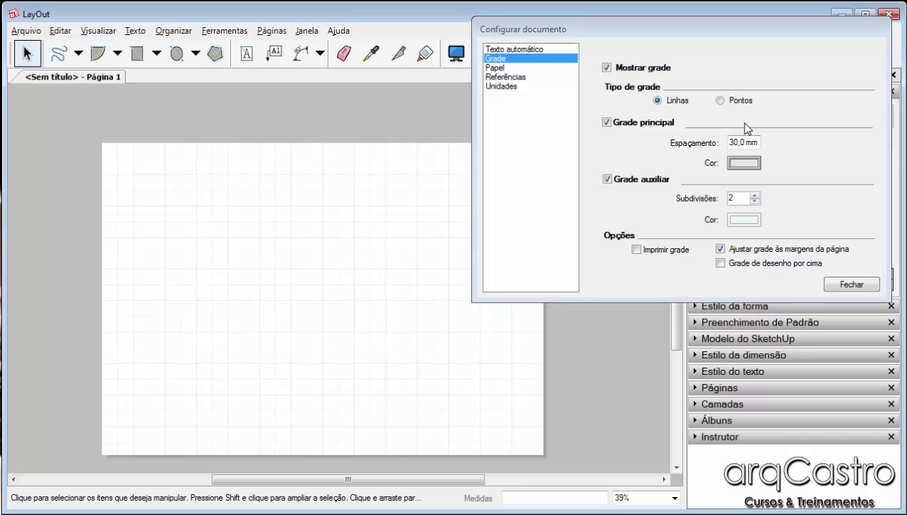
{"action": "double_click", "coordinate": [748, 143]}
{"action": "left_click_drag", "start_coordinate": [749, 143], "coordinate": [712, 146]}
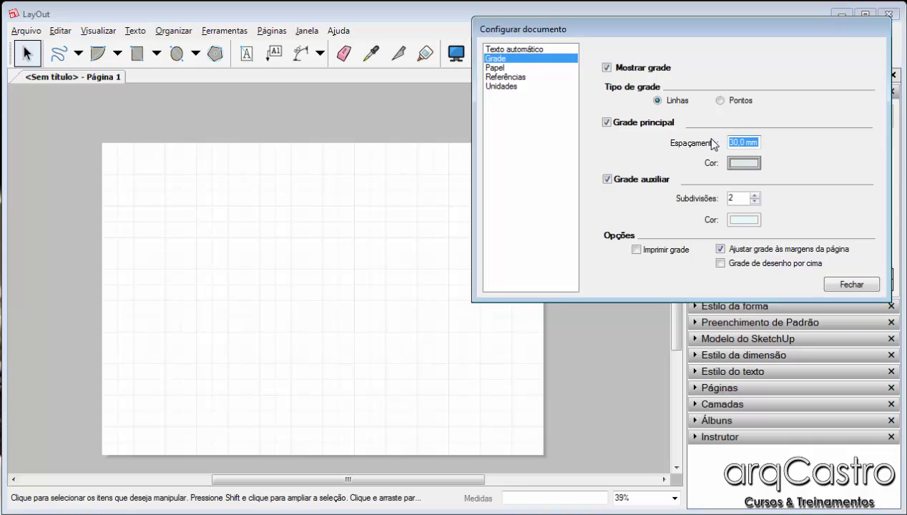
{"action": "type", "text": "10"}
{"action": "key", "text": "Return"}
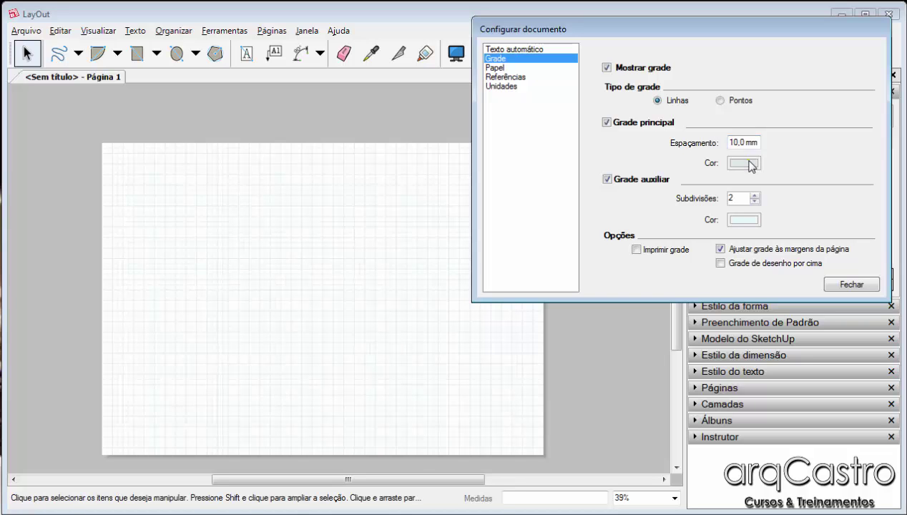
Lower the colour brightness to 0% and apply the resulting black to the main grid lines
{"action": "left_click_drag", "start_coordinate": [731, 37], "coordinate": [288, 70]}
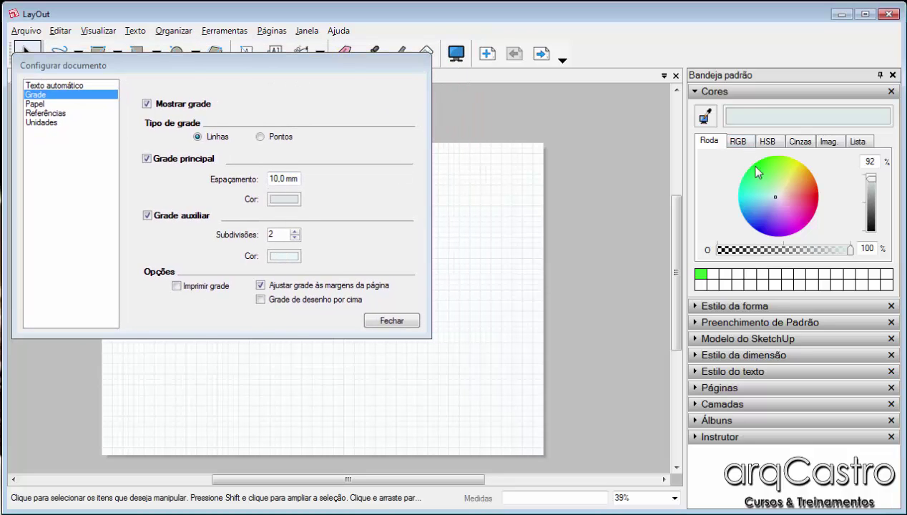
{"action": "left_click_drag", "start_coordinate": [872, 204], "coordinate": [875, 227]}
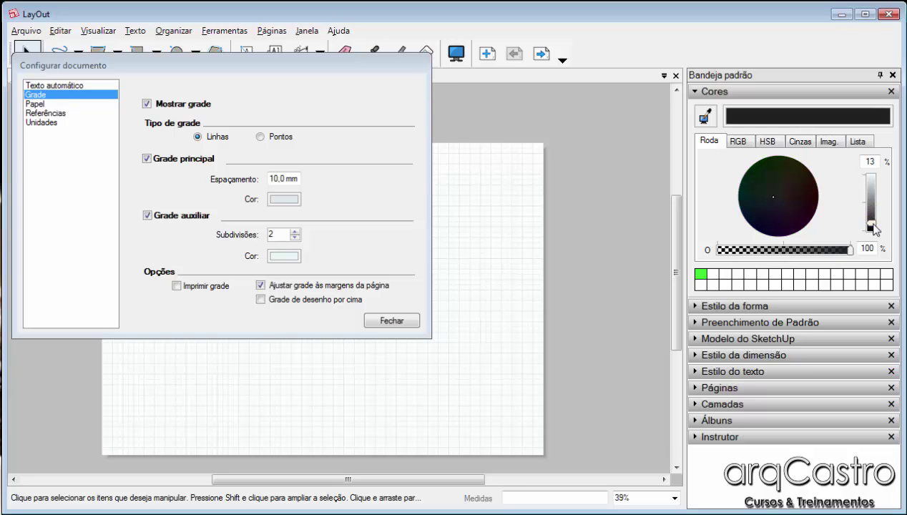
{"action": "left_click", "coordinate": [299, 195]}
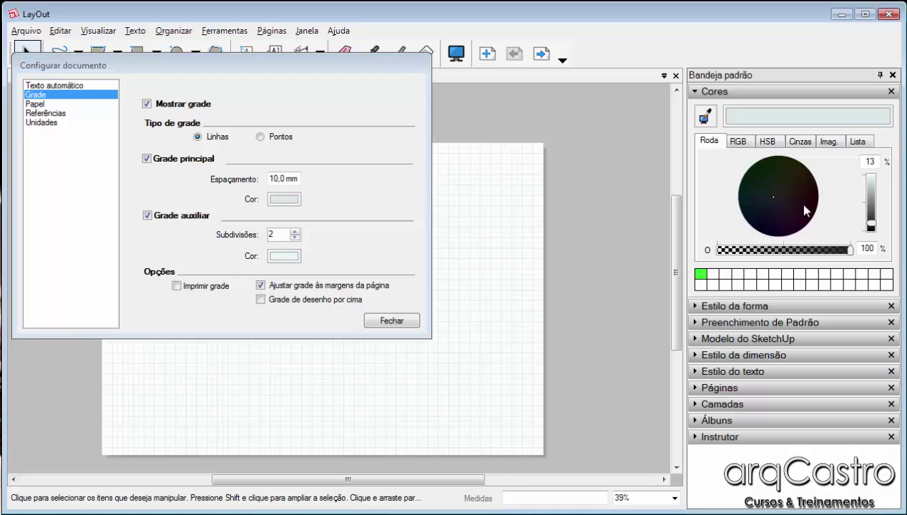
{"action": "left_click_drag", "start_coordinate": [871, 224], "coordinate": [871, 232]}
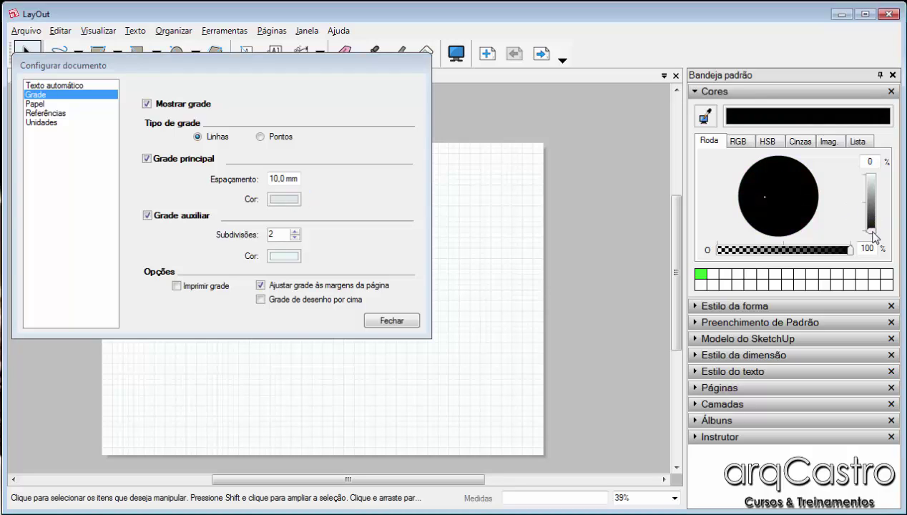
{"action": "left_click_drag", "start_coordinate": [741, 120], "coordinate": [290, 204]}
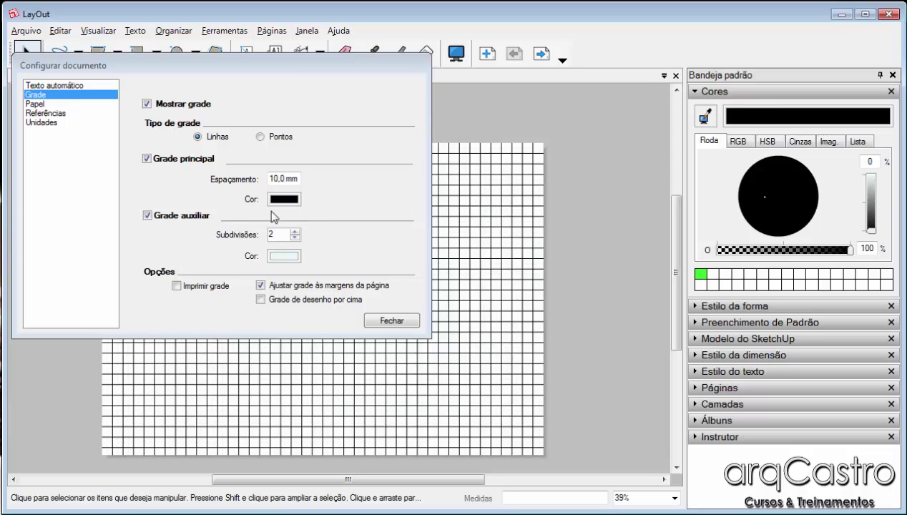
Try the Imprimir grade option for the document grid and switch it back off
{"action": "left_click", "coordinate": [224, 74]}
{"action": "left_click_drag", "start_coordinate": [223, 70], "coordinate": [632, 48]}
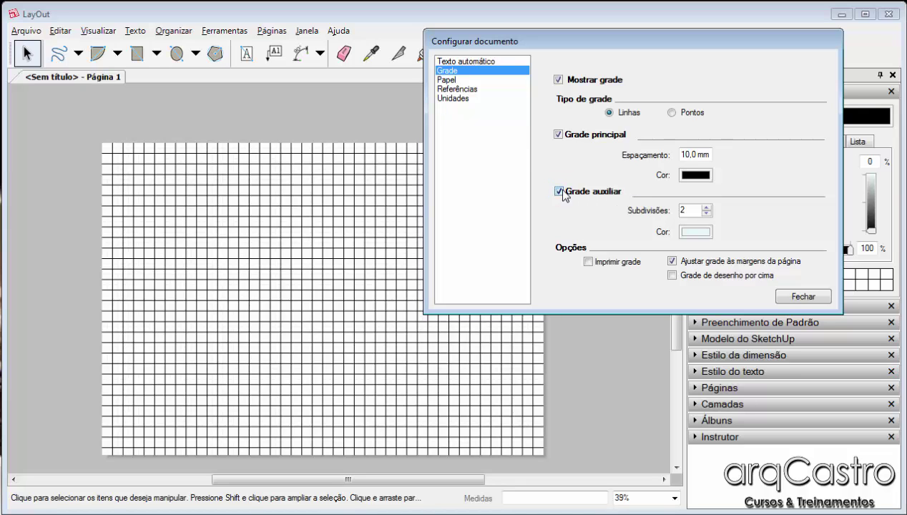
{"action": "left_click", "coordinate": [588, 262]}
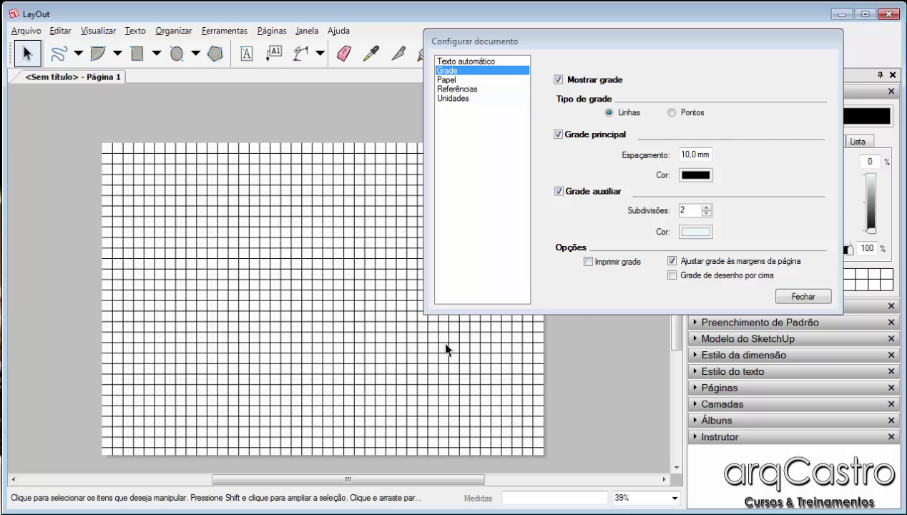
{"action": "left_click", "coordinate": [610, 262]}
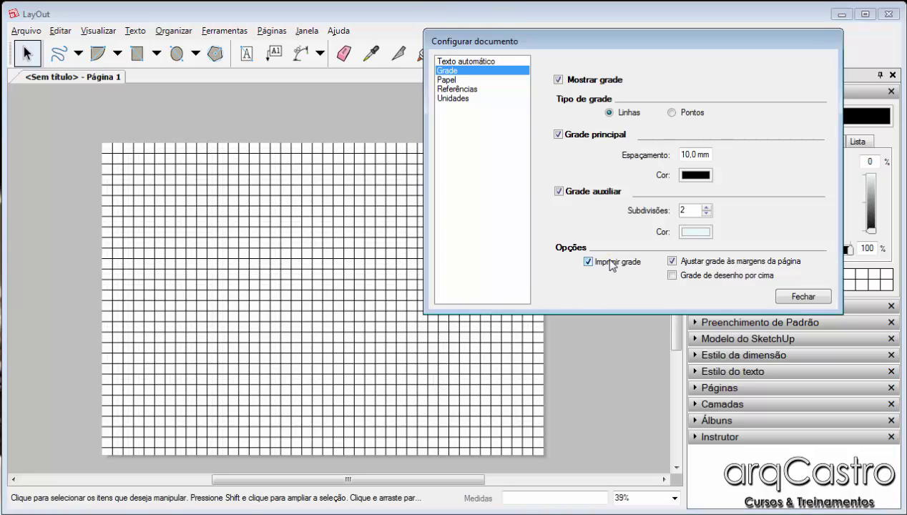
{"action": "left_click", "coordinate": [611, 262]}
Turn off both the Grade principal and the Grade auxiliar, and display the document's Papel settings
{"action": "left_click", "coordinate": [129, 132]}
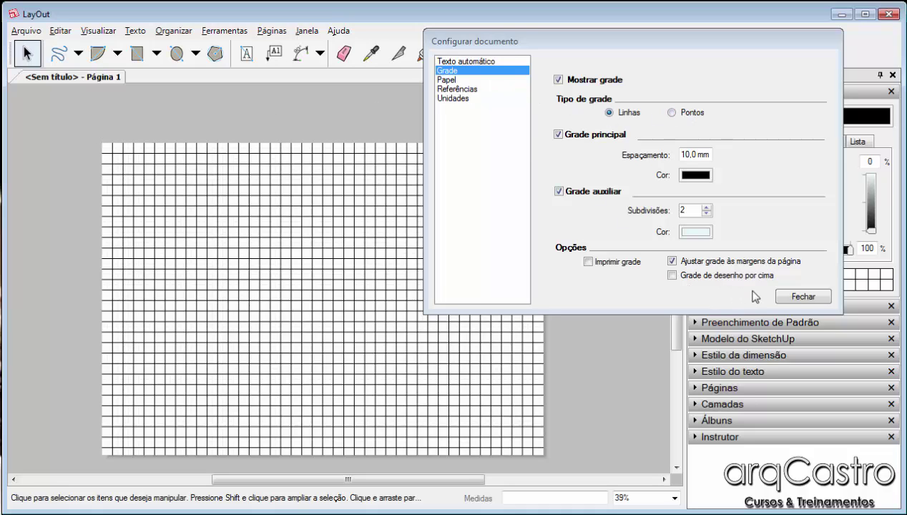
{"action": "left_click", "coordinate": [449, 79]}
{"action": "left_click", "coordinate": [448, 71]}
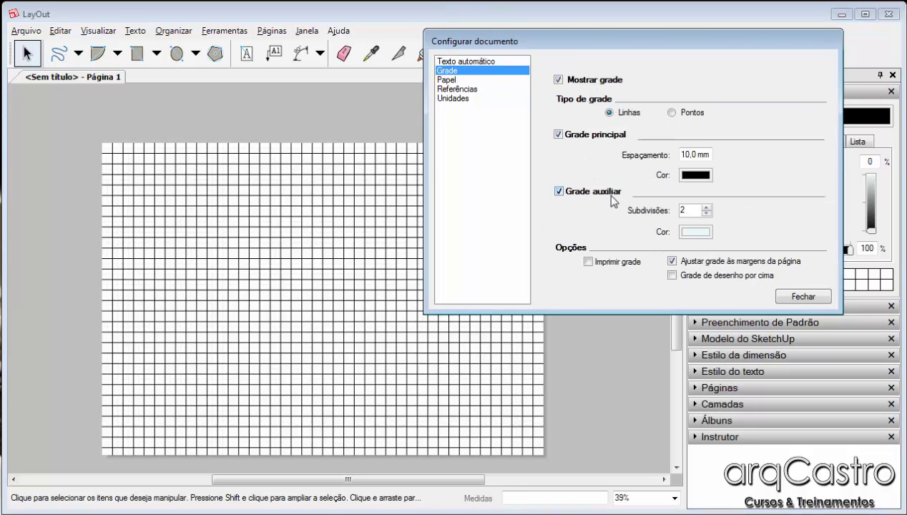
{"action": "left_click", "coordinate": [559, 135]}
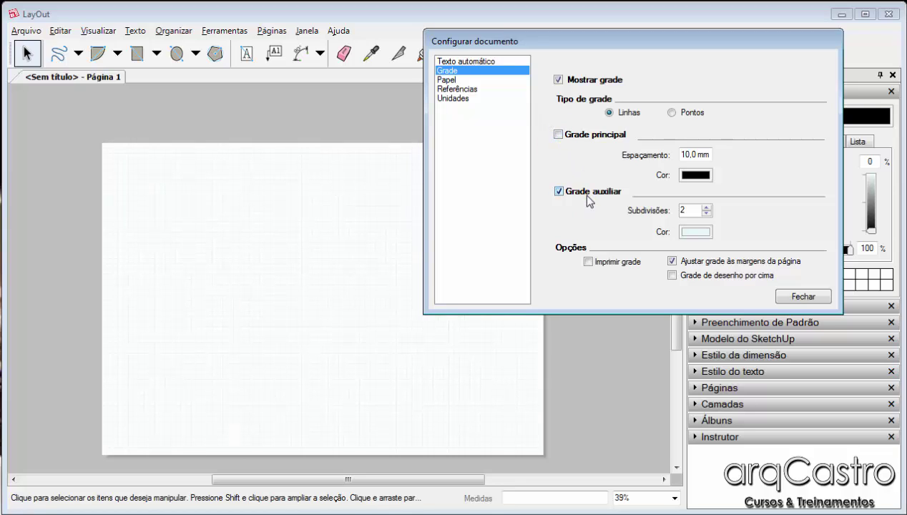
{"action": "left_click", "coordinate": [558, 191]}
{"action": "left_click", "coordinate": [560, 80]}
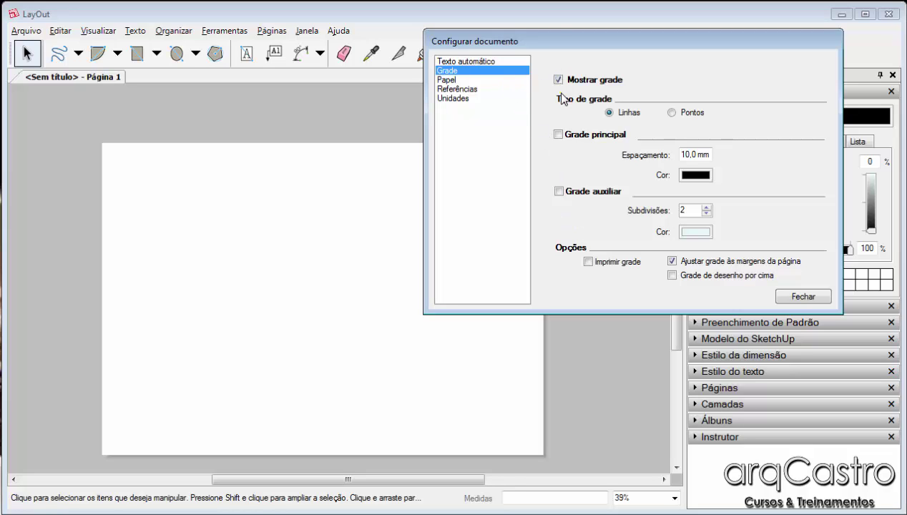
{"action": "left_click", "coordinate": [451, 80]}
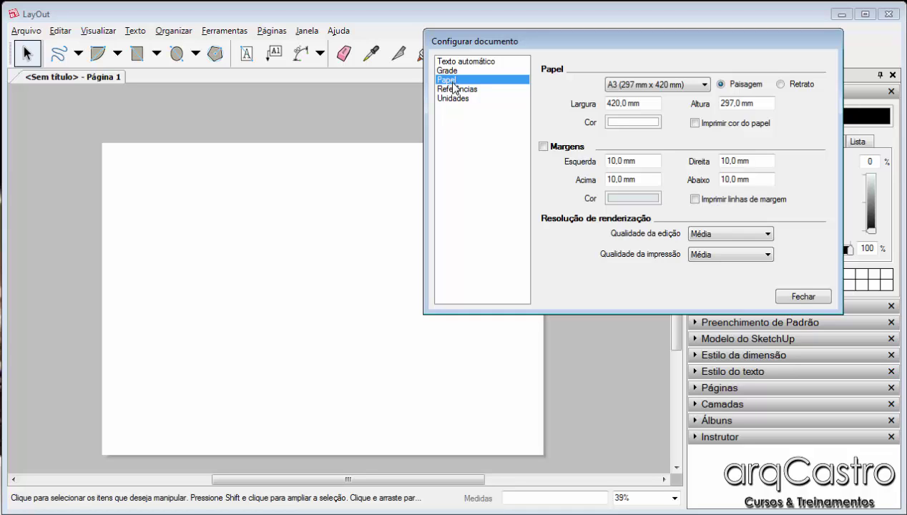
Try the A0 and A1 paper sizes, set the paper to A2 (420 mm x 594 mm), and return from Retrato to Paisagem orientation
{"action": "left_click", "coordinate": [664, 88]}
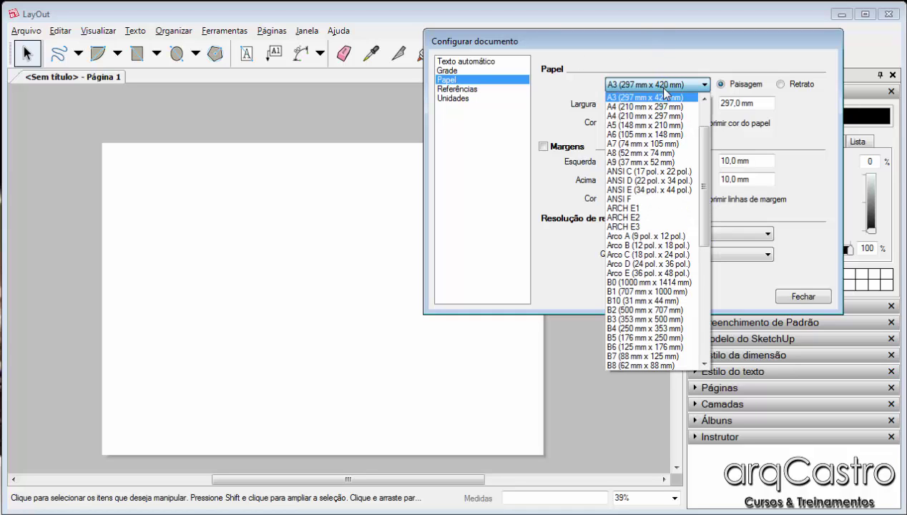
{"action": "left_click_drag", "start_coordinate": [704, 134], "coordinate": [701, 107]}
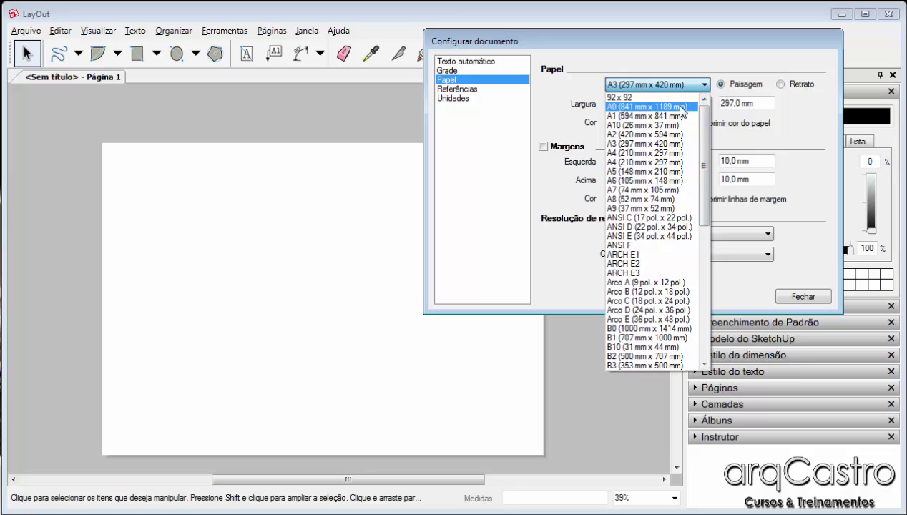
{"action": "left_click", "coordinate": [630, 113]}
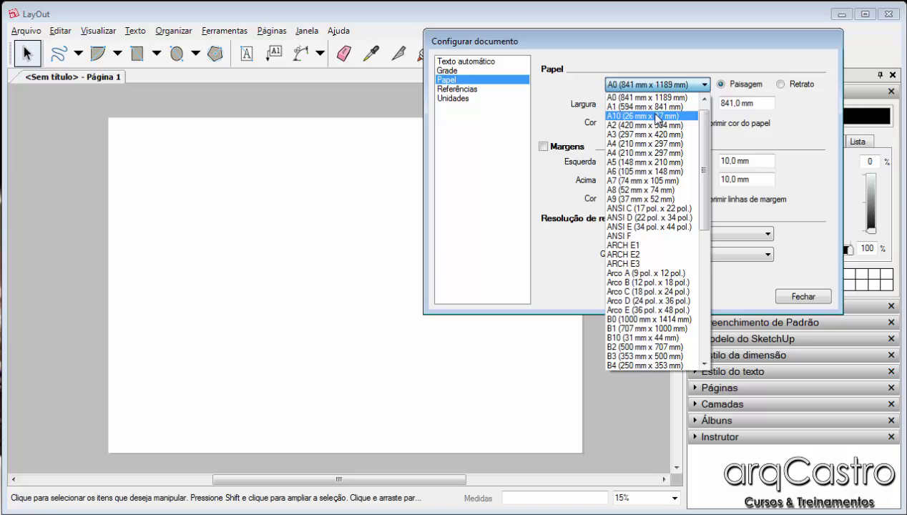
{"action": "left_click", "coordinate": [654, 106]}
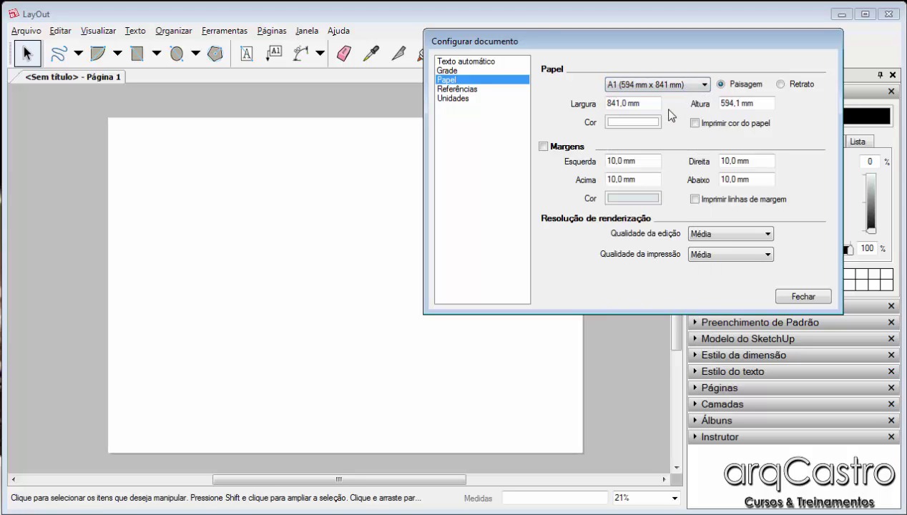
{"action": "left_click", "coordinate": [662, 88]}
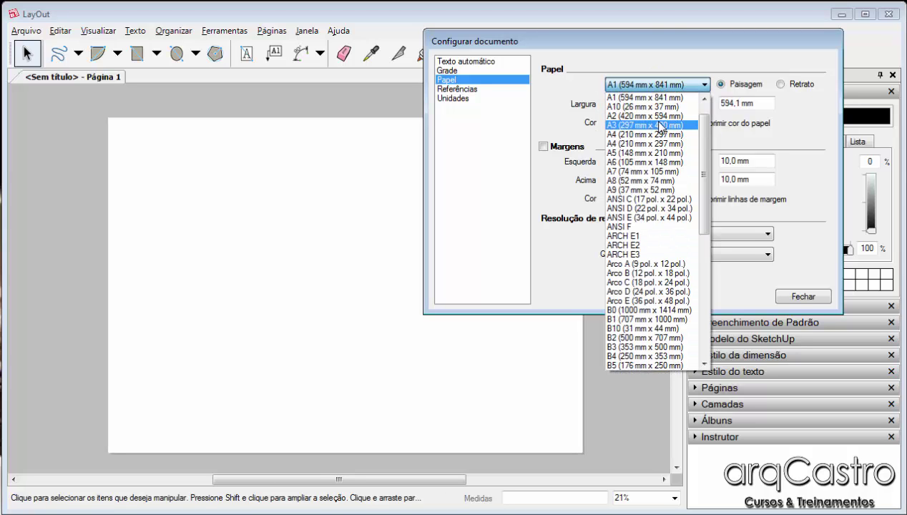
{"action": "left_click", "coordinate": [663, 114]}
{"action": "left_click", "coordinate": [651, 85]}
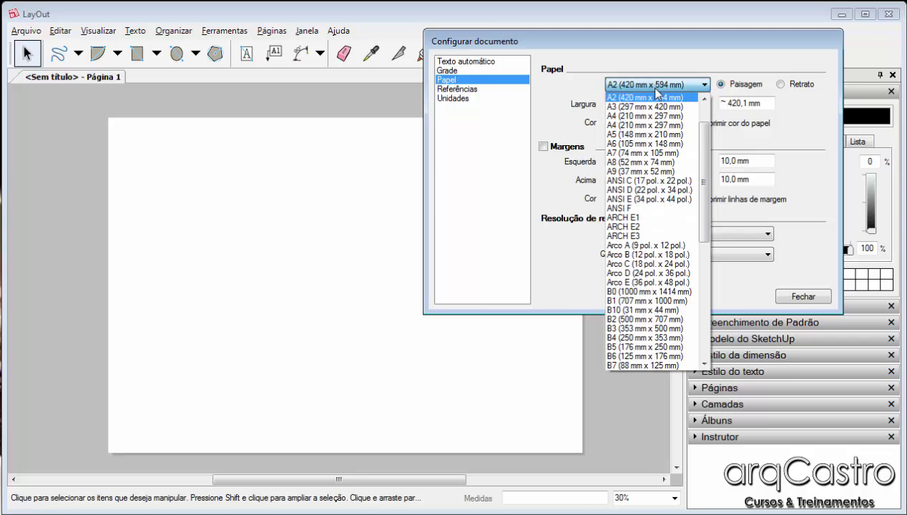
{"action": "scroll", "coordinate": [654, 107], "scroll_direction": "up", "scroll_amount": 2}
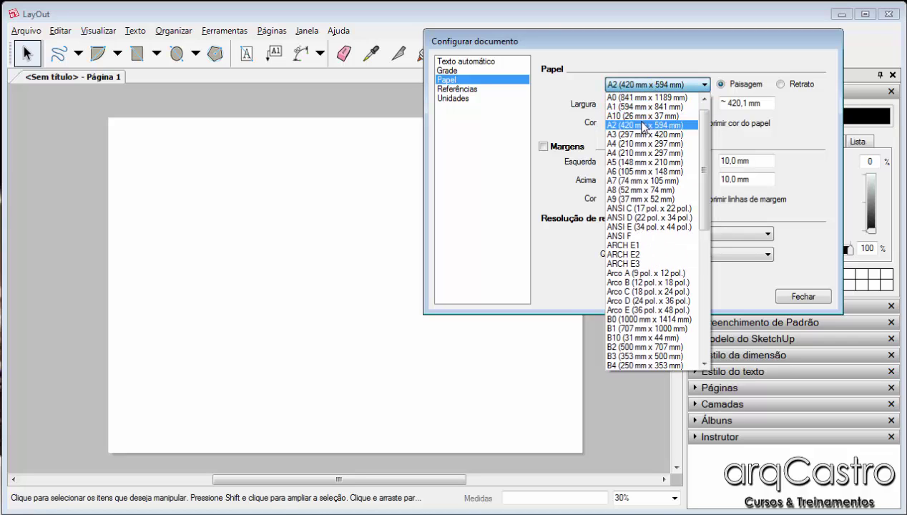
{"action": "left_click", "coordinate": [639, 126]}
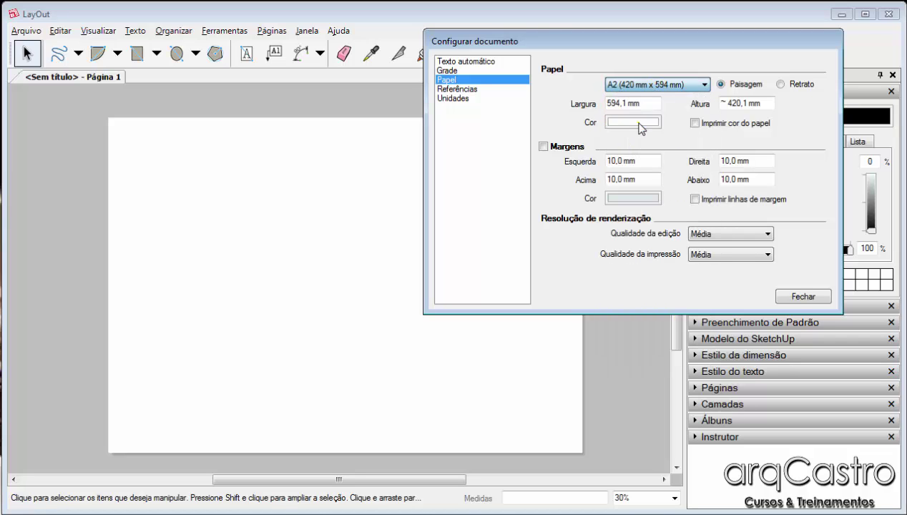
{"action": "left_click", "coordinate": [787, 86]}
{"action": "left_click", "coordinate": [744, 87]}
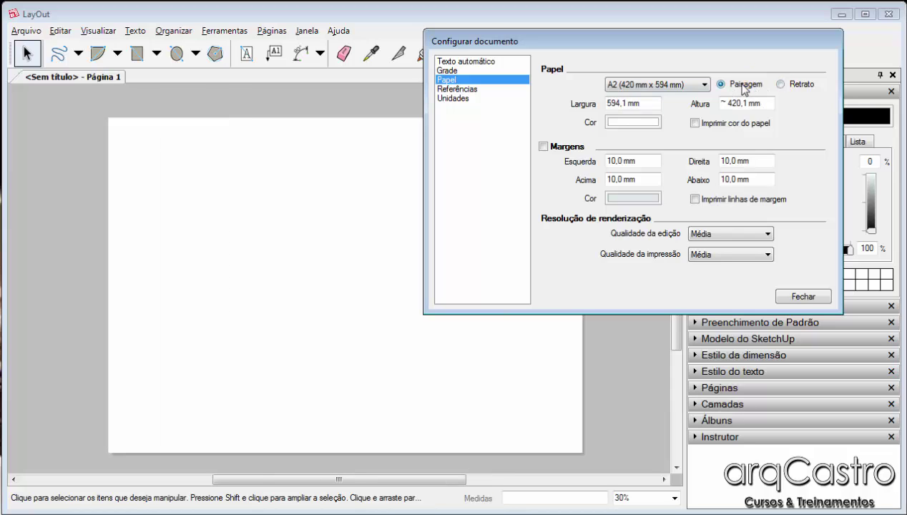
Try a light cyan paper colour and switch the Imprimir cor do papel option on and back off
{"action": "left_click", "coordinate": [626, 124]}
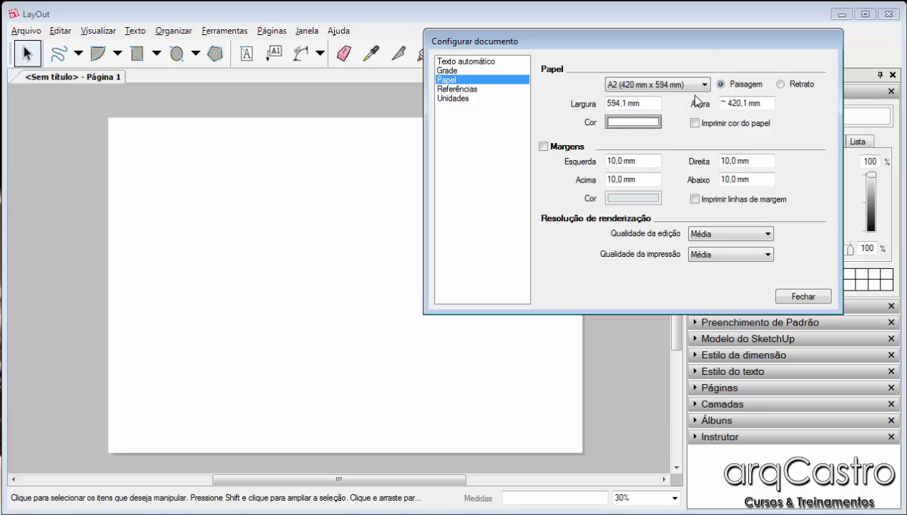
{"action": "left_click_drag", "start_coordinate": [697, 45], "coordinate": [350, 62]}
{"action": "left_click_drag", "start_coordinate": [789, 175], "coordinate": [767, 197]}
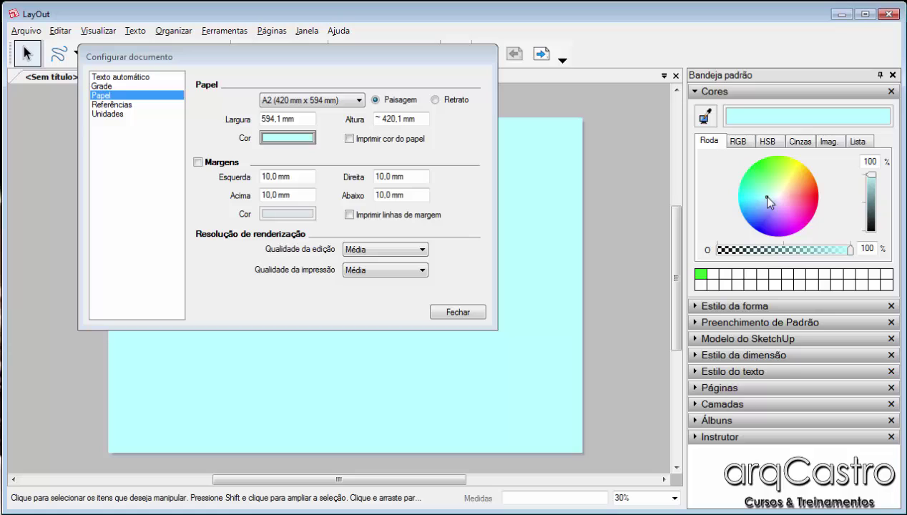
{"action": "left_click", "coordinate": [350, 139]}
{"action": "left_click", "coordinate": [349, 139]}
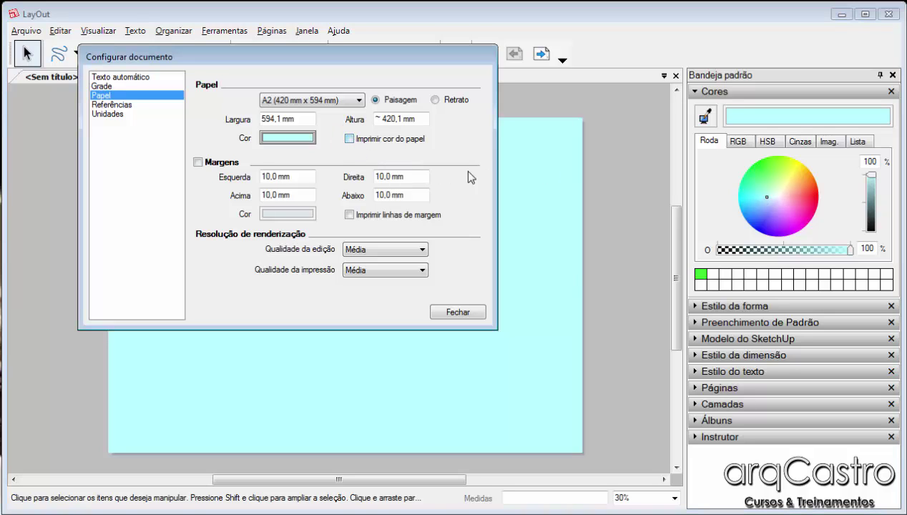
{"action": "left_click", "coordinate": [561, 272]}
{"action": "left_click_drag", "start_coordinate": [327, 55], "coordinate": [498, 104]}
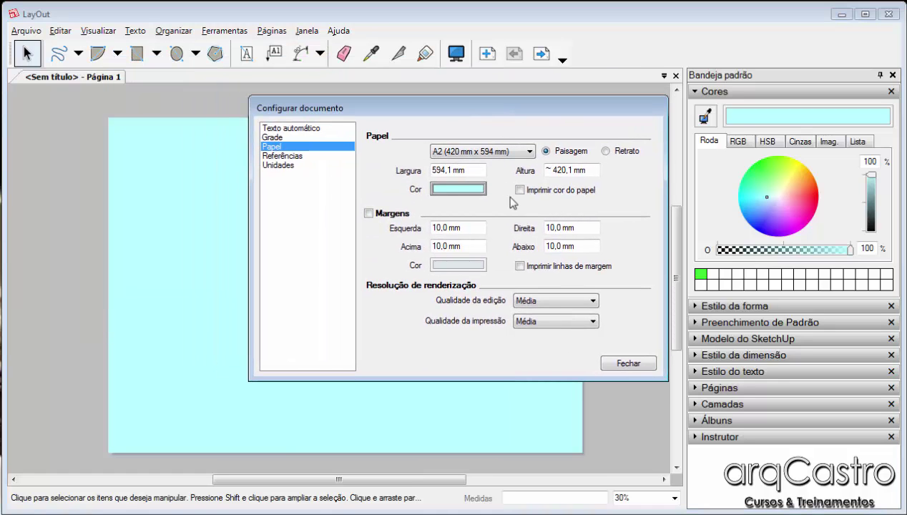
Set the paper colour to a very pale pink from the colour wheel
{"action": "left_click", "coordinate": [433, 191]}
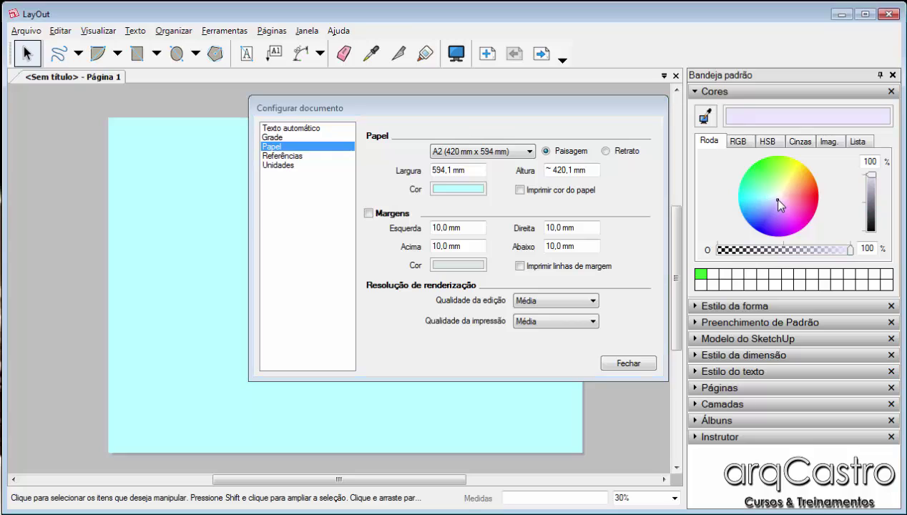
{"action": "left_click", "coordinate": [775, 197]}
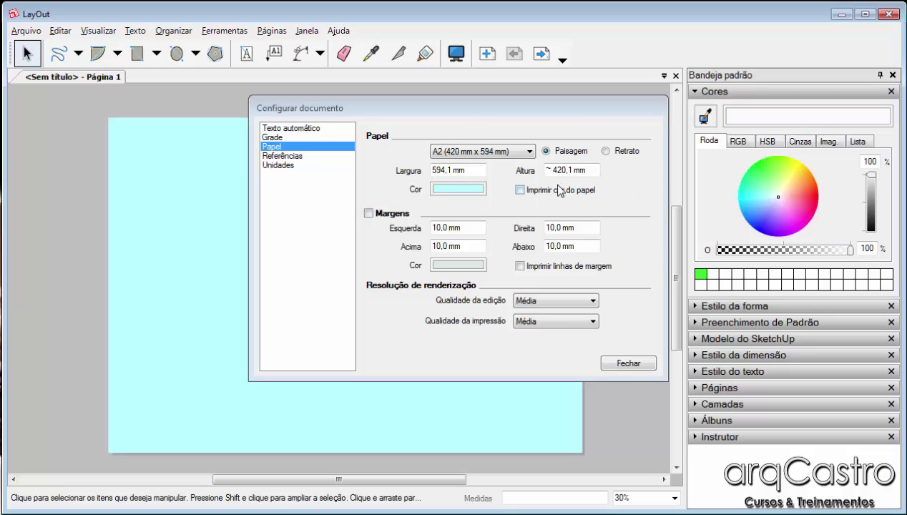
{"action": "left_click", "coordinate": [479, 188]}
{"action": "left_click", "coordinate": [781, 202]}
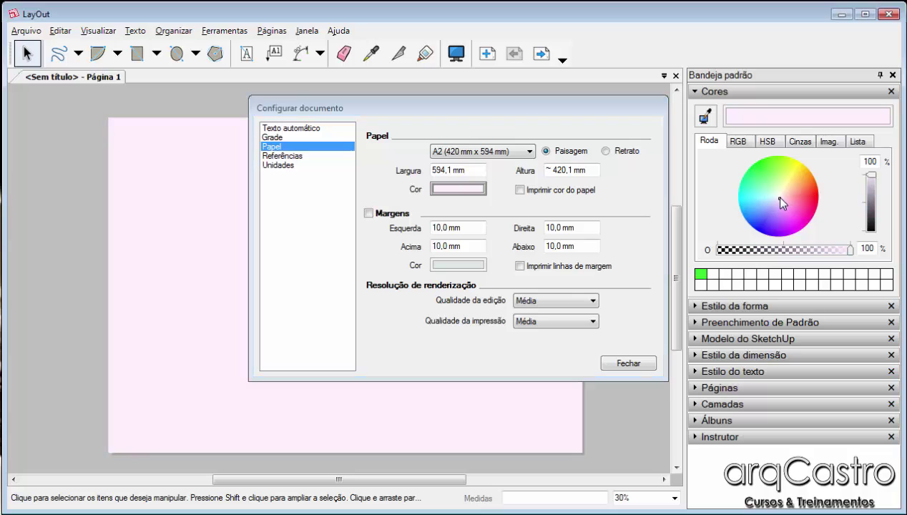
Turn on the page Margens and make the margin lines black by lowering the colour brightness to 0%
{"action": "left_click", "coordinate": [369, 213]}
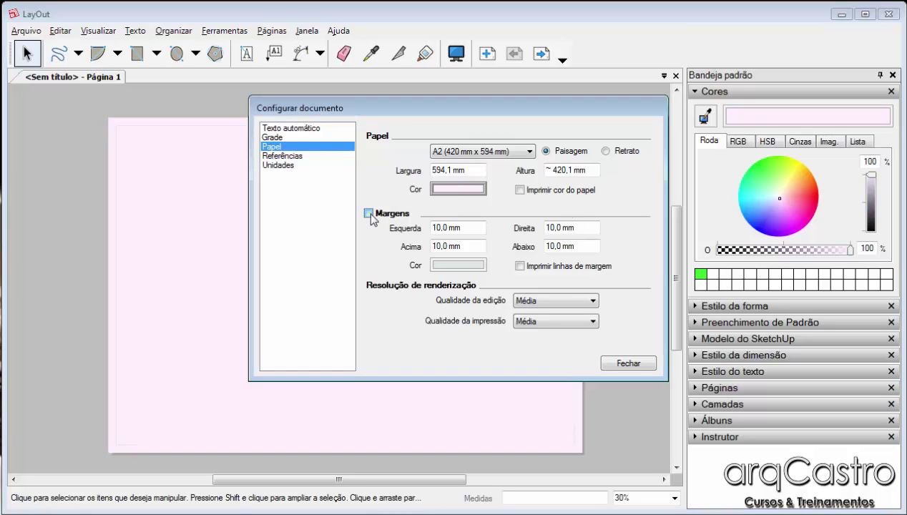
{"action": "left_click_drag", "start_coordinate": [402, 116], "coordinate": [544, 111]}
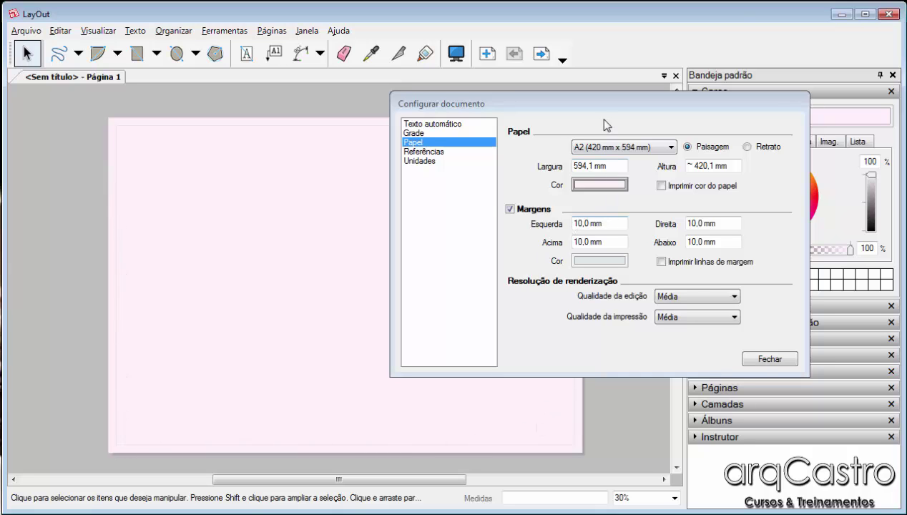
{"action": "left_click_drag", "start_coordinate": [580, 101], "coordinate": [336, 35]}
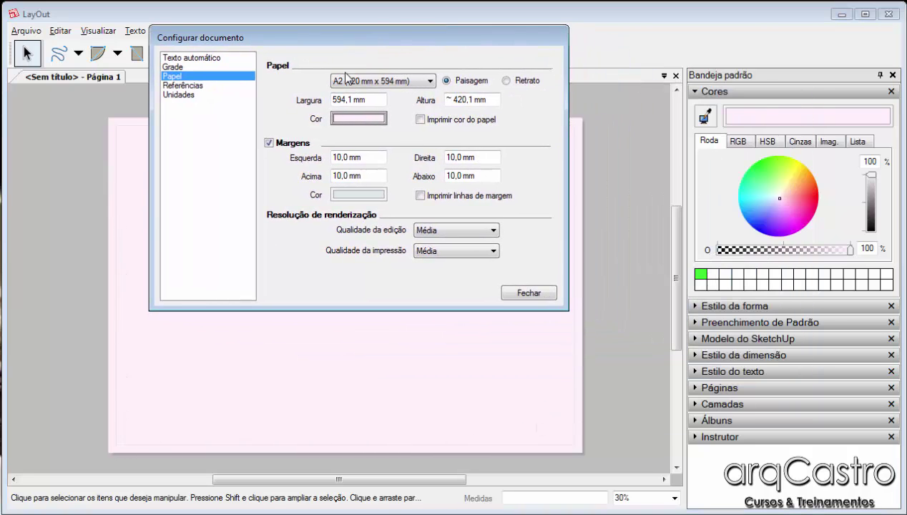
{"action": "left_click", "coordinate": [357, 196]}
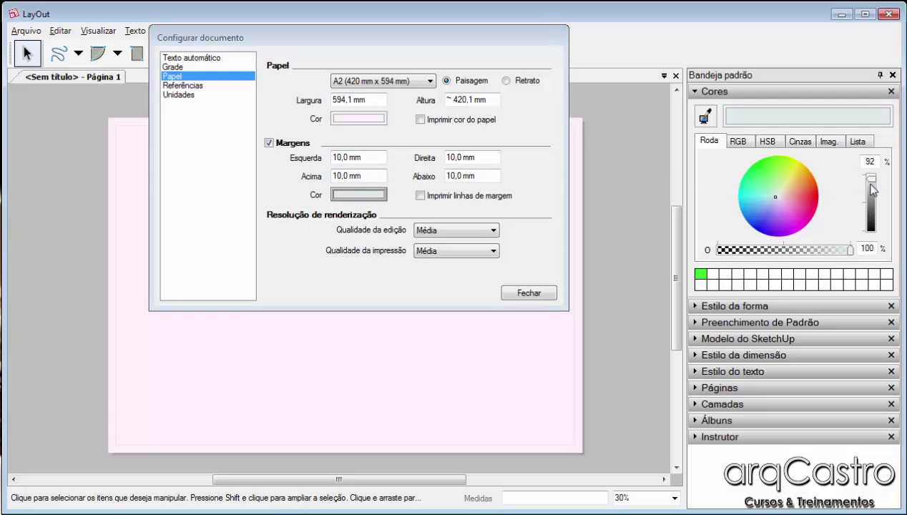
{"action": "left_click_drag", "start_coordinate": [871, 181], "coordinate": [870, 237]}
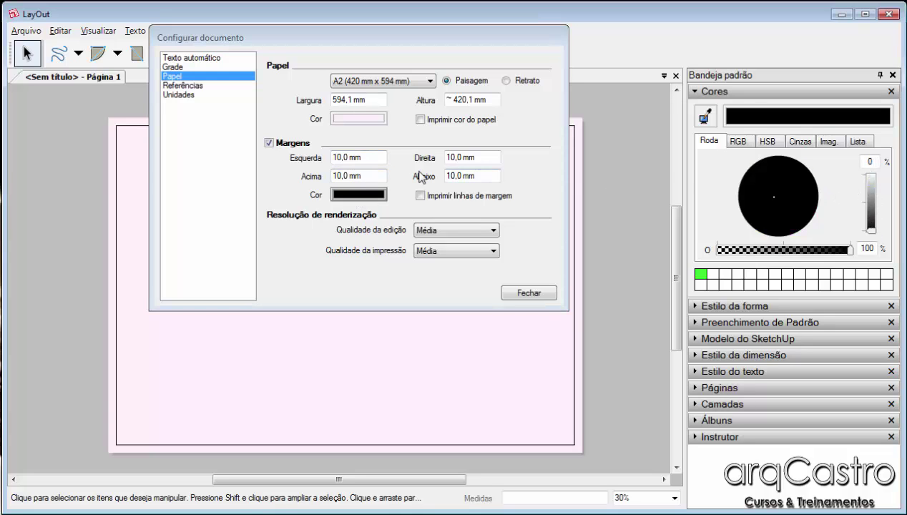
Set the Esquerda margin to 25 mm and apply it to the page
{"action": "left_click", "coordinate": [363, 157]}
{"action": "left_click", "coordinate": [379, 176]}
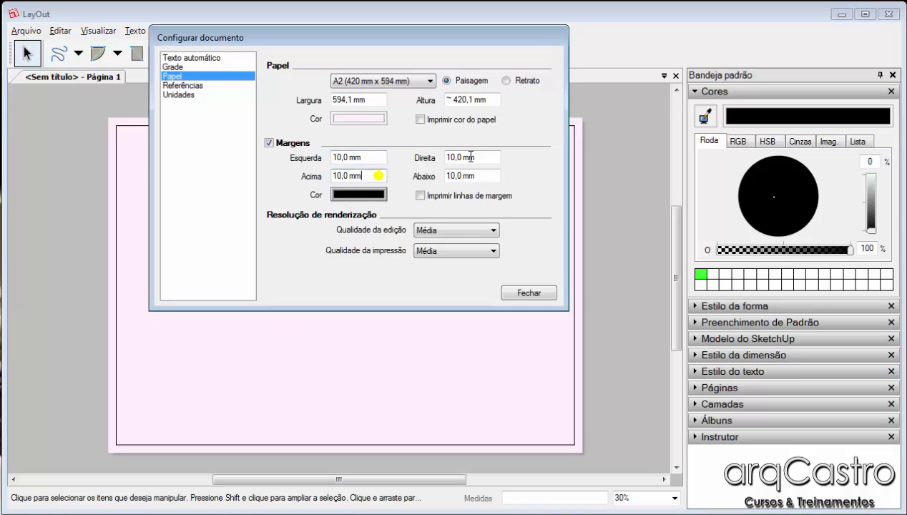
{"action": "left_click", "coordinate": [471, 157]}
{"action": "left_click", "coordinate": [490, 175]}
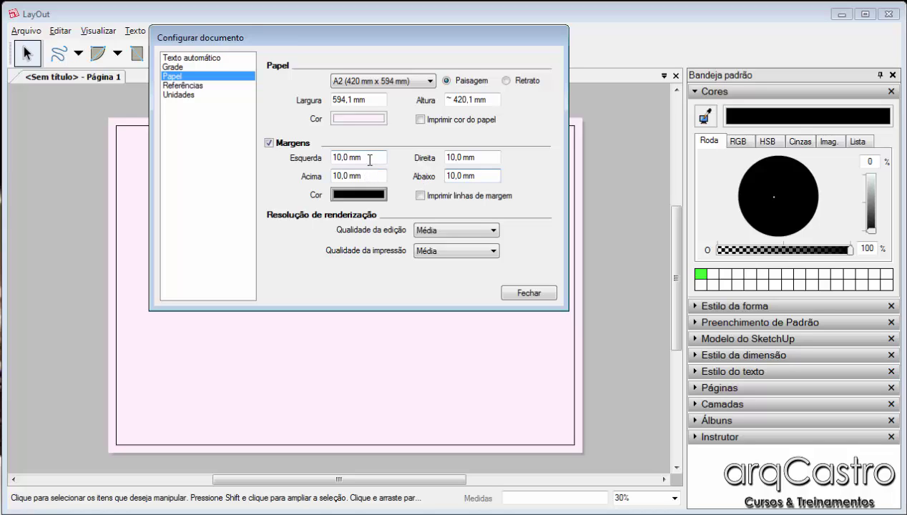
{"action": "left_click_drag", "start_coordinate": [359, 157], "coordinate": [320, 167]}
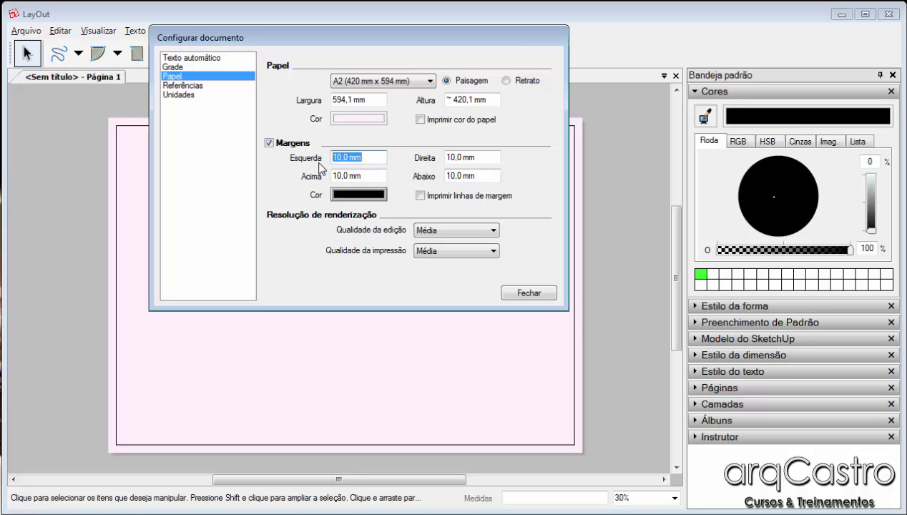
{"action": "type", "text": "25"}
{"action": "left_click", "coordinate": [357, 175]}
{"action": "left_click", "coordinate": [143, 136]}
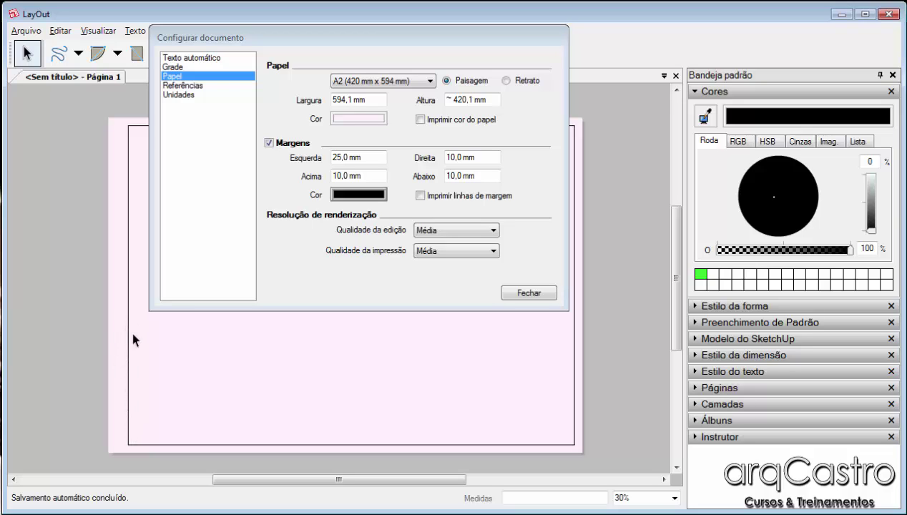
Enable the Imprimir linhas de margem option for the page margins
{"action": "left_click", "coordinate": [420, 196]}
{"action": "left_click", "coordinate": [420, 195]}
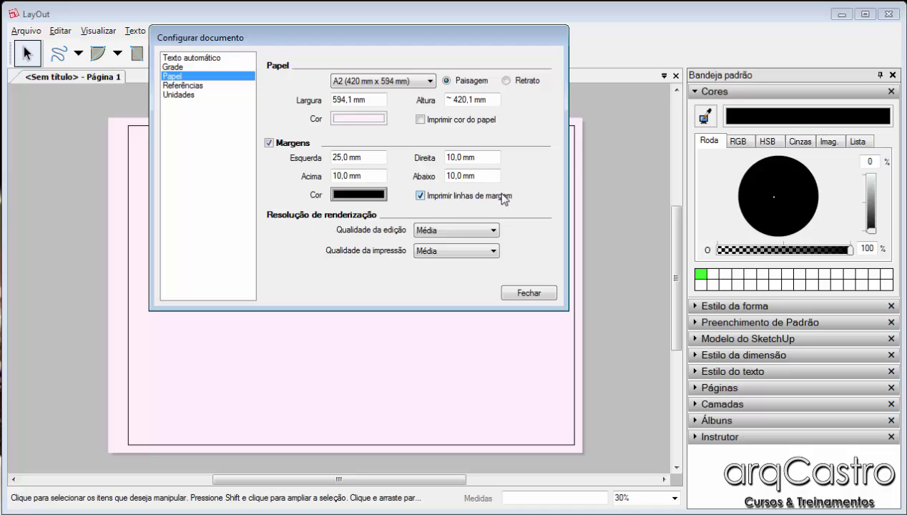
{"action": "left_click", "coordinate": [584, 128]}
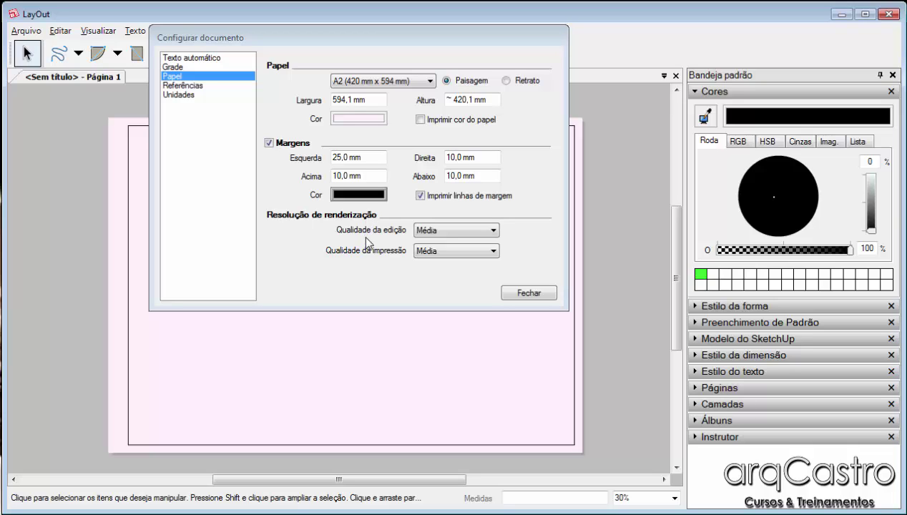
Keep the Qualidade da edição at Média and set the Qualidade da impressão to Alta
{"action": "left_click", "coordinate": [448, 236]}
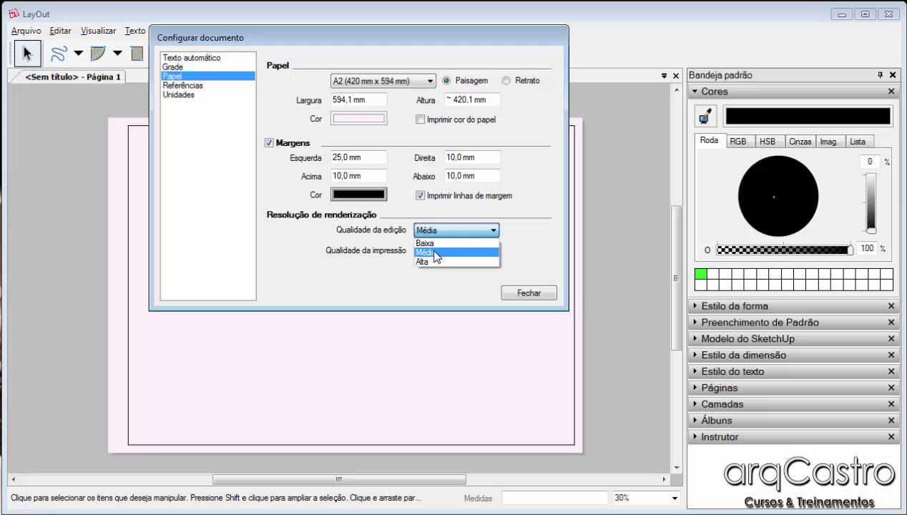
{"action": "left_click", "coordinate": [436, 254]}
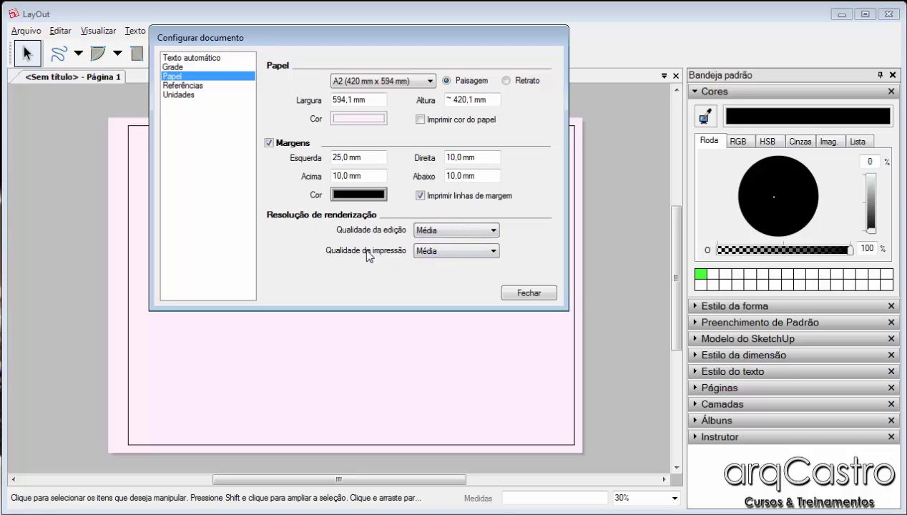
{"action": "left_click", "coordinate": [421, 252]}
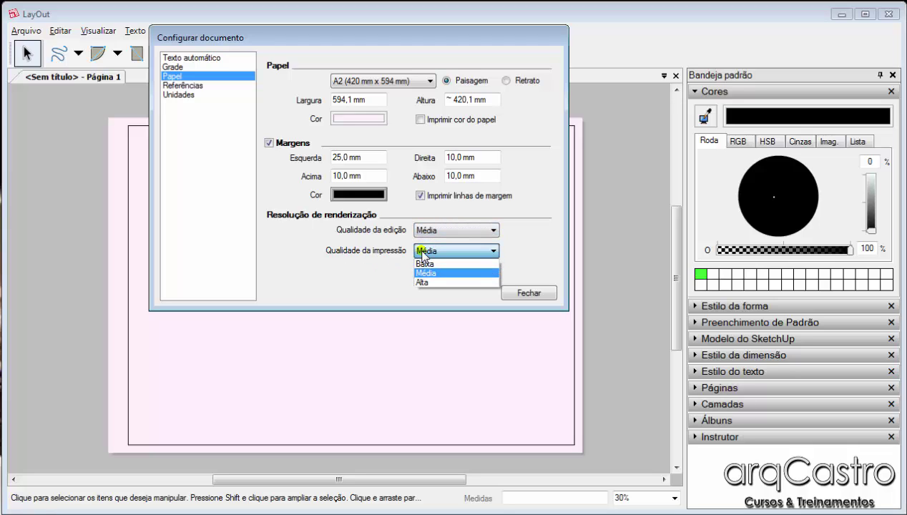
{"action": "left_click", "coordinate": [428, 282]}
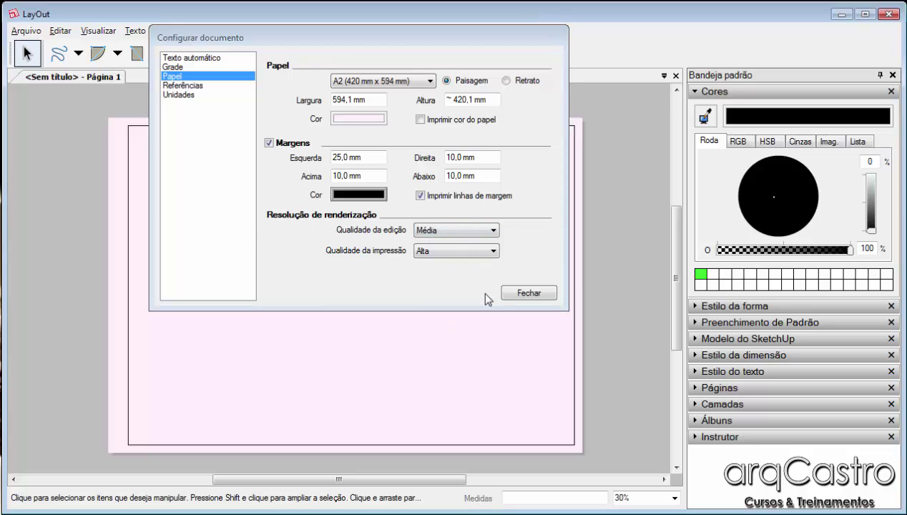
Look through the document's Referências file list and display the Unidades settings
{"action": "left_click", "coordinate": [193, 86]}
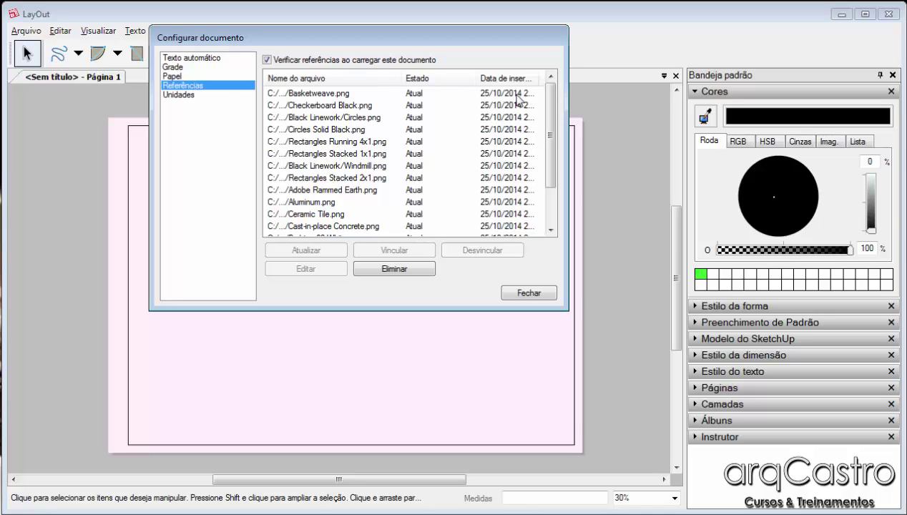
{"action": "left_click_drag", "start_coordinate": [549, 131], "coordinate": [559, 188]}
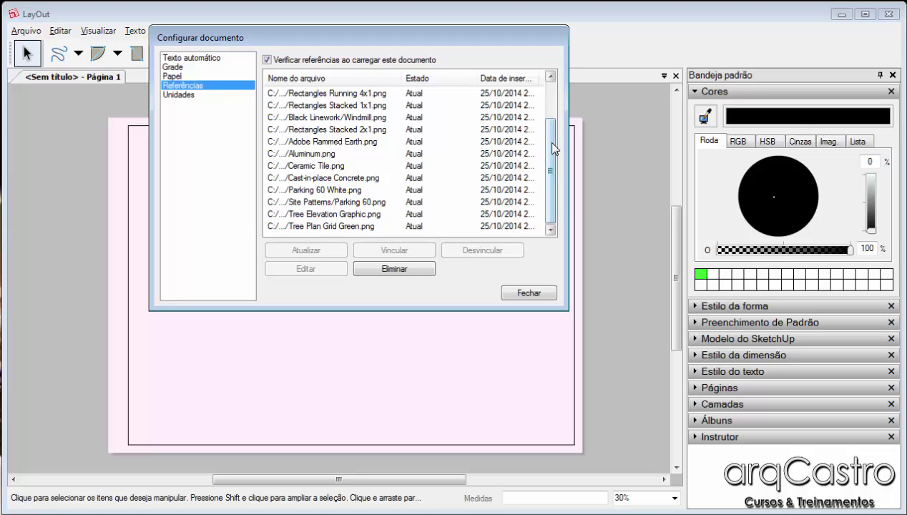
{"action": "scroll", "coordinate": [545, 104], "scroll_direction": "up", "scroll_amount": 2}
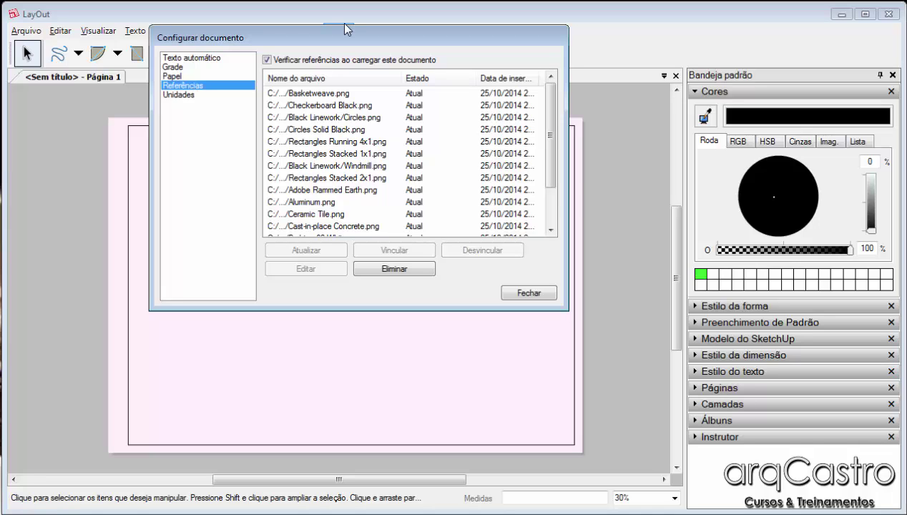
{"action": "left_click", "coordinate": [176, 95]}
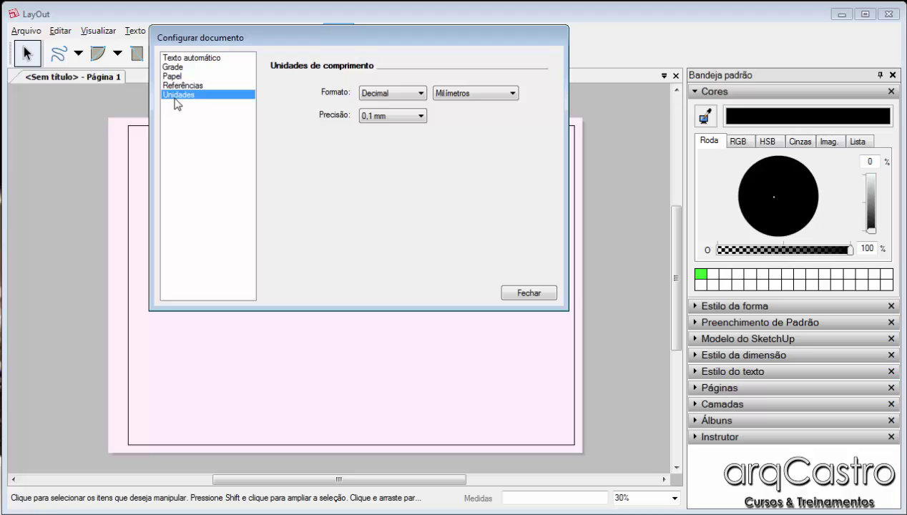
Keep the length units at Decimal, Milímetros with a precision of 0,1 mm and close the document setup
{"action": "left_click", "coordinate": [477, 93]}
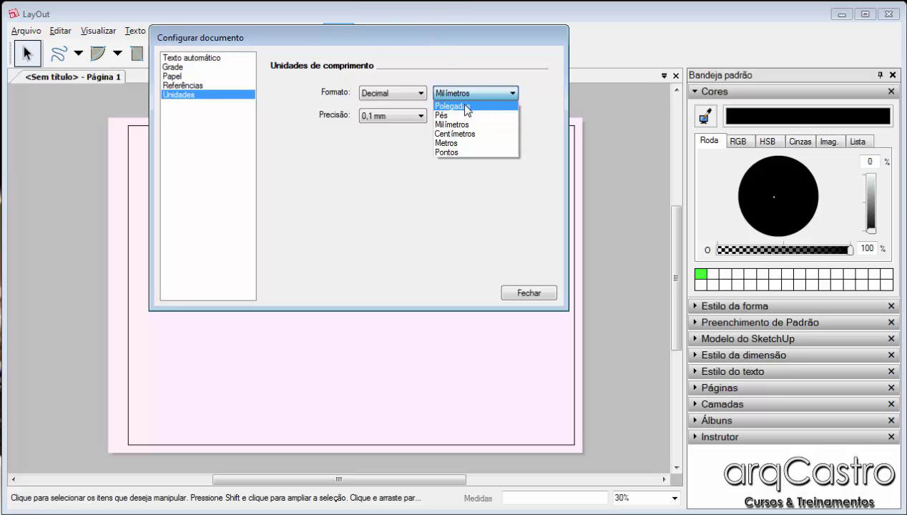
{"action": "left_click", "coordinate": [465, 124]}
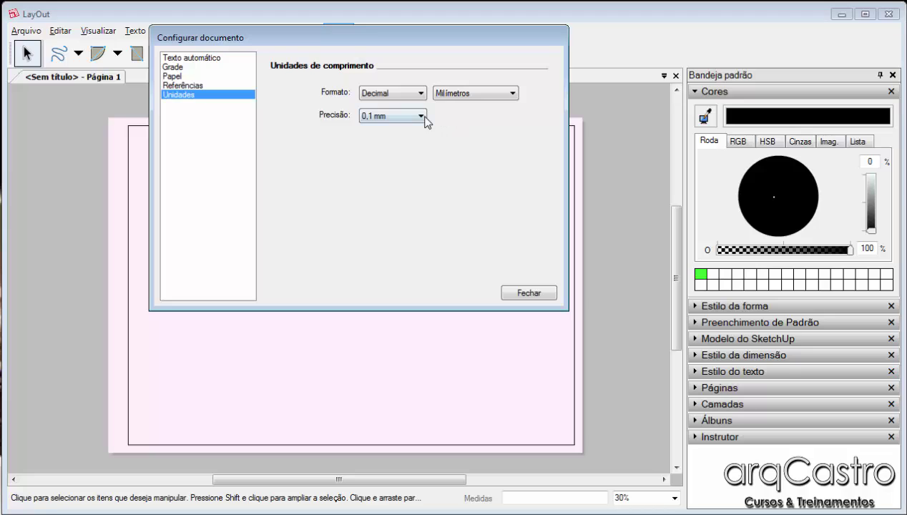
{"action": "left_click", "coordinate": [421, 116]}
{"action": "left_click", "coordinate": [424, 115]}
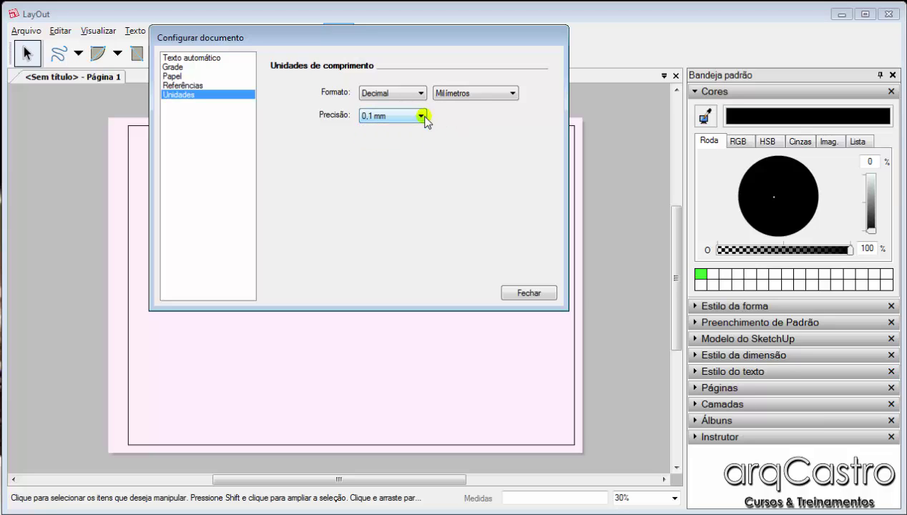
{"action": "left_click", "coordinate": [481, 94]}
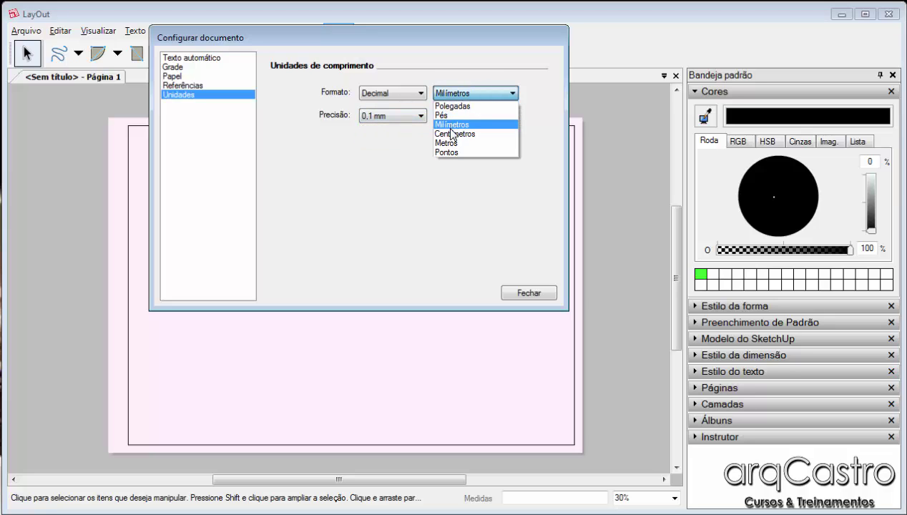
{"action": "left_click", "coordinate": [457, 93]}
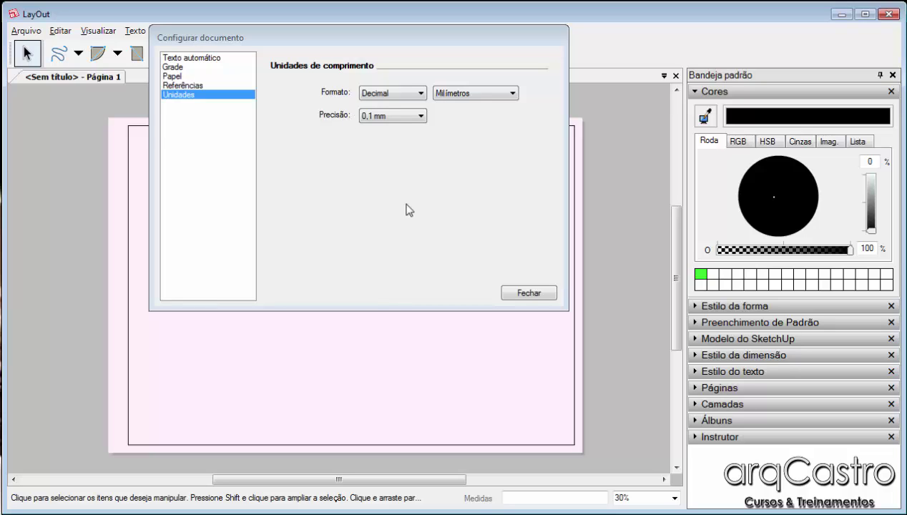
{"action": "left_click", "coordinate": [514, 295]}
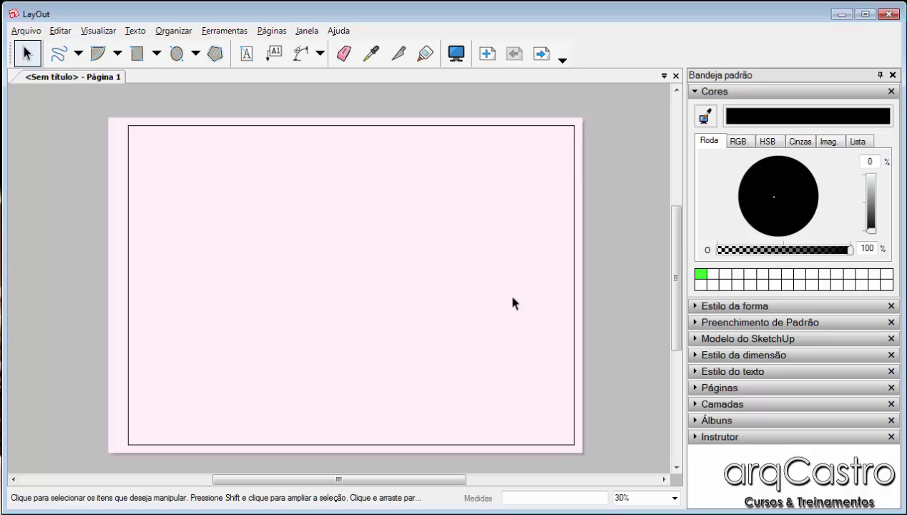
Examine the page and its margin lines up close, including the lower corner, and as a whole sheet
{"action": "scroll", "coordinate": [499, 433], "scroll_direction": "up", "scroll_amount": 2}
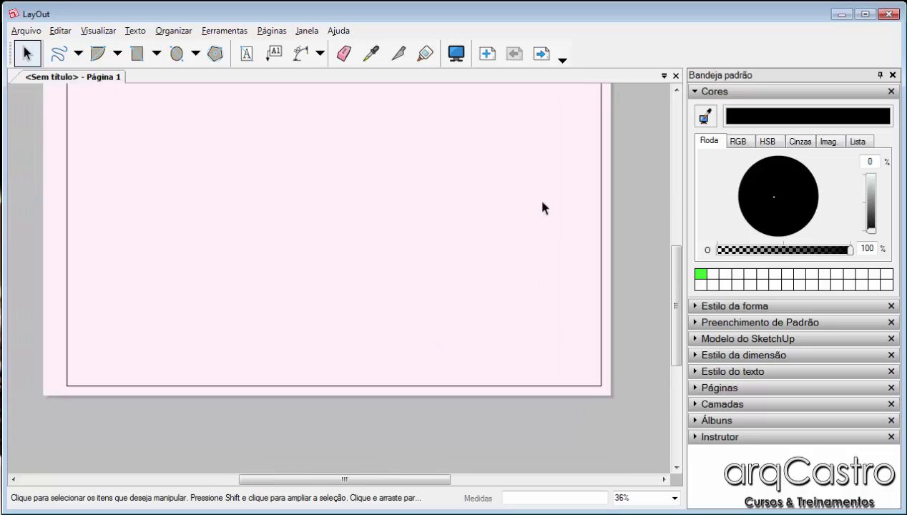
{"action": "scroll", "coordinate": [548, 222], "scroll_direction": "down", "scroll_amount": 1}
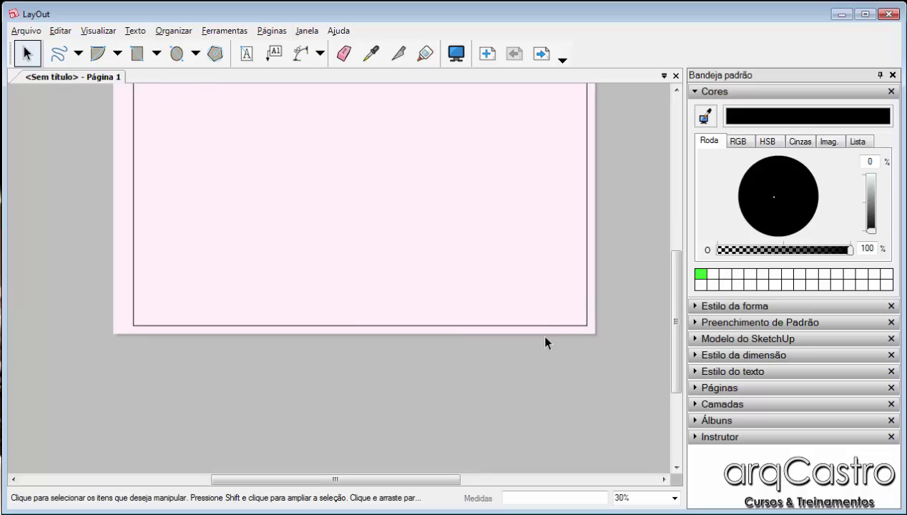
{"action": "scroll", "coordinate": [565, 301], "scroll_direction": "up", "scroll_amount": 3}
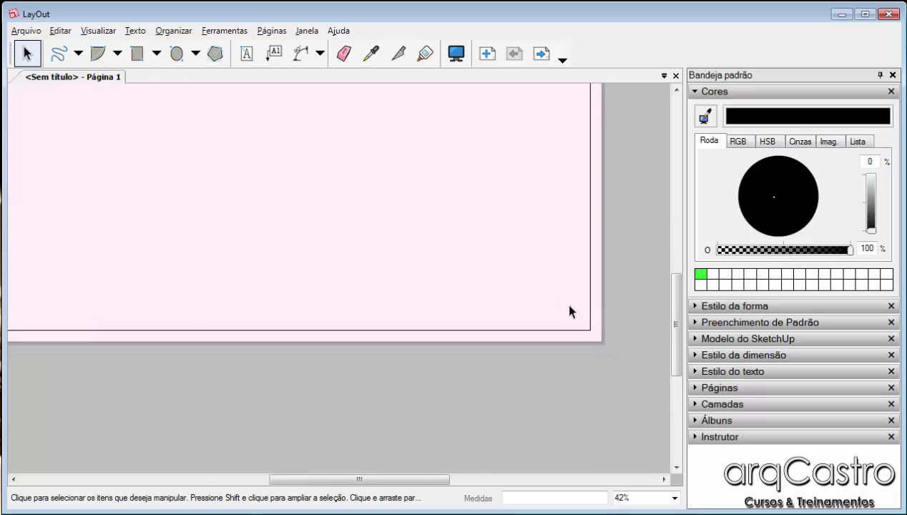
{"action": "scroll", "coordinate": [569, 306], "scroll_direction": "down", "scroll_amount": 3}
{"action": "left_click_drag", "start_coordinate": [676, 292], "coordinate": [674, 263]}
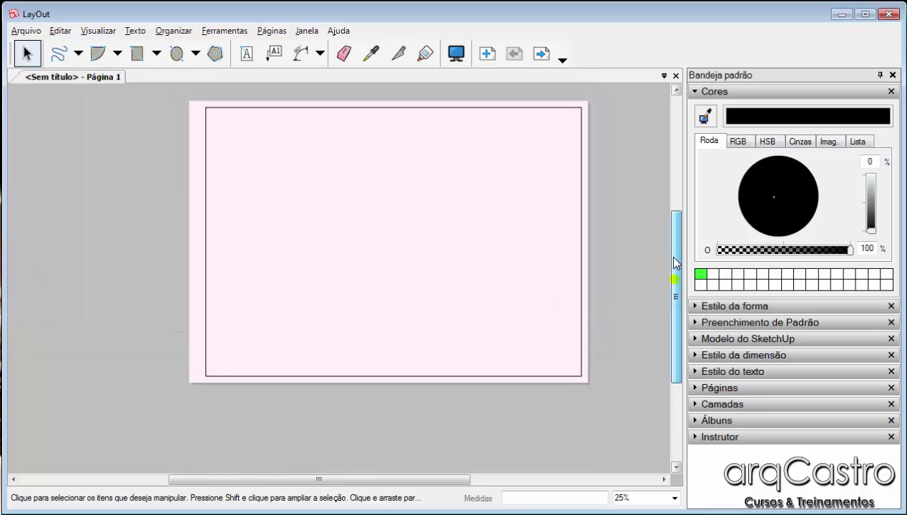
{"action": "scroll", "coordinate": [571, 371], "scroll_direction": "up", "scroll_amount": 5}
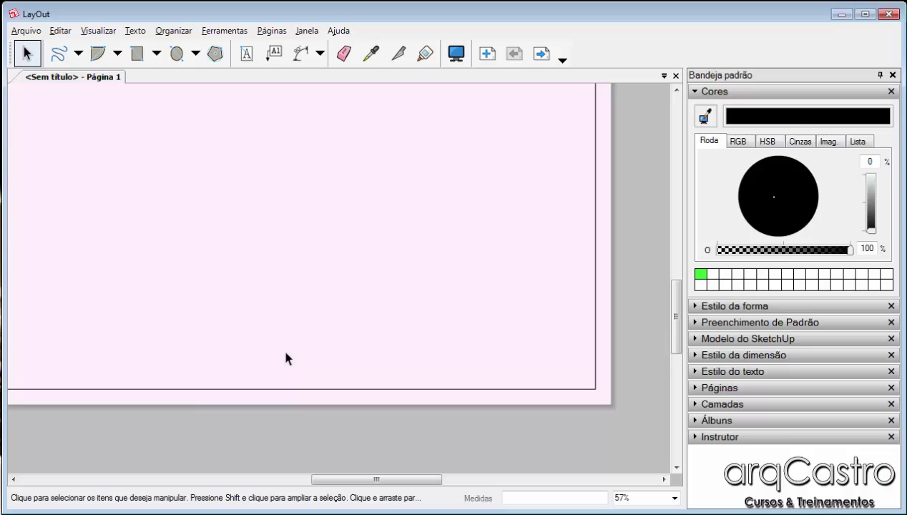
{"action": "scroll", "coordinate": [285, 358], "scroll_direction": "down", "scroll_amount": 3}
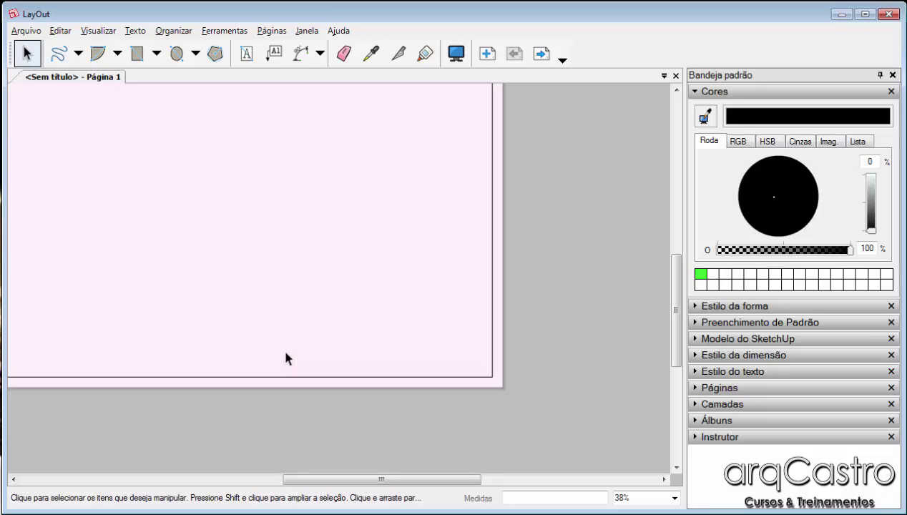
{"action": "scroll", "coordinate": [286, 357], "scroll_direction": "down", "scroll_amount": 3}
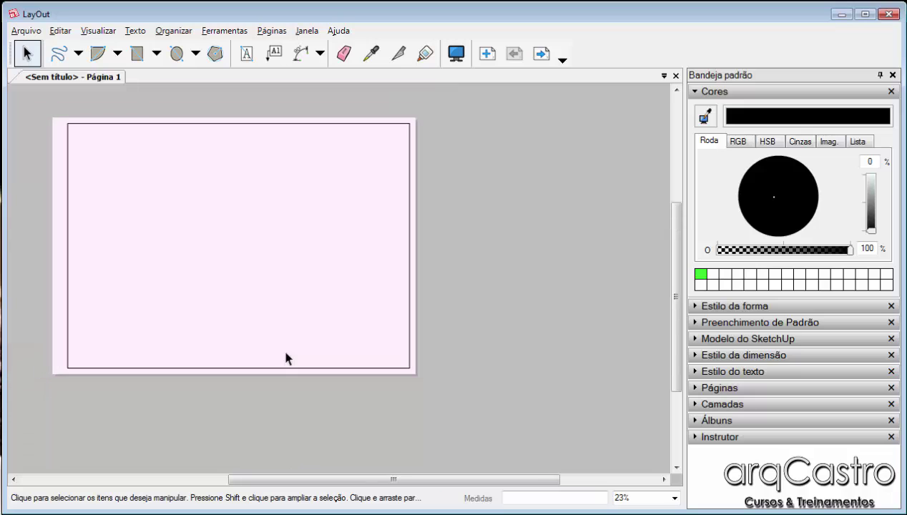
Draw a 50 mm vertical line up from the lower-right corner of the page frame with the Line tool
{"action": "scroll", "coordinate": [370, 343], "scroll_direction": "up", "scroll_amount": 1}
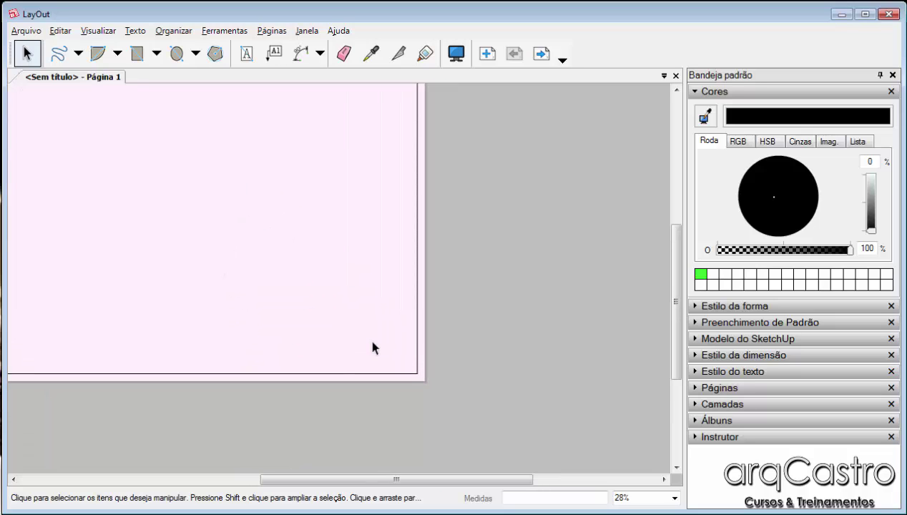
{"action": "scroll", "coordinate": [370, 343], "scroll_direction": "down", "scroll_amount": 2}
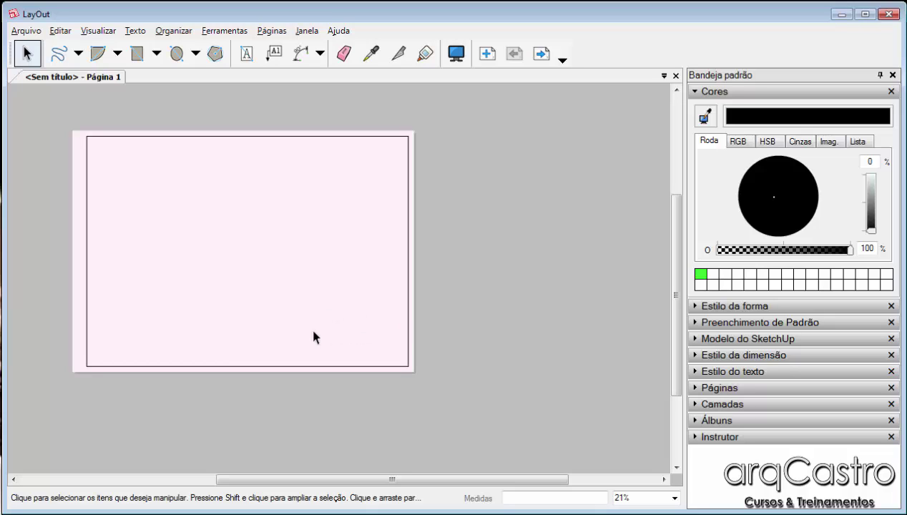
{"action": "scroll", "coordinate": [313, 332], "scroll_direction": "up", "scroll_amount": 3}
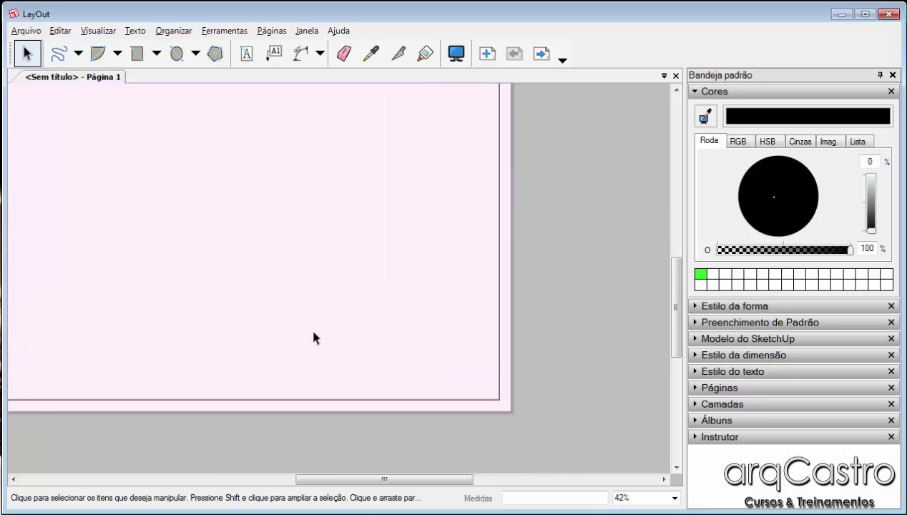
{"action": "scroll", "coordinate": [313, 337], "scroll_direction": "up", "scroll_amount": 2}
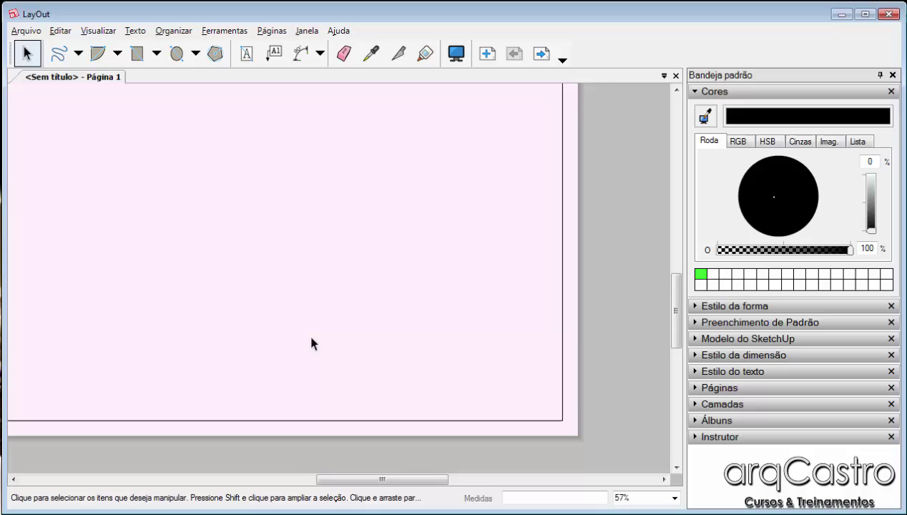
{"action": "left_click", "coordinate": [75, 55]}
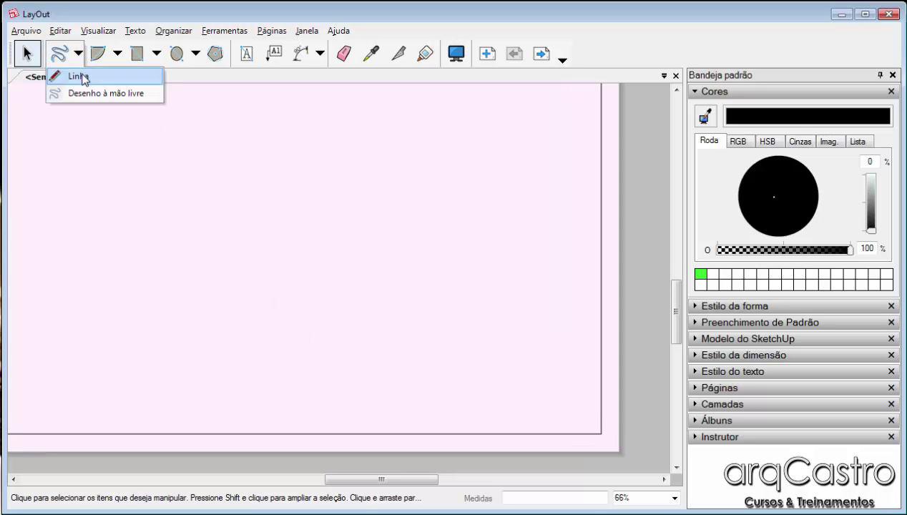
{"action": "left_click", "coordinate": [79, 76]}
{"action": "scroll", "coordinate": [293, 85], "scroll_direction": "down", "scroll_amount": 2}
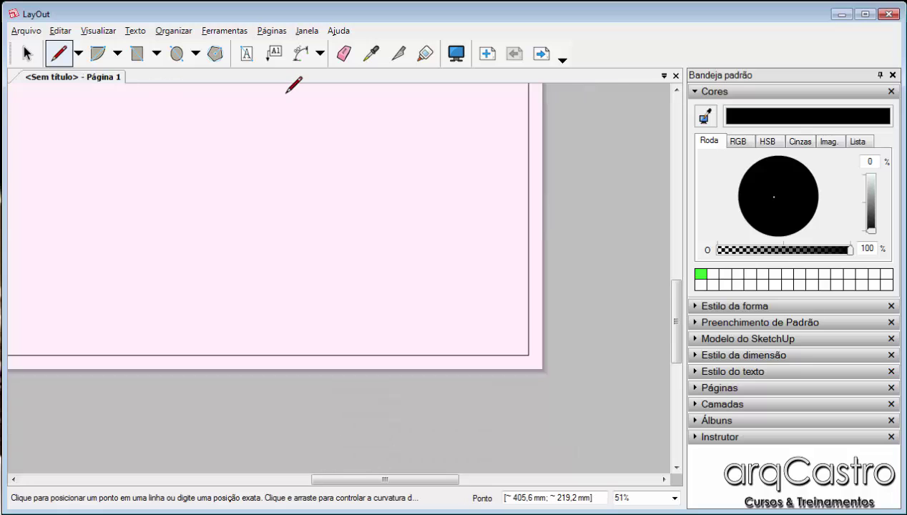
{"action": "scroll", "coordinate": [443, 321], "scroll_direction": "up", "scroll_amount": 2}
{"action": "scroll", "coordinate": [482, 318], "scroll_direction": "up", "scroll_amount": 2}
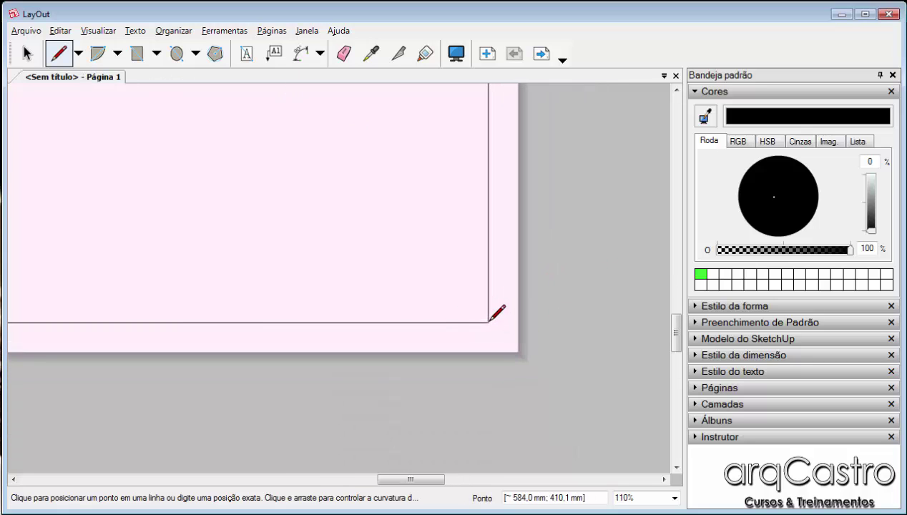
{"action": "left_click", "coordinate": [489, 322]}
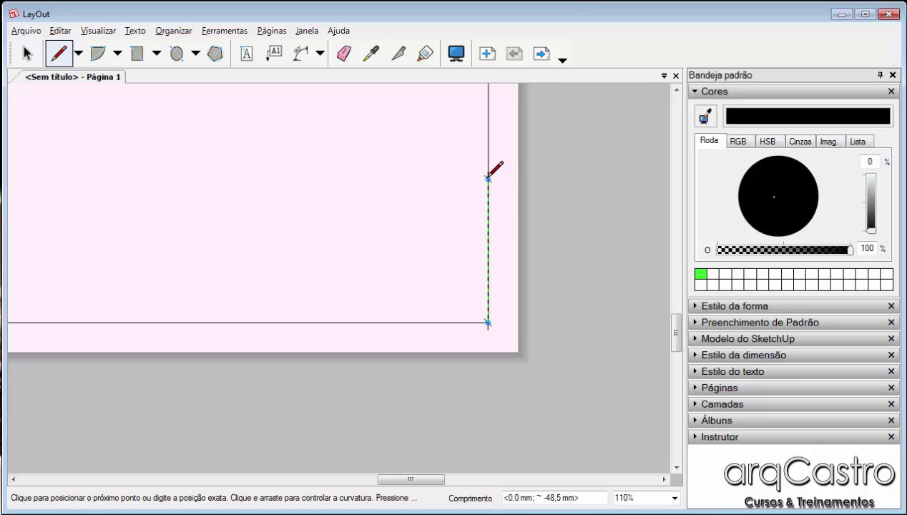
{"action": "type", "text": "50"}
{"action": "key", "text": "Return"}
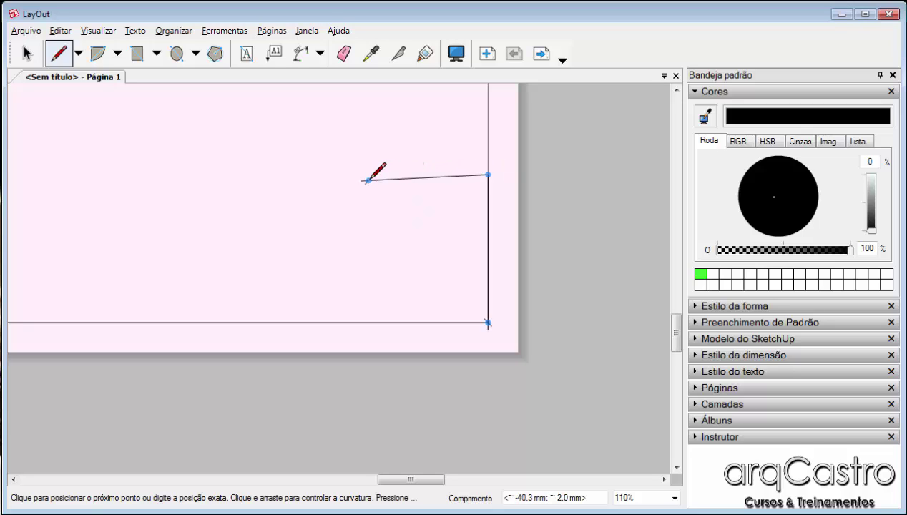
Try to continue the line 178 mm horizontally leftward from the upper end of the vertical segment
{"action": "type", "text": "178"}
{"action": "key", "text": "Return"}
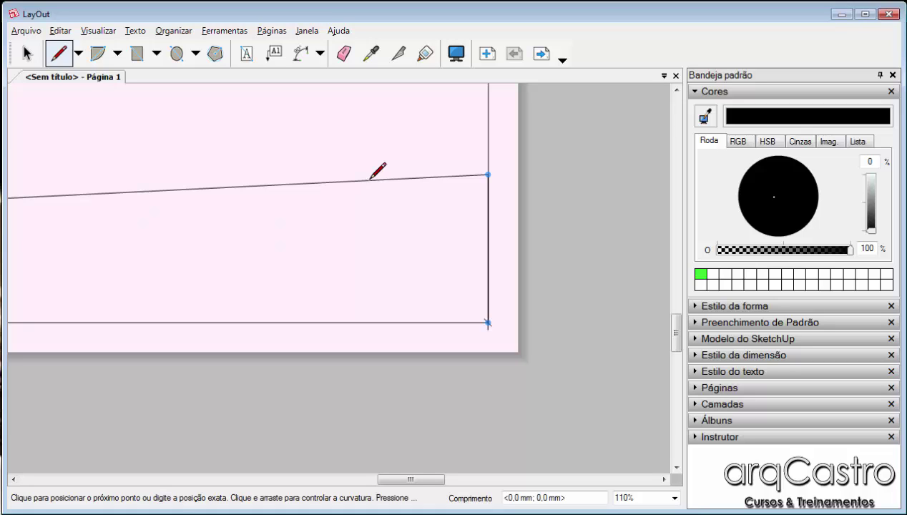
{"action": "key", "text": "ctrl+z"}
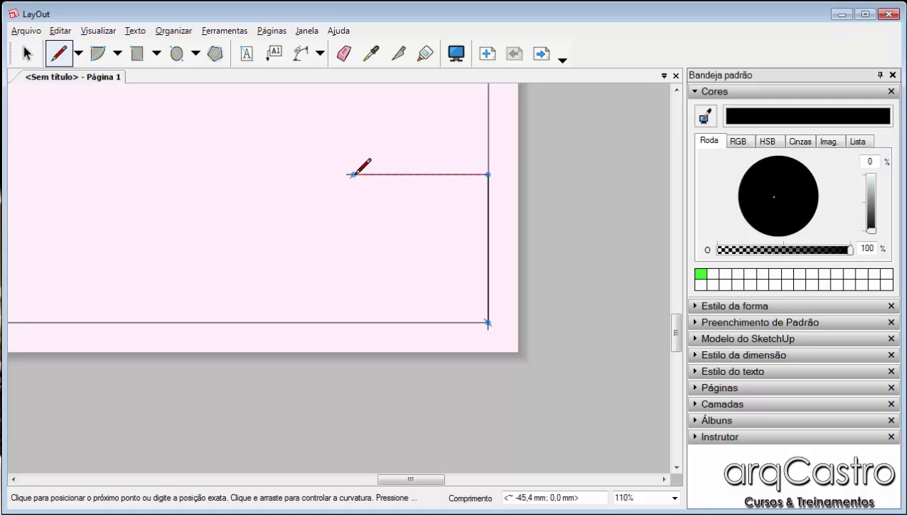
{"action": "type", "text": "178"}
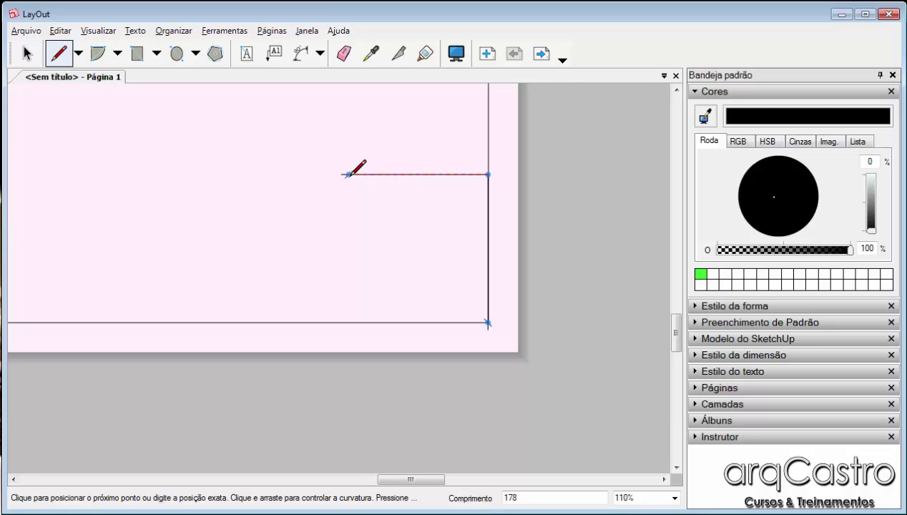
{"action": "key", "text": "Return"}
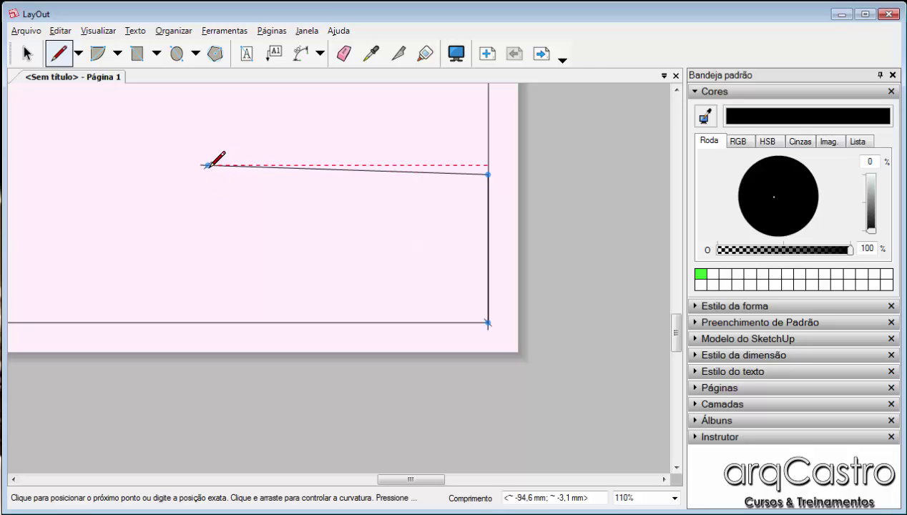
{"action": "type", "text": "178"}
{"action": "key", "text": "Return"}
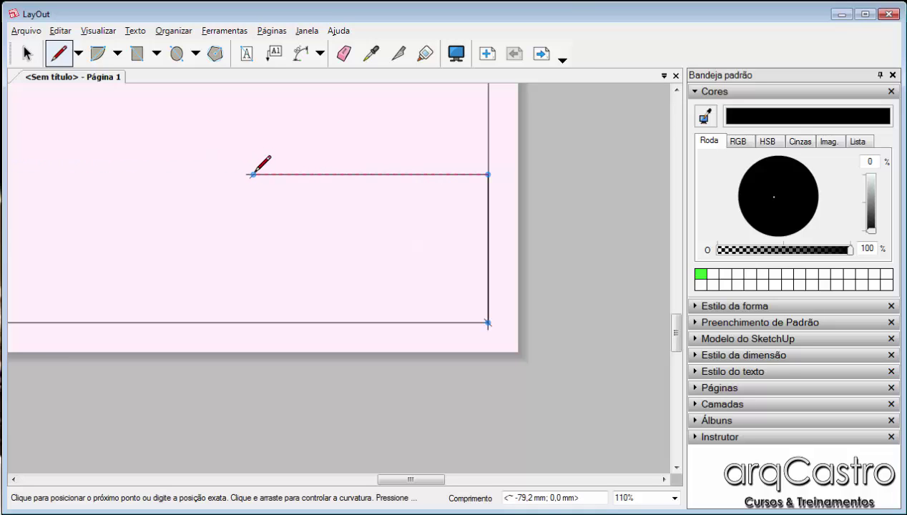
{"action": "type", "text": "178"}
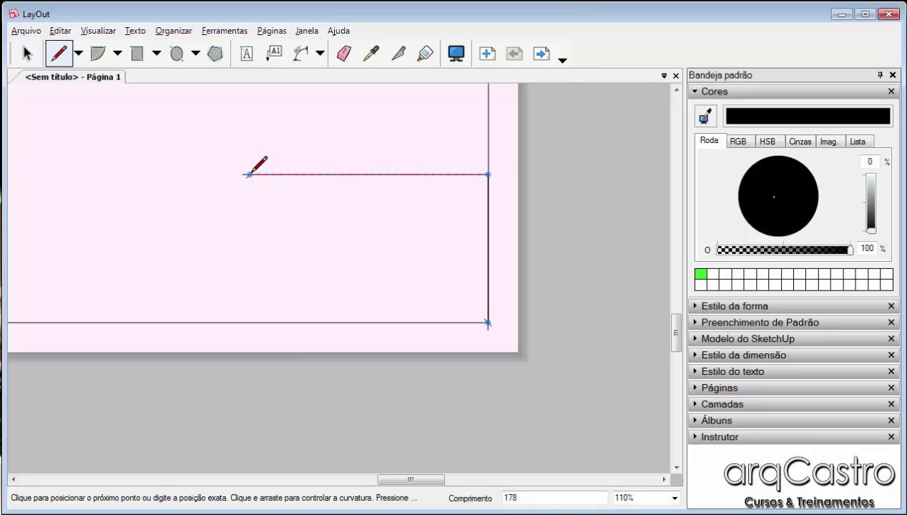
{"action": "key", "text": "Return"}
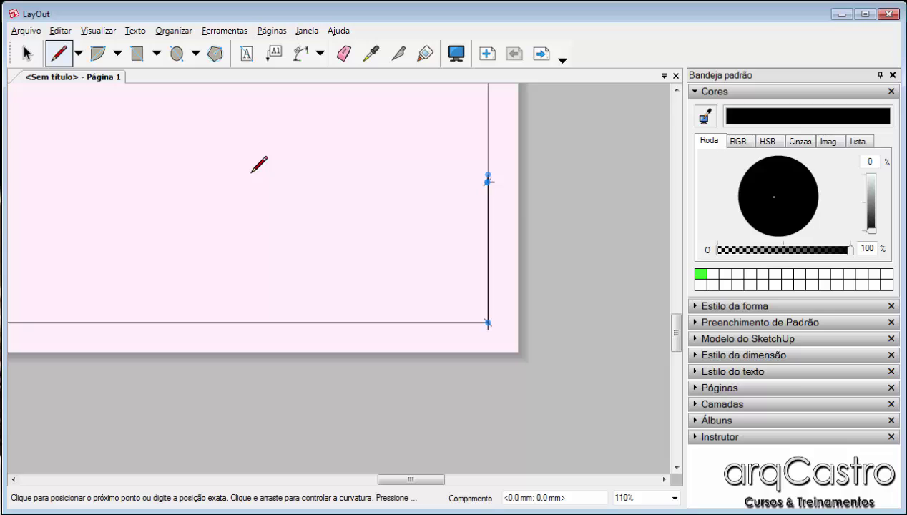
End the line and delete the drawn segments with slash-shaped ends from the frame's right edge
{"action": "key", "text": "Escape"}
{"action": "scroll", "coordinate": [486, 175], "scroll_direction": "up", "scroll_amount": 3}
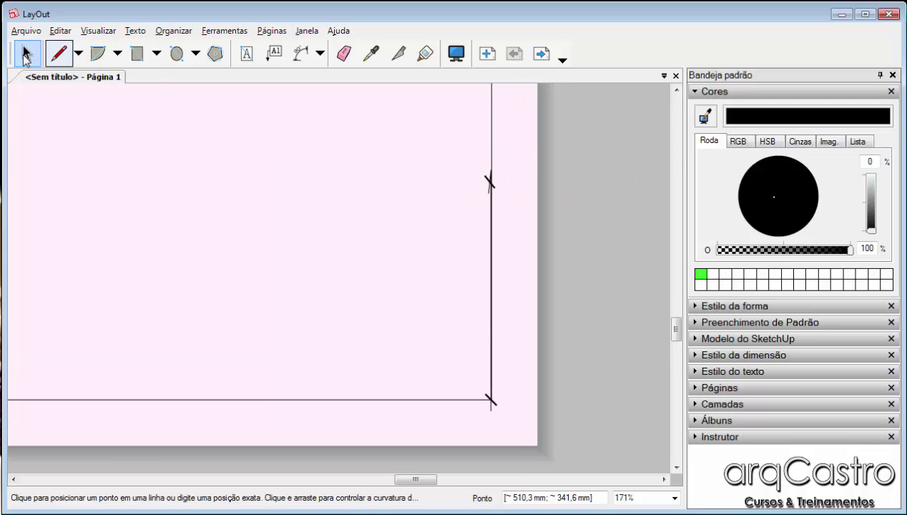
{"action": "left_click", "coordinate": [25, 55]}
{"action": "left_click", "coordinate": [490, 180]}
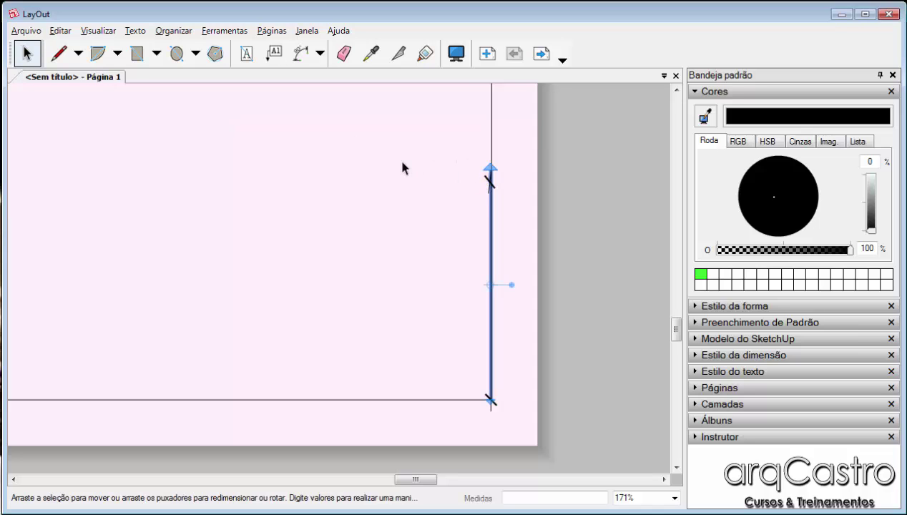
{"action": "left_click", "coordinate": [402, 164]}
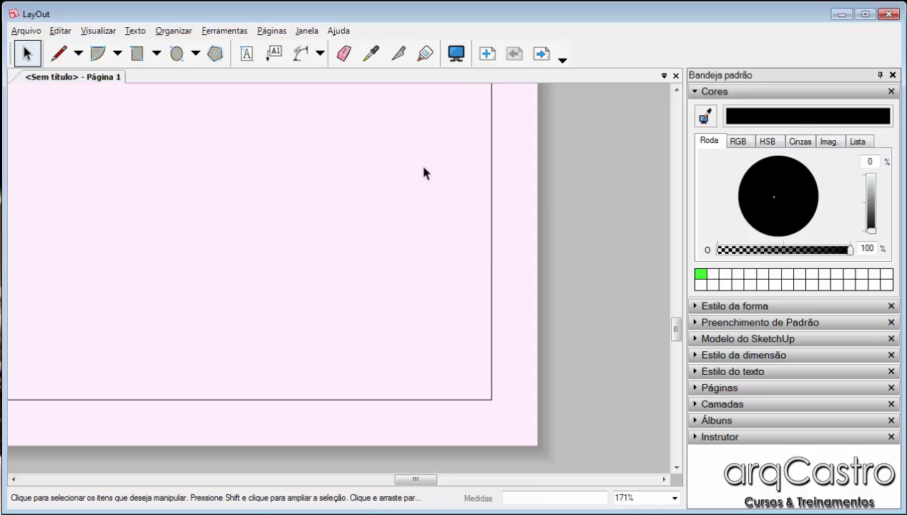
Set both the start and end arrows of the Line tool's shape style to none, keeping the solid stroke
{"action": "left_click", "coordinate": [64, 57]}
{"action": "left_click", "coordinate": [710, 91]}
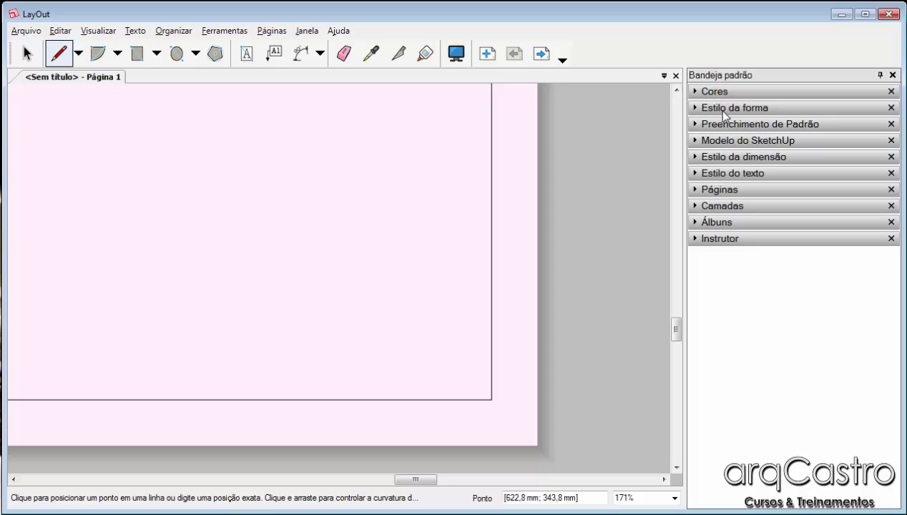
{"action": "left_click", "coordinate": [724, 108]}
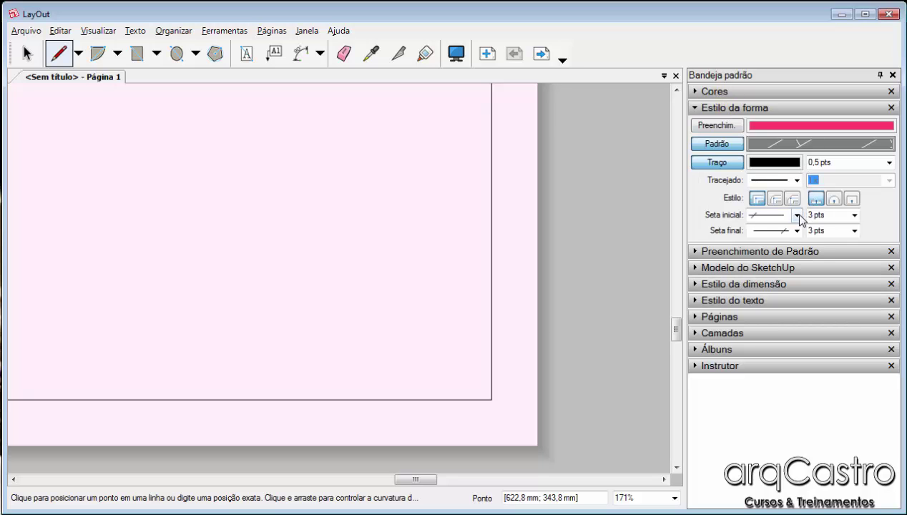
{"action": "left_click", "coordinate": [796, 180]}
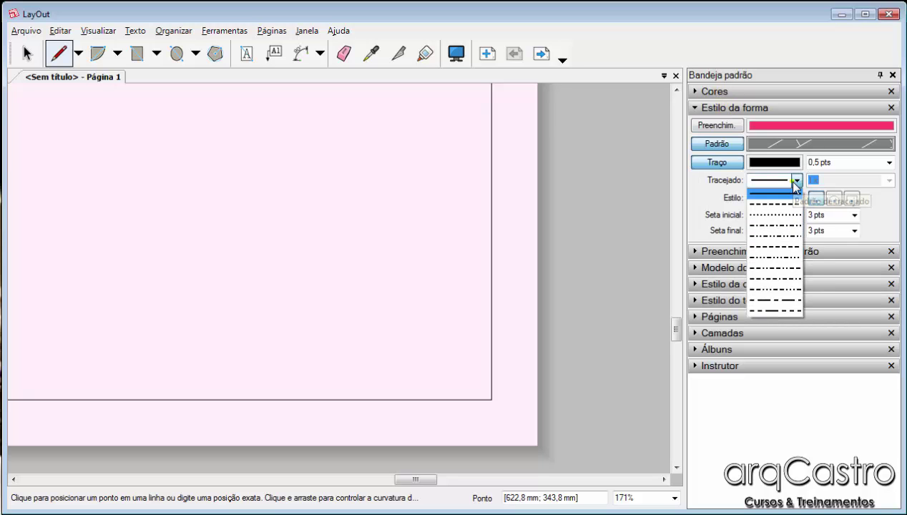
{"action": "left_click", "coordinate": [793, 182]}
{"action": "left_click", "coordinate": [795, 214]}
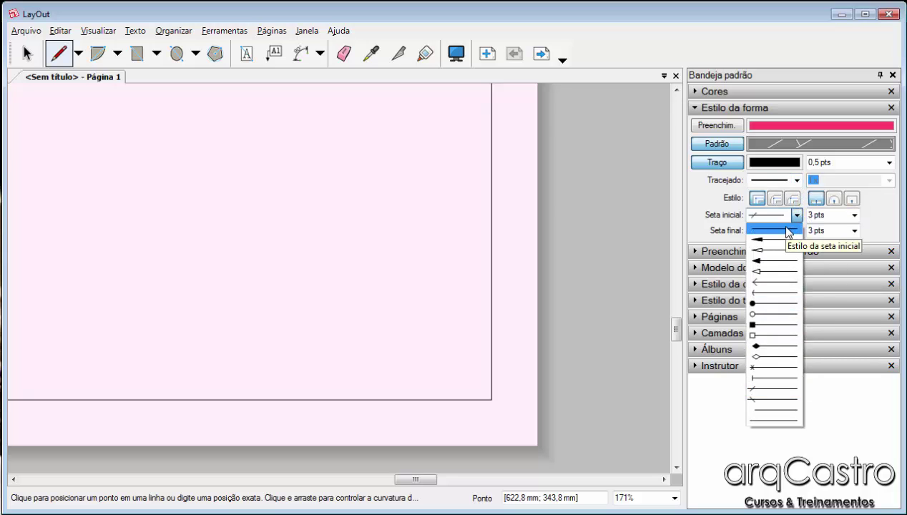
{"action": "left_click", "coordinate": [787, 229]}
{"action": "left_click", "coordinate": [796, 230]}
{"action": "left_click", "coordinate": [794, 232]}
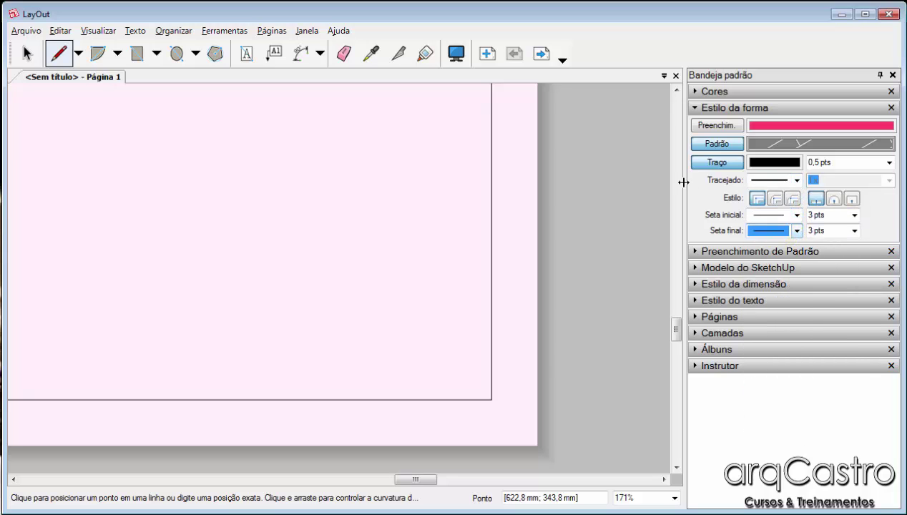
Draw a closed title block outline 178 mm wide and 50 mm high in the frame's lower-right corner with the Line tool
{"action": "left_click", "coordinate": [492, 399]}
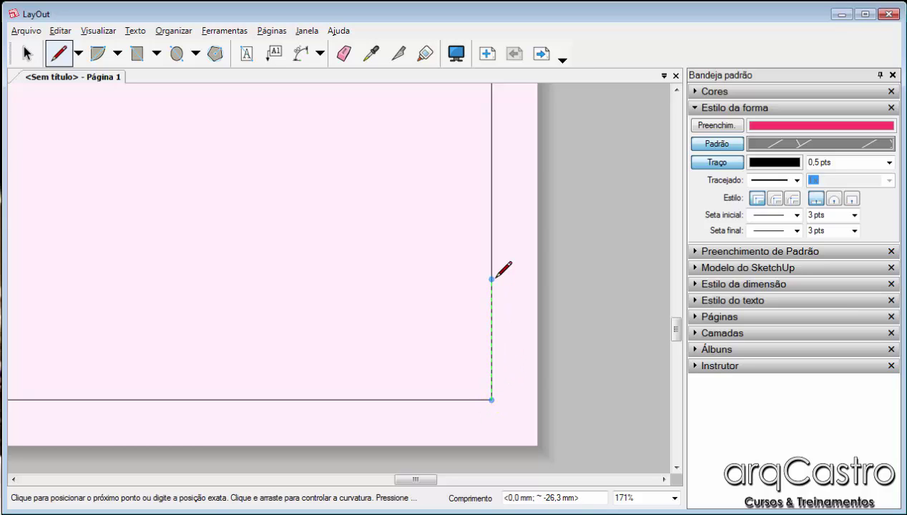
{"action": "type", "text": "50"}
{"action": "key", "text": "Return"}
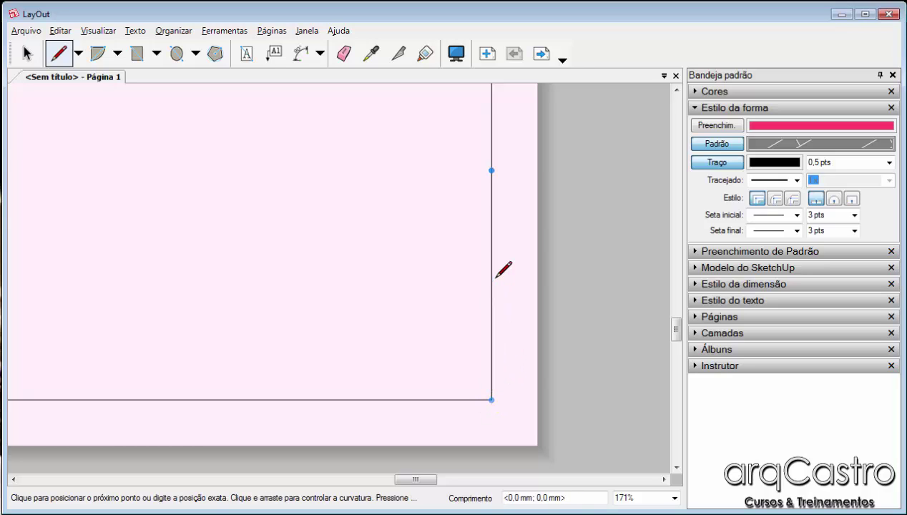
{"action": "type", "text": "178"}
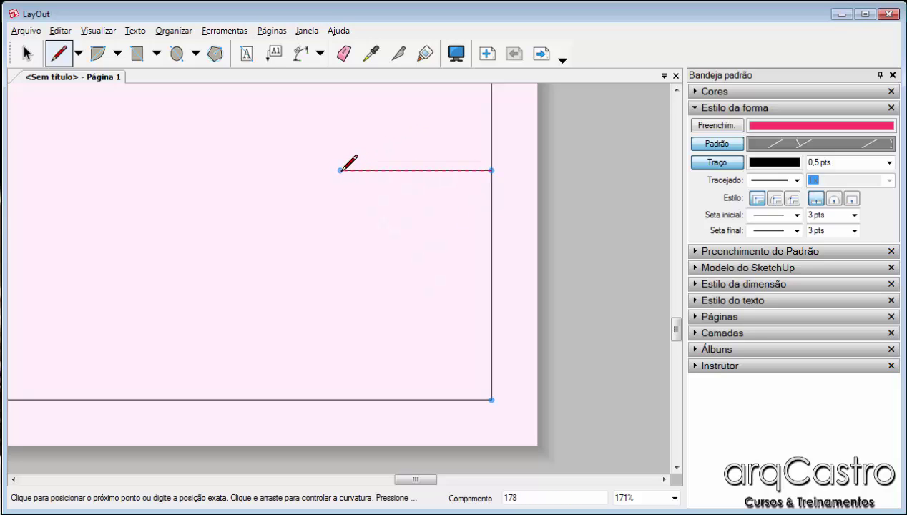
{"action": "key", "text": "Return"}
{"action": "scroll", "coordinate": [347, 163], "scroll_direction": "down", "scroll_amount": 4}
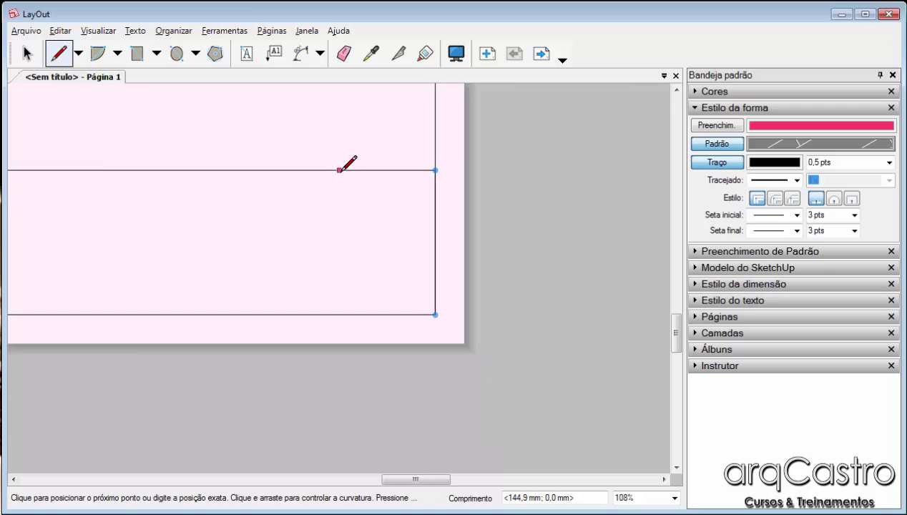
{"action": "left_click", "coordinate": [145, 318]}
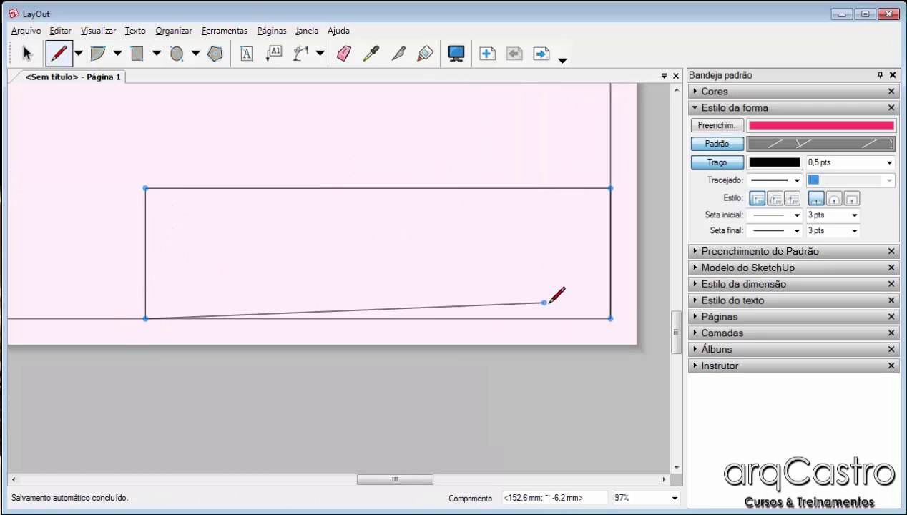
{"action": "left_click", "coordinate": [610, 318]}
{"action": "left_click", "coordinate": [26, 53]}
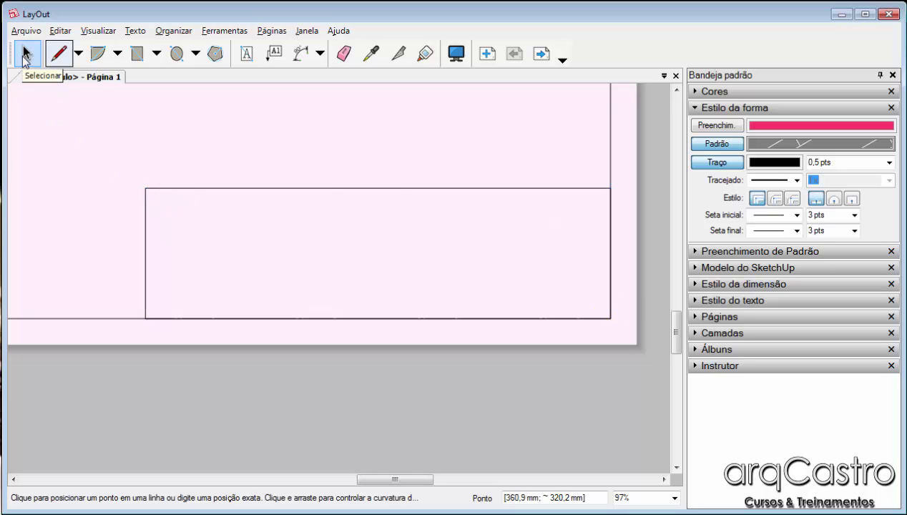
Examine the title block outline by selecting it as a single shape, and clear the selection
{"action": "scroll", "coordinate": [358, 275], "scroll_direction": "down", "scroll_amount": 3}
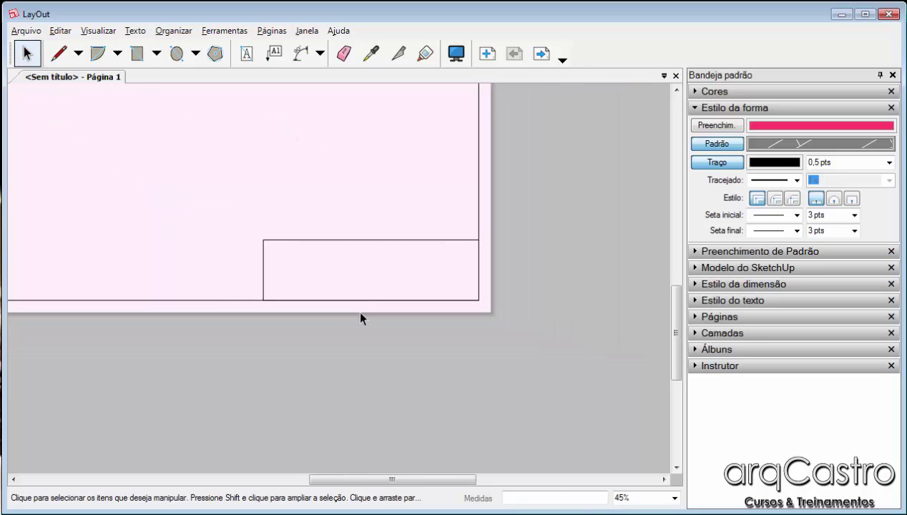
{"action": "middle_click_drag", "start_coordinate": [360, 316], "coordinate": [405, 390]}
{"action": "scroll", "coordinate": [372, 336], "scroll_direction": "up", "scroll_amount": 1}
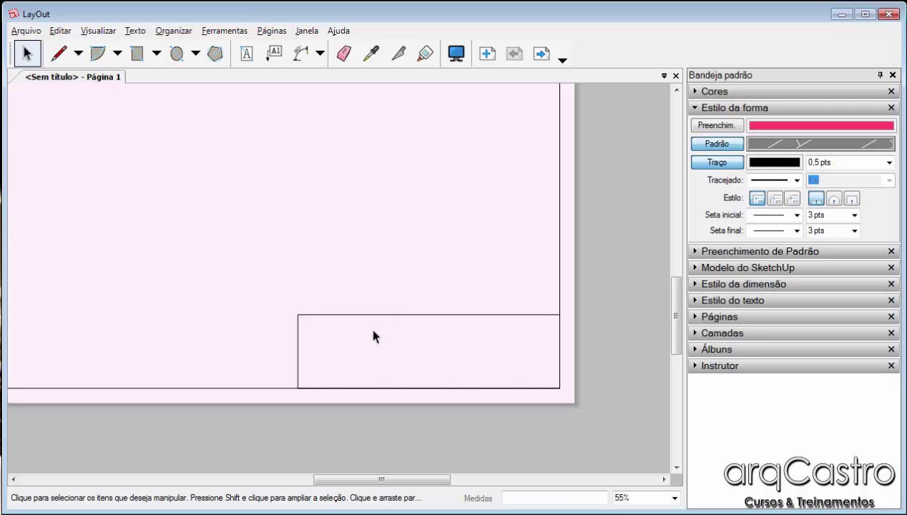
{"action": "scroll", "coordinate": [372, 334], "scroll_direction": "up", "scroll_amount": 3}
{"action": "middle_click_drag", "start_coordinate": [372, 334], "coordinate": [262, 264]}
{"action": "scroll", "coordinate": [263, 264], "scroll_direction": "up", "scroll_amount": 1}
{"action": "left_click", "coordinate": [279, 231]}
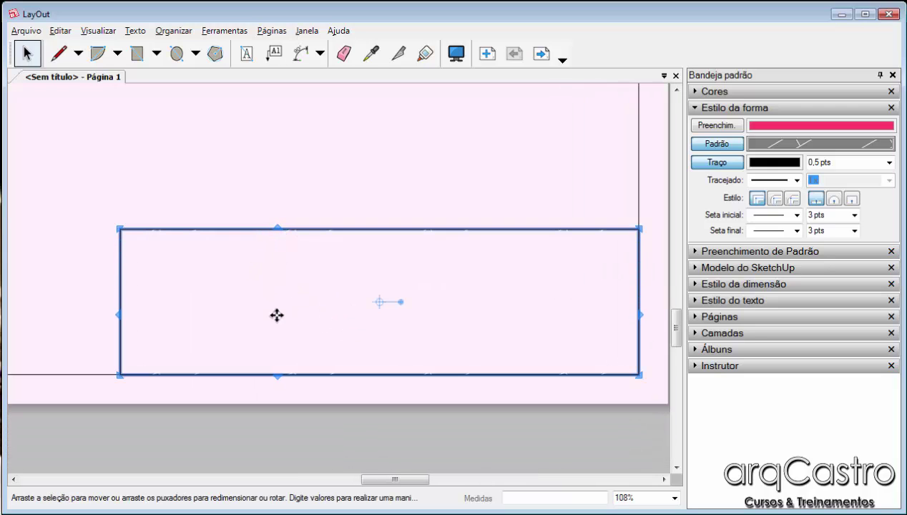
{"action": "left_click", "coordinate": [286, 168]}
Draw a horizontal divider across the full width of the title block, 10 mm below its upper edge, with the Line tool
{"action": "left_click", "coordinate": [58, 53]}
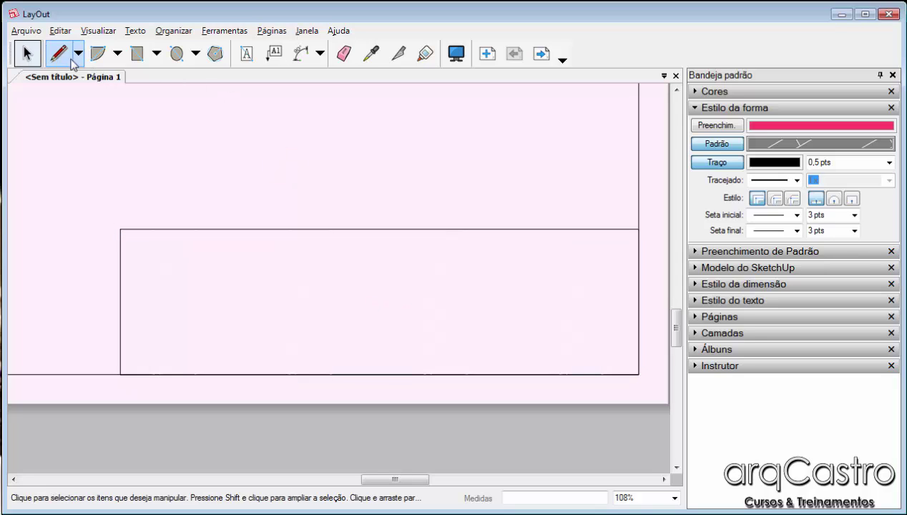
{"action": "scroll", "coordinate": [120, 229], "scroll_direction": "up", "scroll_amount": 1}
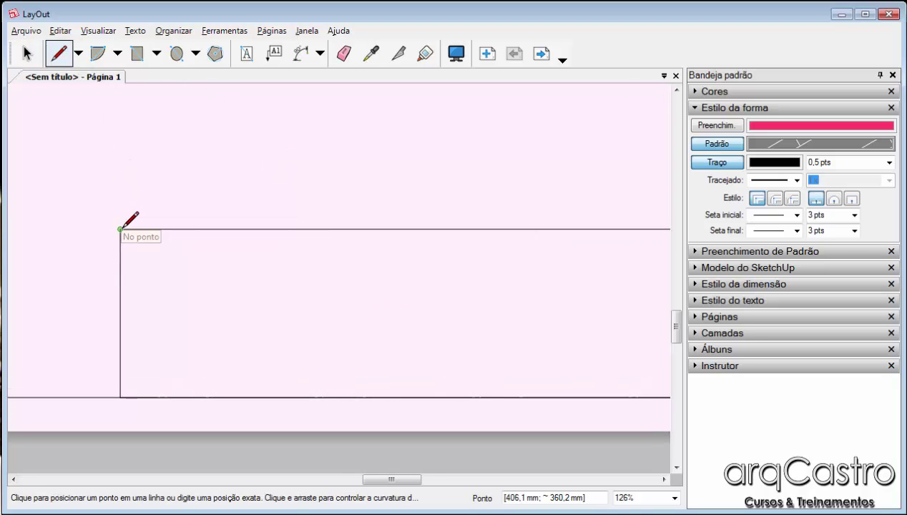
{"action": "left_click", "coordinate": [120, 229]}
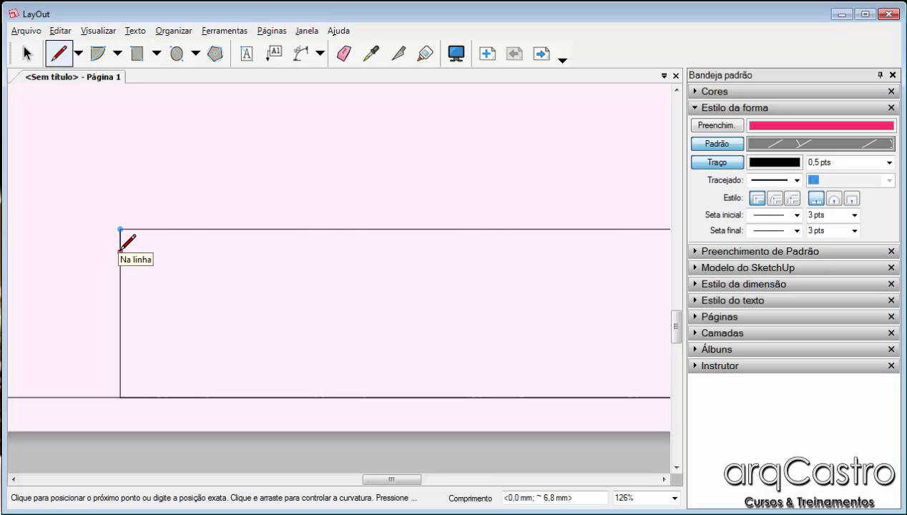
{"action": "type", "text": "10"}
{"action": "key", "text": "Return"}
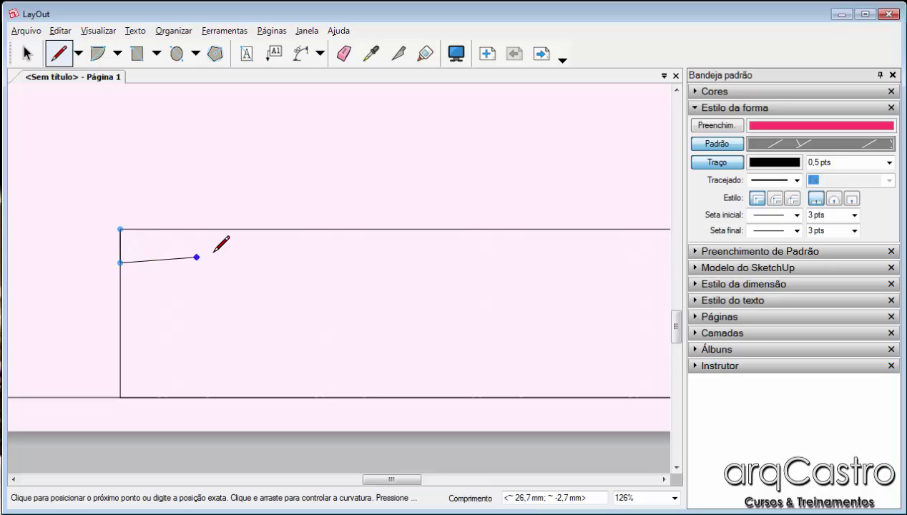
{"action": "scroll", "coordinate": [219, 247], "scroll_direction": "down", "scroll_amount": 2}
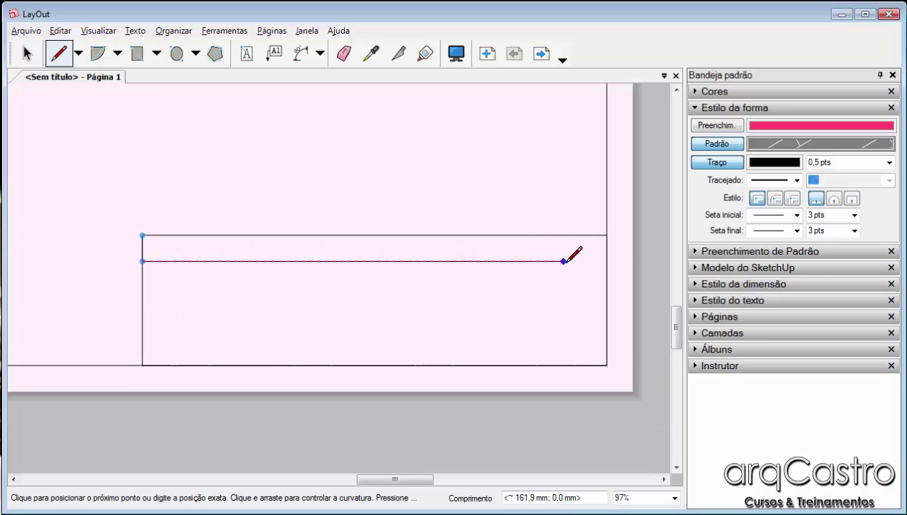
{"action": "left_click", "coordinate": [607, 261]}
{"action": "left_click", "coordinate": [606, 261]}
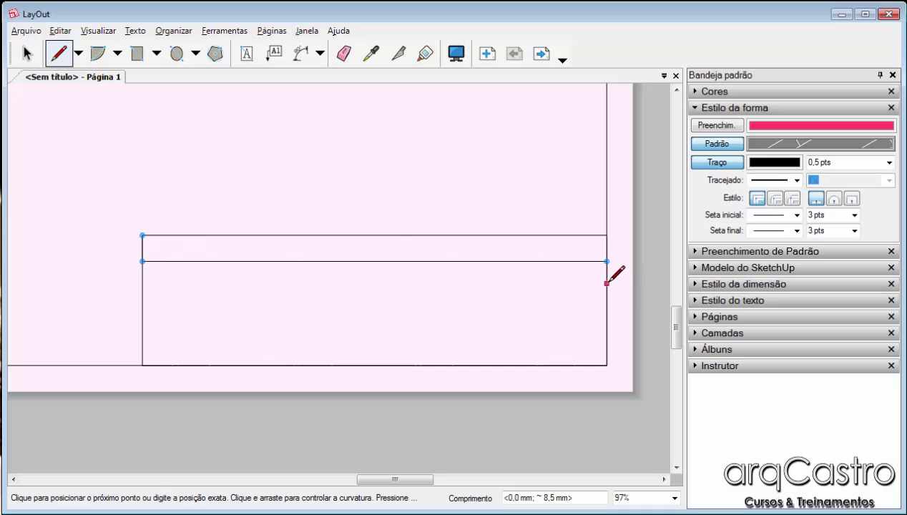
Continue the line with two more full-width dividers in the title block, each 10 mm below the previous one
{"action": "type", "text": "10"}
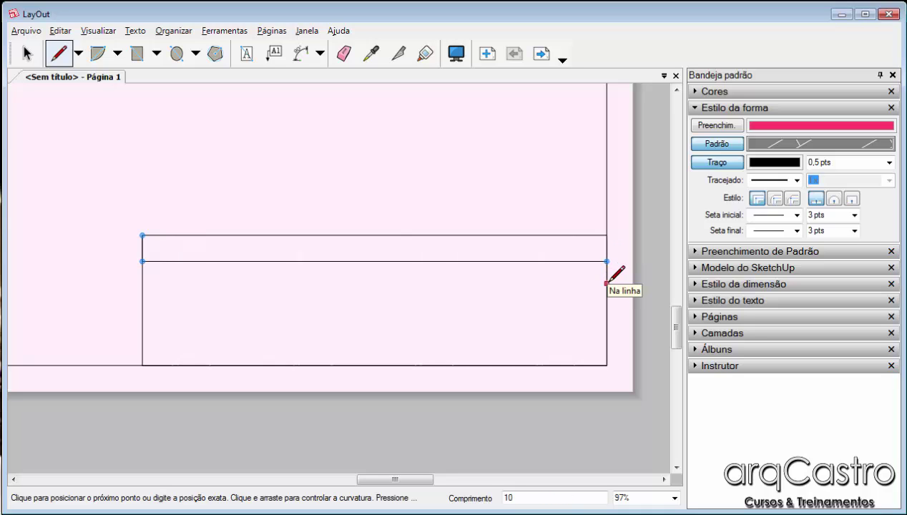
{"action": "key", "text": "Return"}
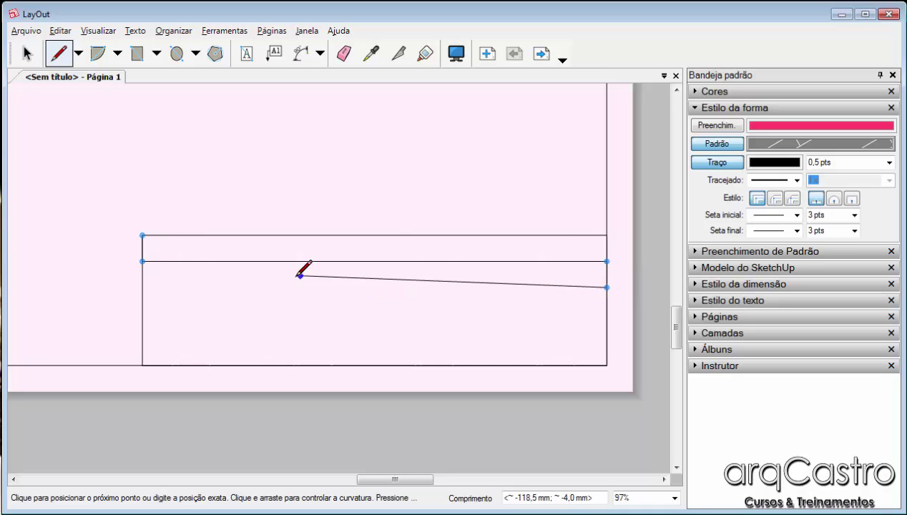
{"action": "left_click", "coordinate": [143, 287]}
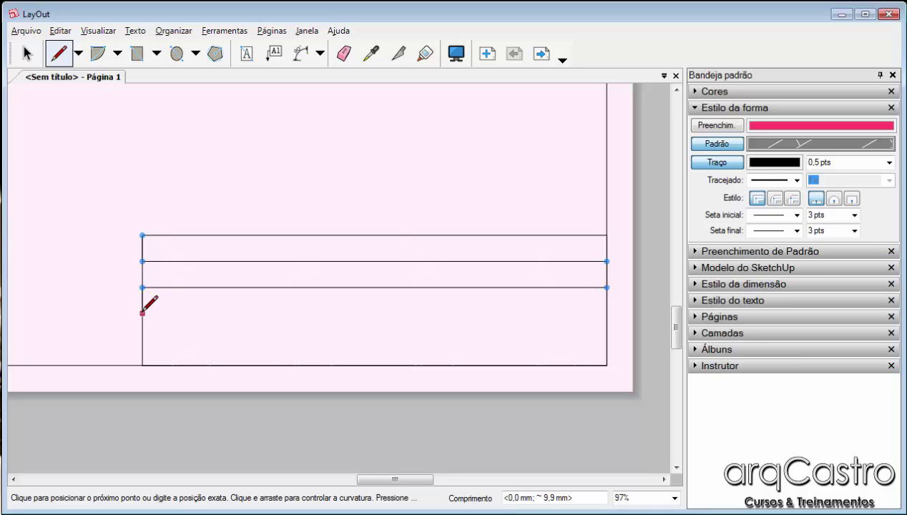
{"action": "type", "text": "10"}
{"action": "key", "text": "Return"}
{"action": "left_click", "coordinate": [607, 314]}
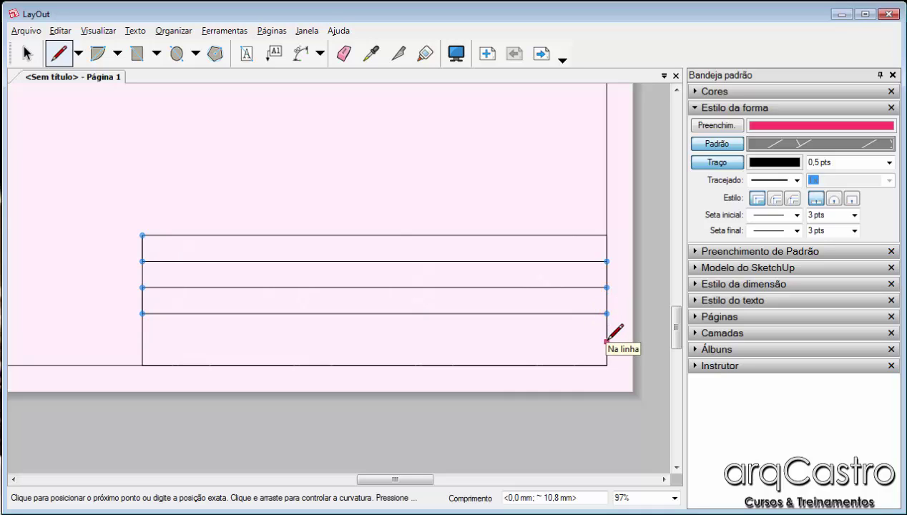
Add a fourth full-width divider 10 mm below the third in the title block, and end the line
{"action": "type", "text": "10"}
{"action": "key", "text": "Return"}
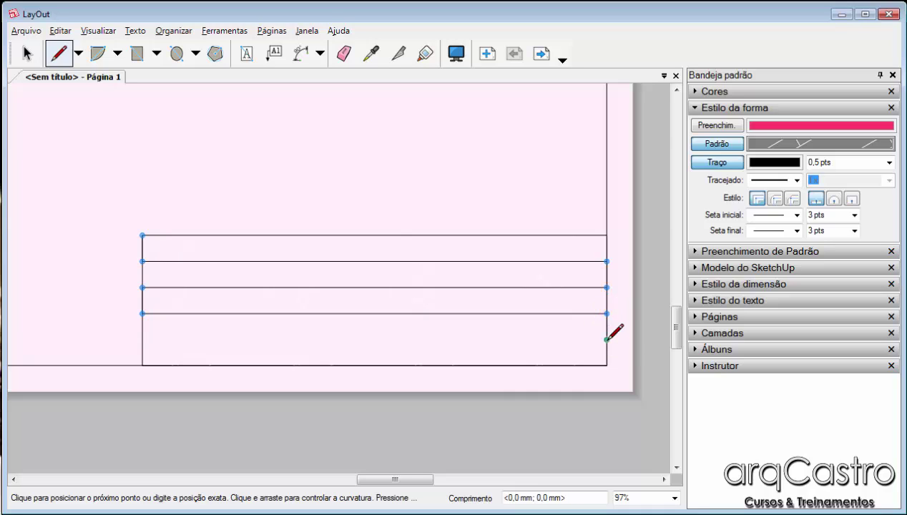
{"action": "left_click", "coordinate": [143, 339]}
{"action": "left_click", "coordinate": [155, 91]}
{"action": "left_click", "coordinate": [27, 57]}
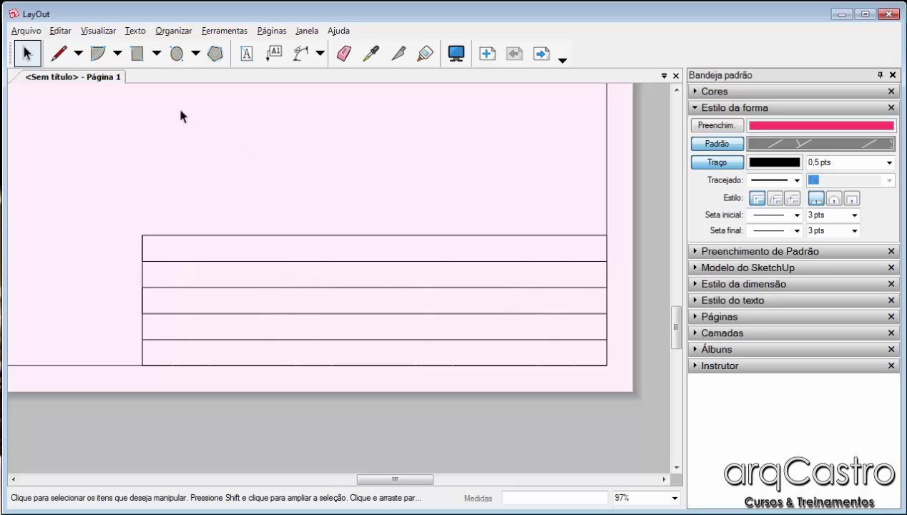
Set the Rectangle tool's shape style to a very pale pink solid fill and turn off its pattern
{"action": "left_click", "coordinate": [137, 53]}
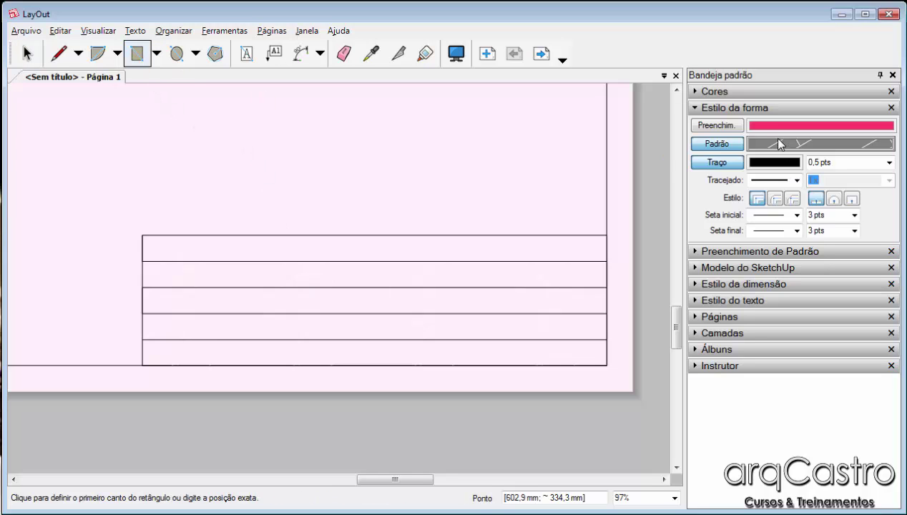
{"action": "left_click", "coordinate": [754, 127]}
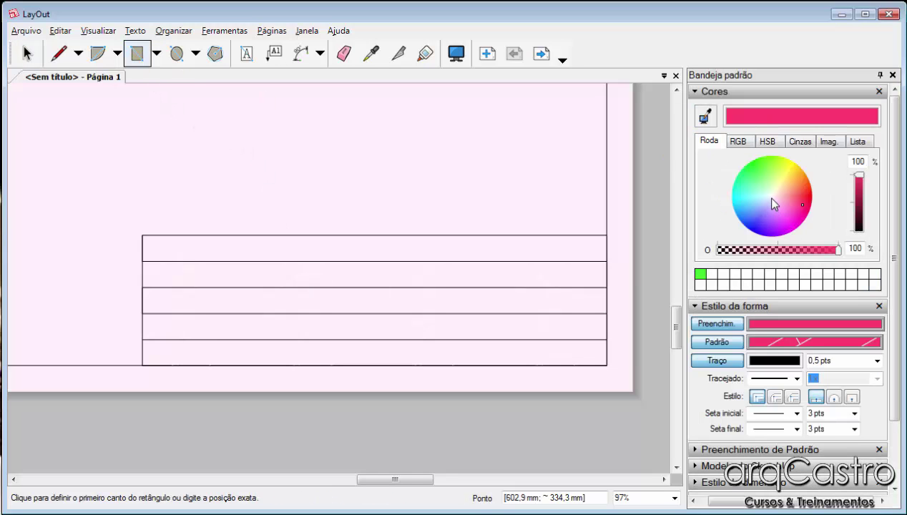
{"action": "left_click", "coordinate": [774, 197]}
{"action": "left_click", "coordinate": [773, 196]}
{"action": "left_click", "coordinate": [775, 196]}
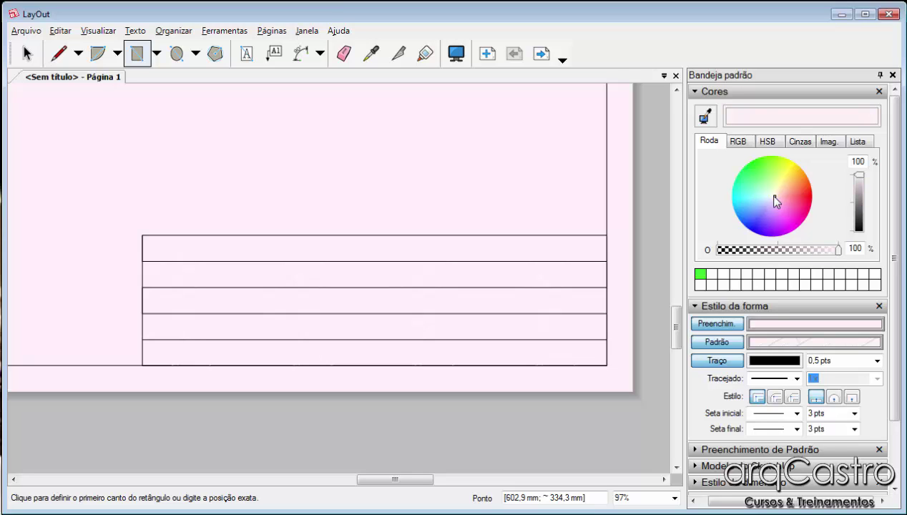
{"action": "left_click", "coordinate": [719, 93]}
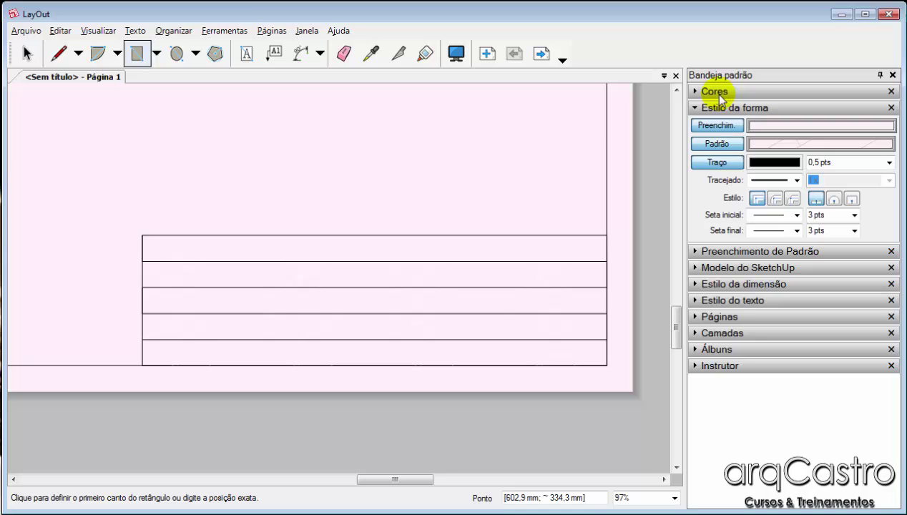
{"action": "left_click", "coordinate": [740, 145]}
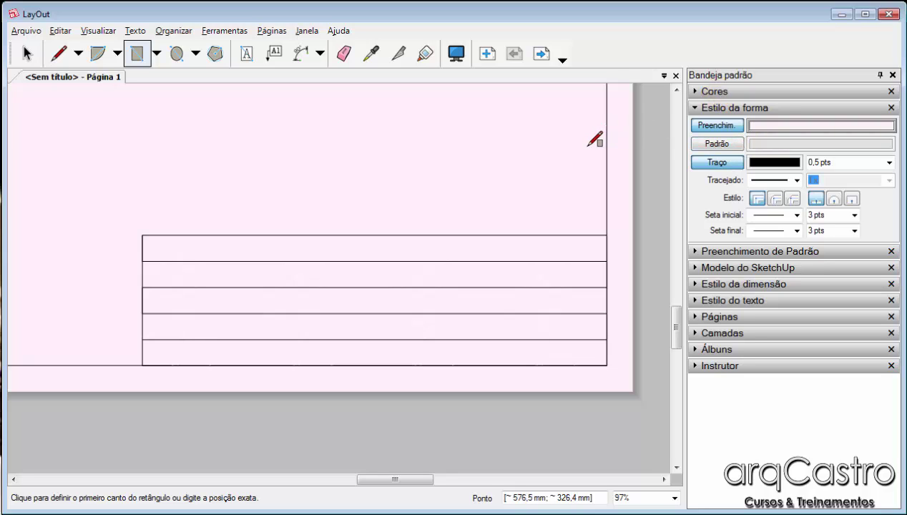
Draw a filled 70 by 30 mm rectangle from the title block's upper-left corner over its first three rows
{"action": "left_click", "coordinate": [143, 234]}
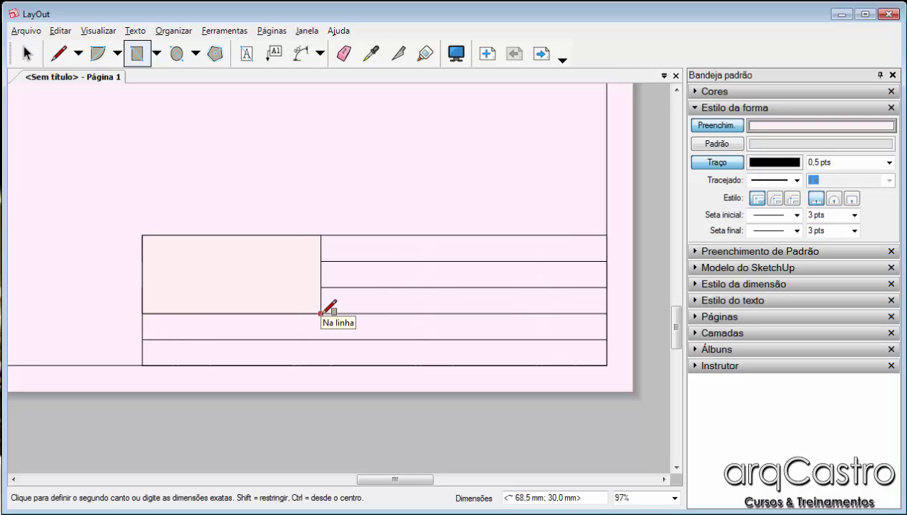
{"action": "type", "text": "70;30"}
{"action": "key", "text": "Return"}
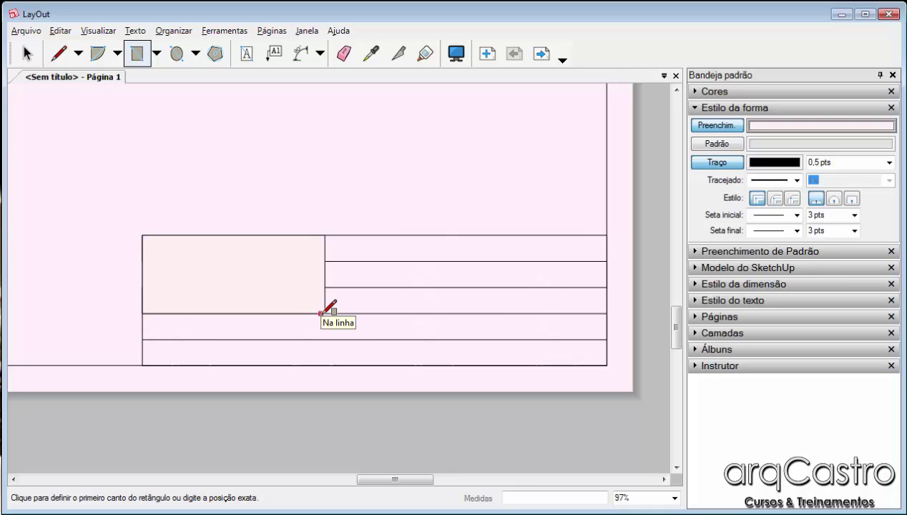
{"action": "left_click", "coordinate": [27, 53]}
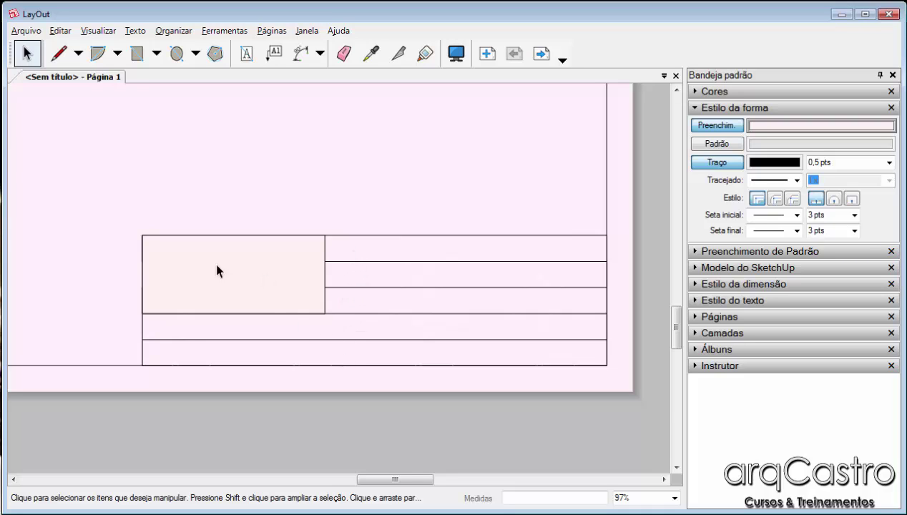
Insert the image "Logo principal (2)" from a subfolder of the DVD folder in the Imagens library
{"action": "scroll", "coordinate": [150, 280], "scroll_direction": "up", "scroll_amount": 2}
{"action": "scroll", "coordinate": [269, 259], "scroll_direction": "up", "scroll_amount": 3}
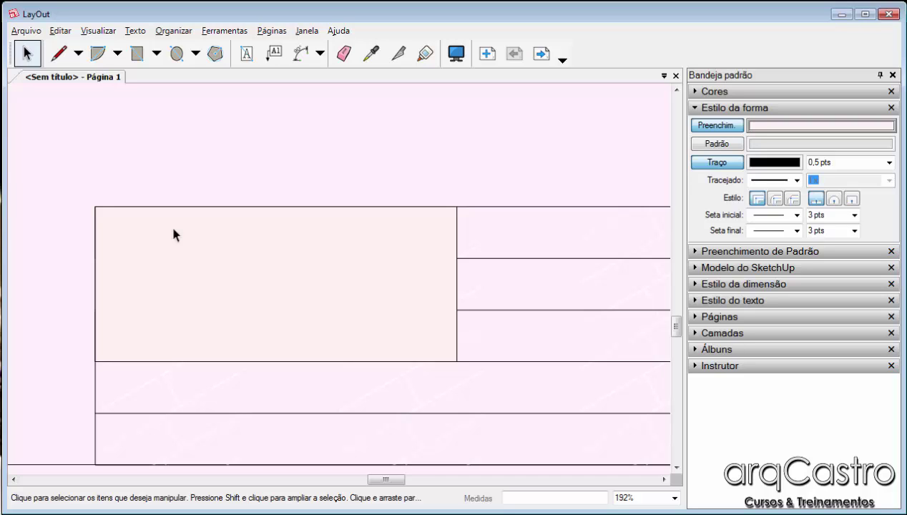
{"action": "left_click", "coordinate": [26, 30]}
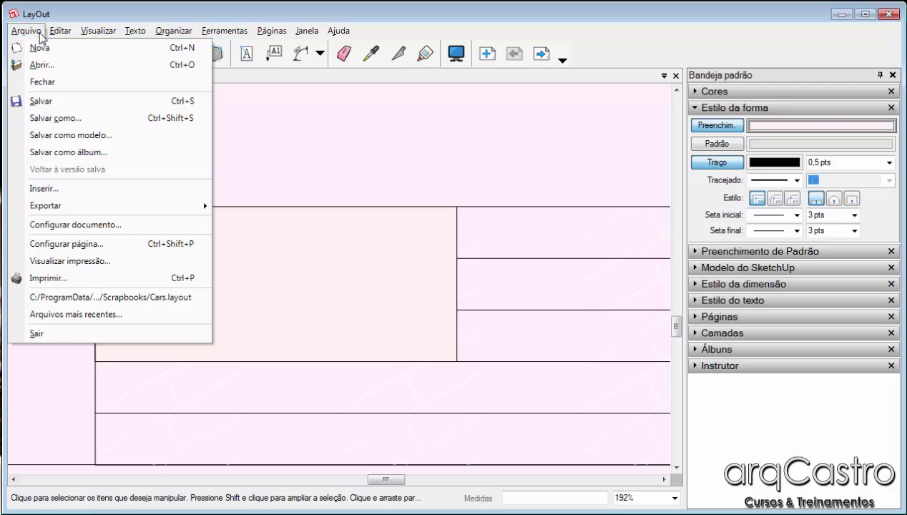
{"action": "left_click", "coordinate": [63, 188]}
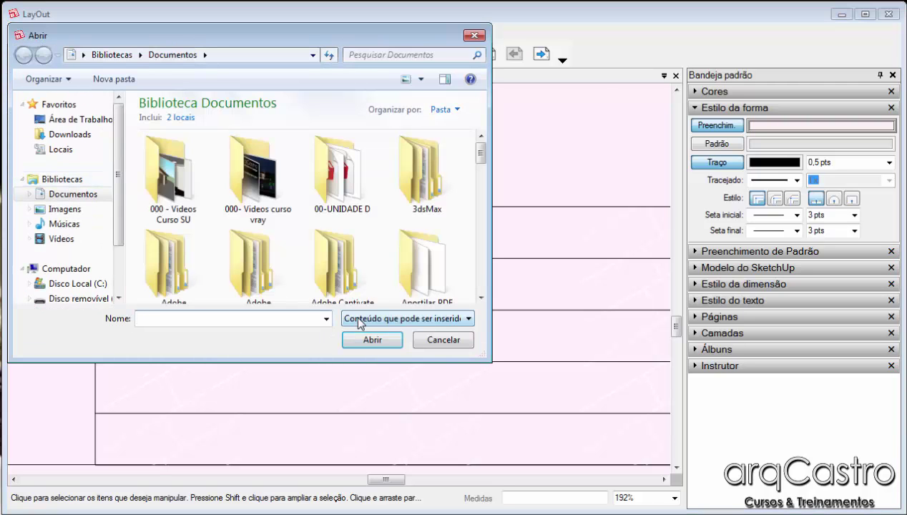
{"action": "left_click", "coordinate": [360, 322]}
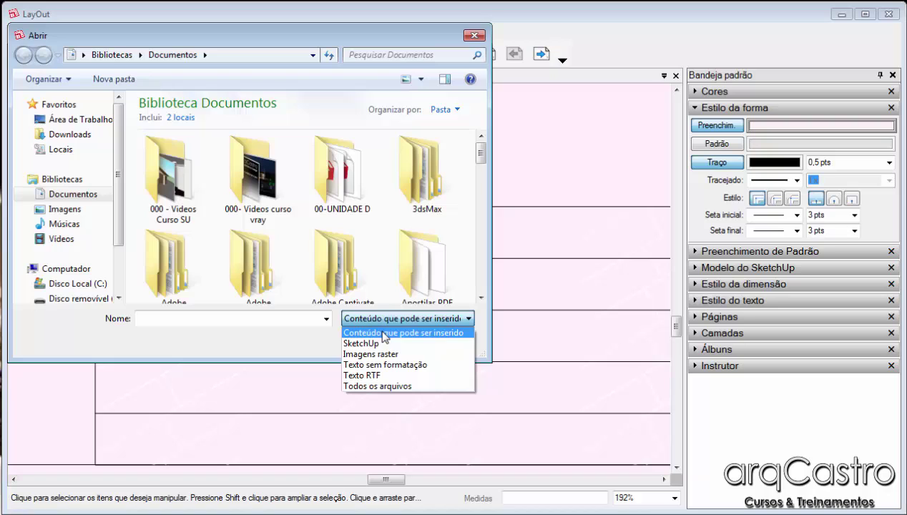
{"action": "left_click", "coordinate": [384, 337]}
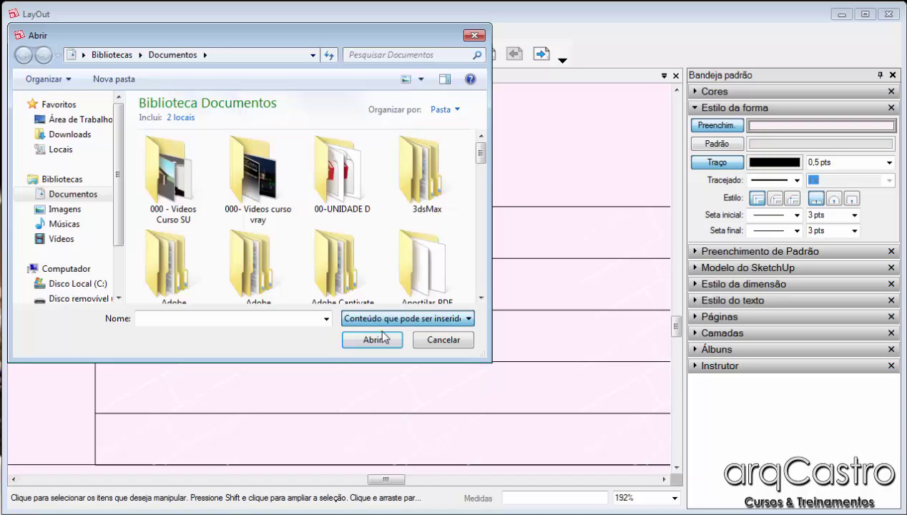
{"action": "left_click", "coordinate": [53, 213]}
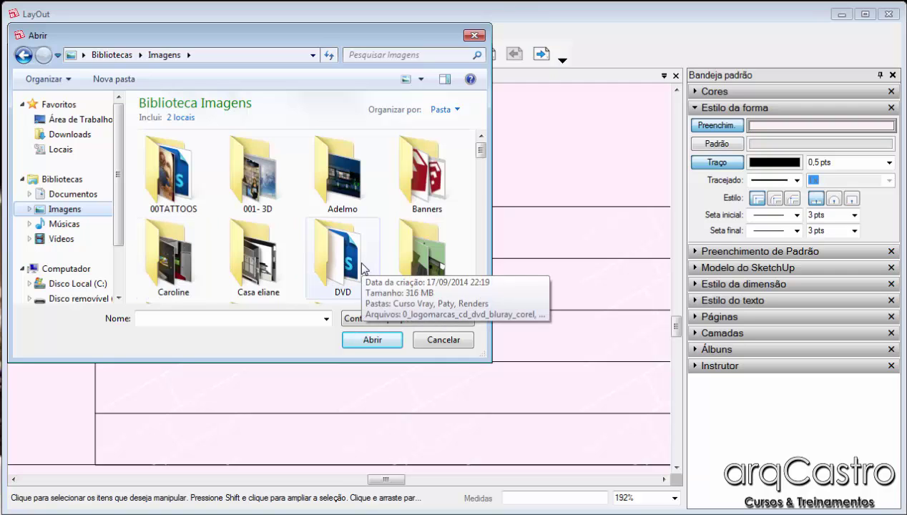
{"action": "double_click", "coordinate": [361, 266]}
{"action": "double_click", "coordinate": [263, 200]}
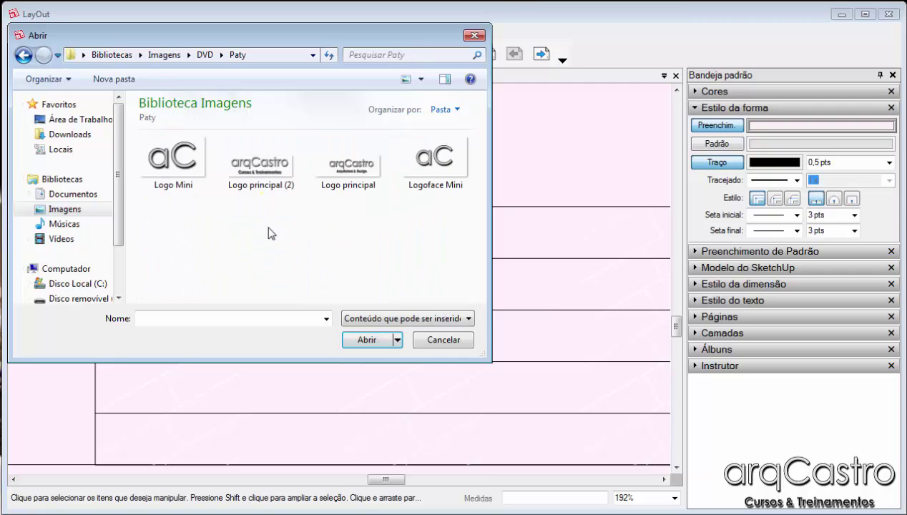
{"action": "left_click", "coordinate": [252, 163]}
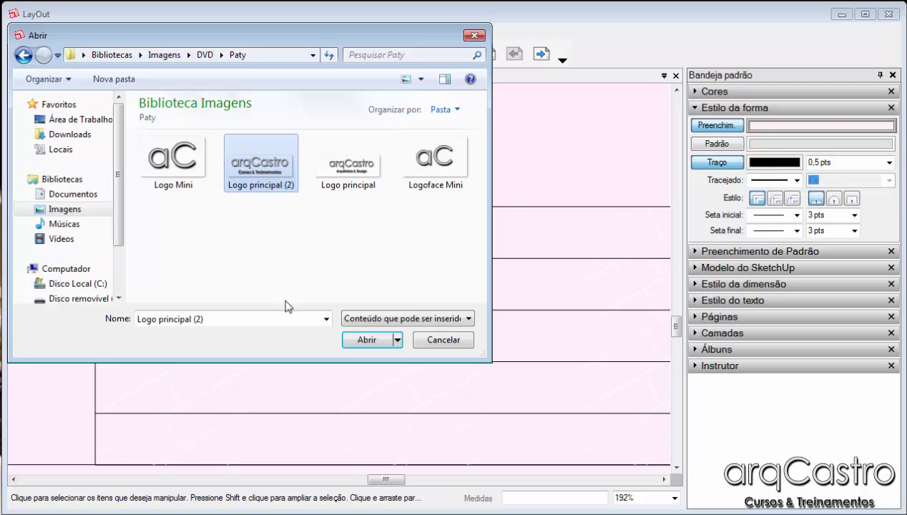
{"action": "left_click", "coordinate": [367, 339]}
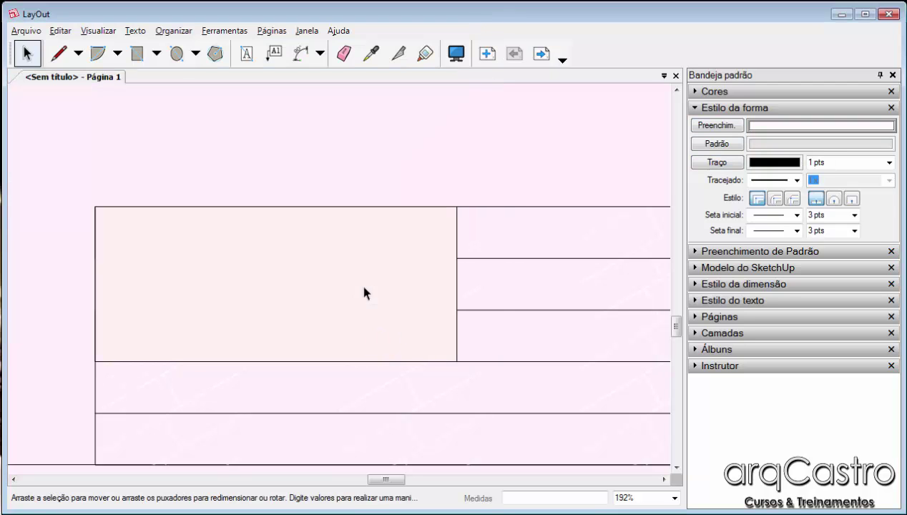
Move the inserted logo into the filled rectangle at the title block's upper left
{"action": "scroll", "coordinate": [355, 233], "scroll_direction": "down", "scroll_amount": 2}
{"action": "scroll", "coordinate": [354, 233], "scroll_direction": "down", "scroll_amount": 8}
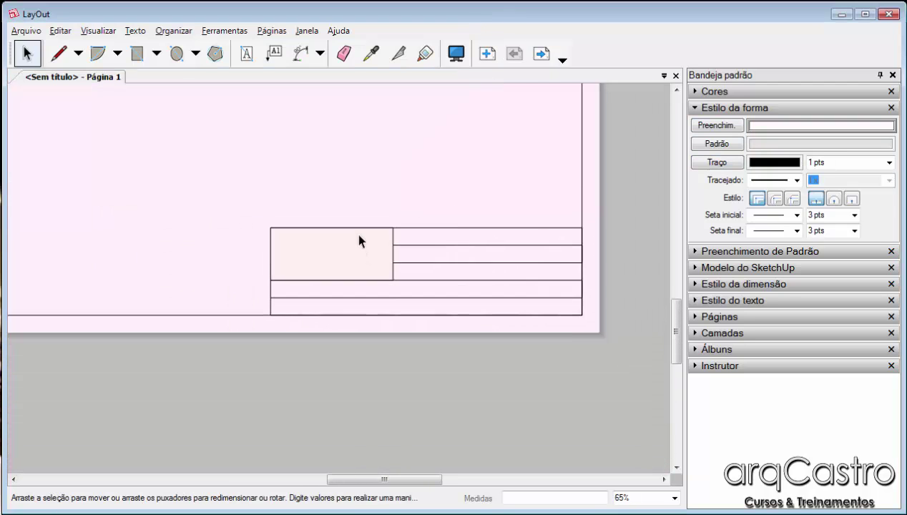
{"action": "scroll", "coordinate": [276, 127], "scroll_direction": "up", "scroll_amount": 3}
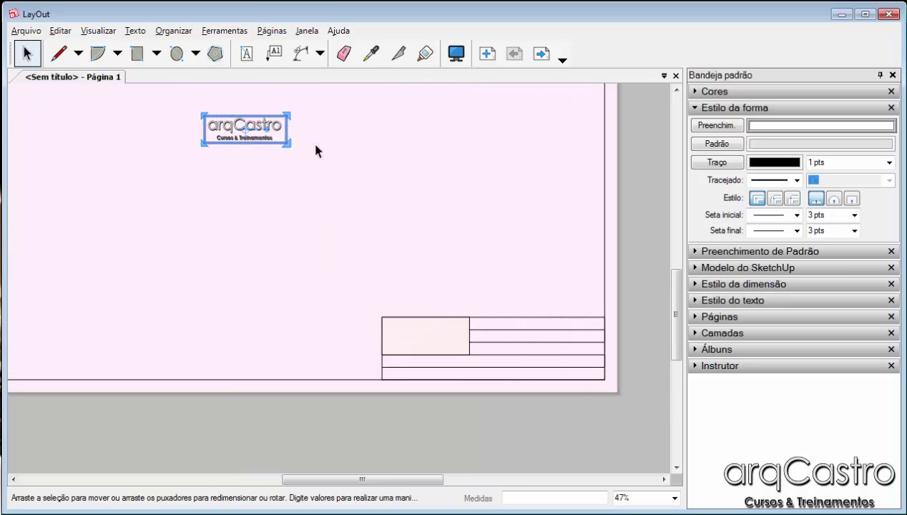
{"action": "left_click_drag", "start_coordinate": [274, 126], "coordinate": [451, 330]}
Reposition and enlarge the logo to span the full width of the filled rectangle, and clear the selection
{"action": "scroll", "coordinate": [448, 331], "scroll_direction": "up", "scroll_amount": 5}
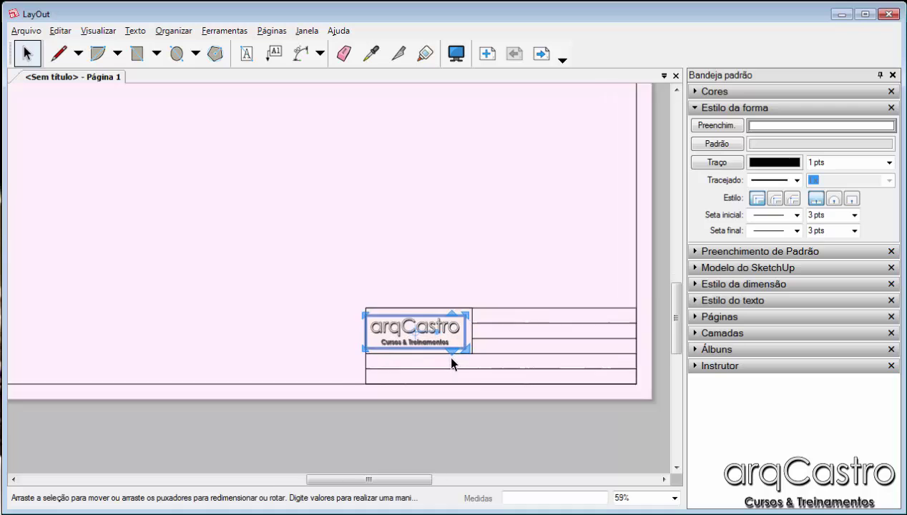
{"action": "scroll", "coordinate": [447, 332], "scroll_direction": "up", "scroll_amount": 2}
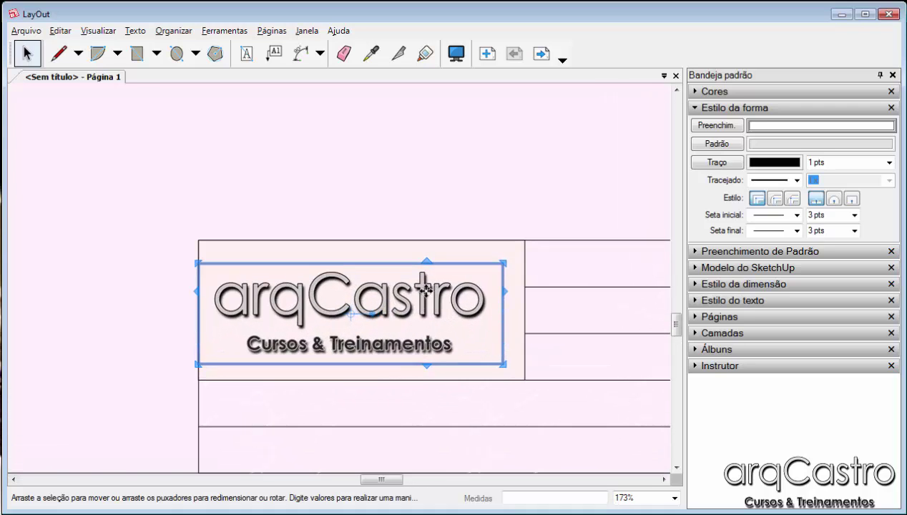
{"action": "mouse_move", "coordinate": [426, 291]}
{"action": "left_mouse_down"}
{"action": "mouse_move", "coordinate": [451, 287]}
{"action": "mouse_move", "coordinate": [433, 284]}
{"action": "left_mouse_up"}
{"action": "left_click_drag", "start_coordinate": [514, 259], "coordinate": [526, 255]}
{"action": "left_click_drag", "start_coordinate": [207, 360], "coordinate": [195, 360]}
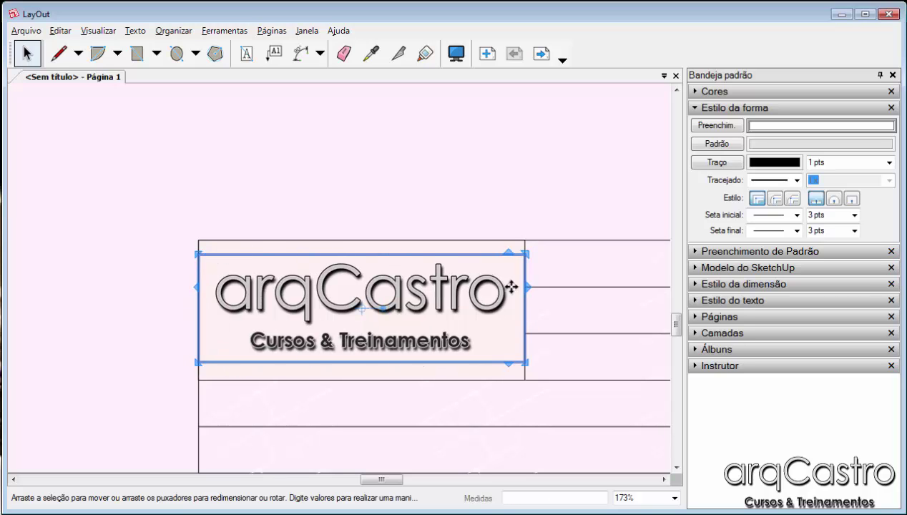
{"action": "left_click", "coordinate": [324, 204]}
{"action": "scroll", "coordinate": [299, 146], "scroll_direction": "down", "scroll_amount": 1}
{"action": "scroll", "coordinate": [297, 144], "scroll_direction": "down", "scroll_amount": 2}
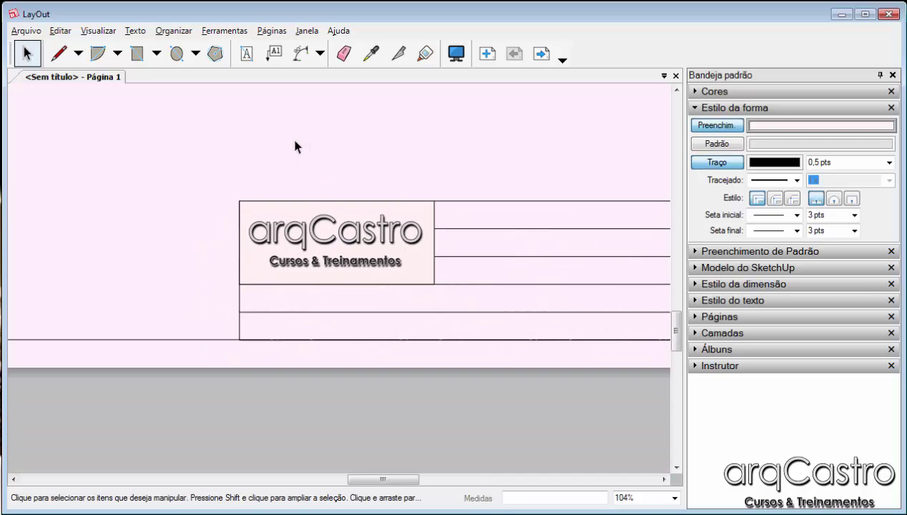
Set the default text style to black Verdana, Normal weight, at 14 pt
{"action": "scroll", "coordinate": [445, 186], "scroll_direction": "up", "scroll_amount": 2}
{"action": "scroll", "coordinate": [451, 189], "scroll_direction": "up", "scroll_amount": 2}
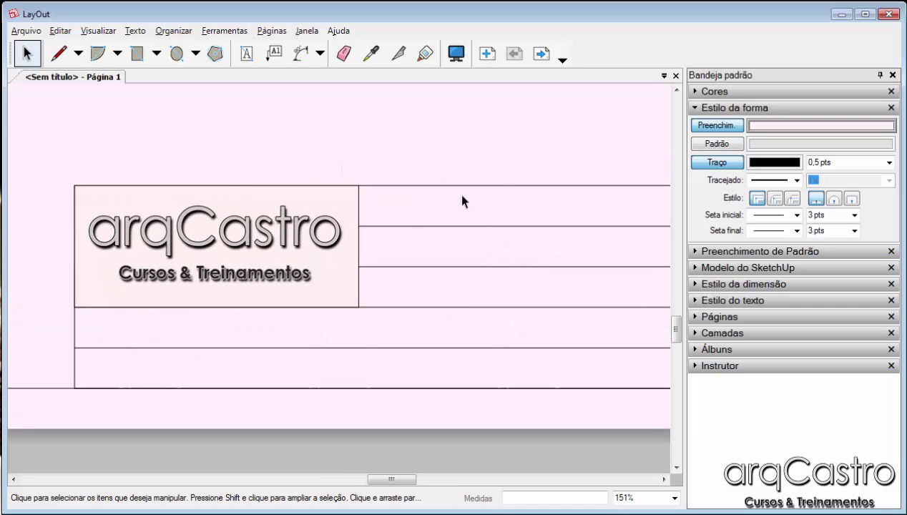
{"action": "scroll", "coordinate": [215, 371], "scroll_direction": "down", "scroll_amount": 3}
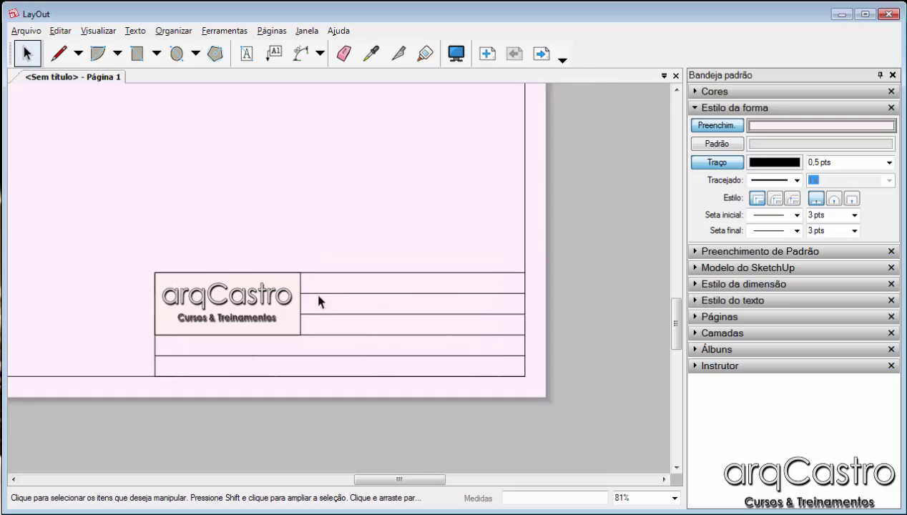
{"action": "scroll", "coordinate": [384, 253], "scroll_direction": "up", "scroll_amount": 3}
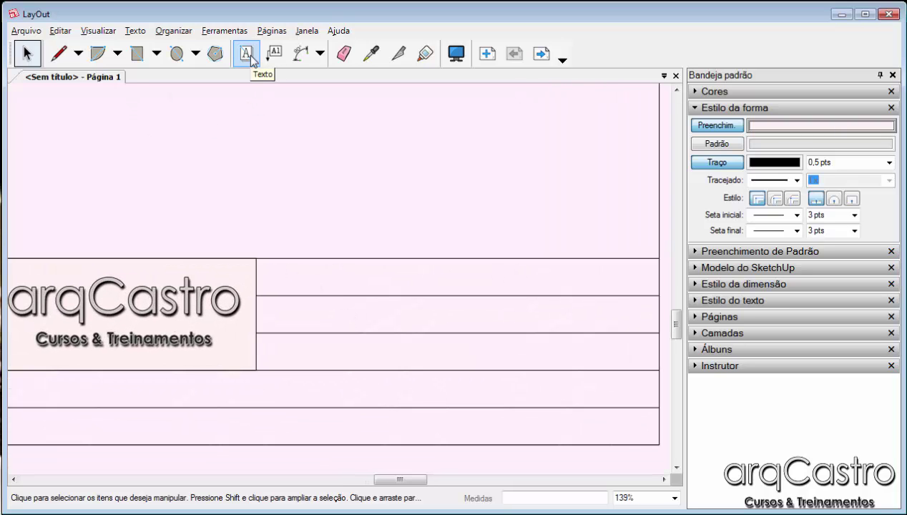
{"action": "left_click", "coordinate": [695, 108]}
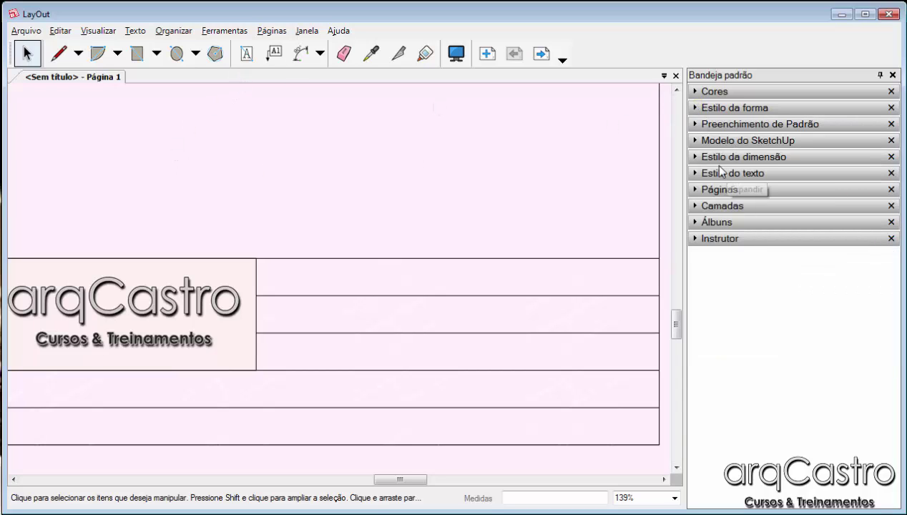
{"action": "left_click", "coordinate": [696, 173]}
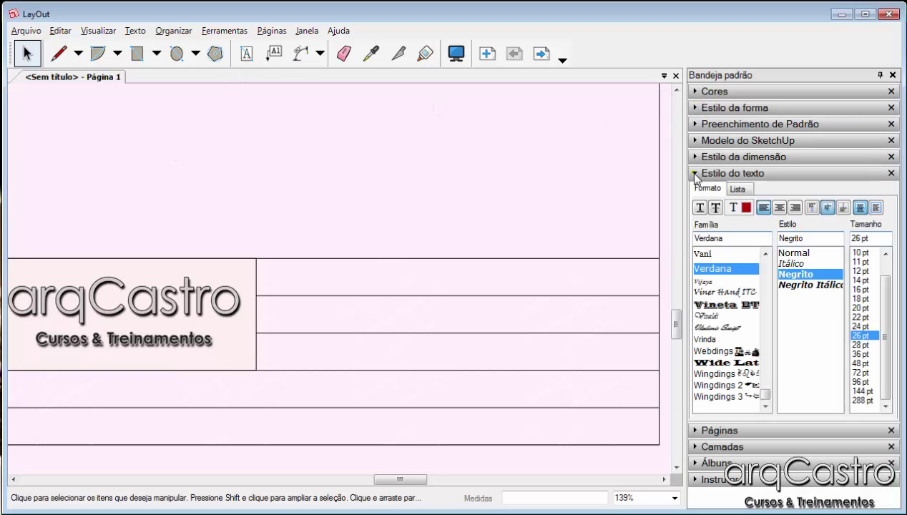
{"action": "left_click", "coordinate": [744, 205]}
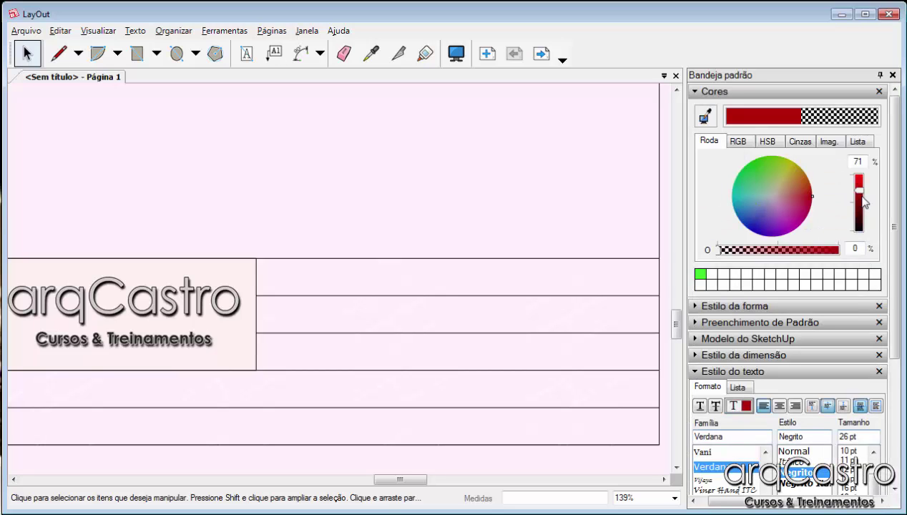
{"action": "left_click_drag", "start_coordinate": [862, 197], "coordinate": [864, 235]}
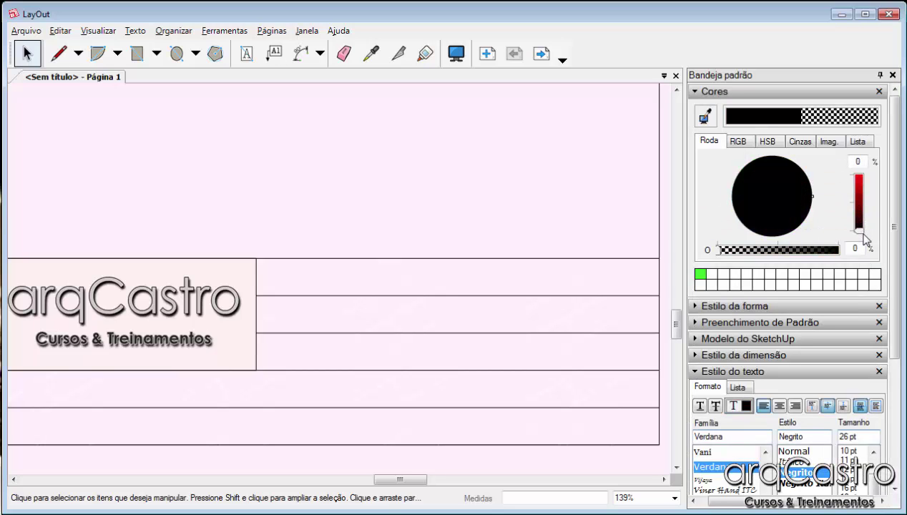
{"action": "left_click", "coordinate": [694, 92]}
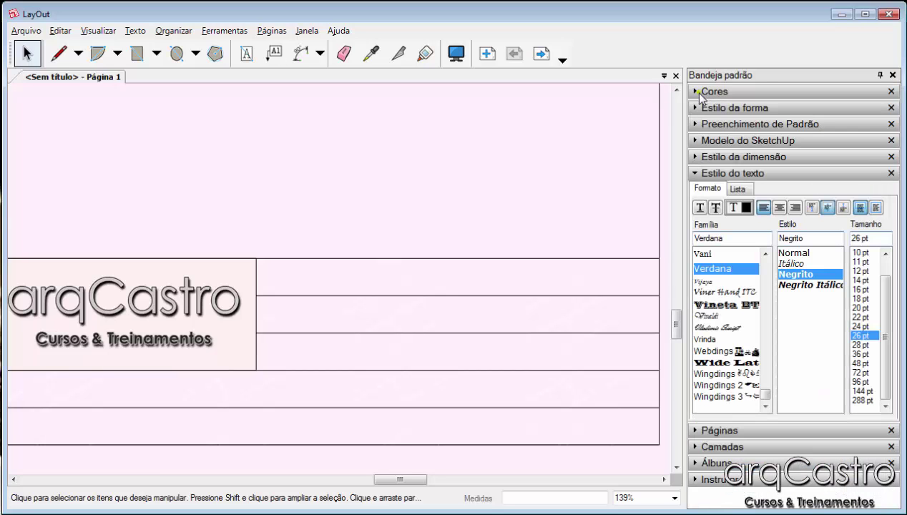
{"action": "left_click", "coordinate": [861, 280]}
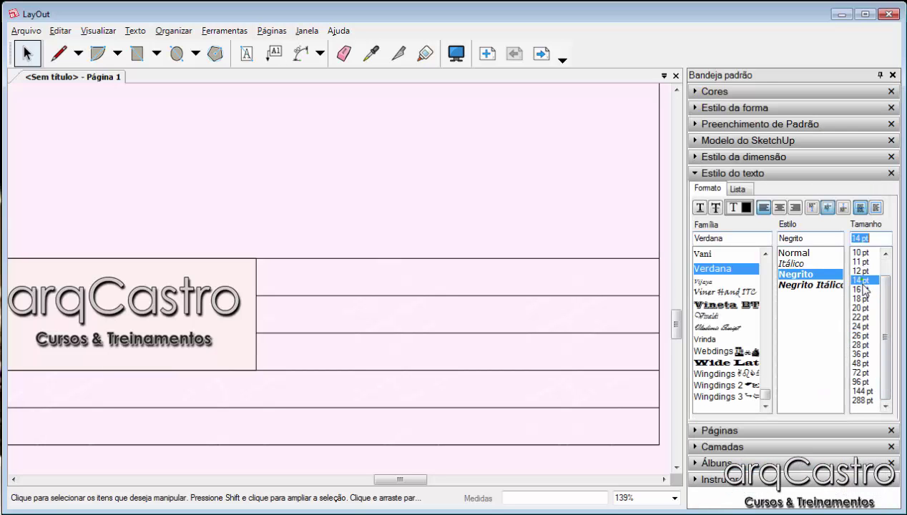
{"action": "left_click", "coordinate": [796, 254]}
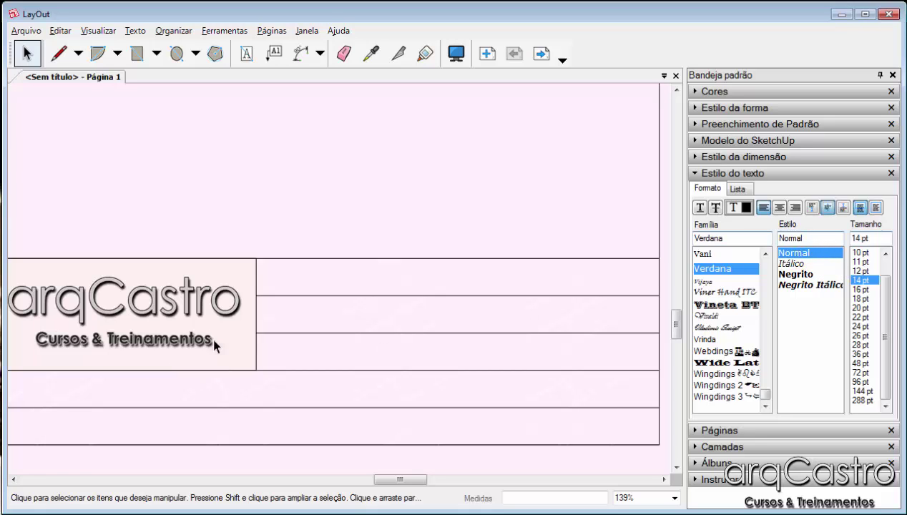
Add a text label in the title block's first row beside the logo, reading "NOME:" followed by the author's full name
{"action": "left_click", "coordinate": [246, 53]}
{"action": "left_click", "coordinate": [272, 277]}
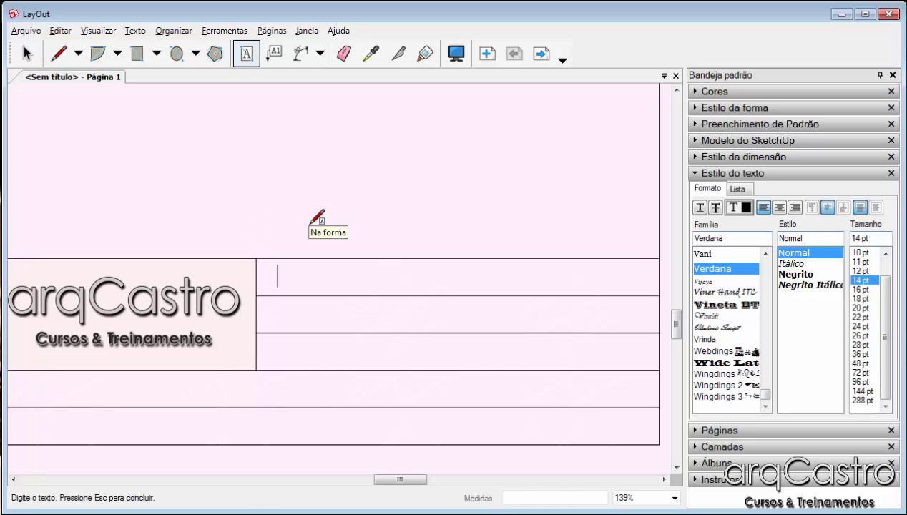
{"action": "type", "text": "NOME"}
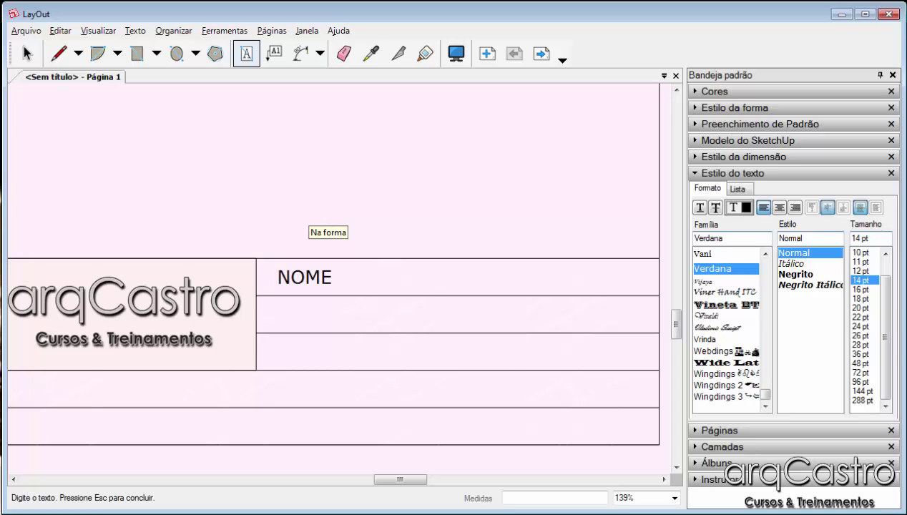
{"action": "type", "text": ": Patrí"}
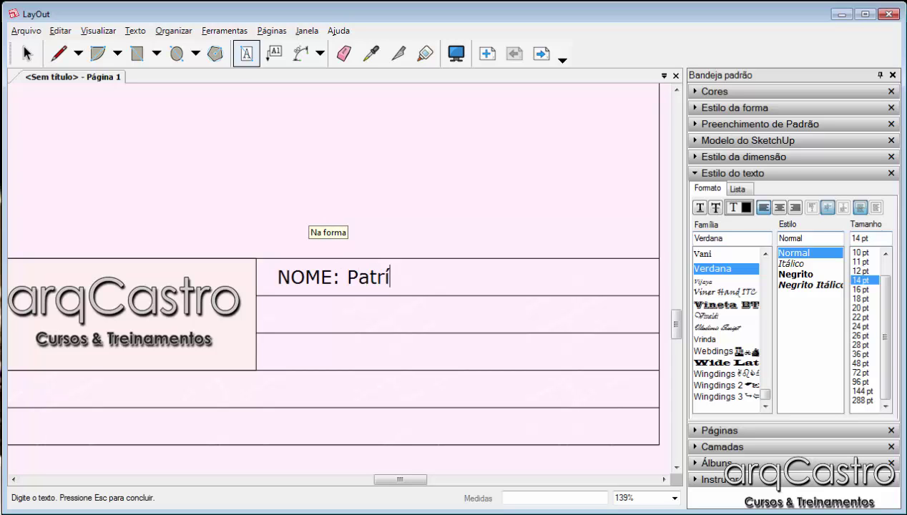
{"action": "type", "text": "cia Cas"}
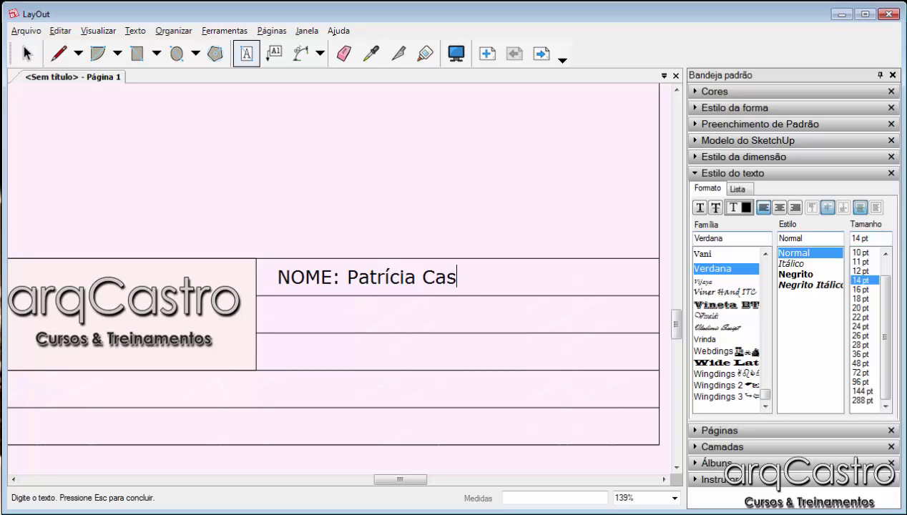
{"action": "type", "text": "tro"}
{"action": "left_click", "coordinate": [27, 53]}
Replace the text in the row beside the top of the logo with "Projeto: Curso SketchUp"
{"action": "scroll", "coordinate": [494, 287], "scroll_direction": "down", "scroll_amount": 2}
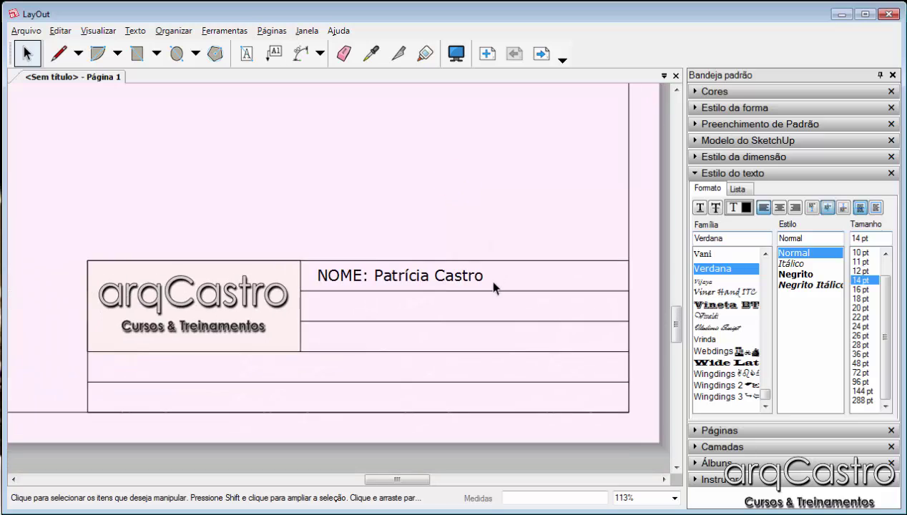
{"action": "scroll", "coordinate": [493, 286], "scroll_direction": "down", "scroll_amount": 1}
{"action": "scroll", "coordinate": [439, 303], "scroll_direction": "up", "scroll_amount": 2}
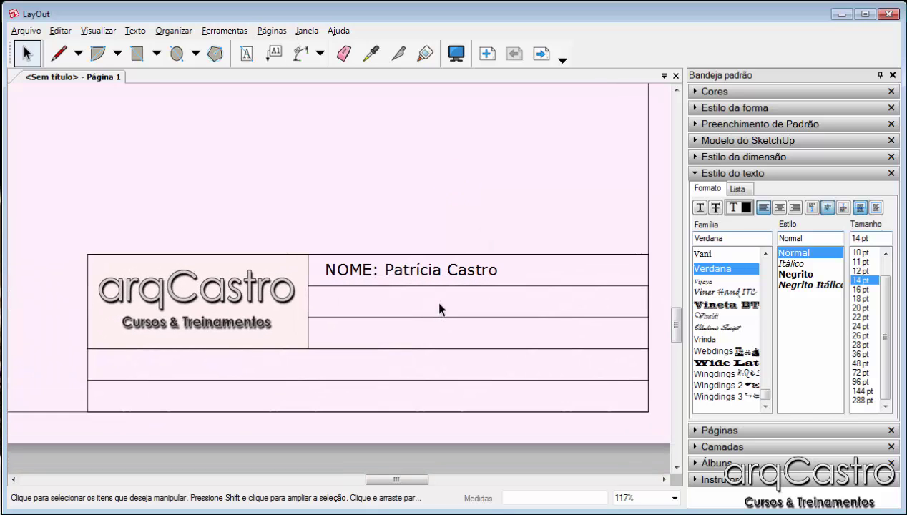
{"action": "scroll", "coordinate": [440, 308], "scroll_direction": "up", "scroll_amount": 1}
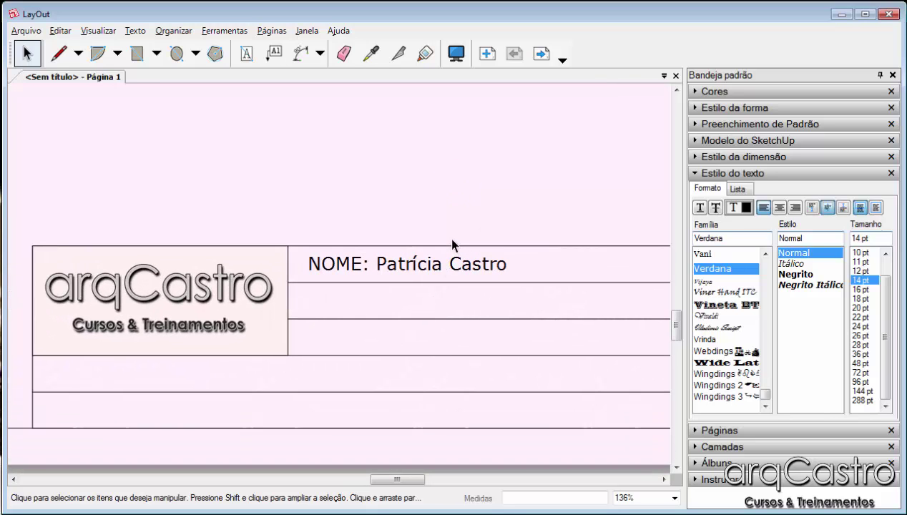
{"action": "double_click", "coordinate": [455, 264]}
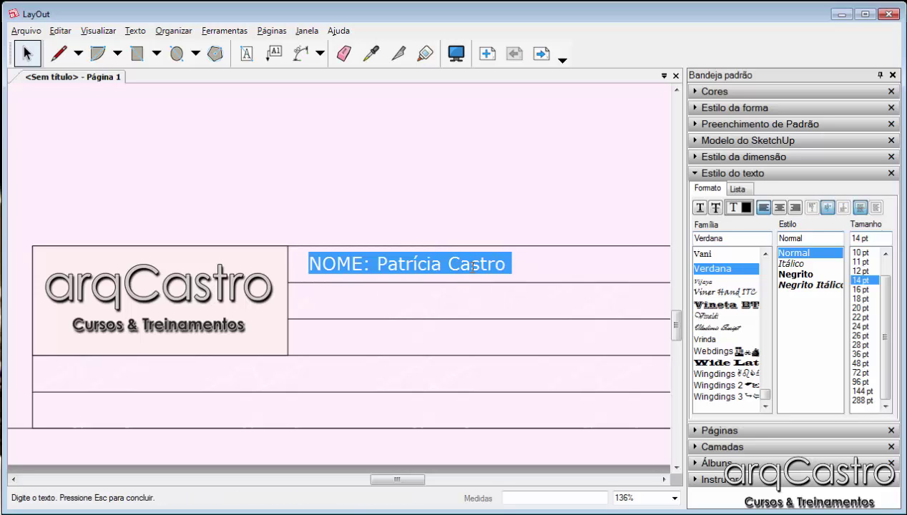
{"action": "type", "text": "Pr"}
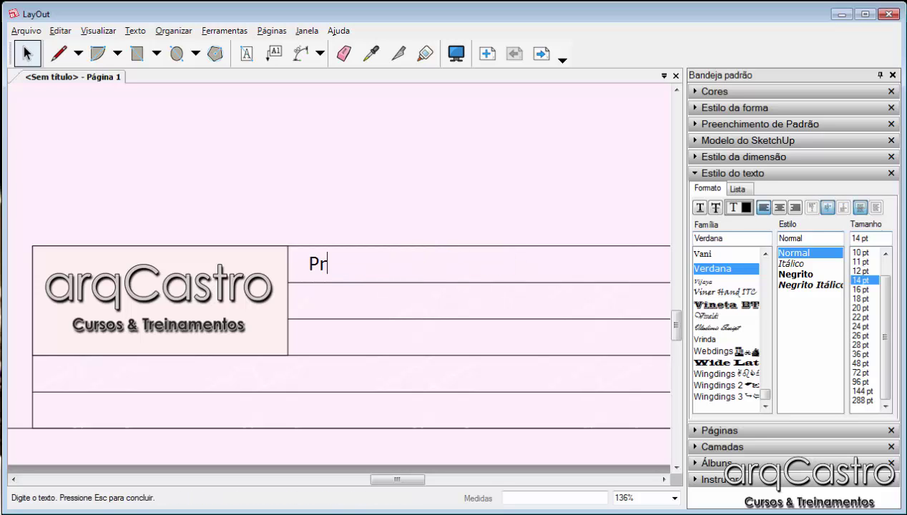
{"action": "type", "text": "ojeto: Curso "}
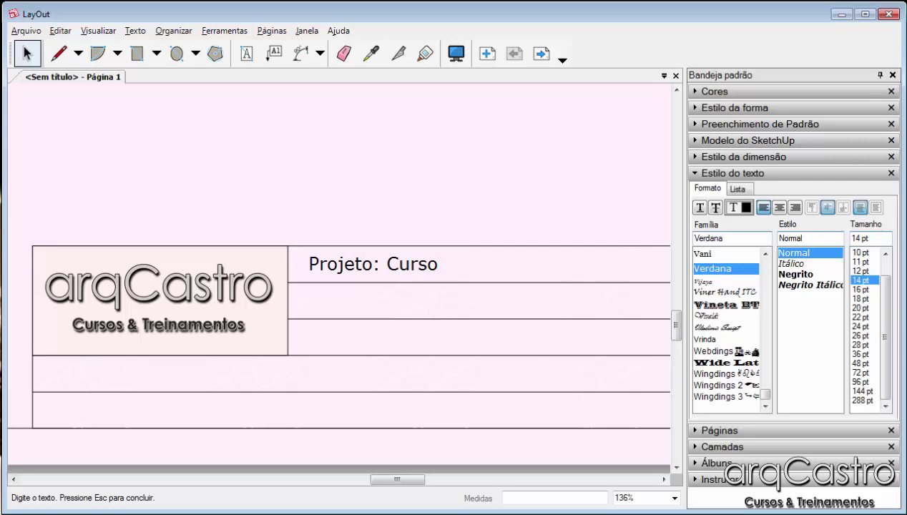
{"action": "type", "text": "SketchU"}
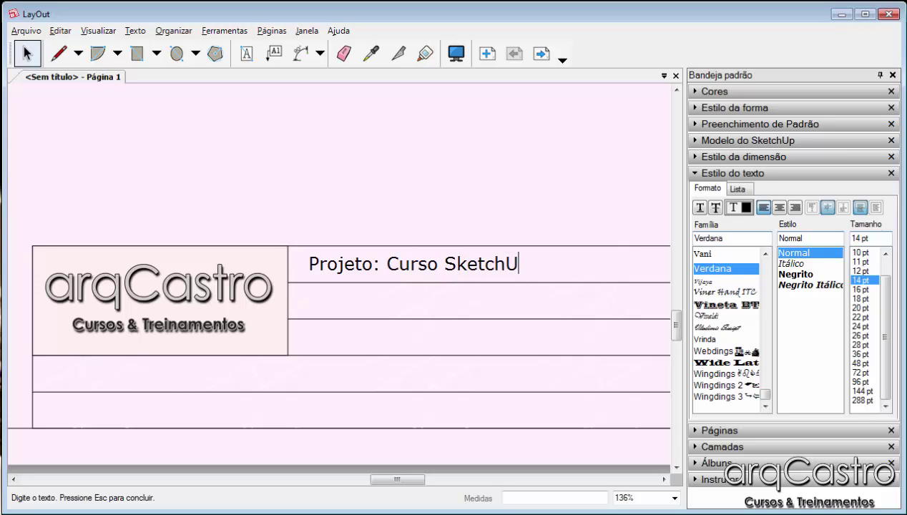
{"action": "type", "text": "p"}
{"action": "key", "text": "Escape"}
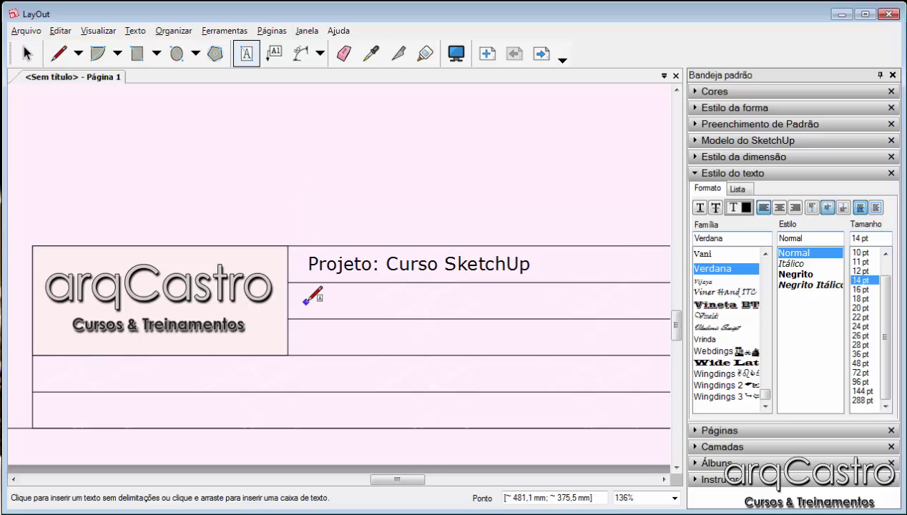
Add a text label in the title block's second row beside the logo, reading "Nome:" followed by the author's full name
{"action": "left_click", "coordinate": [313, 300]}
{"action": "type", "text": "N"}
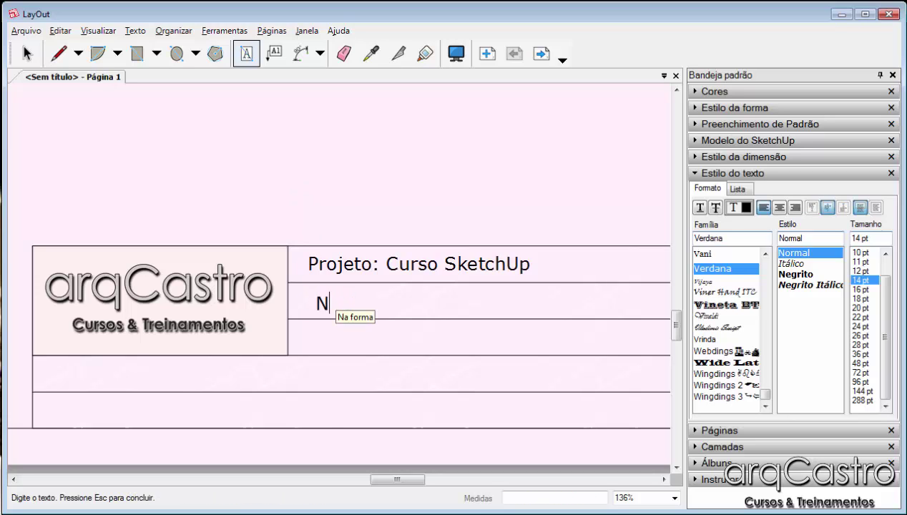
{"action": "type", "text": "ome: patr"}
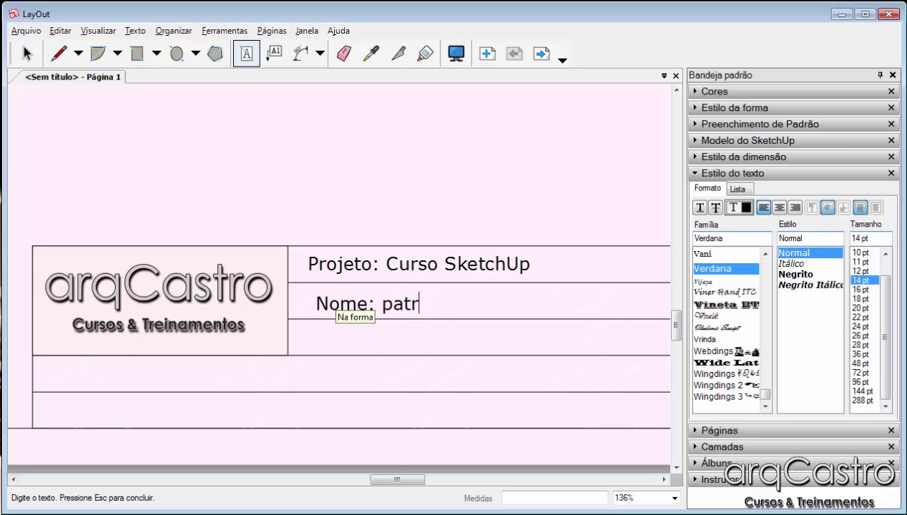
{"action": "key", "text": "BackSpace"}
{"action": "key", "text": "BackSpace"}
{"action": "key", "text": "BackSpace"}
{"action": "key", "text": "BackSpace"}
{"action": "type", "text": "Pat"}
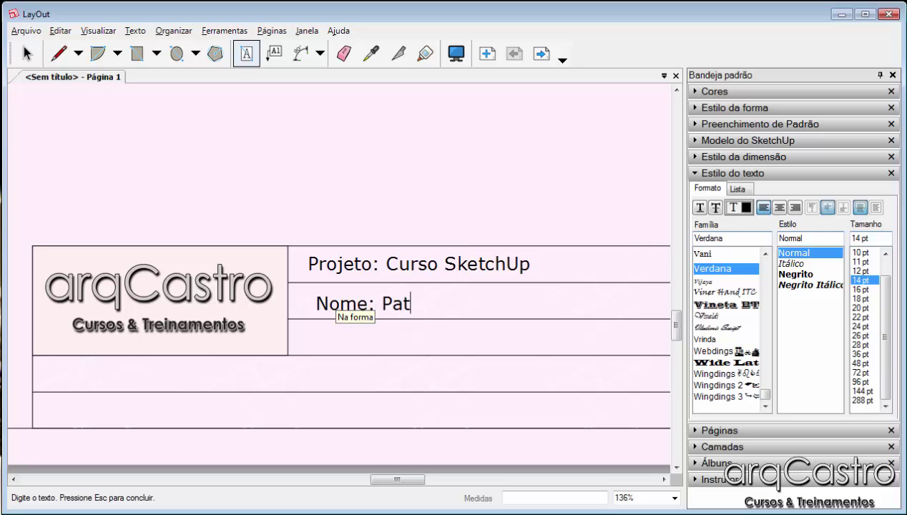
{"action": "type", "text": "ríc"}
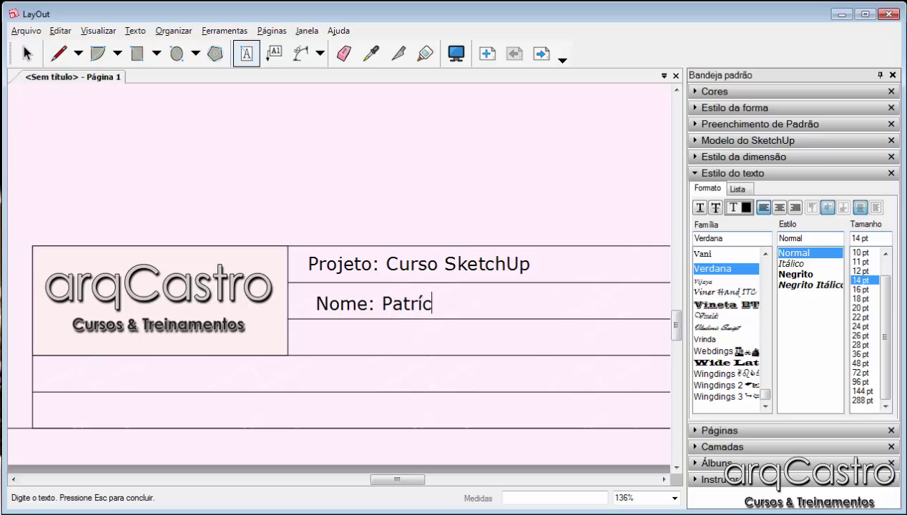
{"action": "type", "text": "ia Castro"}
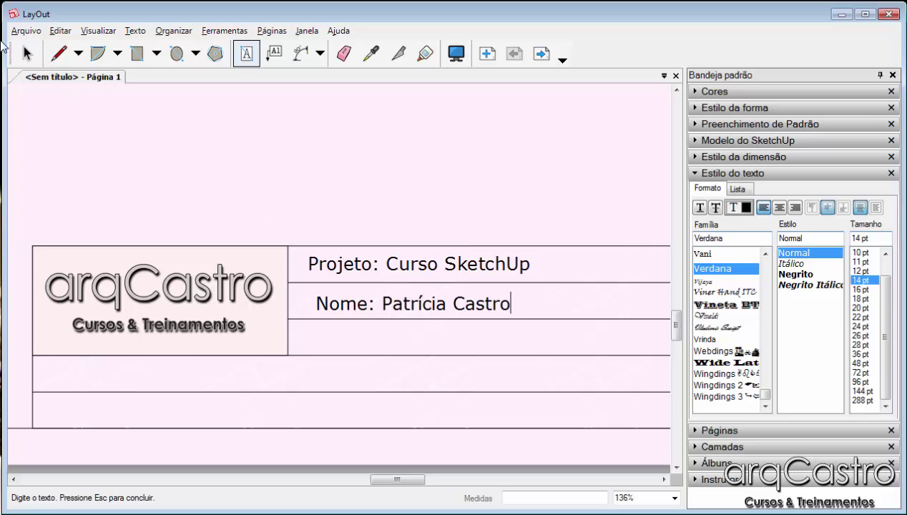
{"action": "left_click", "coordinate": [27, 53]}
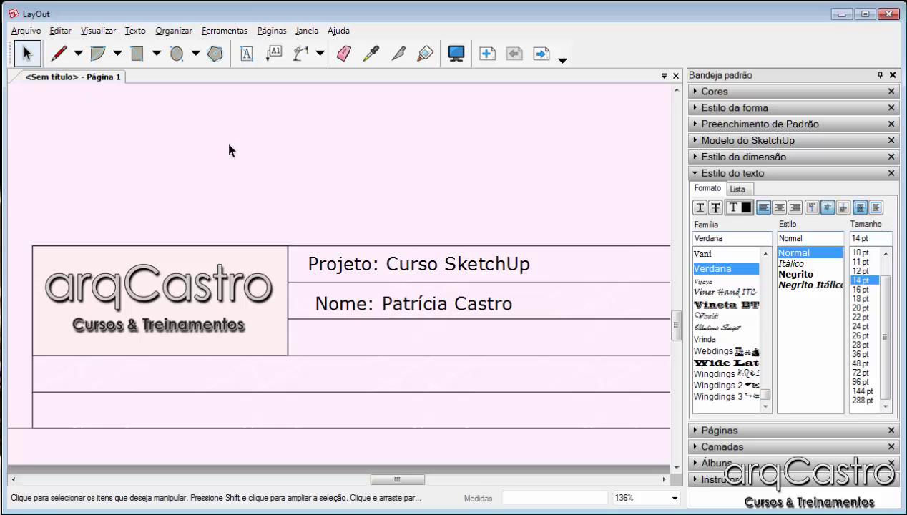
Shift the name label slightly left to line up with the project label above it, and clear the selection
{"action": "left_click", "coordinate": [419, 304]}
{"action": "scroll", "coordinate": [318, 304], "scroll_direction": "up", "scroll_amount": 2}
{"action": "left_click_drag", "start_coordinate": [315, 304], "coordinate": [309, 304]}
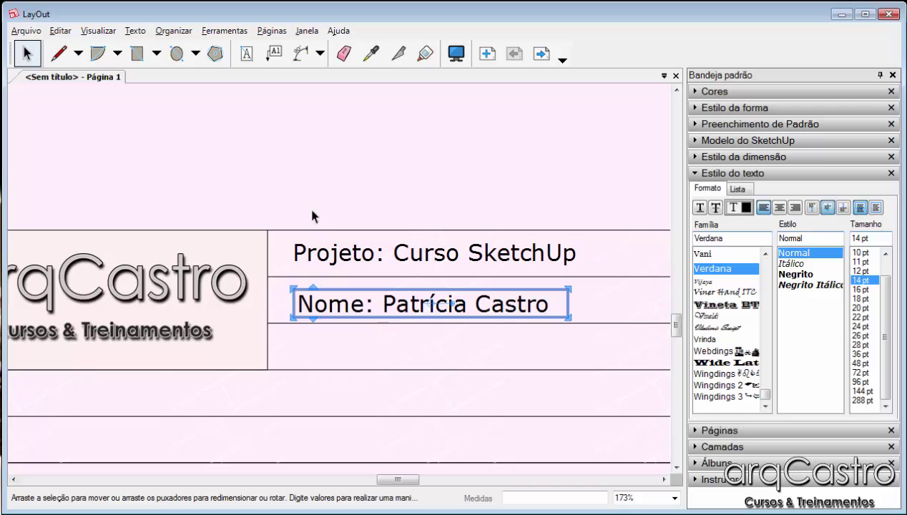
{"action": "left_click", "coordinate": [304, 226]}
Examine the title block up close and its placement within the whole page frame
{"action": "scroll", "coordinate": [333, 336], "scroll_direction": "down", "scroll_amount": 6}
{"action": "scroll", "coordinate": [365, 415], "scroll_direction": "down", "scroll_amount": 2}
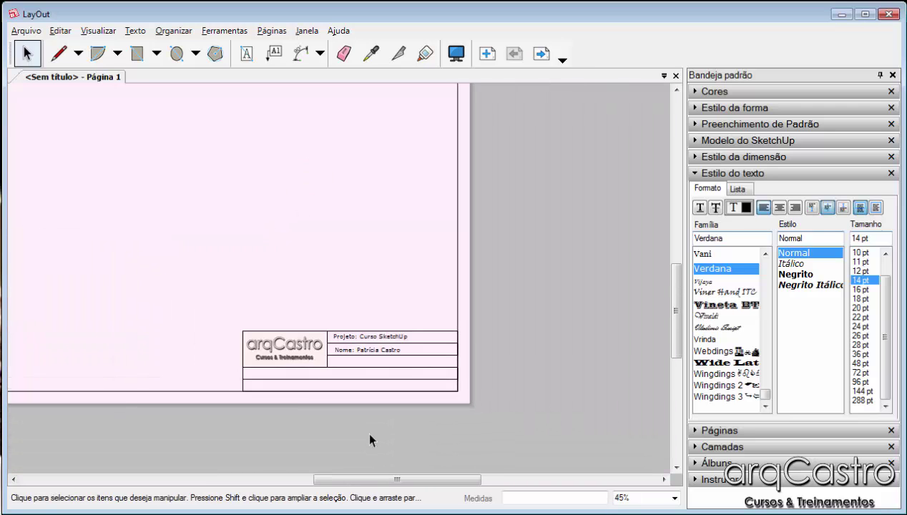
{"action": "scroll", "coordinate": [303, 387], "scroll_direction": "up", "scroll_amount": 5}
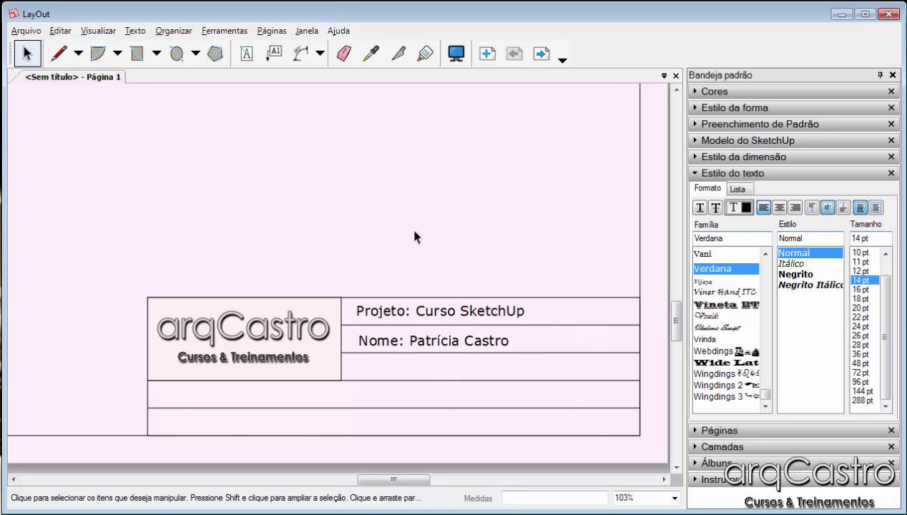
{"action": "scroll", "coordinate": [414, 237], "scroll_direction": "down", "scroll_amount": 5}
{"action": "scroll", "coordinate": [452, 311], "scroll_direction": "down", "scroll_amount": 3}
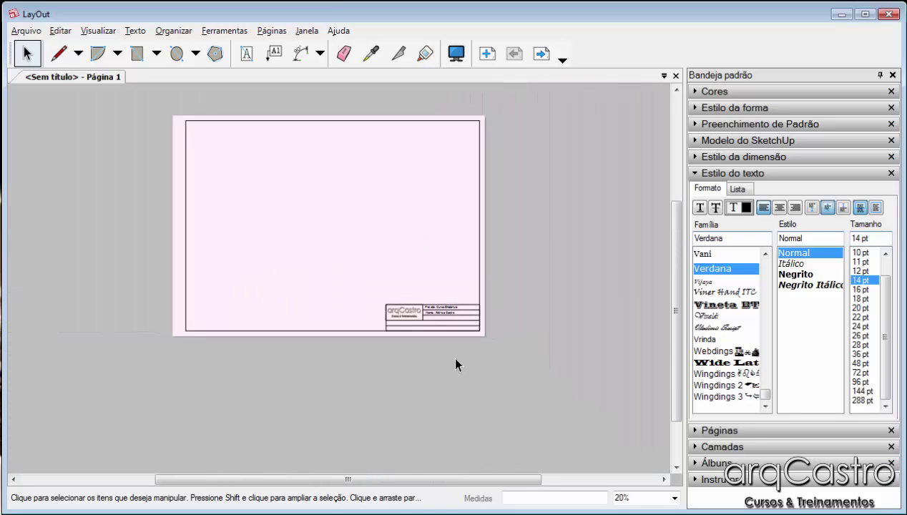
{"action": "scroll", "coordinate": [312, 237], "scroll_direction": "up", "scroll_amount": 2}
{"action": "scroll", "coordinate": [334, 136], "scroll_direction": "up", "scroll_amount": 1}
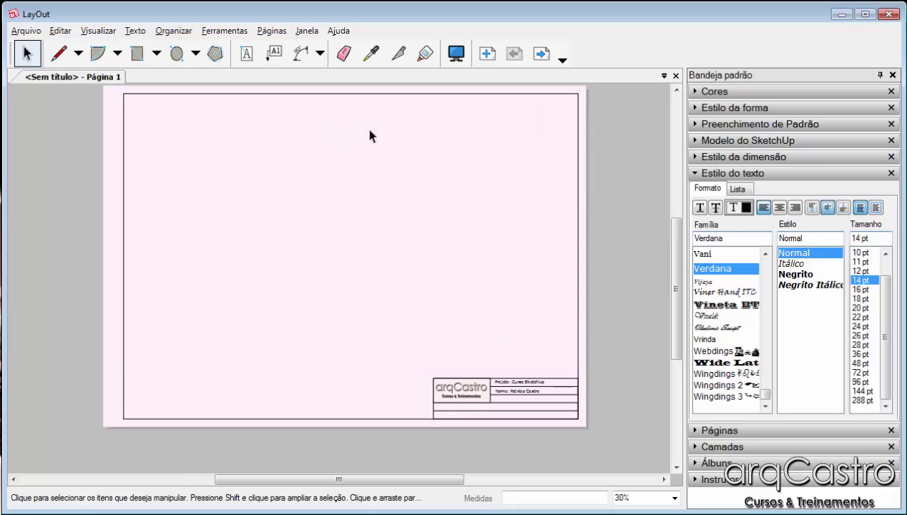
{"action": "left_click_drag", "start_coordinate": [675, 233], "coordinate": [653, 208]}
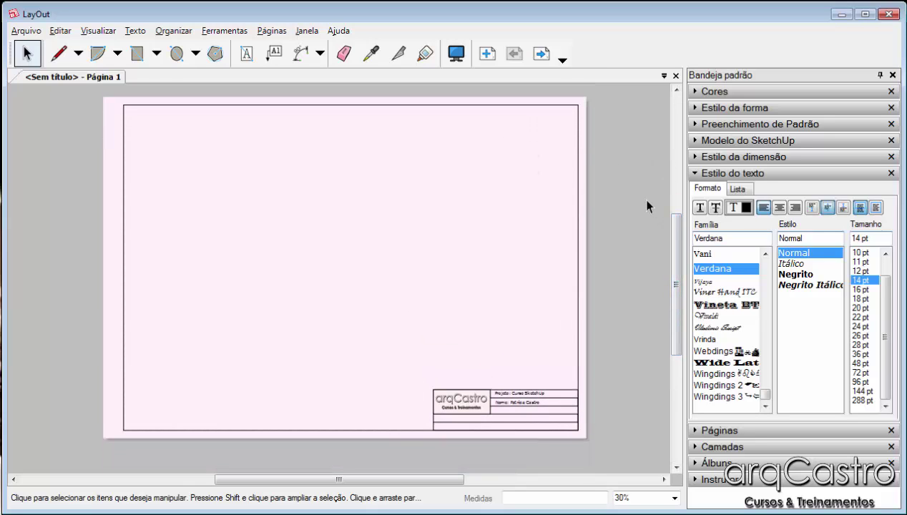
Save the document as "Curso Layout" in the Documentos library
{"action": "left_click", "coordinate": [25, 31]}
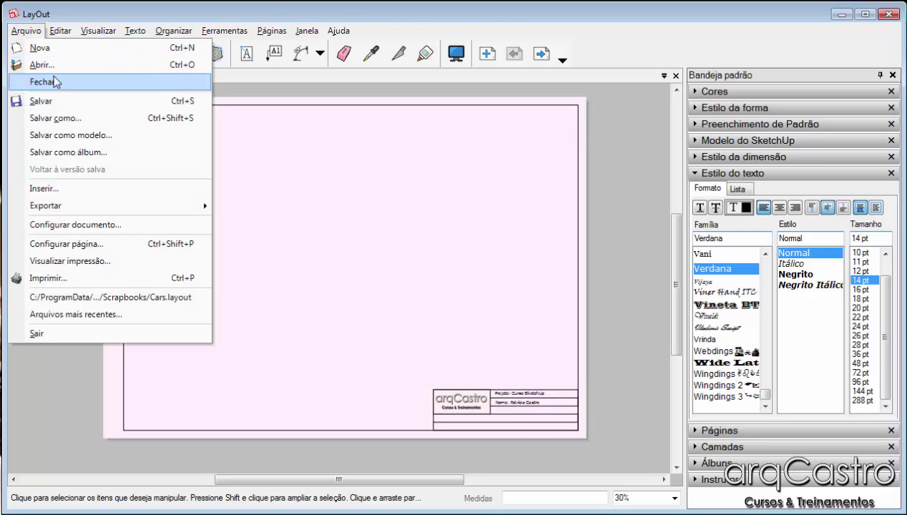
{"action": "left_click", "coordinate": [62, 108]}
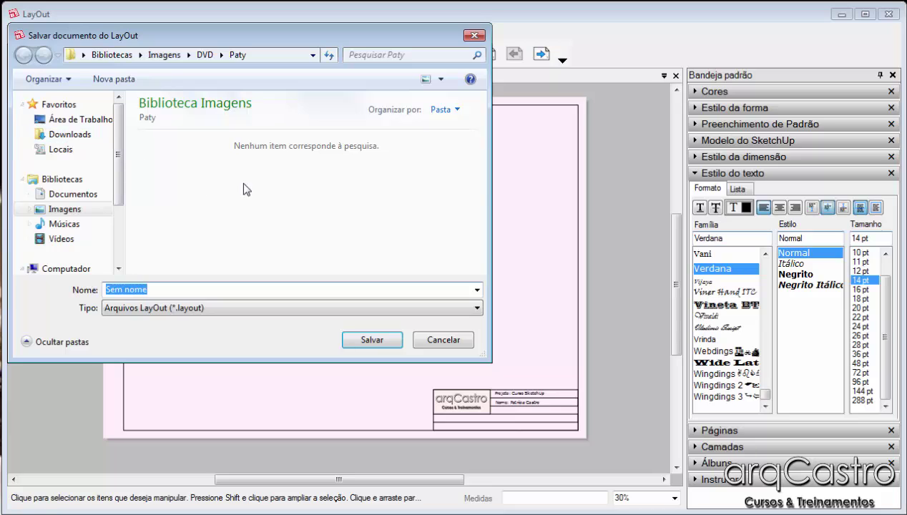
{"action": "left_click", "coordinate": [72, 193]}
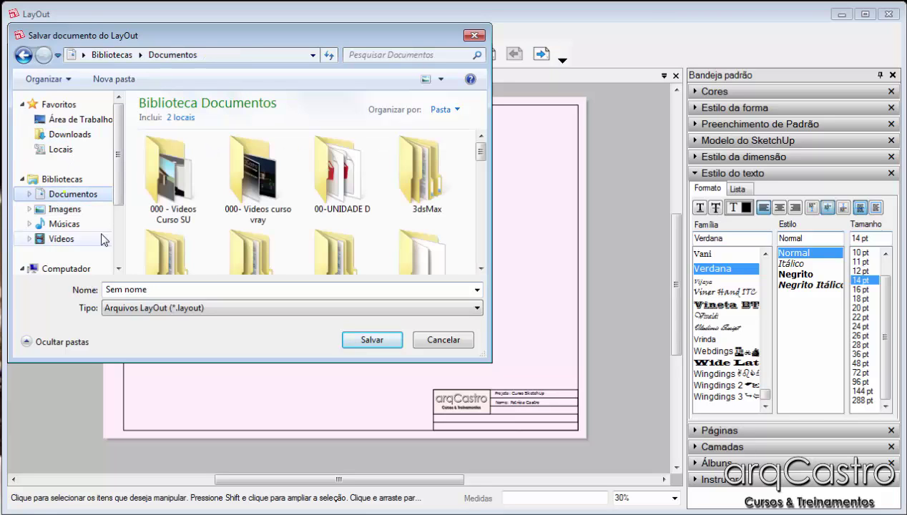
{"action": "left_click", "coordinate": [146, 289]}
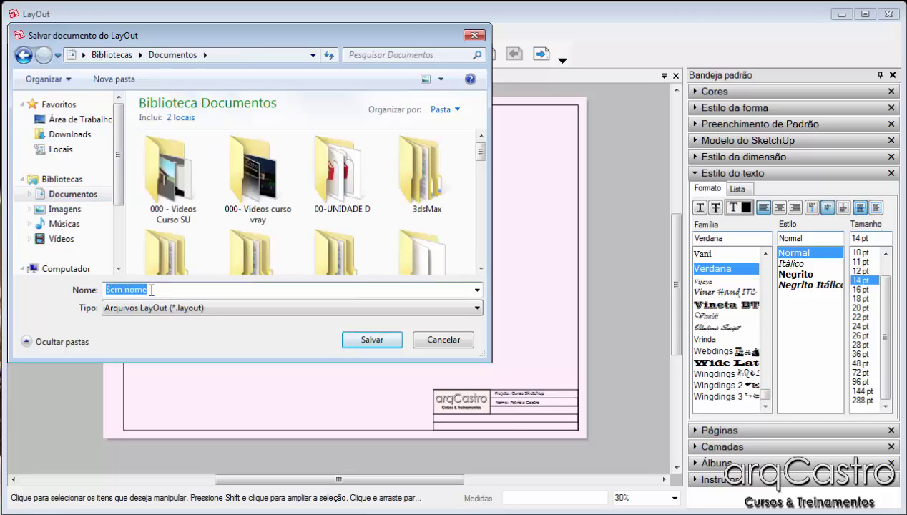
{"action": "type", "text": "Curso Layout"}
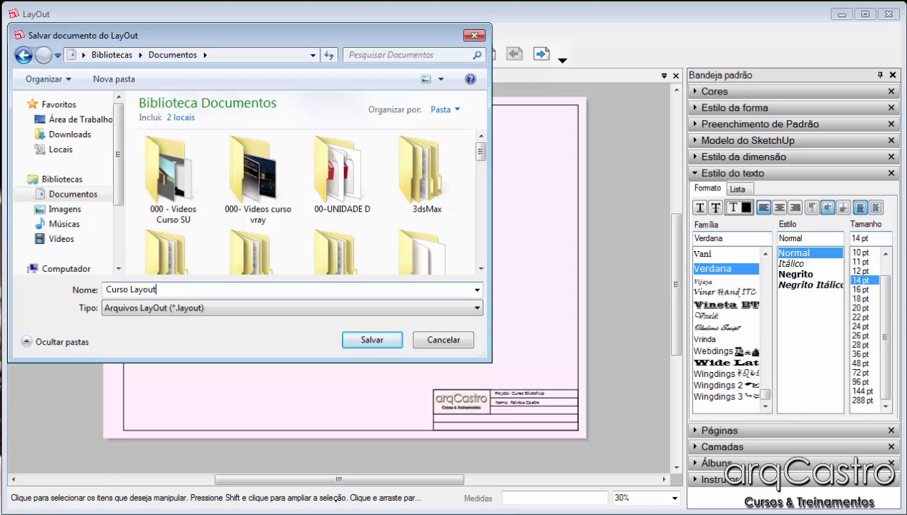
{"action": "left_click", "coordinate": [384, 343]}
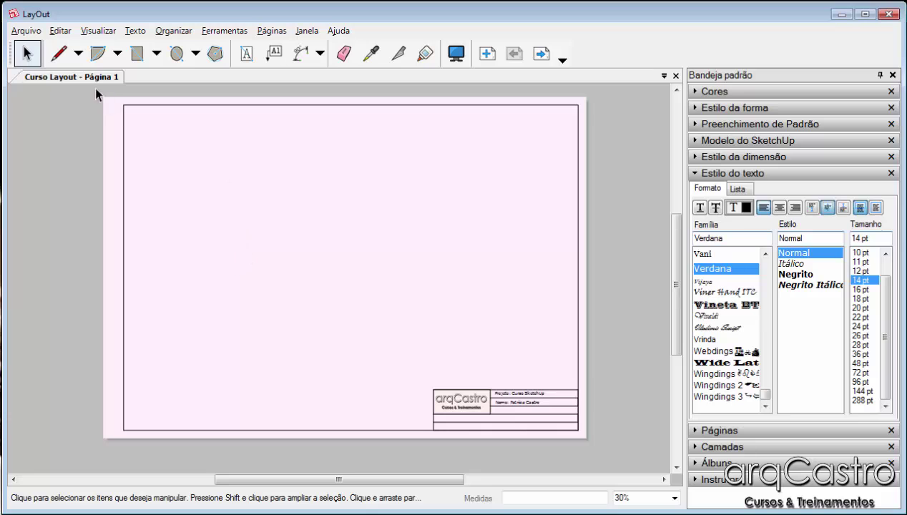
Insert the SalvamentoAutomático_dwg model from Documentos and enlarge its viewport to nearly fill the frame above the title block
{"action": "left_click", "coordinate": [24, 32]}
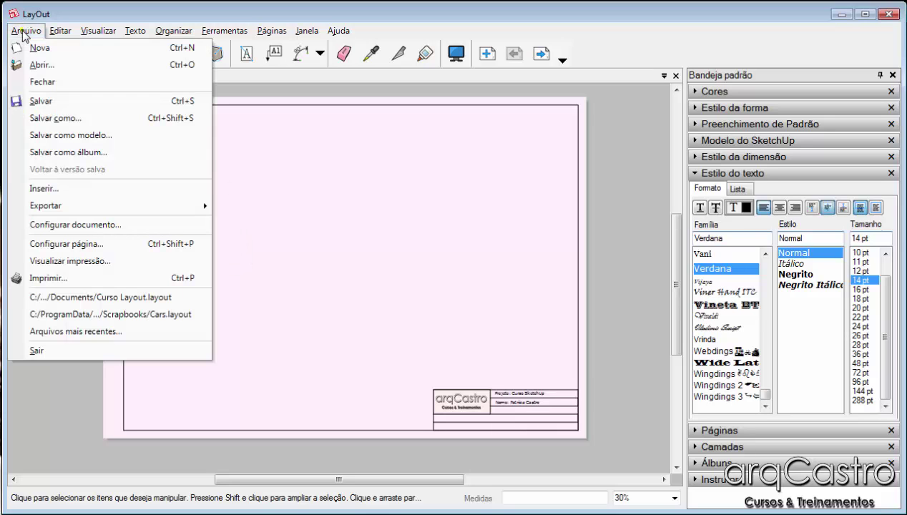
{"action": "left_click", "coordinate": [52, 189]}
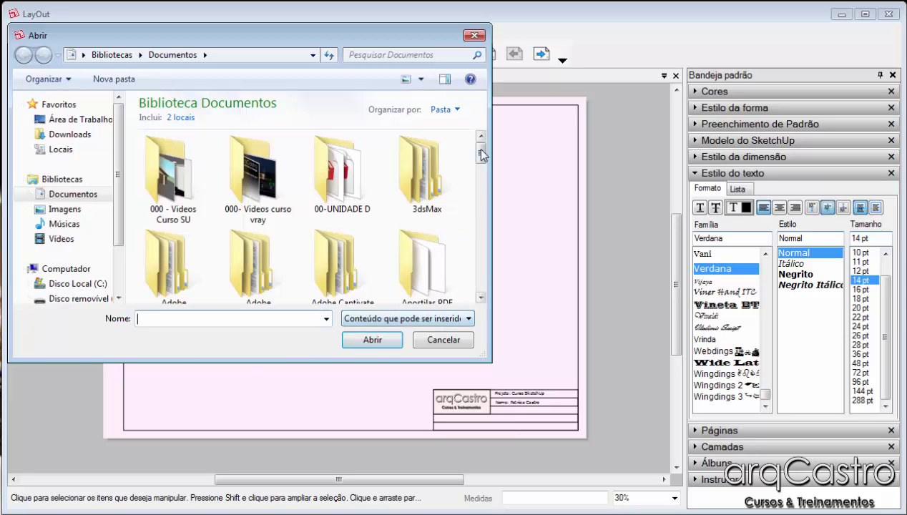
{"action": "mouse_move", "coordinate": [481, 153]}
{"action": "left_mouse_down"}
{"action": "mouse_move", "coordinate": [482, 264]}
{"action": "mouse_move", "coordinate": [480, 252]}
{"action": "left_mouse_up"}
{"action": "left_click", "coordinate": [447, 261]}
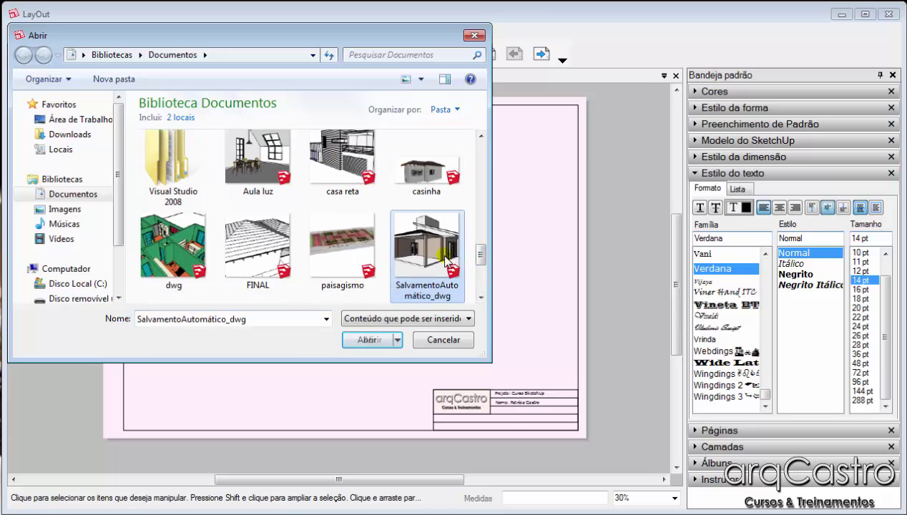
{"action": "left_click", "coordinate": [368, 340]}
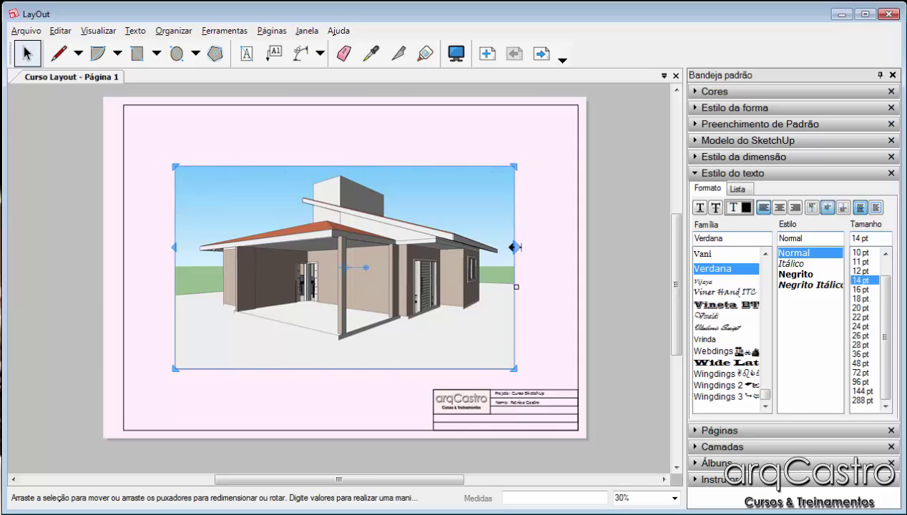
{"action": "left_click_drag", "start_coordinate": [514, 166], "coordinate": [570, 111]}
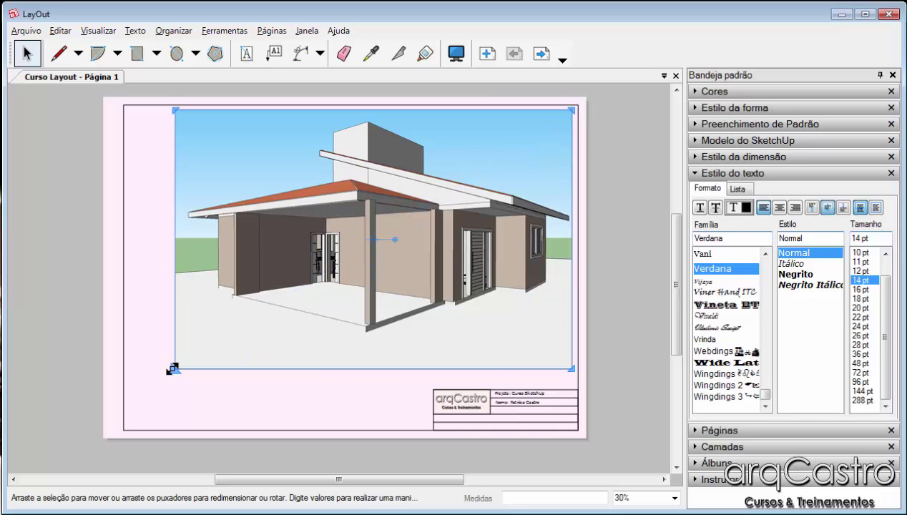
{"action": "left_click_drag", "start_coordinate": [172, 369], "coordinate": [135, 381]}
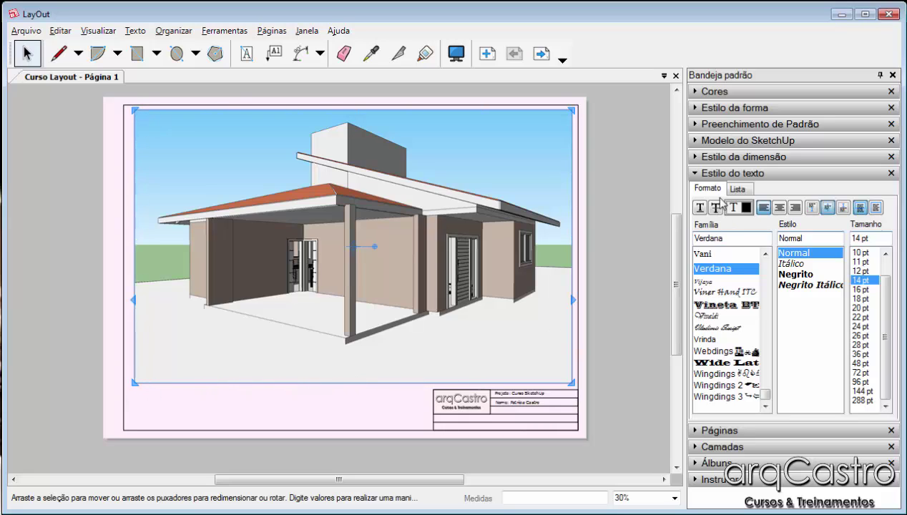
Show the scenes Cena1 and Cena2 in the model viewport, and settle on the floor plan scene Cena3
{"action": "left_click", "coordinate": [695, 173]}
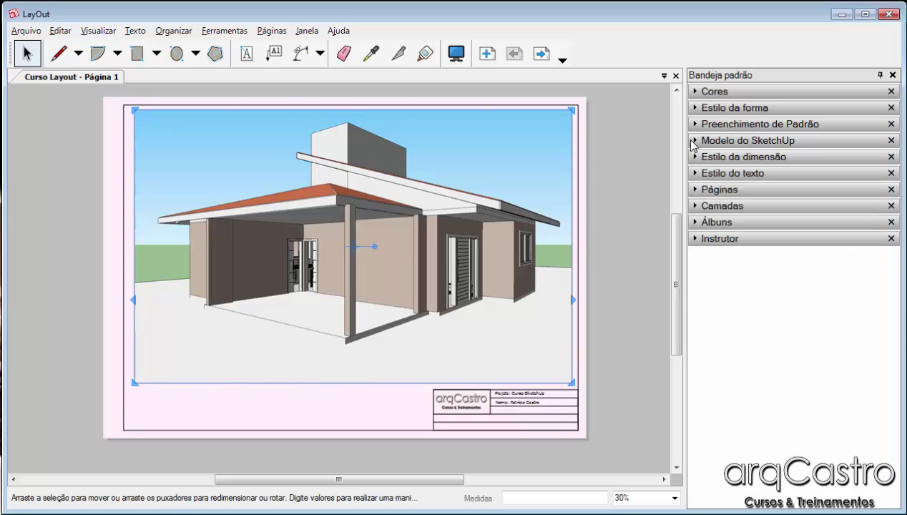
{"action": "left_click", "coordinate": [692, 141]}
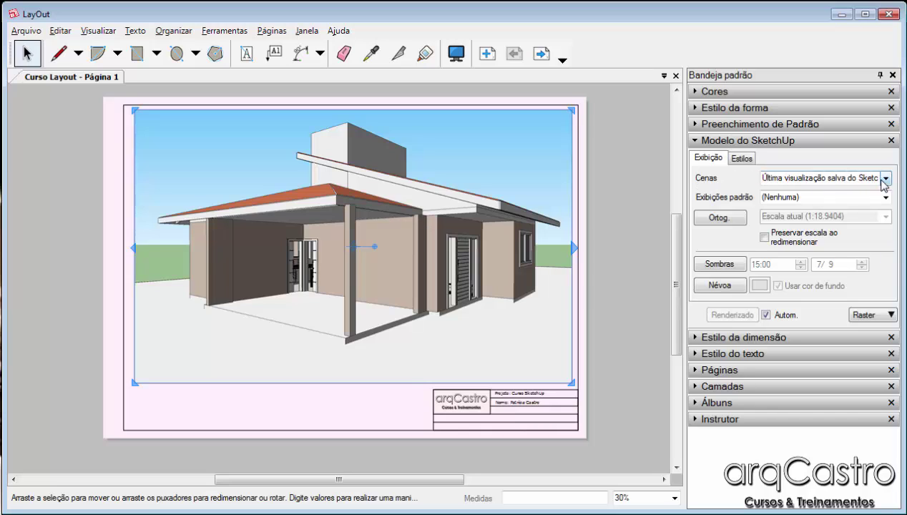
{"action": "left_click", "coordinate": [885, 179]}
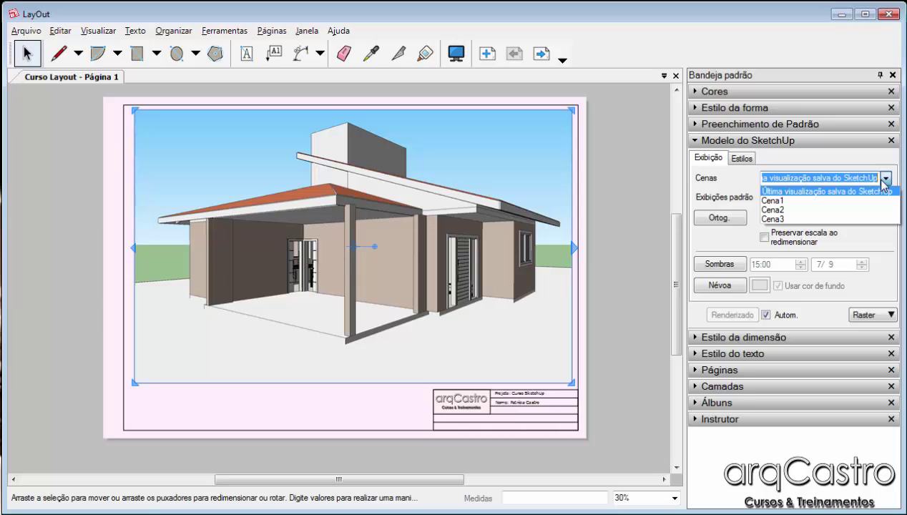
{"action": "left_click", "coordinate": [785, 203]}
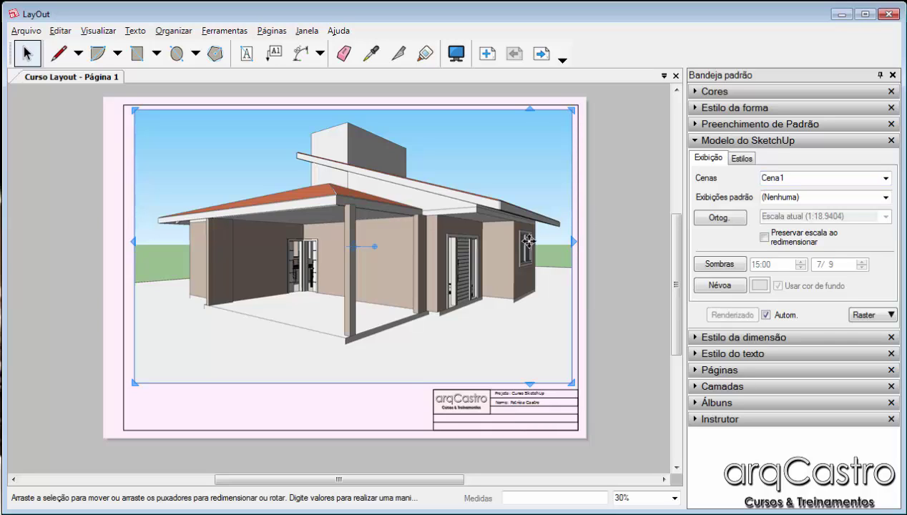
{"action": "left_click", "coordinate": [886, 178]}
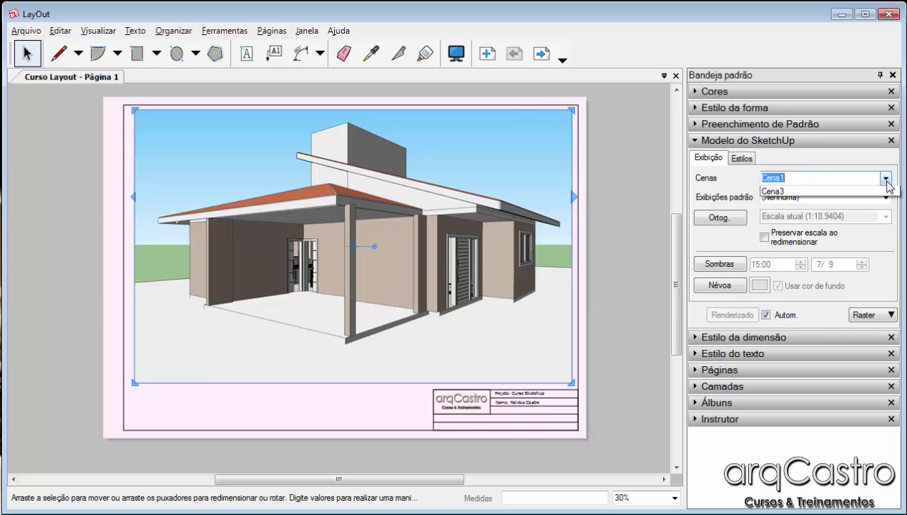
{"action": "left_click", "coordinate": [794, 210]}
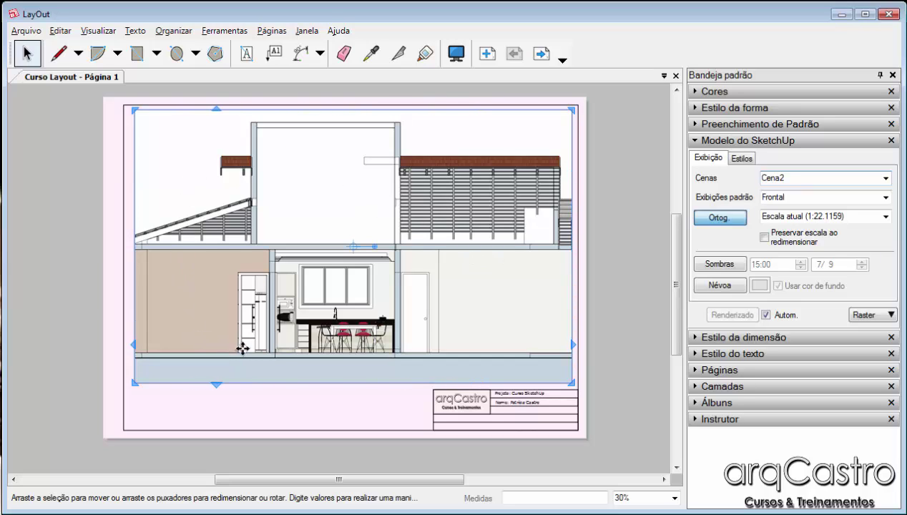
{"action": "left_click", "coordinate": [885, 178]}
{"action": "left_click", "coordinate": [807, 219]}
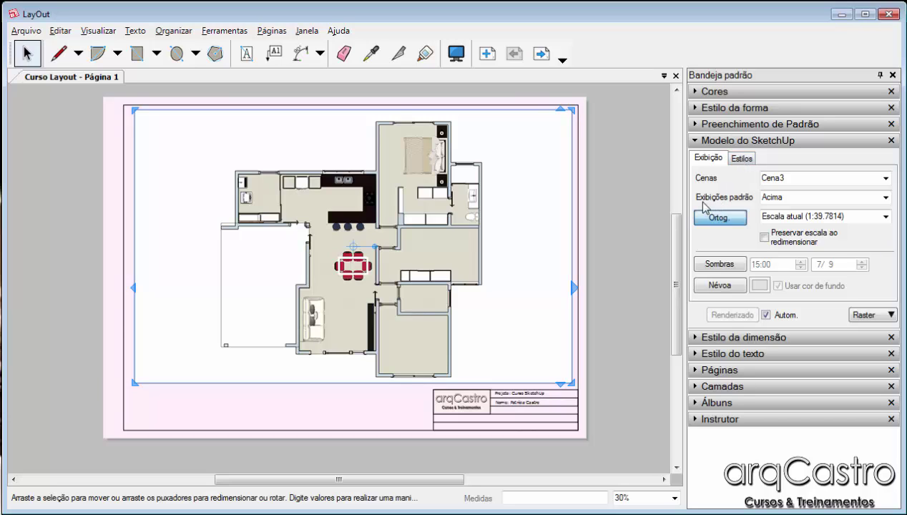
Browse the standard views, then try the floor plan viewport in perspective and return it to orthographic projection
{"action": "left_click", "coordinate": [886, 199]}
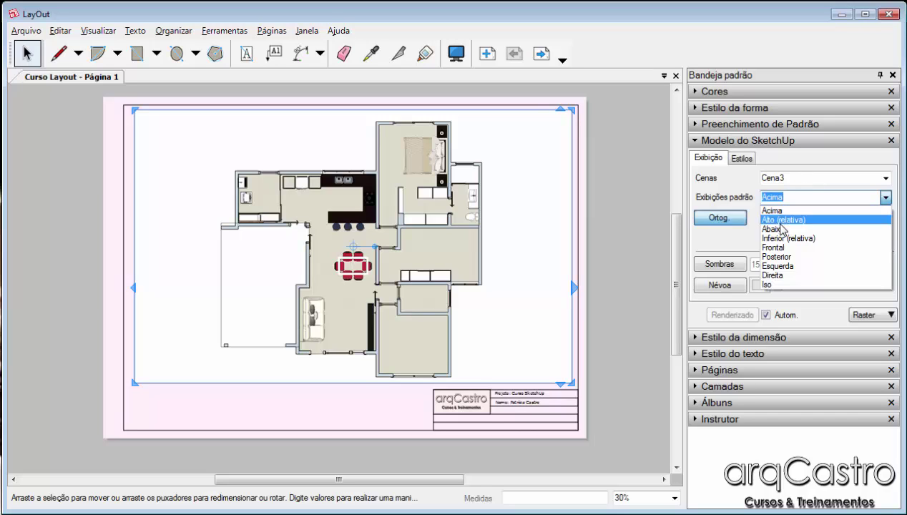
{"action": "left_click", "coordinate": [728, 193]}
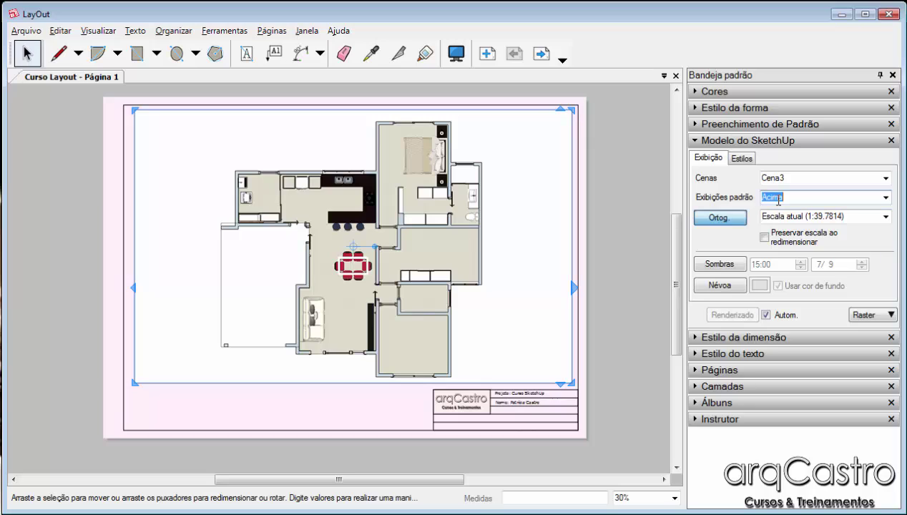
{"action": "left_click", "coordinate": [720, 218]}
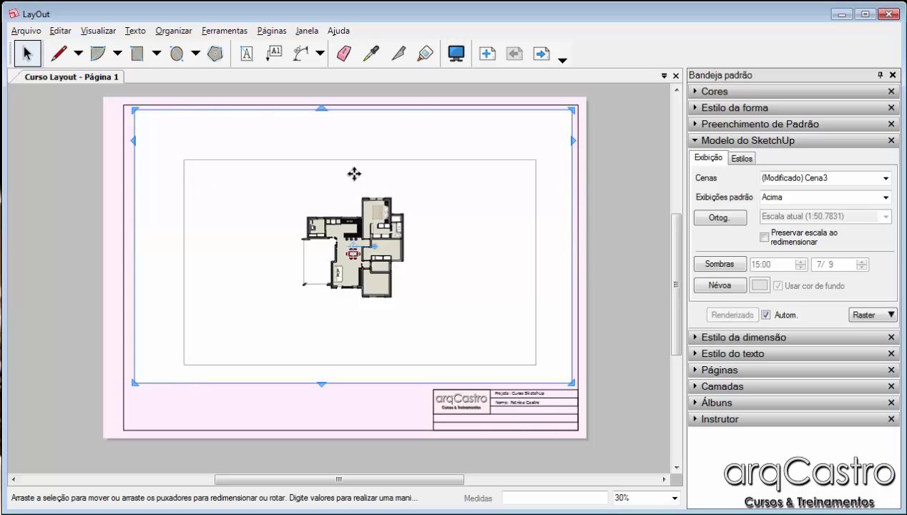
{"action": "left_click", "coordinate": [708, 223]}
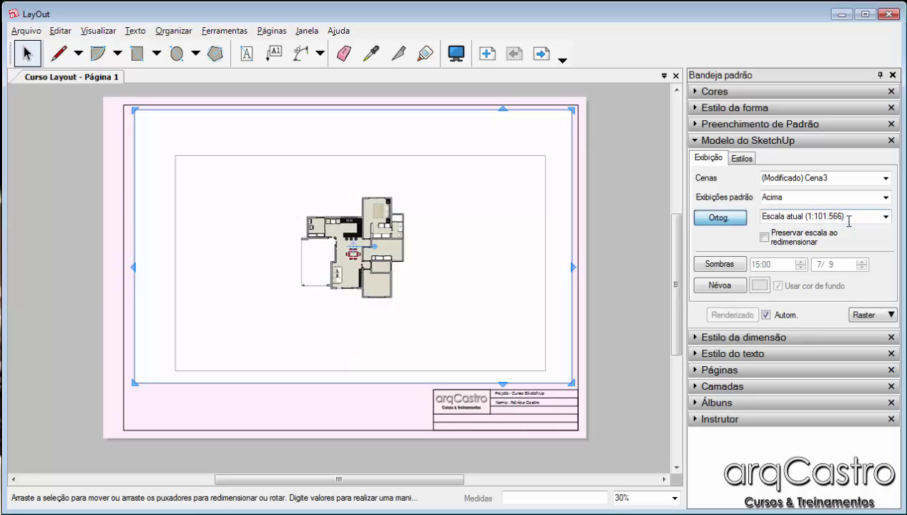
Set the floor plan viewport's scale to 1mm:50mm (1:50) and shrink the viewport inward from its upper-left corner
{"action": "left_click", "coordinate": [886, 217]}
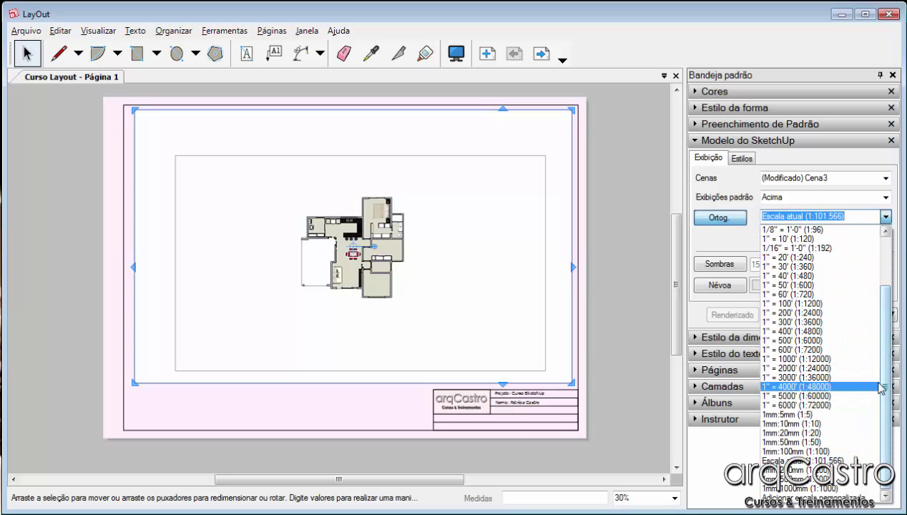
{"action": "left_click", "coordinate": [818, 443]}
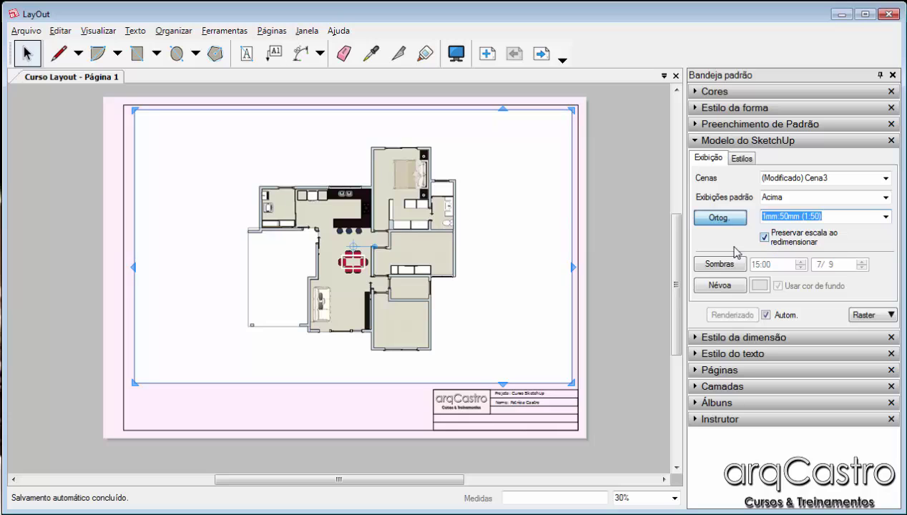
{"action": "left_click_drag", "start_coordinate": [131, 108], "coordinate": [219, 133]}
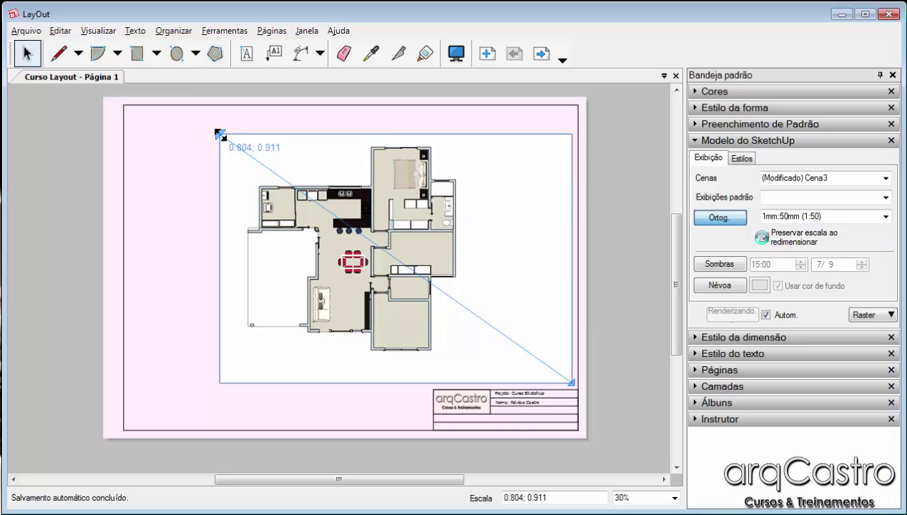
Enlarge the viewport back across the frame with scale preservation turned off, and restore its preserved 1:50 scale
{"action": "left_click", "coordinate": [763, 236]}
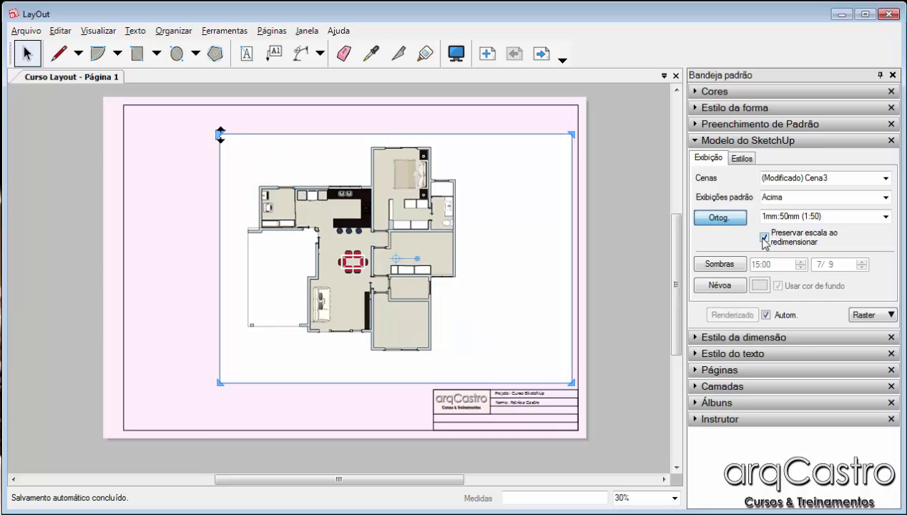
{"action": "left_click", "coordinate": [764, 238]}
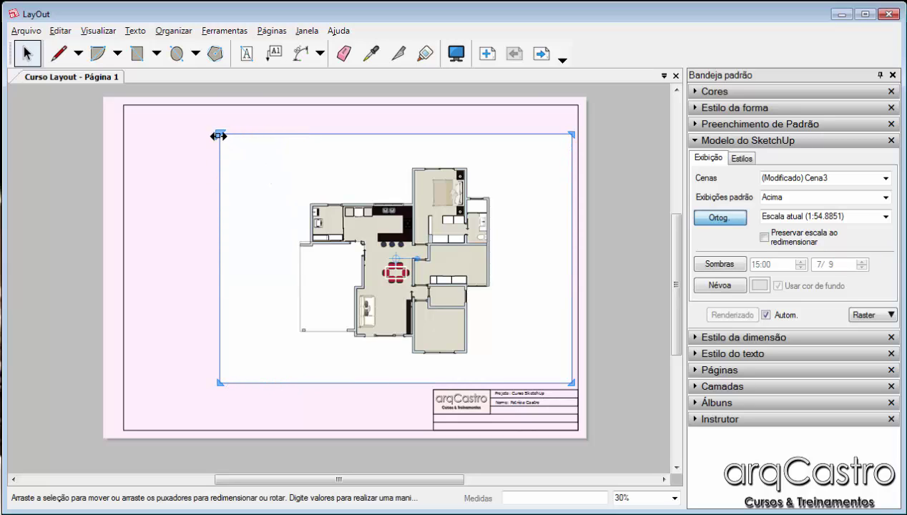
{"action": "left_click_drag", "start_coordinate": [220, 134], "coordinate": [131, 113]}
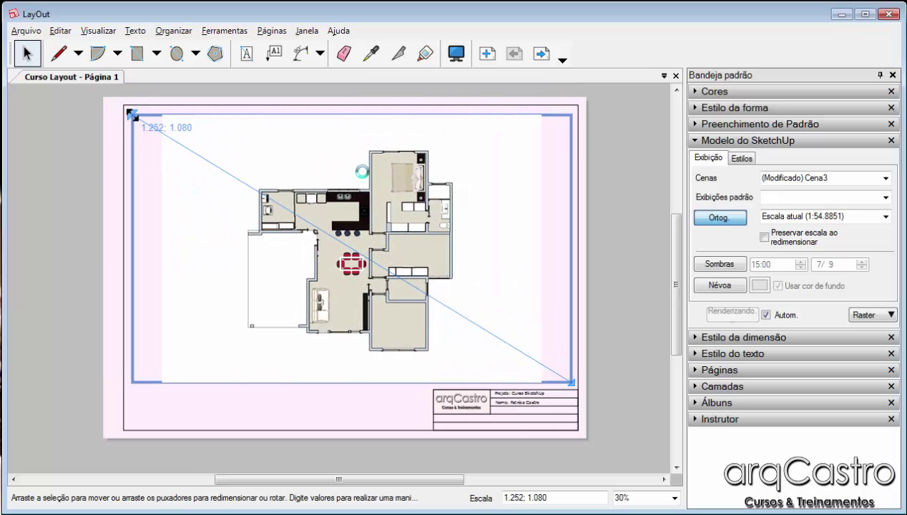
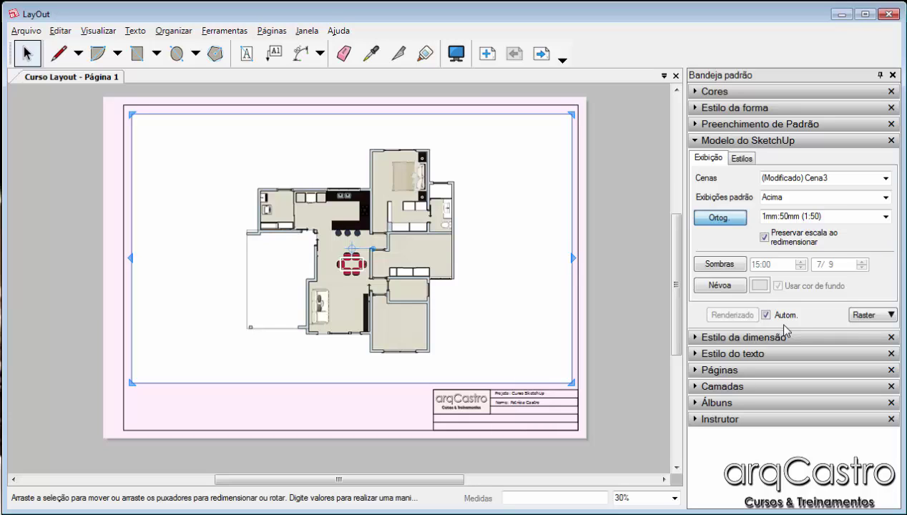
{"action": "left_click", "coordinate": [618, 232]}
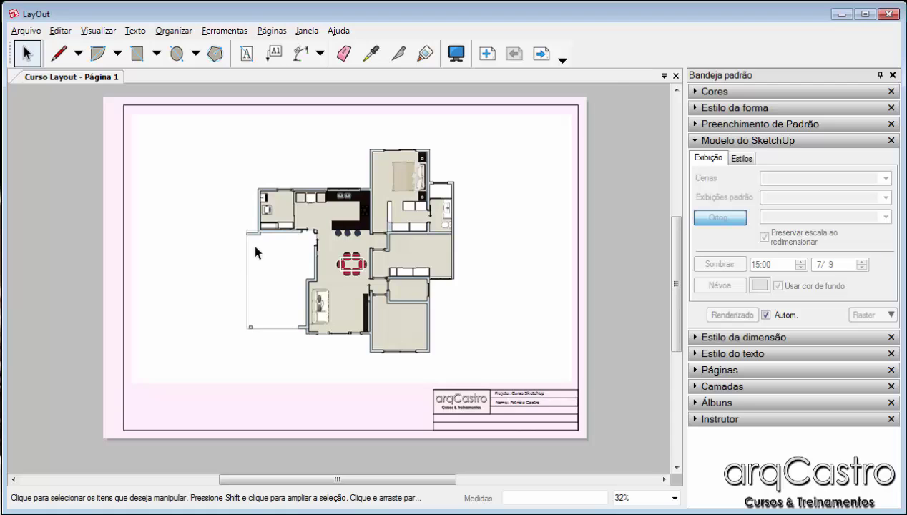
{"action": "scroll", "coordinate": [253, 246], "scroll_direction": "up", "scroll_amount": 3}
{"action": "scroll", "coordinate": [225, 146], "scroll_direction": "up", "scroll_amount": 5}
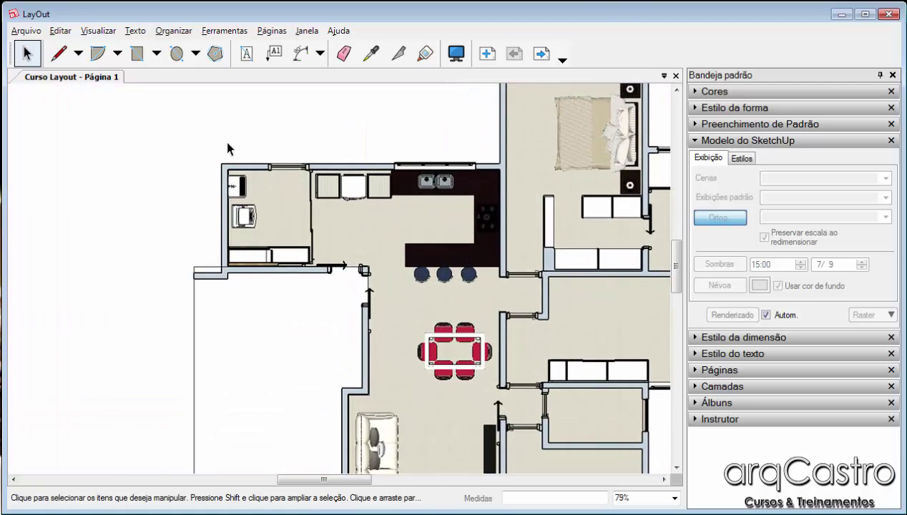
{"action": "scroll", "coordinate": [225, 147], "scroll_direction": "up", "scroll_amount": 1}
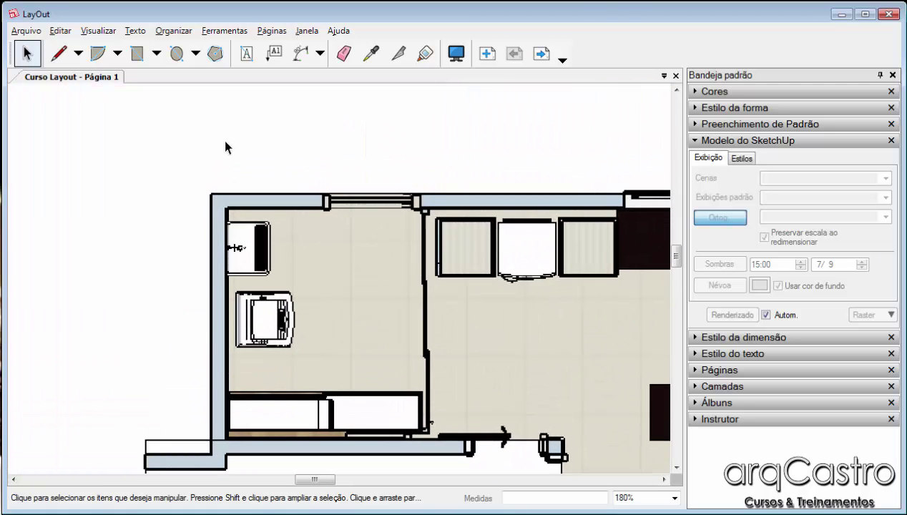
{"action": "left_click", "coordinate": [320, 52]}
{"action": "left_click", "coordinate": [327, 75]}
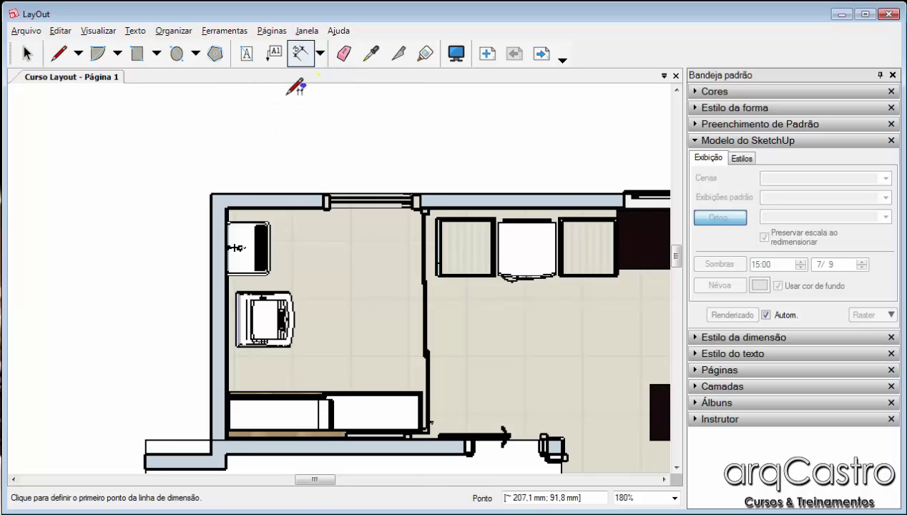
{"action": "left_click", "coordinate": [224, 204]}
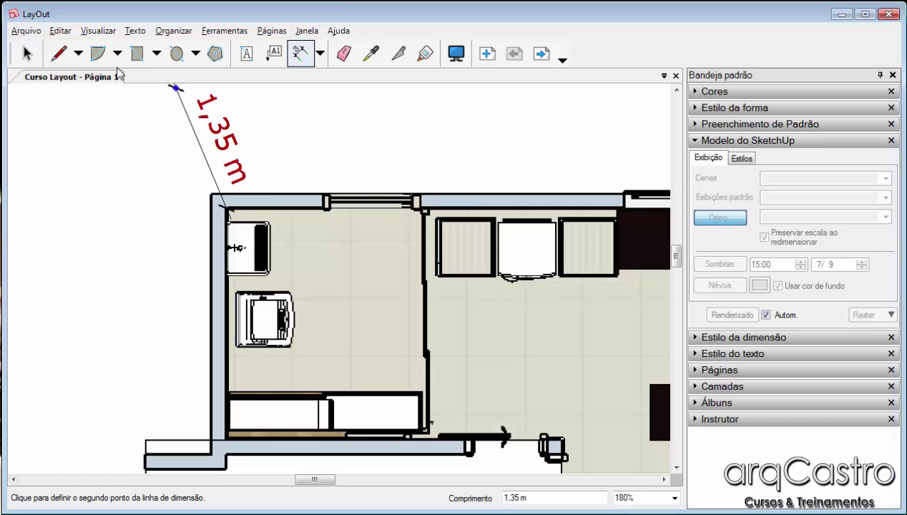
{"action": "left_click", "coordinate": [27, 53]}
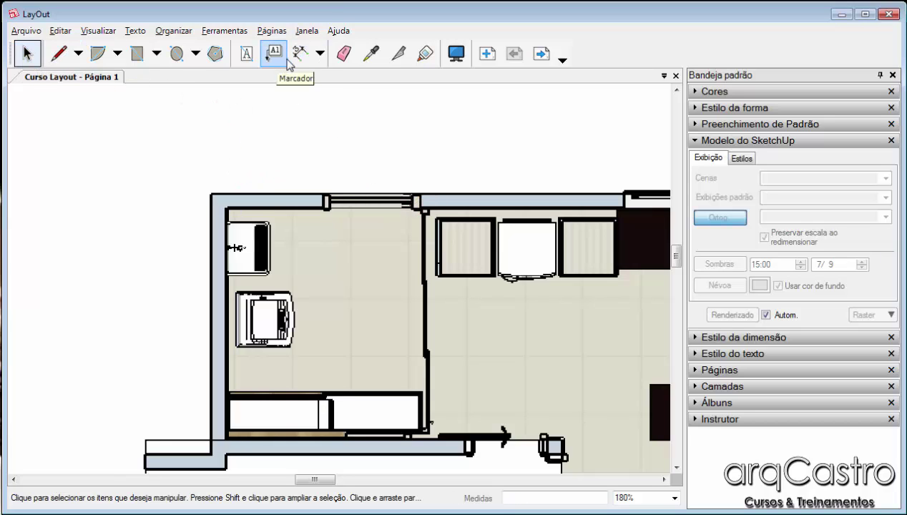
Review the dimension style for the Linear Dimension tool and set its text size to 12 pt
{"action": "left_click", "coordinate": [301, 54]}
{"action": "left_click", "coordinate": [805, 142]}
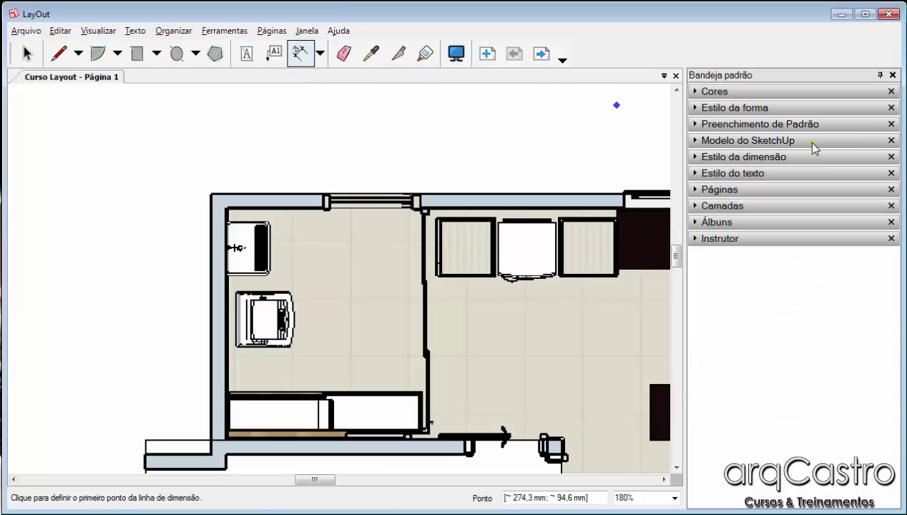
{"action": "left_click", "coordinate": [788, 158]}
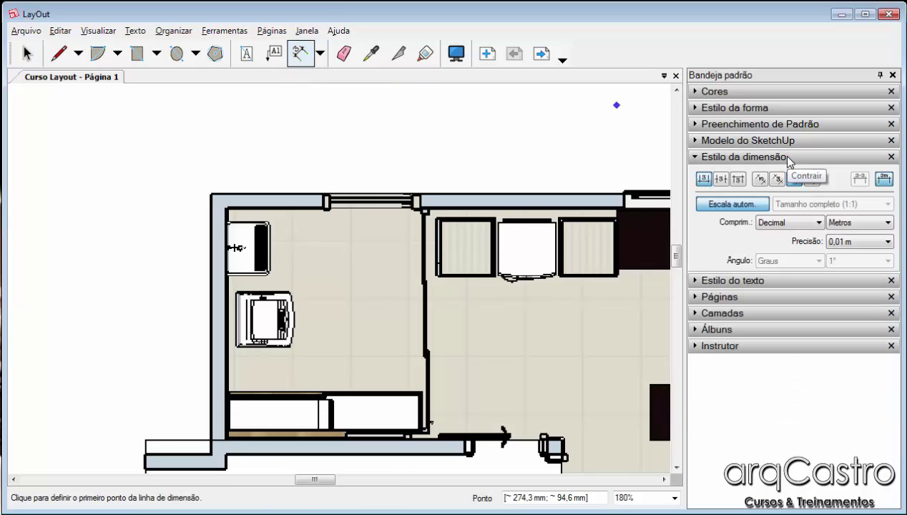
{"action": "left_click", "coordinate": [787, 157]}
{"action": "left_click", "coordinate": [772, 174]}
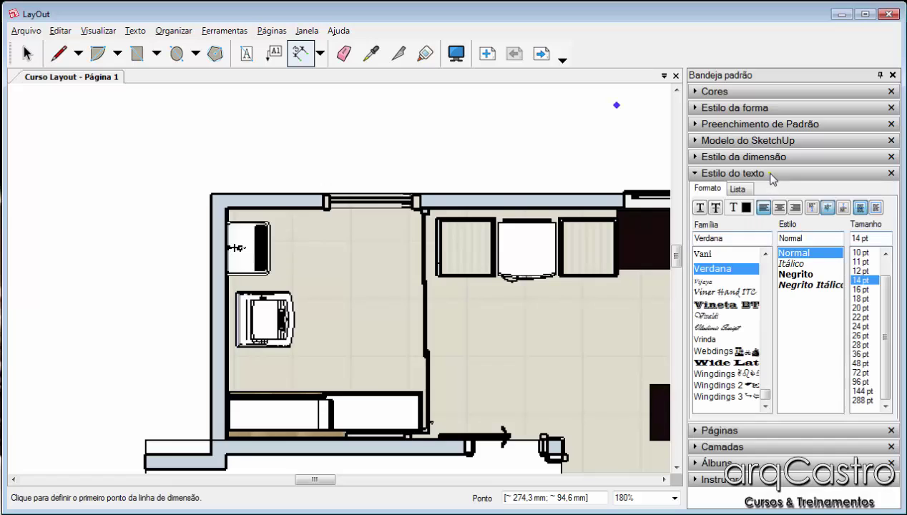
{"action": "left_click", "coordinate": [868, 271]}
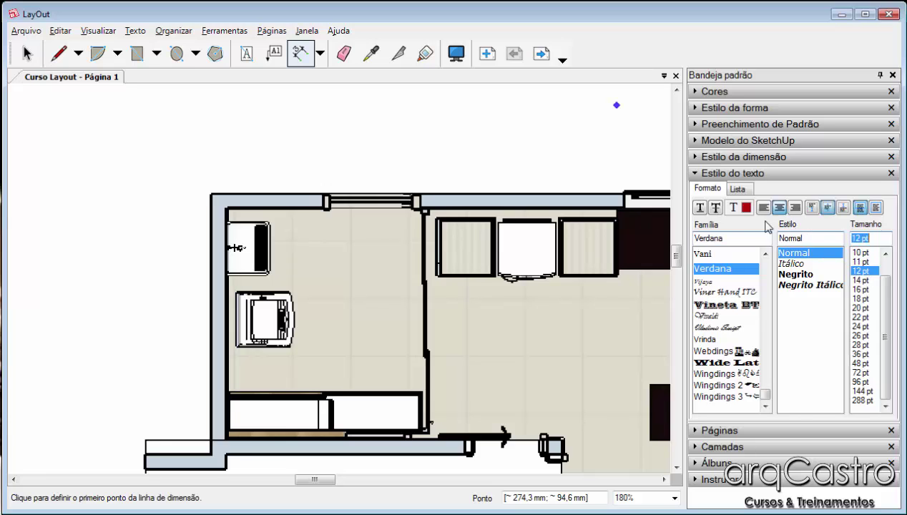
Set the dimension text colour to black
{"action": "left_click", "coordinate": [743, 209]}
{"action": "left_click_drag", "start_coordinate": [856, 187], "coordinate": [858, 236]}
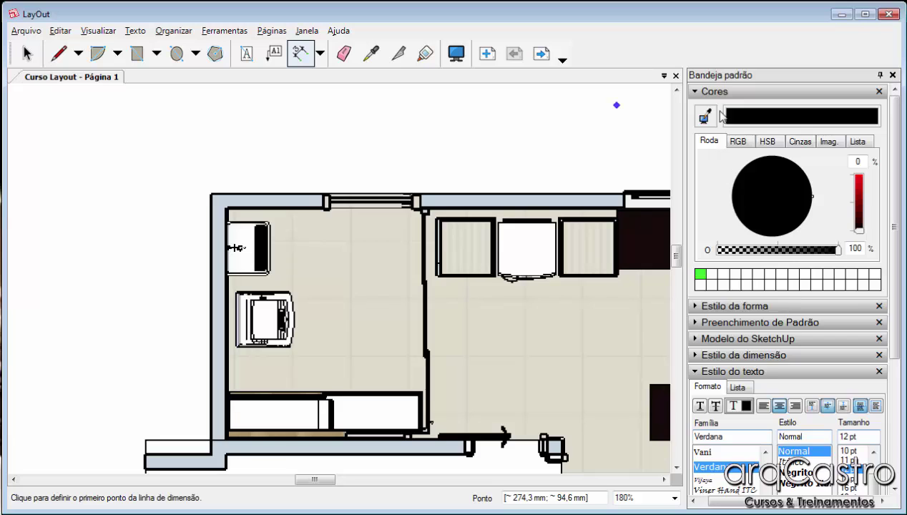
{"action": "left_click", "coordinate": [722, 90]}
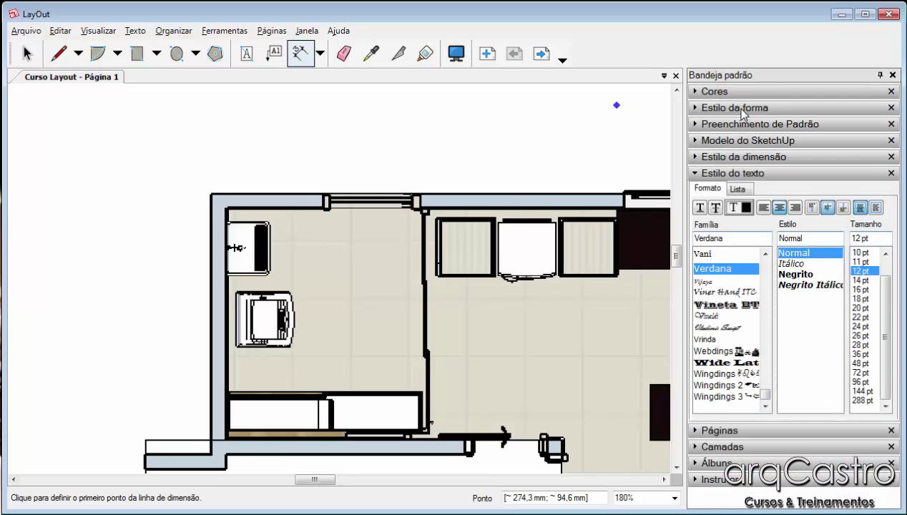
{"action": "left_click", "coordinate": [742, 109]}
{"action": "left_click", "coordinate": [758, 107]}
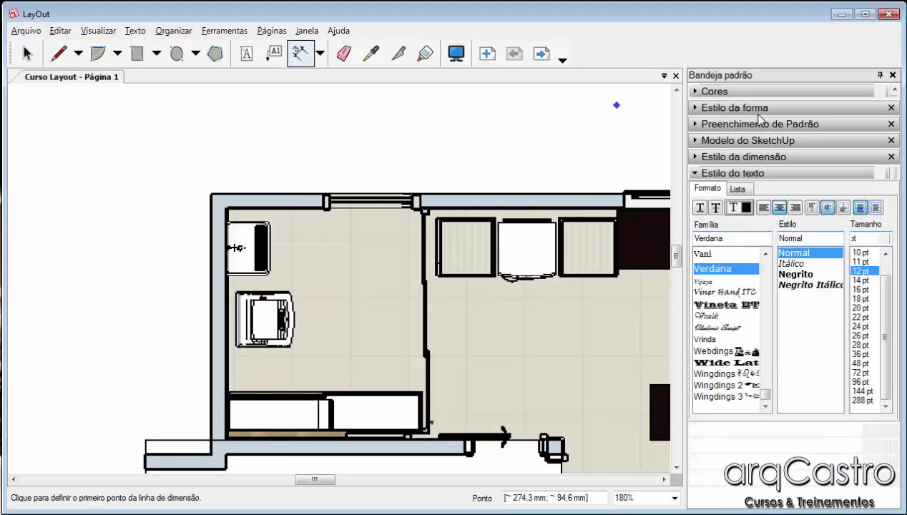
Dimension the laundry room's inner width outside its window wall and its inner depth outside the adjacent exterior wall
{"action": "left_click", "coordinate": [227, 207]}
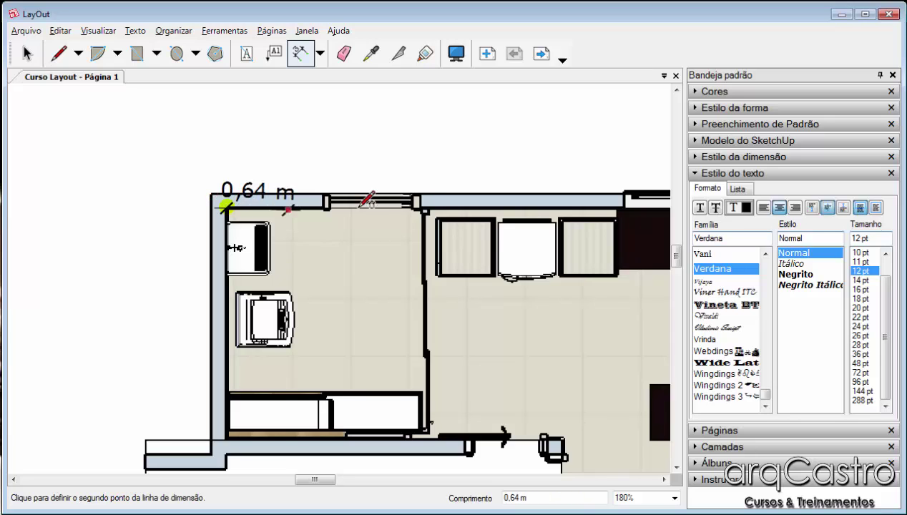
{"action": "left_click", "coordinate": [418, 208]}
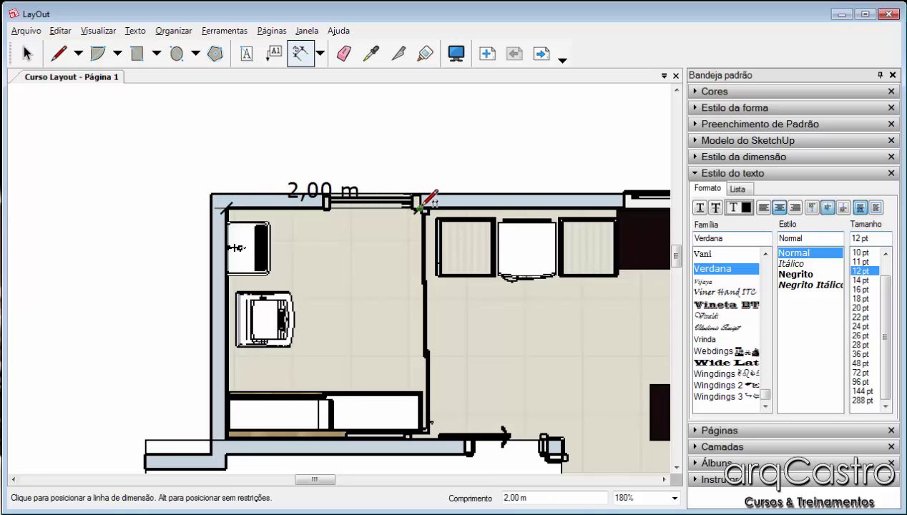
{"action": "left_click", "coordinate": [419, 171]}
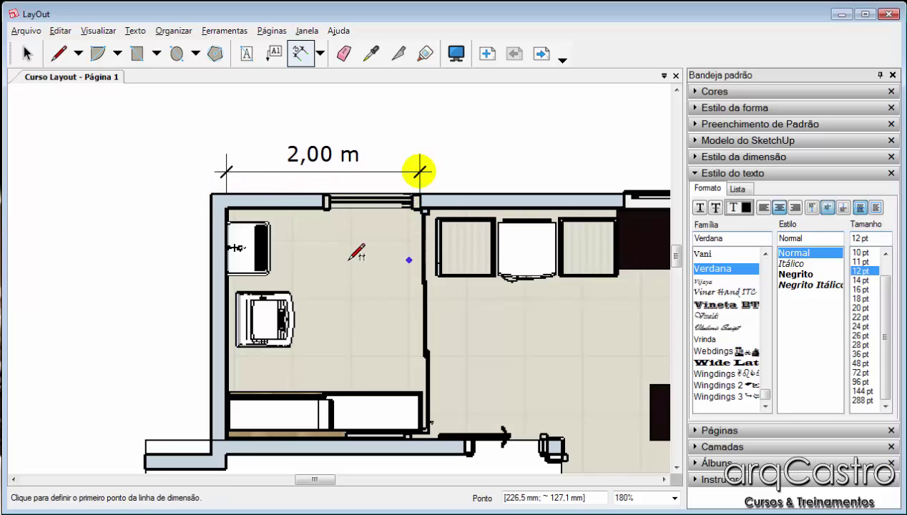
{"action": "left_click", "coordinate": [228, 209]}
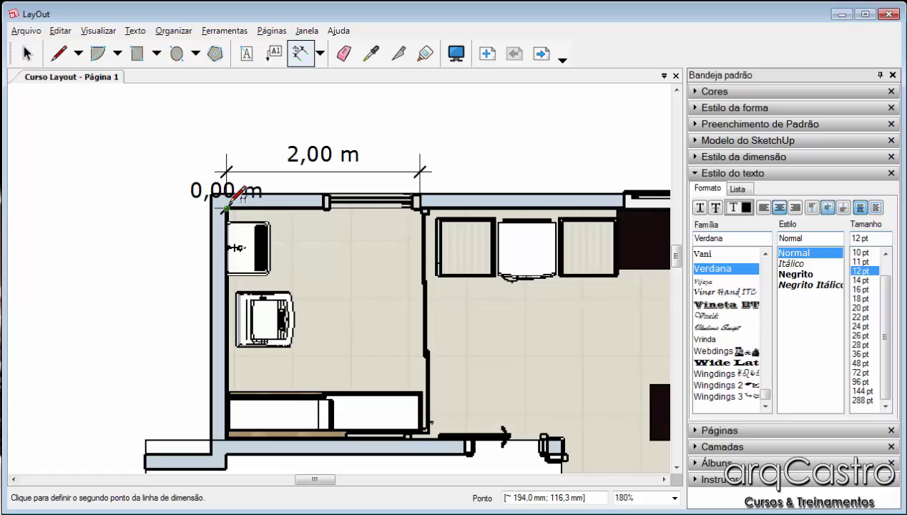
{"action": "left_click", "coordinate": [229, 436]}
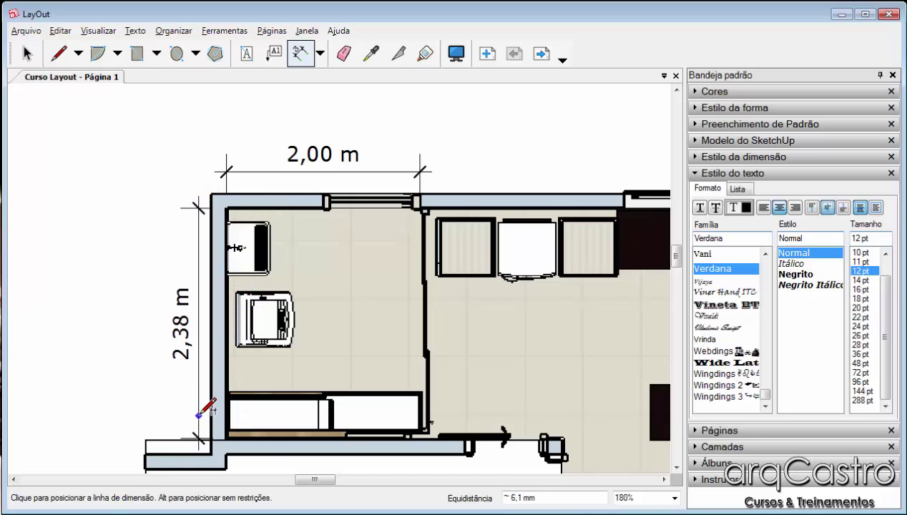
{"action": "left_click", "coordinate": [198, 416]}
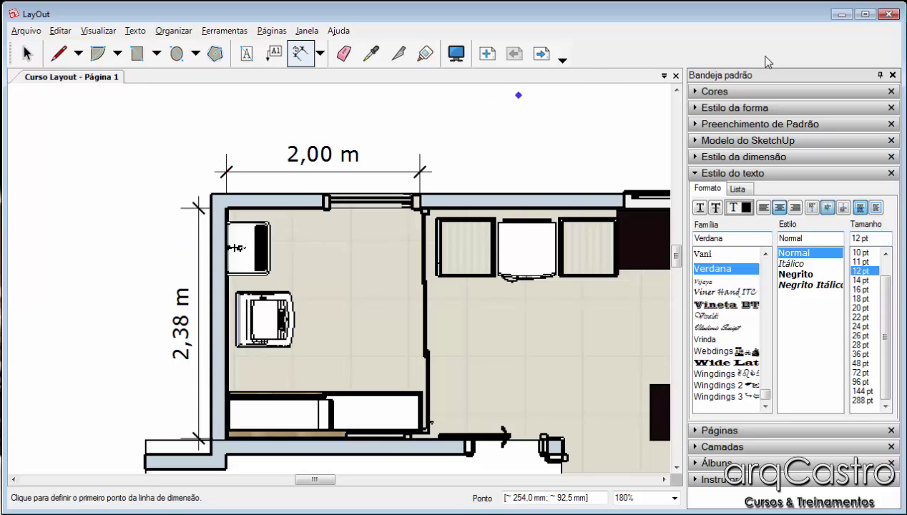
Dimension the width of the kitchen window above the sinks, placing the dimension line outside the exterior wall
{"action": "scroll", "coordinate": [469, 208], "scroll_direction": "down", "scroll_amount": 3}
{"action": "middle_click_drag", "start_coordinate": [336, 166], "coordinate": [324, 152]}
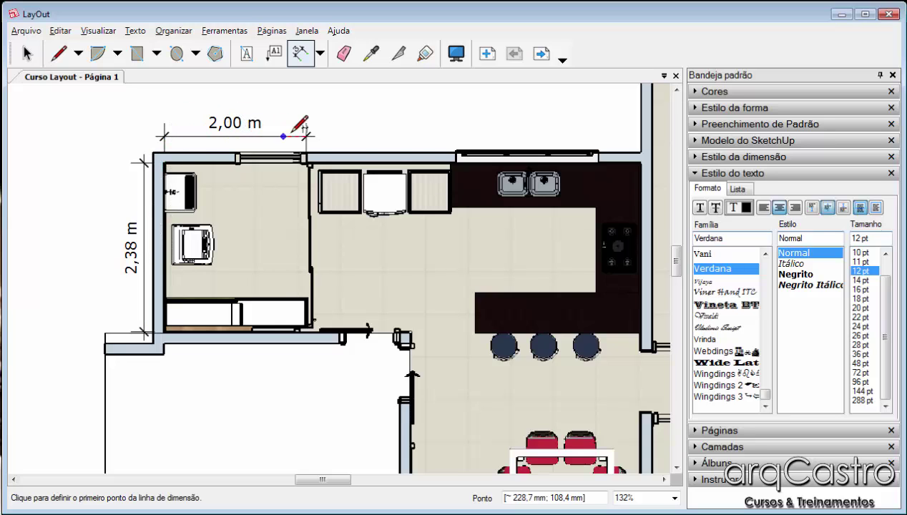
{"action": "middle_click_drag", "start_coordinate": [335, 171], "coordinate": [281, 189]}
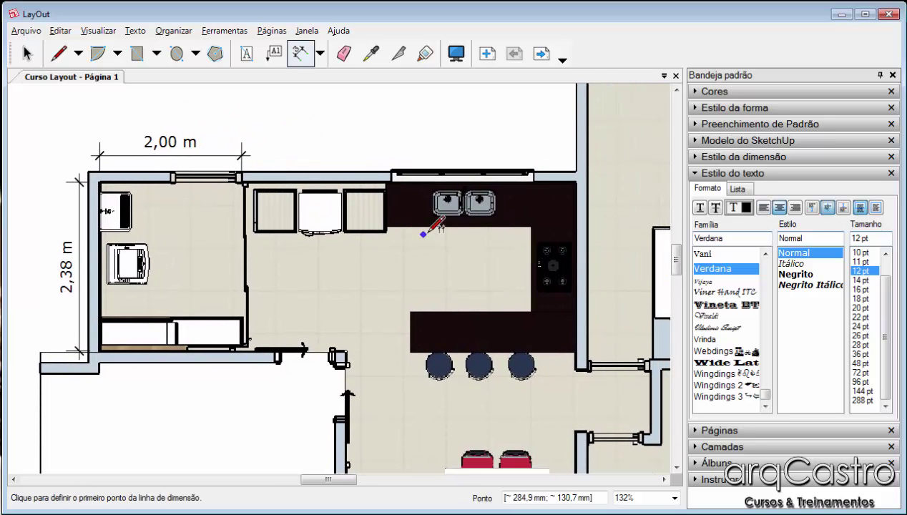
{"action": "left_click", "coordinate": [388, 171]}
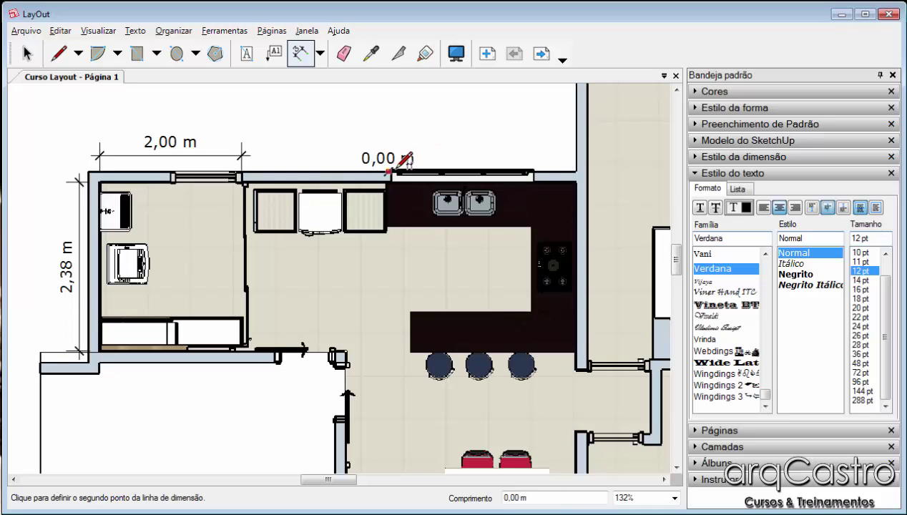
{"action": "left_click", "coordinate": [535, 171]}
{"action": "left_click", "coordinate": [537, 146]}
Dimension the dining area's width between its side walls, placing the dimension line between the dining table and the sofa
{"action": "middle_click_drag", "start_coordinate": [400, 304], "coordinate": [350, 143]}
{"action": "middle_click_drag", "start_coordinate": [338, 268], "coordinate": [310, 167]}
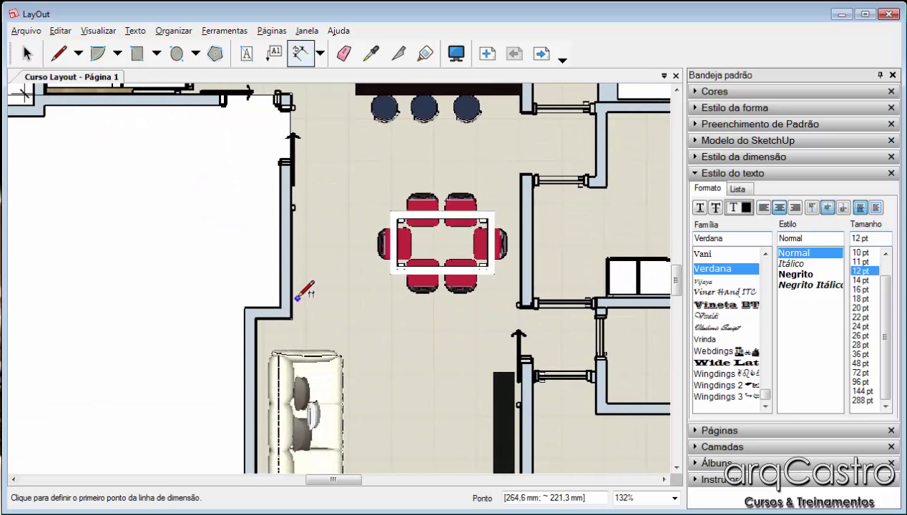
{"action": "left_click", "coordinate": [290, 298]}
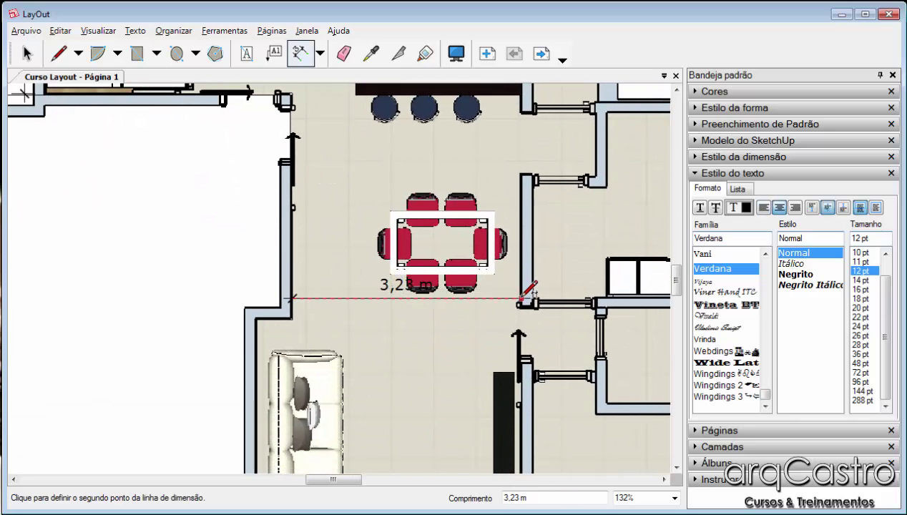
{"action": "left_click", "coordinate": [523, 298]}
{"action": "left_click", "coordinate": [494, 318]}
Dimension the short wall recess beside the sofa, placing the dimension line just inside the living room
{"action": "scroll", "coordinate": [493, 319], "scroll_direction": "down", "scroll_amount": 2}
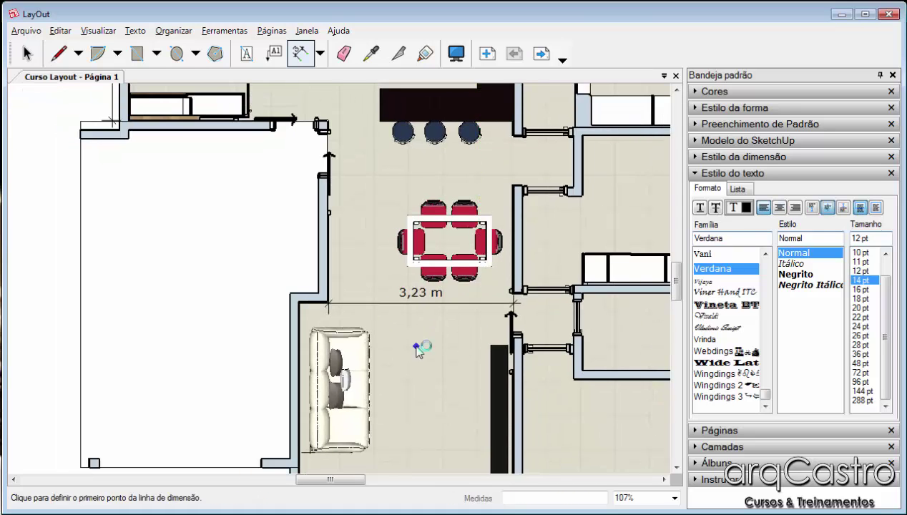
{"action": "middle_click_drag", "start_coordinate": [416, 348], "coordinate": [428, 207]}
{"action": "scroll", "coordinate": [319, 155], "scroll_direction": "up", "scroll_amount": 5}
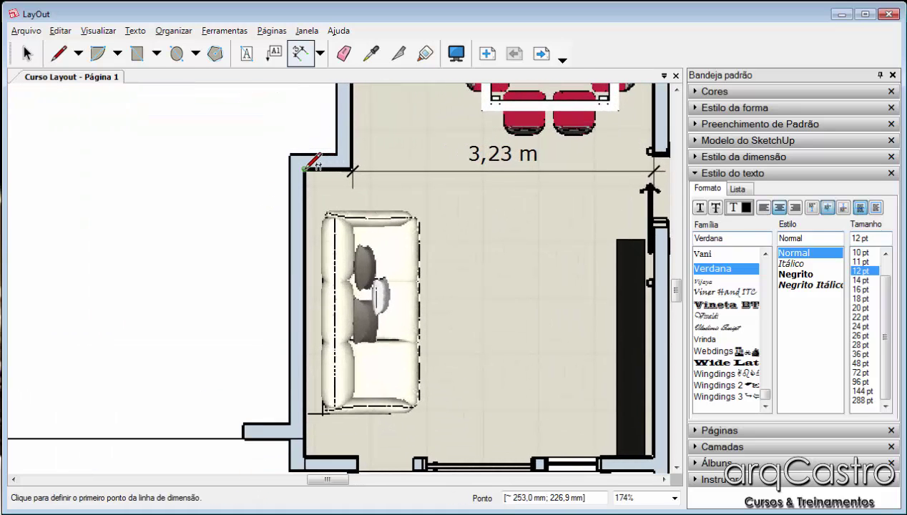
{"action": "left_click", "coordinate": [305, 170]}
{"action": "left_click", "coordinate": [351, 170]}
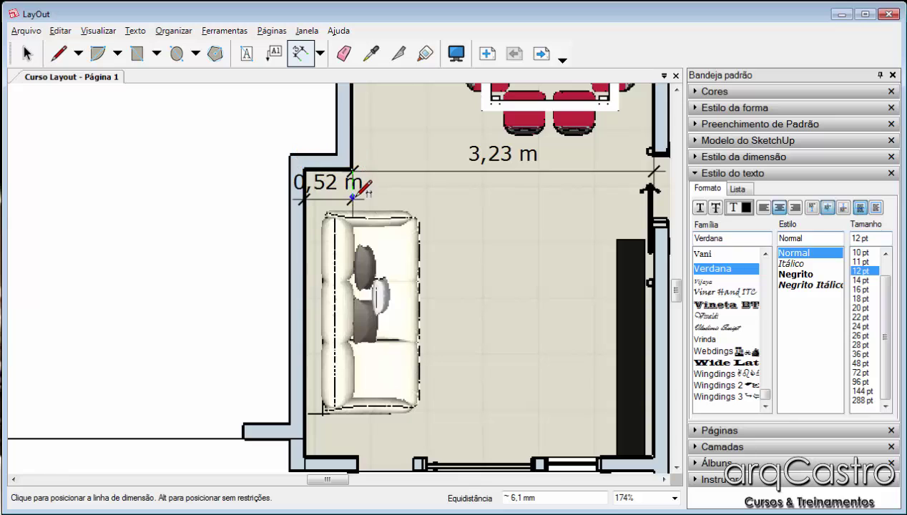
{"action": "left_click", "coordinate": [352, 192]}
Place a leader label with automatic area text on the bedroom floor between the bed and the closet
{"action": "scroll", "coordinate": [427, 183], "scroll_direction": "down", "scroll_amount": 4}
{"action": "middle_click_drag", "start_coordinate": [492, 300], "coordinate": [329, 356]}
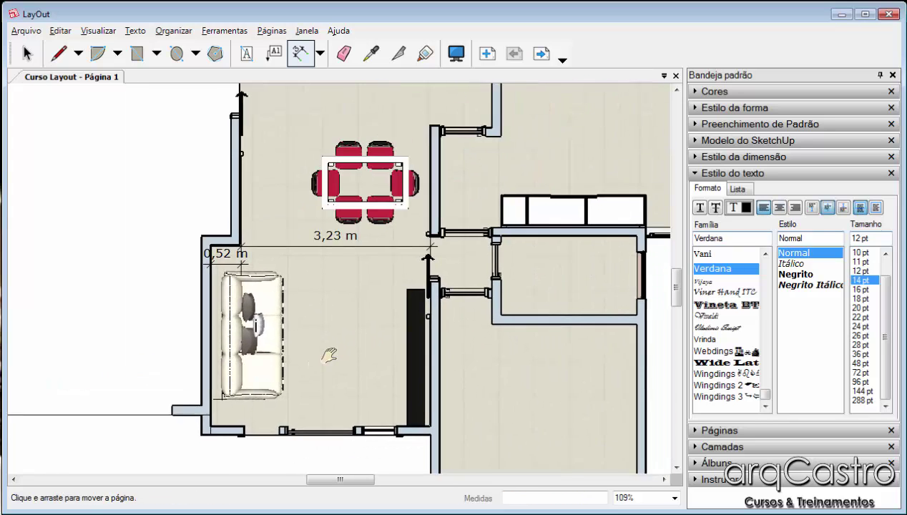
{"action": "scroll", "coordinate": [340, 344], "scroll_direction": "down", "scroll_amount": 1}
{"action": "scroll", "coordinate": [496, 172], "scroll_direction": "up", "scroll_amount": 1}
{"action": "middle_click_drag", "start_coordinate": [480, 186], "coordinate": [435, 326]}
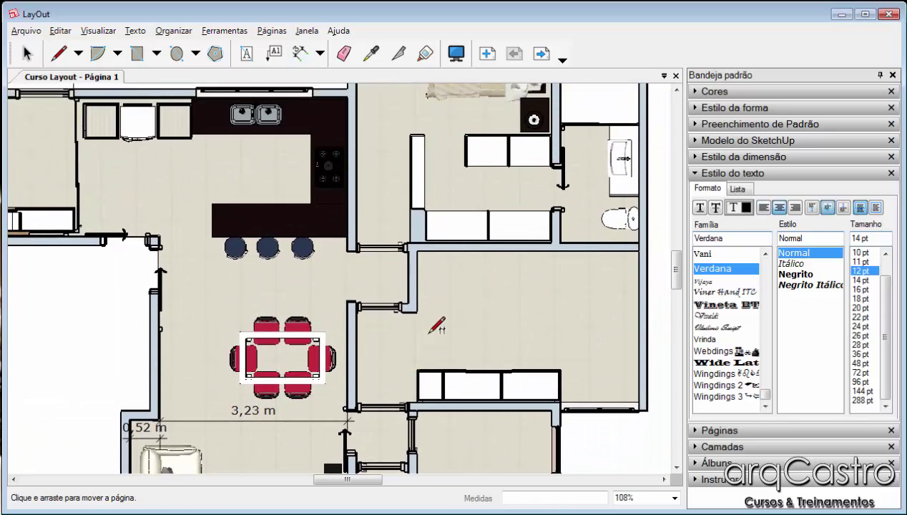
{"action": "middle_click_drag", "start_coordinate": [445, 89], "coordinate": [456, 144]}
{"action": "scroll", "coordinate": [456, 144], "scroll_direction": "up", "scroll_amount": 2}
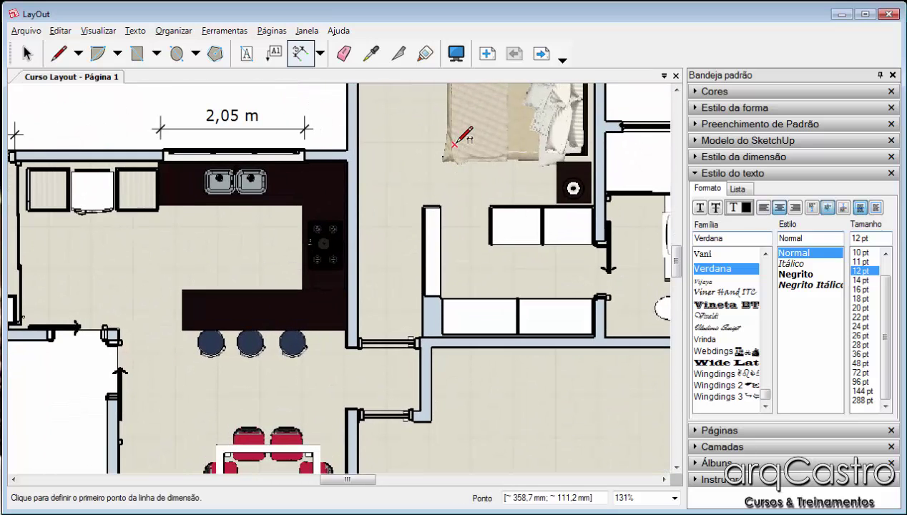
{"action": "left_click", "coordinate": [272, 53]}
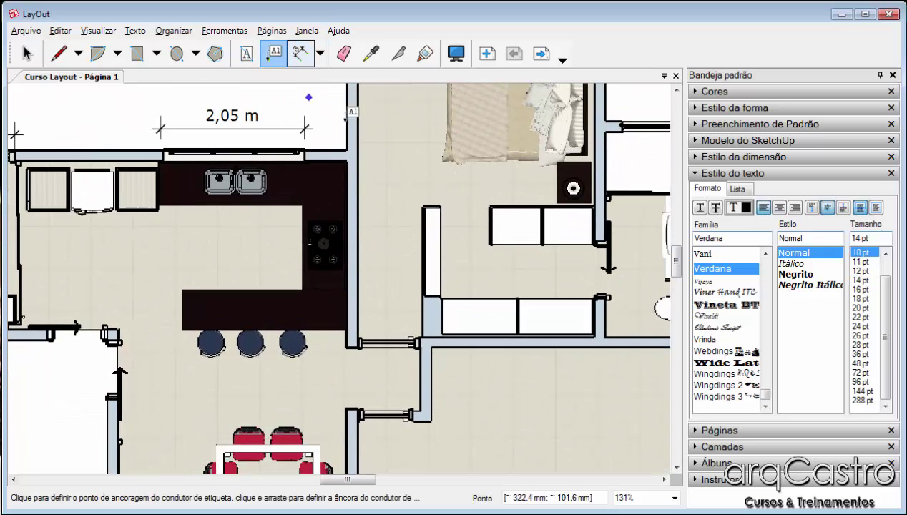
{"action": "left_click", "coordinate": [401, 184]}
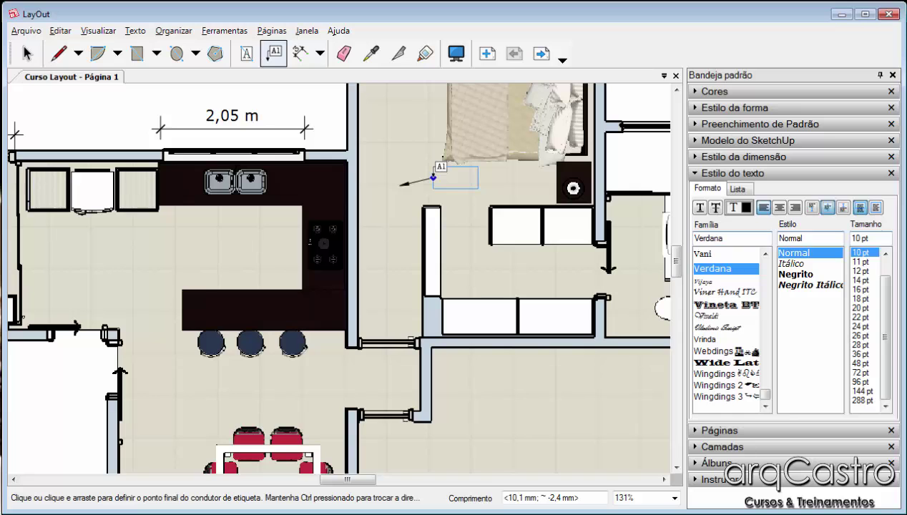
{"action": "left_click", "coordinate": [433, 178]}
Examine the labelled bedroom and the surrounding rooms down to the garage, and finish the label with its automatic text
{"action": "middle_click_drag", "start_coordinate": [490, 181], "coordinate": [426, 309]}
{"action": "scroll", "coordinate": [355, 271], "scroll_direction": "down", "scroll_amount": 3}
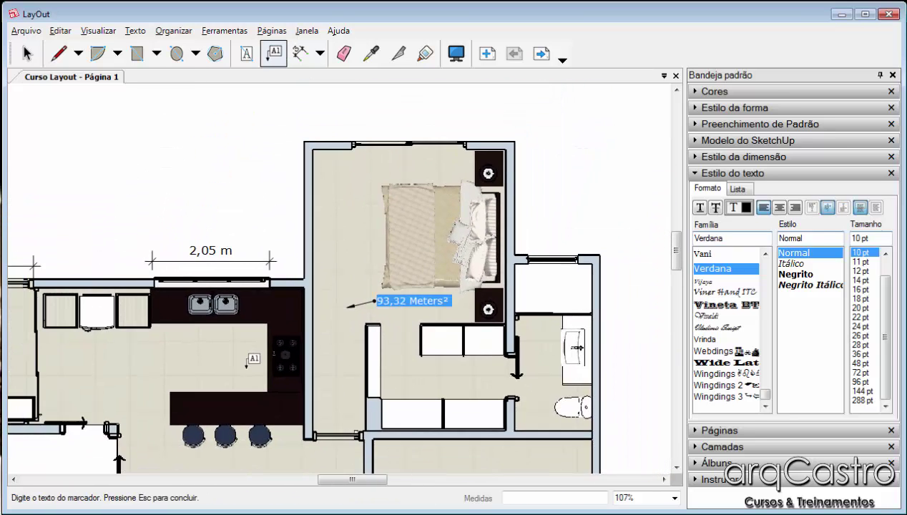
{"action": "middle_click_drag", "start_coordinate": [356, 270], "coordinate": [350, 317]}
{"action": "scroll", "coordinate": [411, 368], "scroll_direction": "up", "scroll_amount": 3}
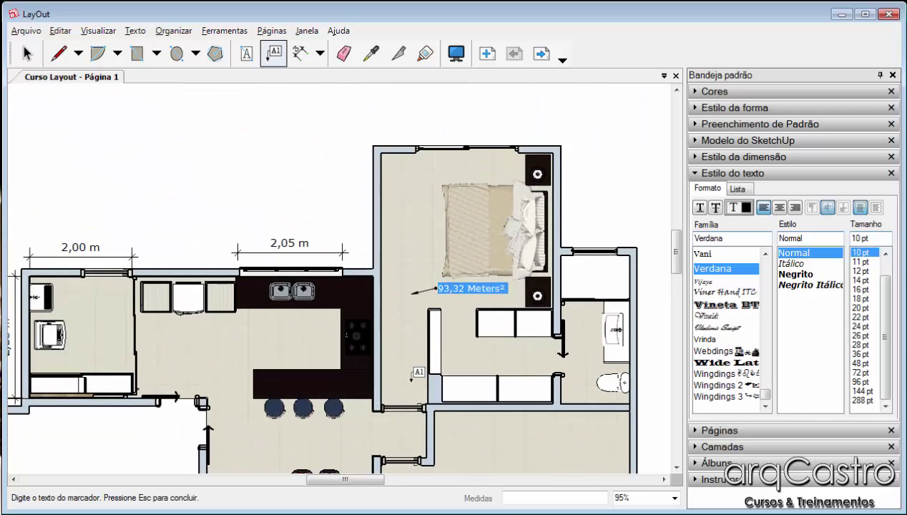
{"action": "scroll", "coordinate": [400, 261], "scroll_direction": "down", "scroll_amount": 2}
{"action": "scroll", "coordinate": [413, 261], "scroll_direction": "down", "scroll_amount": 1}
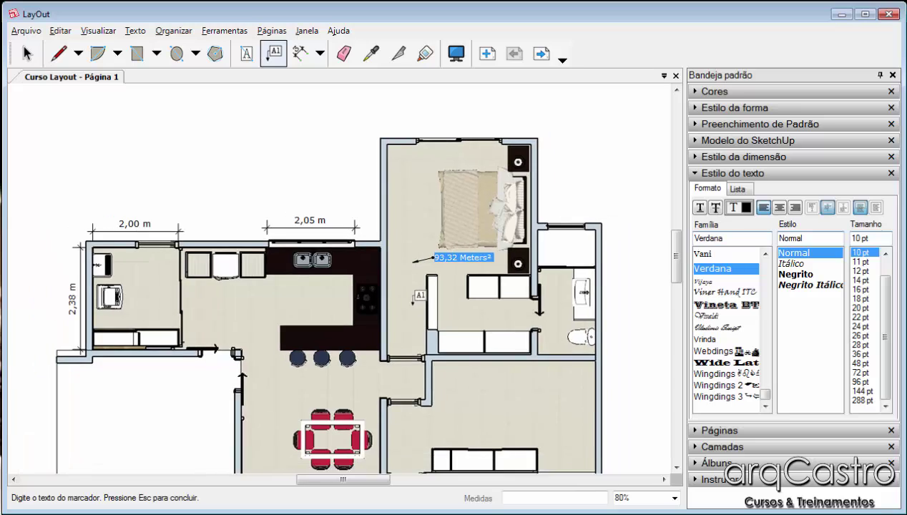
{"action": "middle_click_drag", "start_coordinate": [324, 451], "coordinate": [483, 200]}
{"action": "key", "text": "Escape"}
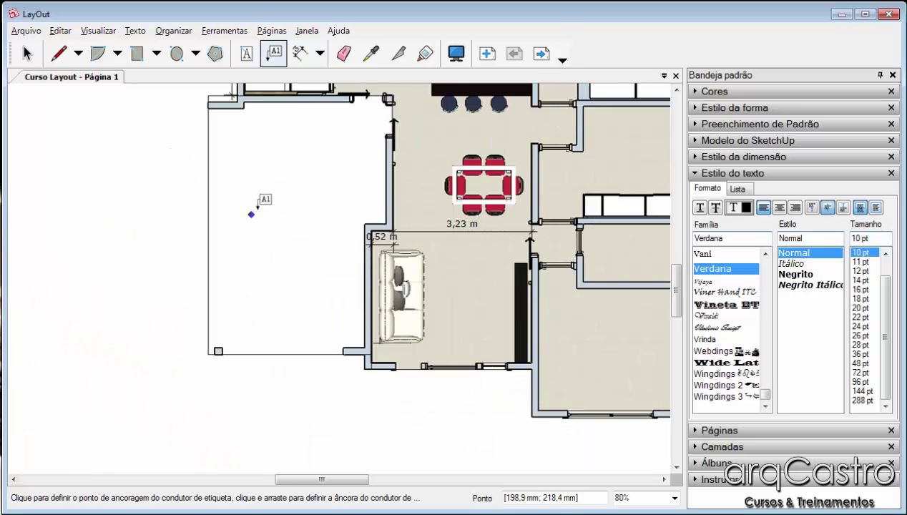
Place a leader label with automatic area text on the garage floor, its text up and to the right of the arrow tip
{"action": "left_click", "coordinate": [293, 204]}
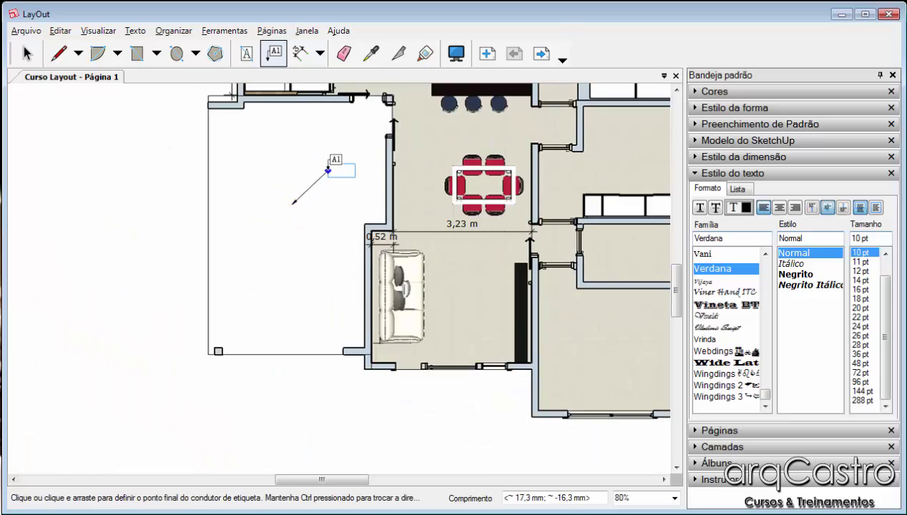
{"action": "left_click", "coordinate": [327, 170]}
{"action": "scroll", "coordinate": [330, 168], "scroll_direction": "up", "scroll_amount": 3}
{"action": "middle_click_drag", "start_coordinate": [332, 189], "coordinate": [301, 340]}
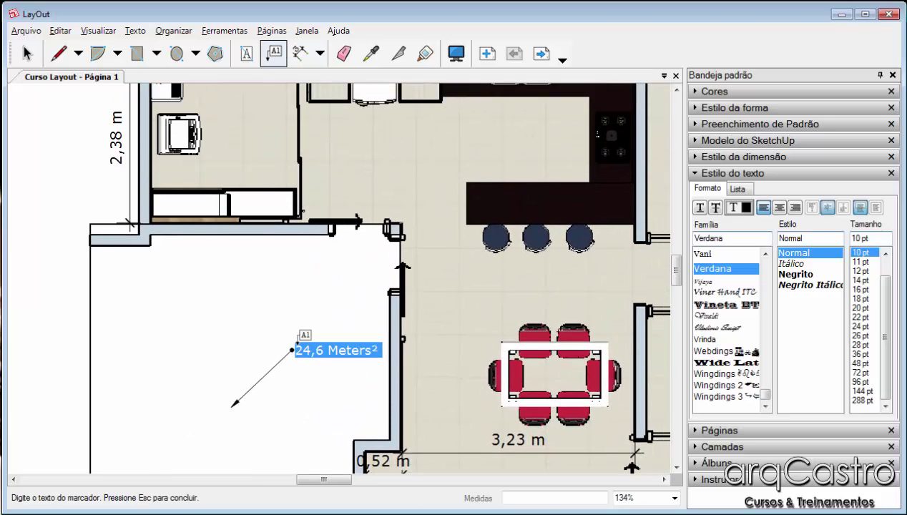
{"action": "left_click", "coordinate": [319, 353]}
{"action": "double_click", "coordinate": [374, 349]}
{"action": "key", "text": "Escape"}
Add a leader label reading "Móvel de marcenaria" that points to the lower closet in the bedroom's dressing area
{"action": "scroll", "coordinate": [309, 315], "scroll_direction": "up", "scroll_amount": 1}
{"action": "middle_click_drag", "start_coordinate": [309, 315], "coordinate": [60, 356]}
{"action": "middle_click_drag", "start_coordinate": [206, 300], "coordinate": [89, 464]}
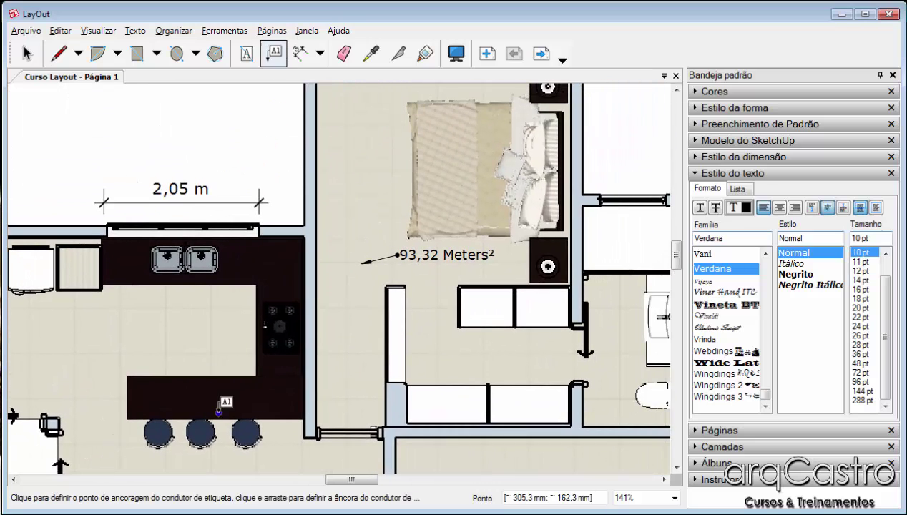
{"action": "middle_click_drag", "start_coordinate": [218, 411], "coordinate": [182, 331]}
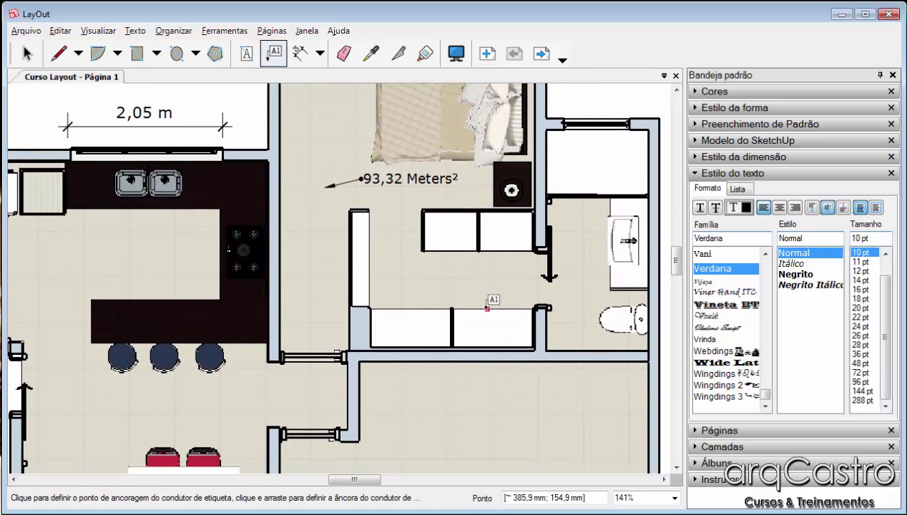
{"action": "left_click", "coordinate": [406, 318]}
{"action": "left_click", "coordinate": [430, 288]}
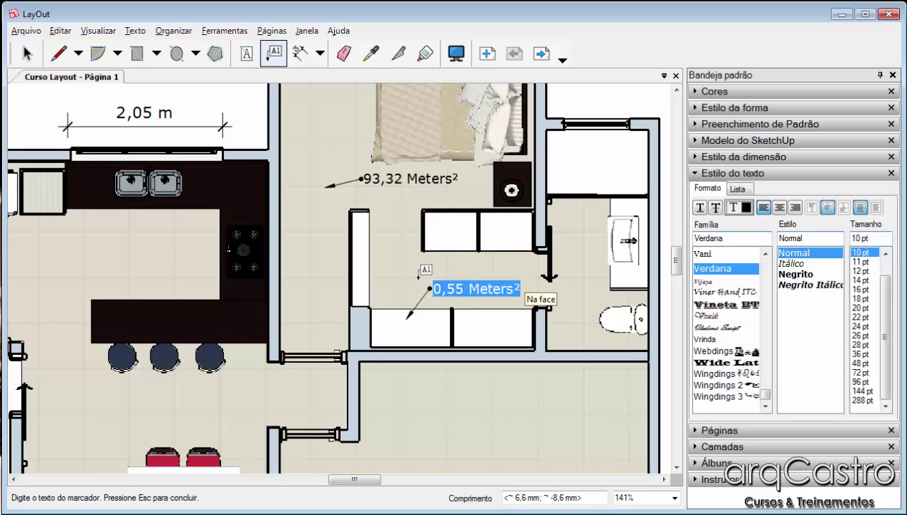
{"action": "type", "text": "Móvel de marcenaria"}
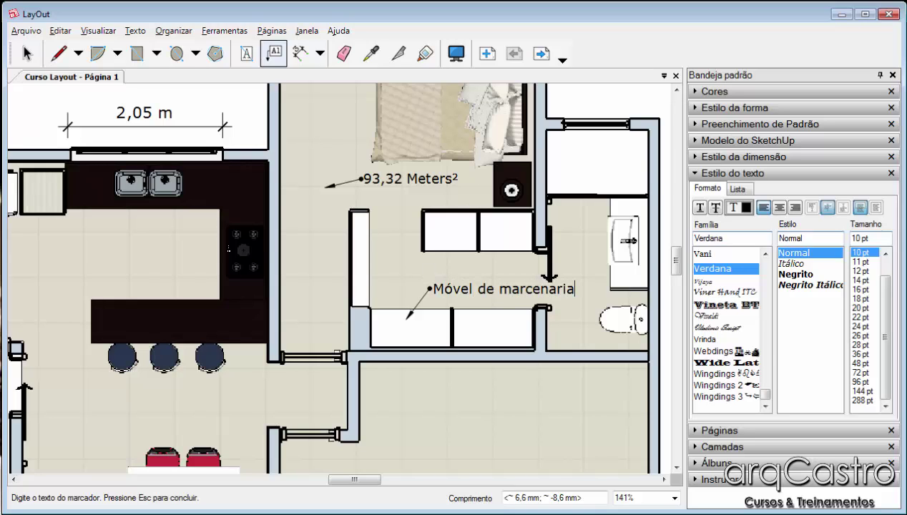
{"action": "key", "text": "Escape"}
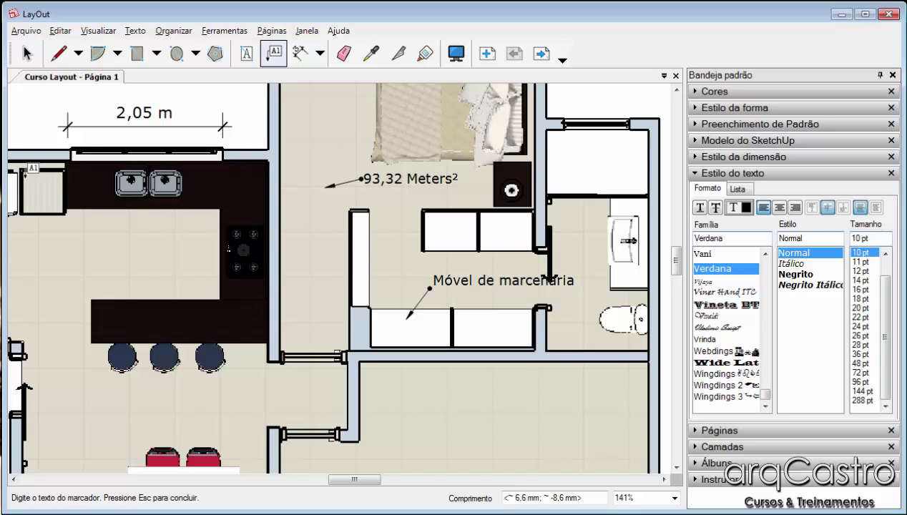
{"action": "left_click", "coordinate": [28, 53]}
Examine the labelled floor plan, from the dressing area and dining area to the room below the bathroom
{"action": "scroll", "coordinate": [545, 273], "scroll_direction": "down", "scroll_amount": 2}
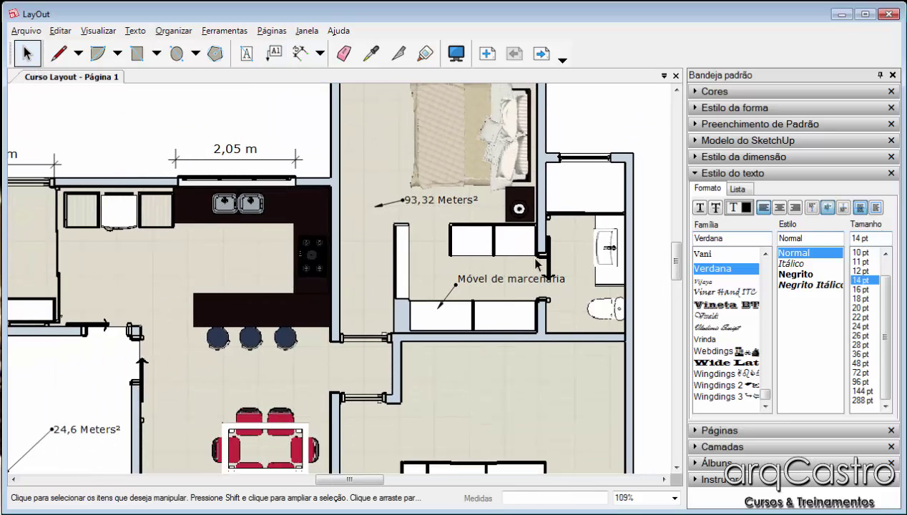
{"action": "scroll", "coordinate": [478, 165], "scroll_direction": "down", "scroll_amount": 1}
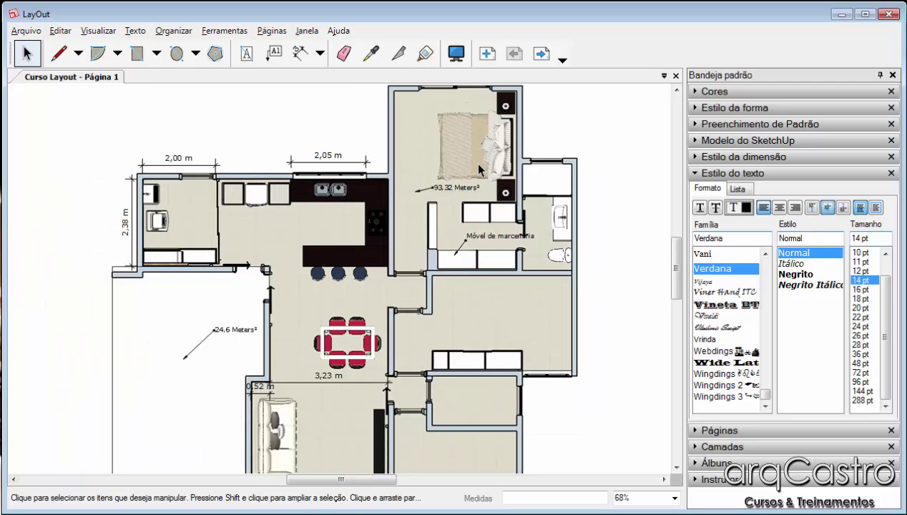
{"action": "scroll", "coordinate": [369, 368], "scroll_direction": "up", "scroll_amount": 2}
{"action": "scroll", "coordinate": [365, 364], "scroll_direction": "up", "scroll_amount": 2}
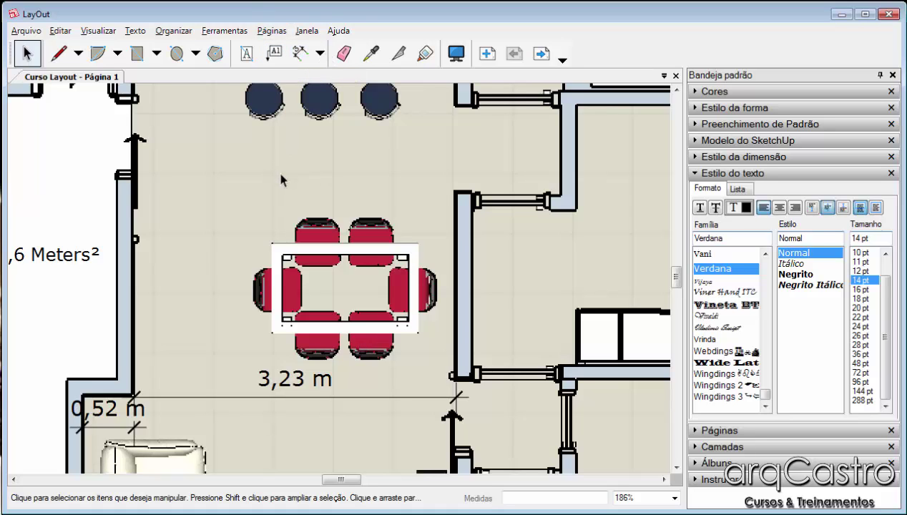
{"action": "scroll", "coordinate": [276, 184], "scroll_direction": "down", "scroll_amount": 5}
{"action": "scroll", "coordinate": [454, 193], "scroll_direction": "up", "scroll_amount": 4}
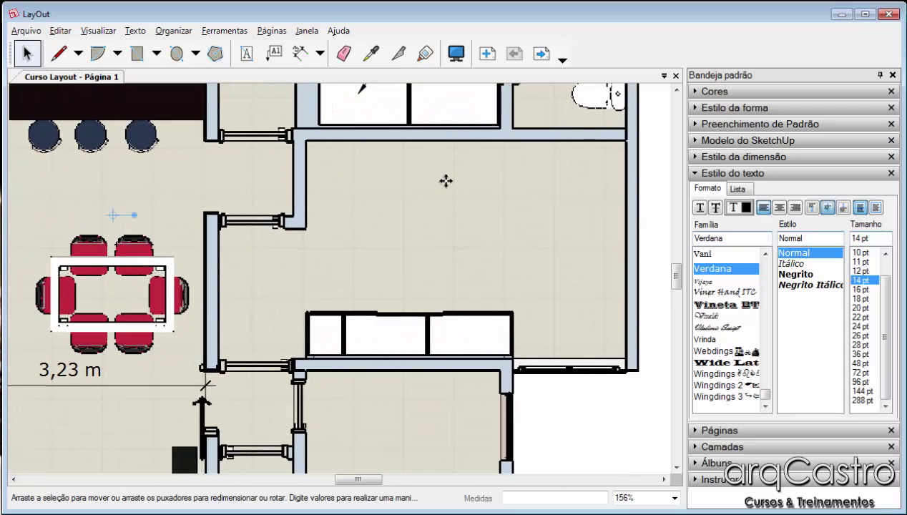
{"action": "scroll", "coordinate": [446, 182], "scroll_direction": "down", "scroll_amount": 1}
{"action": "middle_click_drag", "start_coordinate": [442, 222], "coordinate": [419, 375]}
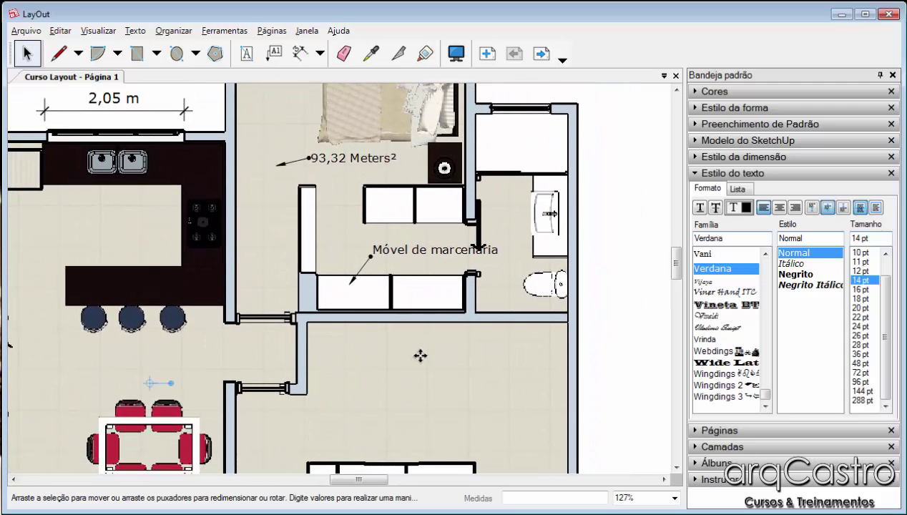
{"action": "scroll", "coordinate": [422, 354], "scroll_direction": "down", "scroll_amount": 2}
{"action": "scroll", "coordinate": [427, 359], "scroll_direction": "up", "scroll_amount": 2}
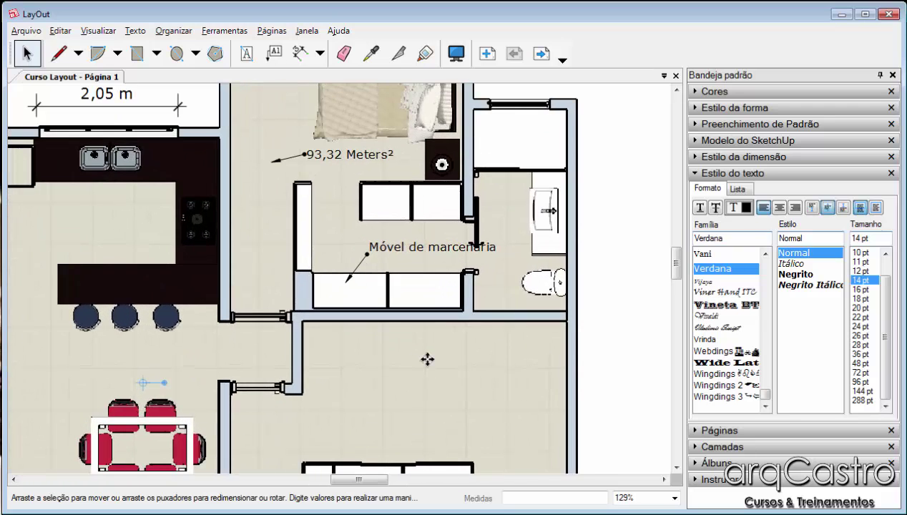
{"action": "middle_click_drag", "start_coordinate": [427, 359], "coordinate": [377, 244]}
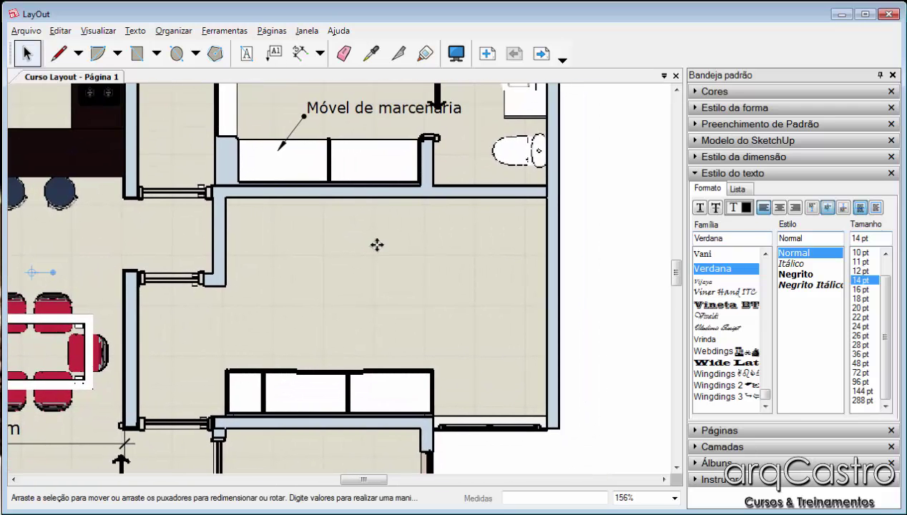
Draw a rectangle covering the shower floor above the bathroom, from its upper-left inner corner to its lower-right inner corner
{"action": "left_click", "coordinate": [156, 53]}
{"action": "left_click", "coordinate": [143, 75]}
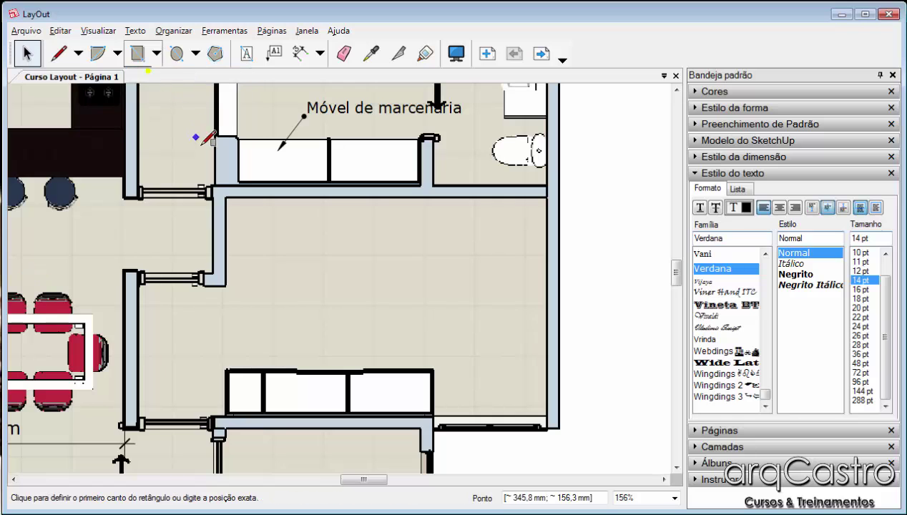
{"action": "middle_click_drag", "start_coordinate": [324, 210], "coordinate": [322, 302]}
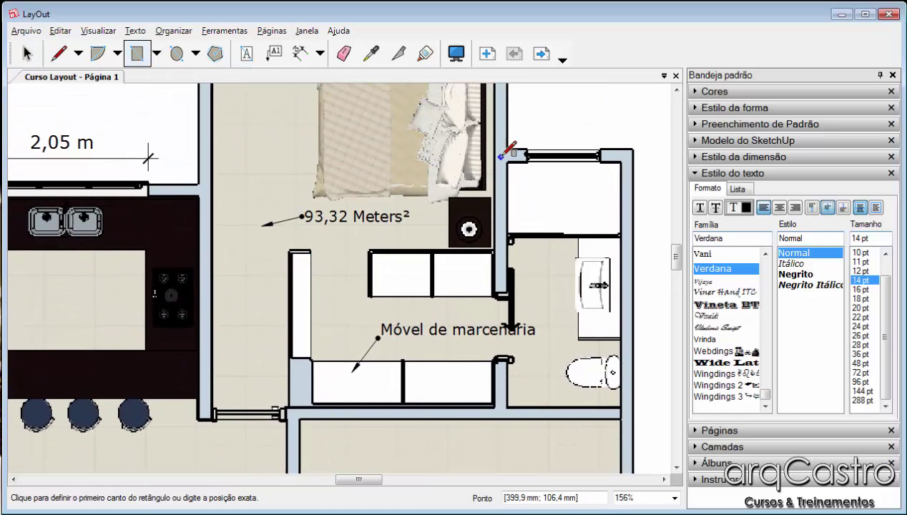
{"action": "left_click", "coordinate": [506, 162]}
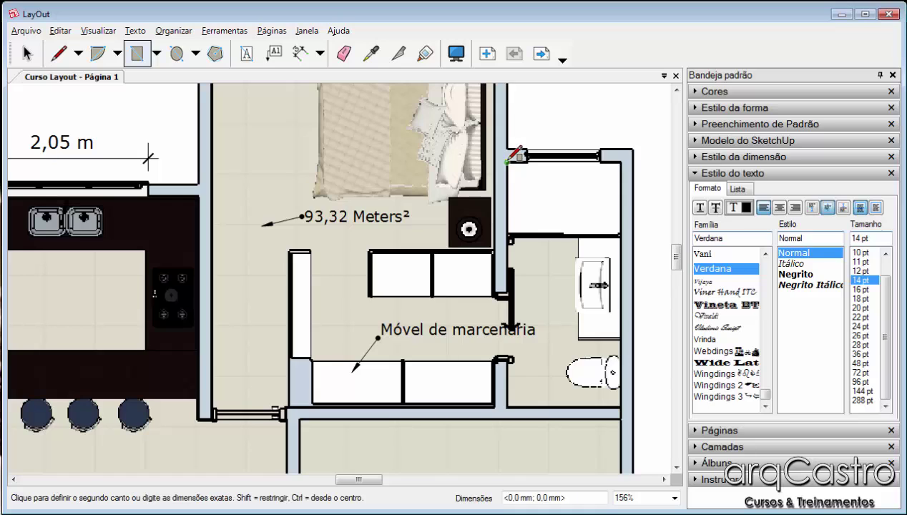
{"action": "left_click", "coordinate": [621, 234]}
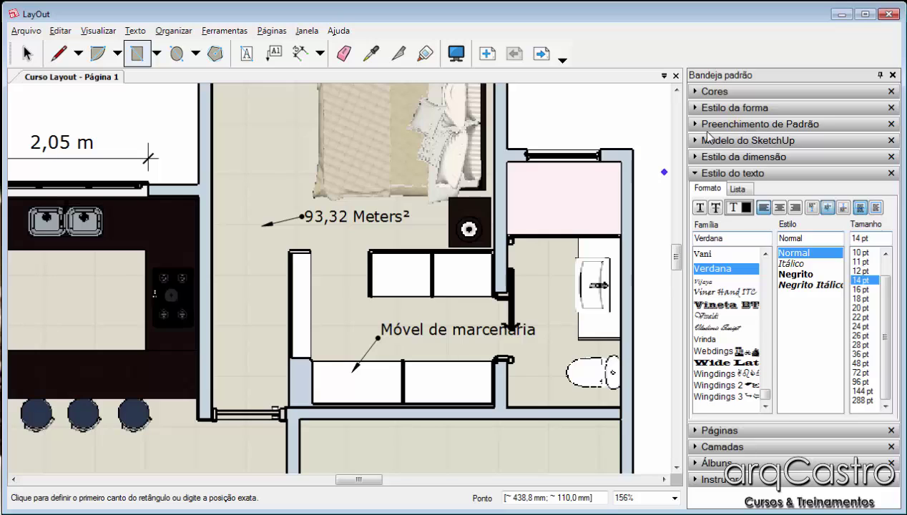
Fill the shower rectangle with the "Bloco cerâmico" pattern from the "Símbolos de material" collection
{"action": "left_click", "coordinate": [737, 125]}
{"action": "left_click", "coordinate": [739, 174]}
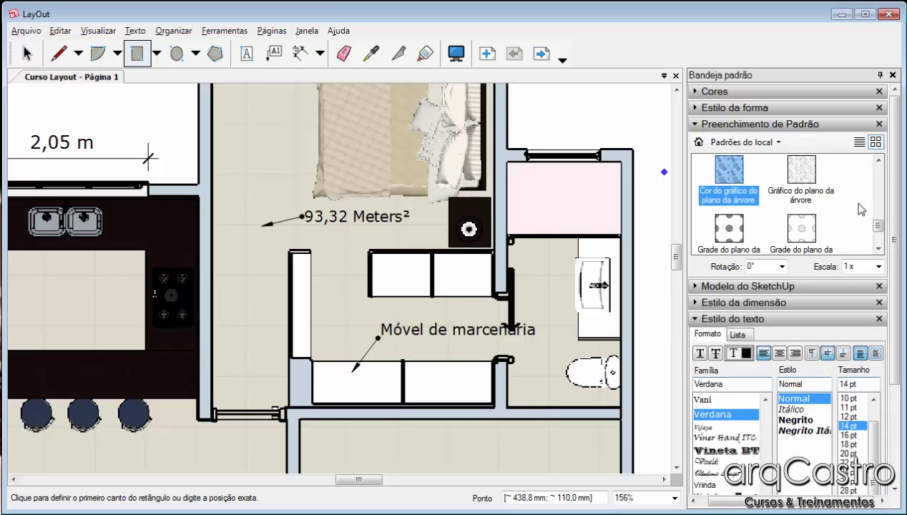
{"action": "left_click", "coordinate": [779, 143]}
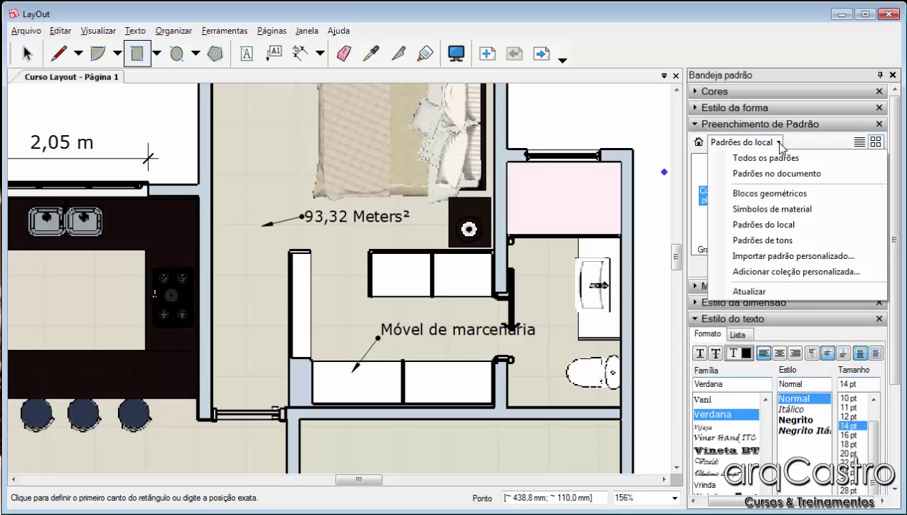
{"action": "left_click", "coordinate": [793, 209]}
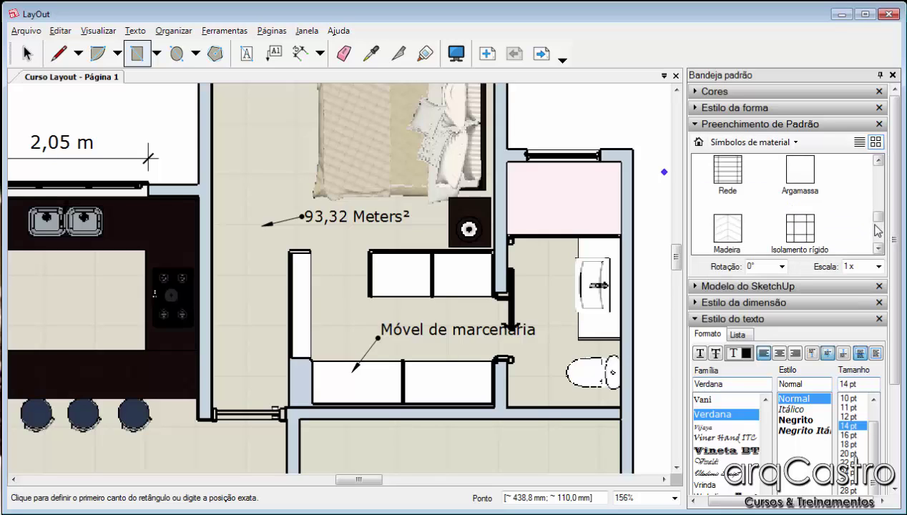
{"action": "left_click", "coordinate": [880, 229]}
{"action": "left_click_drag", "start_coordinate": [880, 230], "coordinate": [879, 196]}
{"action": "left_click", "coordinate": [800, 187]}
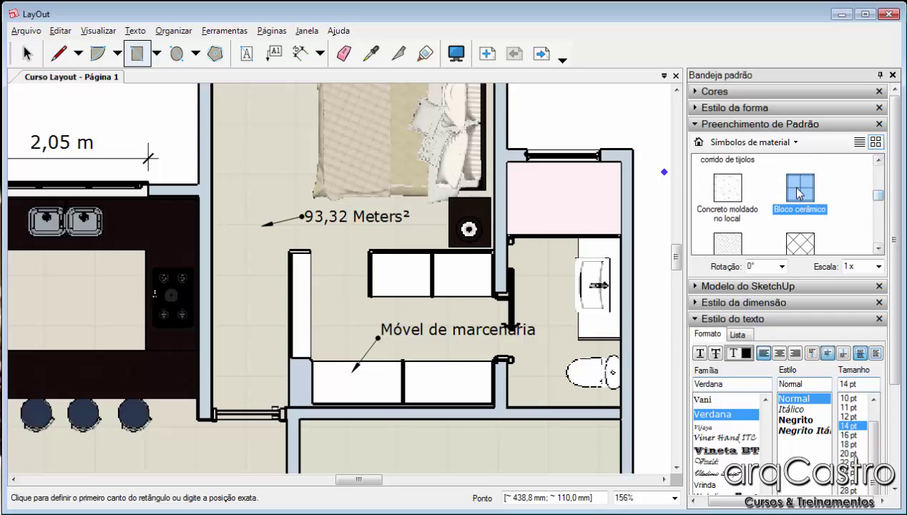
{"action": "left_click_drag", "start_coordinate": [800, 192], "coordinate": [558, 204]}
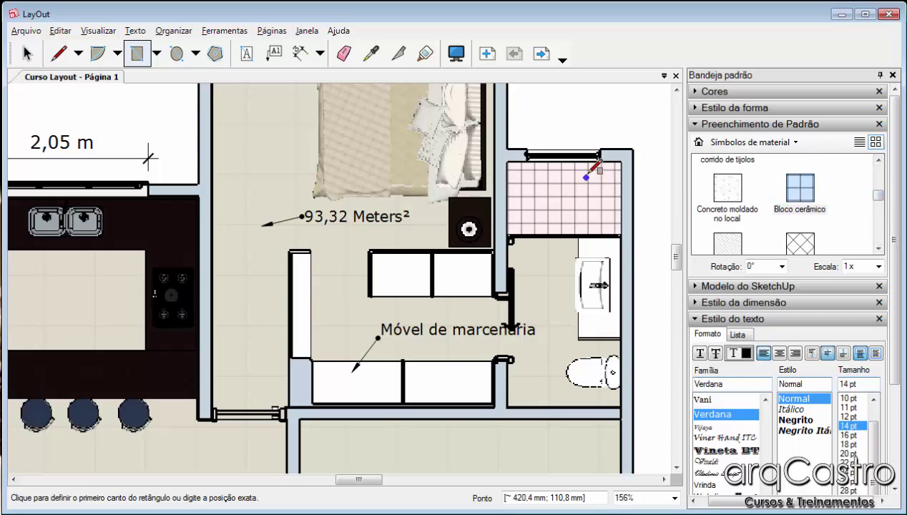
{"action": "left_click", "coordinate": [27, 53]}
{"action": "scroll", "coordinate": [545, 185], "scroll_direction": "up", "scroll_amount": 3}
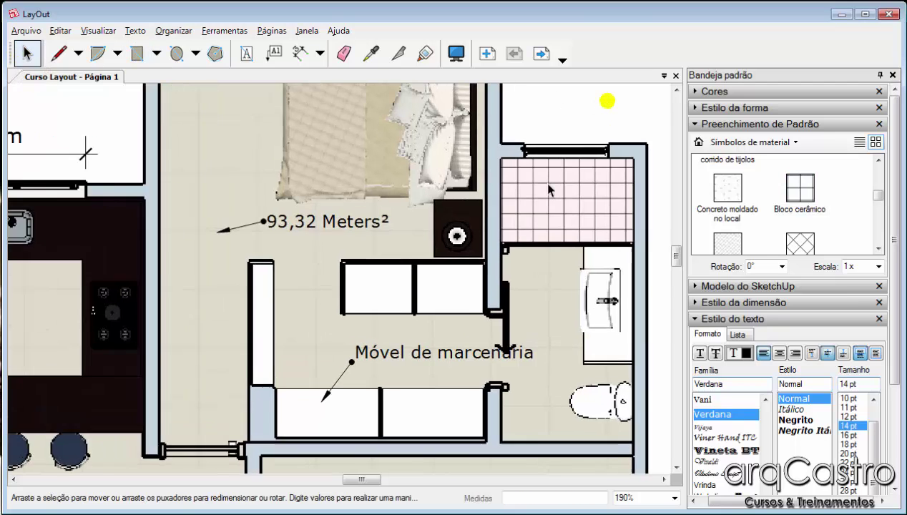
{"action": "scroll", "coordinate": [542, 183], "scroll_direction": "down", "scroll_amount": 5}
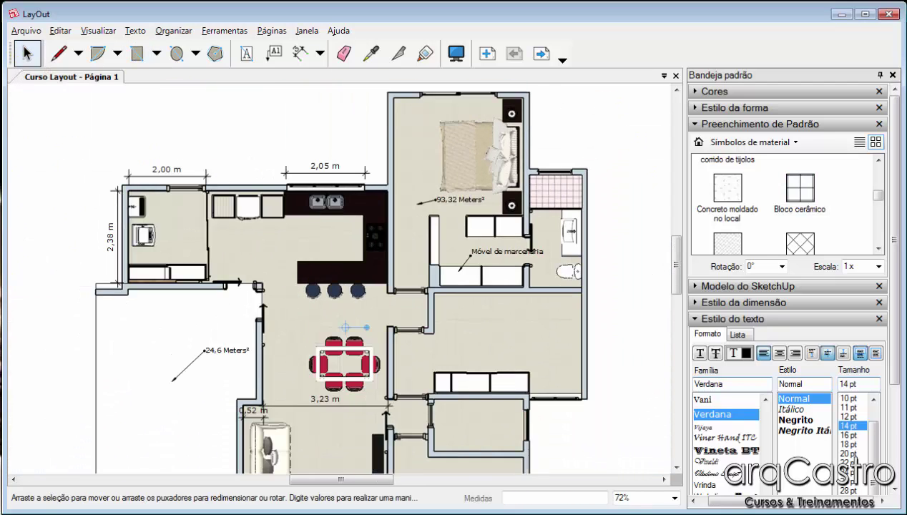
Trace a closed line shape with the "Bloco cerâmico" fill along the inner walls of the room below the bathroom, going around its closet
{"action": "scroll", "coordinate": [460, 385], "scroll_direction": "up", "scroll_amount": 1}
{"action": "scroll", "coordinate": [460, 385], "scroll_direction": "up", "scroll_amount": 2}
{"action": "scroll", "coordinate": [526, 314], "scroll_direction": "down", "scroll_amount": 1}
{"action": "mouse_move", "coordinate": [527, 314]}
{"action": "middle_mouse_down"}
{"action": "mouse_move", "coordinate": [462, 304]}
{"action": "mouse_move", "coordinate": [423, 311]}
{"action": "middle_mouse_up"}
{"action": "left_click", "coordinate": [60, 53]}
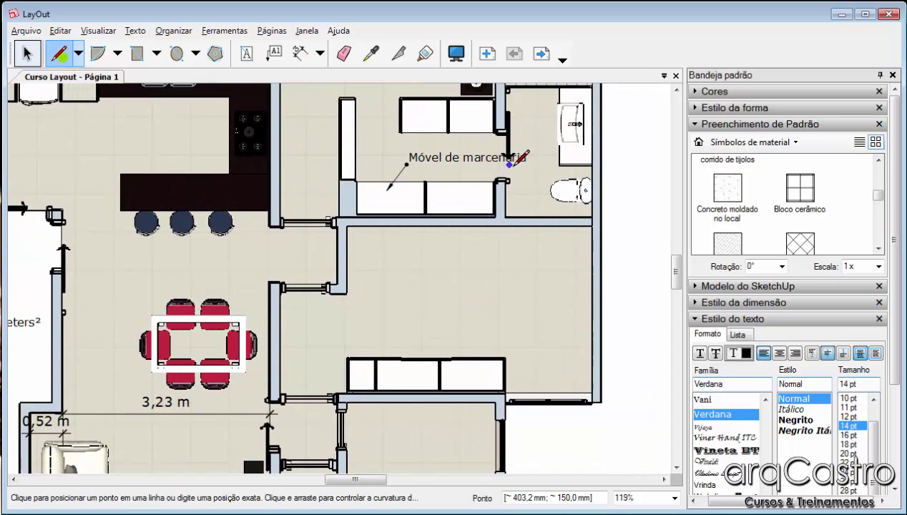
{"action": "left_click", "coordinate": [590, 227]}
{"action": "left_click", "coordinate": [347, 227]}
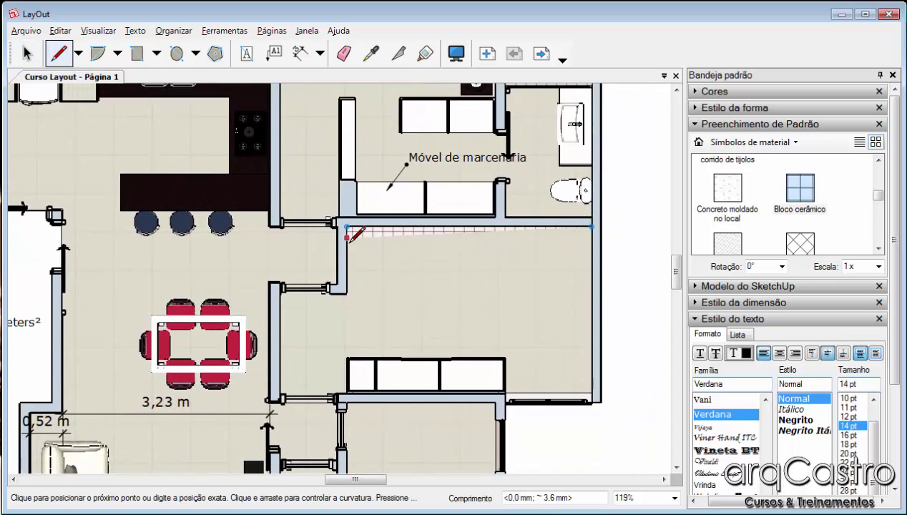
{"action": "left_click", "coordinate": [347, 293]}
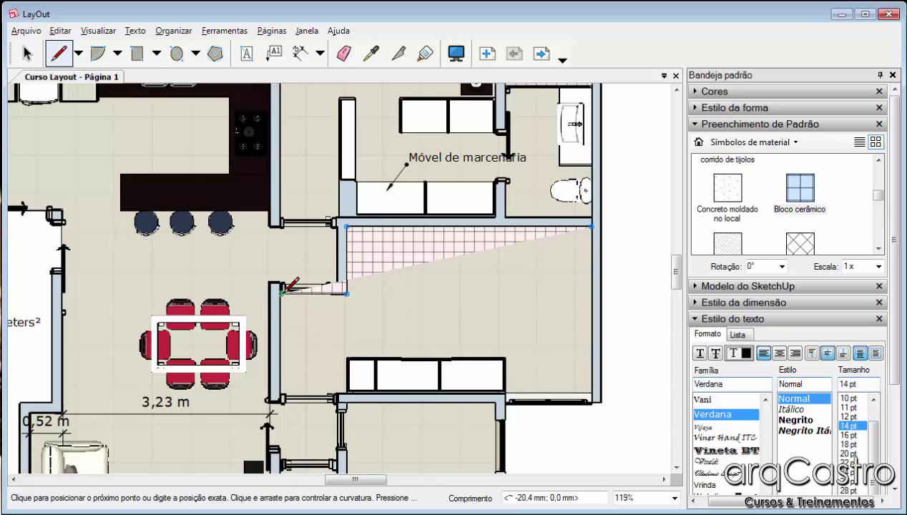
{"action": "left_click", "coordinate": [281, 294]}
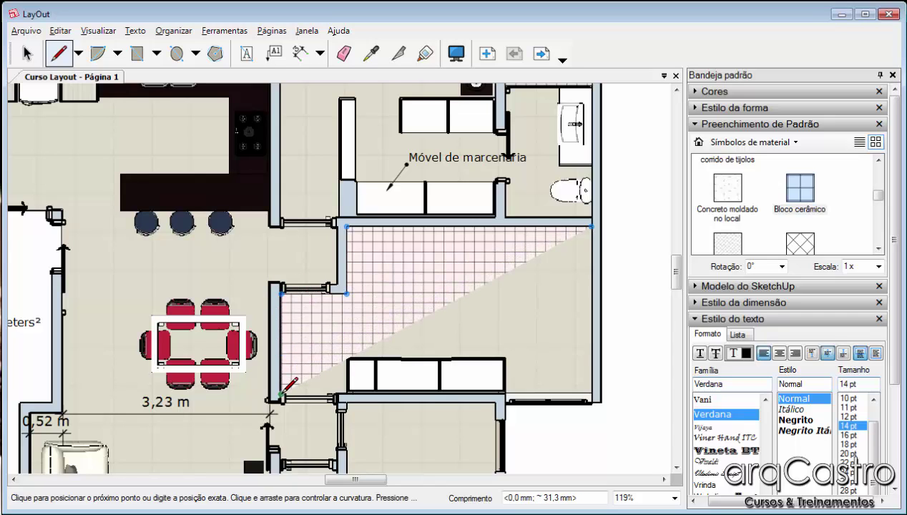
{"action": "left_click", "coordinate": [281, 393]}
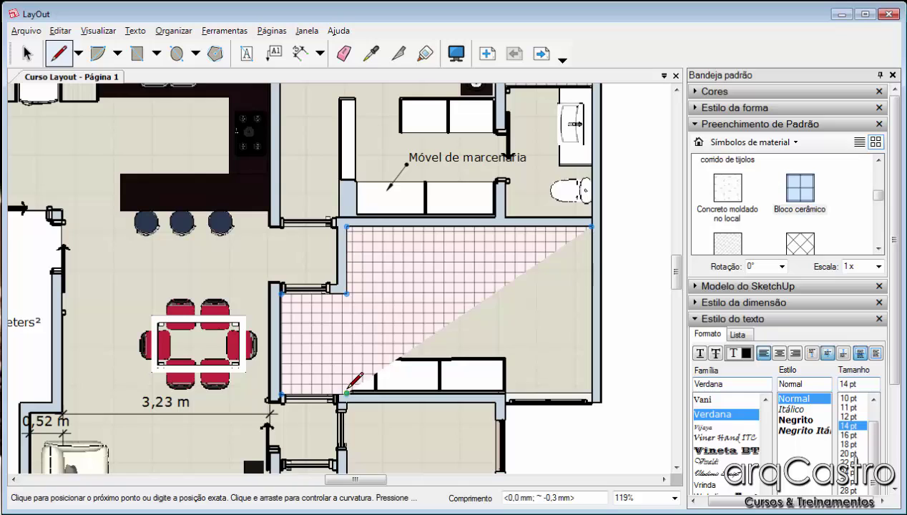
{"action": "left_click", "coordinate": [347, 393]}
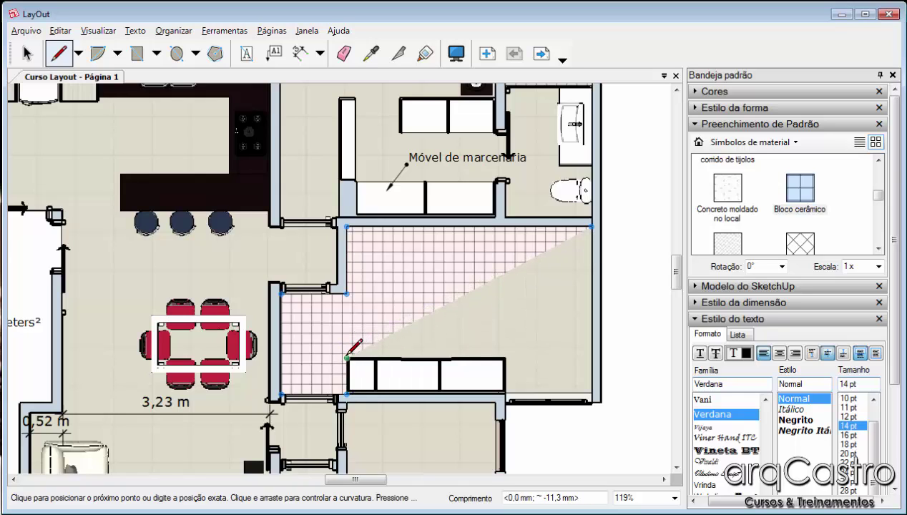
{"action": "left_click", "coordinate": [347, 357]}
{"action": "left_click", "coordinate": [505, 357]}
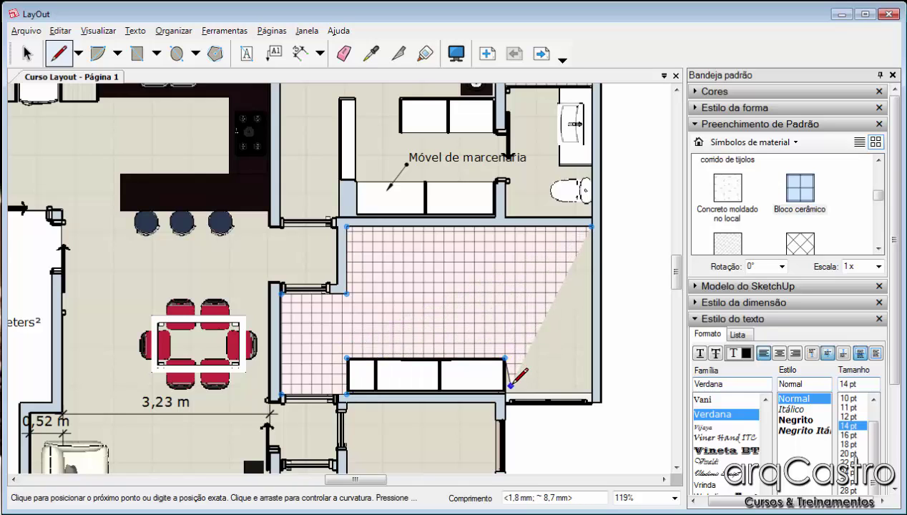
{"action": "left_click", "coordinate": [505, 393]}
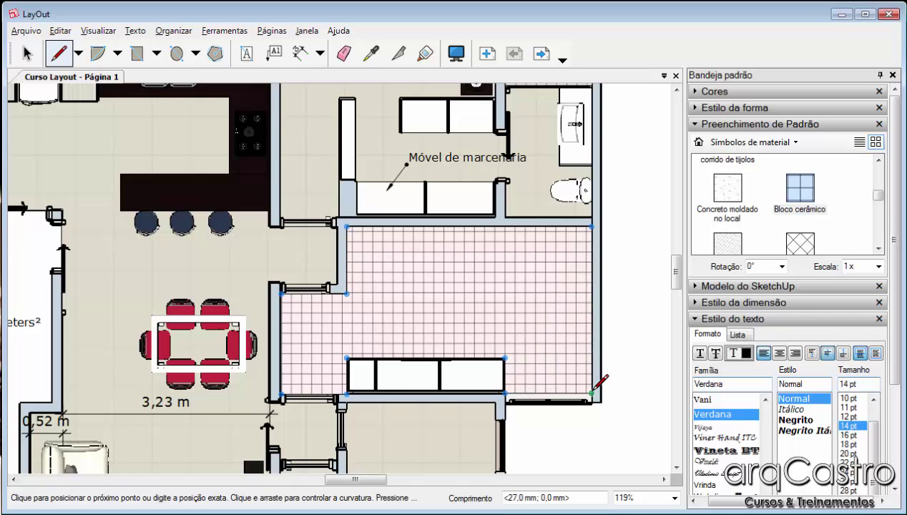
{"action": "left_click", "coordinate": [591, 393]}
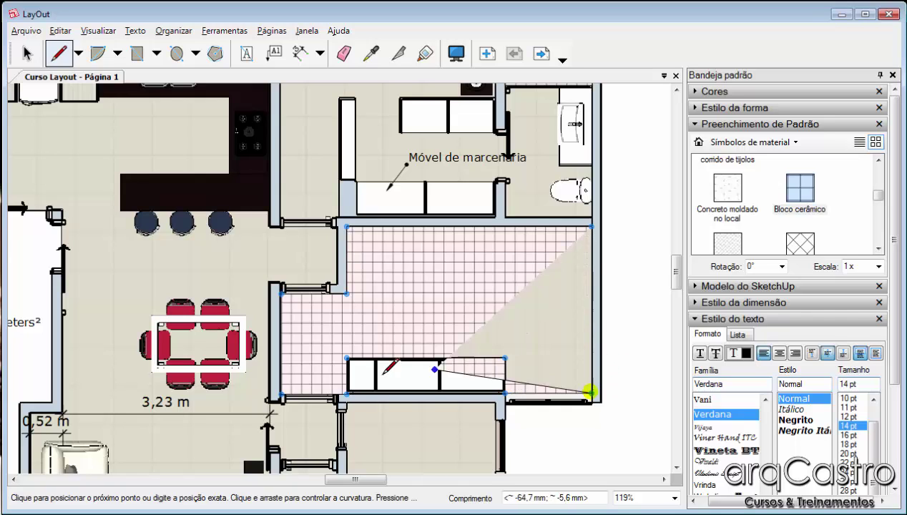
{"action": "left_click", "coordinate": [592, 226]}
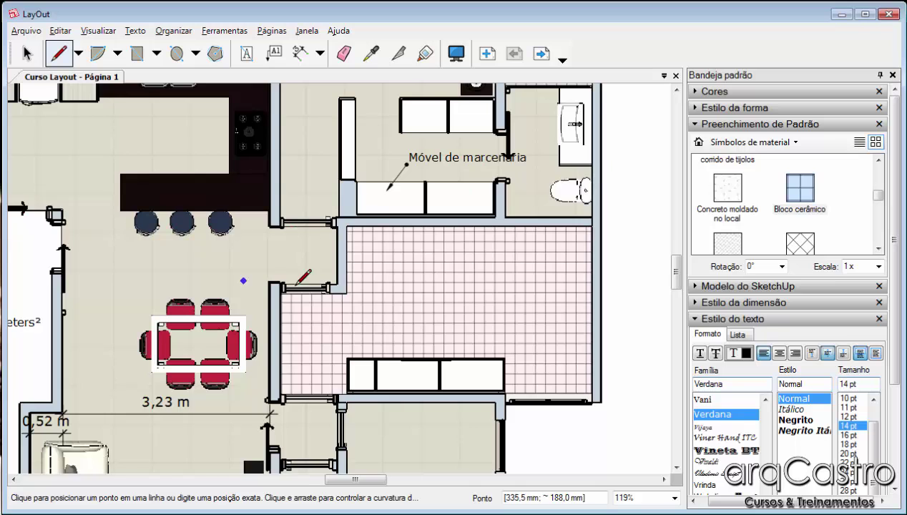
Change the pattern fill of the room below the bathroom to "Asfalto" from the "Símbolos de material" collection
{"action": "scroll", "coordinate": [406, 280], "scroll_direction": "down", "scroll_amount": 2}
{"action": "scroll", "coordinate": [493, 300], "scroll_direction": "up", "scroll_amount": 2}
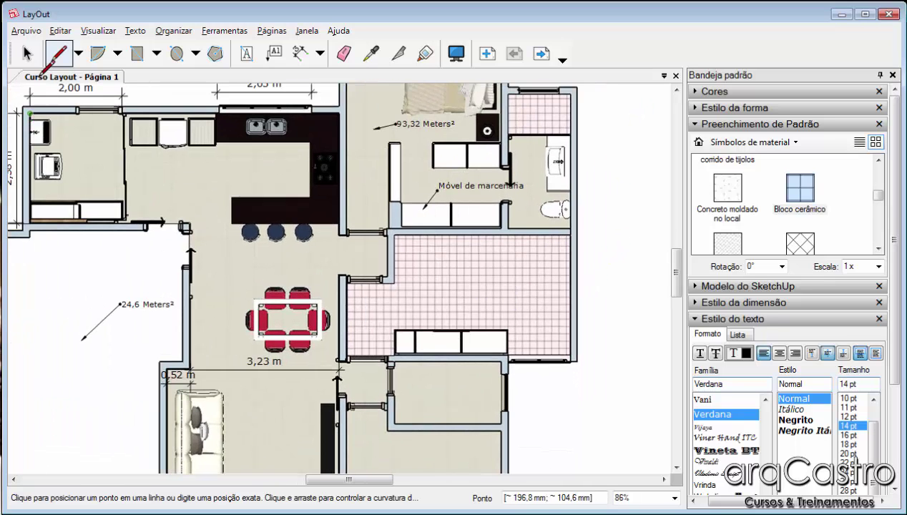
{"action": "left_click", "coordinate": [27, 53]}
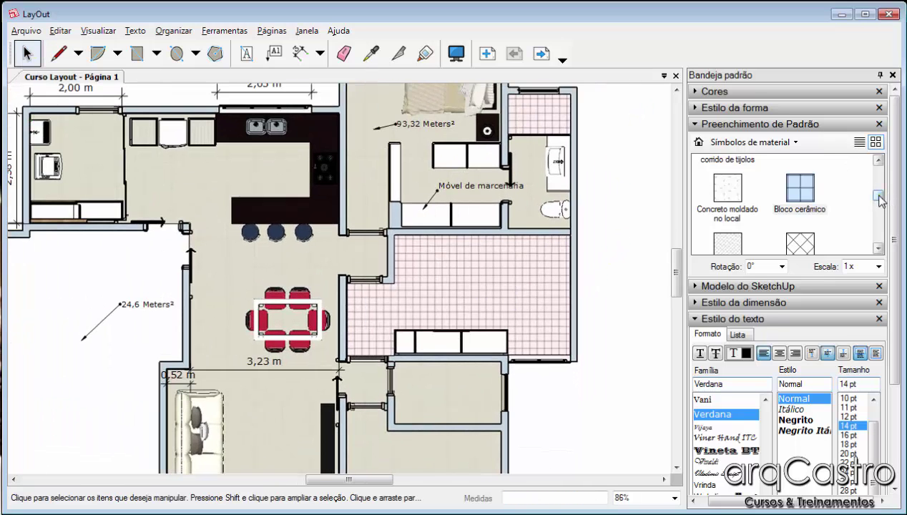
{"action": "left_click_drag", "start_coordinate": [880, 200], "coordinate": [877, 175]}
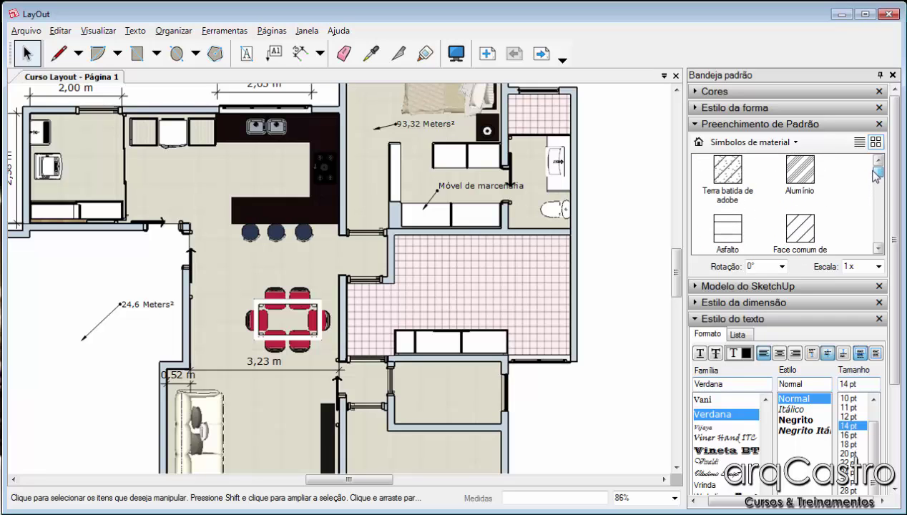
{"action": "left_click", "coordinate": [730, 228]}
{"action": "left_click", "coordinate": [535, 265]}
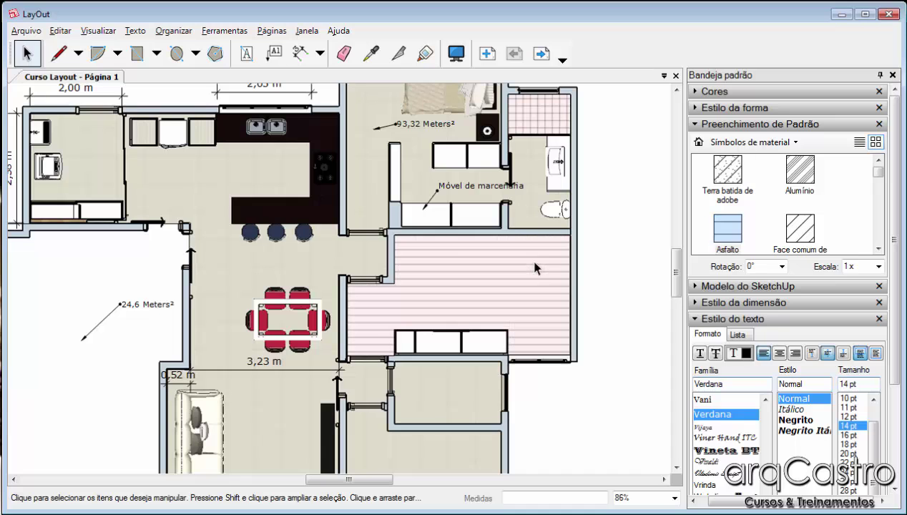
Examine the pattern-filled areas on the whole floor plan, from the shower floor to the rooms beneath the striped room
{"action": "scroll", "coordinate": [472, 372], "scroll_direction": "up", "scroll_amount": 3}
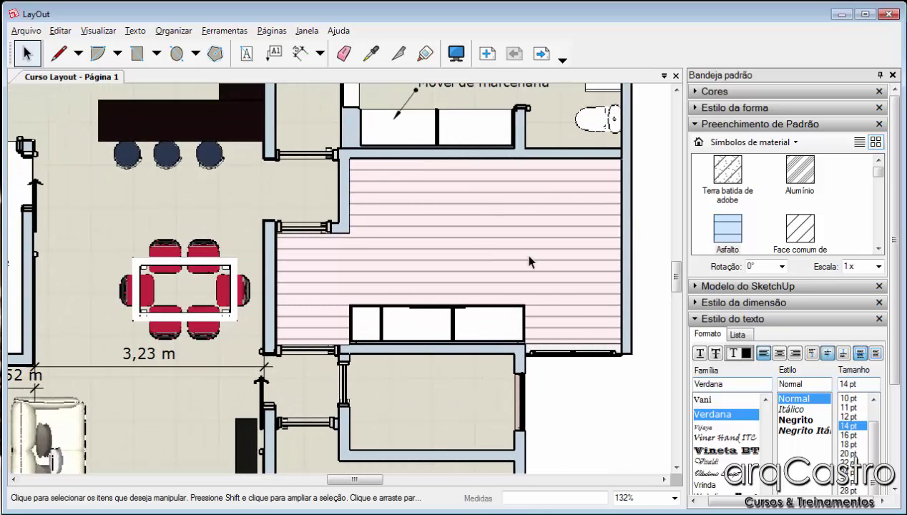
{"action": "scroll", "coordinate": [618, 396], "scroll_direction": "down", "scroll_amount": 3}
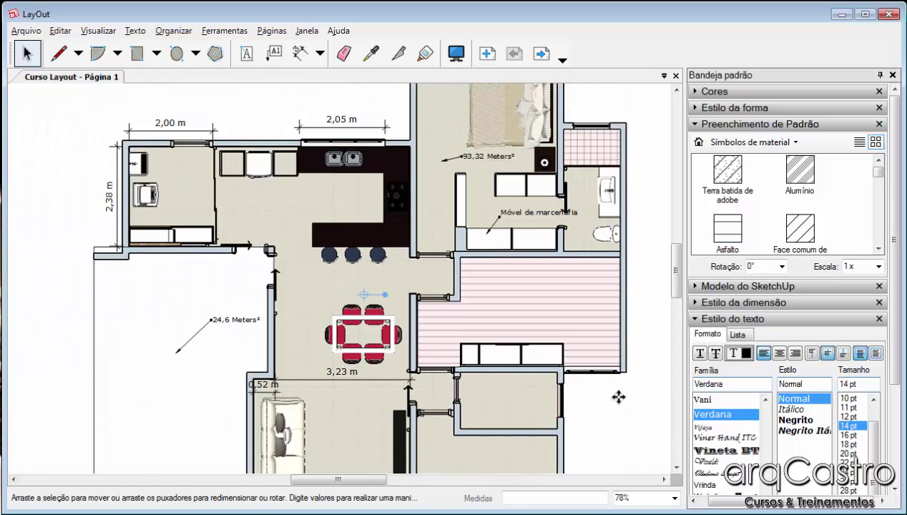
{"action": "scroll", "coordinate": [596, 166], "scroll_direction": "up", "scroll_amount": 6}
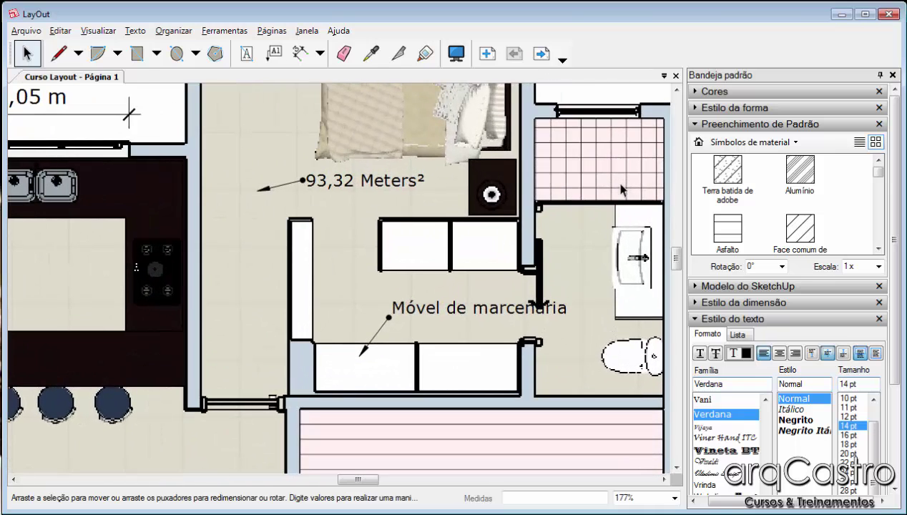
{"action": "scroll", "coordinate": [251, 237], "scroll_direction": "down", "scroll_amount": 10}
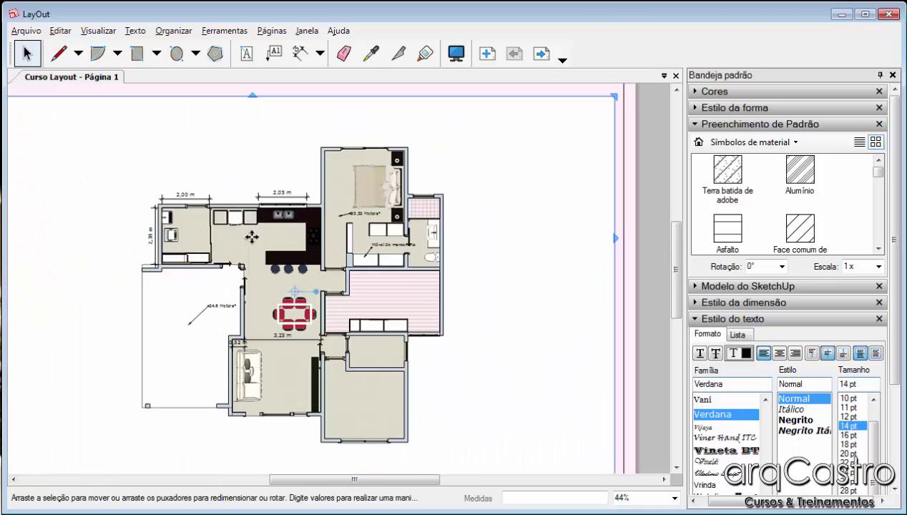
{"action": "scroll", "coordinate": [252, 237], "scroll_direction": "down", "scroll_amount": 1}
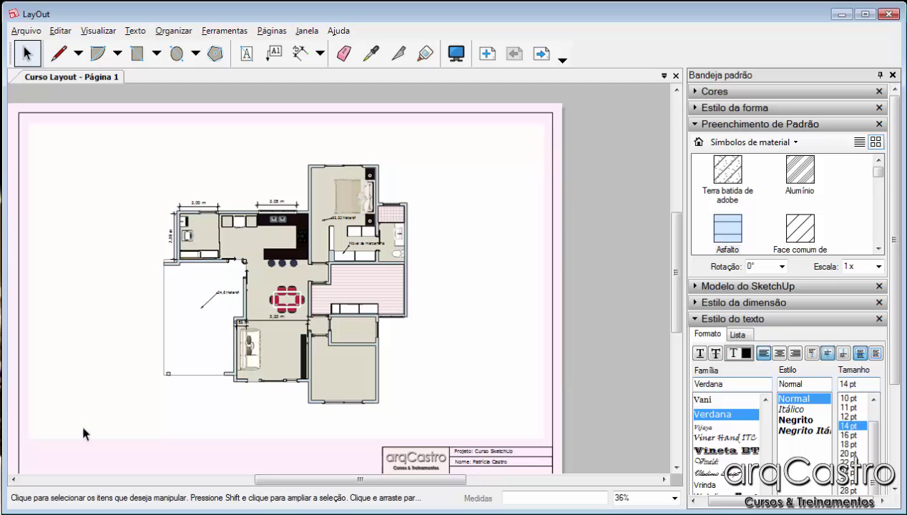
{"action": "scroll", "coordinate": [237, 263], "scroll_direction": "up", "scroll_amount": 6}
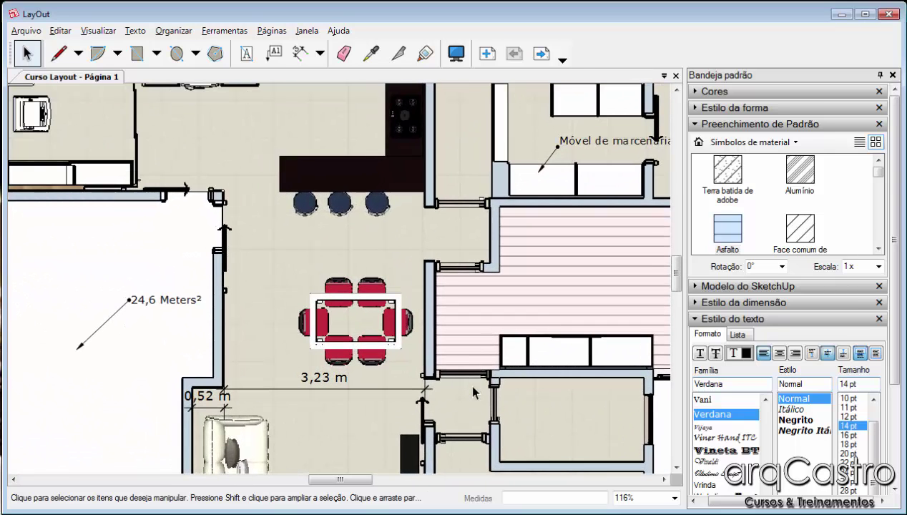
{"action": "scroll", "coordinate": [475, 392], "scroll_direction": "up", "scroll_amount": 1}
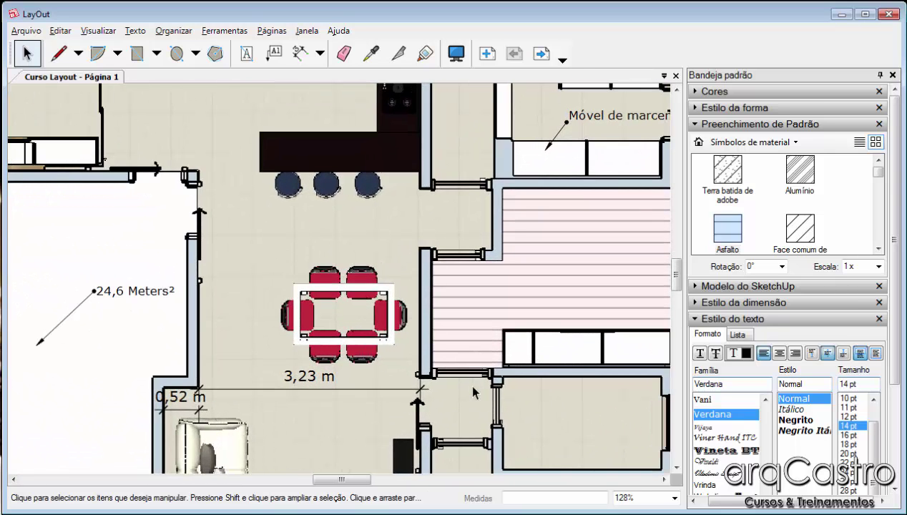
{"action": "middle_click_drag", "start_coordinate": [474, 391], "coordinate": [415, 168]}
{"action": "scroll", "coordinate": [415, 168], "scroll_direction": "up", "scroll_amount": 1}
{"action": "middle_click_drag", "start_coordinate": [541, 172], "coordinate": [487, 200]}
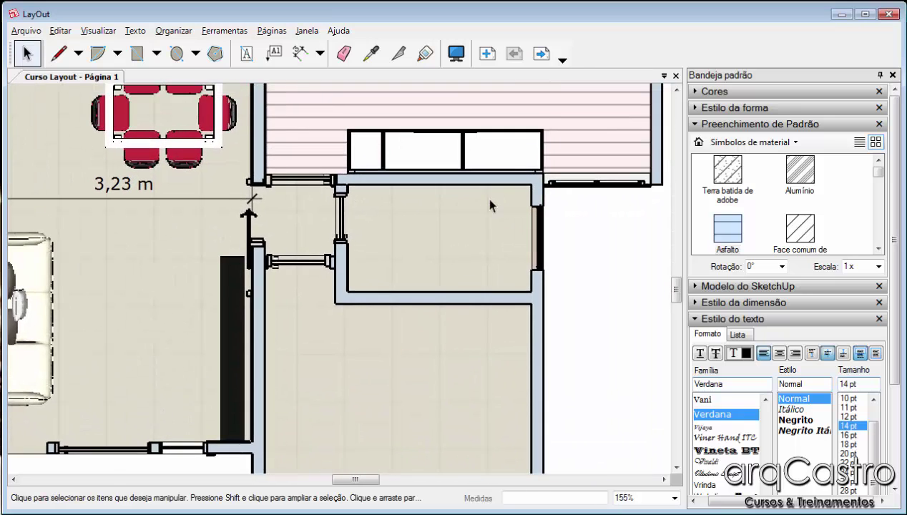
{"action": "scroll", "coordinate": [488, 200], "scroll_direction": "up", "scroll_amount": 1}
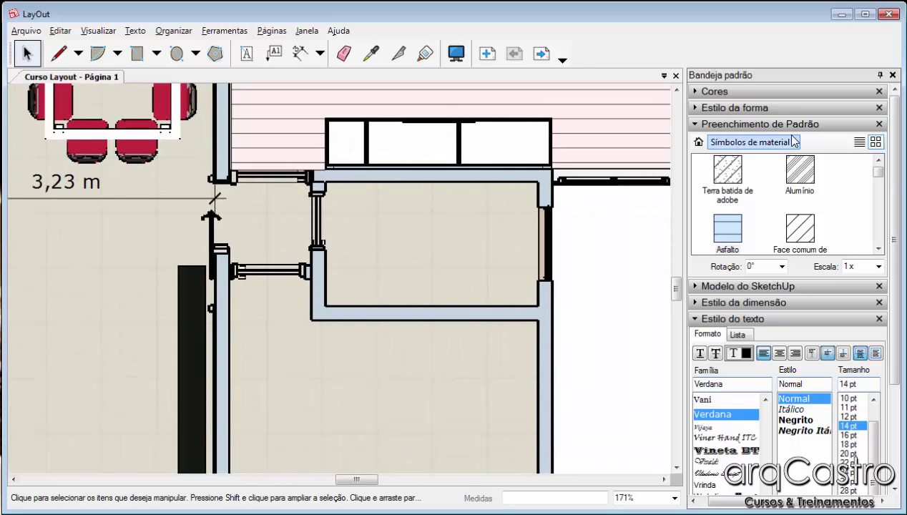
Collapse the pattern fill and text style settings and show the "Subcompacto, detalhado" vehicle album
{"action": "left_click", "coordinate": [694, 124]}
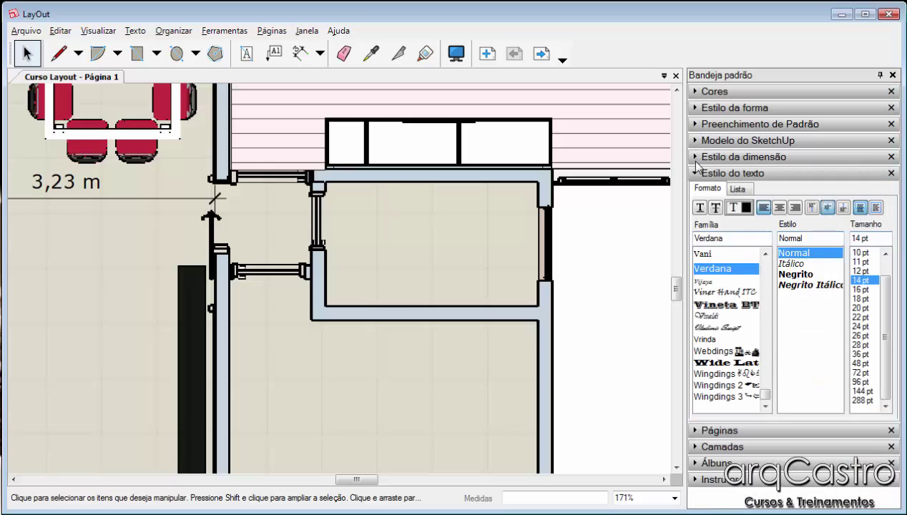
{"action": "left_click", "coordinate": [695, 173]}
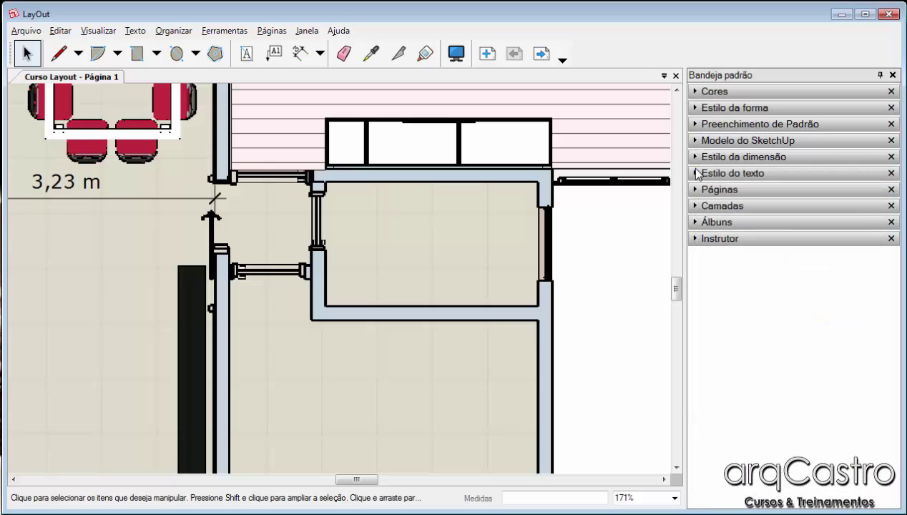
{"action": "left_click", "coordinate": [695, 223]}
{"action": "left_click", "coordinate": [815, 242]}
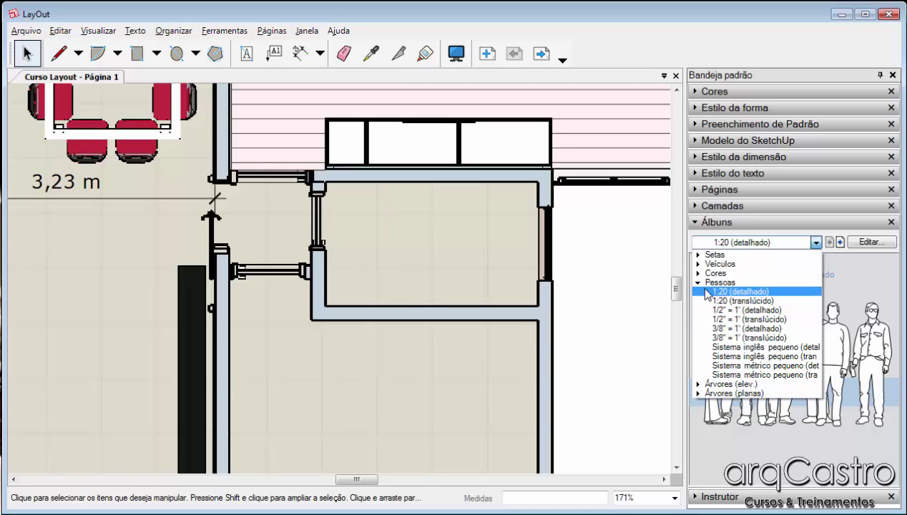
{"action": "left_click", "coordinate": [699, 265]}
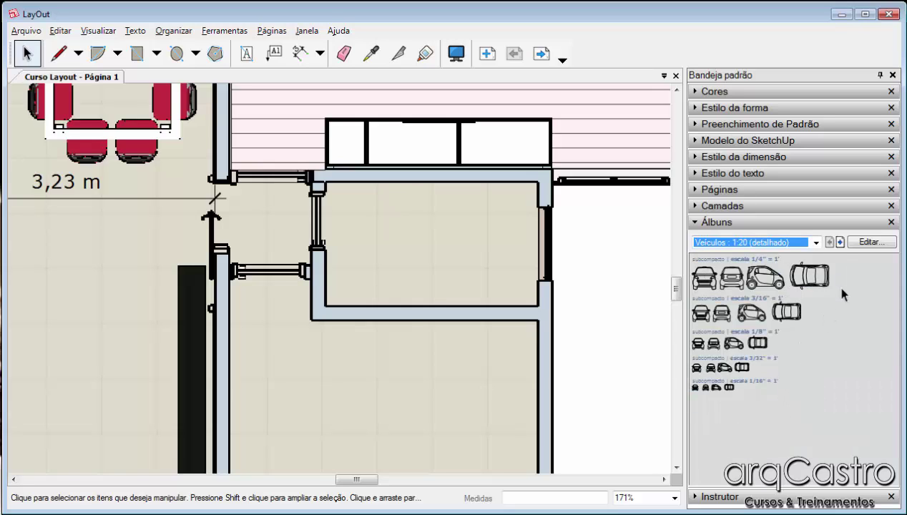
{"action": "left_click", "coordinate": [841, 243]}
{"action": "left_click", "coordinate": [830, 243]}
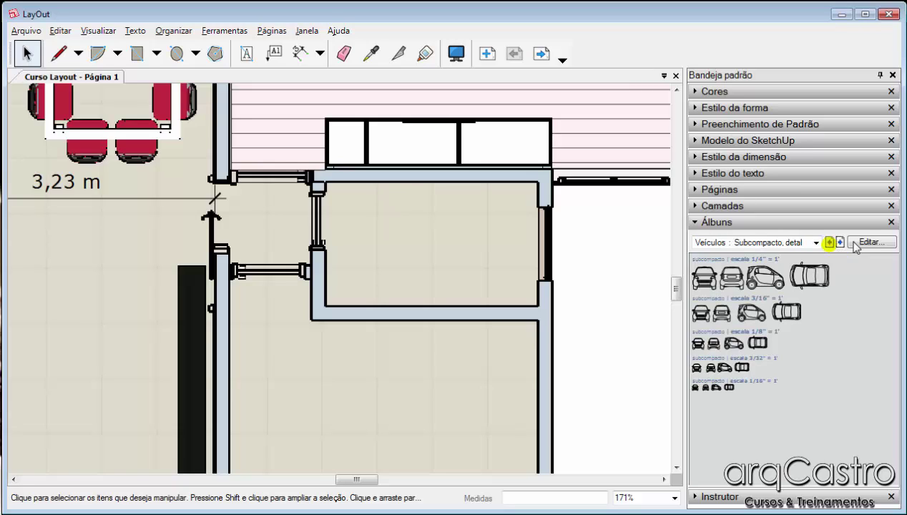
Insert the top-view subcompact car at 1/4" = 1' scale into the garage, just below its area label
{"action": "left_click", "coordinate": [810, 277]}
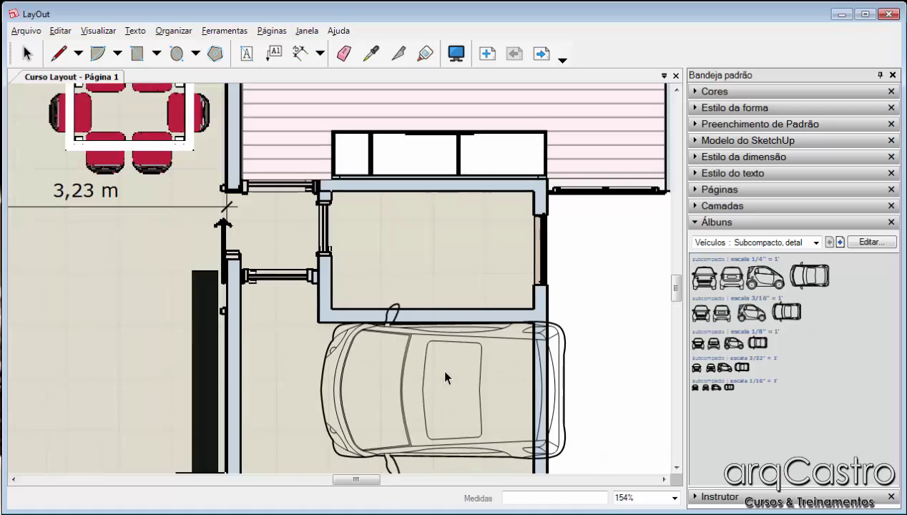
{"action": "scroll", "coordinate": [440, 367], "scroll_direction": "down", "scroll_amount": 5}
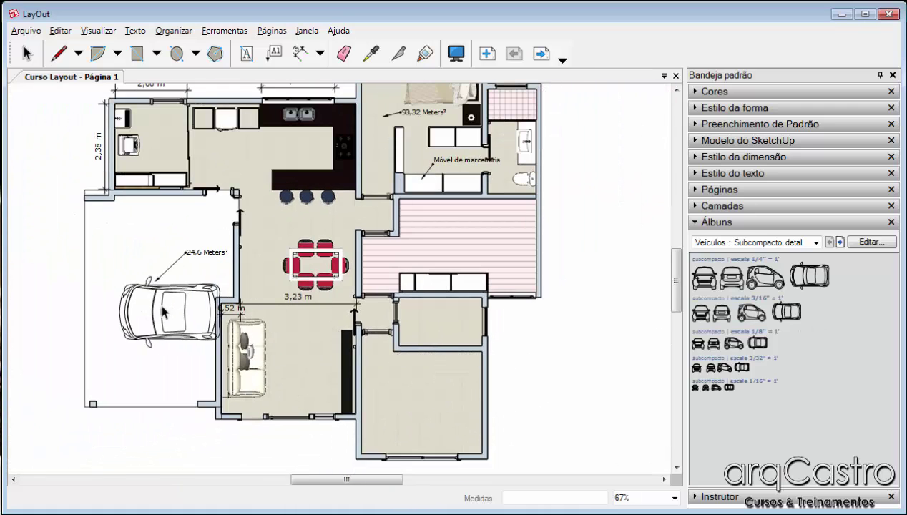
{"action": "left_click", "coordinate": [153, 302]}
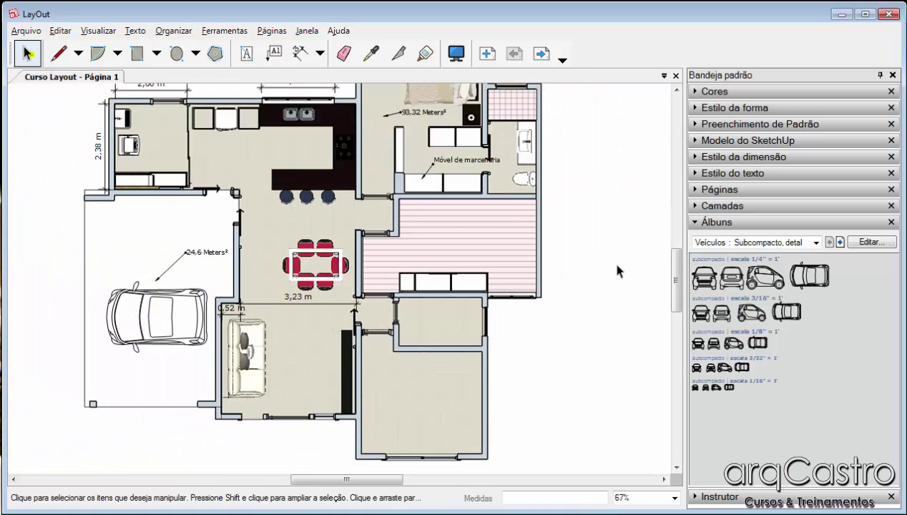
Open the "Subcompacto, detalhado" album's source document, inspect the options of its top-view car at 1/4" = 1' scale, and close the document
{"action": "left_click", "coordinate": [767, 294]}
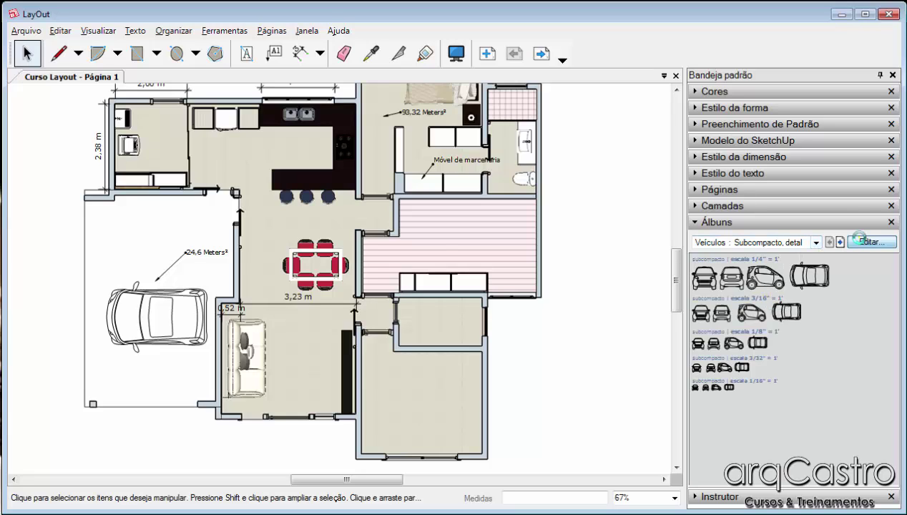
{"action": "key", "text": "ctrl+s"}
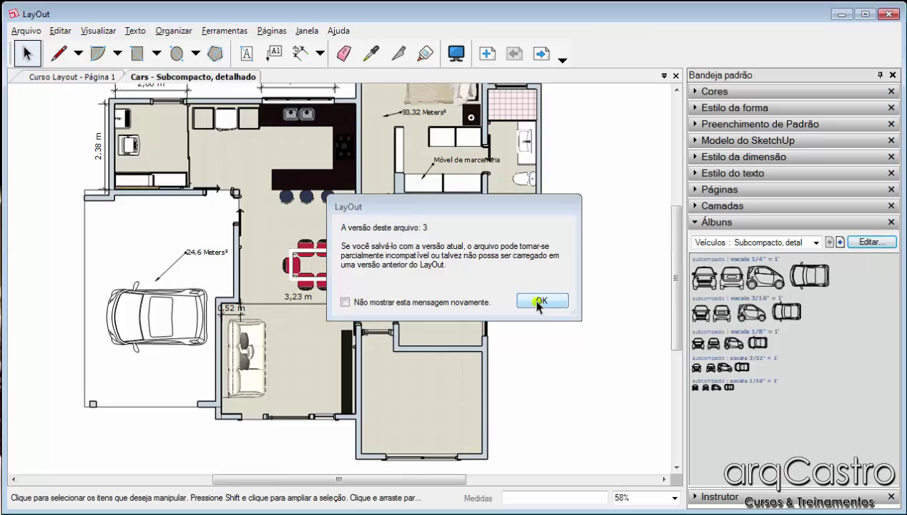
{"action": "left_click", "coordinate": [540, 302]}
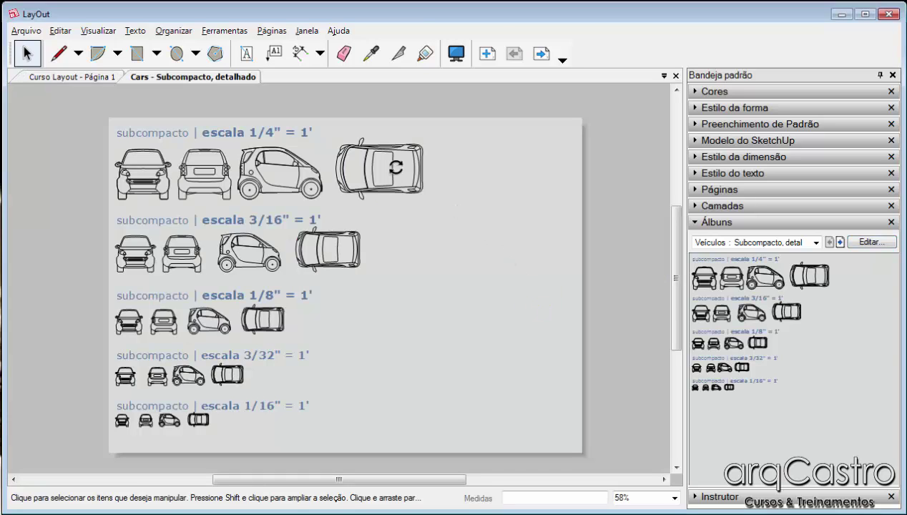
{"action": "left_click", "coordinate": [396, 171]}
{"action": "right_click", "coordinate": [396, 171]}
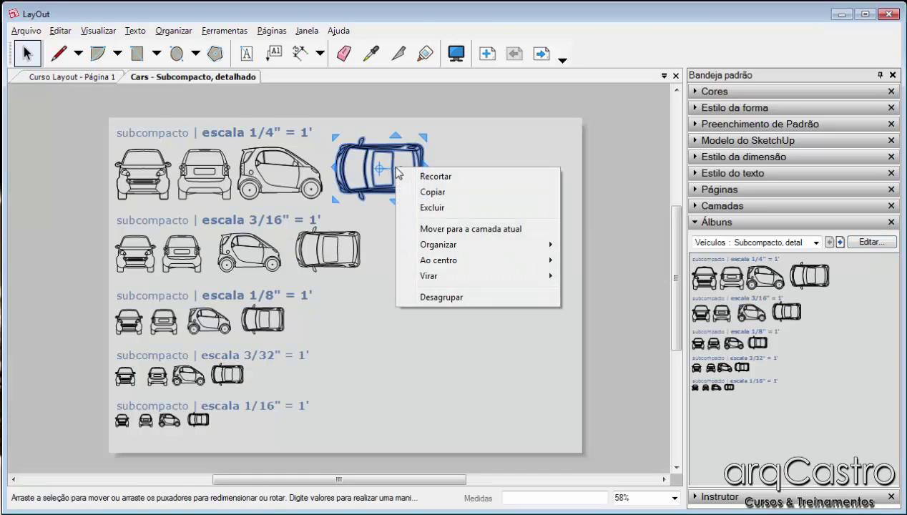
{"action": "left_click", "coordinate": [51, 340]}
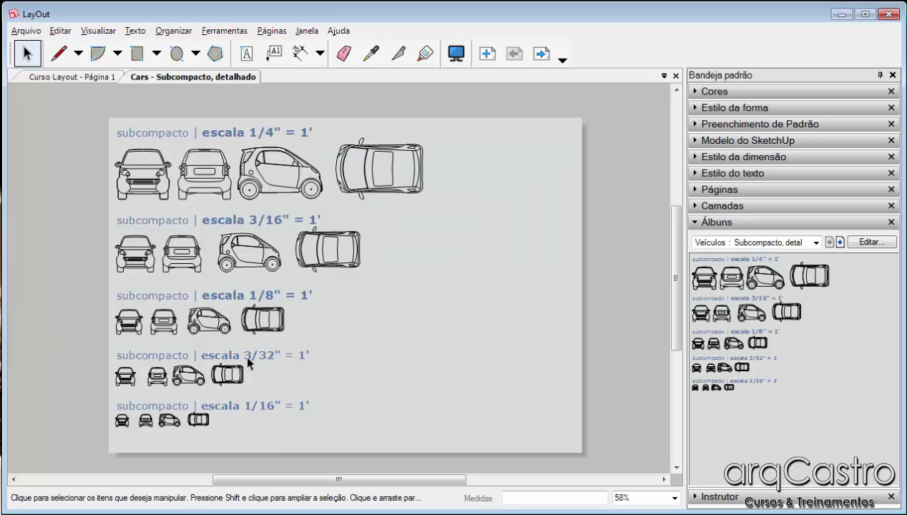
{"action": "right_click", "coordinate": [146, 76]}
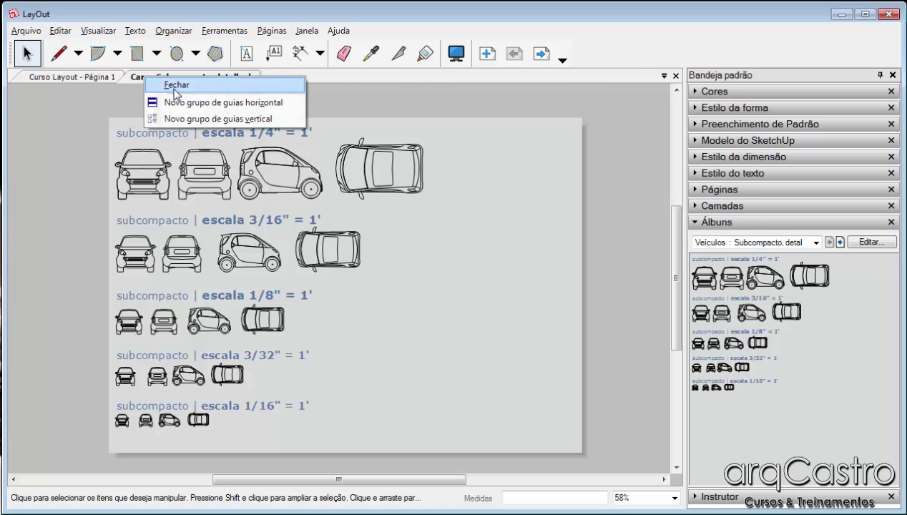
{"action": "left_click", "coordinate": [176, 85]}
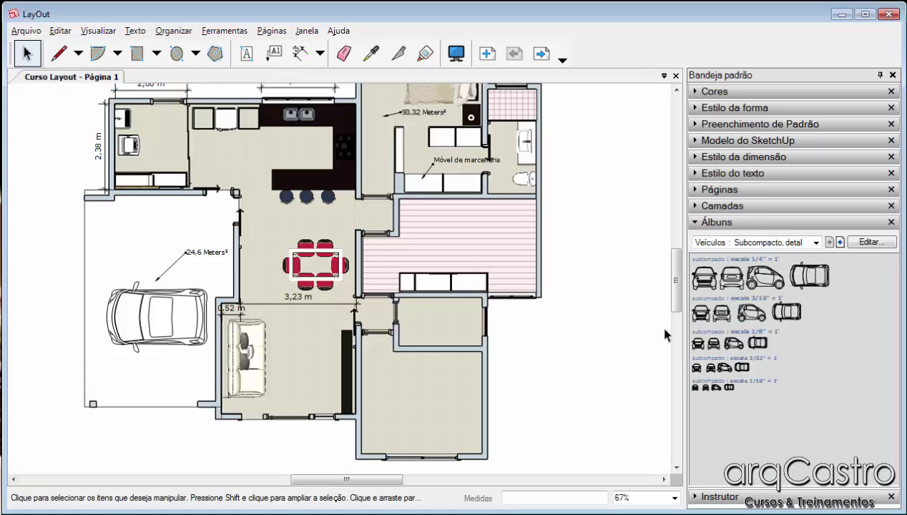
Browse the vehicle albums "Subcompacto, simples", "Subcompacto, translúcido", "Híbrido, detalhado", "Híbrido, simples" and "Wagon, detalhado"
{"action": "left_click", "coordinate": [815, 242]}
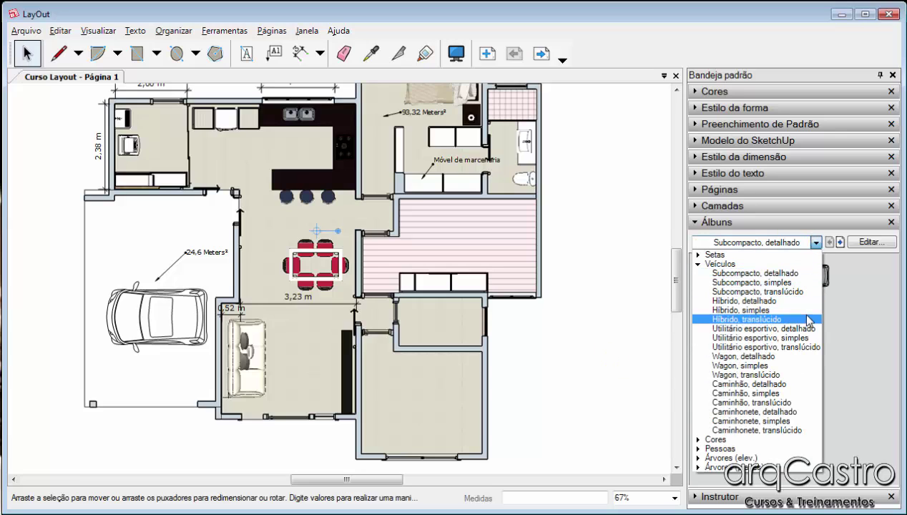
{"action": "left_click", "coordinate": [779, 283]}
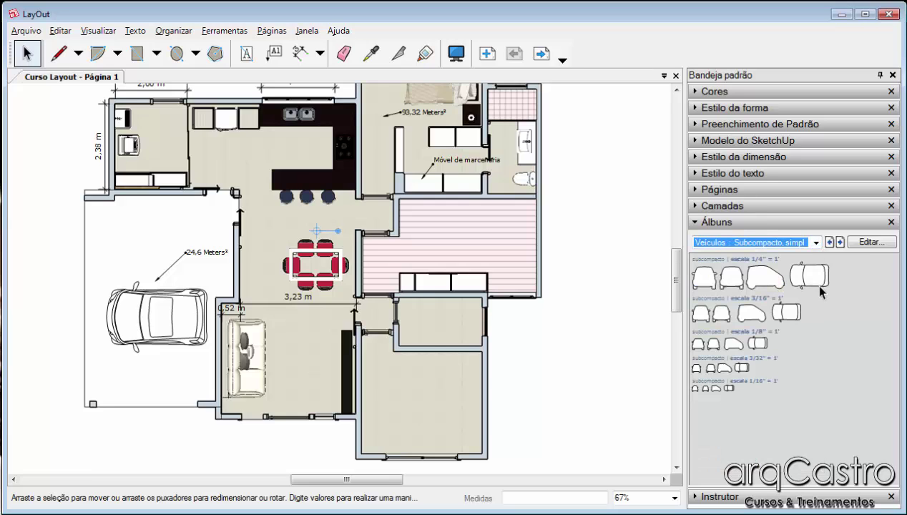
{"action": "left_click", "coordinate": [816, 242]}
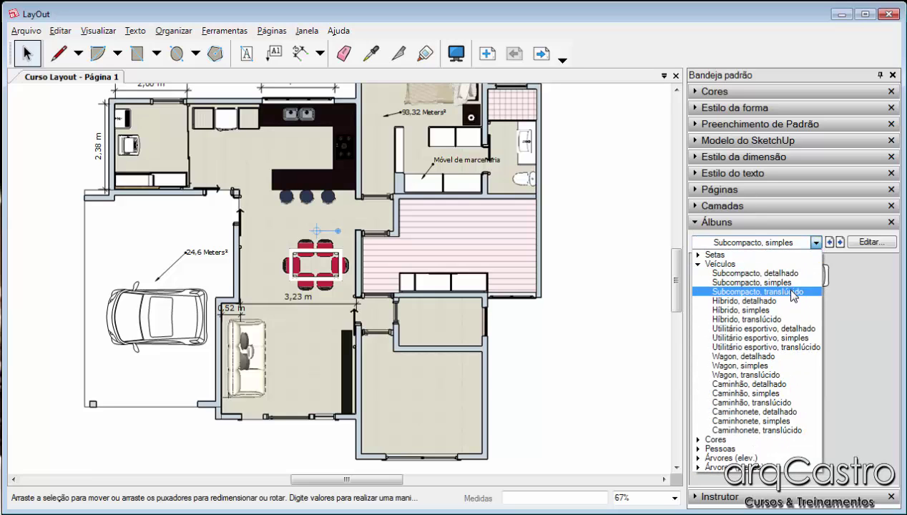
{"action": "left_click", "coordinate": [792, 292]}
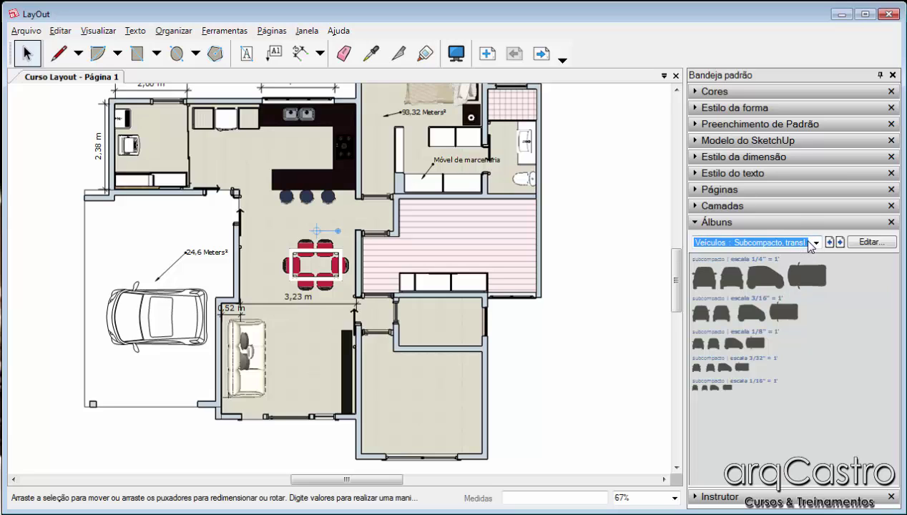
{"action": "left_click", "coordinate": [813, 243]}
{"action": "left_click", "coordinate": [796, 294]}
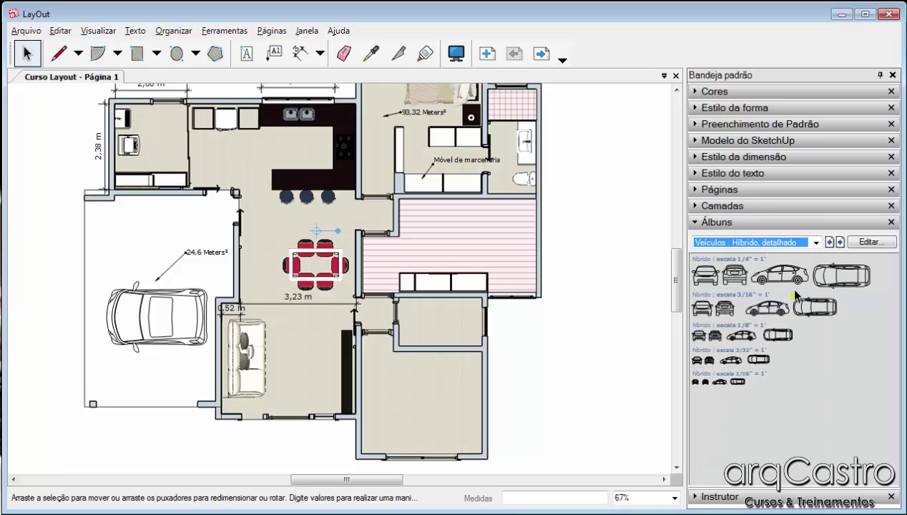
{"action": "left_click", "coordinate": [816, 243]}
{"action": "left_click", "coordinate": [758, 315]}
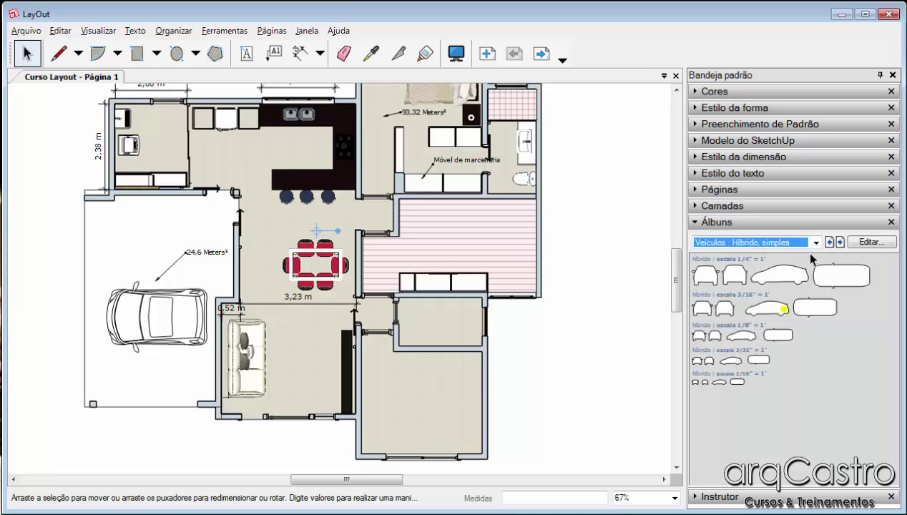
{"action": "left_click", "coordinate": [816, 243]}
{"action": "left_click", "coordinate": [801, 355]}
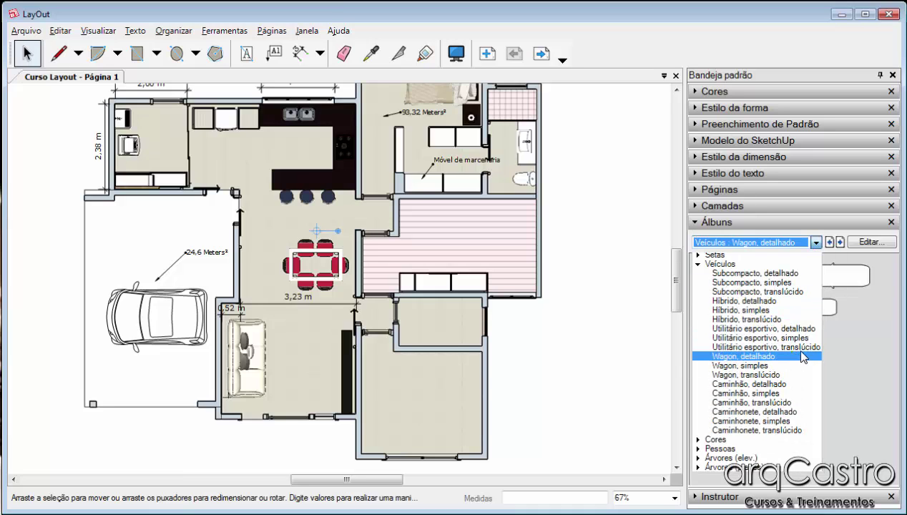
Browse the vehicle albums and show "Caminhonete, detalhado"
{"action": "left_click", "coordinate": [815, 243]}
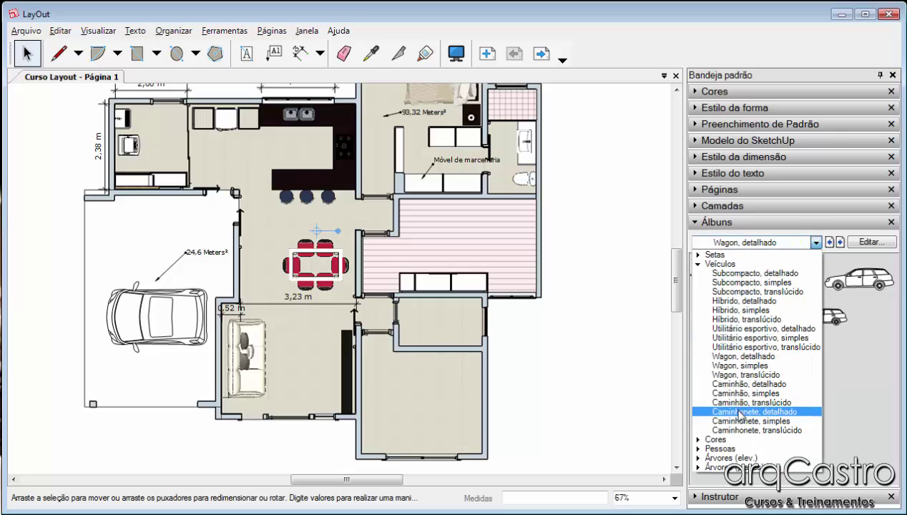
{"action": "left_click", "coordinate": [816, 243]}
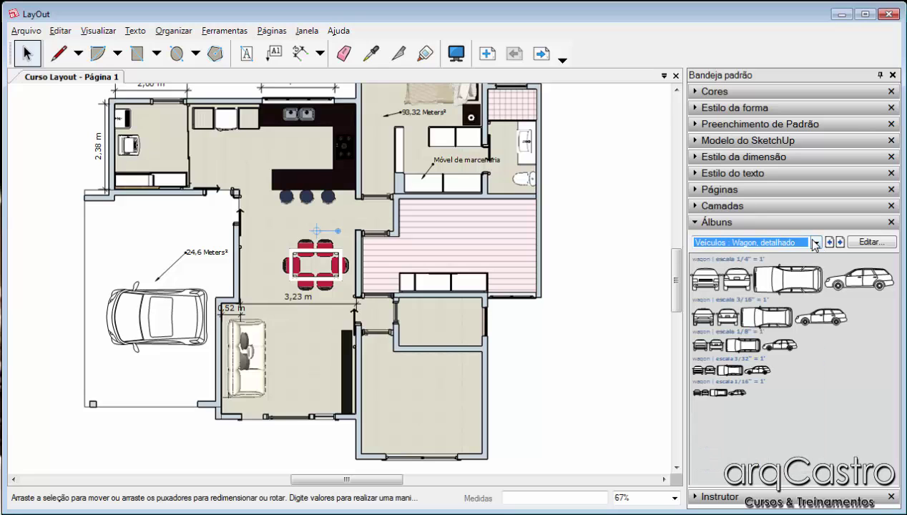
{"action": "left_click", "coordinate": [816, 243]}
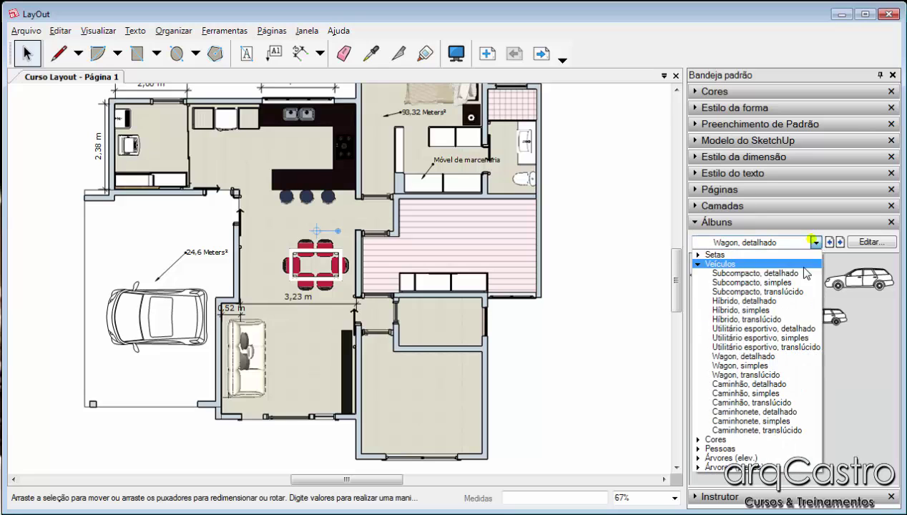
{"action": "left_click", "coordinate": [771, 412]}
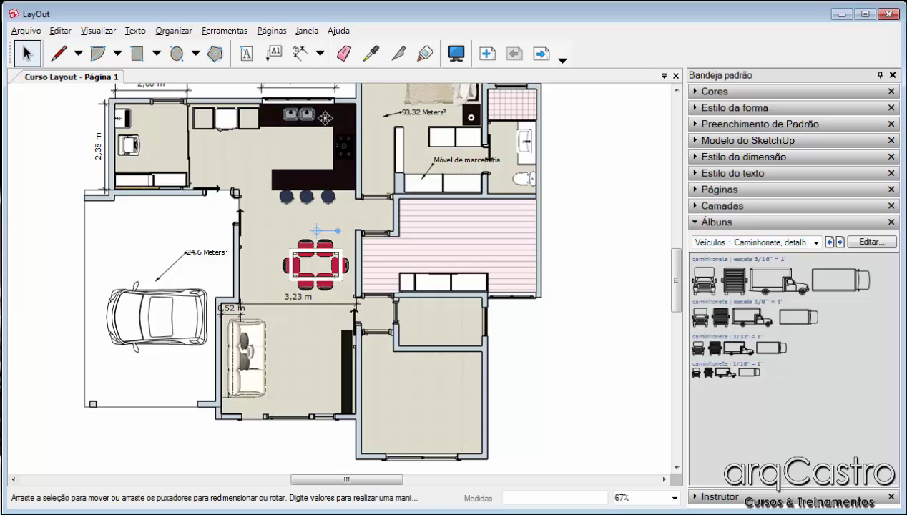
Inspect the length unit format and precision in the document setup, close it, and clear the current selection
{"action": "left_click", "coordinate": [267, 32]}
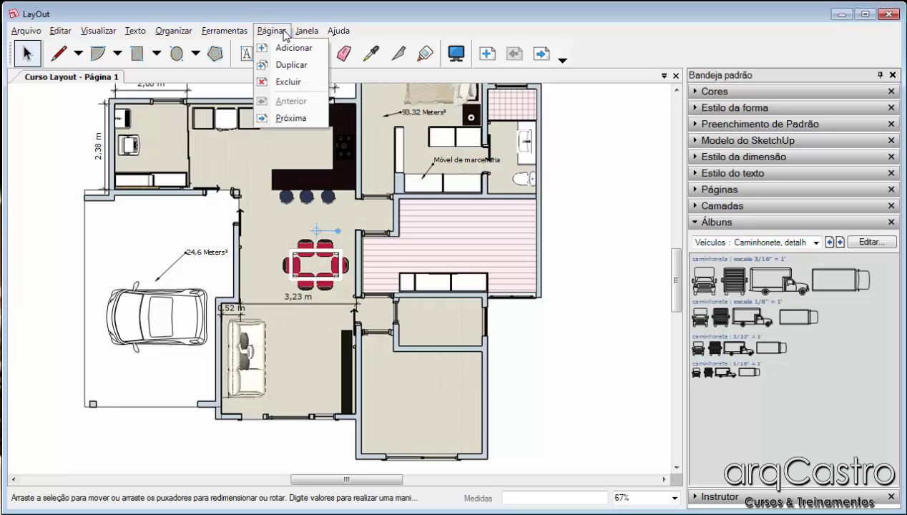
{"action": "mouse_move", "coordinate": [302, 32]}
{"action": "mouse_move", "coordinate": [17, 36]}
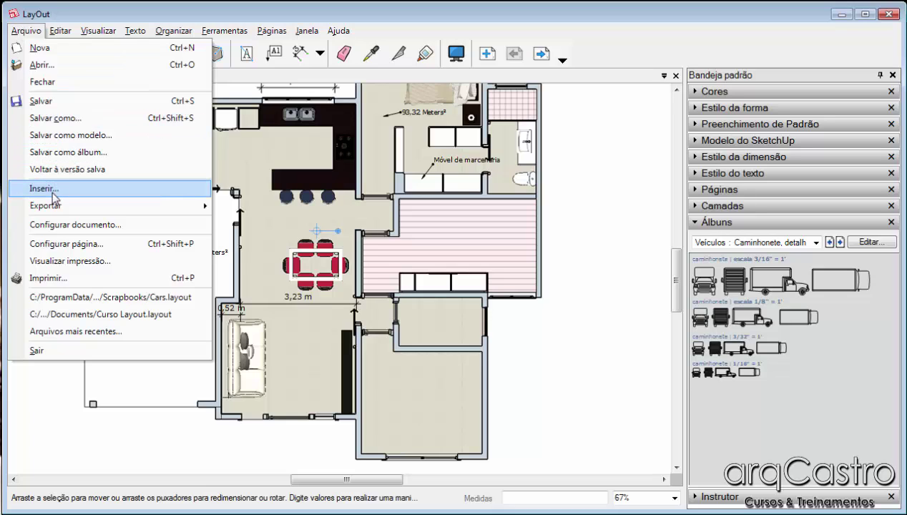
{"action": "left_click", "coordinate": [85, 225]}
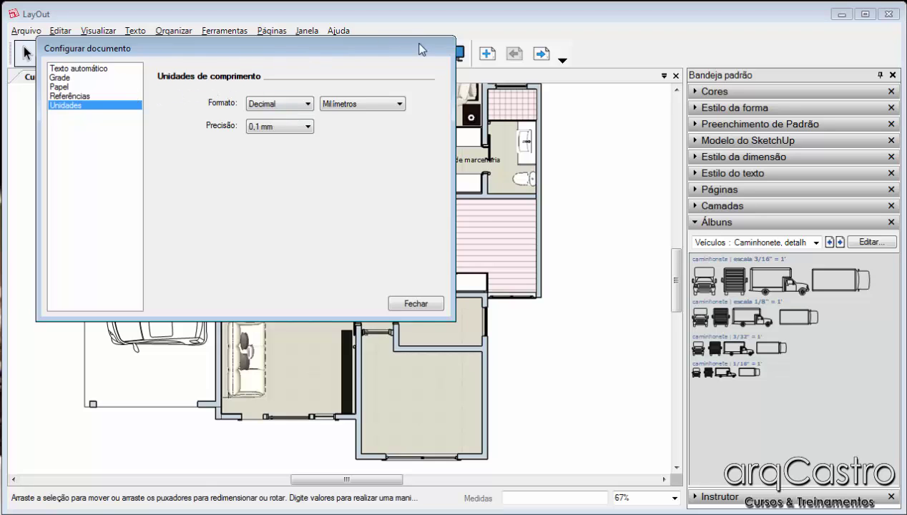
{"action": "left_click", "coordinate": [415, 304]}
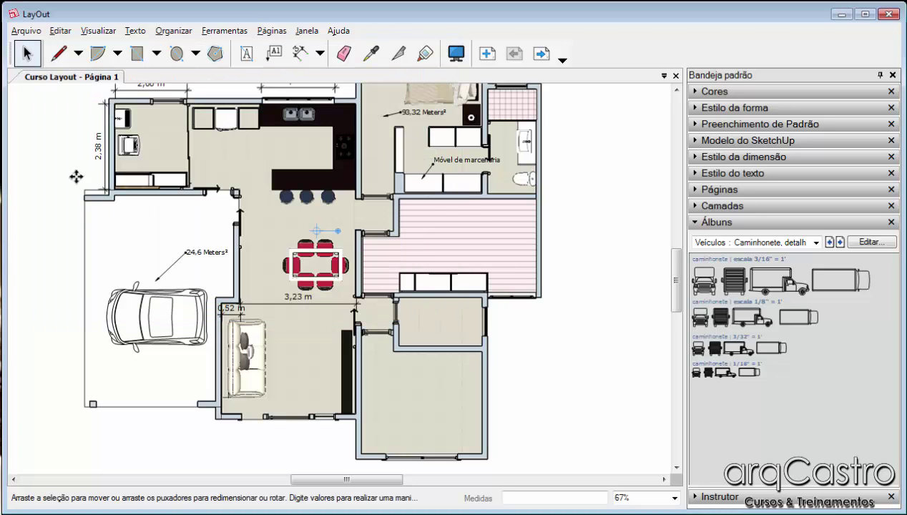
{"action": "left_click", "coordinate": [28, 56]}
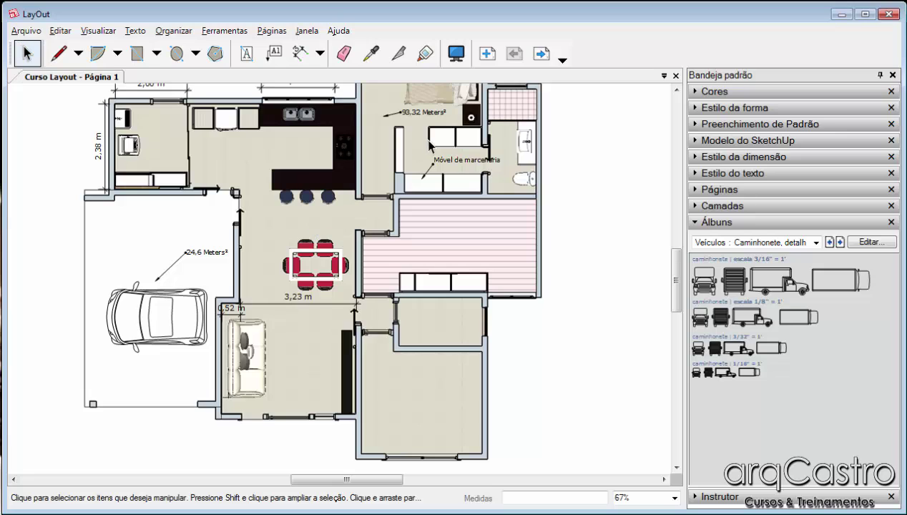
Browse the people albums, including the small detailed metric-system one, and show the elevation tree album "Sortidas"
{"action": "left_click", "coordinate": [815, 242]}
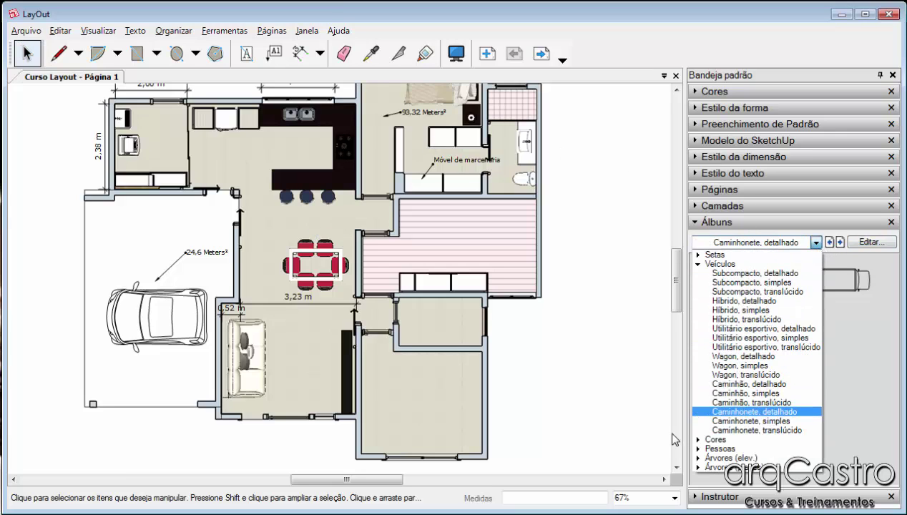
{"action": "left_click", "coordinate": [701, 449]}
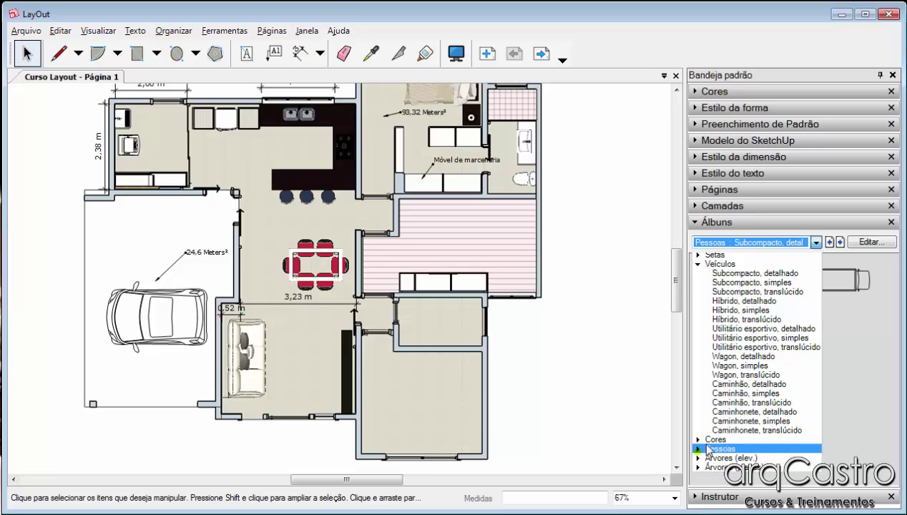
{"action": "left_click", "coordinate": [816, 242]}
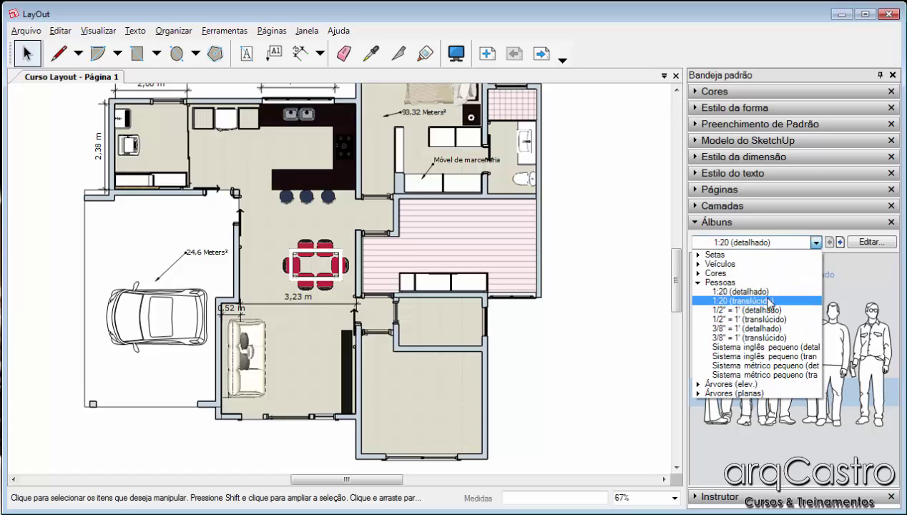
{"action": "left_click", "coordinate": [796, 366]}
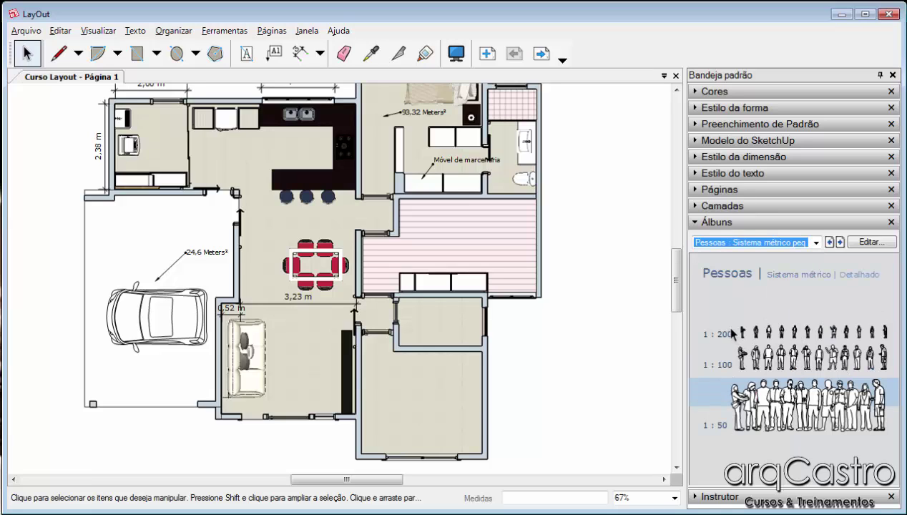
{"action": "left_click", "coordinate": [744, 407]}
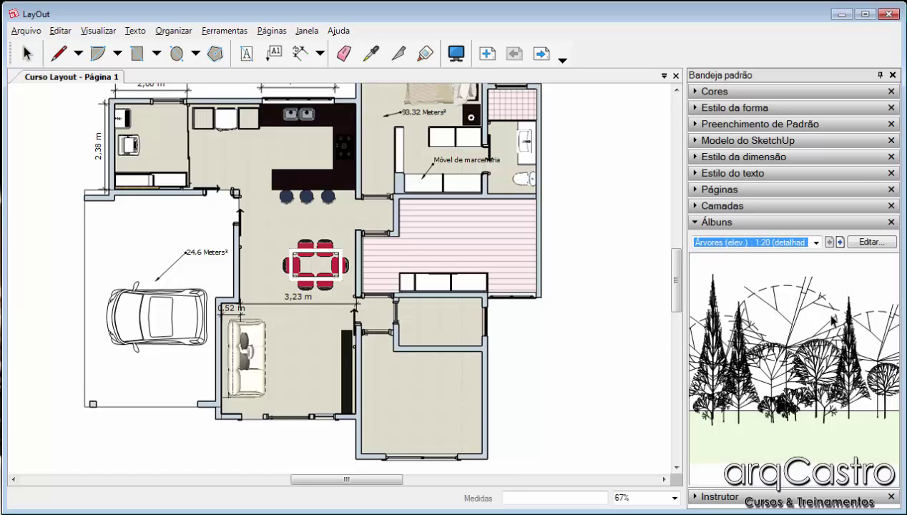
{"action": "left_click_drag", "start_coordinate": [832, 321], "coordinate": [385, 269]}
{"action": "left_click", "coordinate": [27, 53]}
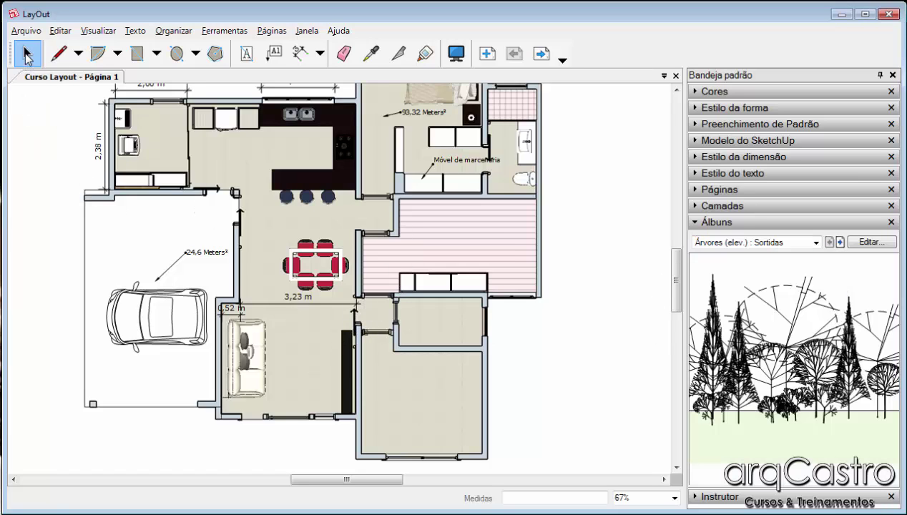
Delete the top-view car symbol from the garage
{"action": "middle_click_drag", "start_coordinate": [176, 315], "coordinate": [217, 380]}
{"action": "middle_click_drag", "start_coordinate": [294, 350], "coordinate": [266, 302]}
{"action": "scroll", "coordinate": [476, 208], "scroll_direction": "down", "scroll_amount": 4}
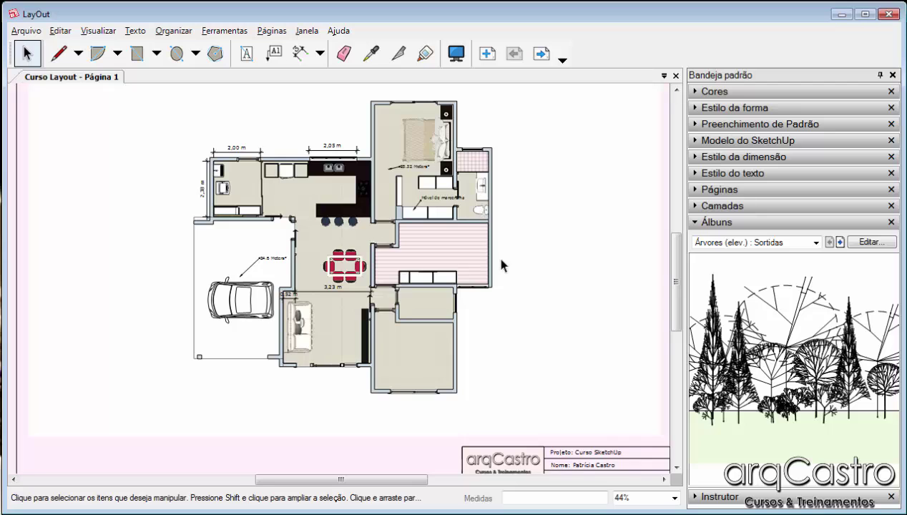
{"action": "scroll", "coordinate": [494, 254], "scroll_direction": "down", "scroll_amount": 2}
{"action": "scroll", "coordinate": [352, 142], "scroll_direction": "up", "scroll_amount": 2}
{"action": "scroll", "coordinate": [352, 141], "scroll_direction": "up", "scroll_amount": 2}
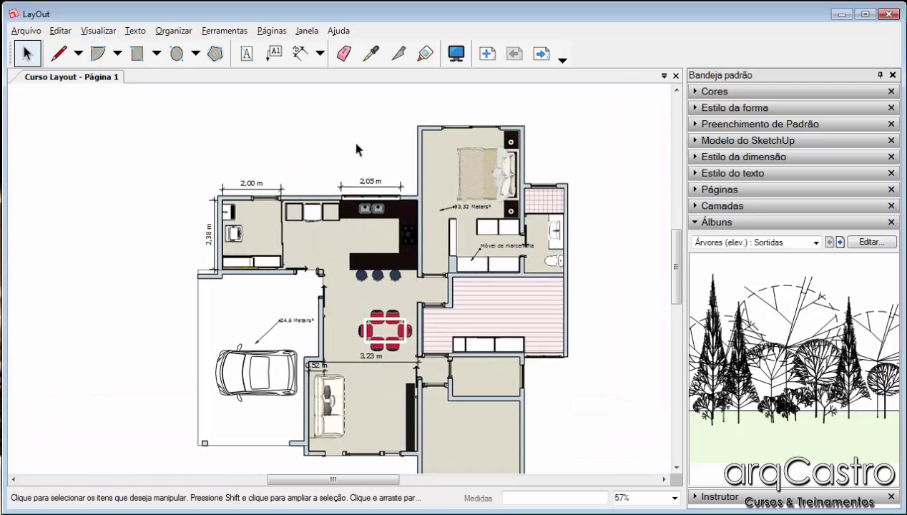
{"action": "scroll", "coordinate": [352, 141], "scroll_direction": "down", "scroll_amount": 3}
{"action": "scroll", "coordinate": [478, 221], "scroll_direction": "down", "scroll_amount": 1}
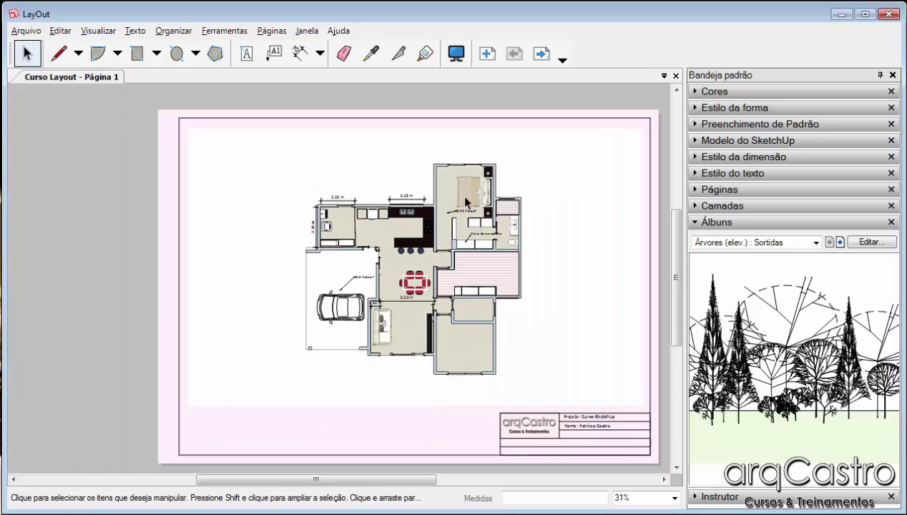
{"action": "left_click", "coordinate": [347, 303]}
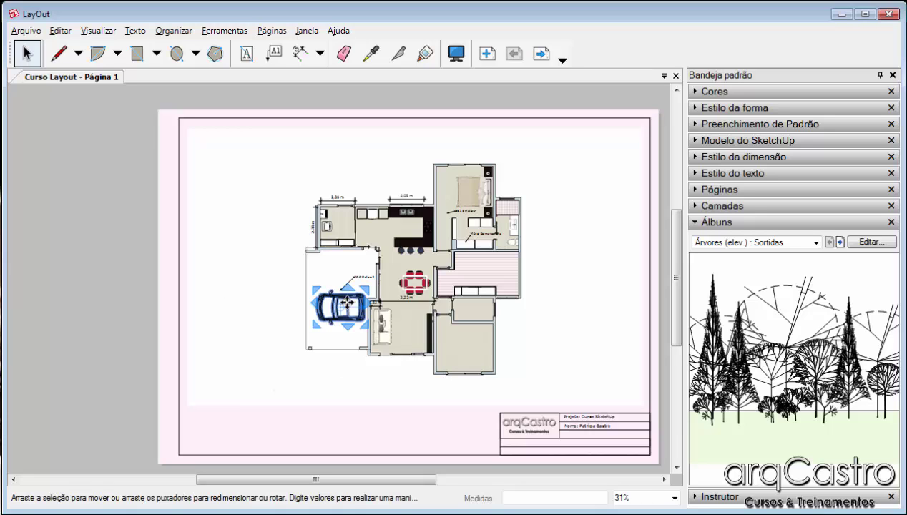
{"action": "key", "text": "Escape"}
Nudge the floor plan viewport very slightly to the right within the page frame and deselect it
{"action": "scroll", "coordinate": [411, 214], "scroll_direction": "up", "scroll_amount": 2}
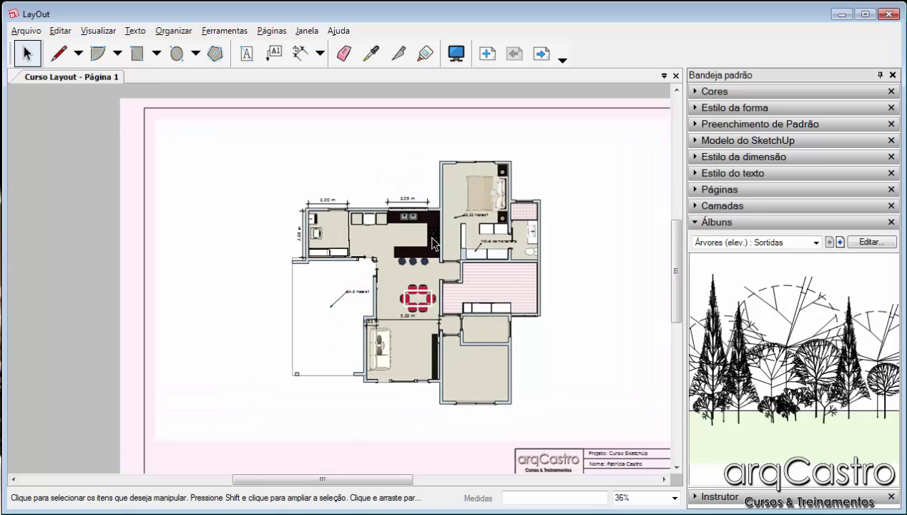
{"action": "scroll", "coordinate": [530, 297], "scroll_direction": "up", "scroll_amount": 4}
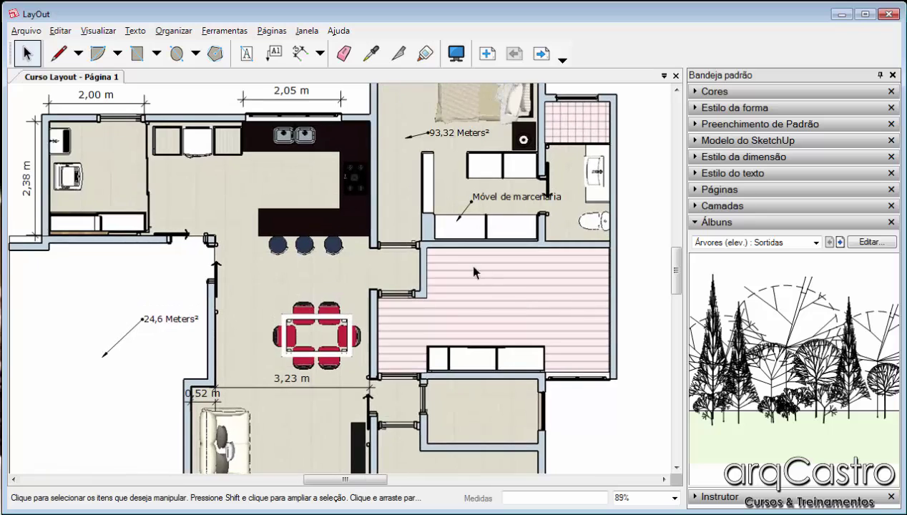
{"action": "scroll", "coordinate": [561, 311], "scroll_direction": "down", "scroll_amount": 4}
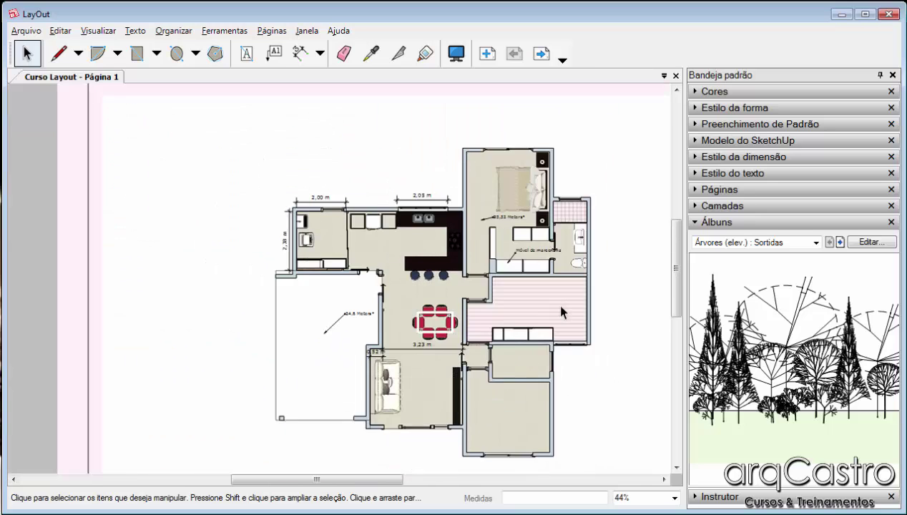
{"action": "scroll", "coordinate": [243, 250], "scroll_direction": "down", "scroll_amount": 3}
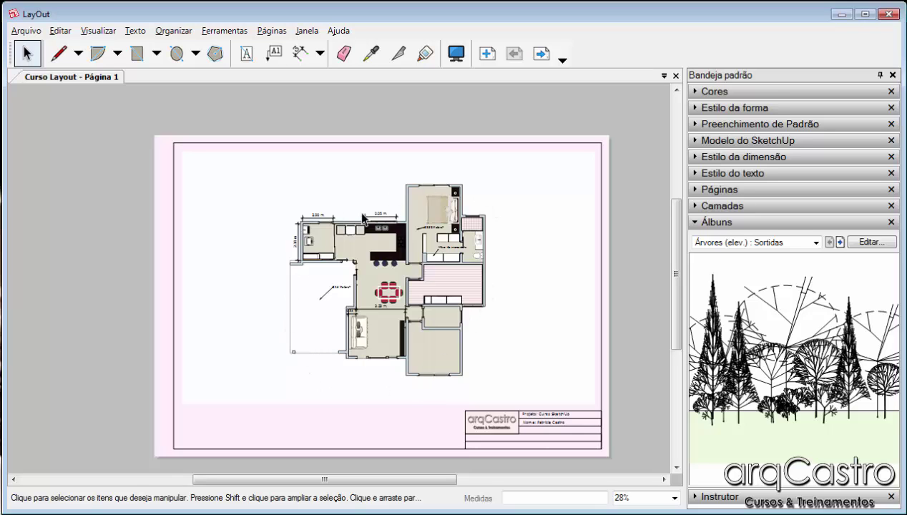
{"action": "scroll", "coordinate": [336, 242], "scroll_direction": "up", "scroll_amount": 4}
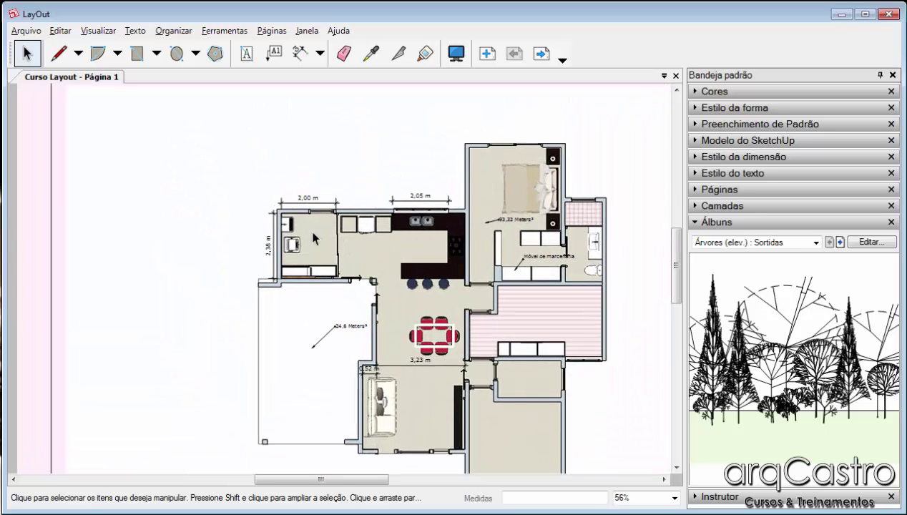
{"action": "left_click", "coordinate": [312, 234]}
{"action": "scroll", "coordinate": [311, 230], "scroll_direction": "down", "scroll_amount": 3}
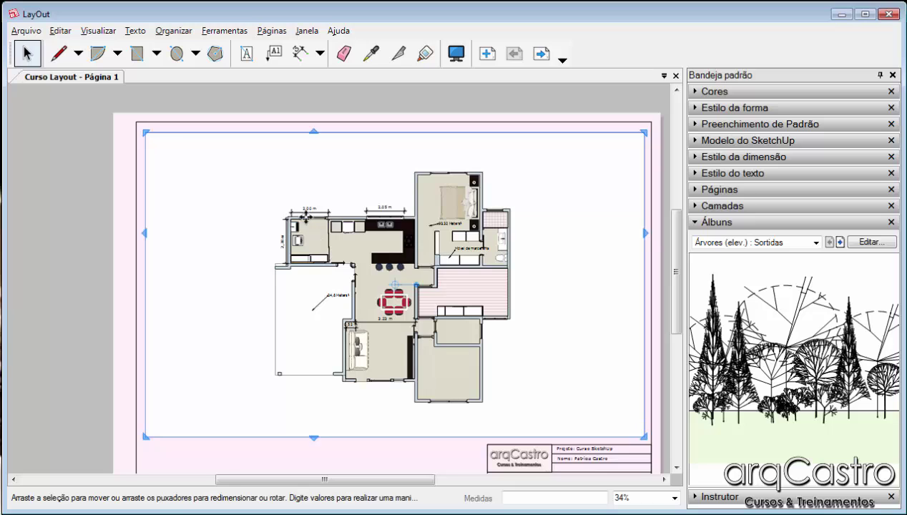
{"action": "scroll", "coordinate": [297, 204], "scroll_direction": "up", "scroll_amount": 2}
{"action": "scroll", "coordinate": [297, 204], "scroll_direction": "up", "scroll_amount": 2}
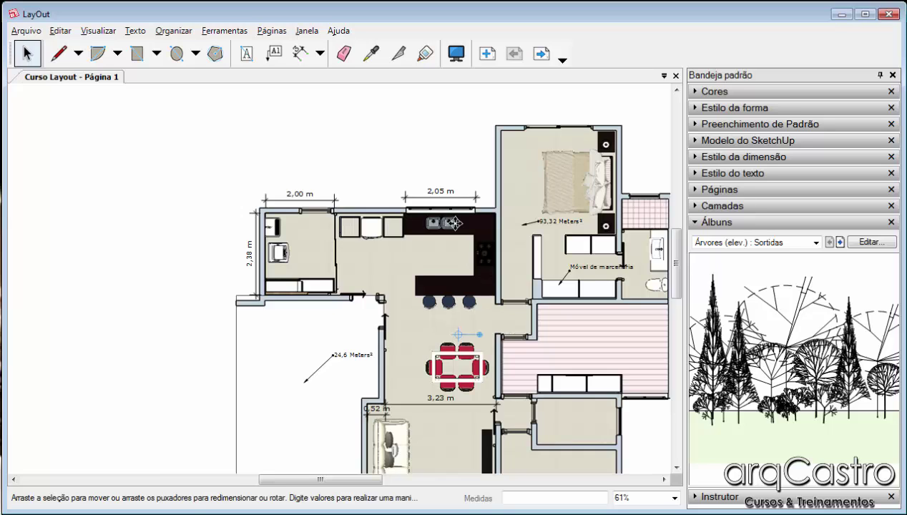
{"action": "scroll", "coordinate": [451, 220], "scroll_direction": "down", "scroll_amount": 4}
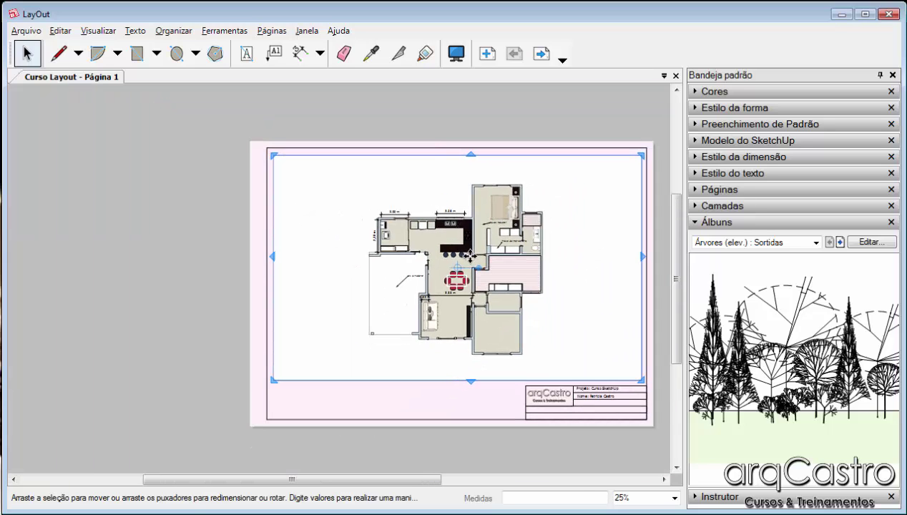
{"action": "mouse_move", "coordinate": [470, 255]}
{"action": "left_mouse_down"}
{"action": "mouse_move", "coordinate": [445, 283]}
{"action": "mouse_move", "coordinate": [469, 261]}
{"action": "mouse_move", "coordinate": [480, 222]}
{"action": "mouse_move", "coordinate": [459, 243]}
{"action": "mouse_move", "coordinate": [472, 256]}
{"action": "left_mouse_up"}
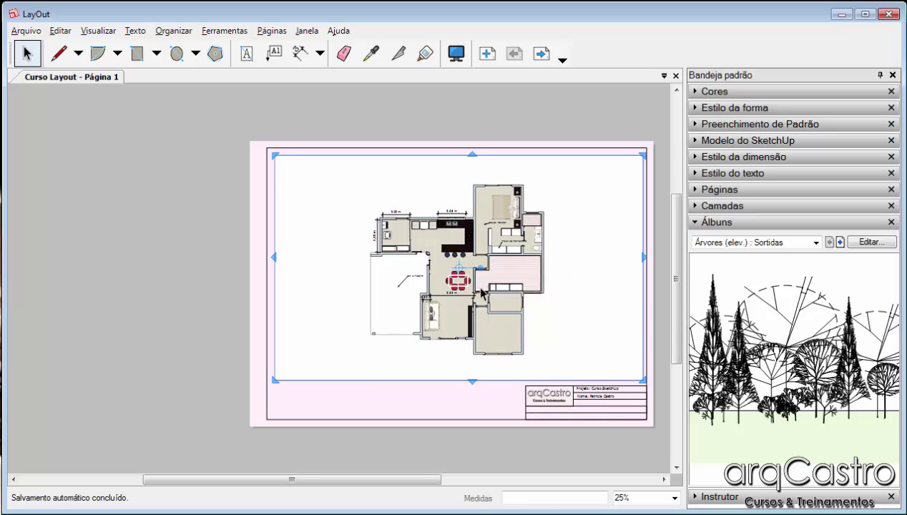
{"action": "scroll", "coordinate": [480, 292], "scroll_direction": "up", "scroll_amount": 3}
{"action": "scroll", "coordinate": [481, 290], "scroll_direction": "up", "scroll_amount": 2}
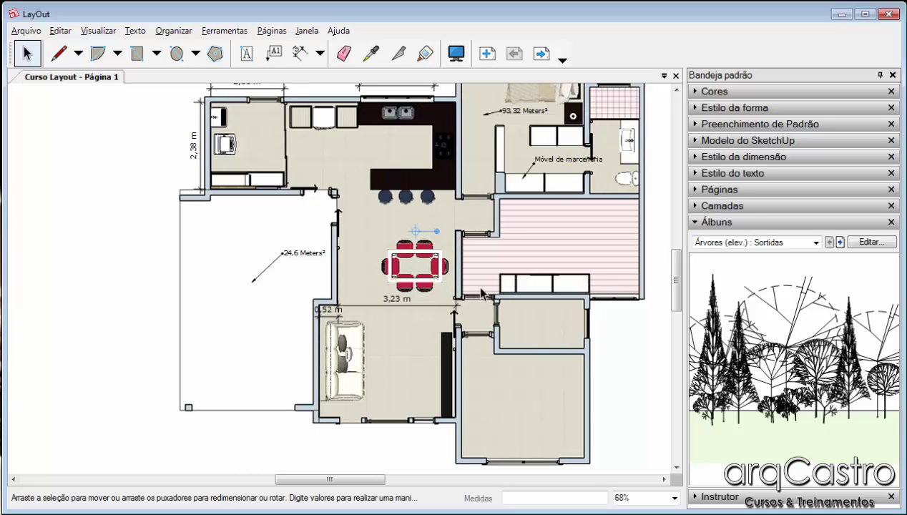
{"action": "scroll", "coordinate": [421, 334], "scroll_direction": "down", "scroll_amount": 3}
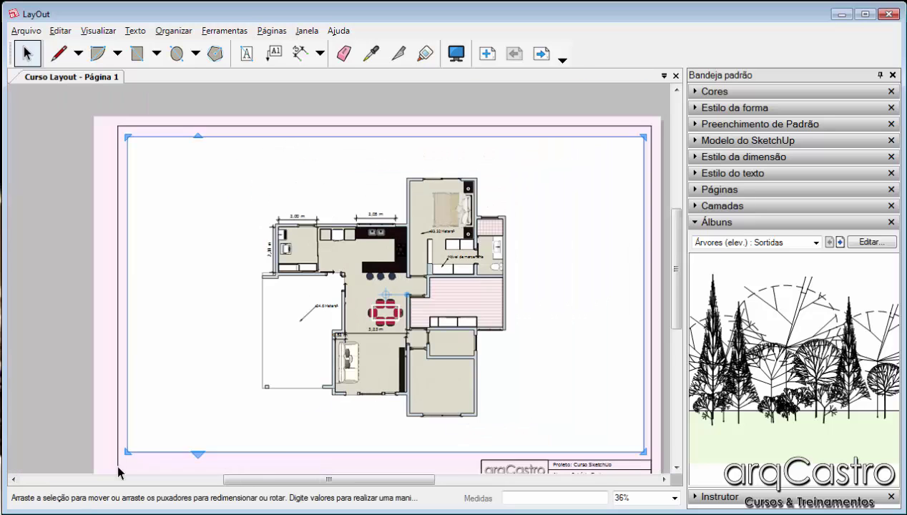
{"action": "scroll", "coordinate": [373, 270], "scroll_direction": "down", "scroll_amount": 1}
{"action": "left_click", "coordinate": [411, 135]}
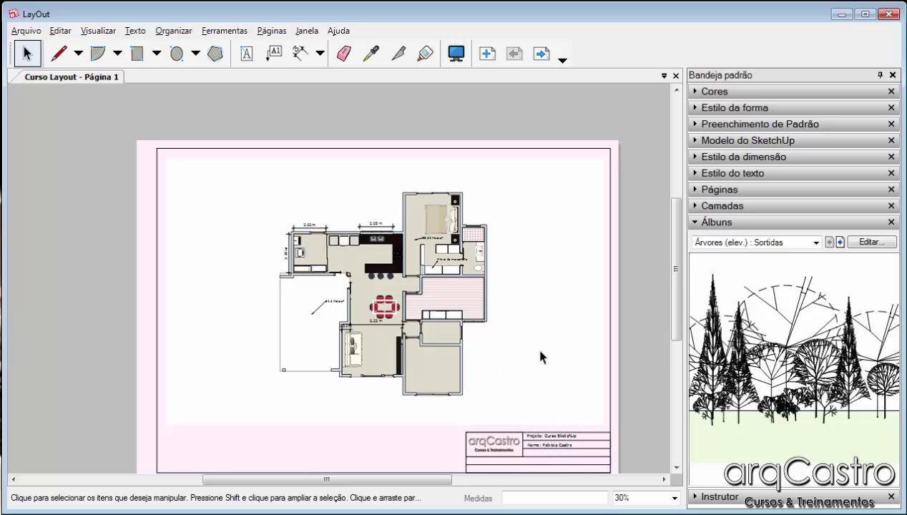
Go to "Página 2", collapse the albums, and show the document's page list
{"action": "middle_click_drag", "start_coordinate": [540, 356], "coordinate": [495, 314]}
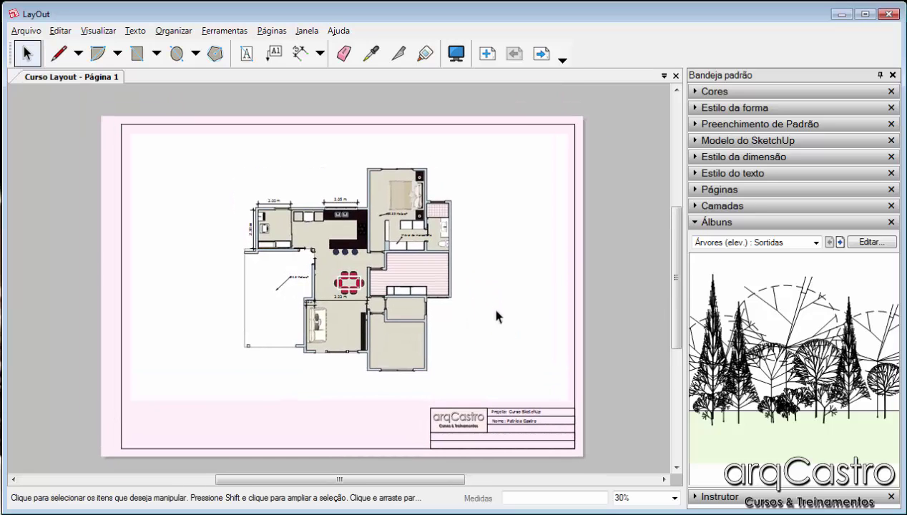
{"action": "left_click", "coordinate": [539, 61]}
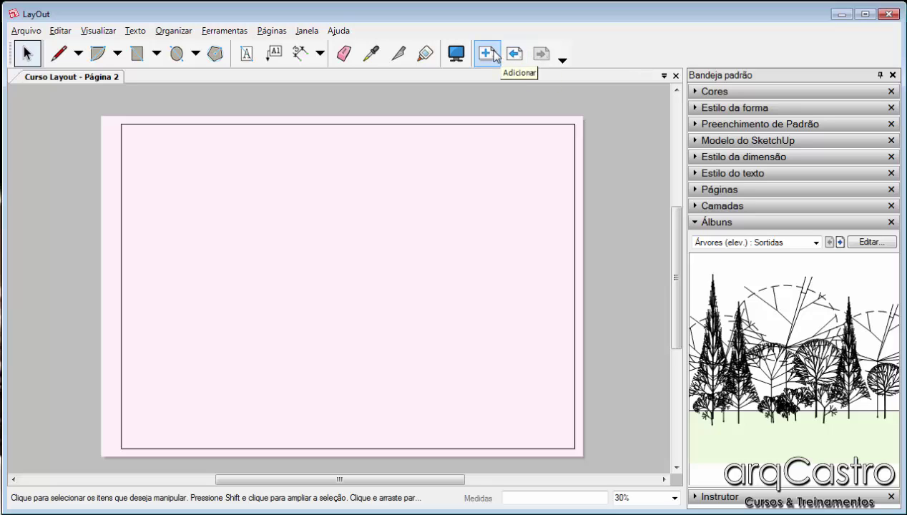
{"action": "left_click", "coordinate": [761, 223]}
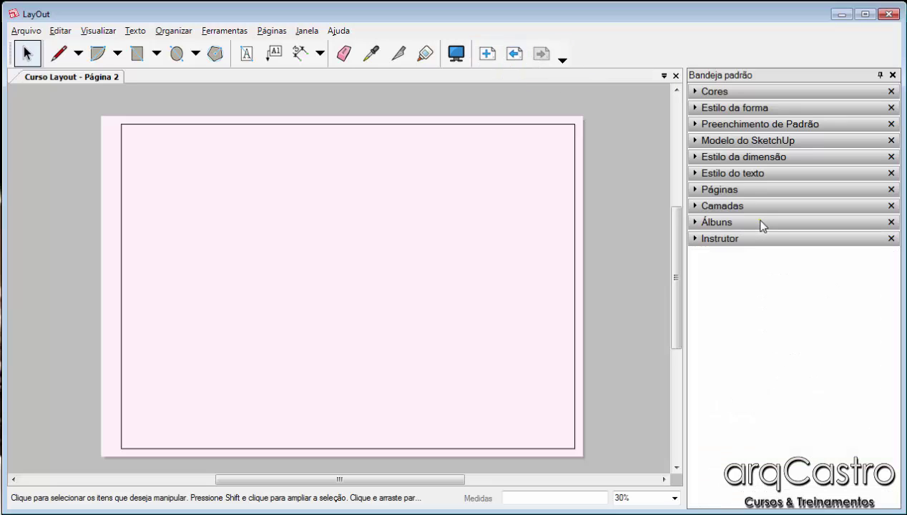
{"action": "left_click", "coordinate": [728, 190]}
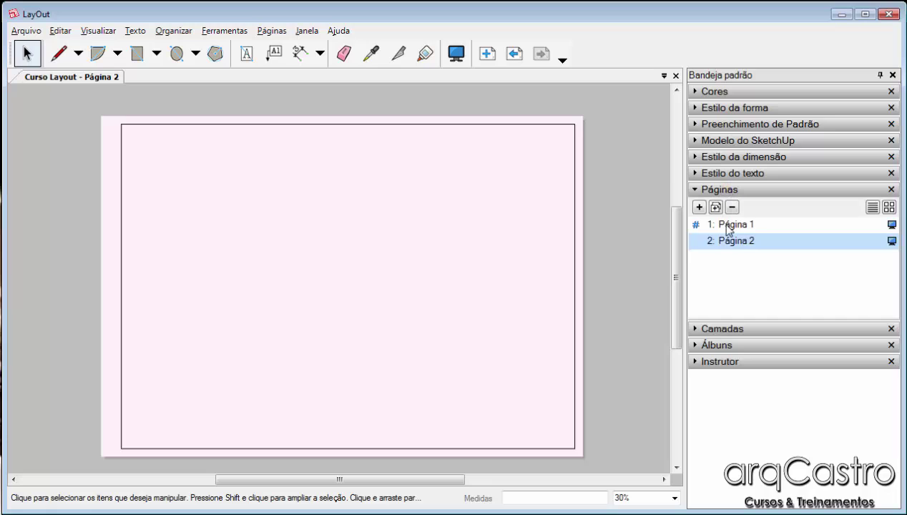
Delete the blank page "Página 2" from the document
{"action": "right_click", "coordinate": [737, 243]}
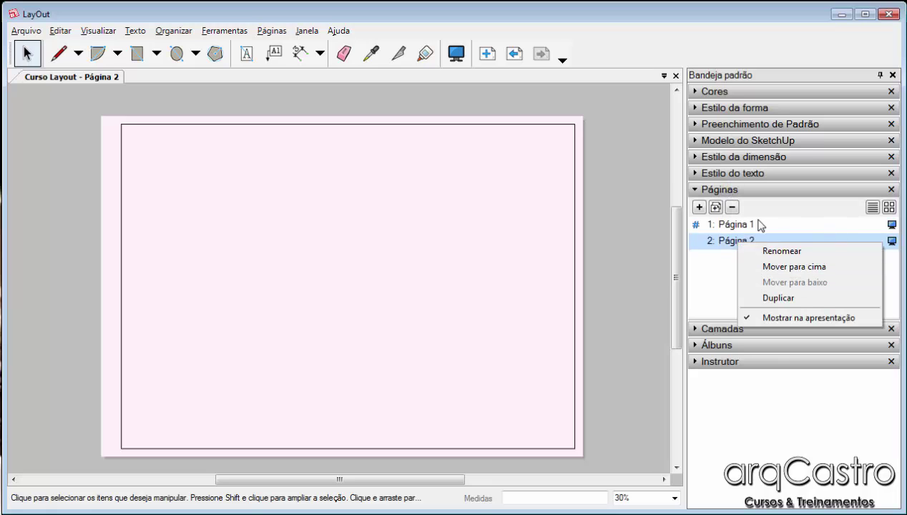
{"action": "left_click", "coordinate": [749, 224]}
{"action": "left_click", "coordinate": [737, 241]}
{"action": "right_click", "coordinate": [736, 243]}
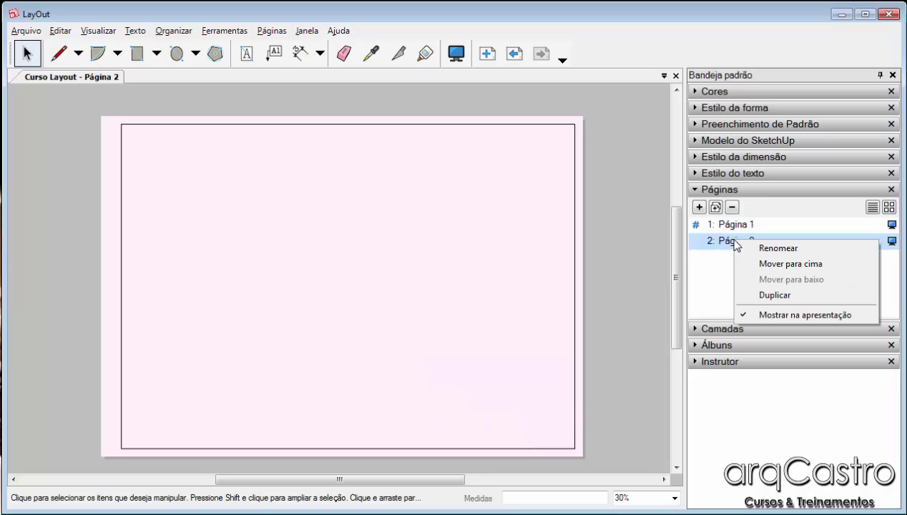
{"action": "left_click", "coordinate": [732, 208]}
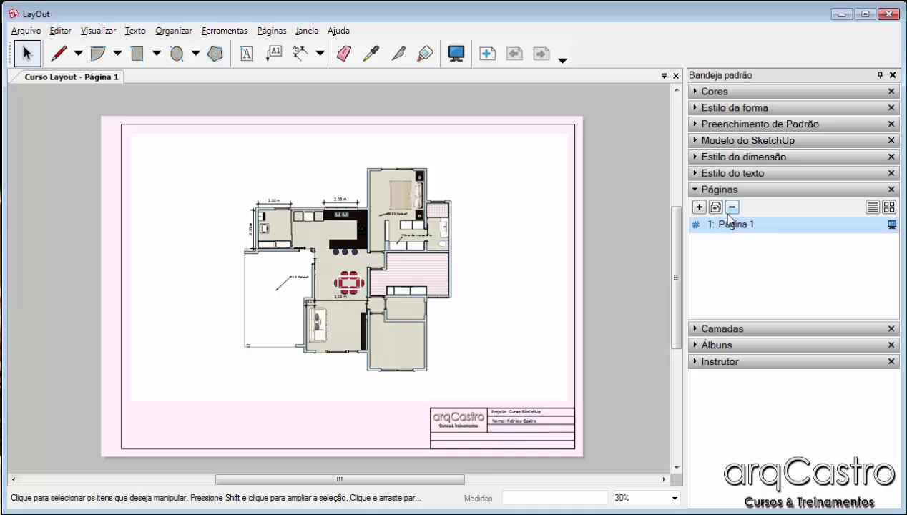
Try adding a blank page after "Página 1" twice, deleting the added page each time
{"action": "left_click", "coordinate": [700, 206]}
{"action": "left_click", "coordinate": [732, 207]}
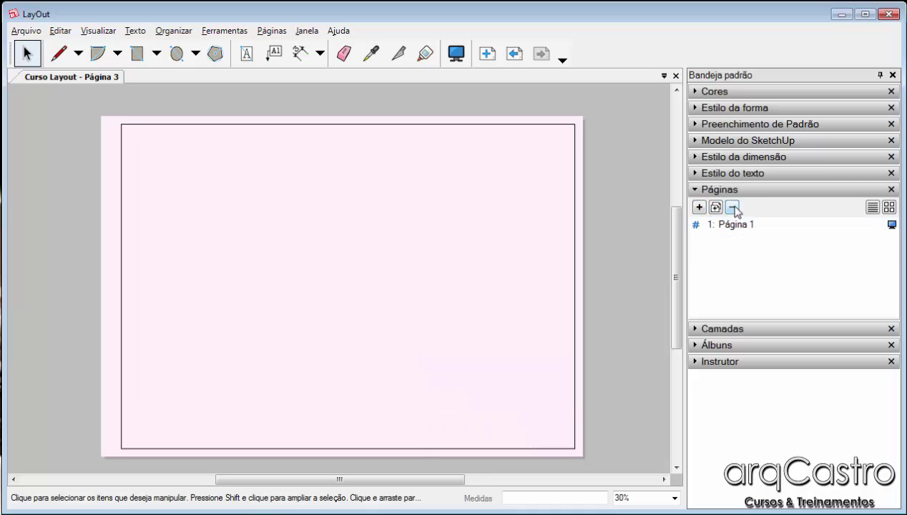
{"action": "left_click", "coordinate": [490, 57]}
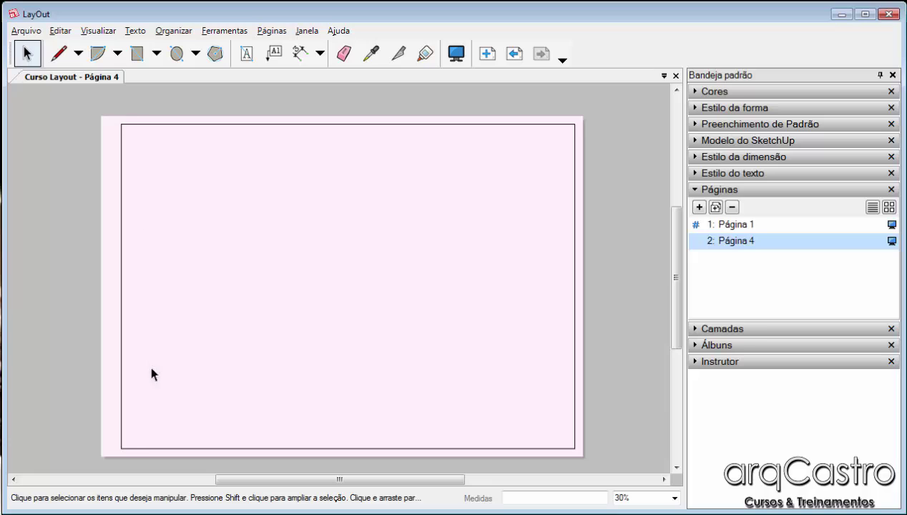
{"action": "right_click", "coordinate": [742, 242]}
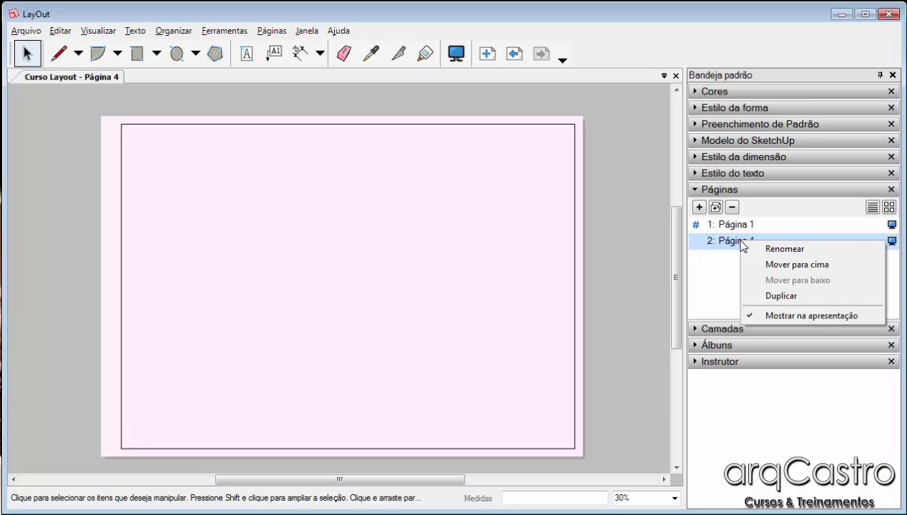
{"action": "left_click", "coordinate": [729, 208]}
Duplicate the page "Página 1" and rename the copy "Página 2"
{"action": "right_click", "coordinate": [725, 225]}
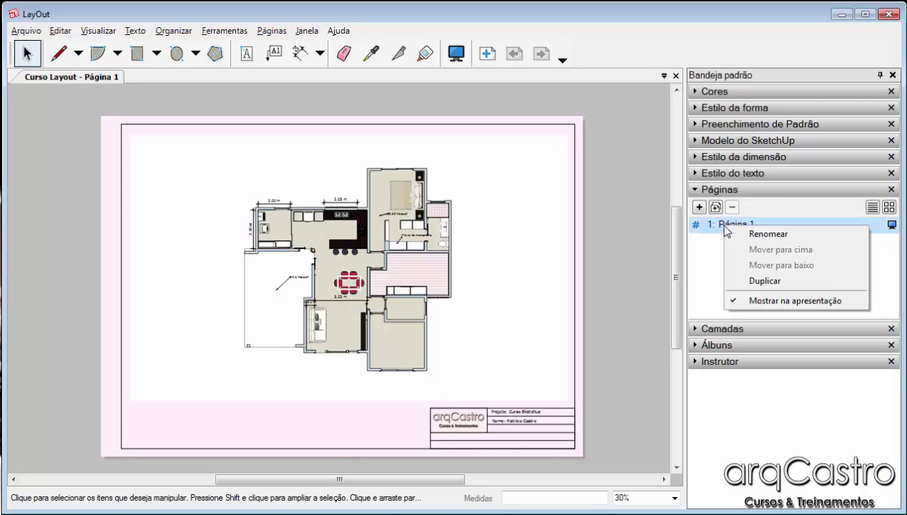
{"action": "left_click", "coordinate": [772, 281]}
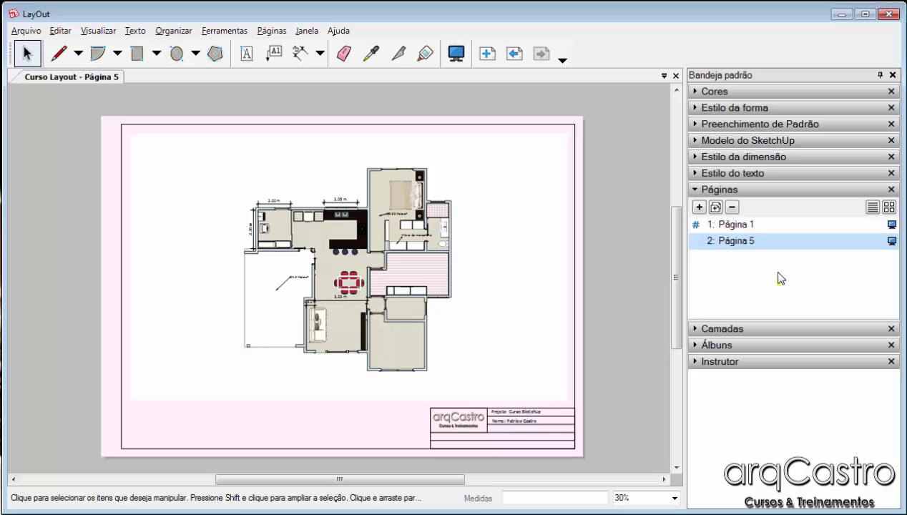
{"action": "right_click", "coordinate": [753, 240]}
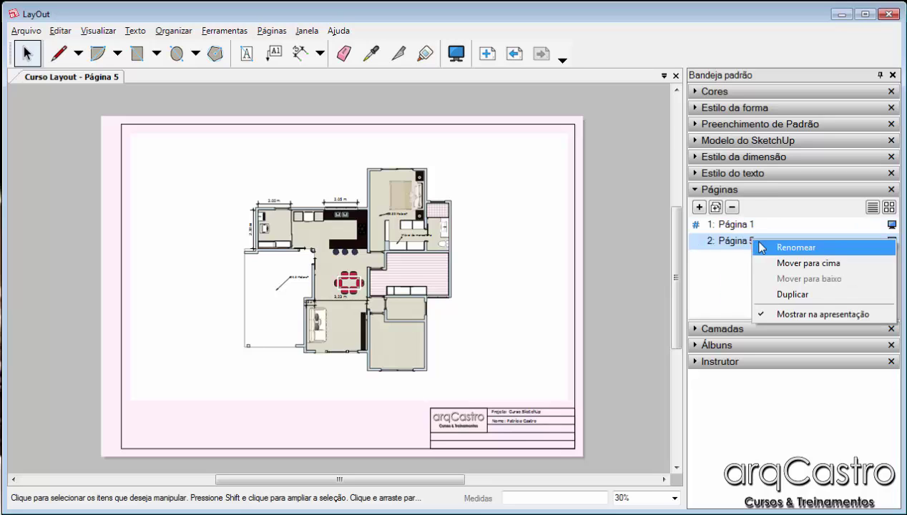
{"action": "left_click", "coordinate": [766, 245]}
{"action": "left_click_drag", "start_coordinate": [766, 245], "coordinate": [753, 244]}
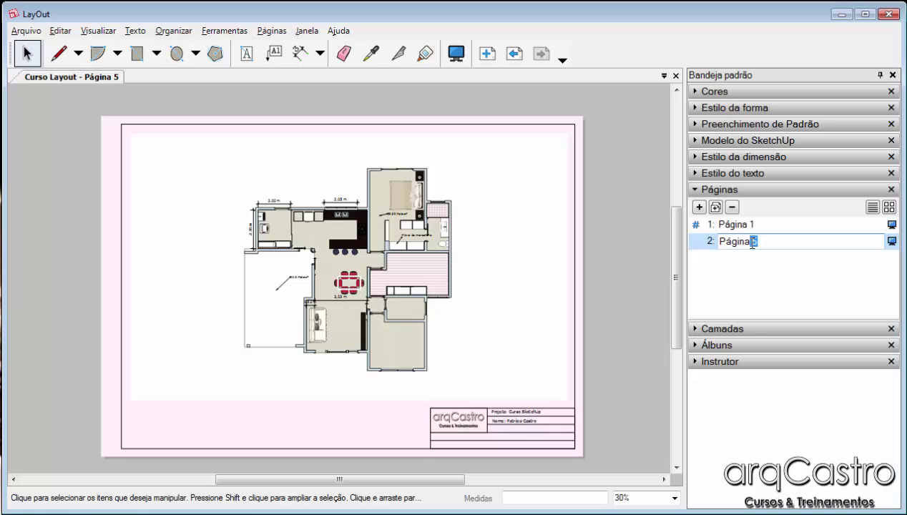
{"action": "type", "text": "2"}
{"action": "key", "text": "Left"}
{"action": "left_click", "coordinate": [643, 222]}
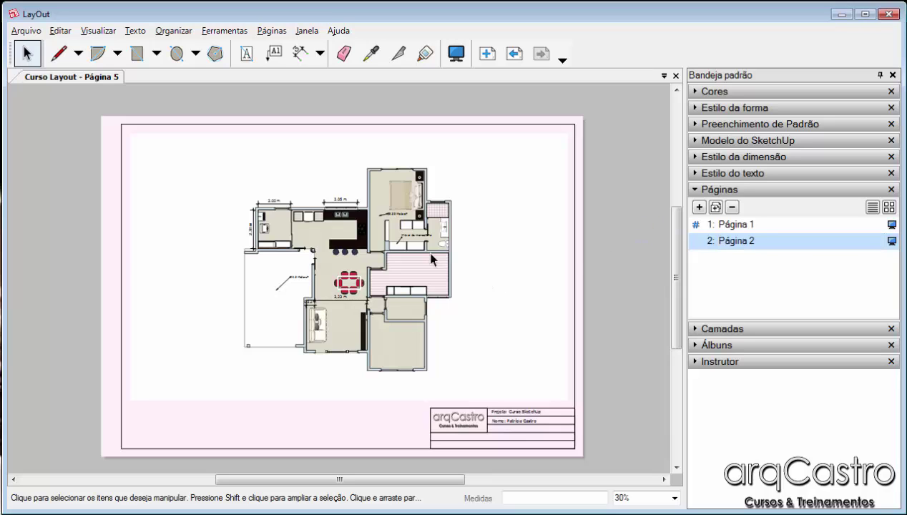
Try deleting the floor plan viewport and its annotations from the duplicated page, and undo both deletions
{"action": "left_click", "coordinate": [428, 227]}
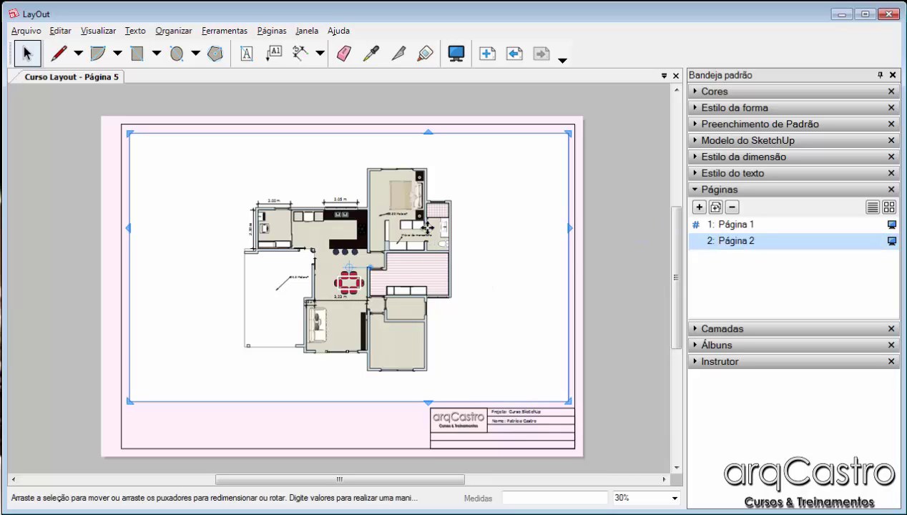
{"action": "key", "text": "Delete"}
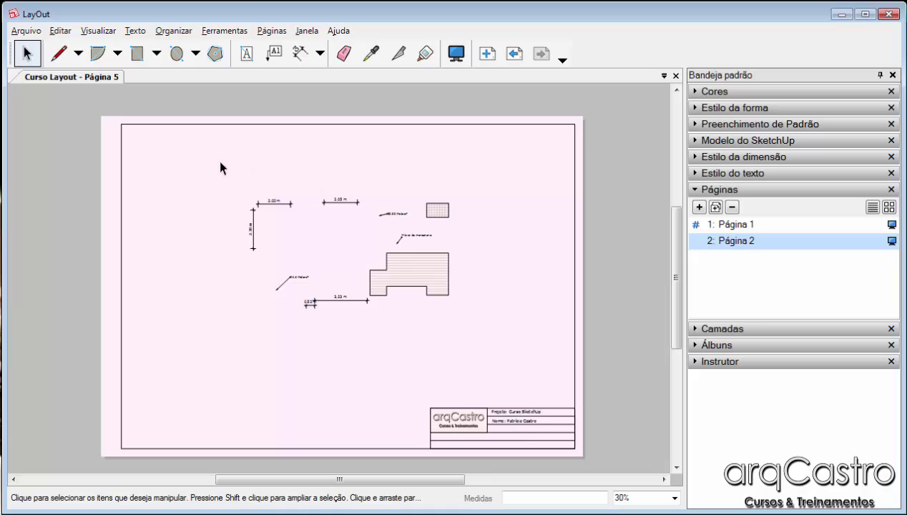
{"action": "left_click_drag", "start_coordinate": [220, 167], "coordinate": [484, 343]}
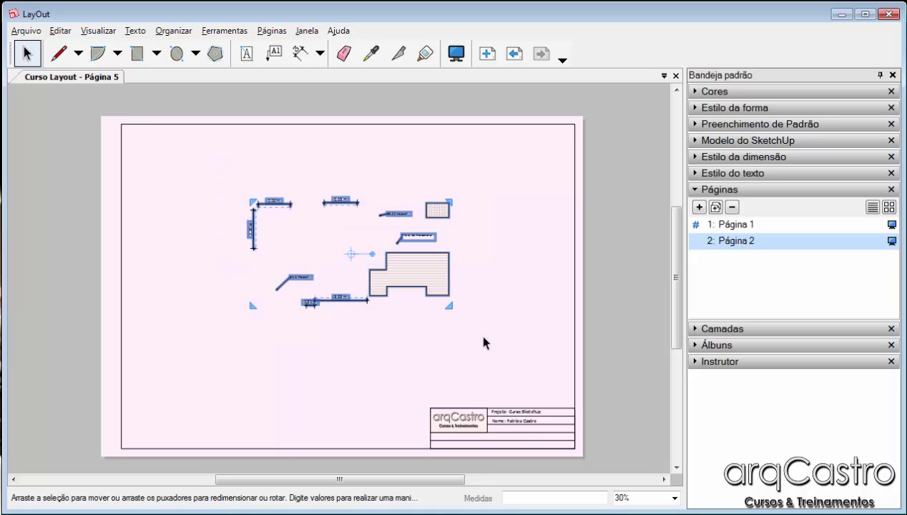
{"action": "key", "text": "Delete"}
{"action": "key", "text": "ctrl+z"}
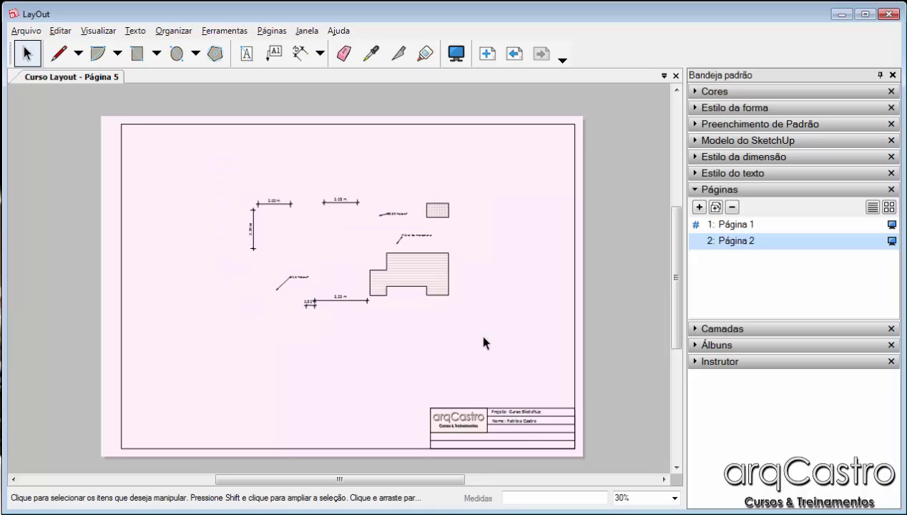
{"action": "key", "text": "ctrl+z"}
Delete the floor plan viewport and all its dimensions, labels and pattern fills from the duplicated page, keeping the frame and title block
{"action": "mouse_move", "coordinate": [218, 170]}
{"action": "left_mouse_down"}
{"action": "mouse_move", "coordinate": [431, 310]}
{"action": "mouse_move", "coordinate": [299, 209]}
{"action": "mouse_move", "coordinate": [136, 151]}
{"action": "mouse_move", "coordinate": [68, 172]}
{"action": "mouse_move", "coordinate": [262, 344]}
{"action": "mouse_move", "coordinate": [239, 172]}
{"action": "mouse_move", "coordinate": [222, 176]}
{"action": "left_mouse_up"}
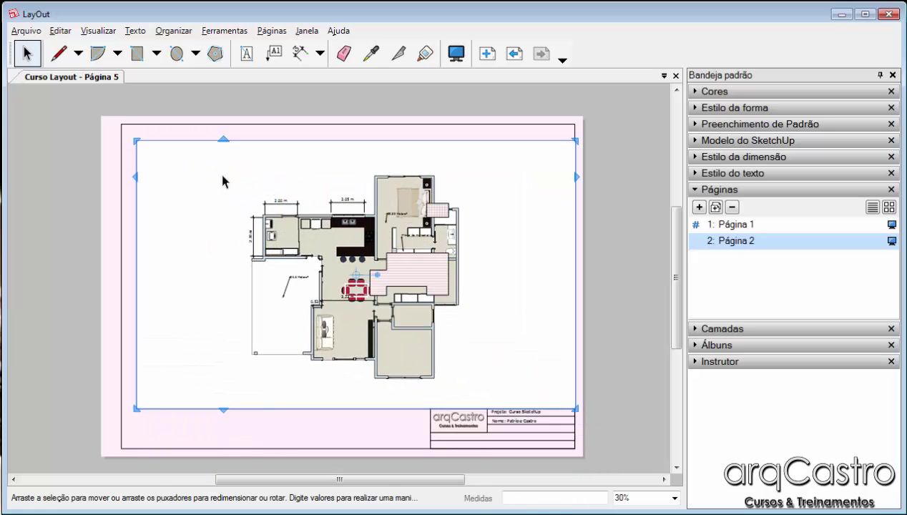
{"action": "key", "text": "Delete"}
{"action": "mouse_move", "coordinate": [226, 143]}
{"action": "left_mouse_down"}
{"action": "mouse_move", "coordinate": [451, 334]}
{"action": "mouse_move", "coordinate": [476, 342]}
{"action": "left_mouse_up"}
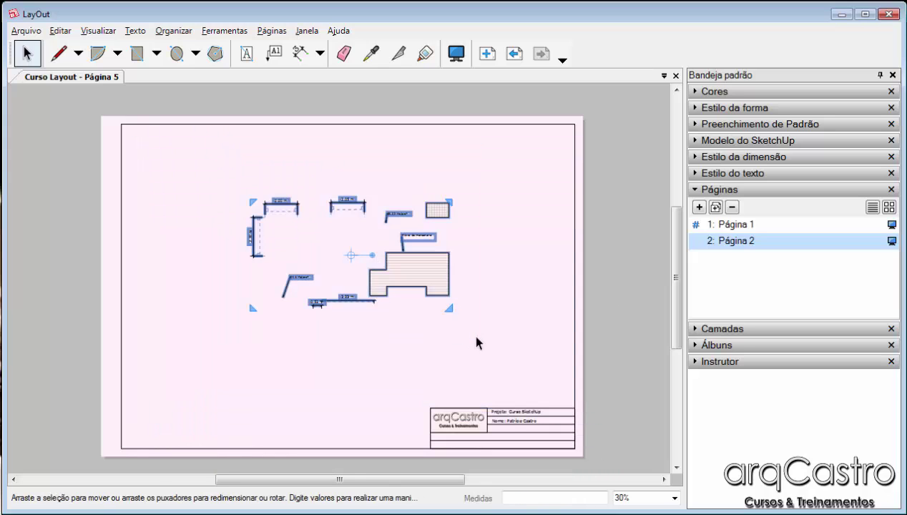
{"action": "key", "text": "Delete"}
Insert the SketchUp model "SalvamentoAutomático_dwg" from the Documents library onto the emptied page
{"action": "left_click", "coordinate": [26, 31]}
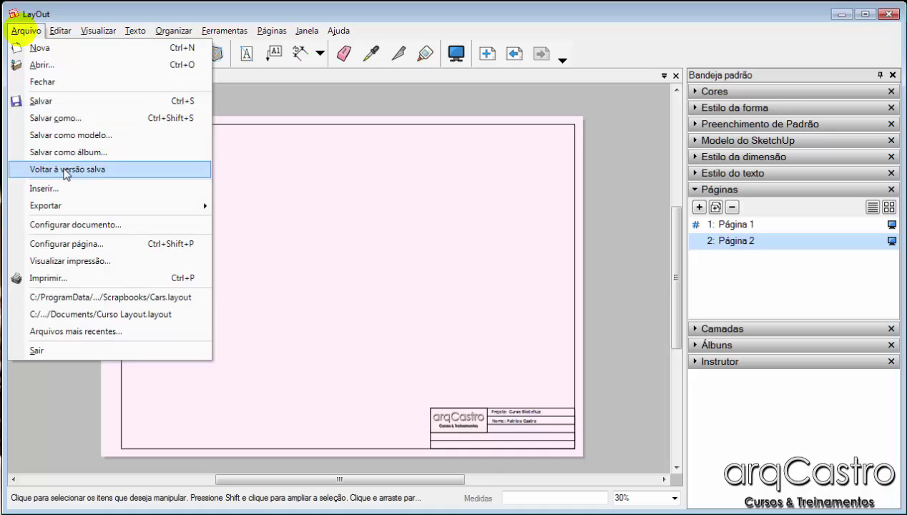
{"action": "left_click", "coordinate": [50, 188]}
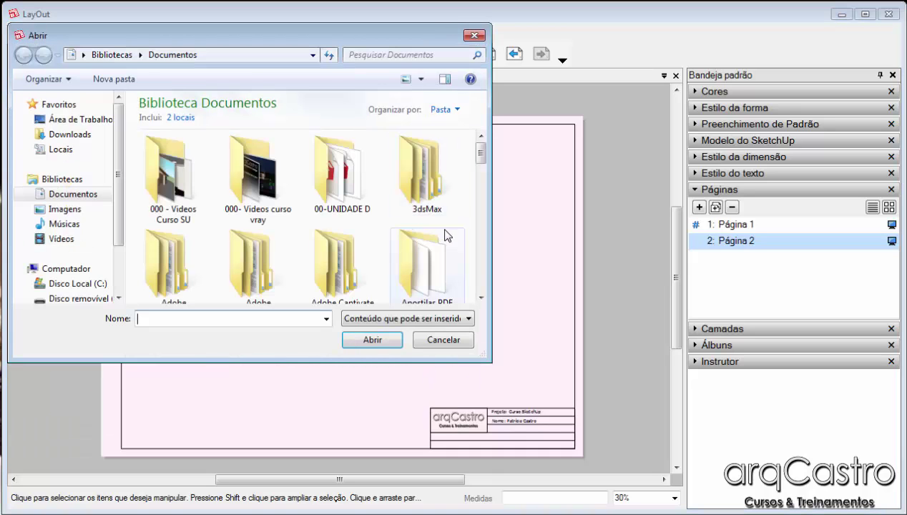
{"action": "mouse_move", "coordinate": [480, 157]}
{"action": "left_mouse_down"}
{"action": "mouse_move", "coordinate": [498, 286]}
{"action": "mouse_move", "coordinate": [481, 258]}
{"action": "left_mouse_up"}
{"action": "left_click", "coordinate": [428, 229]}
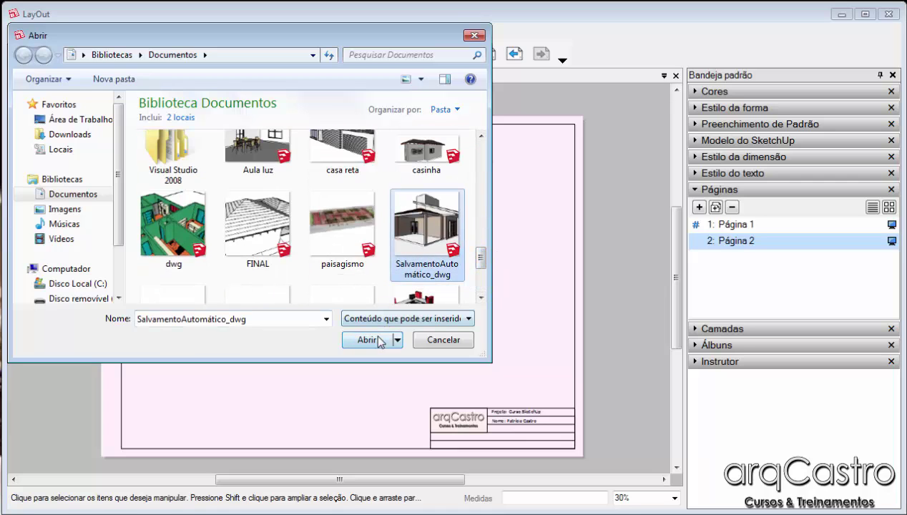
{"action": "left_click", "coordinate": [377, 339]}
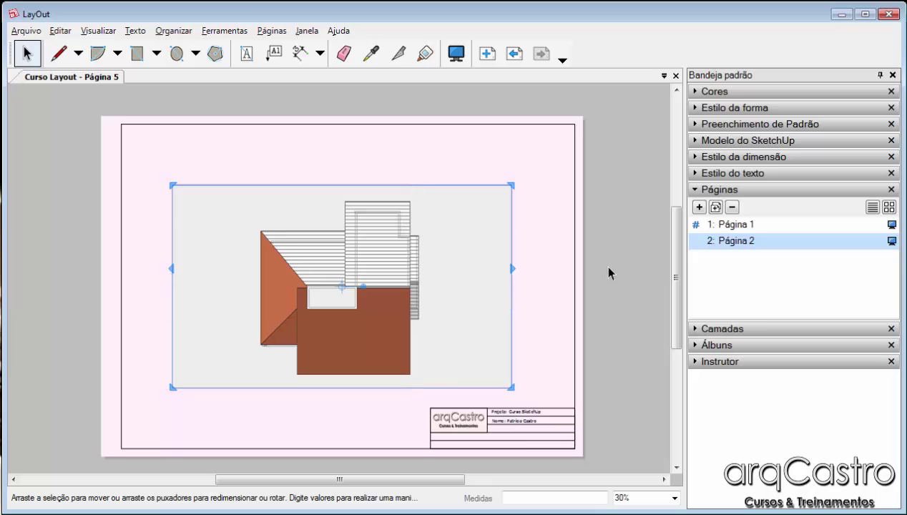
Set the inserted model's viewport to the scene "Cena2" at a scale of 1mm:50mm (1:50)
{"action": "left_click", "coordinate": [741, 141]}
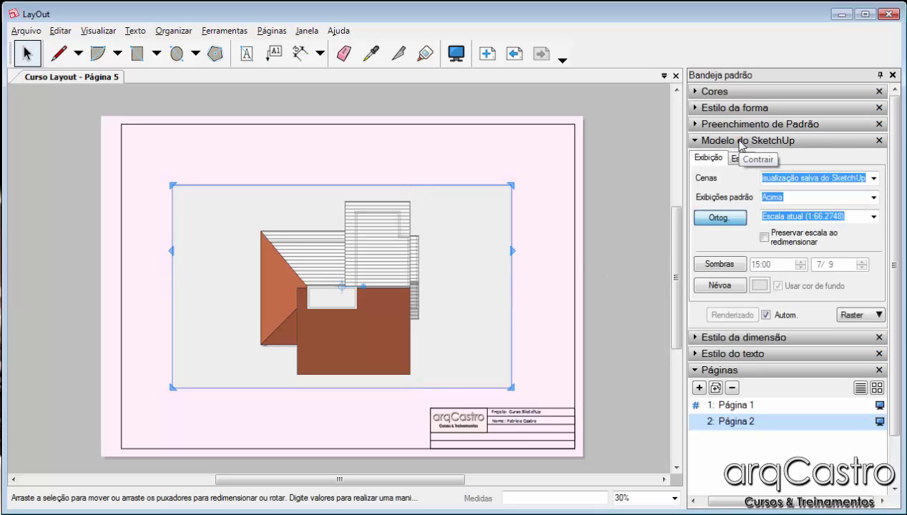
{"action": "left_click", "coordinate": [872, 179]}
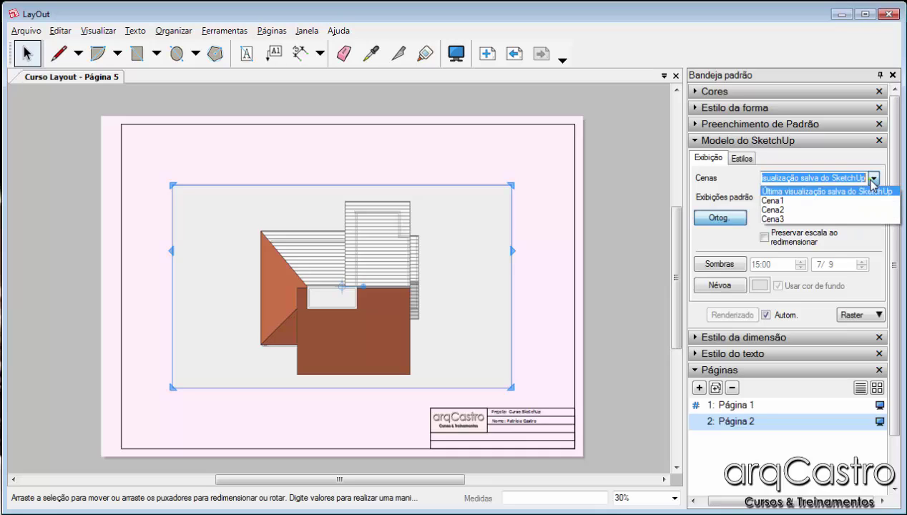
{"action": "left_click", "coordinate": [772, 209]}
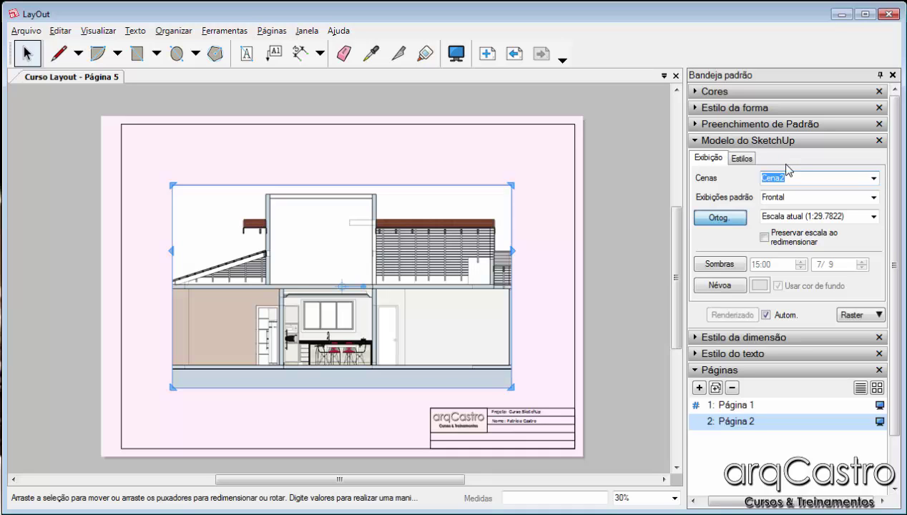
{"action": "left_click", "coordinate": [874, 216]}
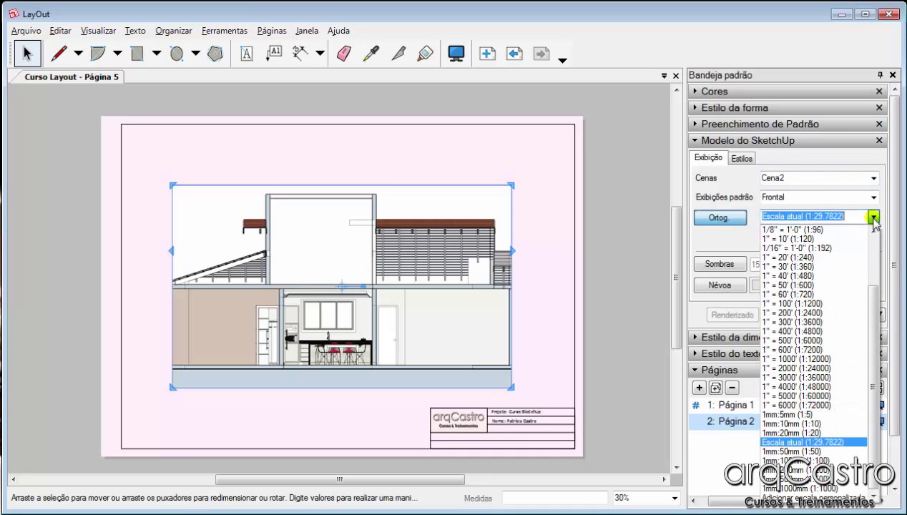
{"action": "left_click", "coordinate": [794, 452]}
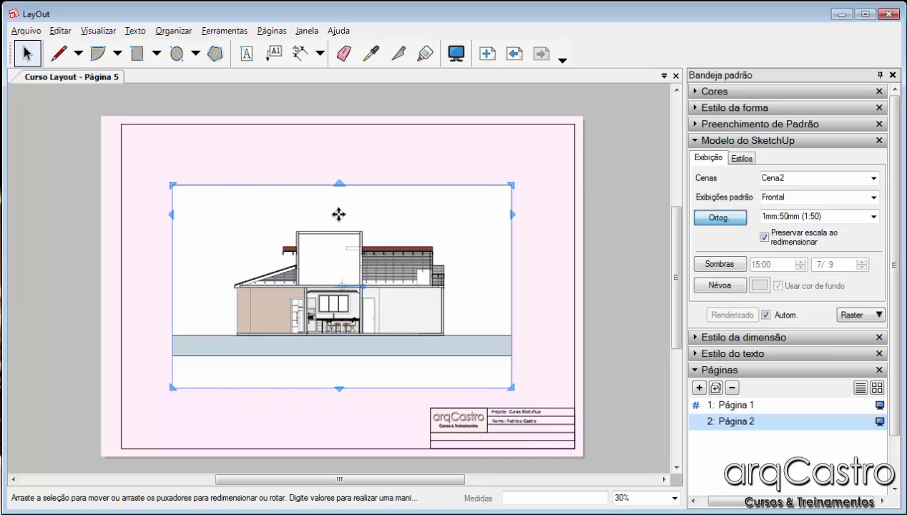
Move the section viewport into the page frame's upper-left corner and shrink it to about 0.89 by 0.90 of its size
{"action": "mouse_move", "coordinate": [354, 264]}
{"action": "left_mouse_down"}
{"action": "mouse_move", "coordinate": [339, 258]}
{"action": "mouse_move", "coordinate": [315, 212]}
{"action": "left_mouse_up"}
{"action": "left_click_drag", "start_coordinate": [471, 335], "coordinate": [432, 314]}
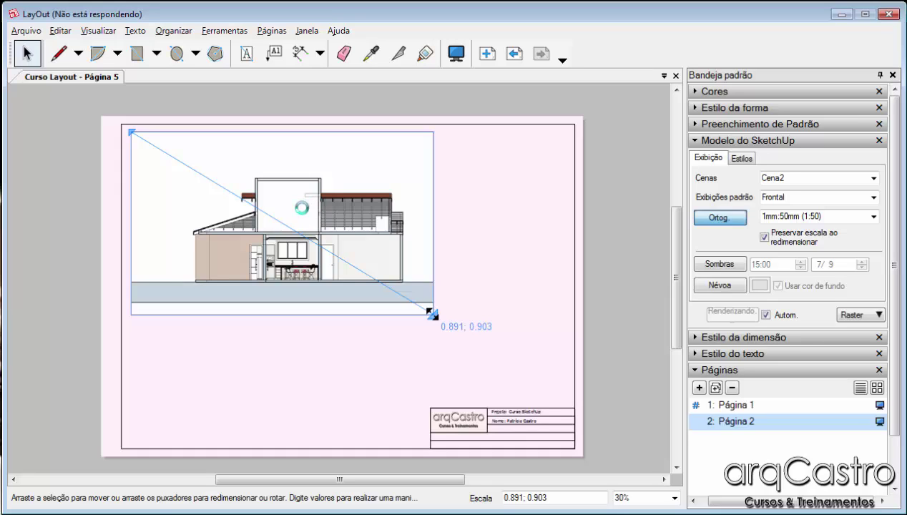
Examine the section drawing up close around the roof, upper walls, floor slab, kitchen ceiling and window
{"action": "scroll", "coordinate": [296, 201], "scroll_direction": "up", "scroll_amount": 3}
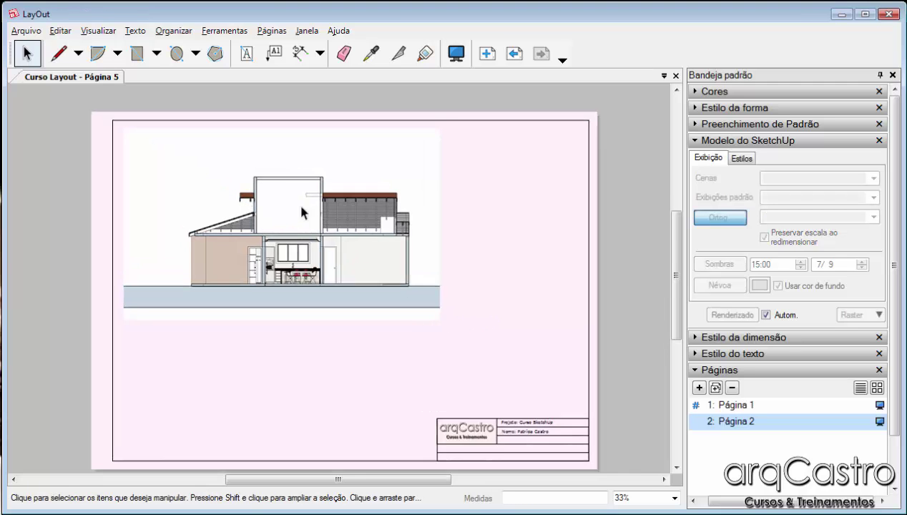
{"action": "scroll", "coordinate": [307, 186], "scroll_direction": "up", "scroll_amount": 8}
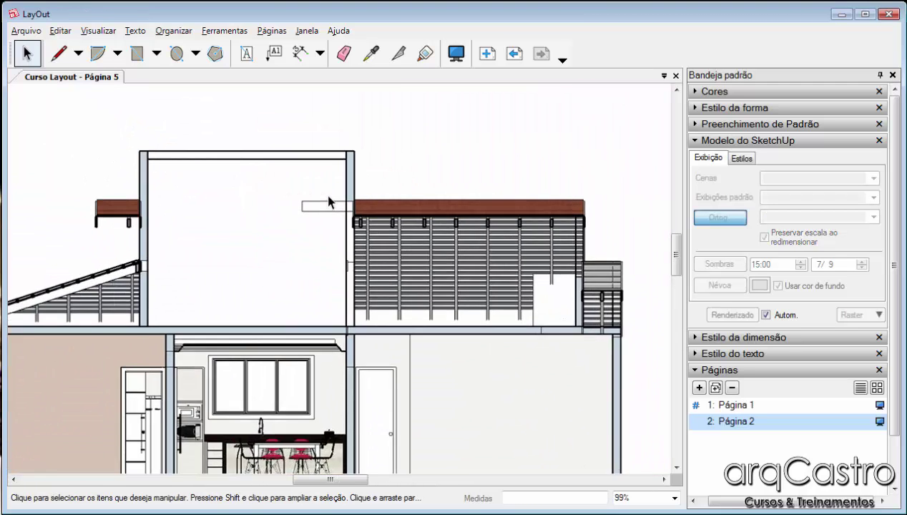
{"action": "scroll", "coordinate": [343, 207], "scroll_direction": "up", "scroll_amount": 1}
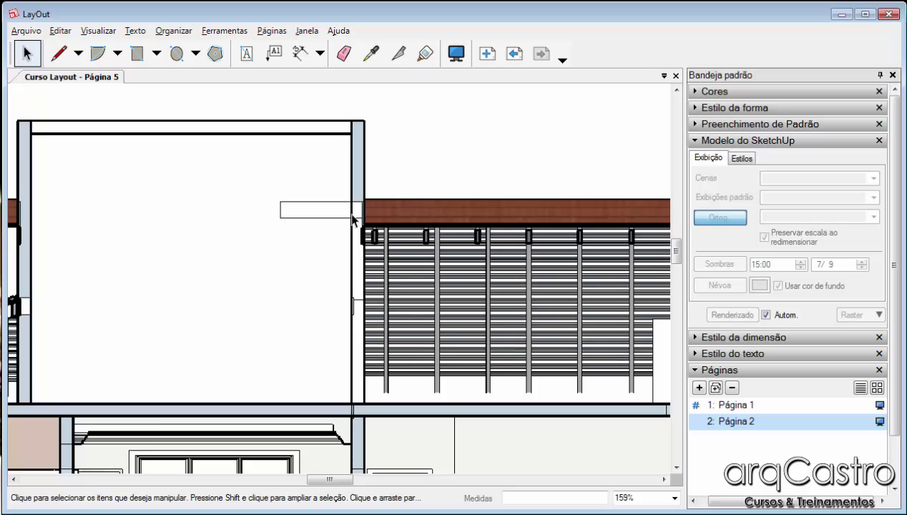
{"action": "scroll", "coordinate": [287, 214], "scroll_direction": "down", "scroll_amount": 3}
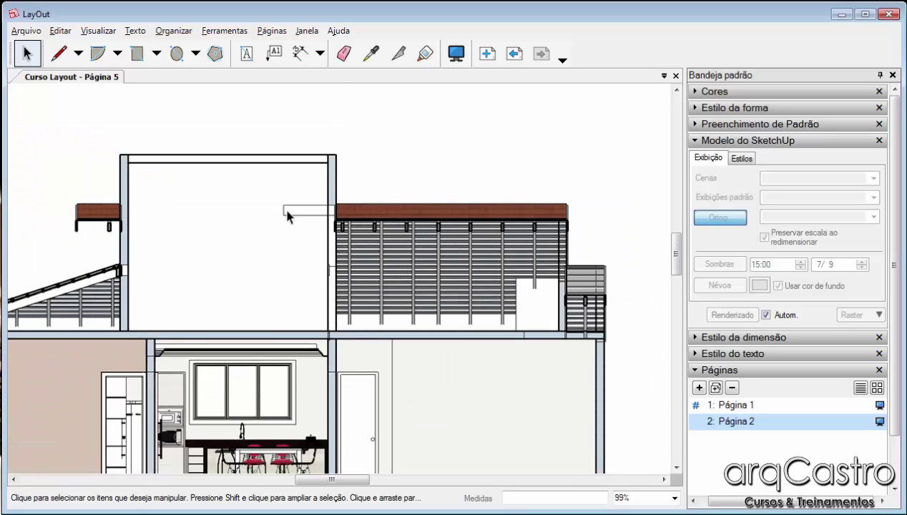
{"action": "scroll", "coordinate": [287, 214], "scroll_direction": "down", "scroll_amount": 2}
{"action": "scroll", "coordinate": [180, 302], "scroll_direction": "up", "scroll_amount": 3}
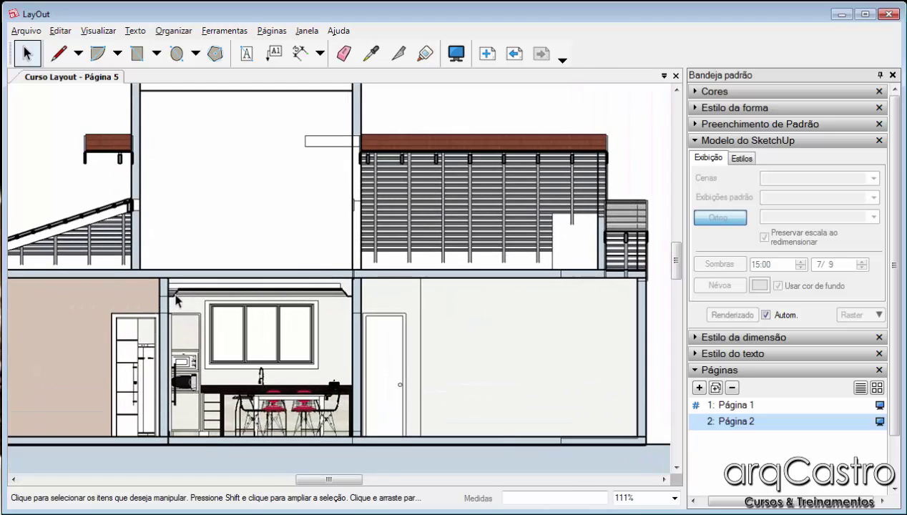
{"action": "scroll", "coordinate": [176, 300], "scroll_direction": "up", "scroll_amount": 2}
{"action": "scroll", "coordinate": [490, 226], "scroll_direction": "up", "scroll_amount": 1}
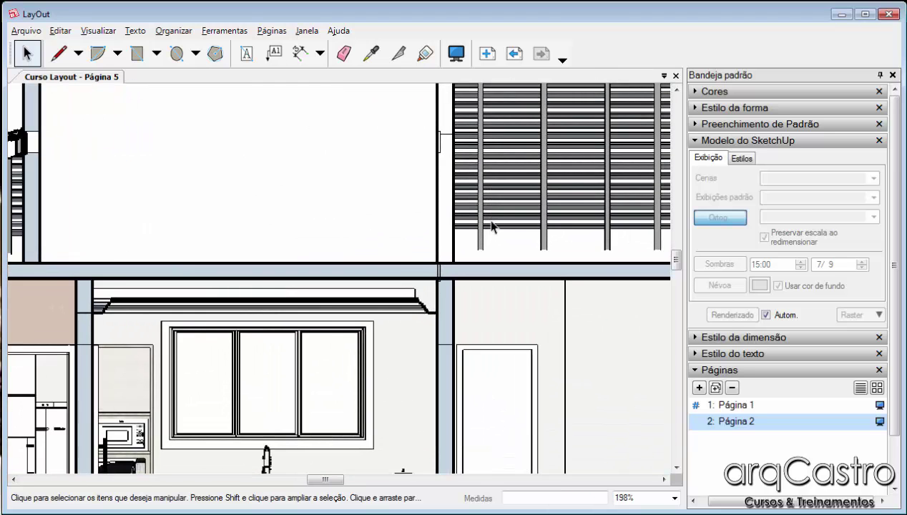
{"action": "scroll", "coordinate": [491, 226], "scroll_direction": "down", "scroll_amount": 1}
{"action": "scroll", "coordinate": [362, 276], "scroll_direction": "up", "scroll_amount": 3}
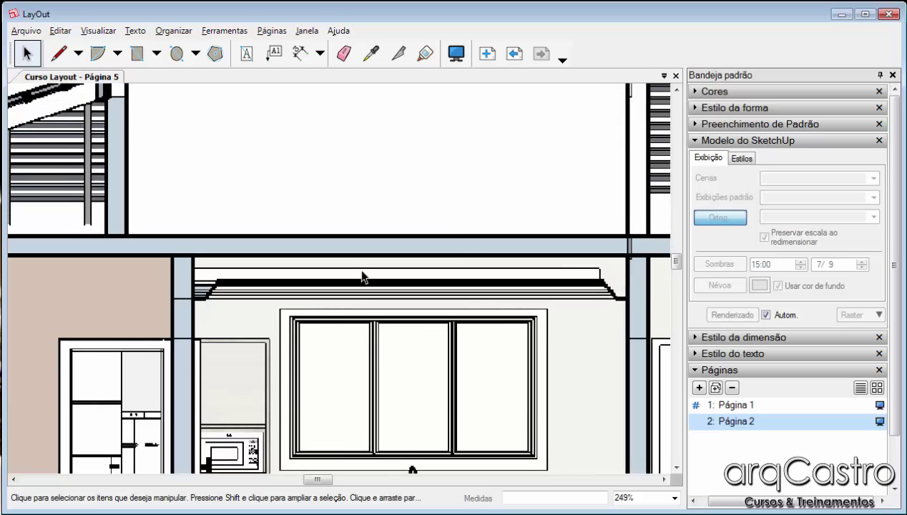
{"action": "scroll", "coordinate": [362, 277], "scroll_direction": "down", "scroll_amount": 3}
{"action": "scroll", "coordinate": [236, 297], "scroll_direction": "up", "scroll_amount": 2}
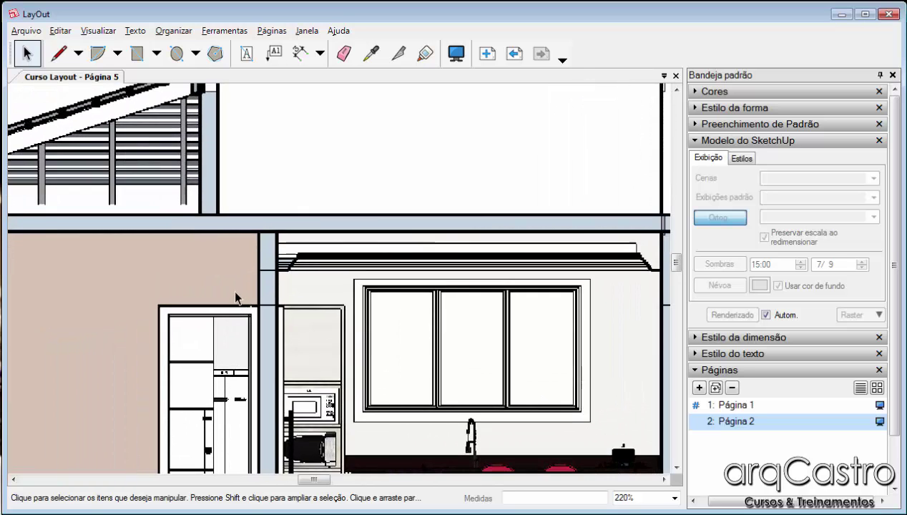
Review the whole section drawing, from roof structure to ground line, and its placement within the page frame
{"action": "scroll", "coordinate": [236, 297], "scroll_direction": "down", "scroll_amount": 2}
{"action": "scroll", "coordinate": [245, 301], "scroll_direction": "down", "scroll_amount": 1}
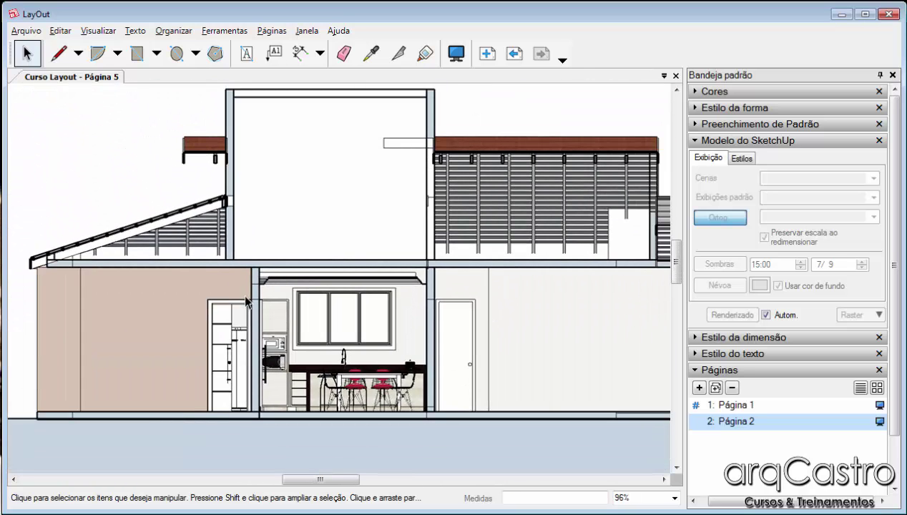
{"action": "scroll", "coordinate": [245, 301], "scroll_direction": "down", "scroll_amount": 1}
{"action": "scroll", "coordinate": [461, 419], "scroll_direction": "up", "scroll_amount": 2}
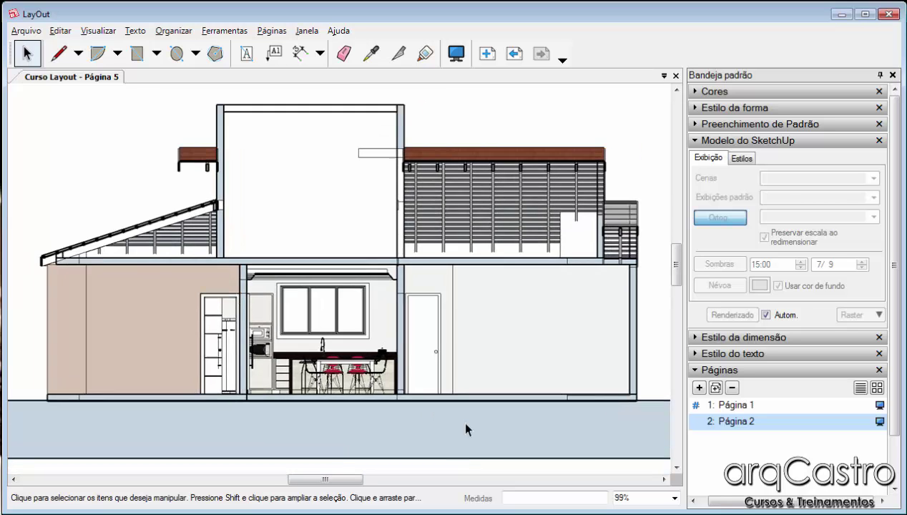
{"action": "scroll", "coordinate": [520, 392], "scroll_direction": "down", "scroll_amount": 3}
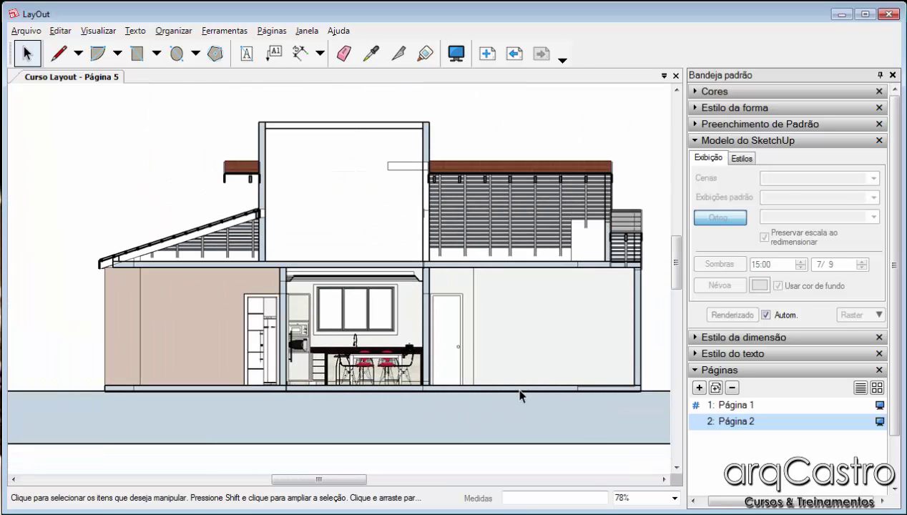
{"action": "scroll", "coordinate": [595, 288], "scroll_direction": "up", "scroll_amount": 1}
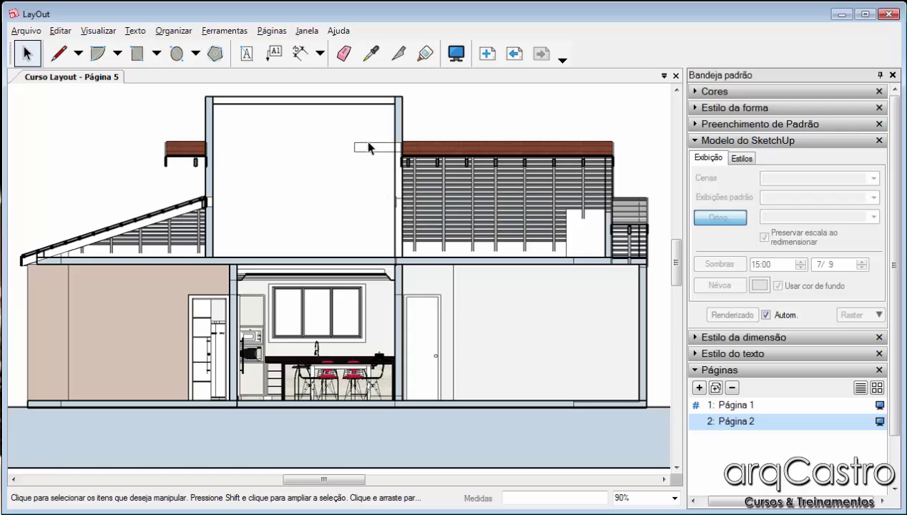
{"action": "scroll", "coordinate": [355, 150], "scroll_direction": "up", "scroll_amount": 1}
{"action": "scroll", "coordinate": [355, 150], "scroll_direction": "down", "scroll_amount": 2}
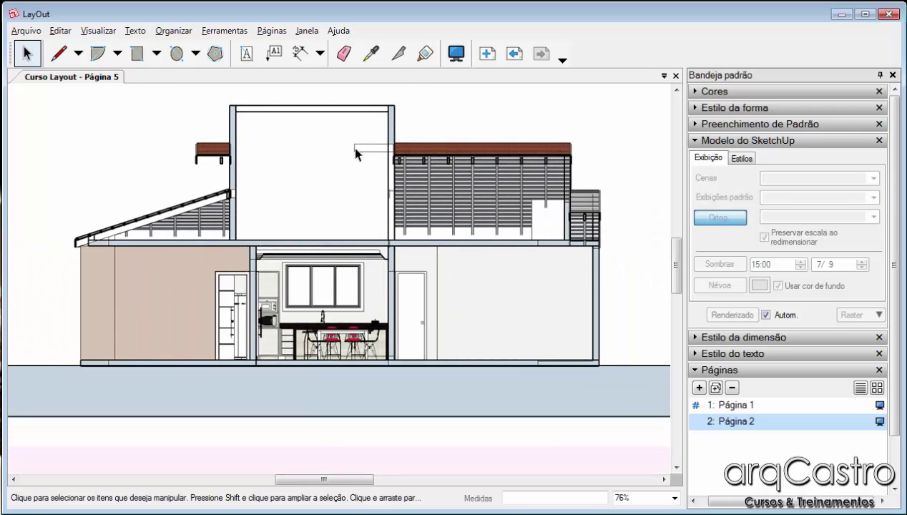
{"action": "scroll", "coordinate": [454, 207], "scroll_direction": "up", "scroll_amount": 2}
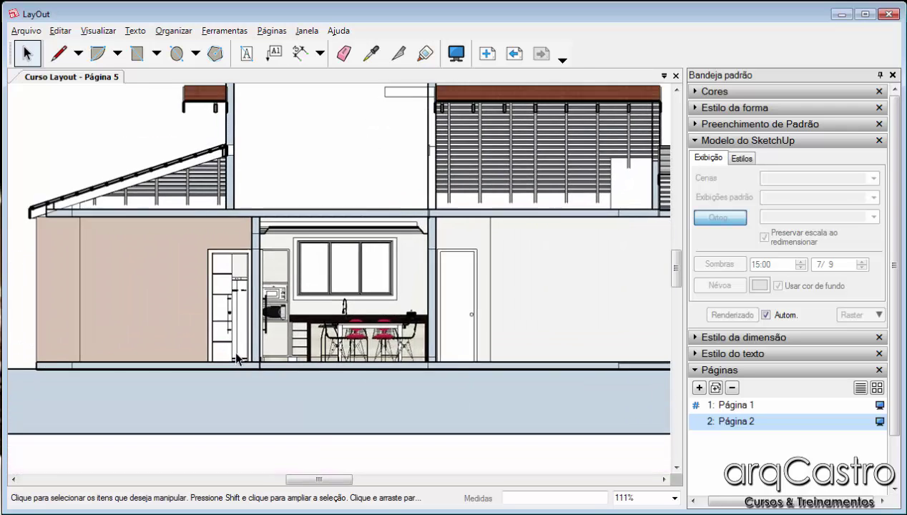
{"action": "scroll", "coordinate": [453, 207], "scroll_direction": "down", "scroll_amount": 10}
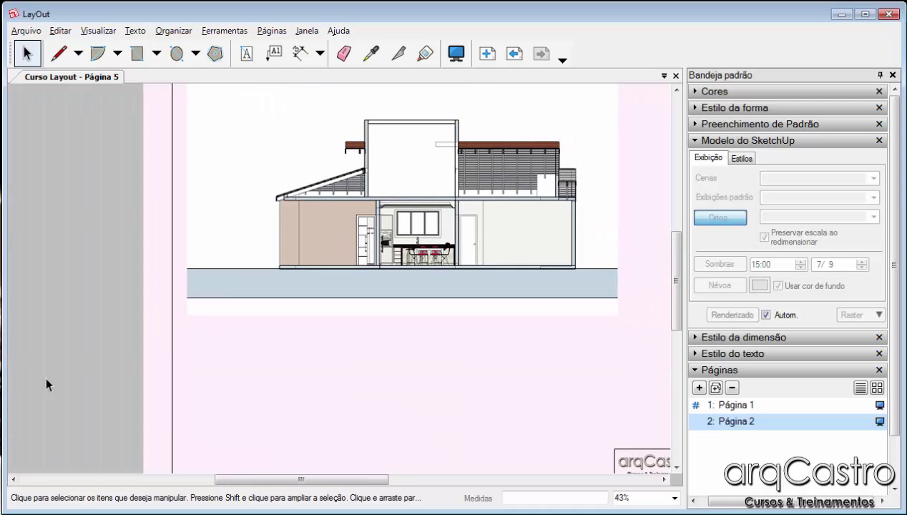
{"action": "scroll", "coordinate": [236, 282], "scroll_direction": "down", "scroll_amount": 1}
{"action": "scroll", "coordinate": [365, 250], "scroll_direction": "up", "scroll_amount": 2}
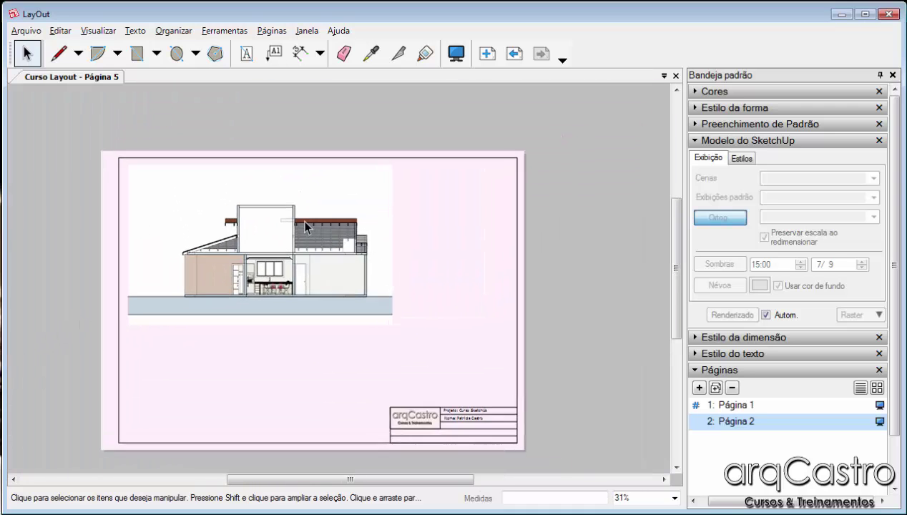
{"action": "scroll", "coordinate": [348, 271], "scroll_direction": "up", "scroll_amount": 6}
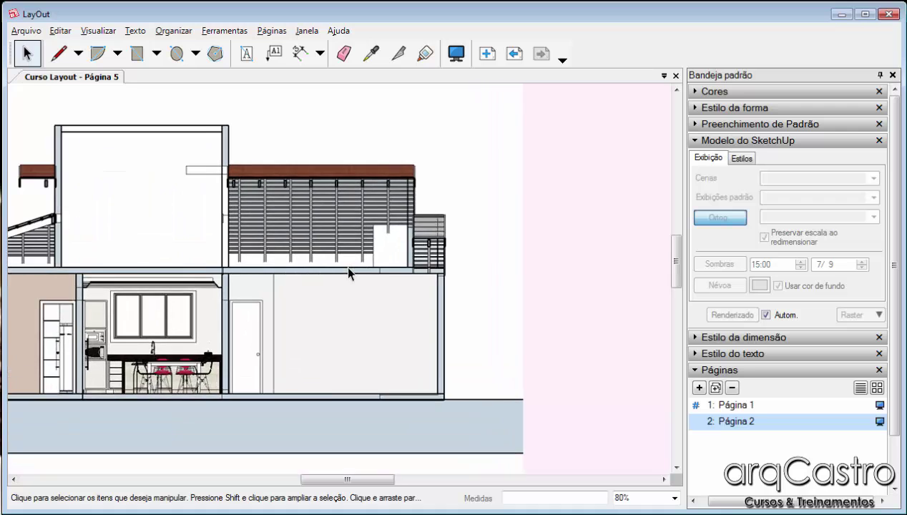